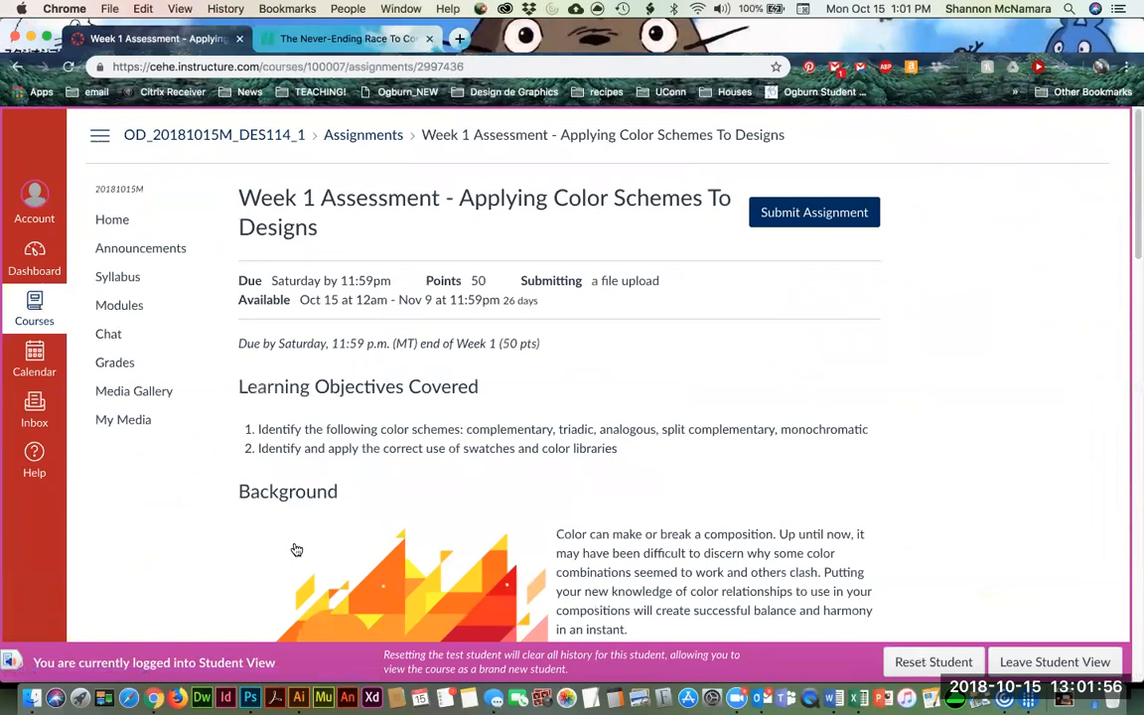
# Review the Week 1 Assessment's learning objectives and Background section, highlighting the terms analogous, complementary and monochromatic.
pyautogui.scroll(-2, 993, 518)
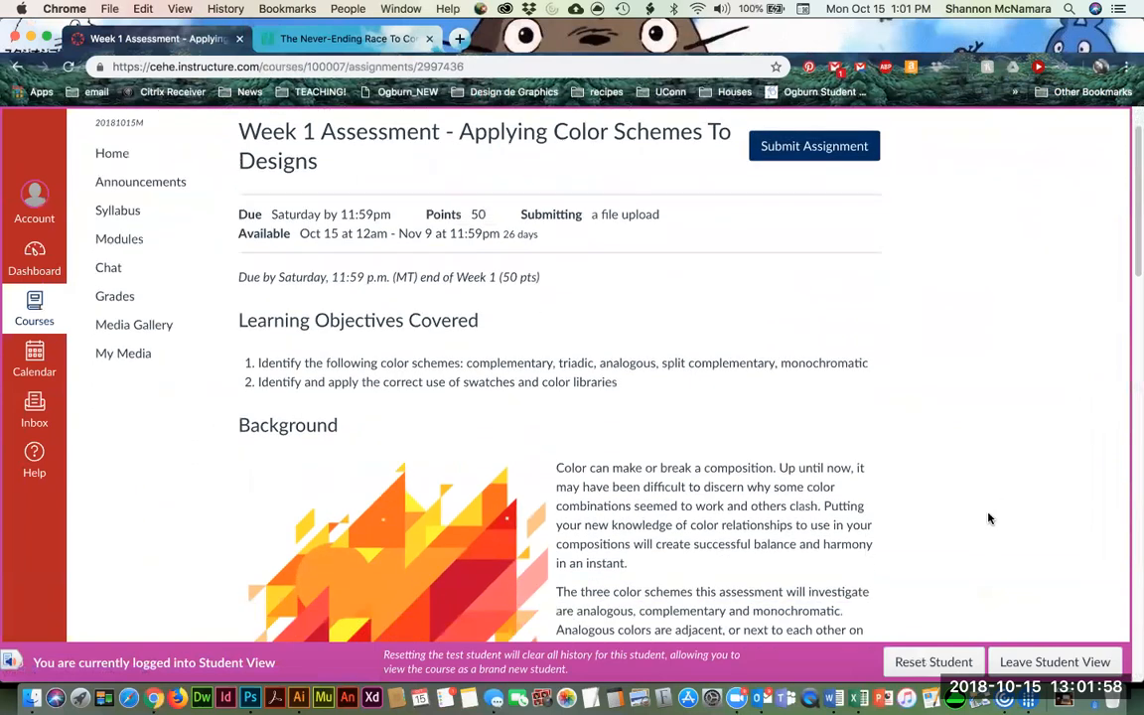
pyautogui.scroll(-5, 983, 521)
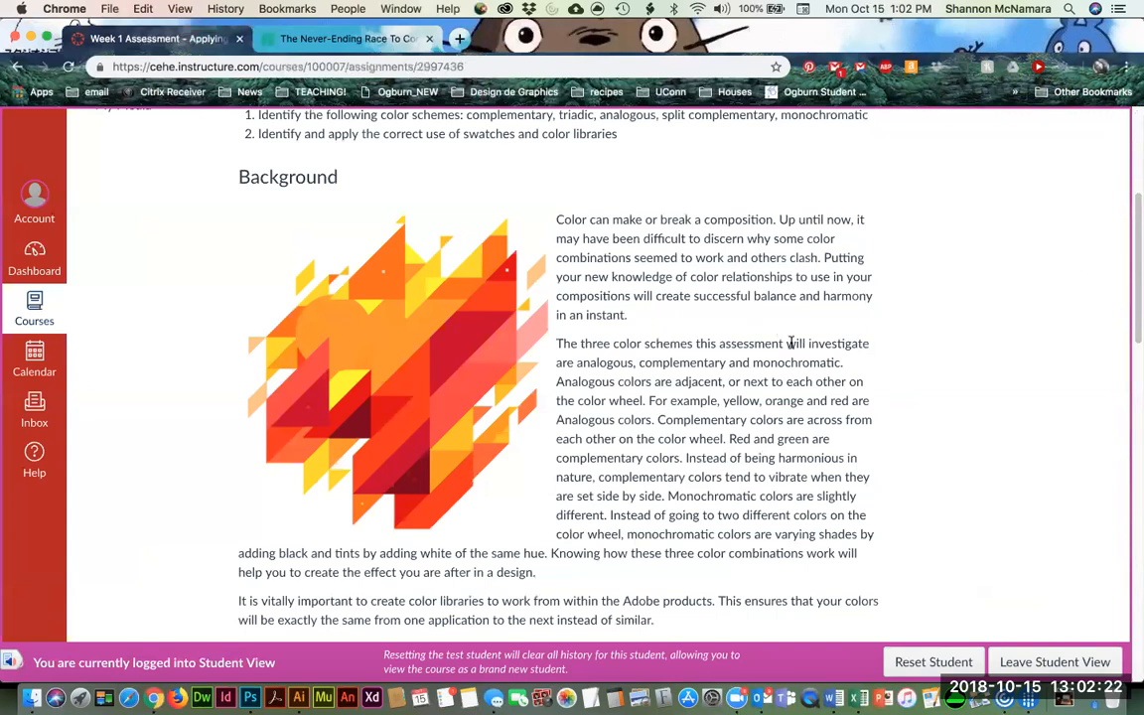
pyautogui.scroll(-1, 806, 347)
pyautogui.doubleClick(603, 355)
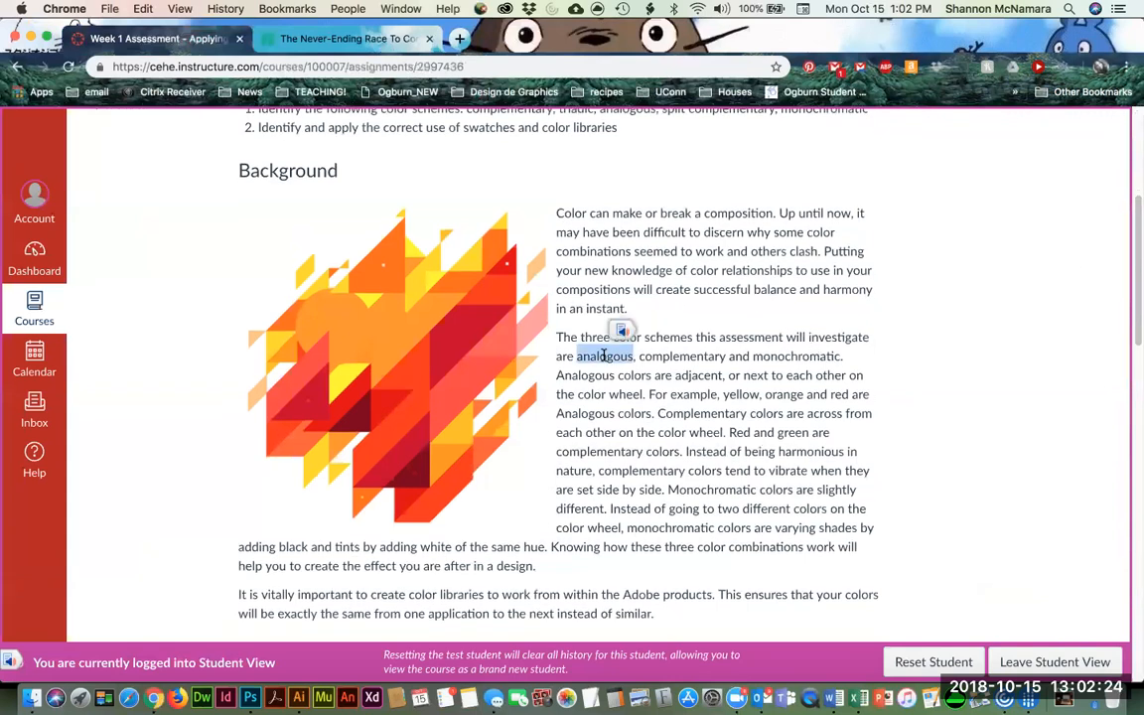
pyautogui.doubleClick(682, 357)
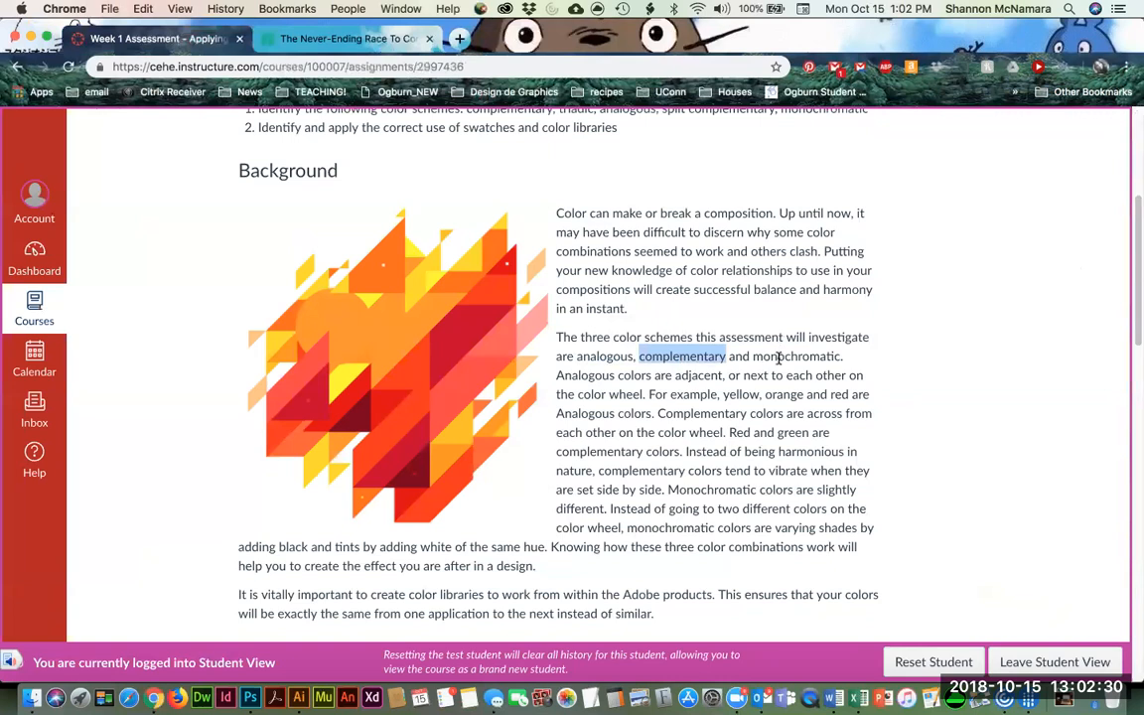
pyautogui.doubleClick(795, 356)
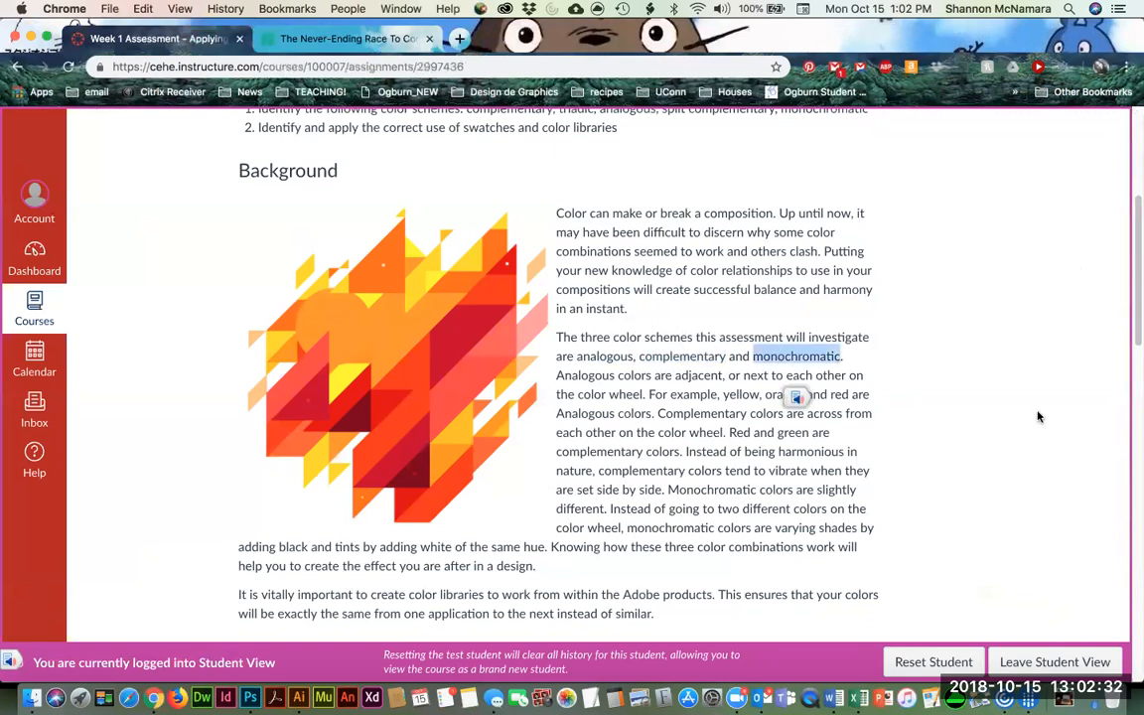
pyautogui.scroll(-2, 1036, 414)
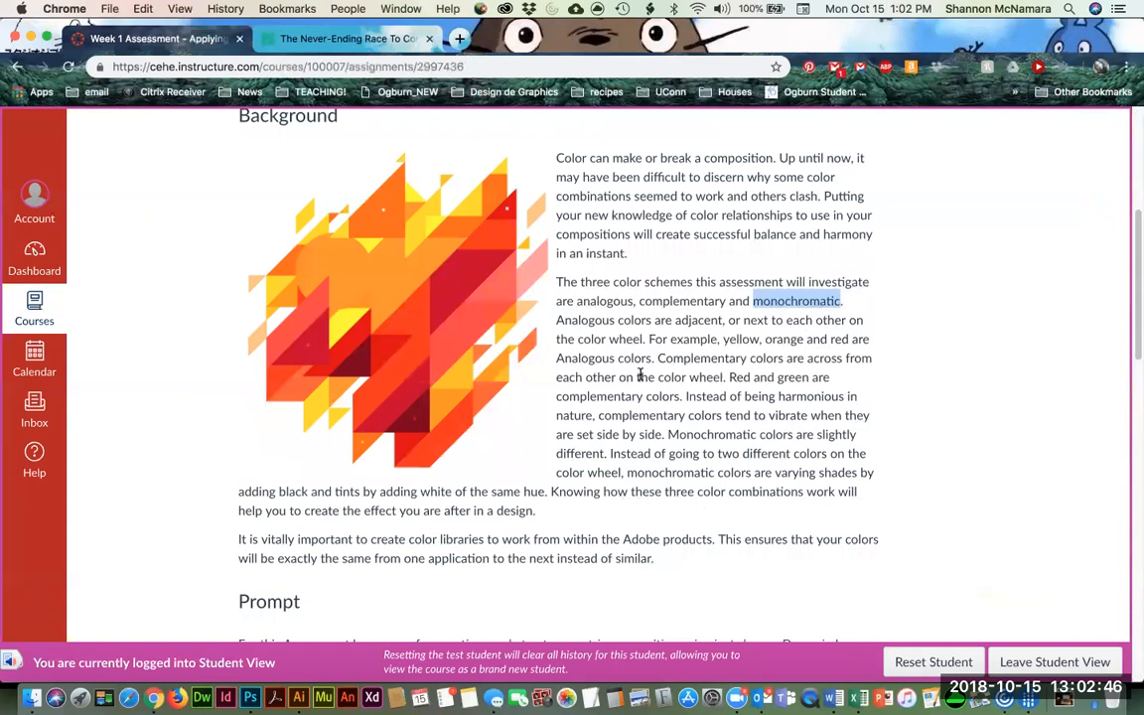
pyautogui.scroll(-1, 665, 397)
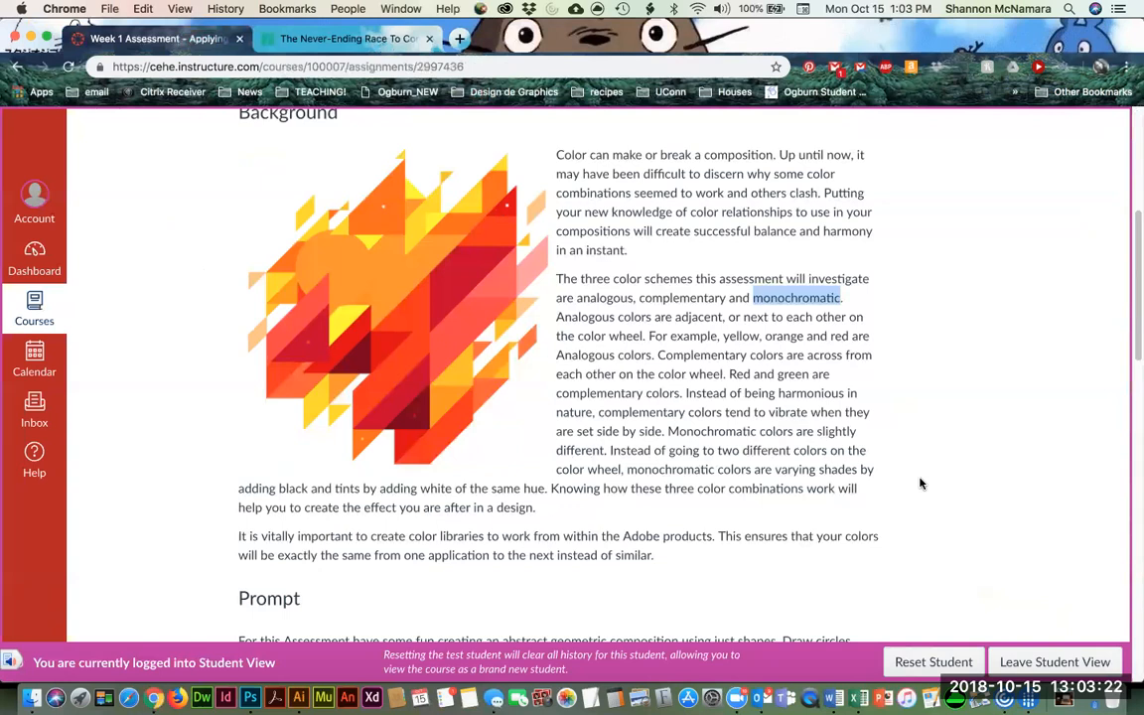
pyautogui.scroll(-2, 921, 481)
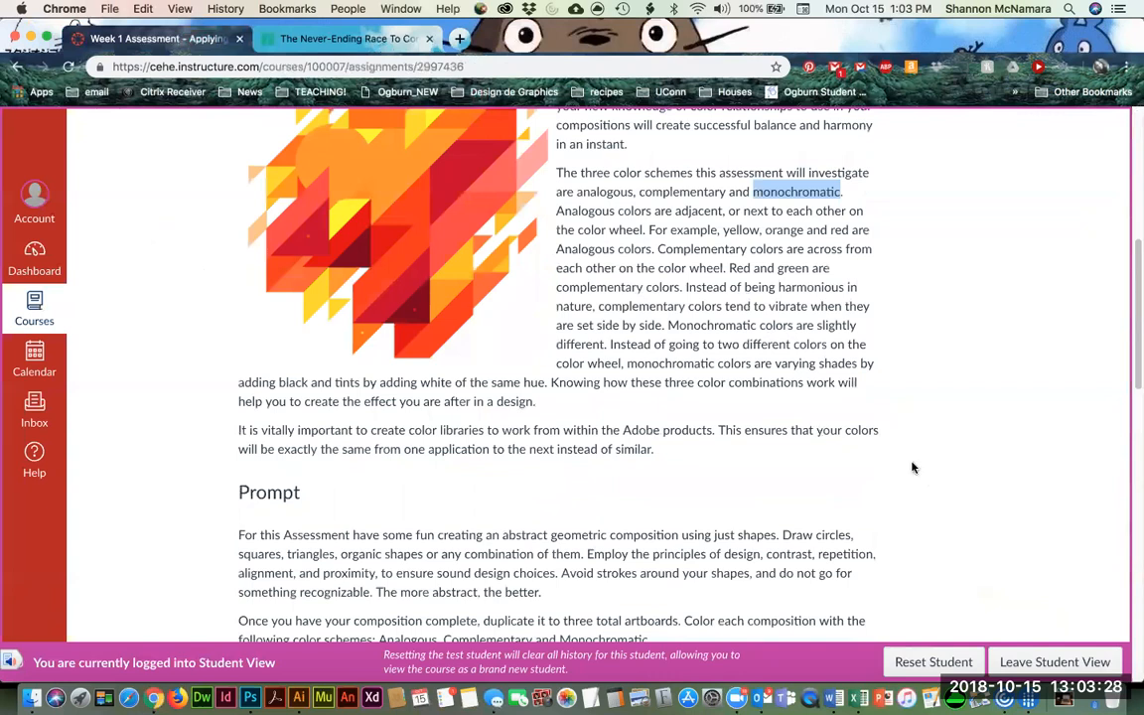
pyautogui.scroll(-1, 937, 476)
pyautogui.scroll(-3, 936, 476)
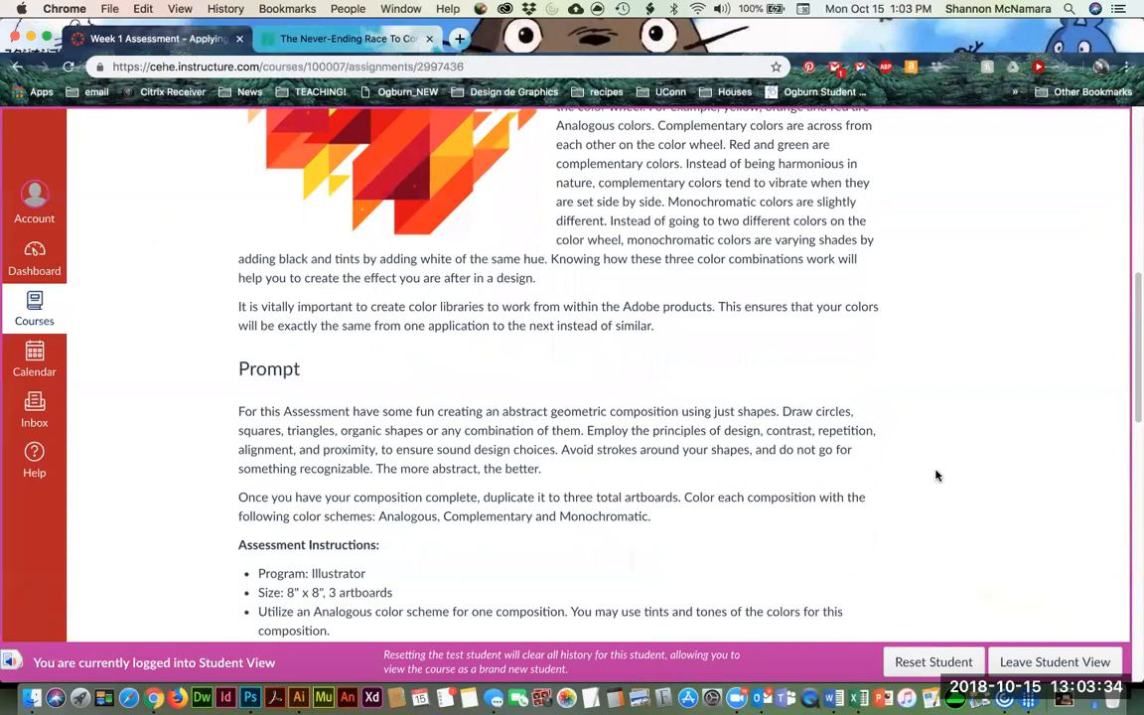
pyautogui.scroll(5, 937, 476)
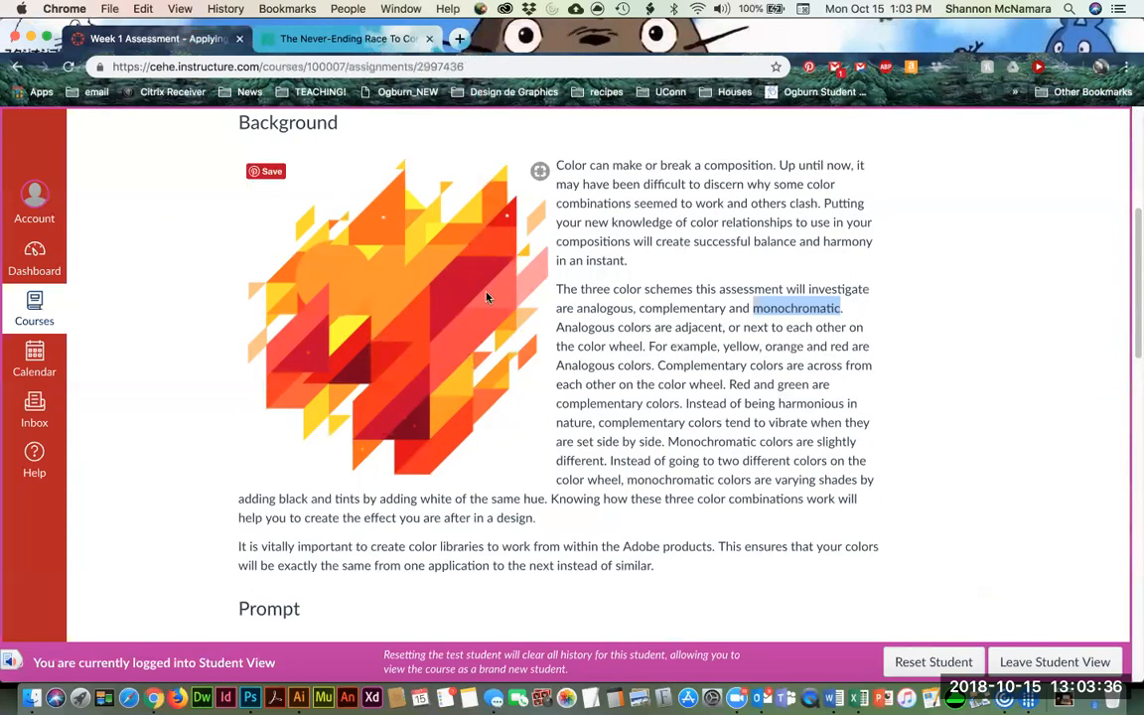
pyautogui.scroll(-3, 904, 533)
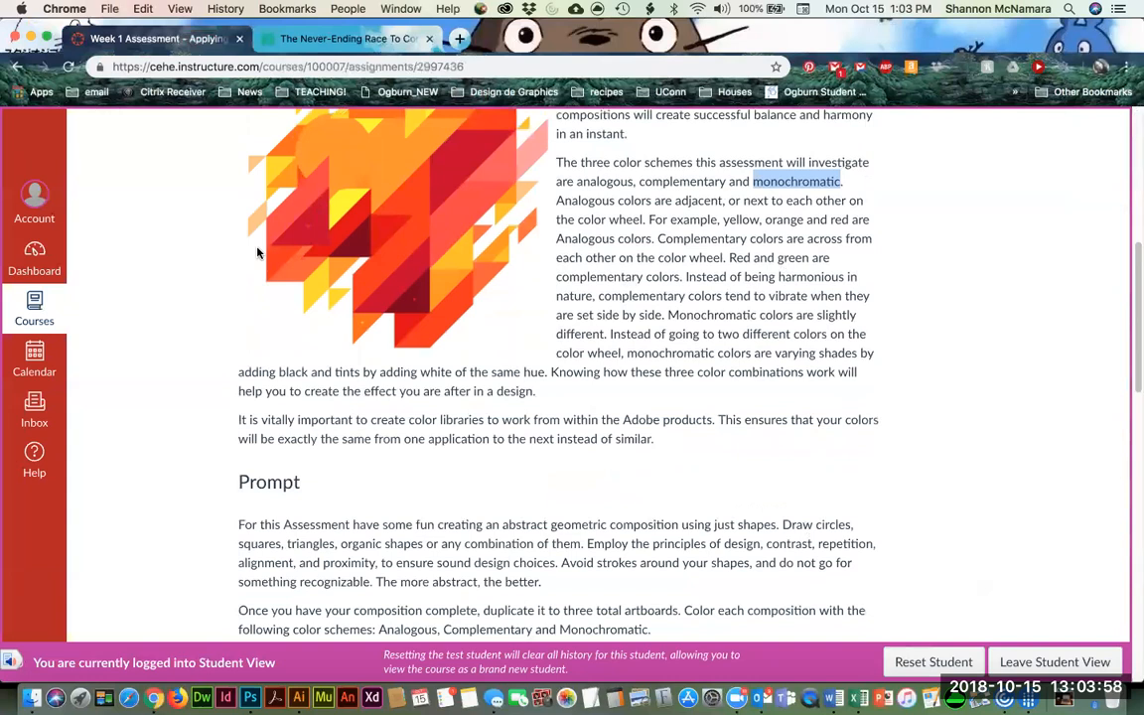
# Read the assessment's Prompt, Assessment Instructions and Submission Instructions, including the required PDF file name.
pyautogui.scroll(-1, 556, 377)
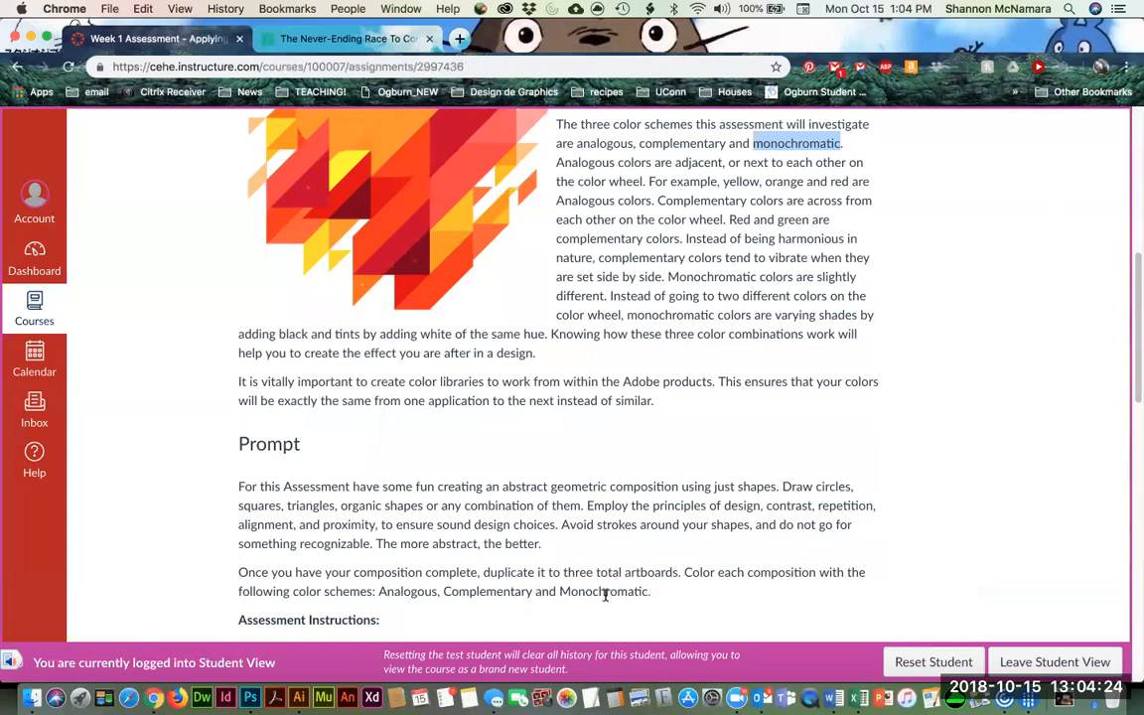
pyautogui.scroll(-1, 604, 594)
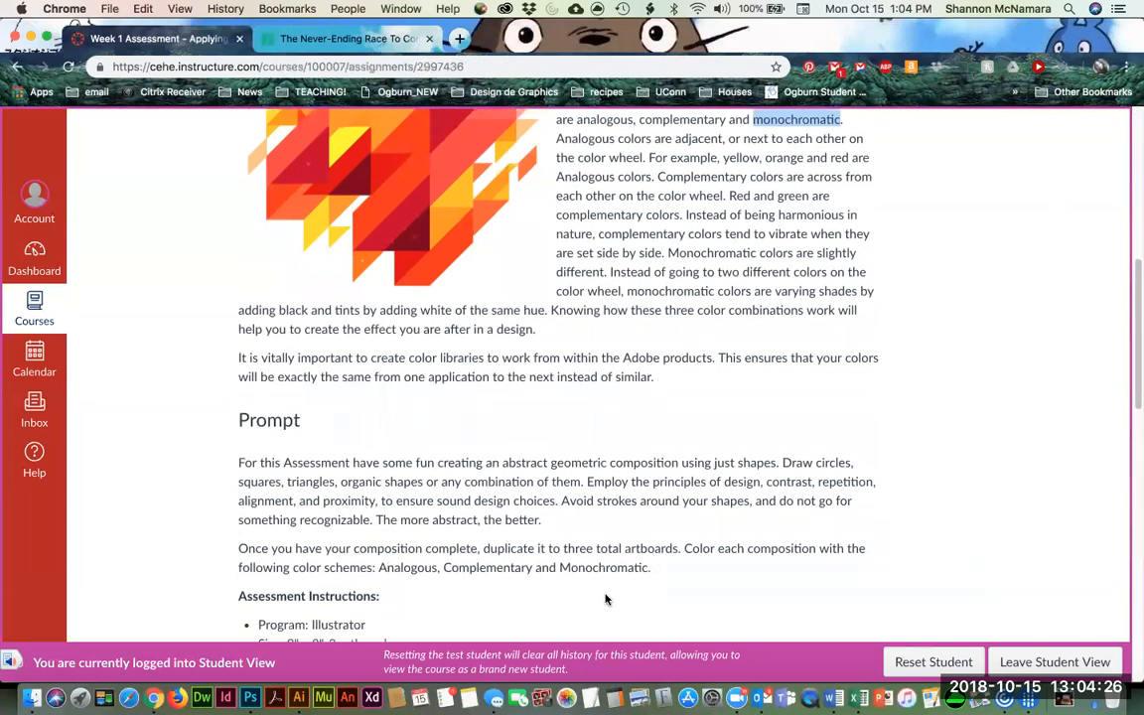
pyautogui.scroll(-1, 606, 600)
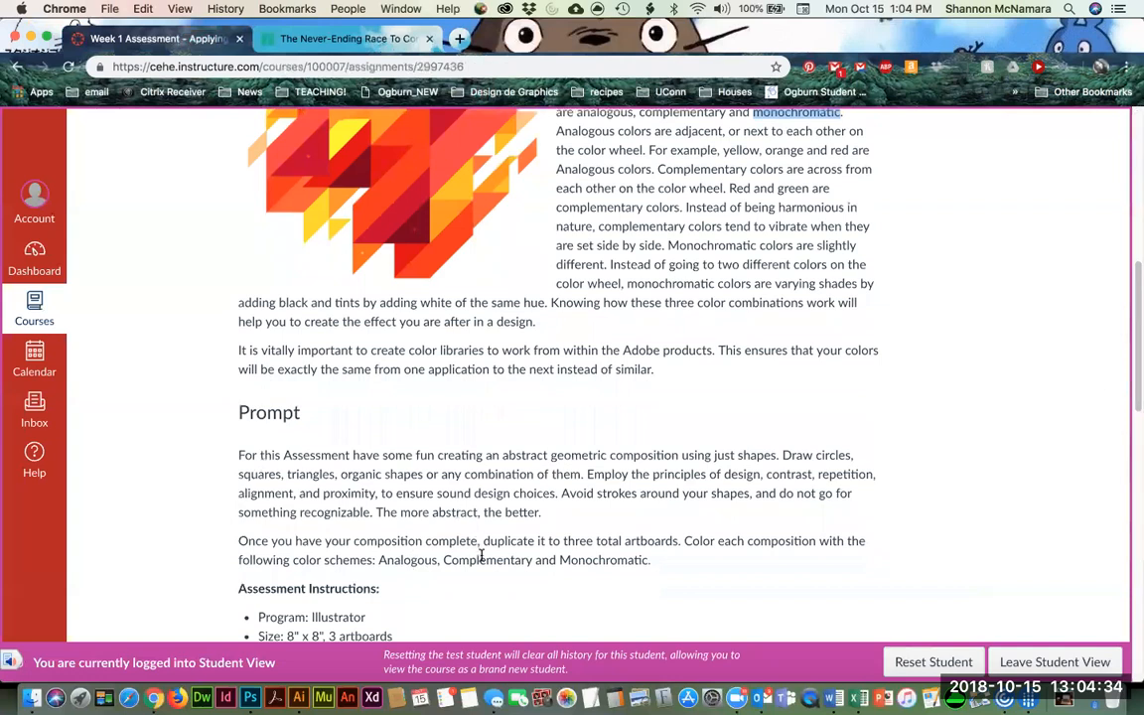
pyautogui.scroll(-2, 892, 531)
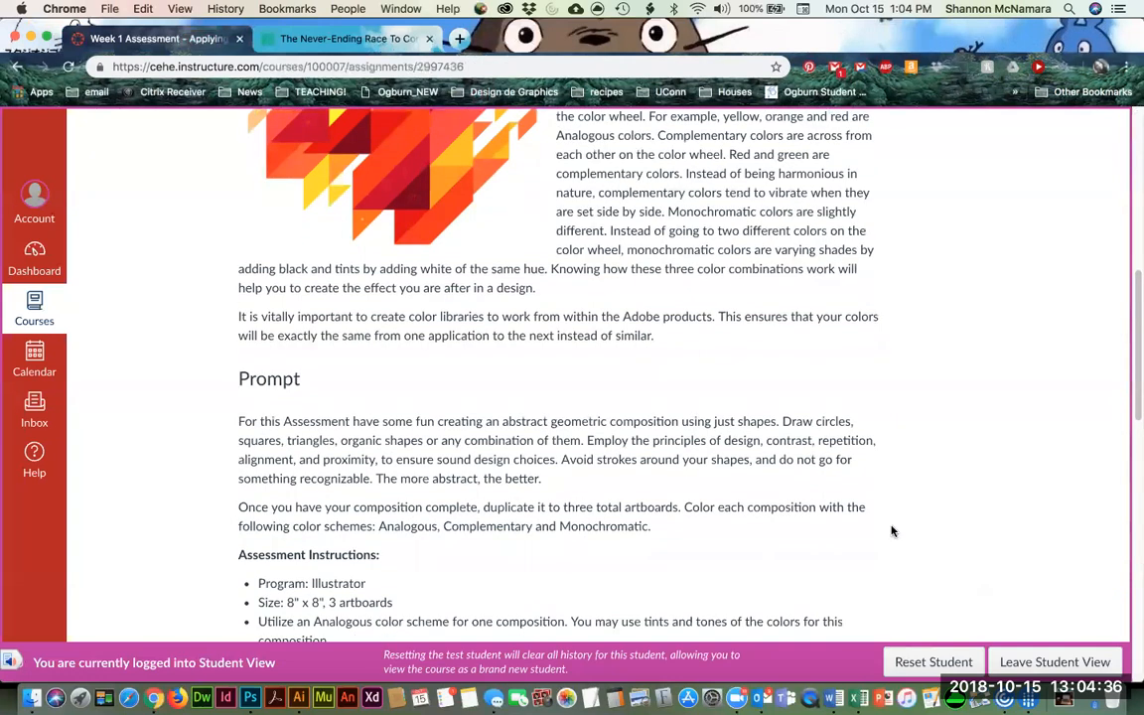
pyautogui.scroll(-5, 891, 532)
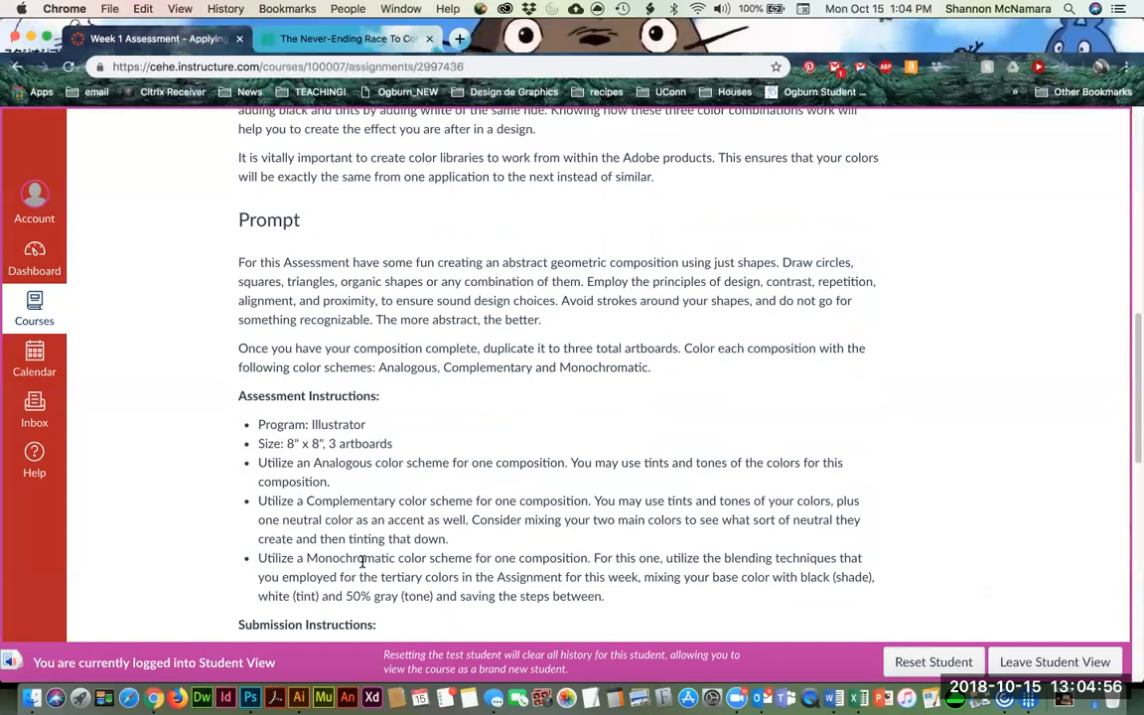
pyautogui.scroll(-2, 362, 562)
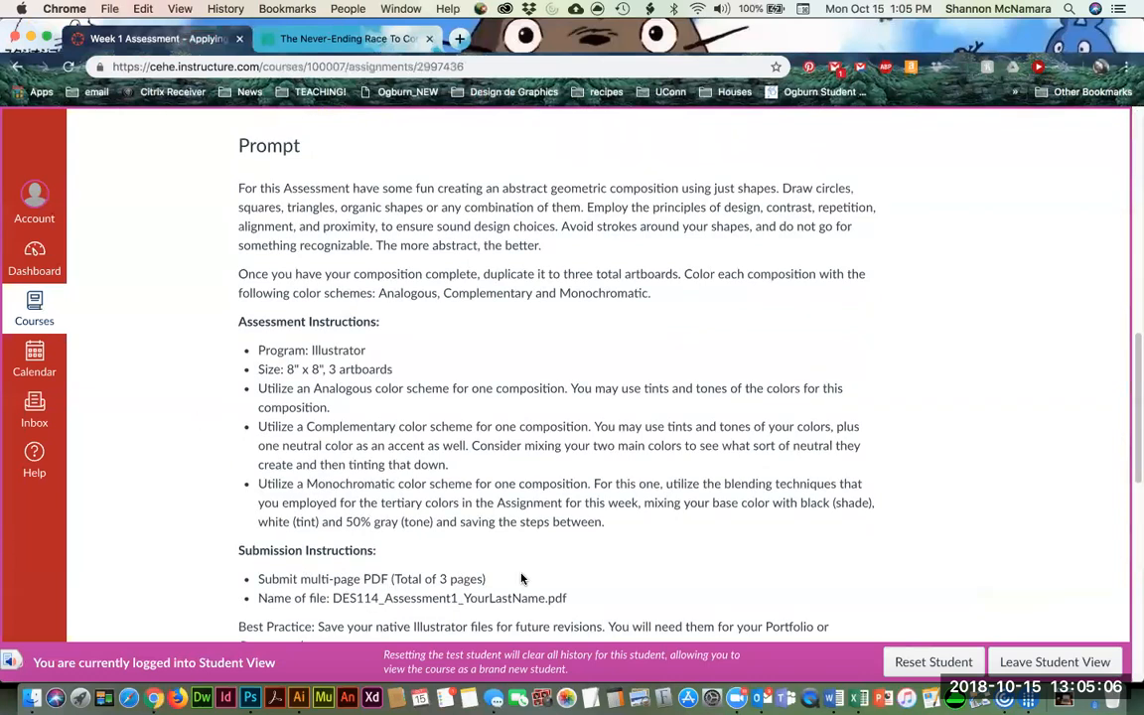
pyautogui.scroll(-1, 386, 595)
pyautogui.moveTo(333, 588); pyautogui.dragTo(577, 590)
pyautogui.click(615, 537)
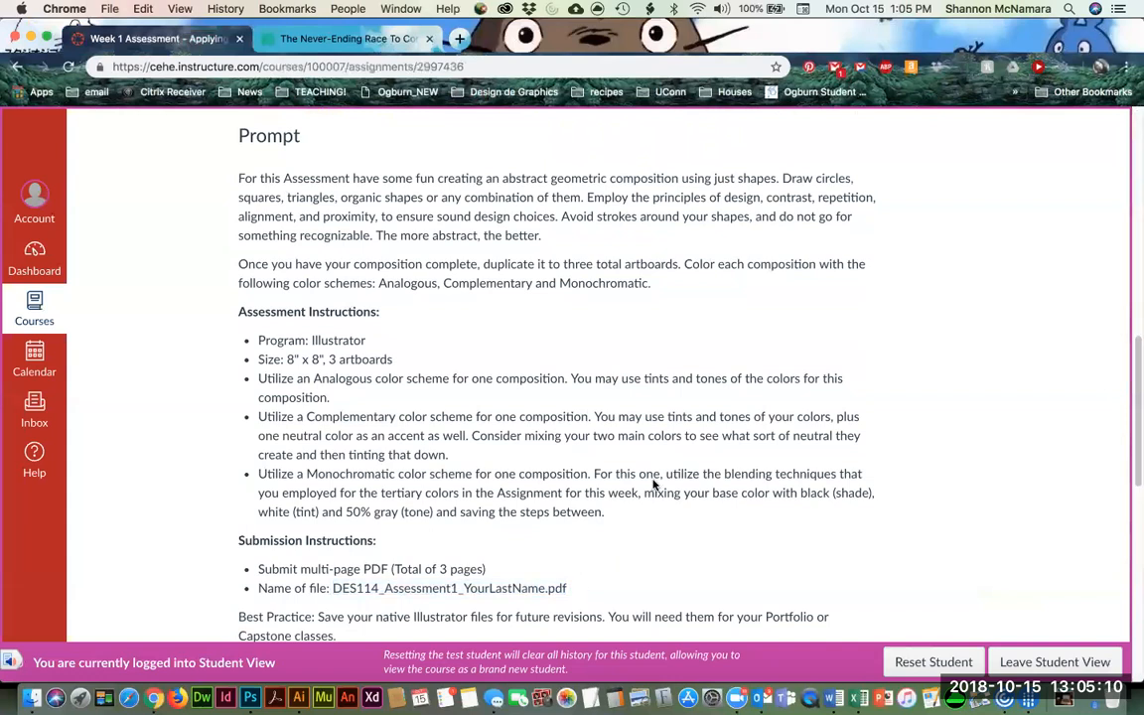
pyautogui.scroll(-5, 442, 572)
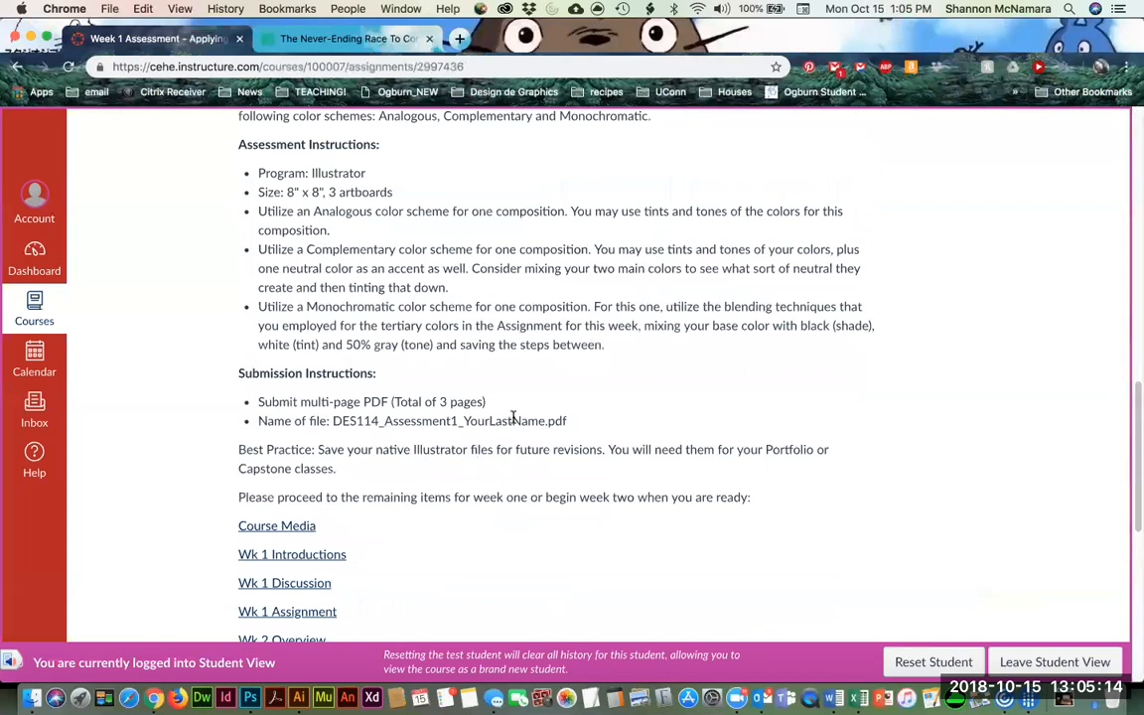
# Switch to the page with the blue pigment article and load color.adobe.com in its place.
pyautogui.click(388, 39)
pyautogui.click(334, 66)
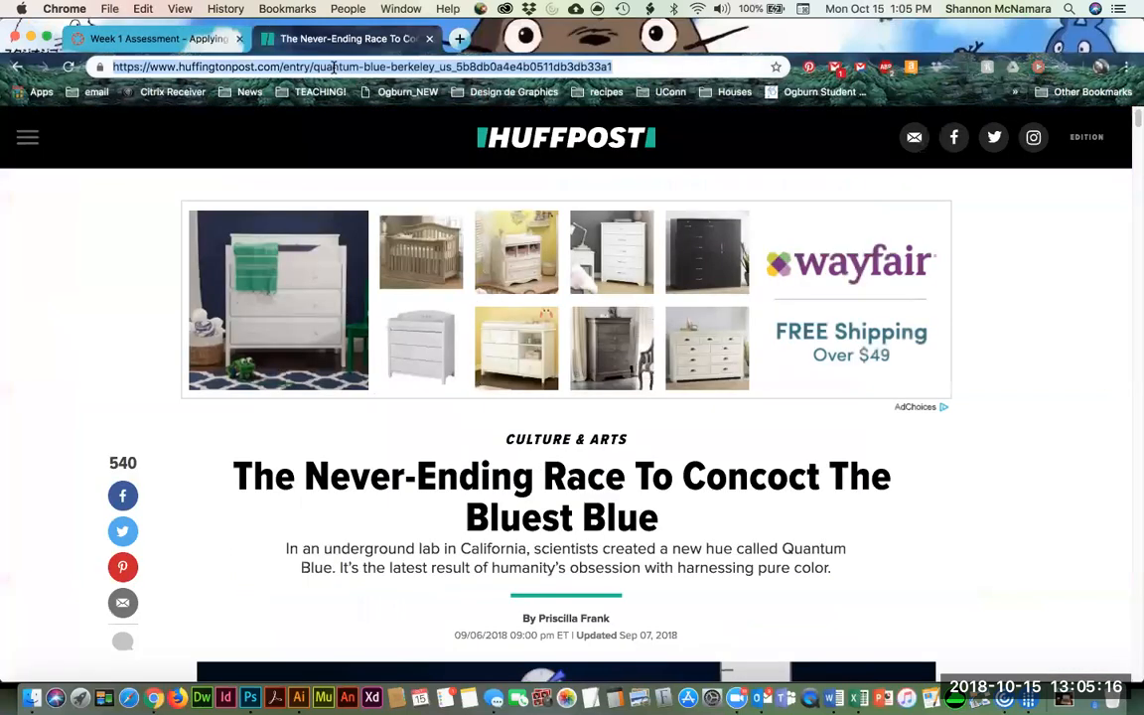
pyautogui.write('color.adobe.com')
pyautogui.press('Return')
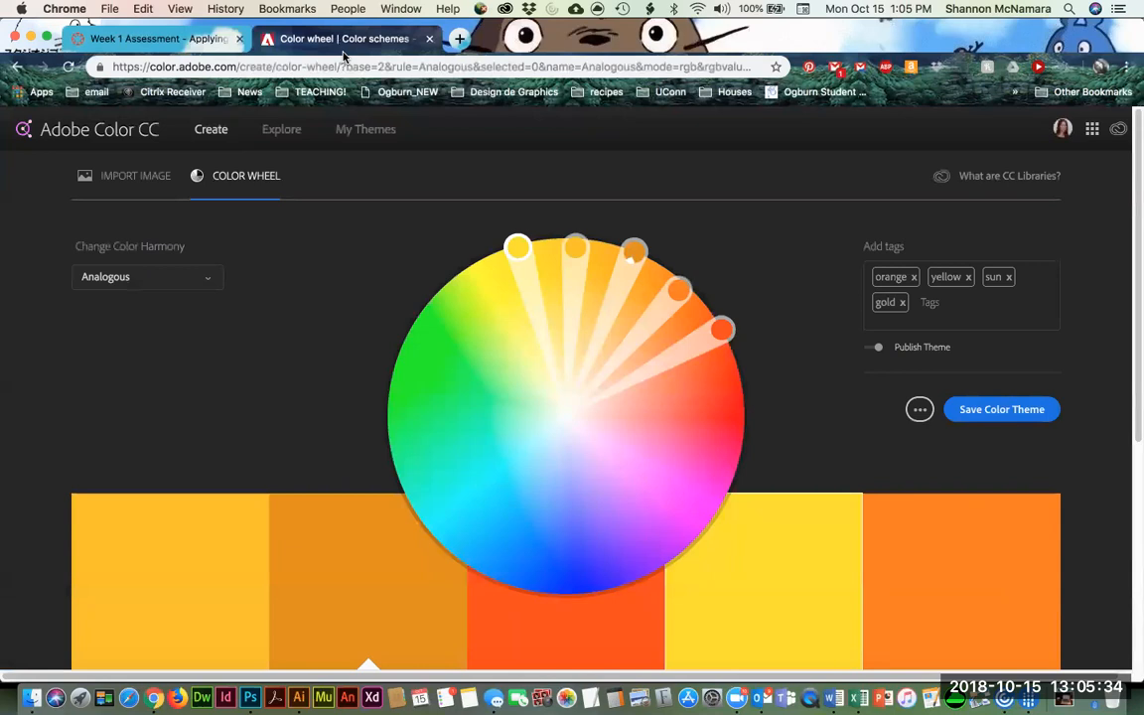
# Check which Adobe account is signed in, and close the account details.
pyautogui.click(1061, 133)
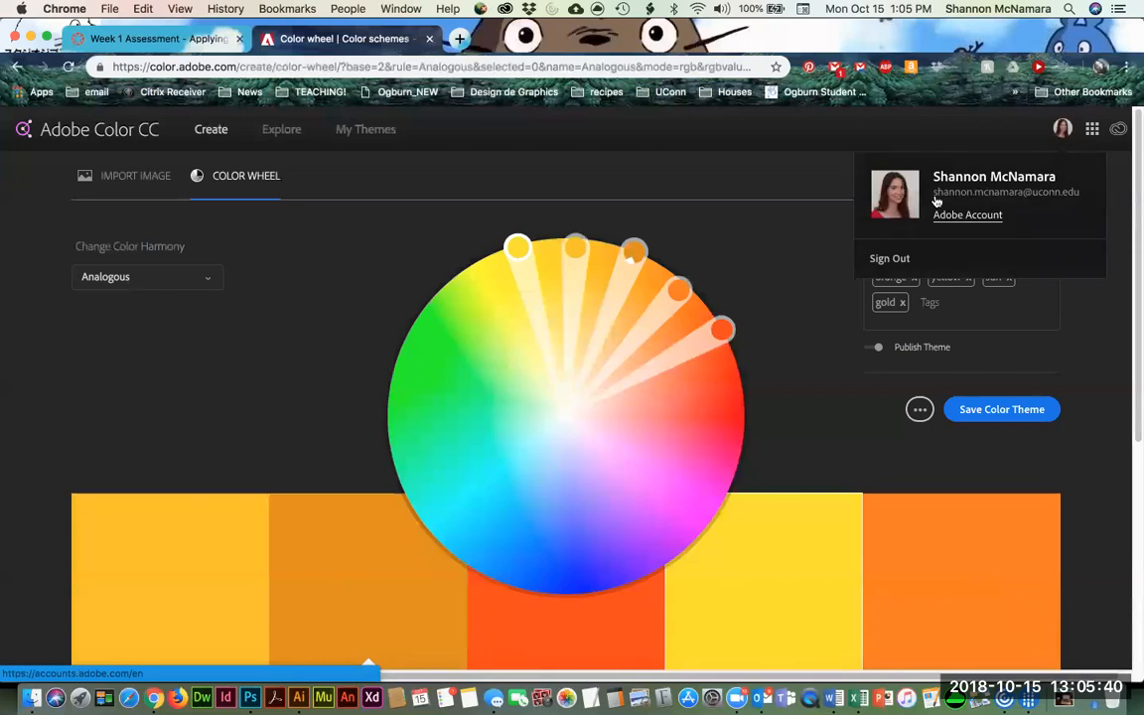
pyautogui.click(508, 8)
pyautogui.click(507, 8)
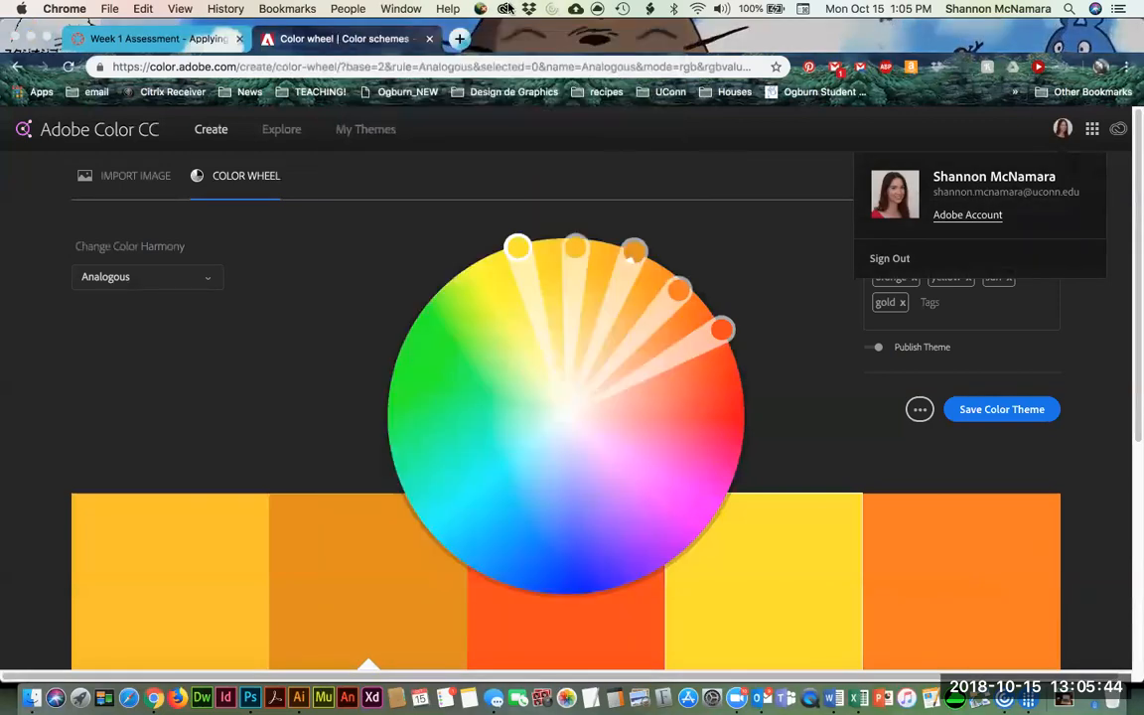
pyautogui.click(717, 175)
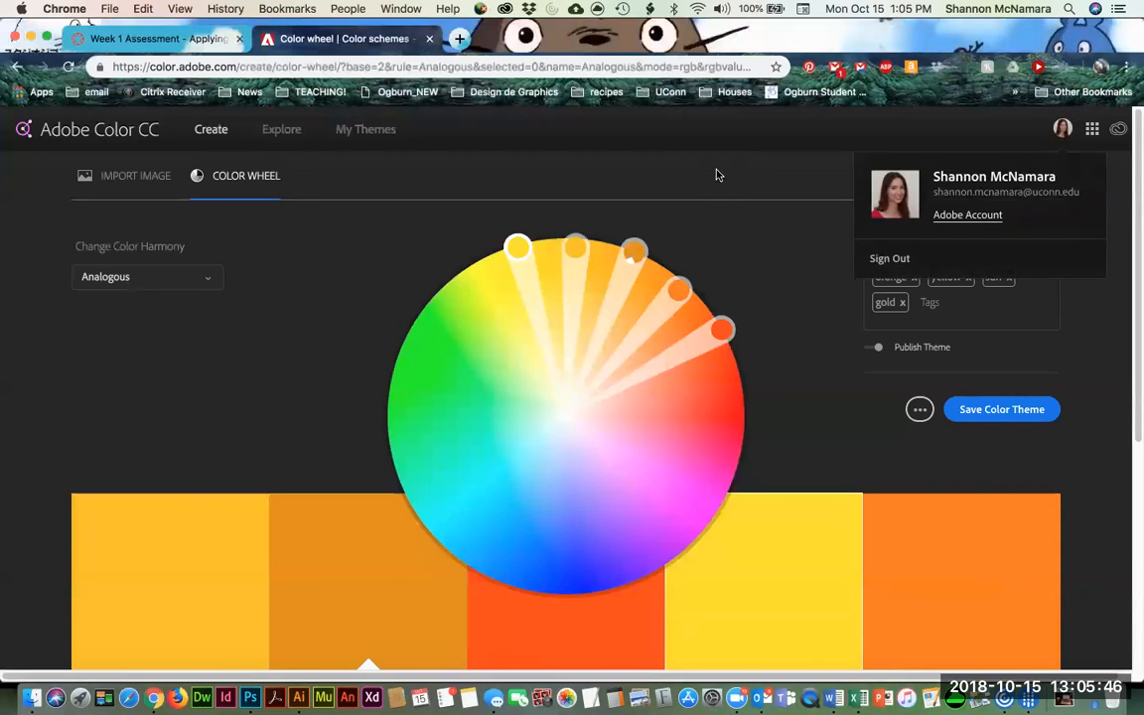
pyautogui.click(771, 205)
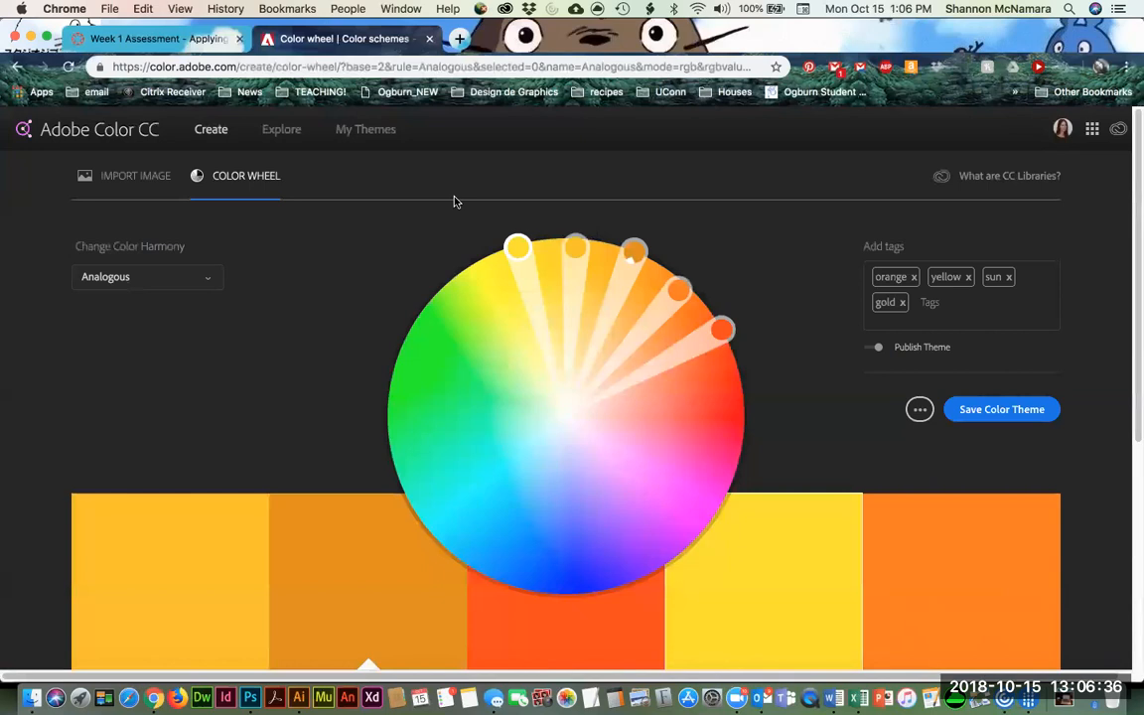
# Preview the Monochromatic color harmony, and set the harmony rule to Complementary.
pyautogui.click(139, 277)
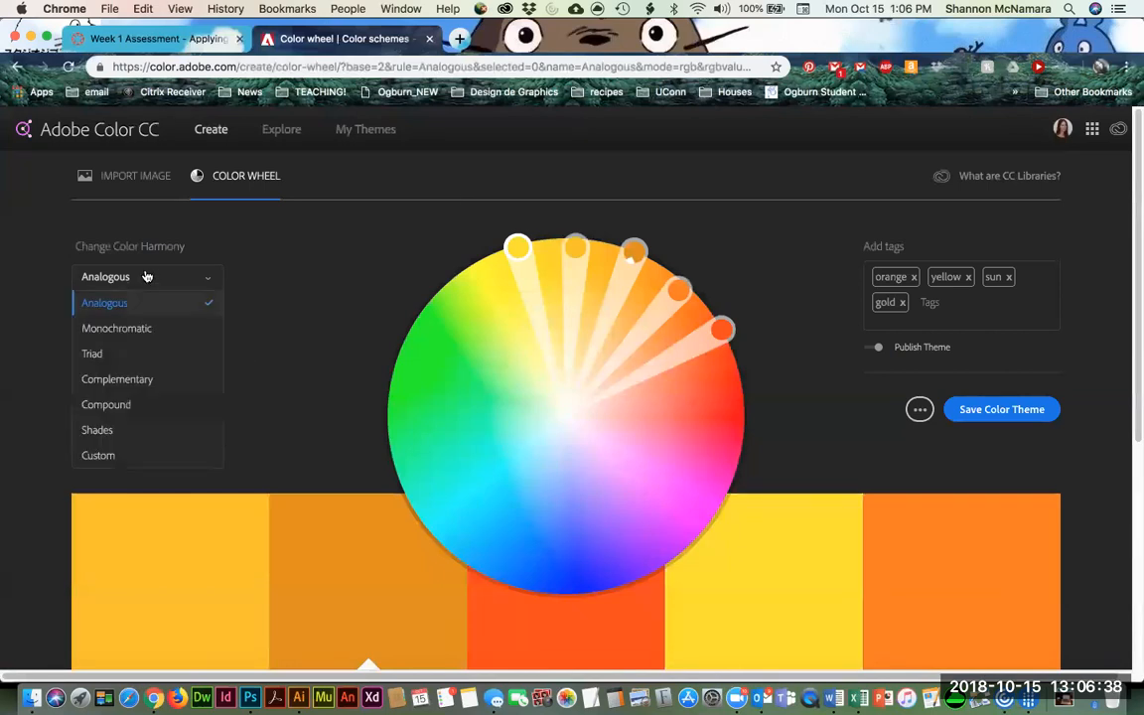
pyautogui.click(132, 331)
pyautogui.click(137, 277)
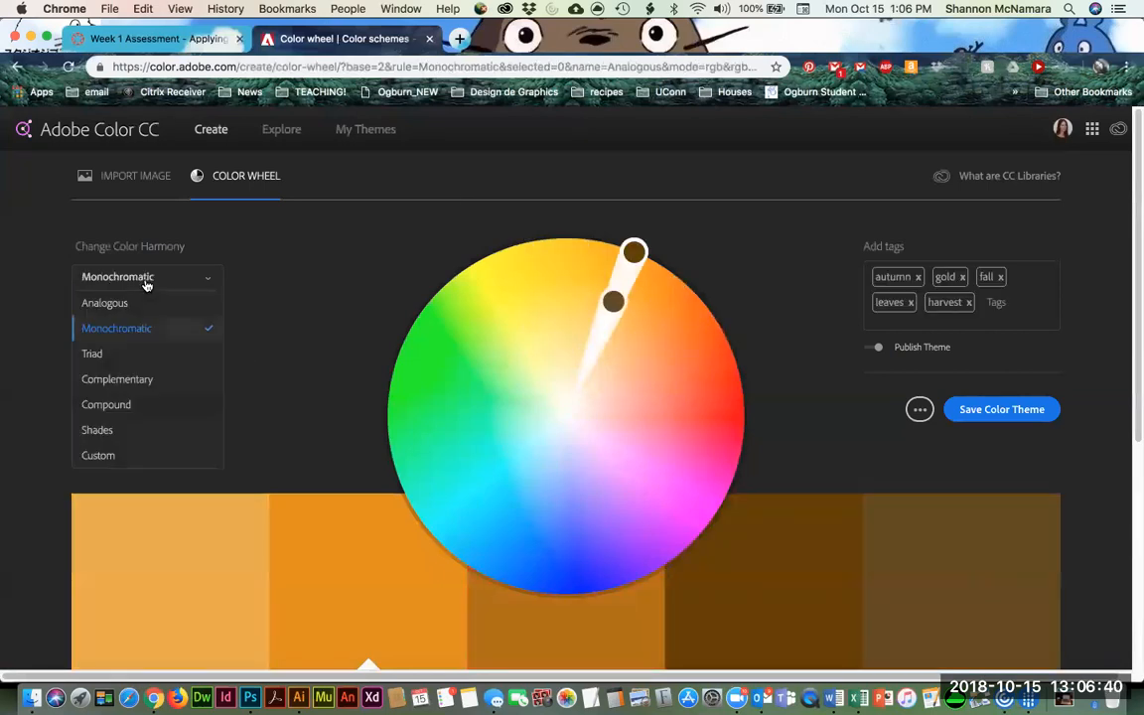
pyautogui.click(120, 382)
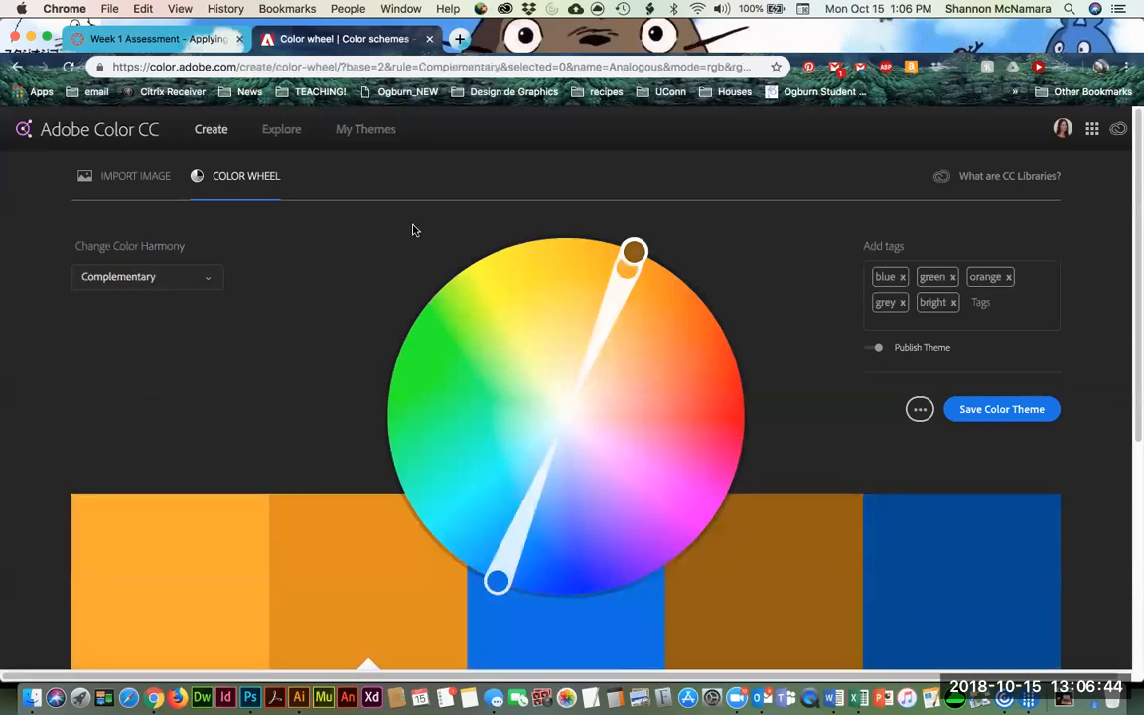
# Desaturate the fourth theme color on the color wheel and brighten it to RGB 217, 150, 50.
pyautogui.scroll(-1, 427, 238)
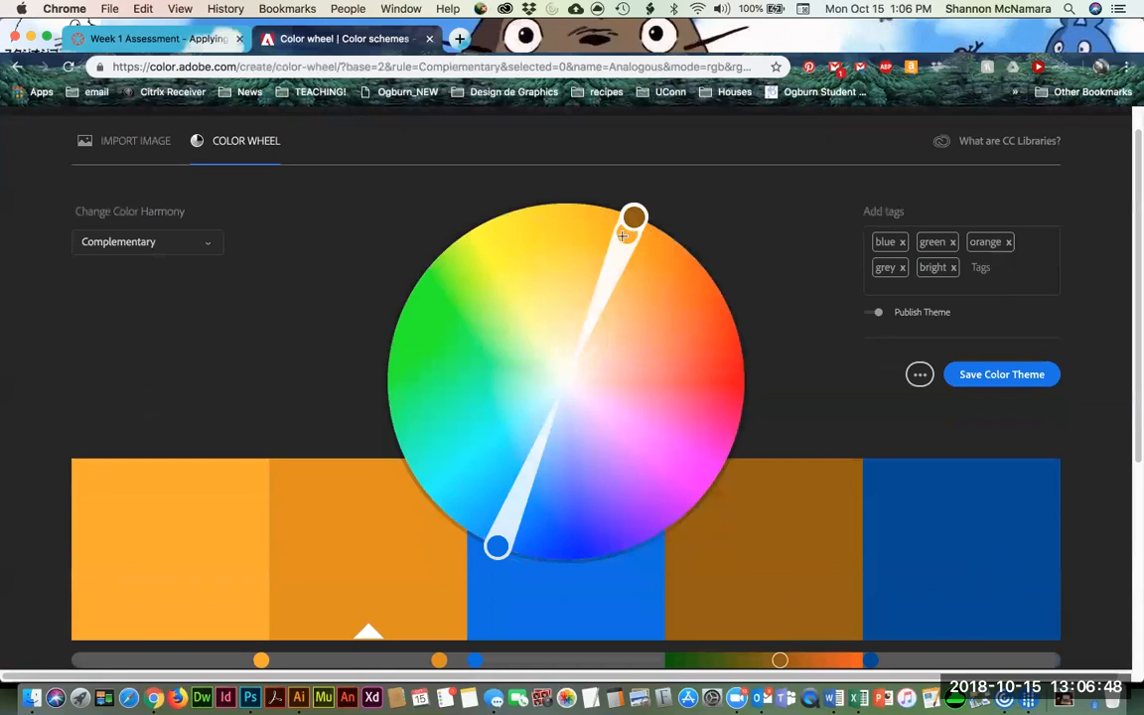
pyautogui.moveTo(633, 217)
pyautogui.mouseDown()
pyautogui.moveTo(600, 290)
pyautogui.moveTo(591, 287)
pyautogui.moveTo(585, 273)
pyautogui.moveTo(612, 288)
pyautogui.moveTo(634, 256)
pyautogui.mouseUp()
pyautogui.scroll(-3, 879, 334)
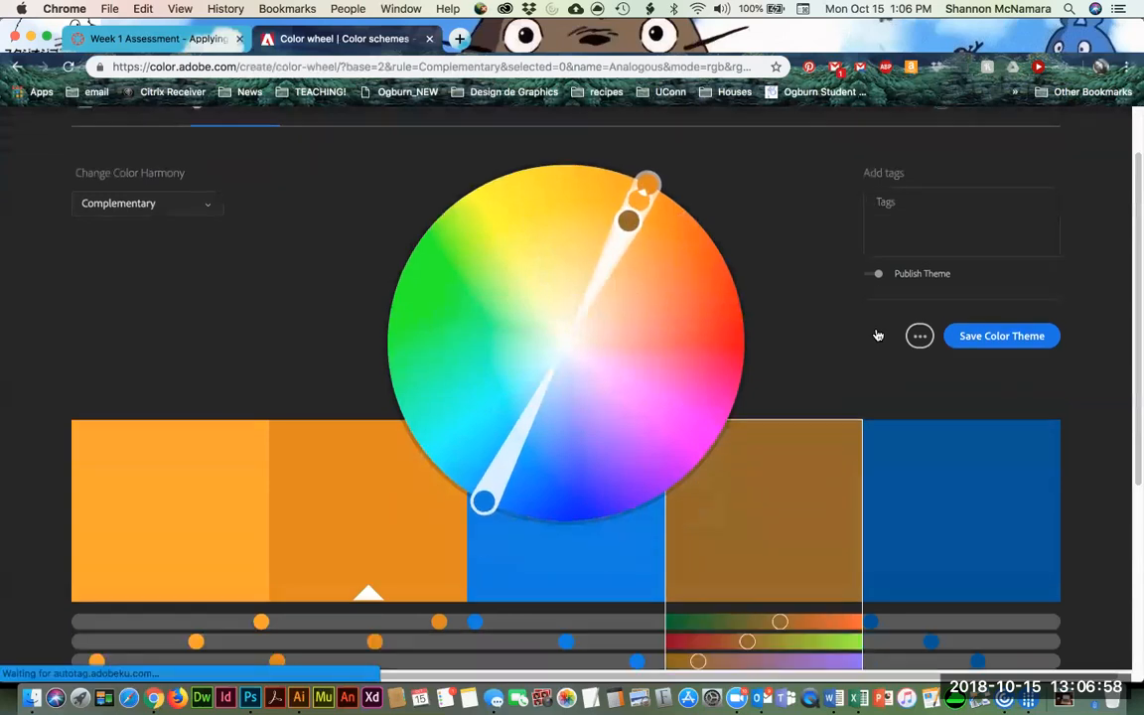
pyautogui.moveTo(786, 539); pyautogui.dragTo(831, 539)
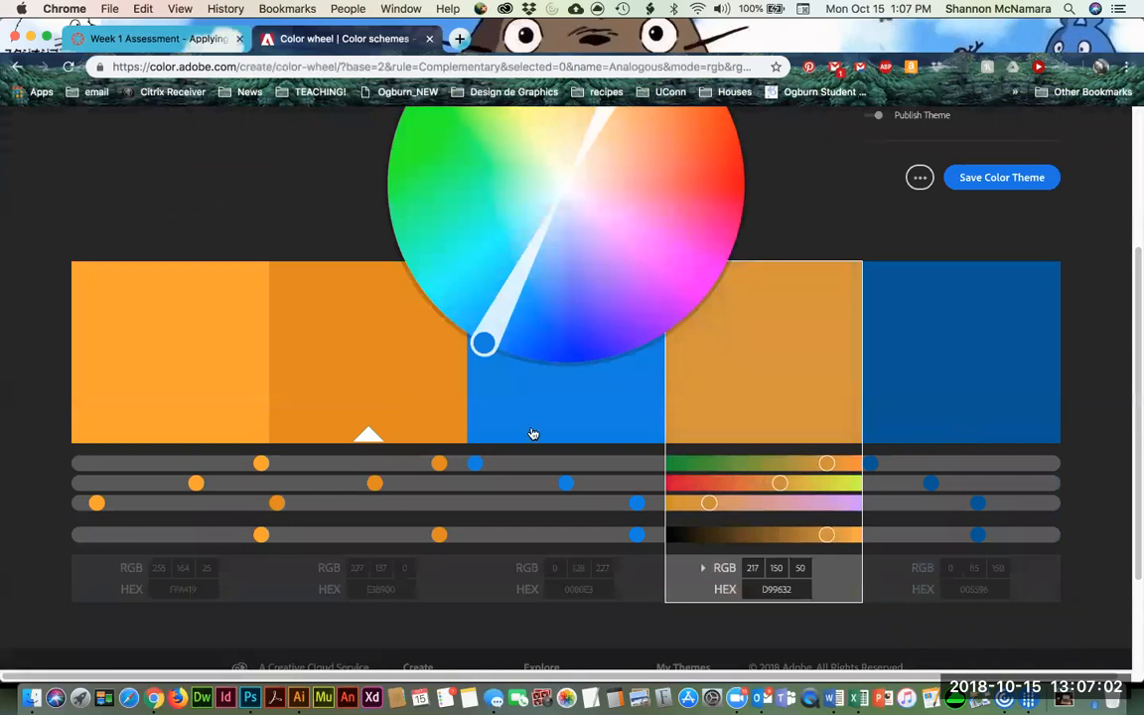
# Shift the complementary theme to a blue base with orange accents, and make the fourth color a pale blue, RGB 181, 203, 217.
pyautogui.click(328, 353)
pyautogui.click(593, 411)
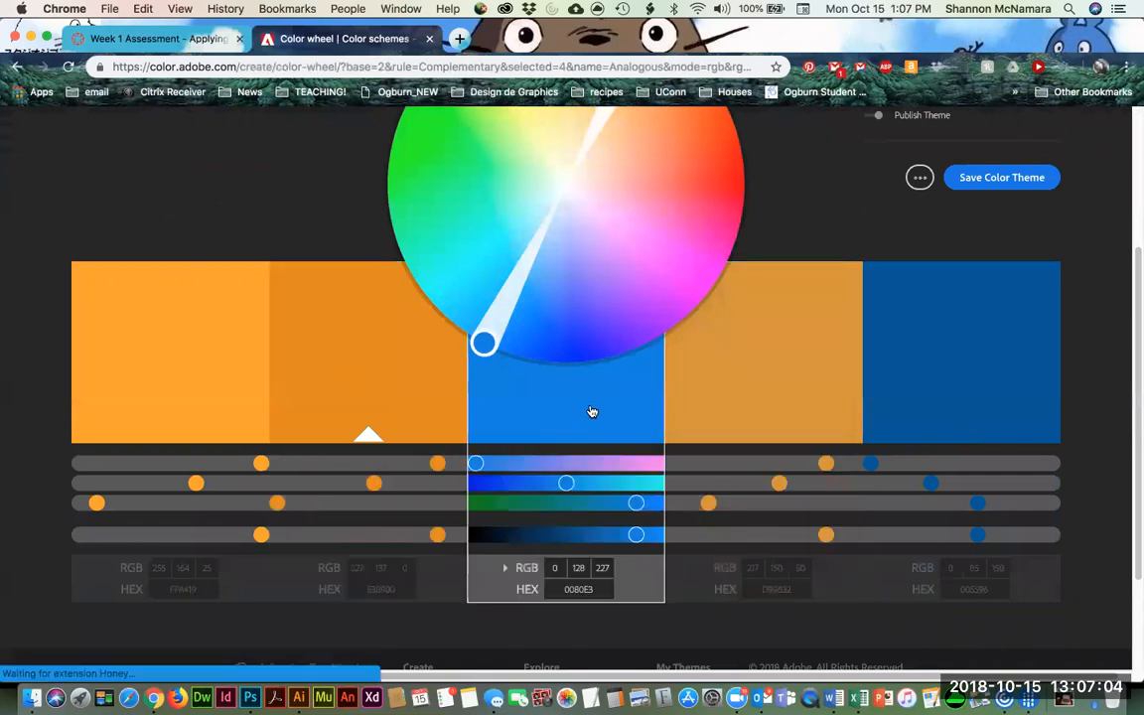
pyautogui.scroll(1, 629, 290)
pyautogui.scroll(1, 630, 291)
pyautogui.moveTo(620, 164); pyautogui.dragTo(550, 290)
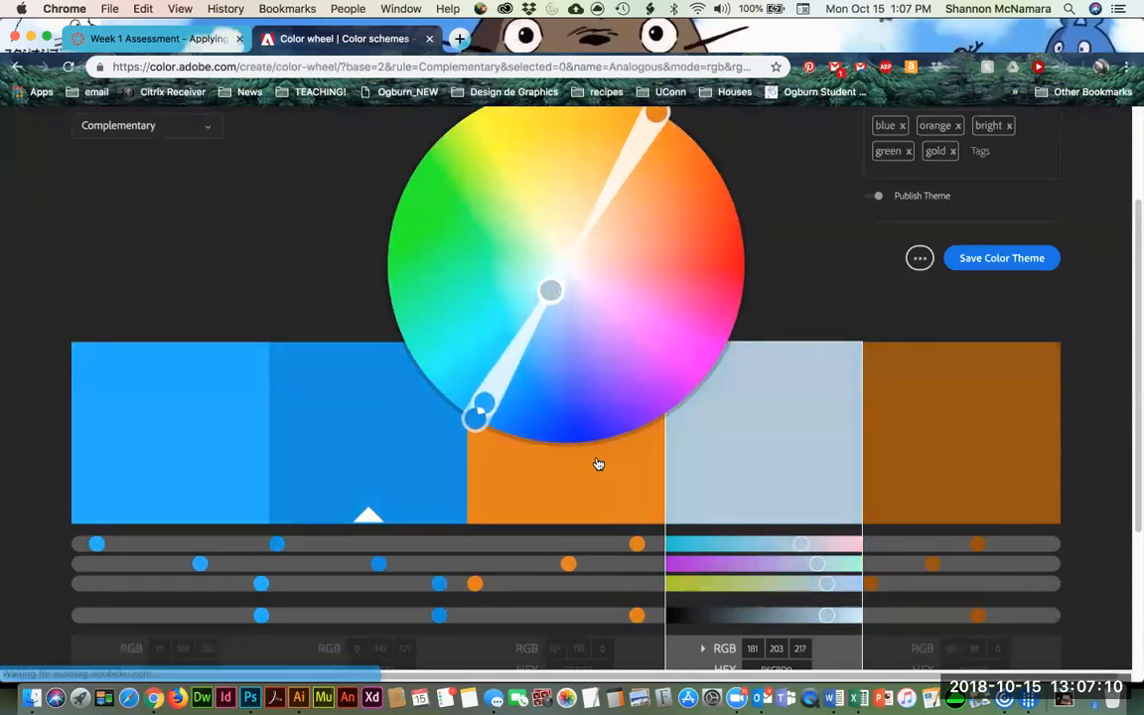
# Raise the fifth color's brightness to the maximum, and rotate the complementary pair on the wheel to golden yellow and deep blue.
pyautogui.click(1008, 467)
pyautogui.moveTo(978, 615); pyautogui.dragTo(1068, 616)
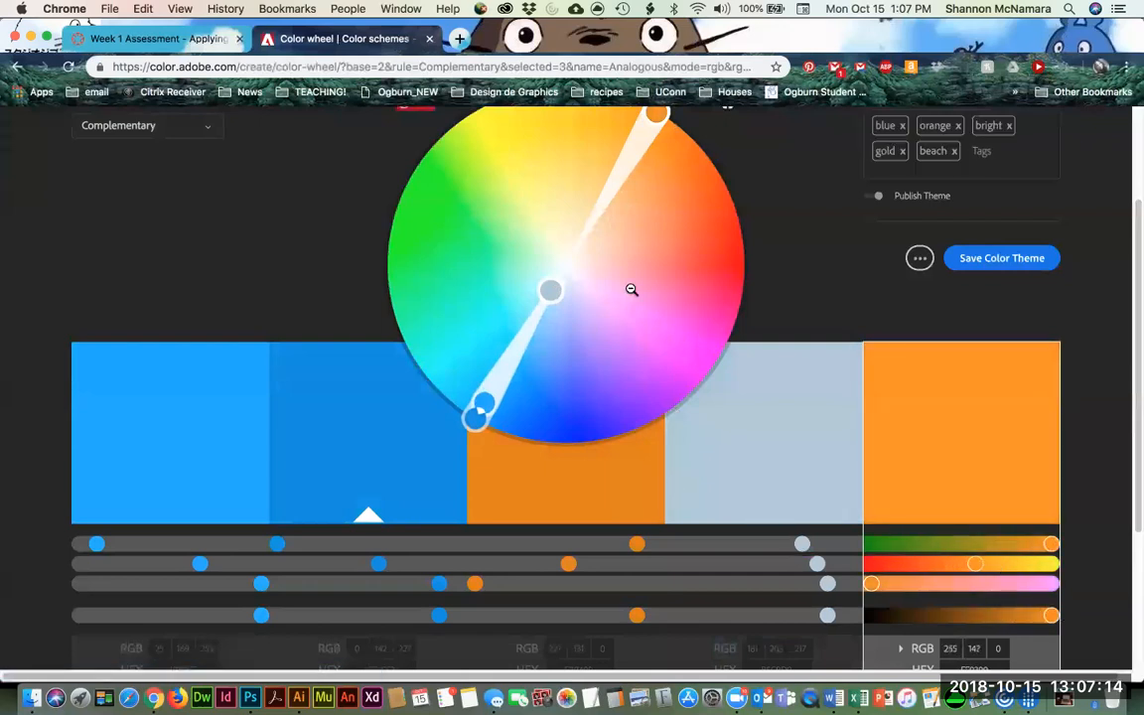
pyautogui.moveTo(660, 118); pyautogui.dragTo(547, 121)
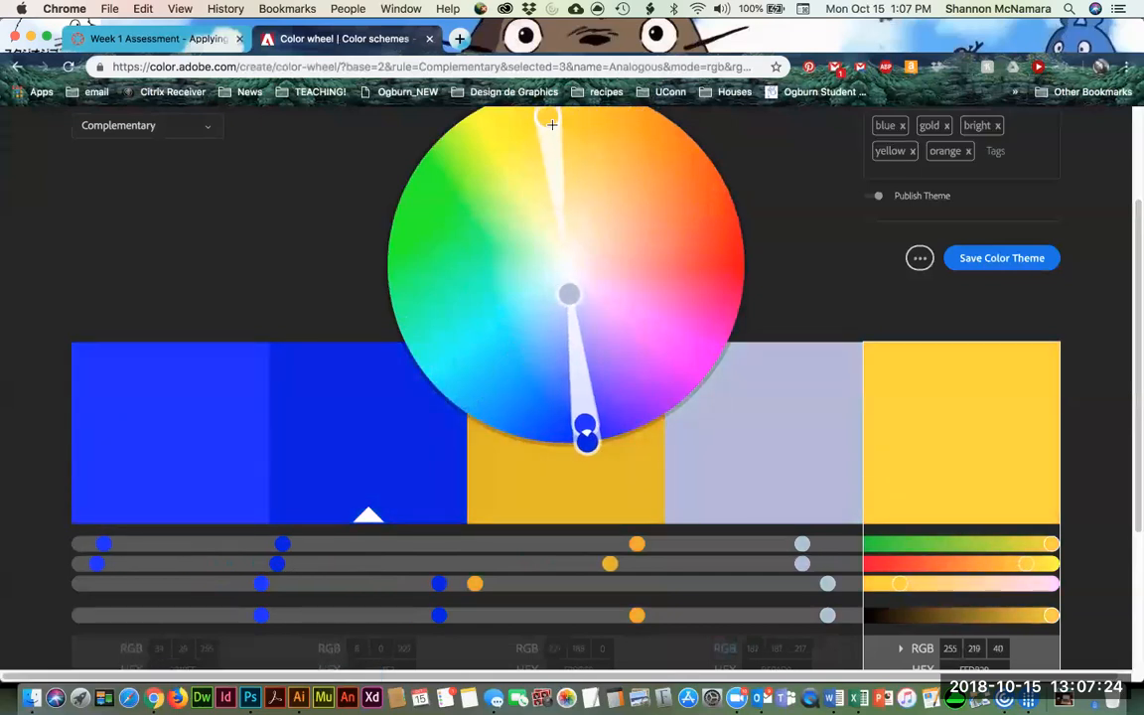
# Rotate the complementary pair on the wheel to yellow and violet, and reduce the saturation of the base violet.
pyautogui.scroll(1, 919, 456)
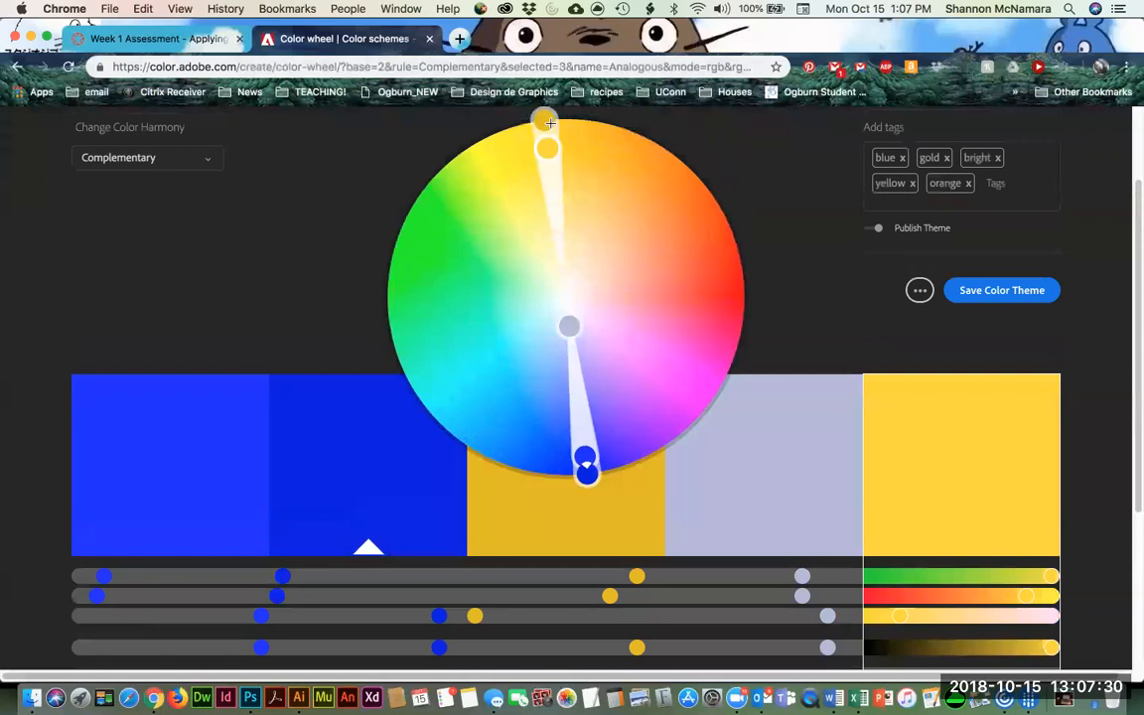
pyautogui.moveTo(549, 123); pyautogui.dragTo(490, 132)
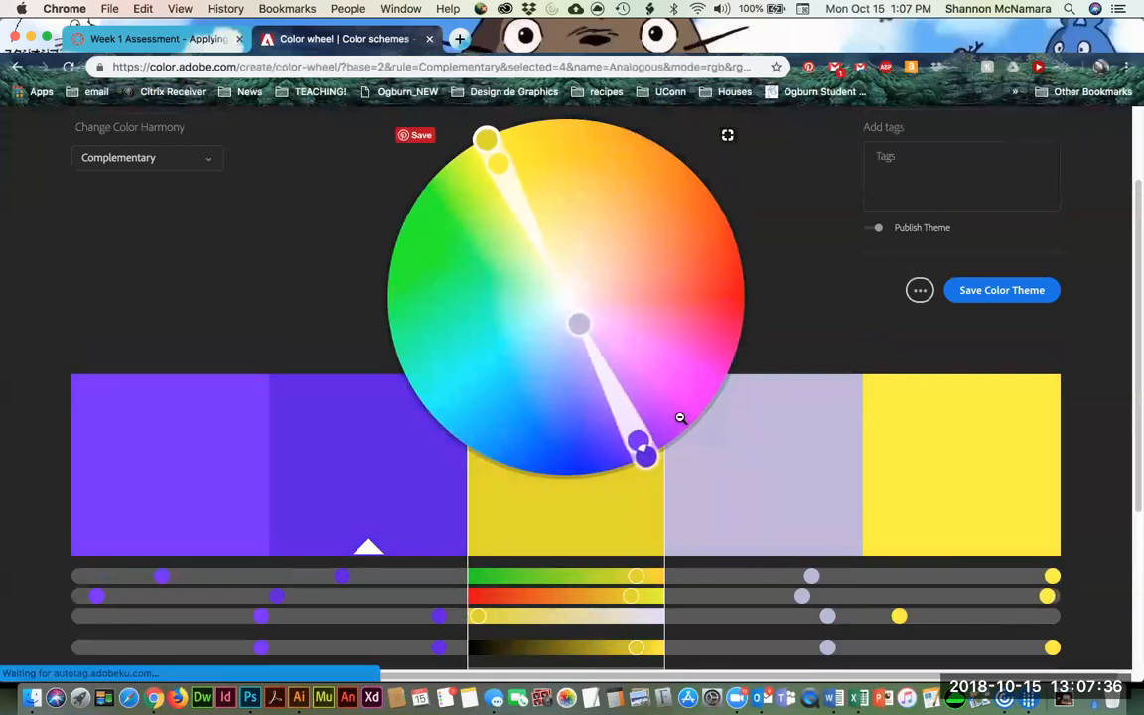
pyautogui.moveTo(648, 456); pyautogui.dragTo(626, 421)
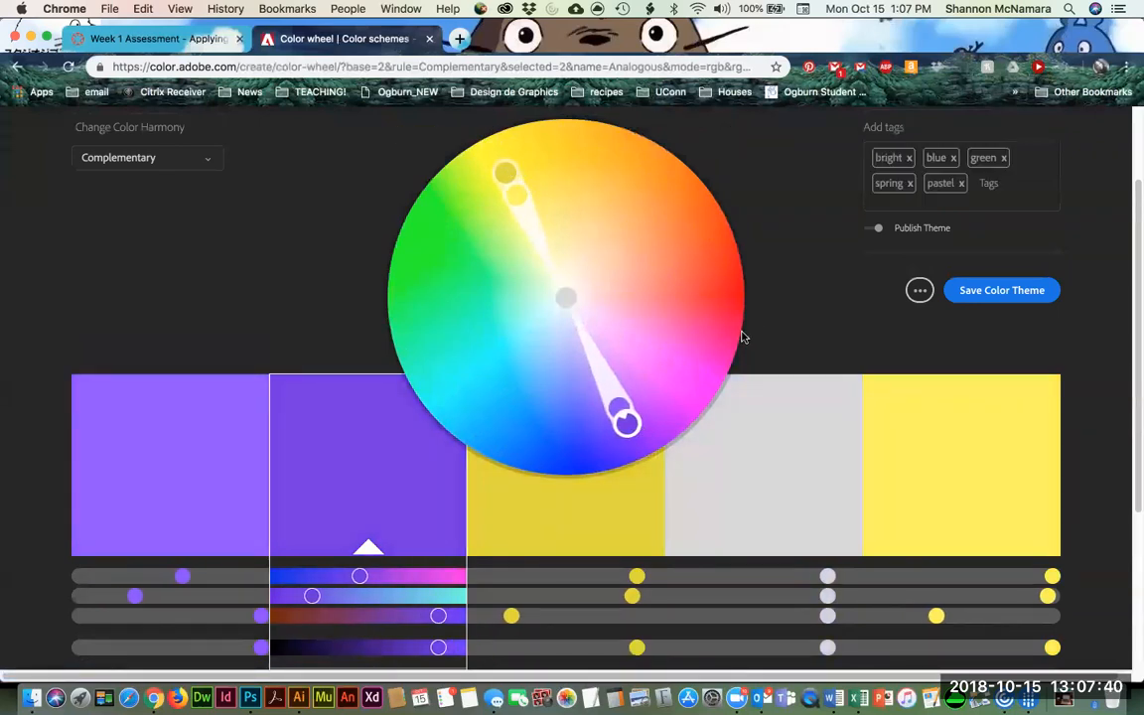
# Set the harmony rule to Custom, and move the third and fifth colors on the wheel to golden yellow.
pyautogui.click(129, 157)
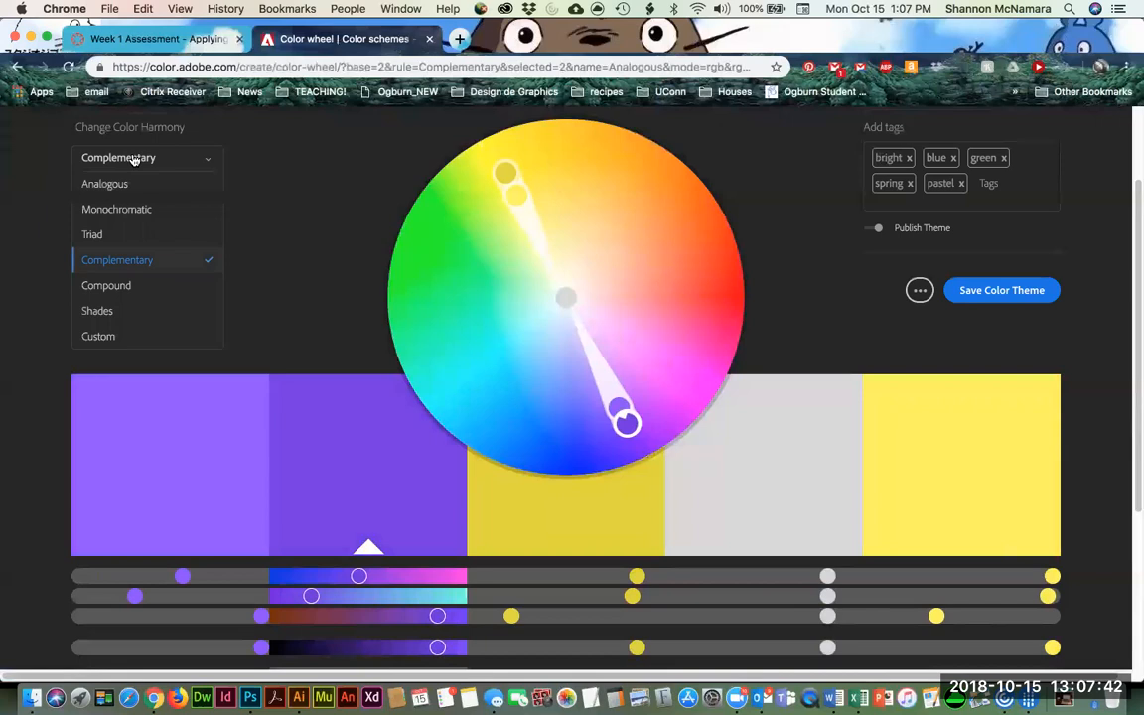
pyautogui.click(97, 338)
pyautogui.moveTo(504, 173); pyautogui.dragTo(503, 122)
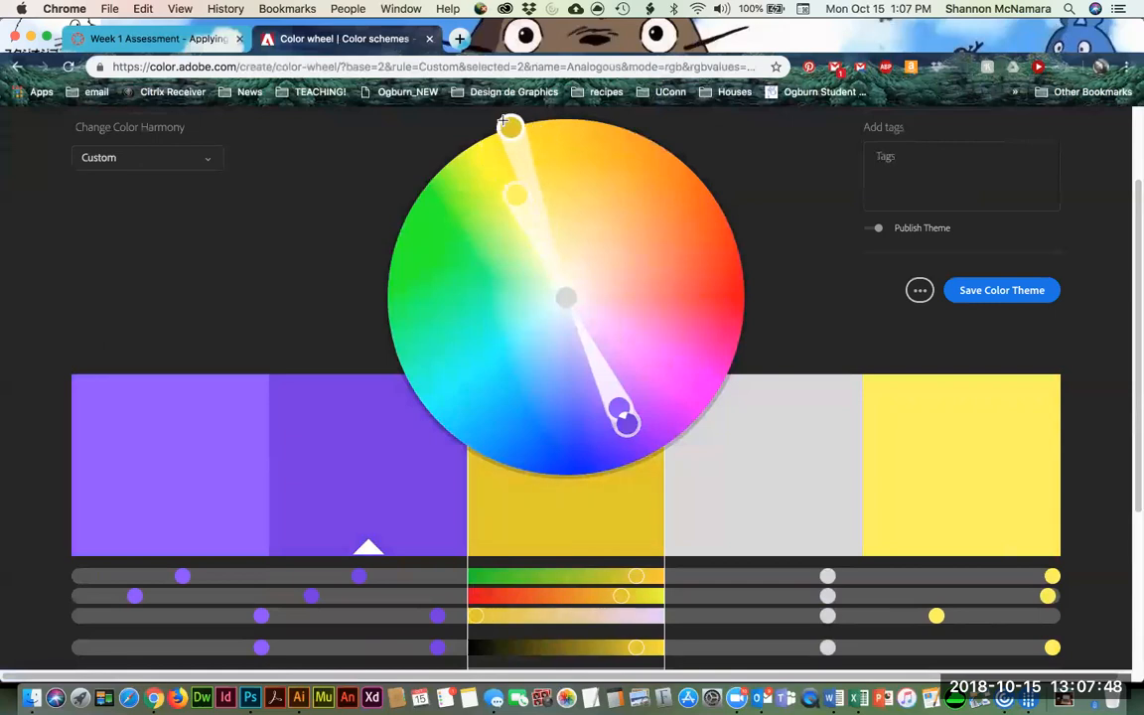
pyautogui.moveTo(515, 192); pyautogui.dragTo(525, 167)
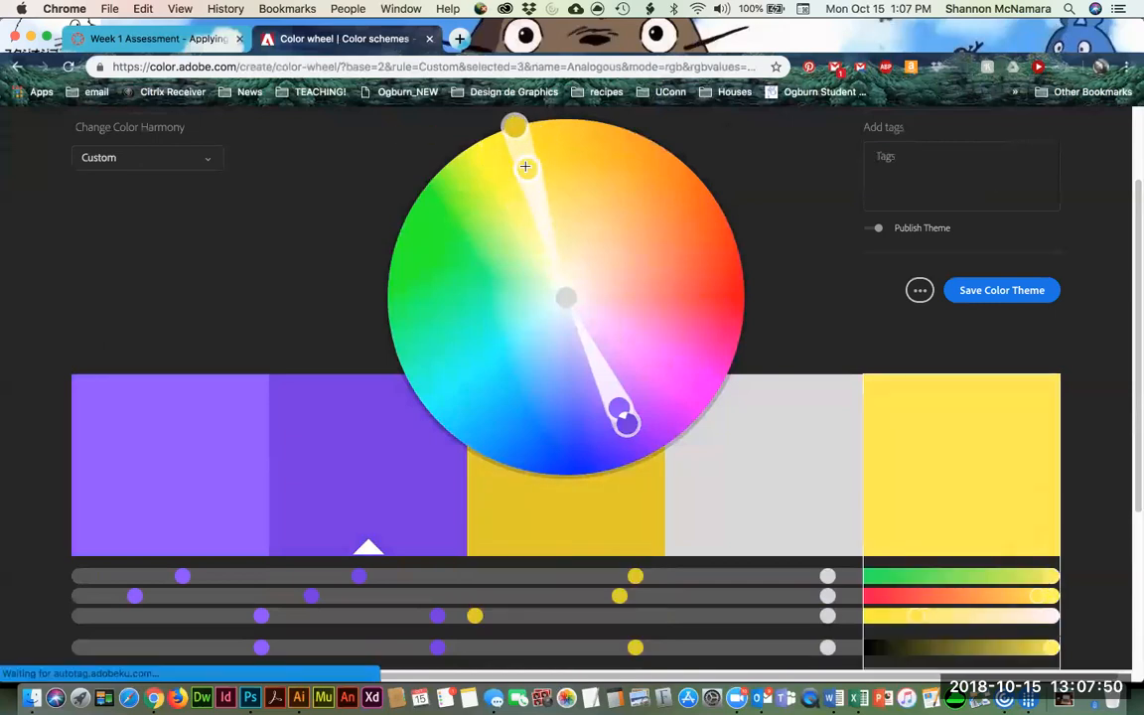
# Brighten the third color to pure yellow, RGB 255, 255, 0, and shift the fifth color to yellow, RGB 252, 255, 48.
pyautogui.click(604, 523)
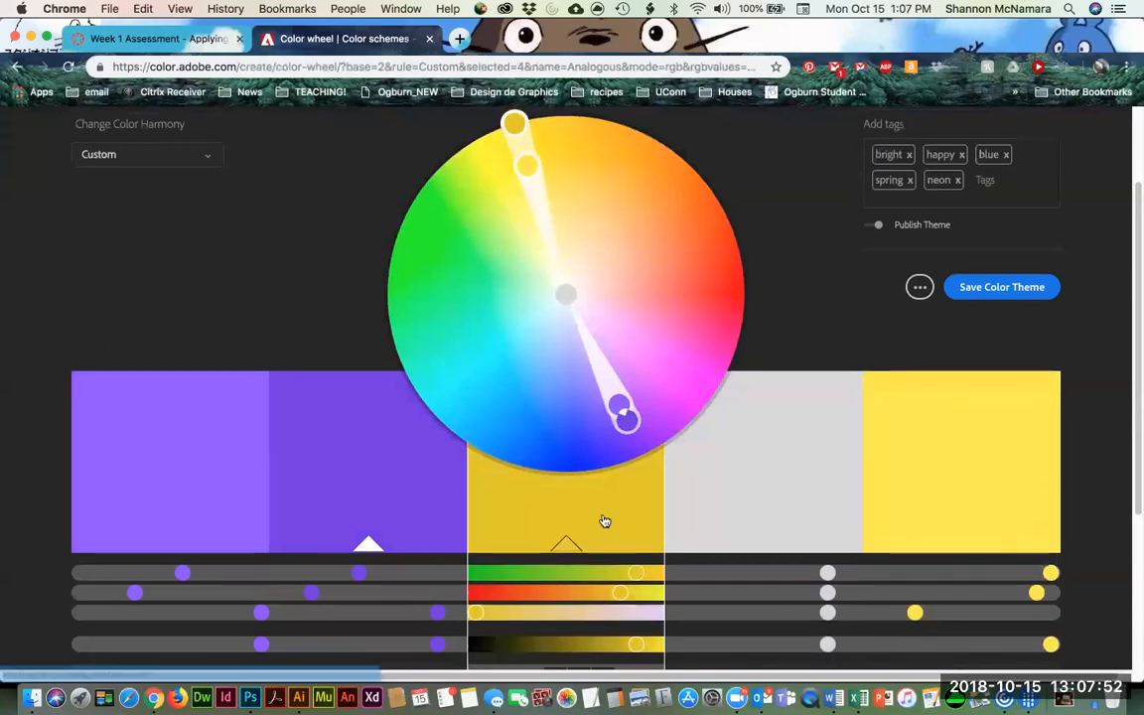
pyautogui.scroll(-1, 605, 520)
pyautogui.moveTo(636, 554); pyautogui.dragTo(670, 573)
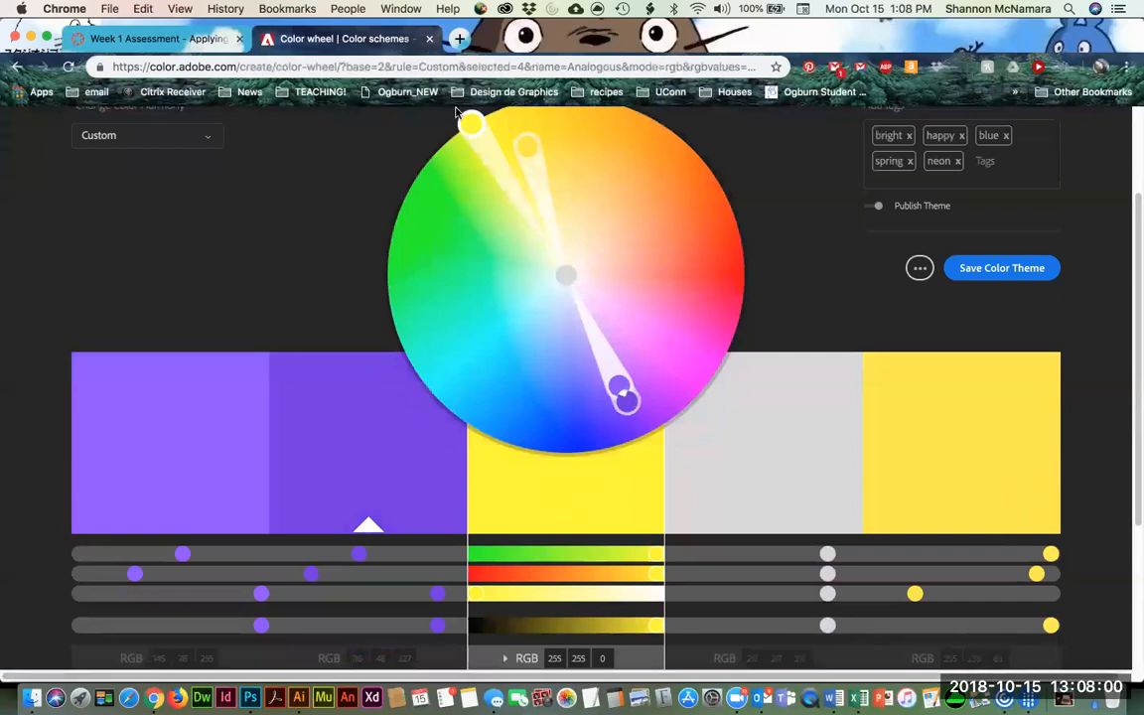
pyautogui.moveTo(526, 147); pyautogui.dragTo(491, 151)
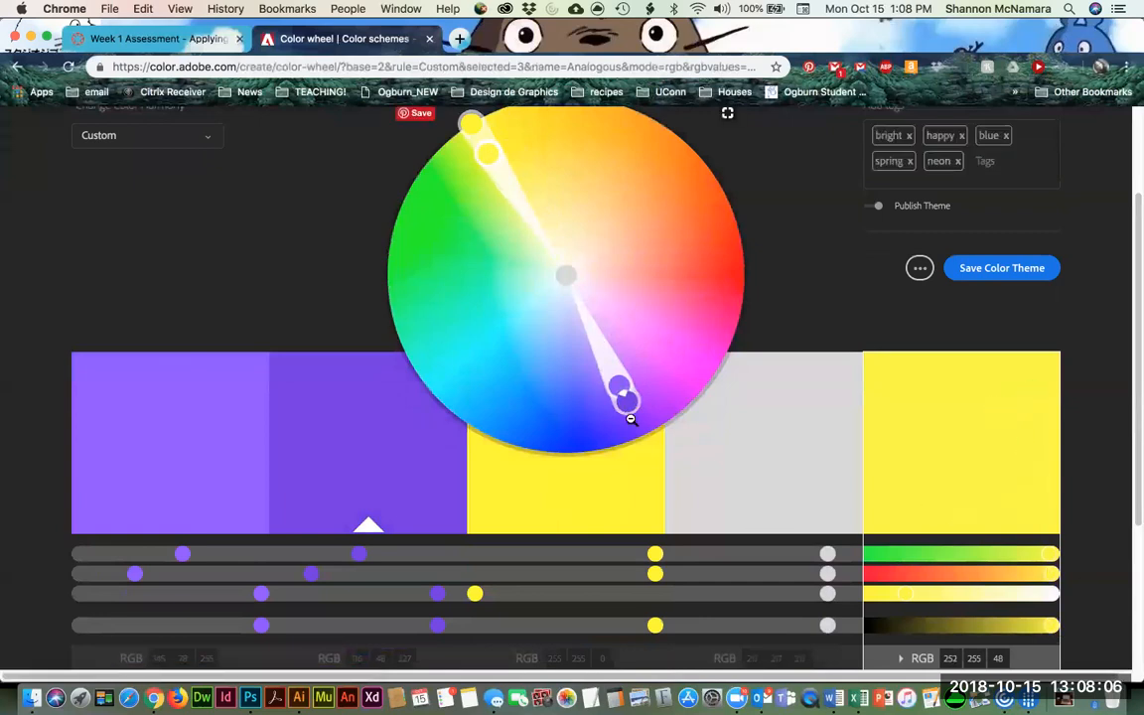
# Shift the first color to RGB 174, 84, 255 and the second to RGB 130, 22, 227, and make the fourth pale purple, RGB 185, 145, 217.
pyautogui.moveTo(626, 401)
pyautogui.mouseDown()
pyautogui.moveTo(623, 417)
pyautogui.moveTo(661, 417)
pyautogui.moveTo(636, 377)
pyautogui.mouseUp()
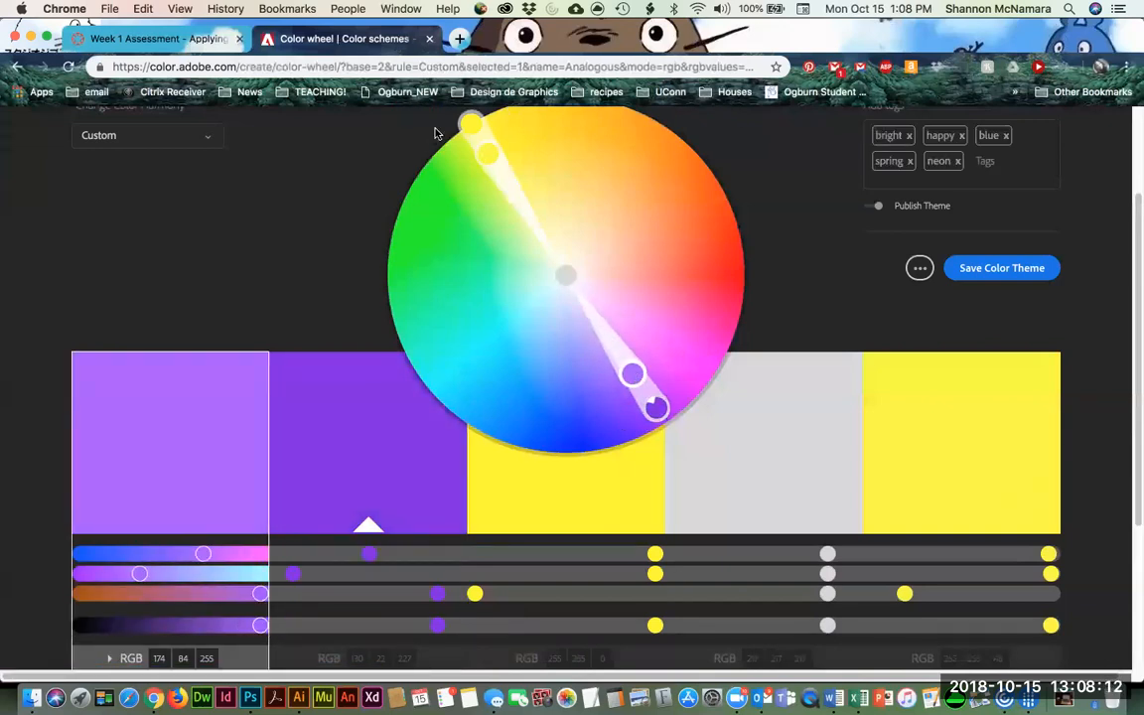
pyautogui.click(766, 447)
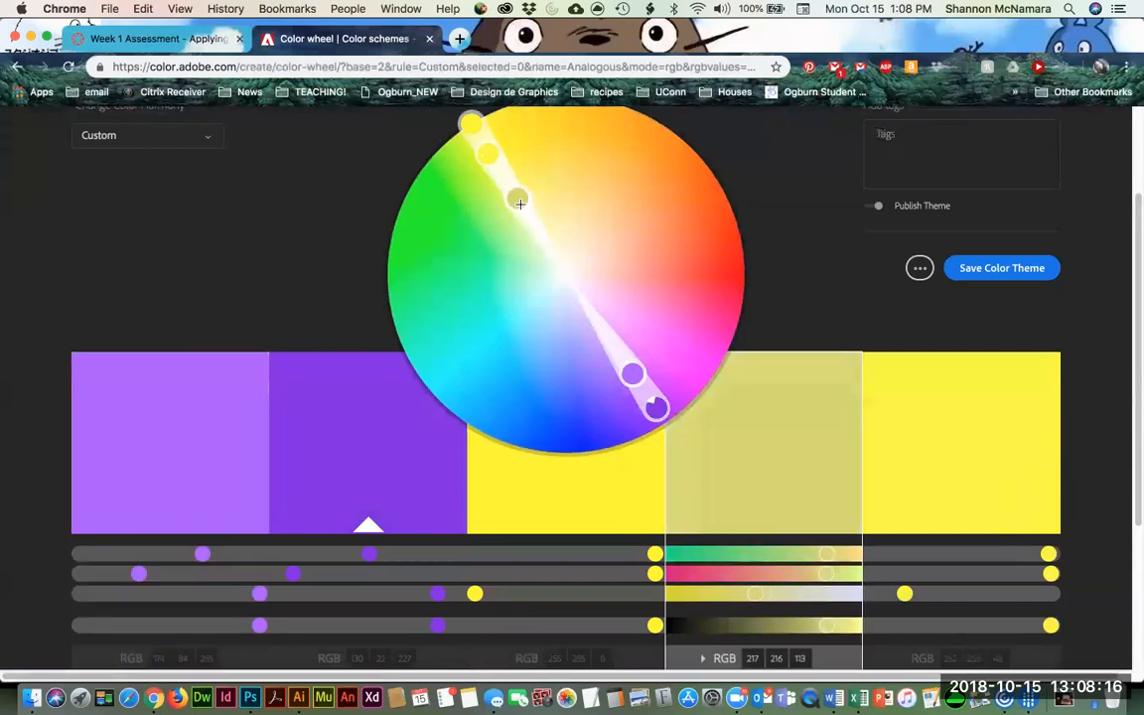
pyautogui.moveTo(561, 270); pyautogui.dragTo(602, 329)
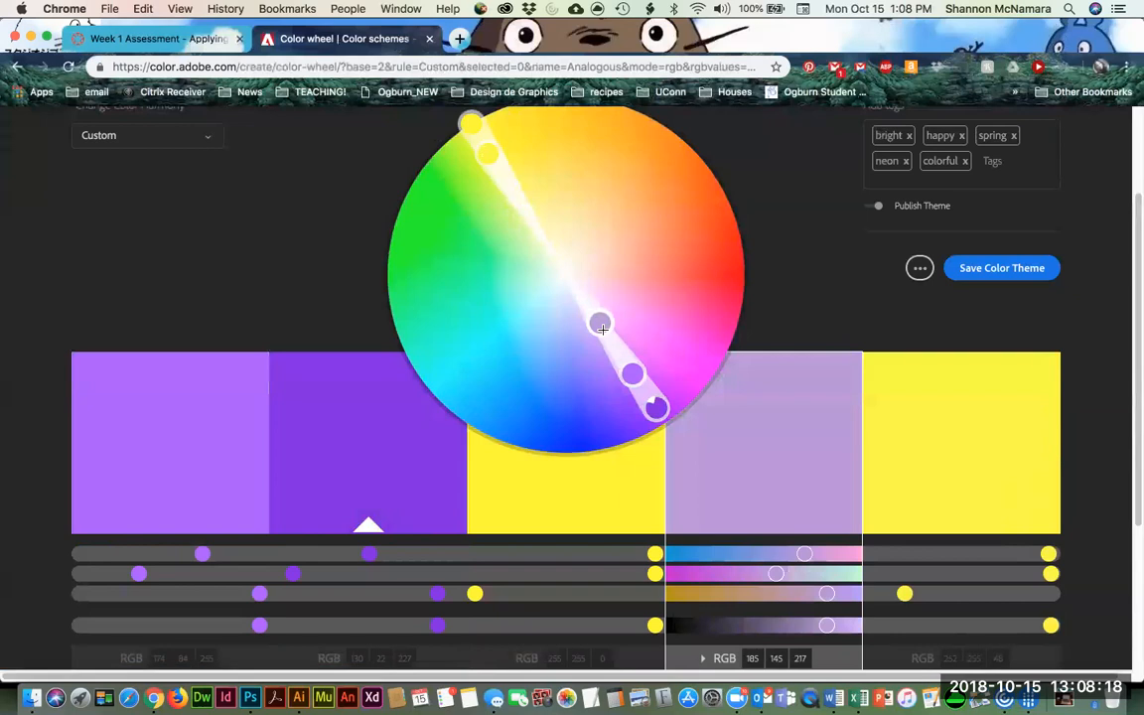
# Save and publish the purple and yellow theme, and look over the list of libraries holding saved themes.
pyautogui.click(1016, 272)
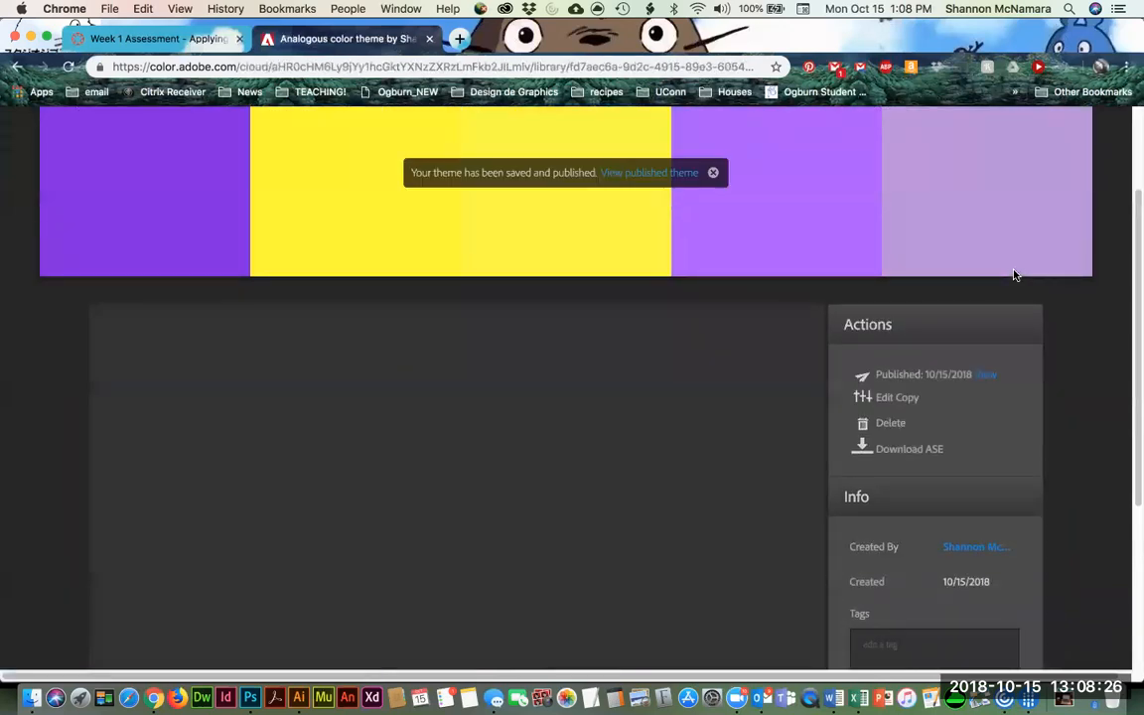
pyautogui.scroll(-5, 958, 605)
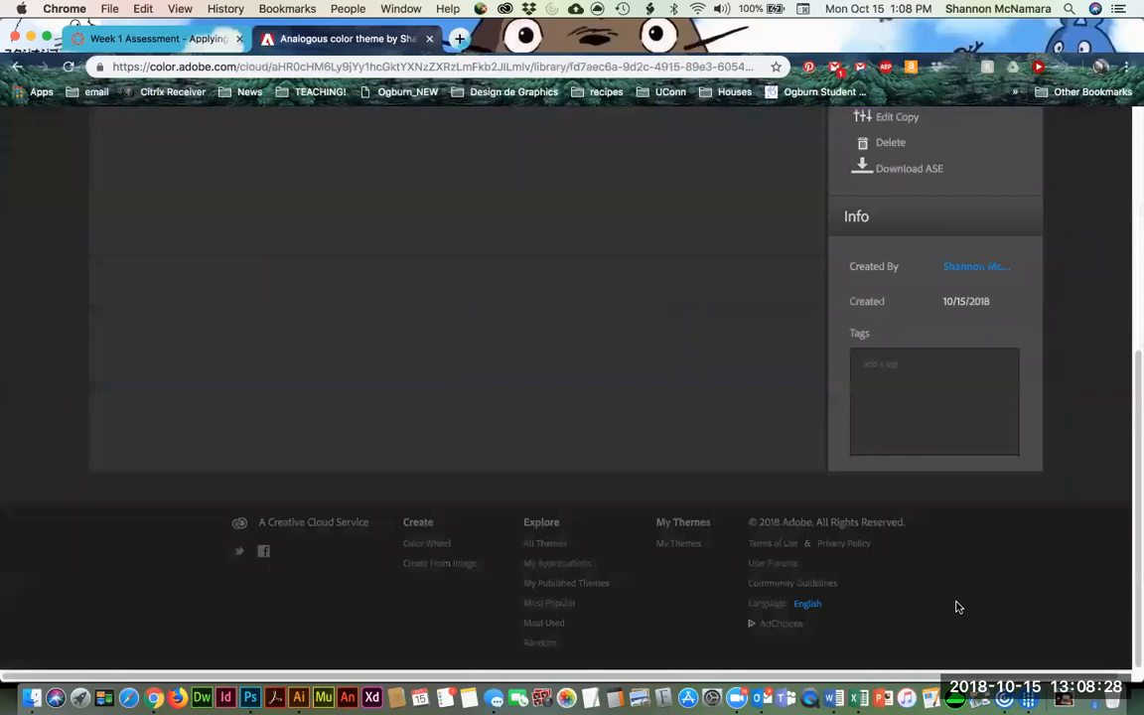
pyautogui.scroll(6, 957, 605)
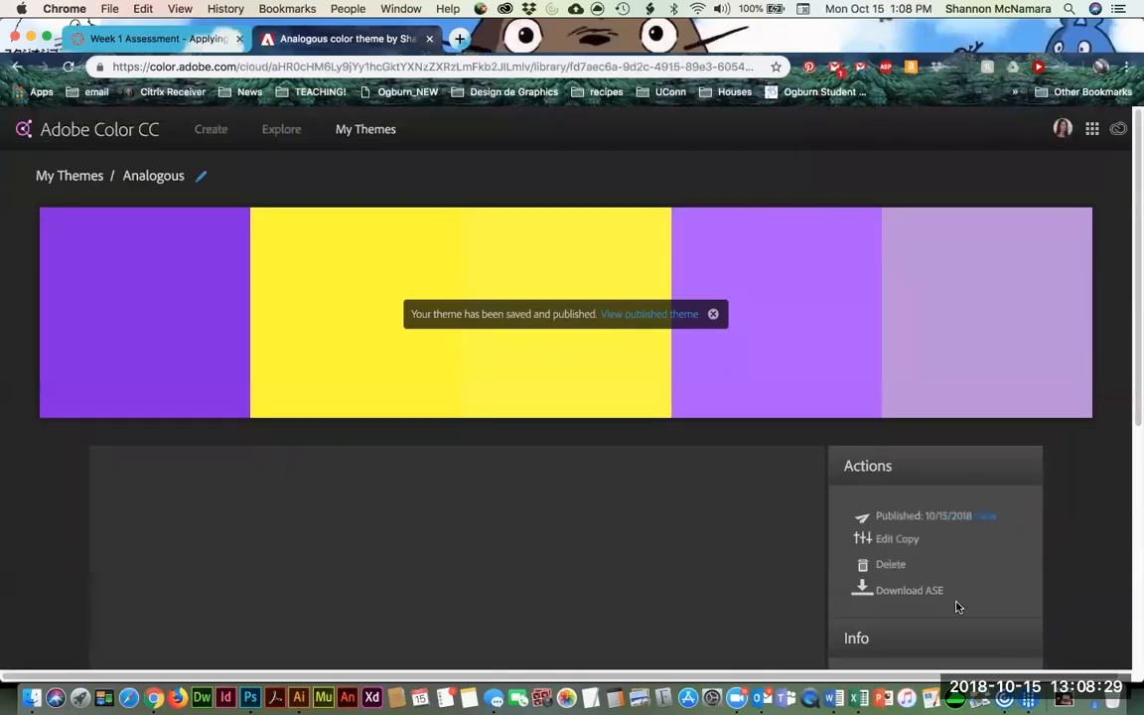
pyautogui.click(67, 176)
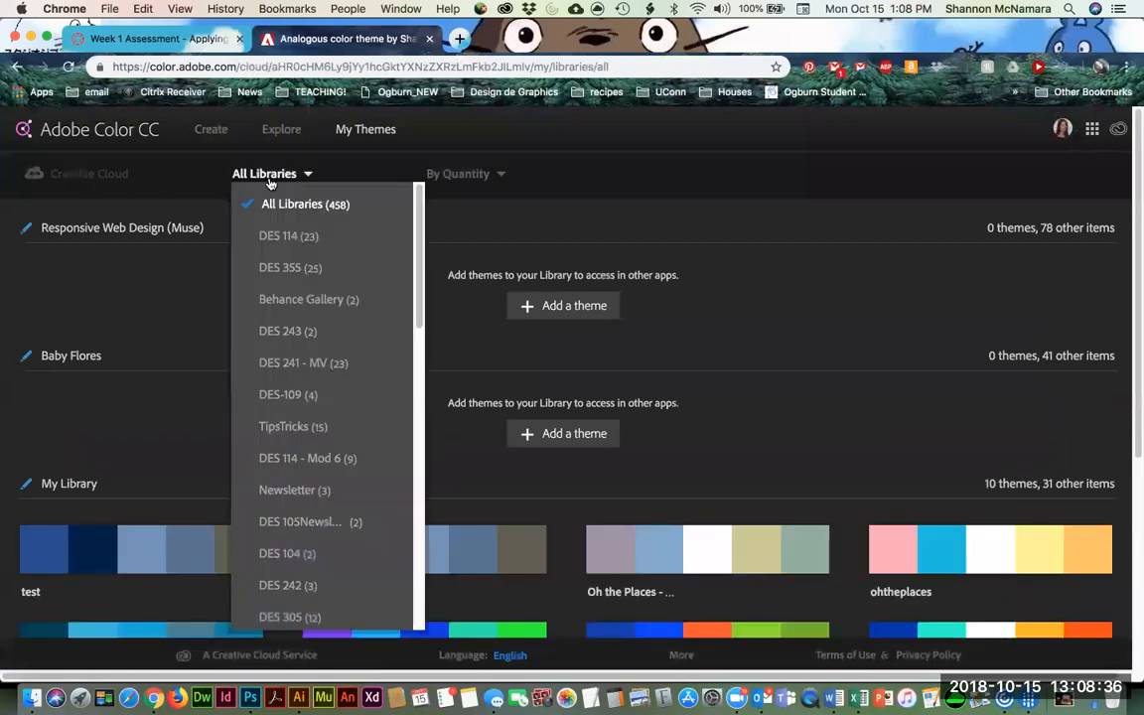
# Return to the purple and yellow theme on the color wheel, and rename it Complemetary in its save options.
pyautogui.click(209, 129)
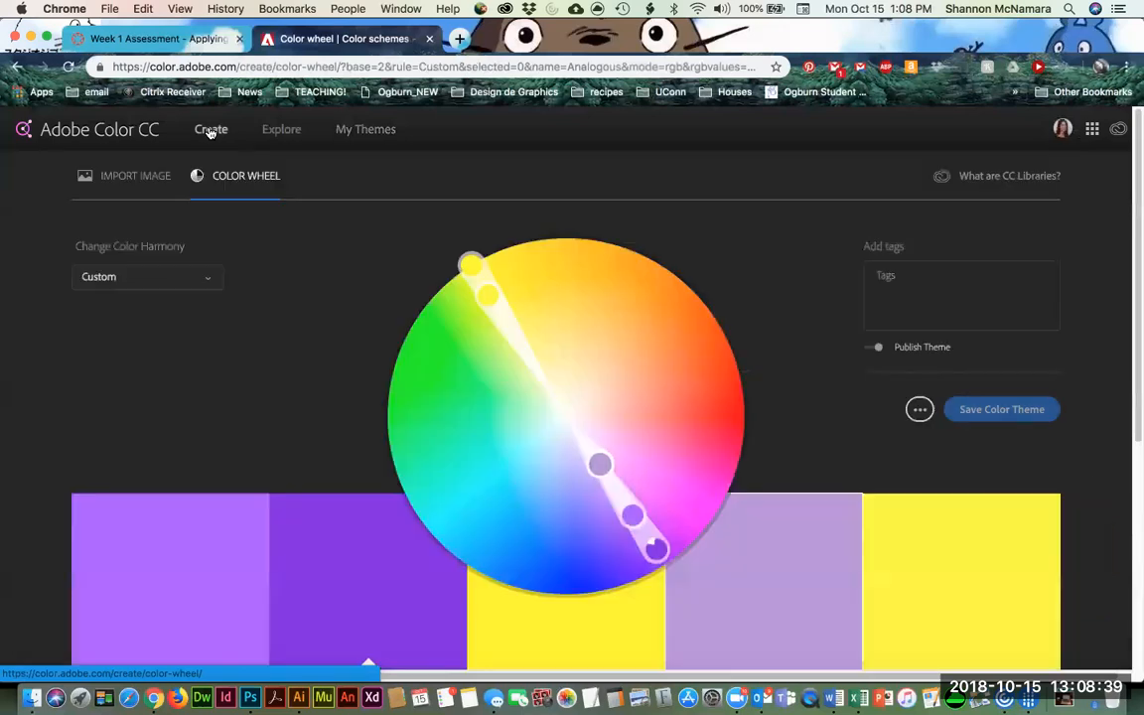
pyautogui.click(919, 410)
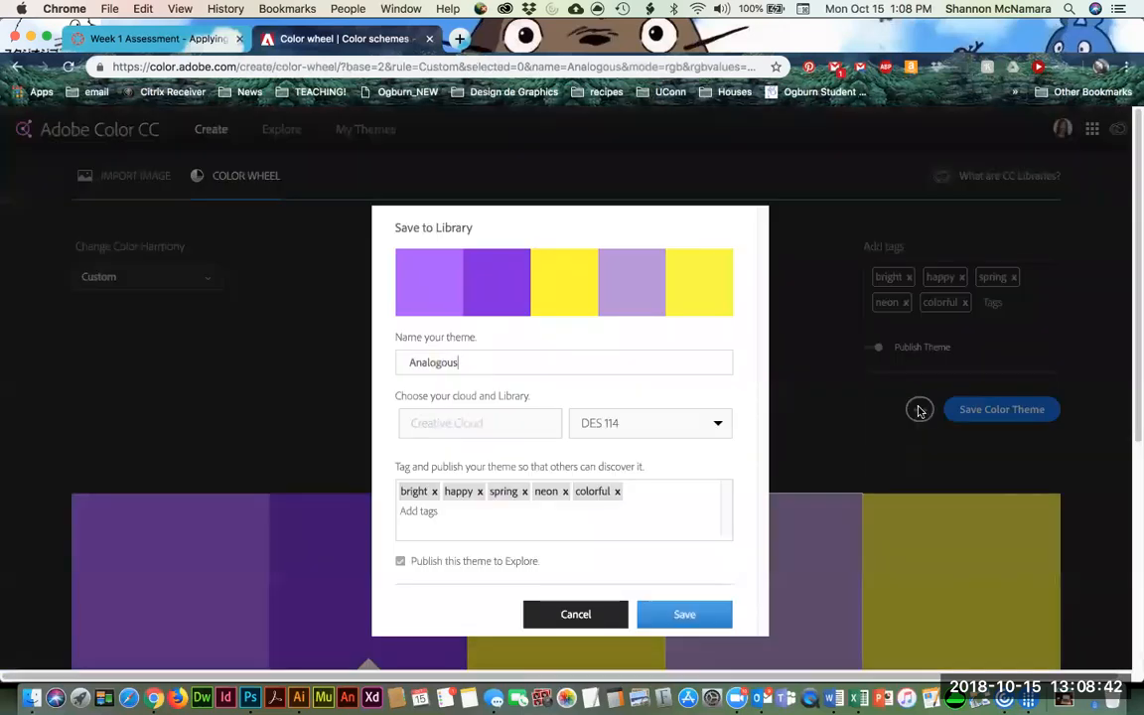
pyautogui.click(625, 428)
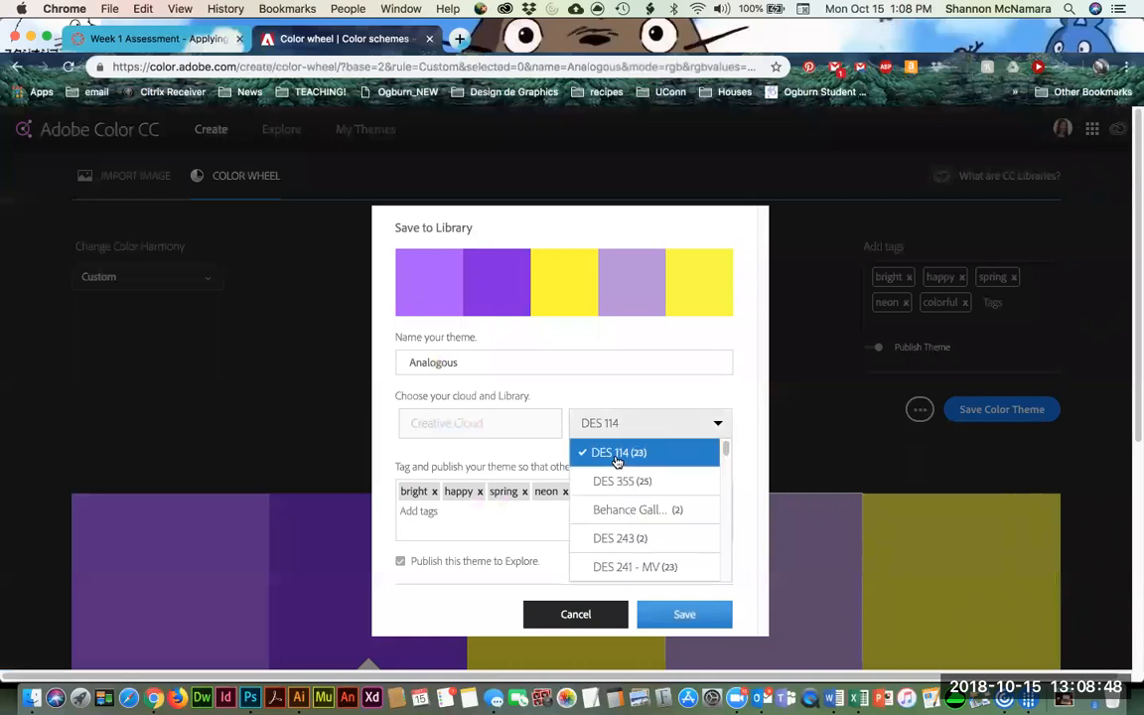
pyautogui.click(464, 362)
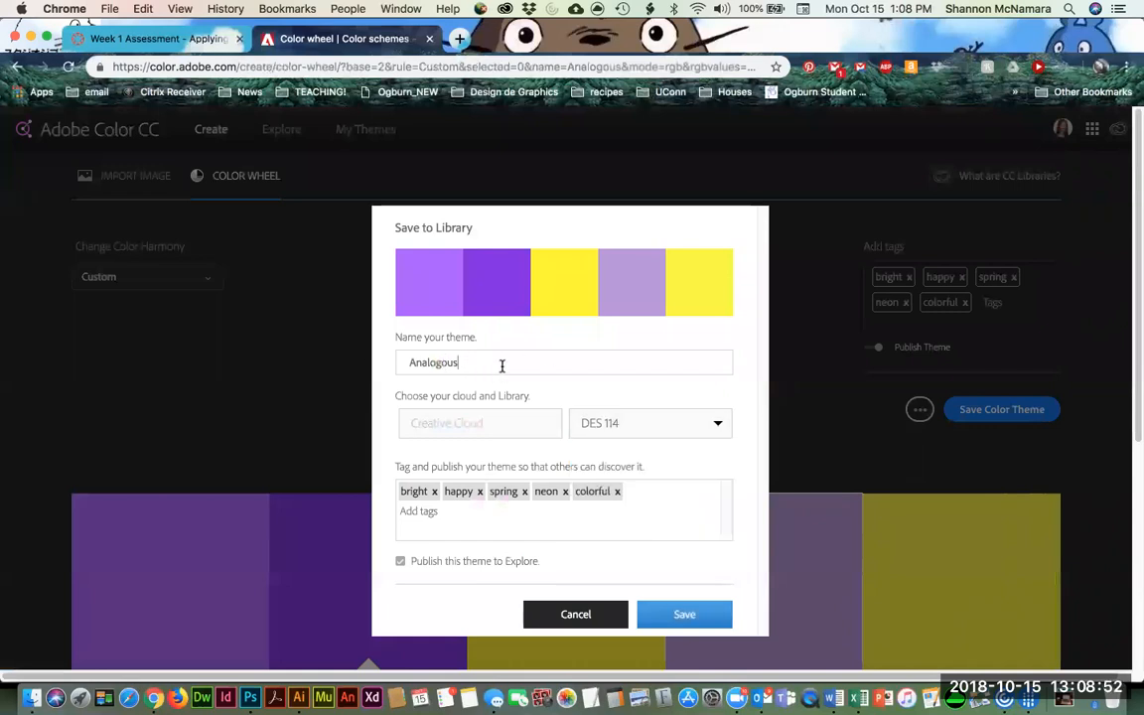
pyautogui.press('super+a')
pyautogui.write('C')
pyautogui.click(476, 527)
# Look through the available libraries, keep DES 114 as the destination, and save and publish the renamed theme.
pyautogui.click(636, 428)
pyautogui.scroll(-10, 640, 480)
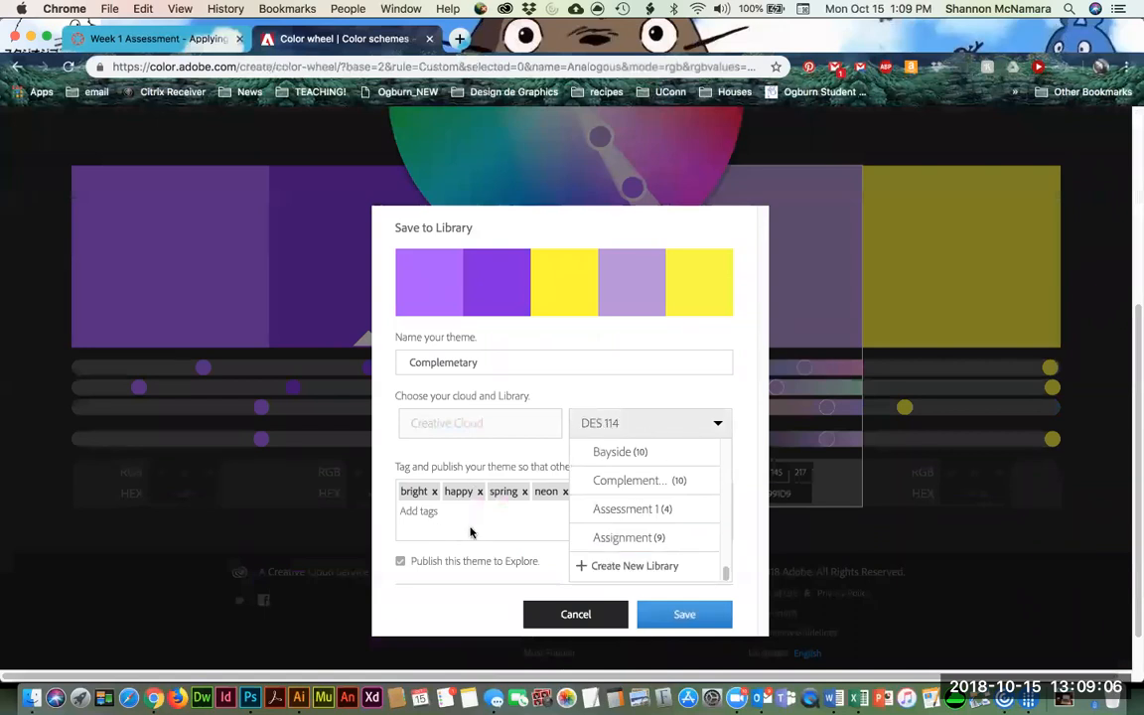
pyautogui.click(596, 423)
pyautogui.click(685, 614)
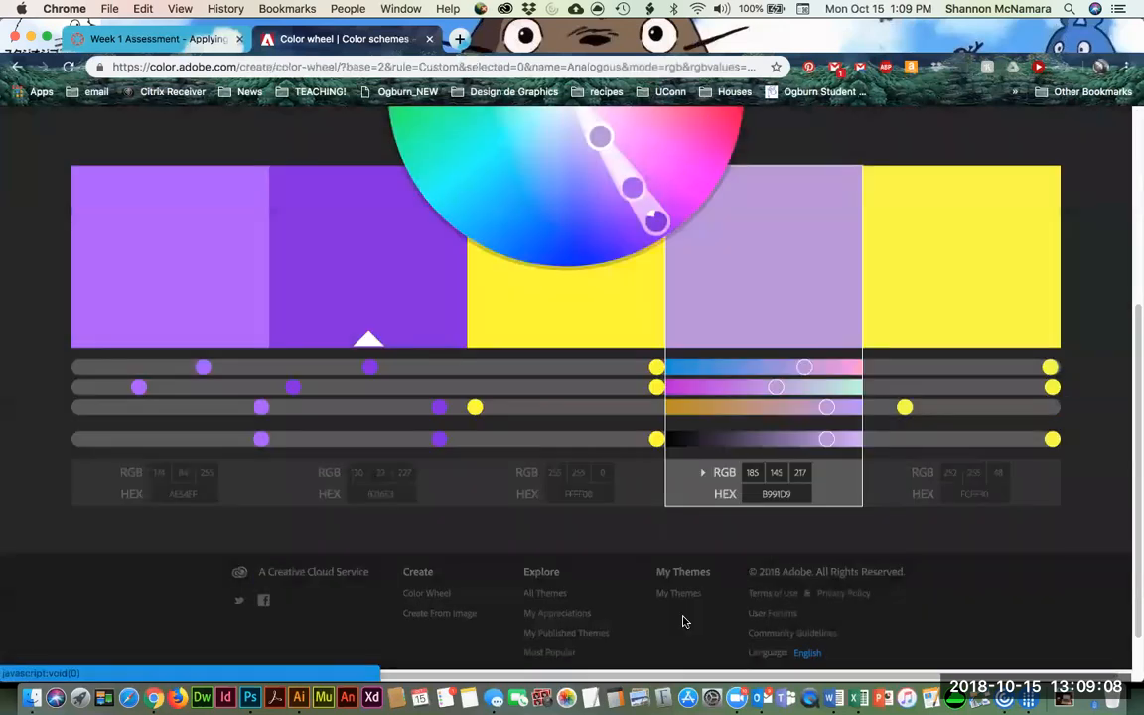
pyautogui.scroll(2, 873, 331)
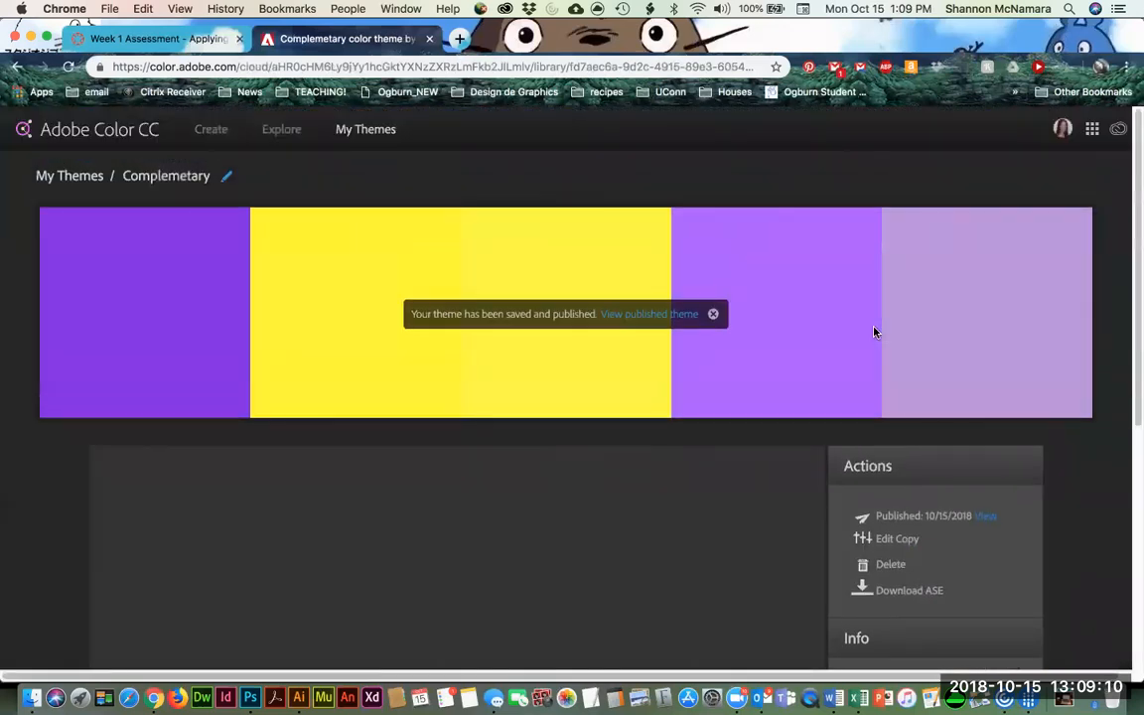
# Return to the color wheel, and review the theme's save options without saving another copy.
pyautogui.click(83, 130)
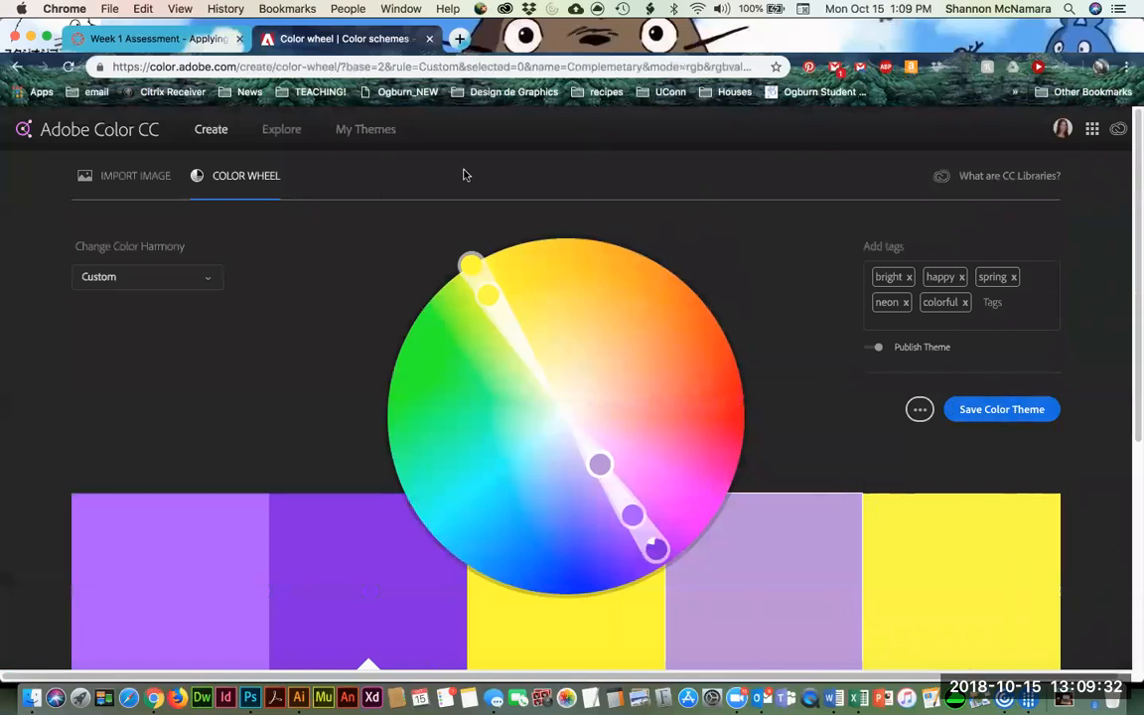
pyautogui.click(1008, 410)
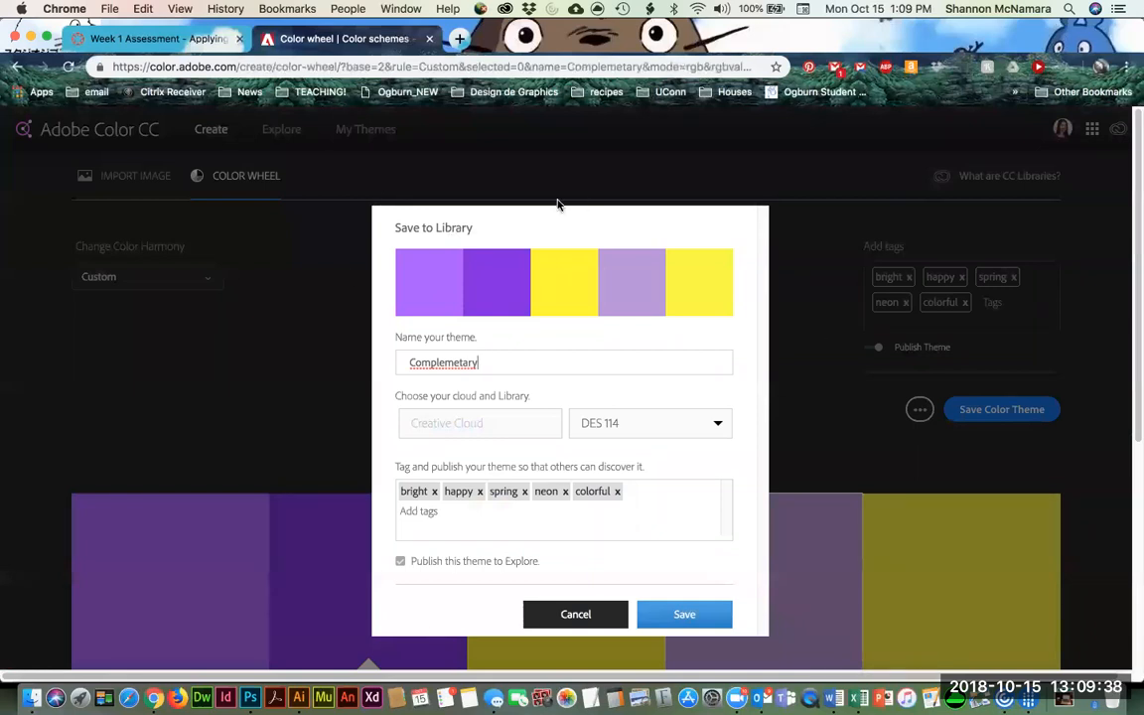
pyautogui.click(583, 615)
pyautogui.scroll(-3, 824, 314)
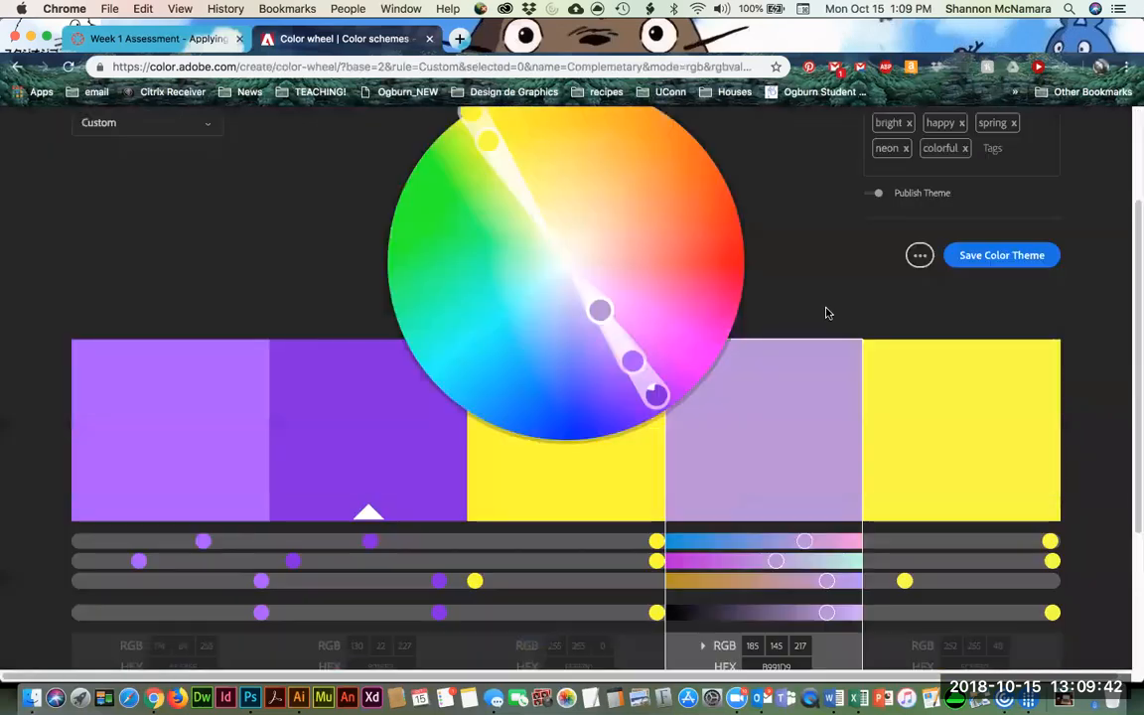
pyautogui.scroll(3, 825, 313)
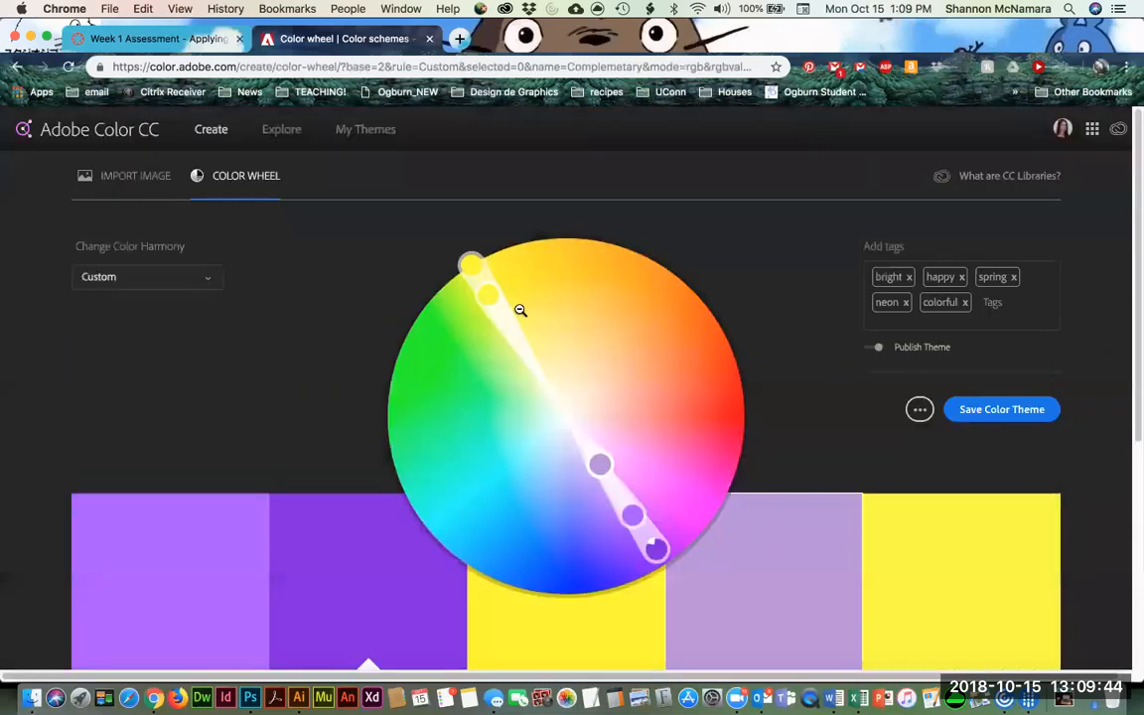
# Set the harmony rule to Analogous, and review the resulting wheel positions and swatches.
pyautogui.click(142, 278)
pyautogui.click(116, 303)
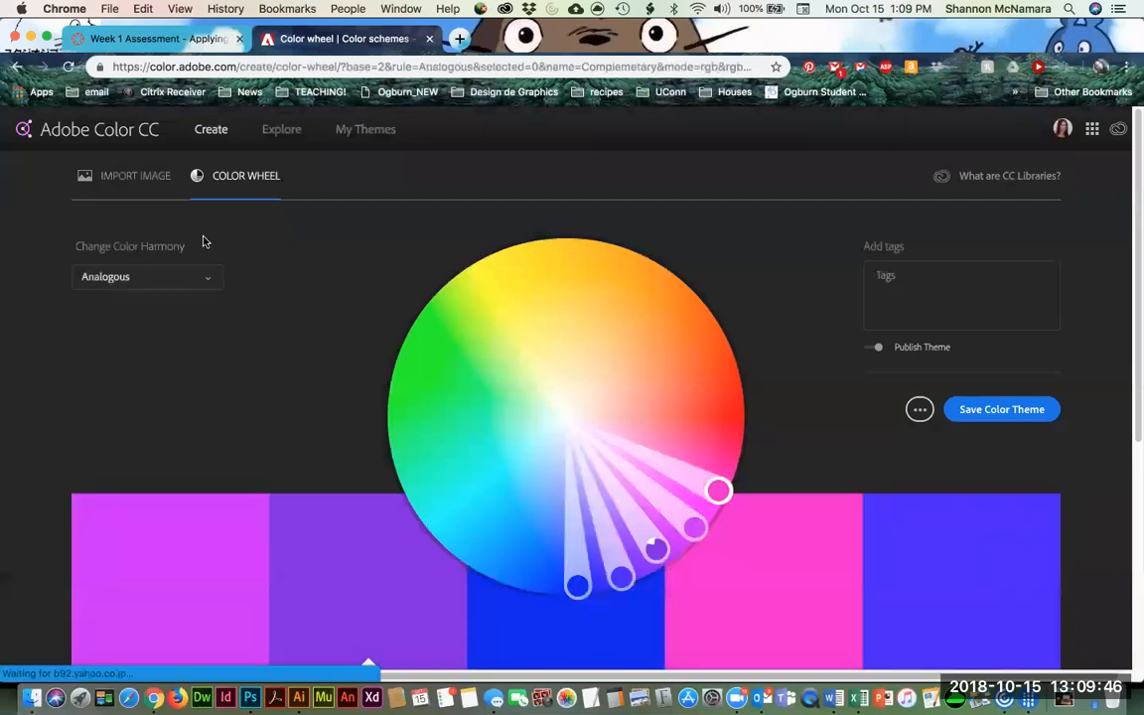
pyautogui.scroll(-3, 772, 350)
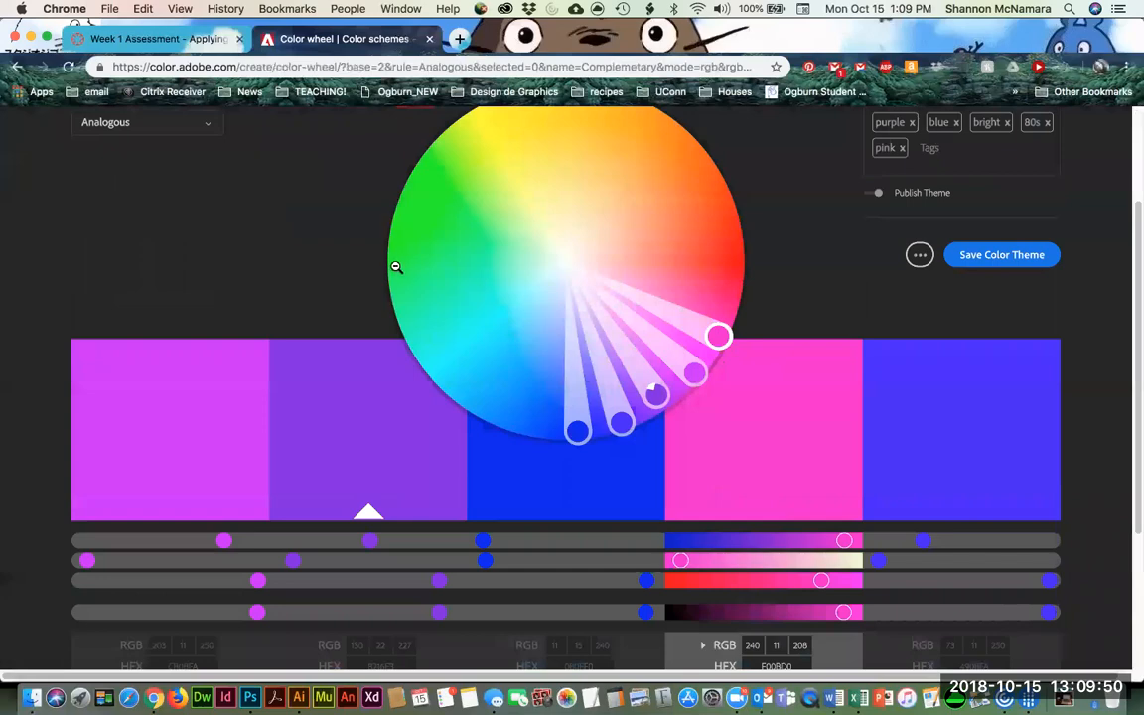
pyautogui.scroll(2, 395, 266)
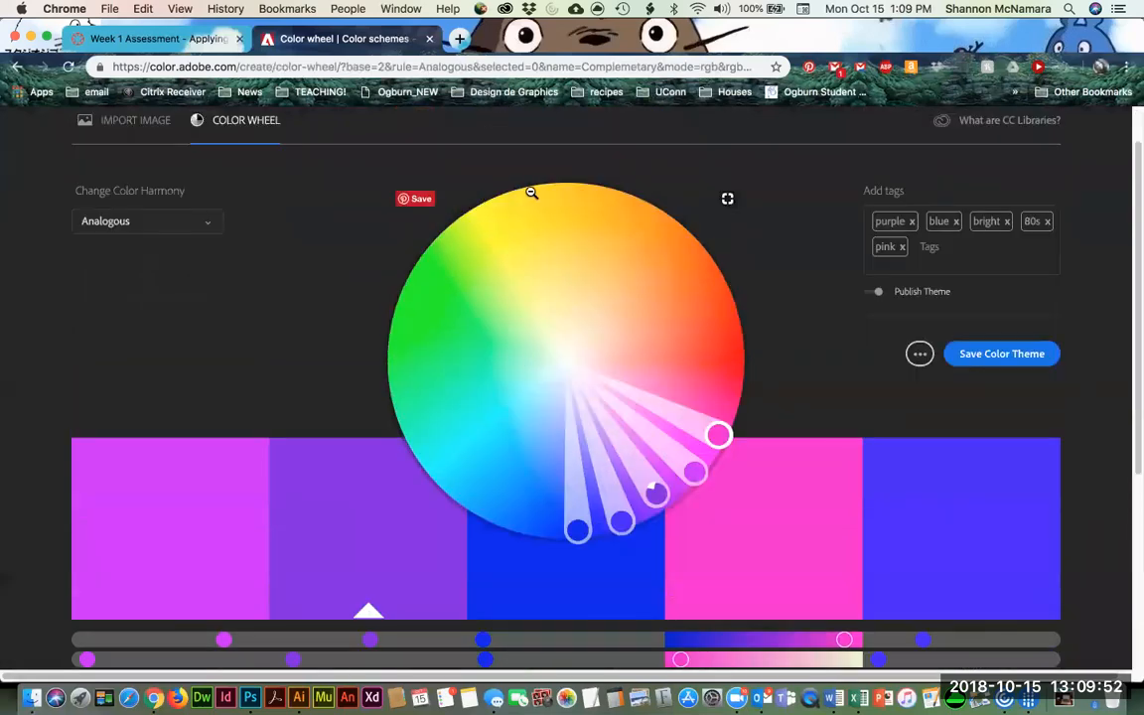
# Switch to the Week 1 Assessment page, and review its learning objectives and background.
pyautogui.click(146, 40)
pyautogui.scroll(10, 453, 424)
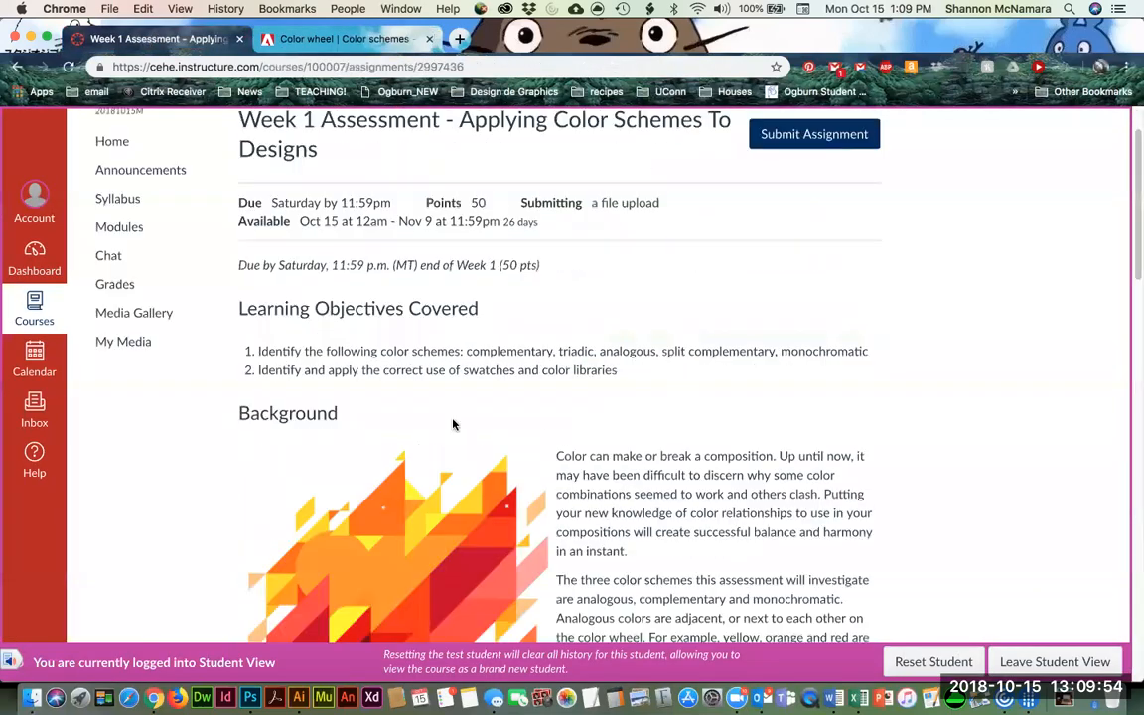
pyautogui.scroll(-5, 453, 424)
# Switch to the DES 114 - Wk 1 deck in Google Slides, examine The Color Wheel on slide 14, and return to Adobe Color.
pyautogui.click(360, 39)
pyautogui.press('super+grave')
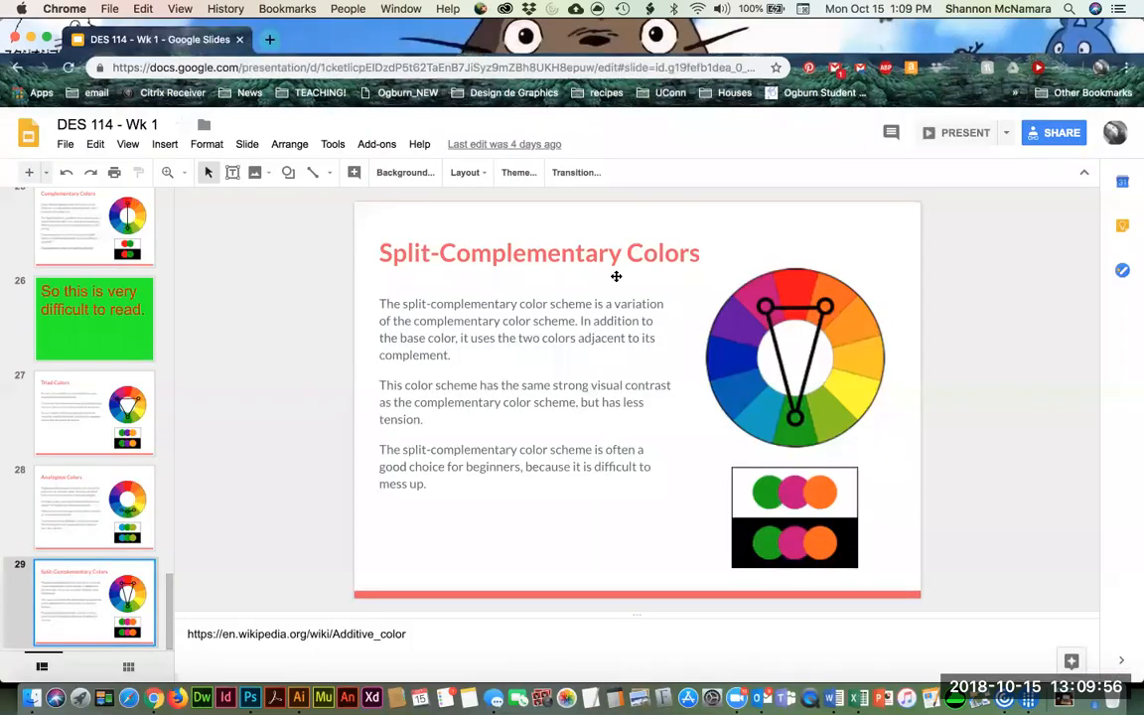
pyautogui.scroll(15, 90, 367)
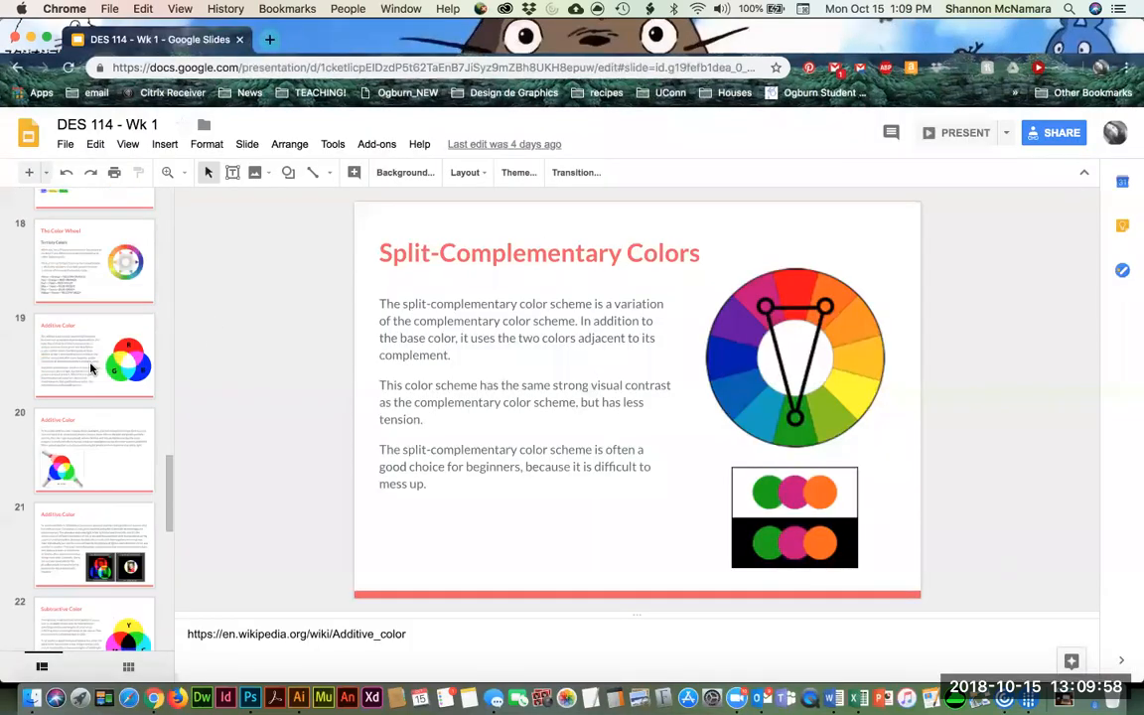
pyautogui.click(94, 526)
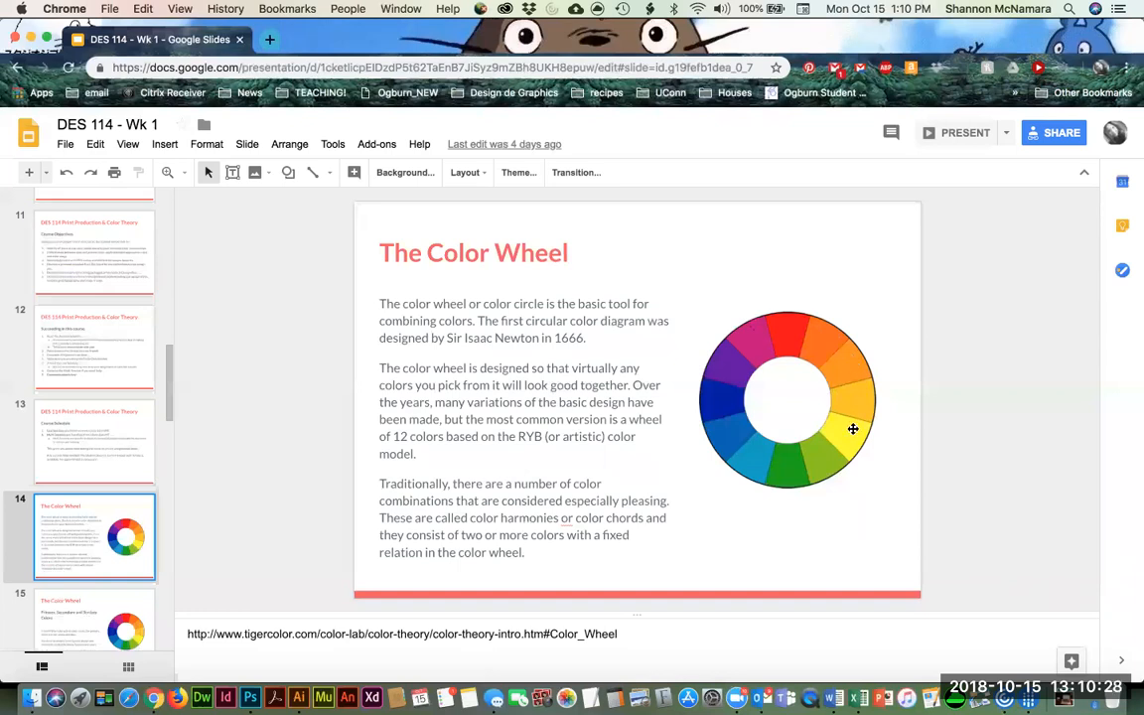
pyautogui.press('super+grave')
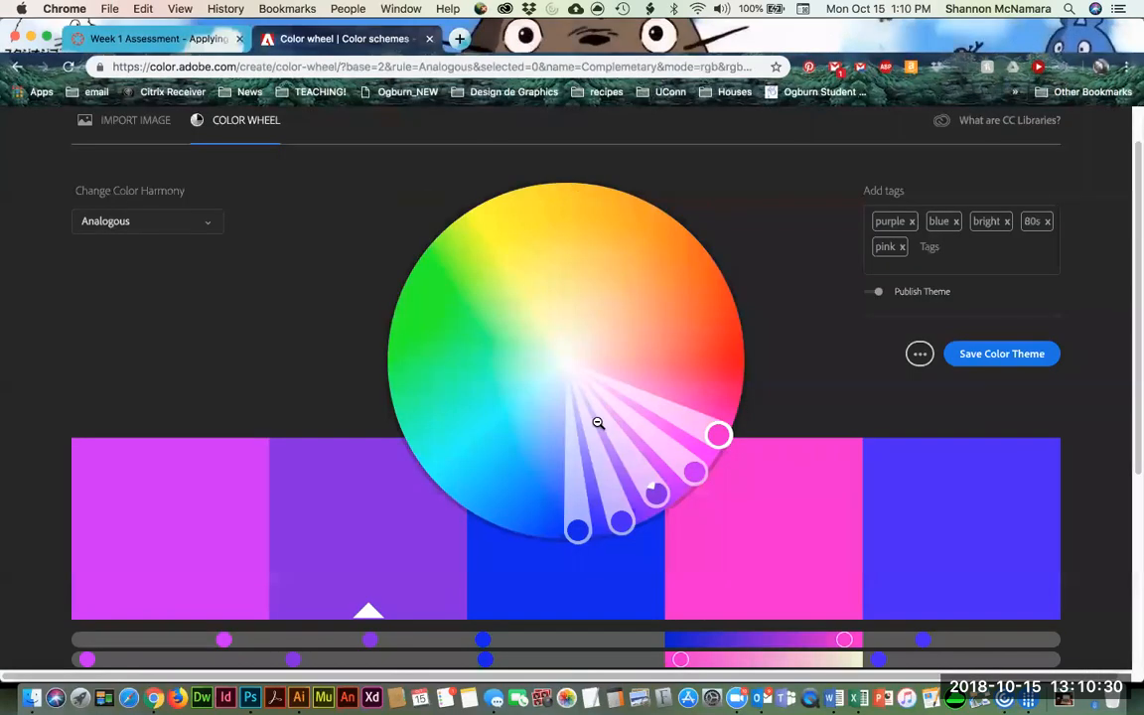
# Swing and respread the analogous color handles around the wheel until the theme spans yellow, orange and pinkish red.
pyautogui.moveTo(720, 431); pyautogui.dragTo(734, 355)
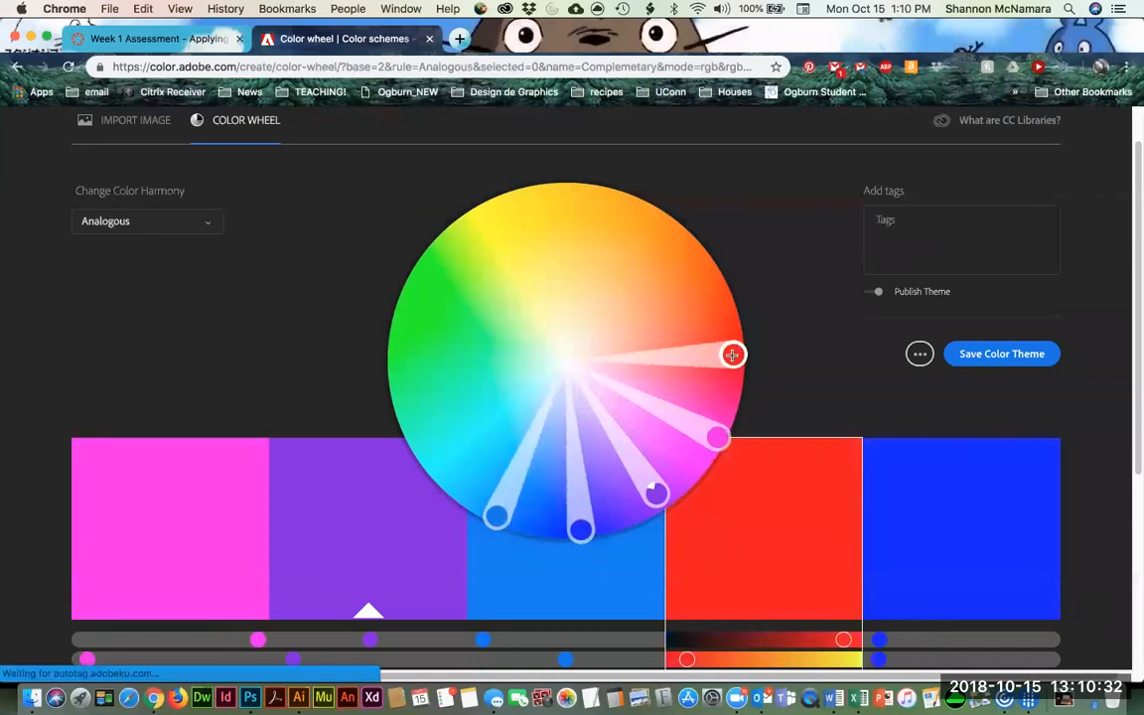
pyautogui.moveTo(498, 516); pyautogui.dragTo(534, 537)
pyautogui.moveTo(735, 393); pyautogui.dragTo(625, 197)
pyautogui.moveTo(397, 351); pyautogui.dragTo(521, 504)
pyautogui.moveTo(657, 496); pyautogui.dragTo(722, 269)
pyautogui.moveTo(590, 194); pyautogui.dragTo(504, 191)
pyautogui.moveTo(680, 482); pyautogui.dragTo(723, 436)
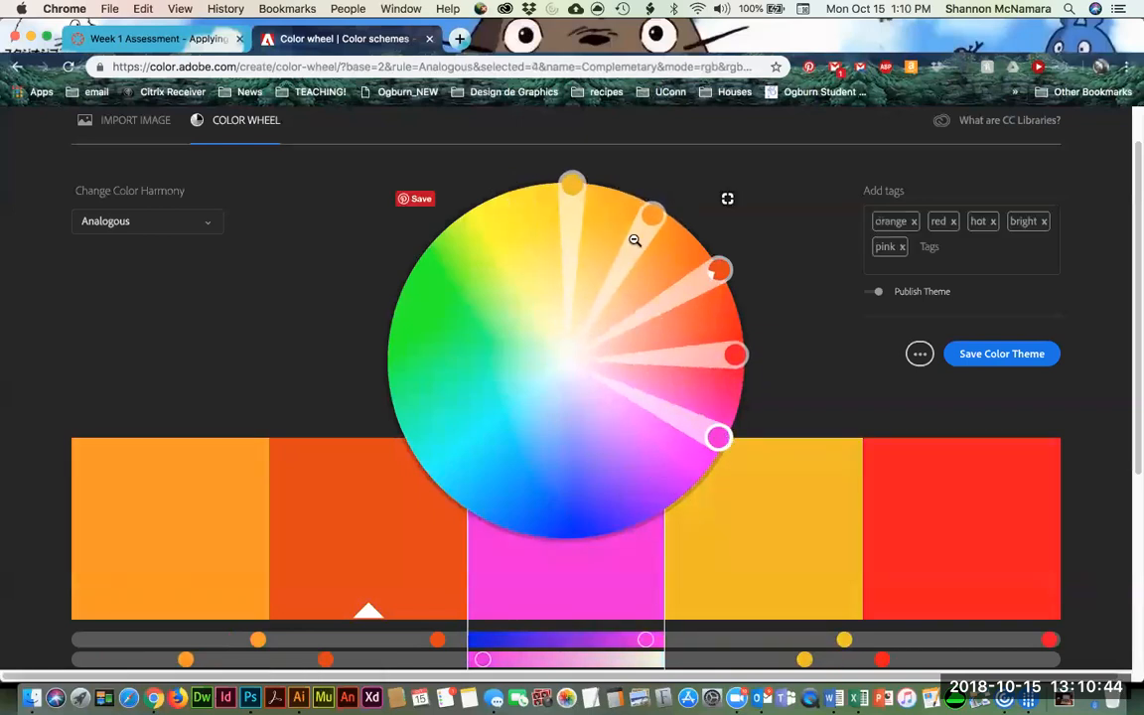
pyautogui.moveTo(719, 269); pyautogui.dragTo(694, 236)
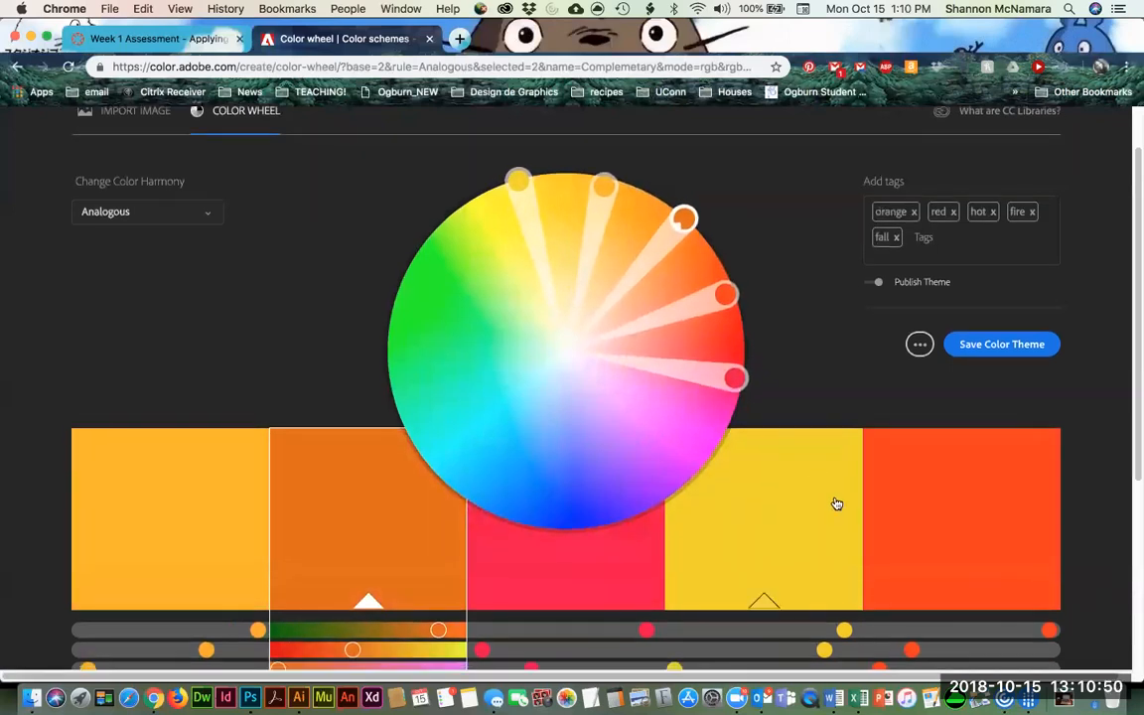
# Brighten the yellow swatch with its brightness slider, and shift its wheel handle slightly toward orange.
pyautogui.click(835, 503)
pyautogui.scroll(-1, 813, 466)
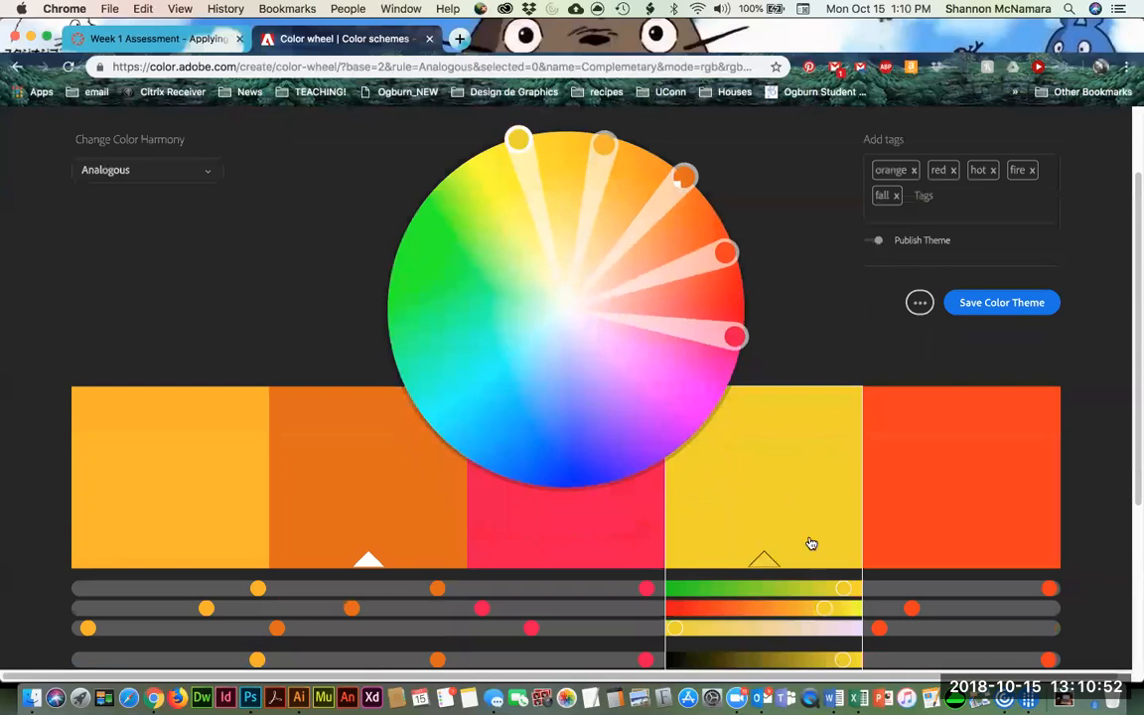
pyautogui.moveTo(841, 663); pyautogui.dragTo(866, 664)
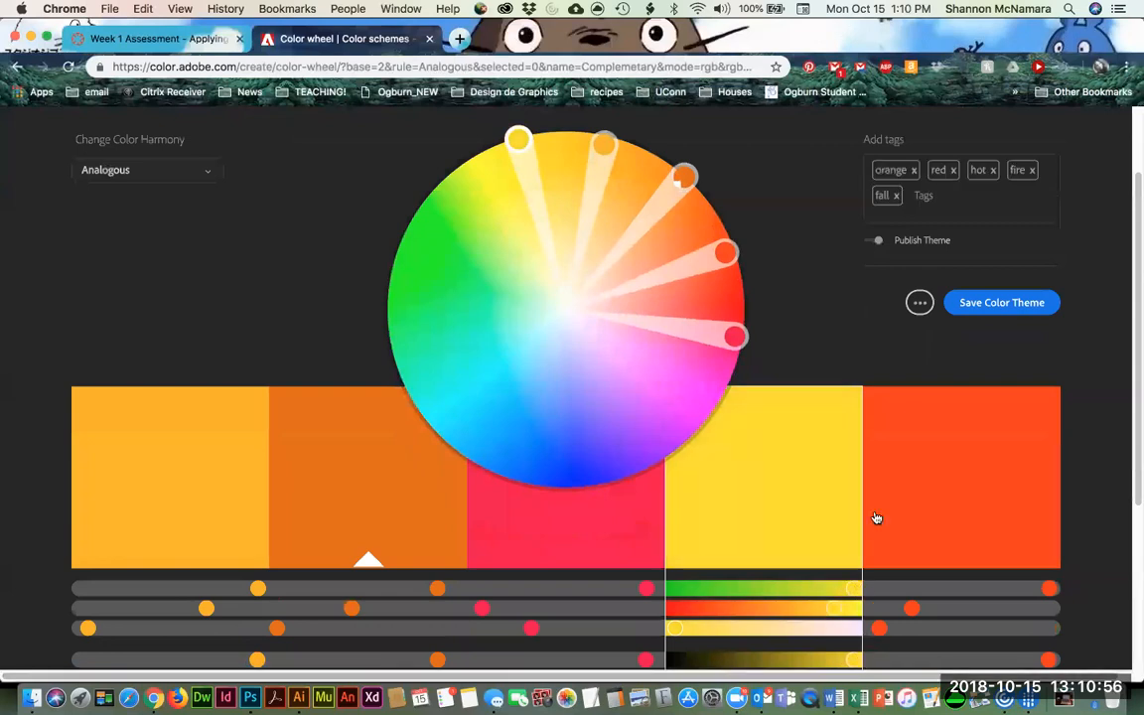
pyautogui.moveTo(516, 137); pyautogui.dragTo(533, 134)
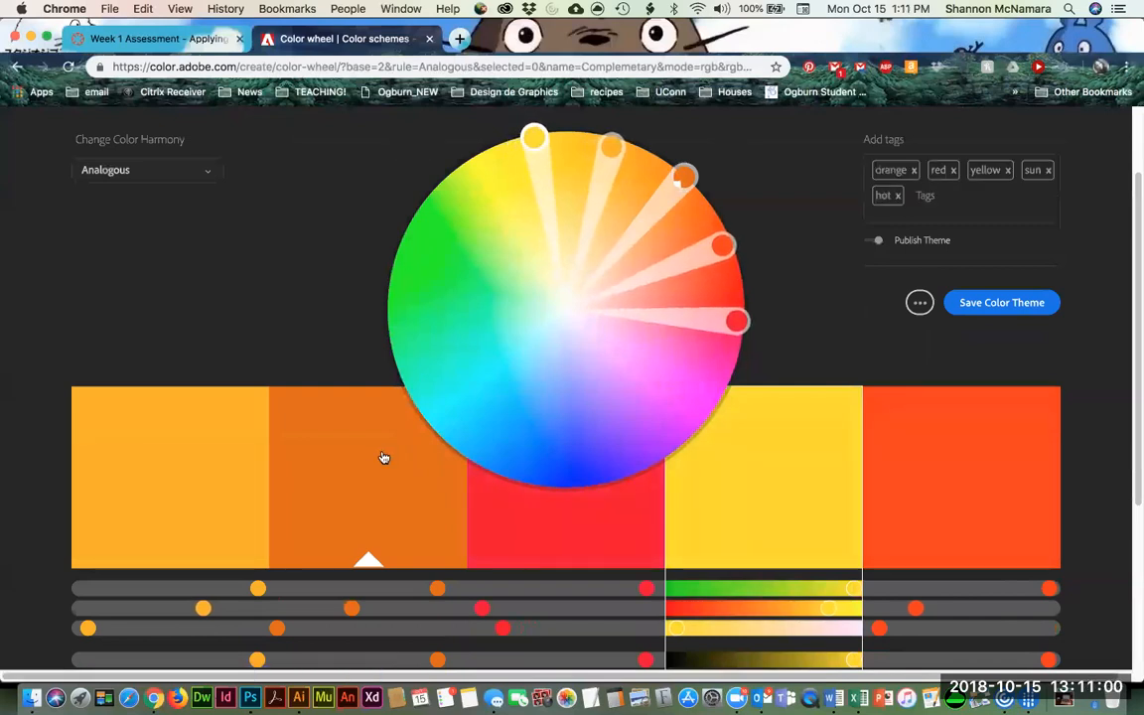
# Brighten the base orange swatch and shift its hue toward yellow, and check the red, red-orange and gold swatches.
pyautogui.click(380, 460)
pyautogui.moveTo(444, 664); pyautogui.dragTo(463, 662)
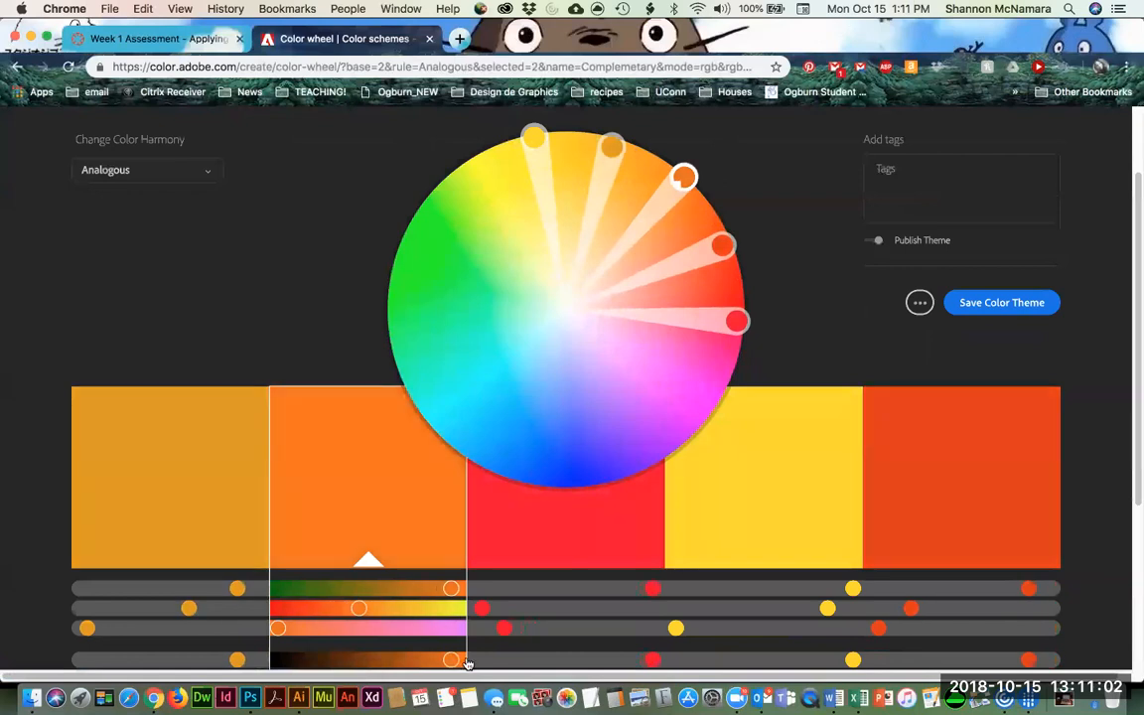
pyautogui.moveTo(373, 611); pyautogui.dragTo(379, 611)
pyautogui.click(543, 537)
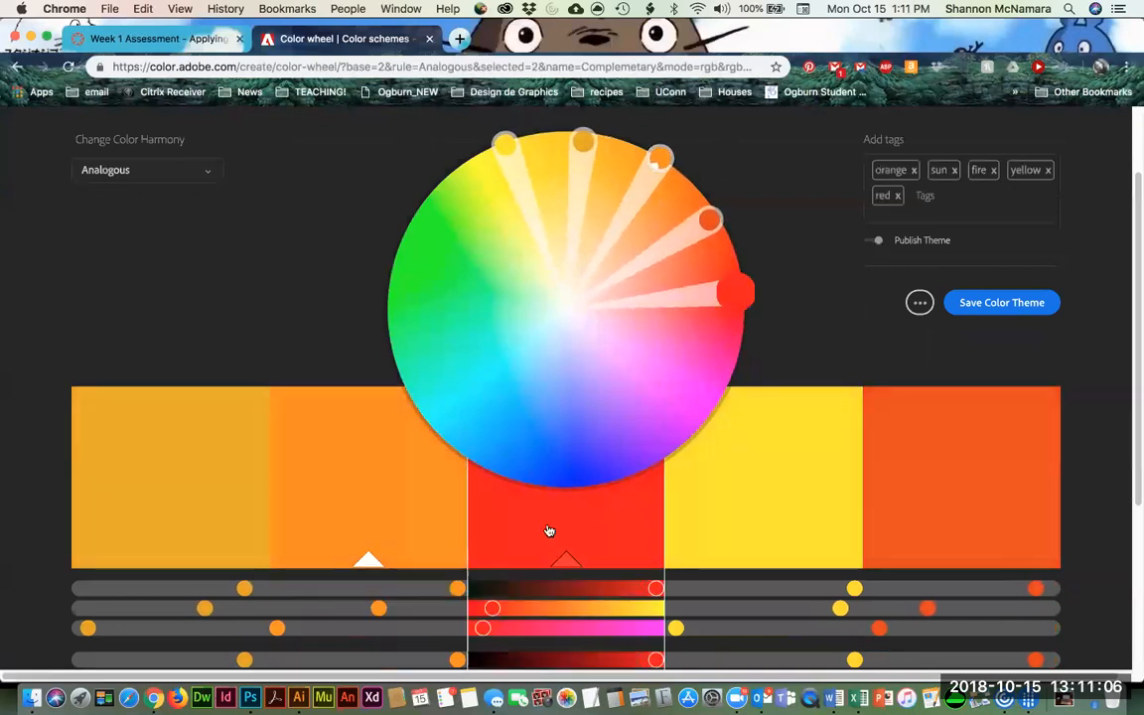
pyautogui.click(929, 473)
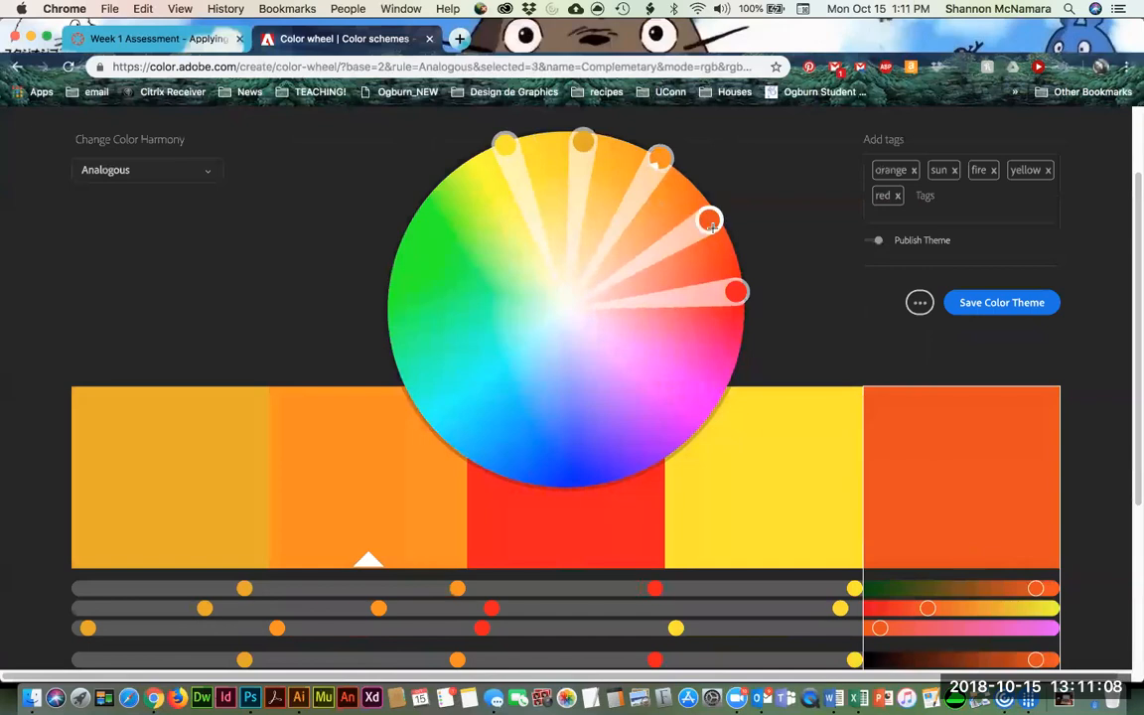
pyautogui.click(166, 473)
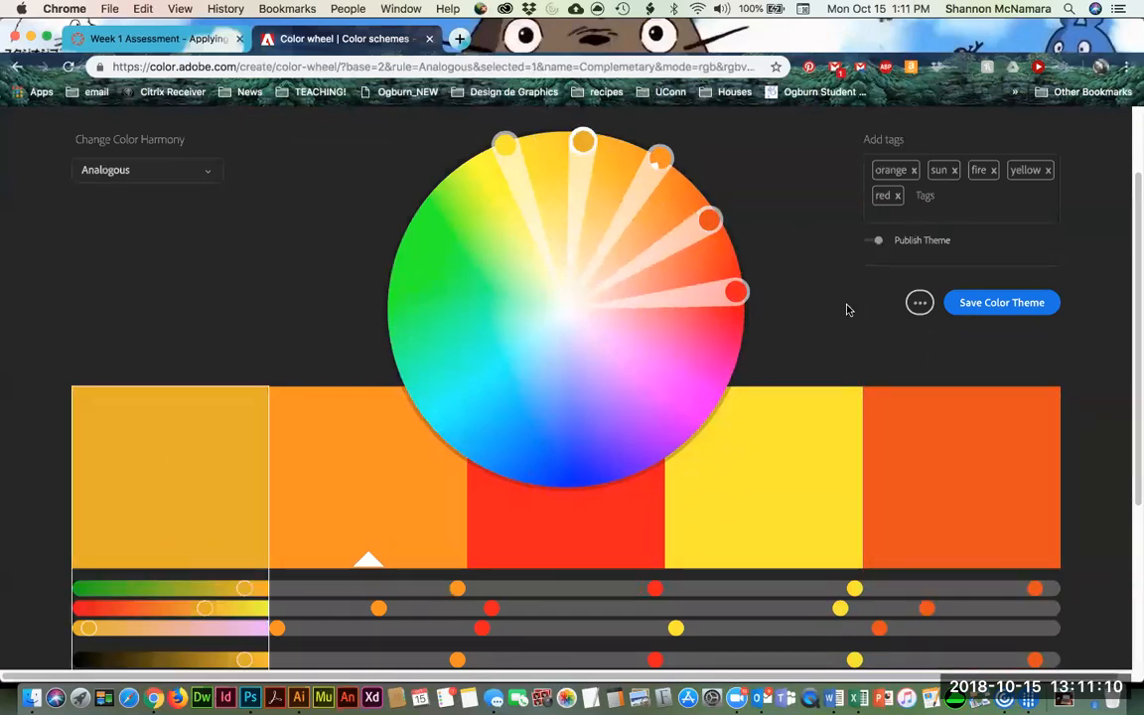
# Name the theme Analogous and save it to the DES 114 library, published to Explore.
pyautogui.scroll(1, 186, 246)
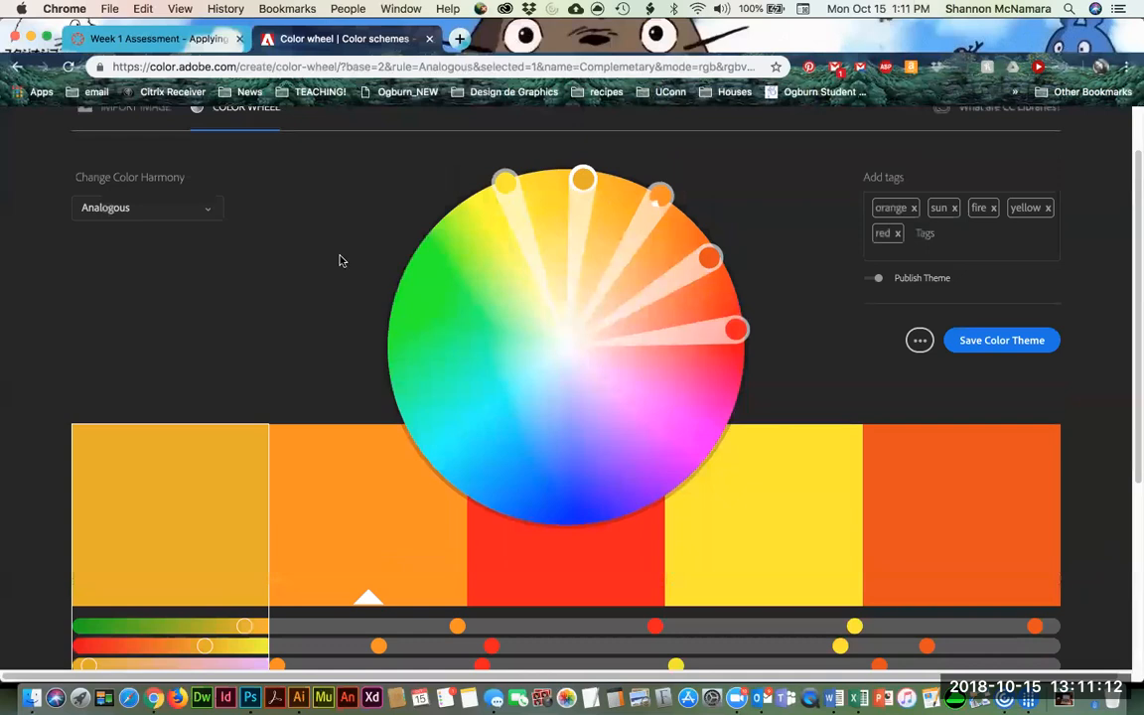
pyautogui.click(921, 341)
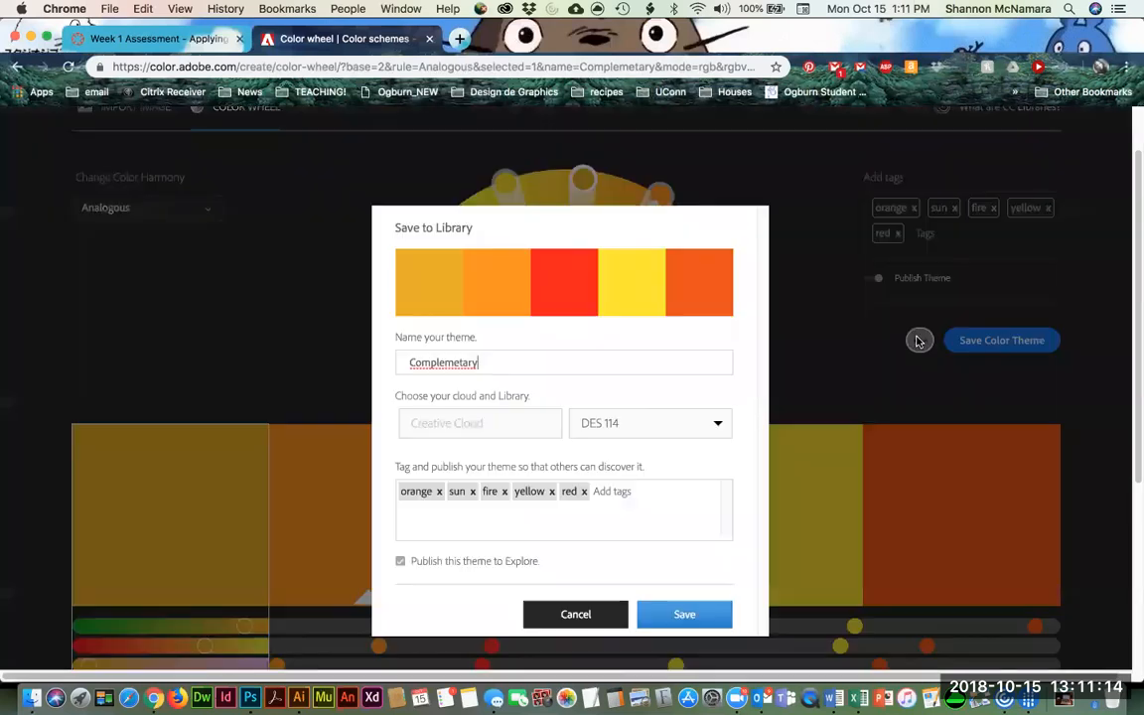
pyautogui.moveTo(524, 366); pyautogui.dragTo(331, 345)
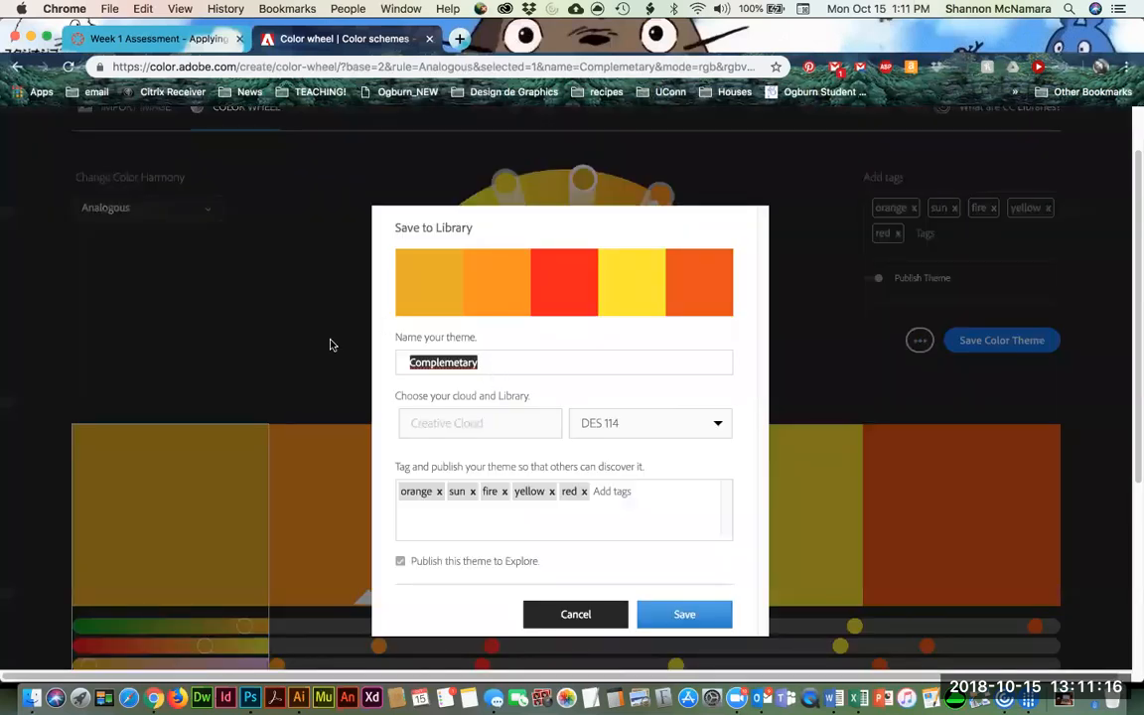
pyautogui.write('Analogous')
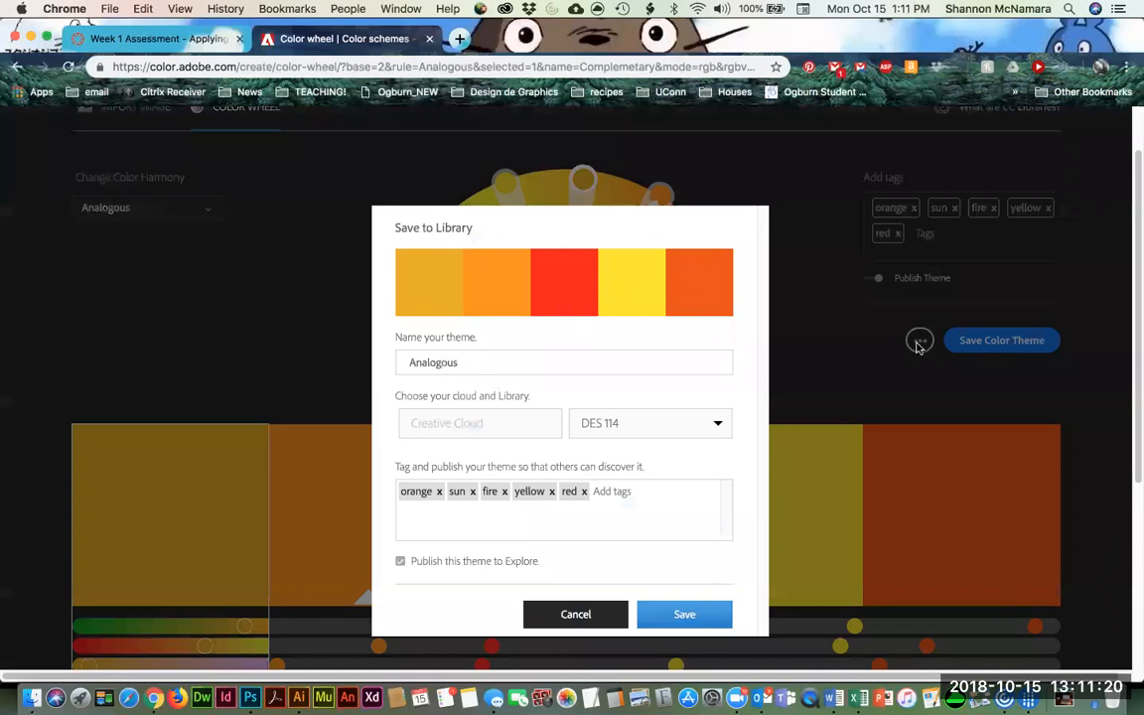
pyautogui.click(685, 616)
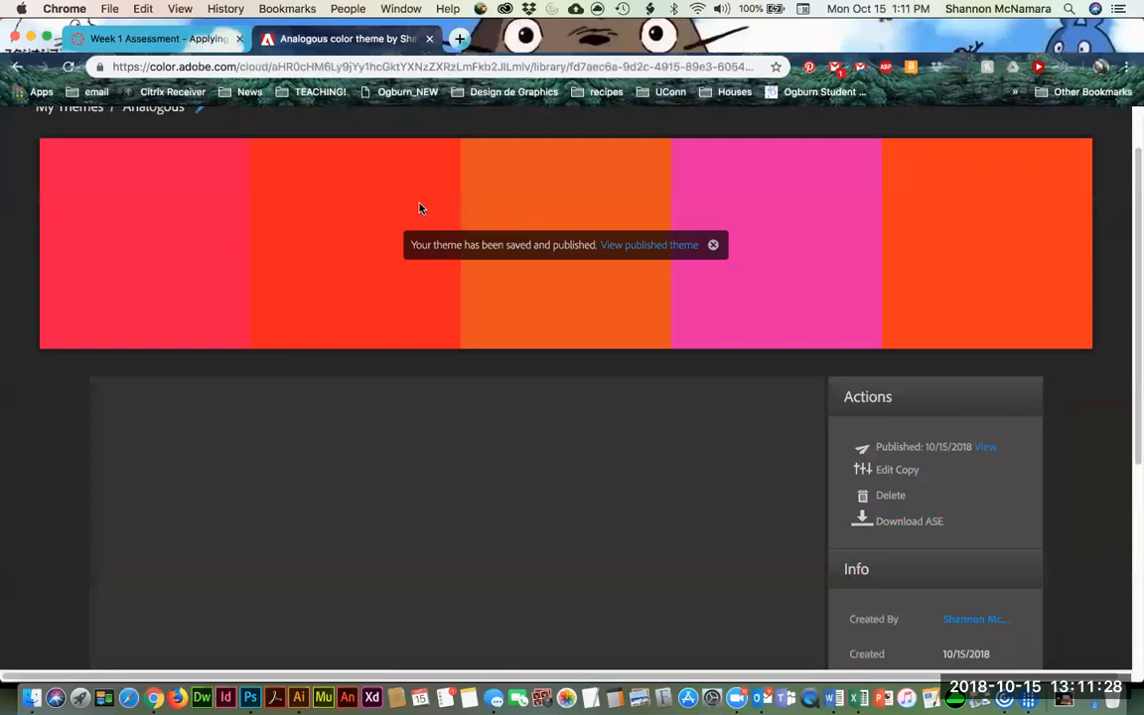
# Return to the color wheel from the saved theme page, and save the warm Analogous theme again.
pyautogui.scroll(2, 419, 207)
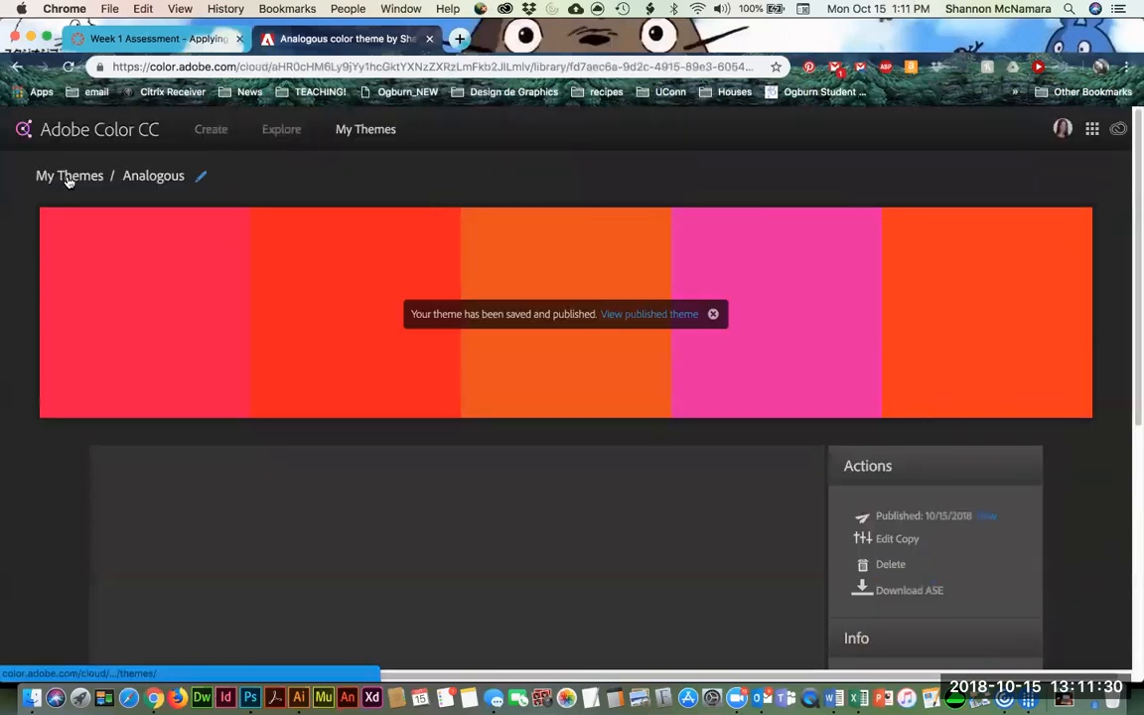
pyautogui.click(204, 133)
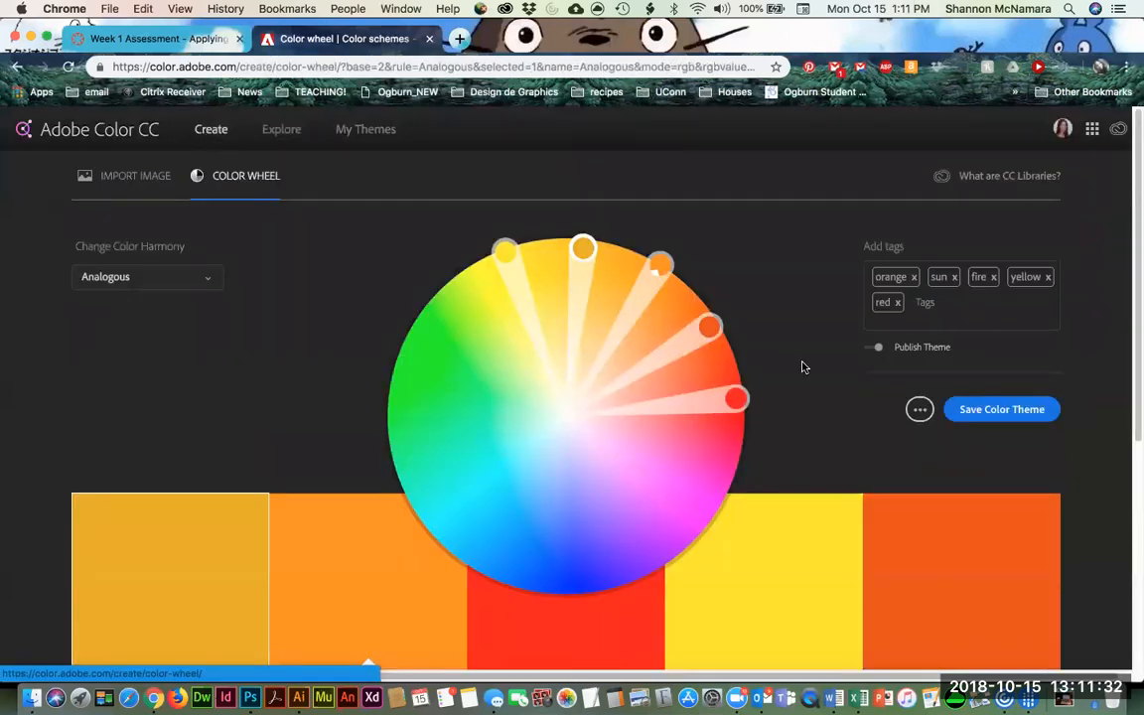
pyautogui.scroll(-3, 804, 368)
pyautogui.click(1000, 188)
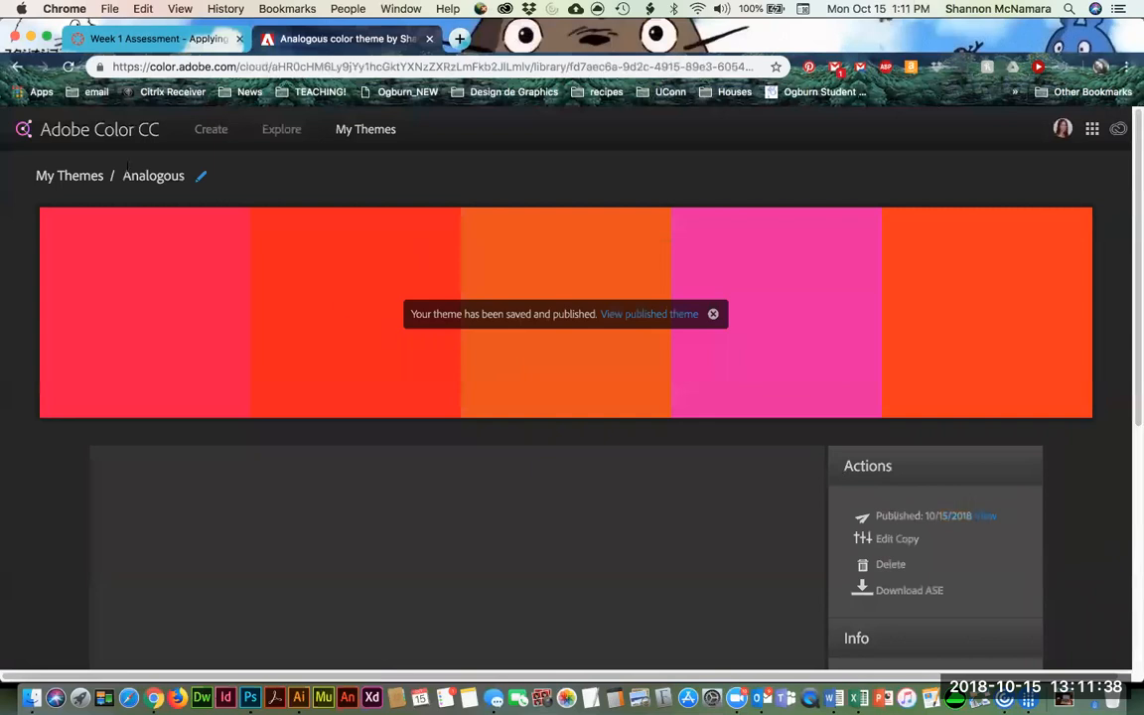
# Review the Analogous theme's swatches and RGB and HEX values on the color wheel, and open the Save to Library form.
pyautogui.click(211, 129)
pyautogui.scroll(-3, 755, 377)
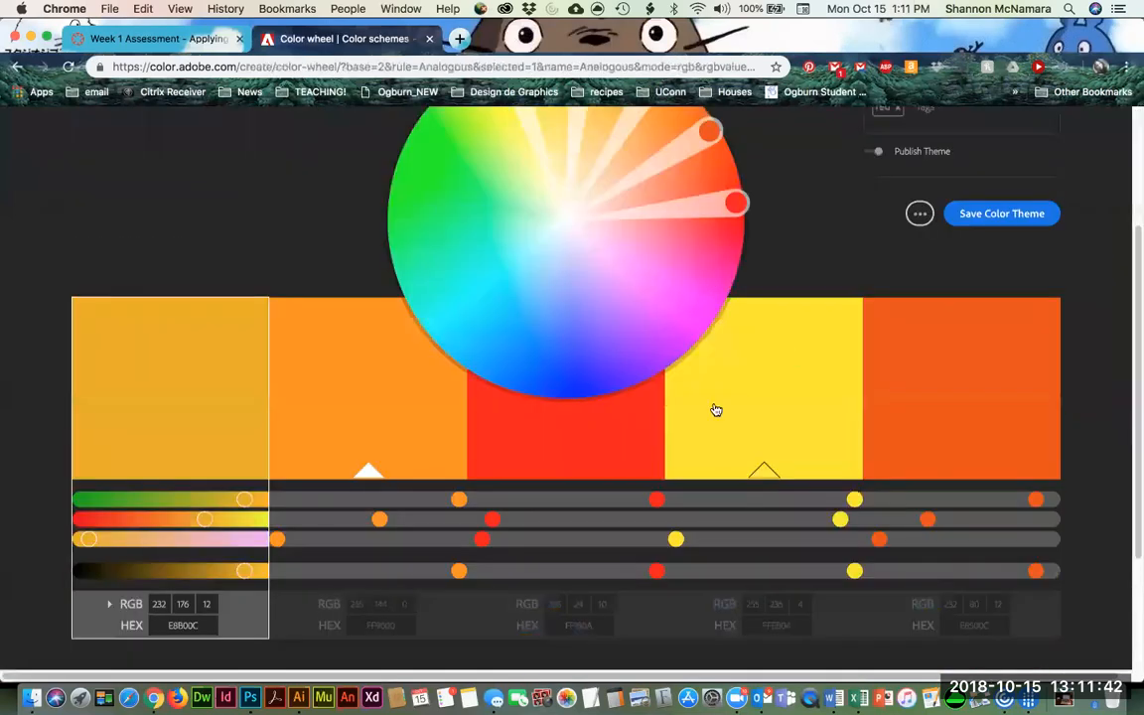
pyautogui.scroll(3, 199, 222)
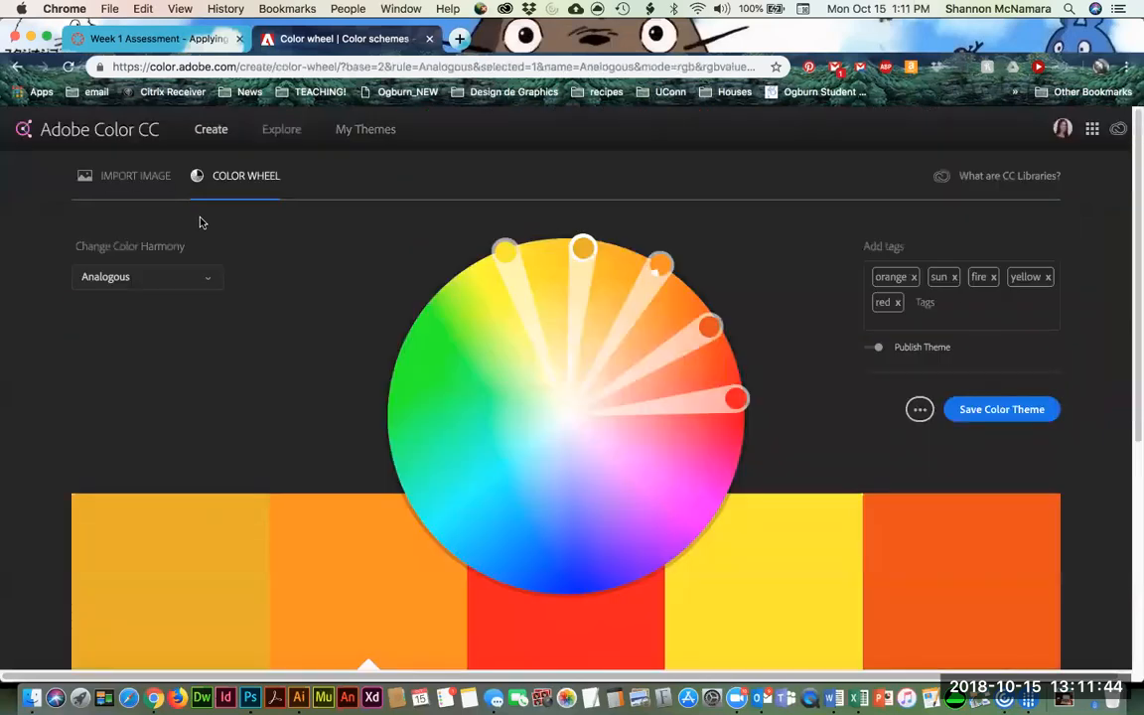
pyautogui.click(944, 409)
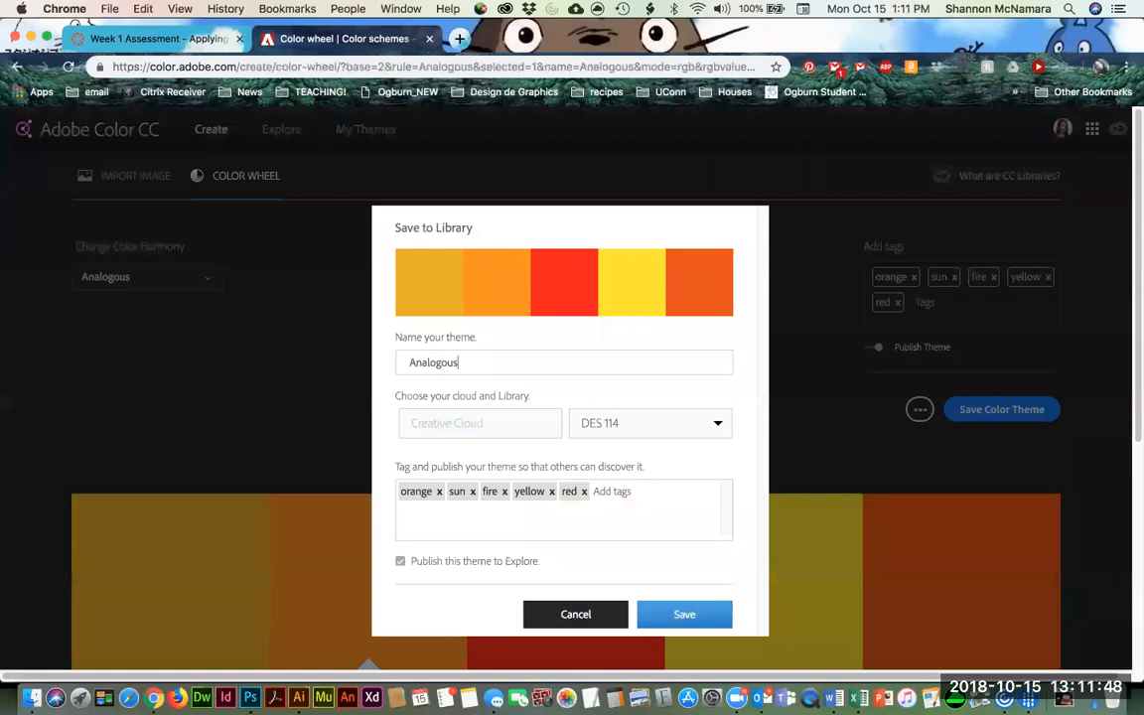
# Switch to Illustrator, create a 3 x 3 in CMYK document, and postpone the update reminder.
pyautogui.click(296, 698)
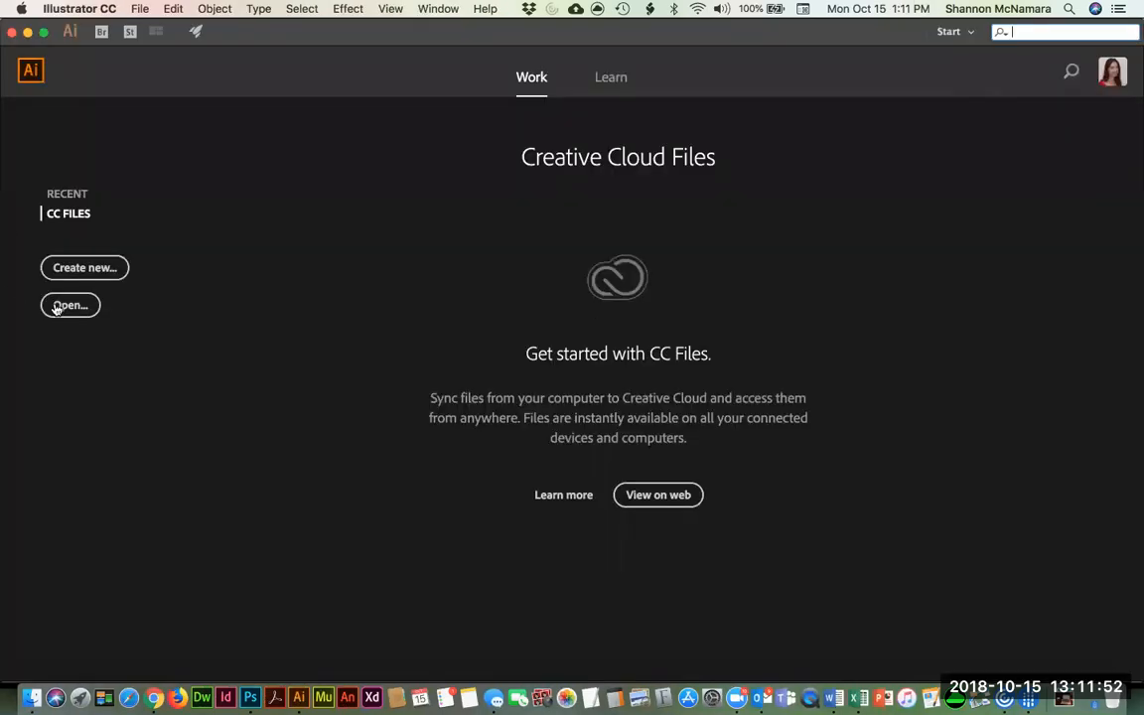
pyautogui.click(89, 275)
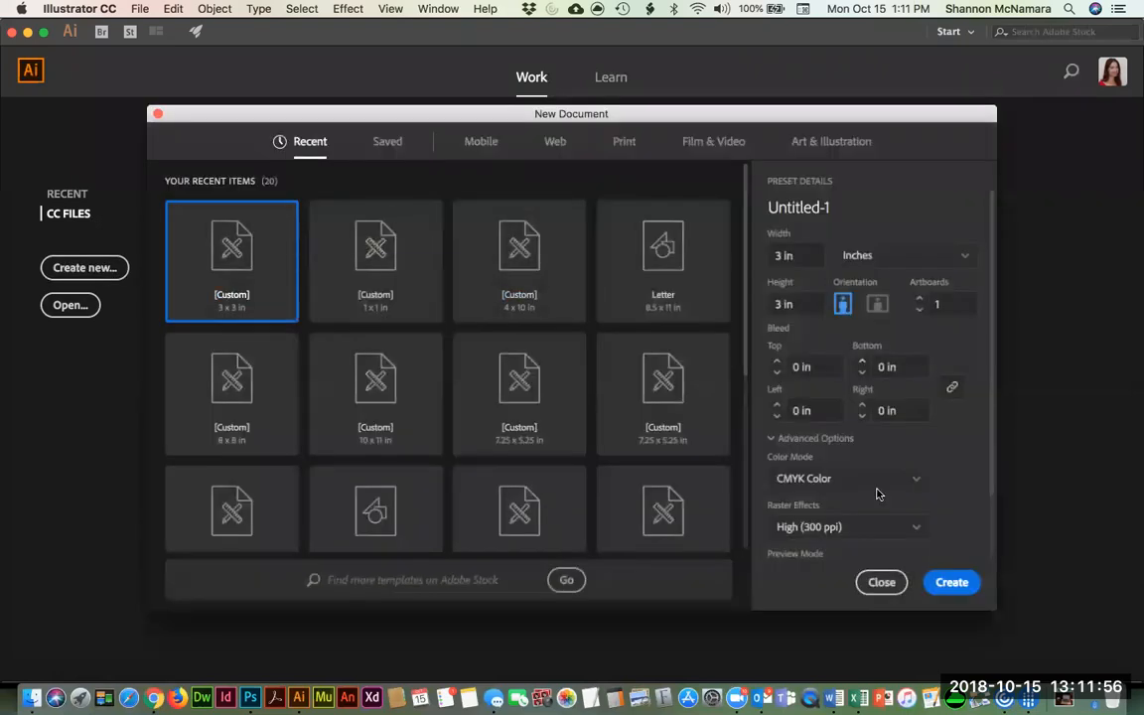
pyautogui.click(973, 590)
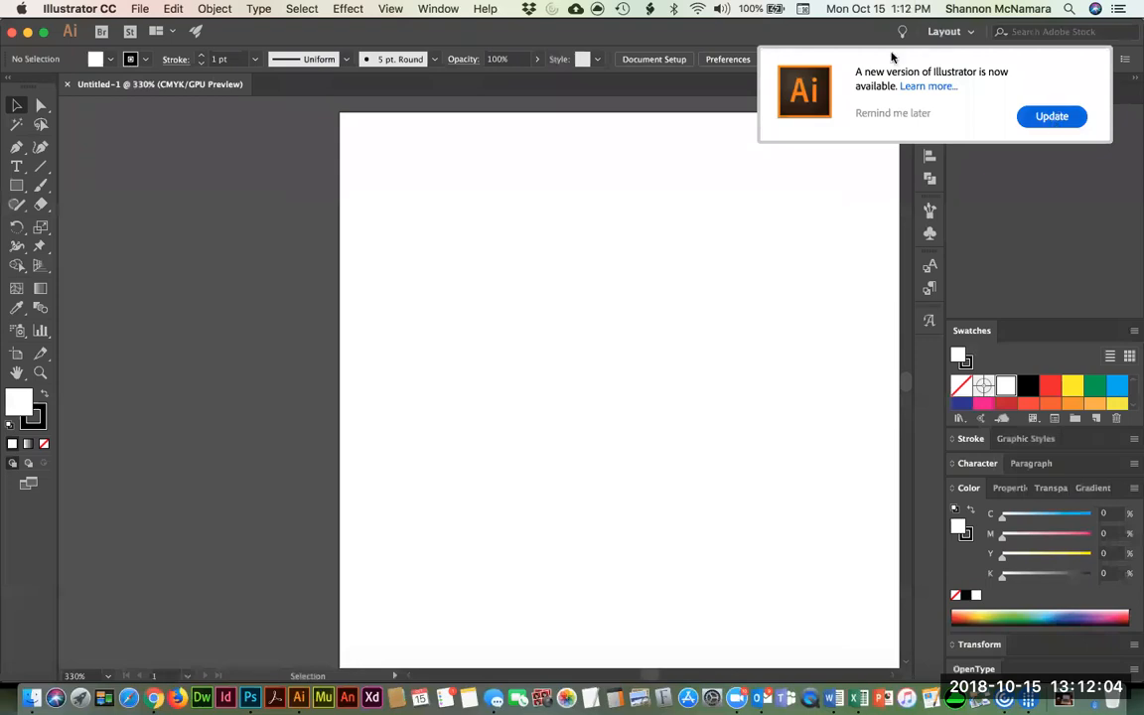
pyautogui.click(886, 115)
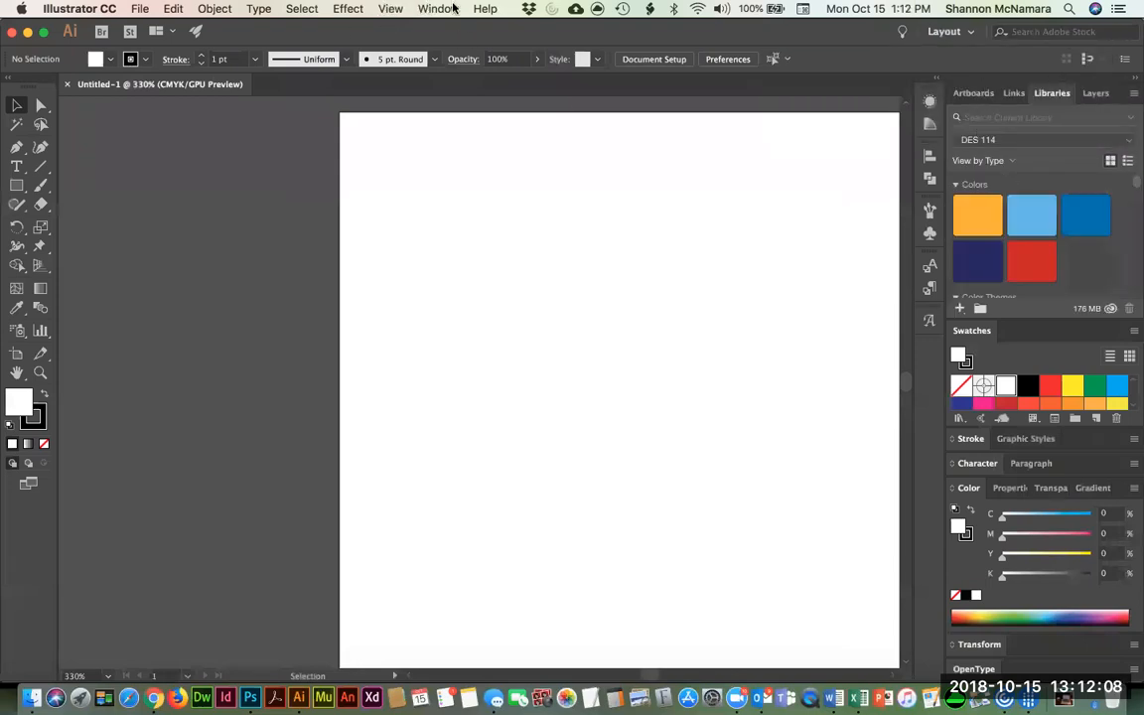
# Locate the Libraries entry among the available panels, choose the DES 114 library, and examine its saved color themes.
pyautogui.click(452, 8)
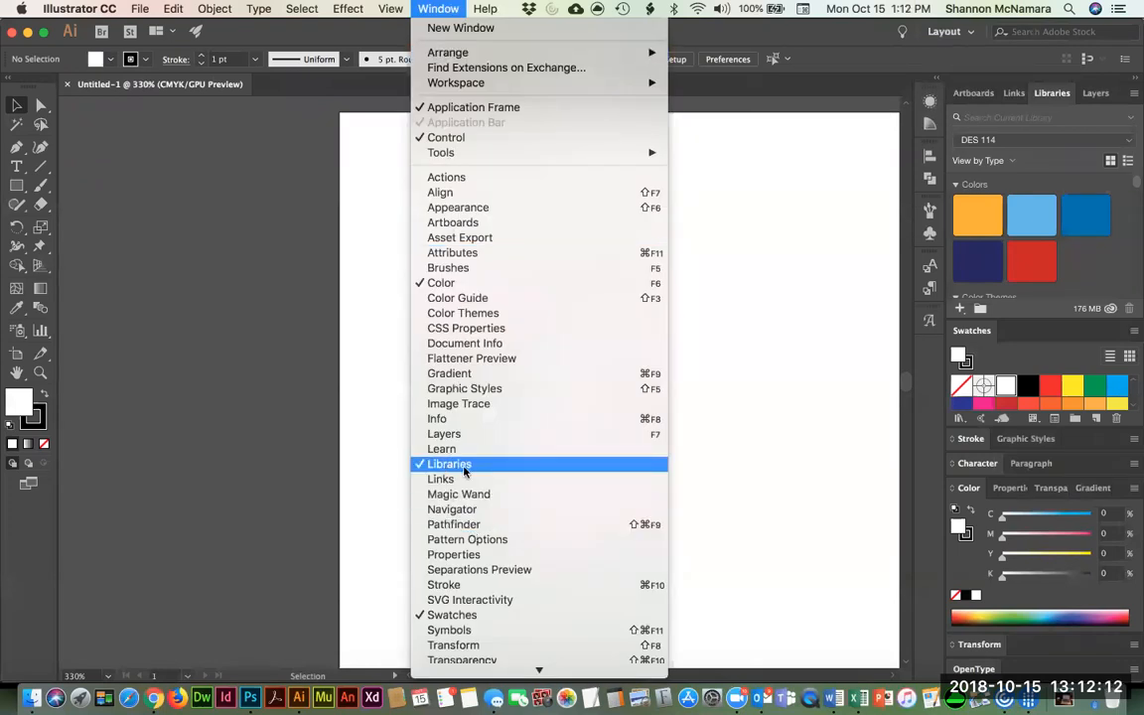
pyautogui.click(1038, 142)
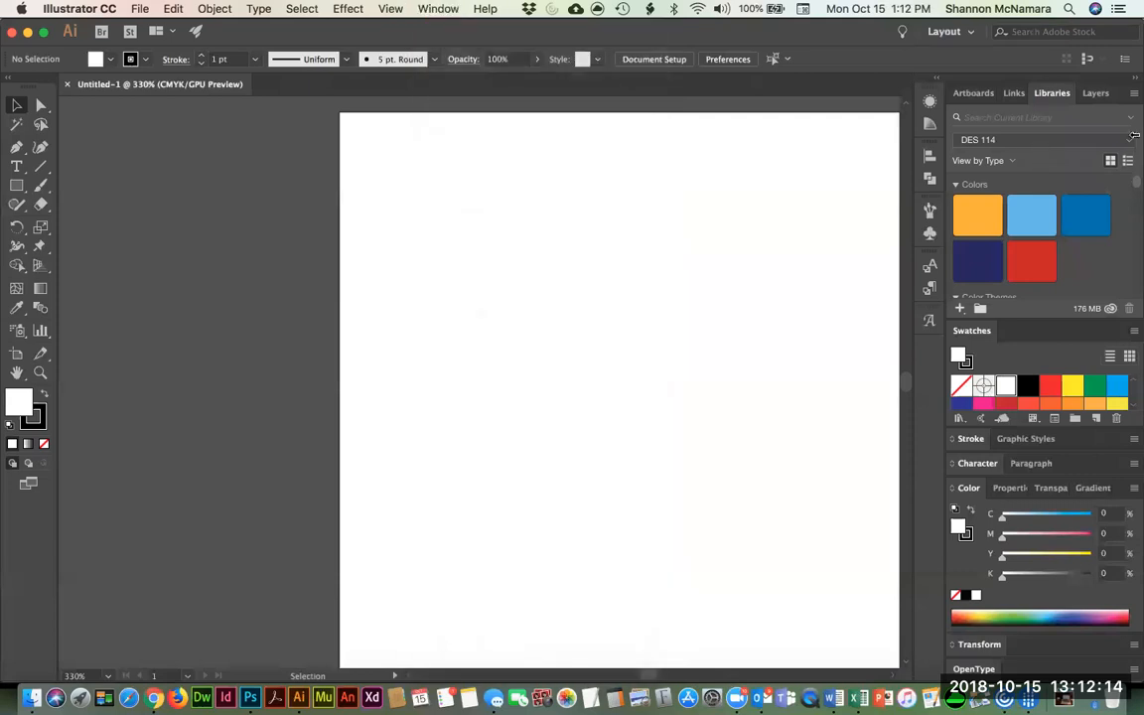
pyautogui.click(1129, 142)
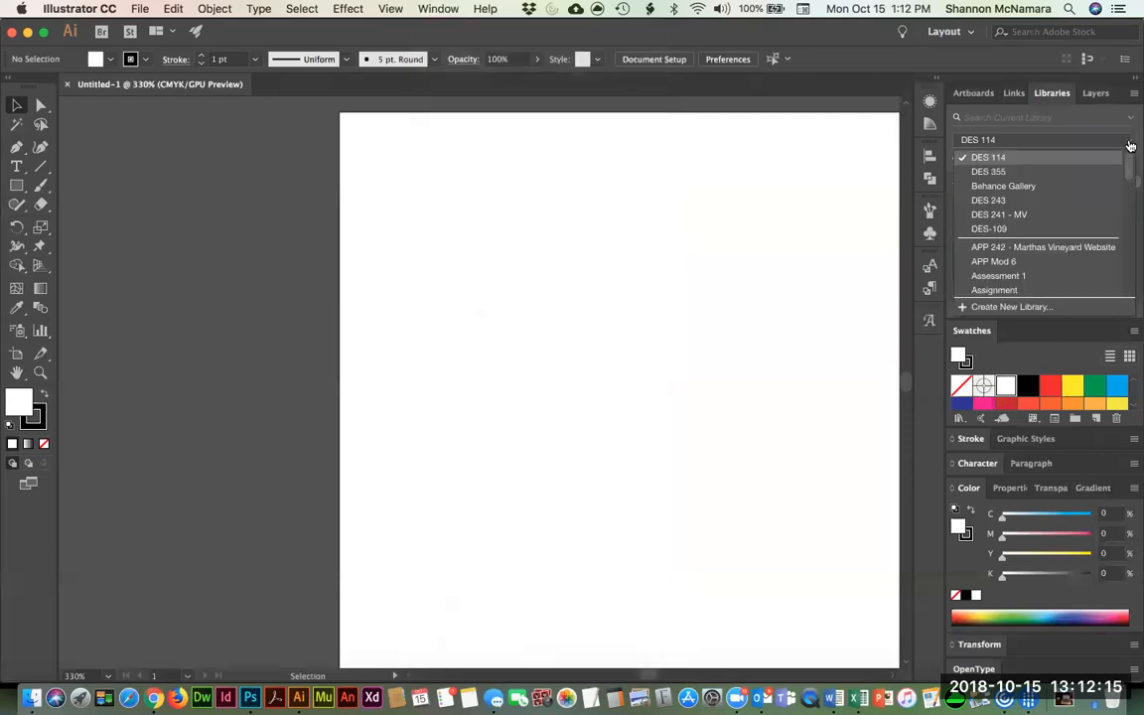
pyautogui.click(987, 158)
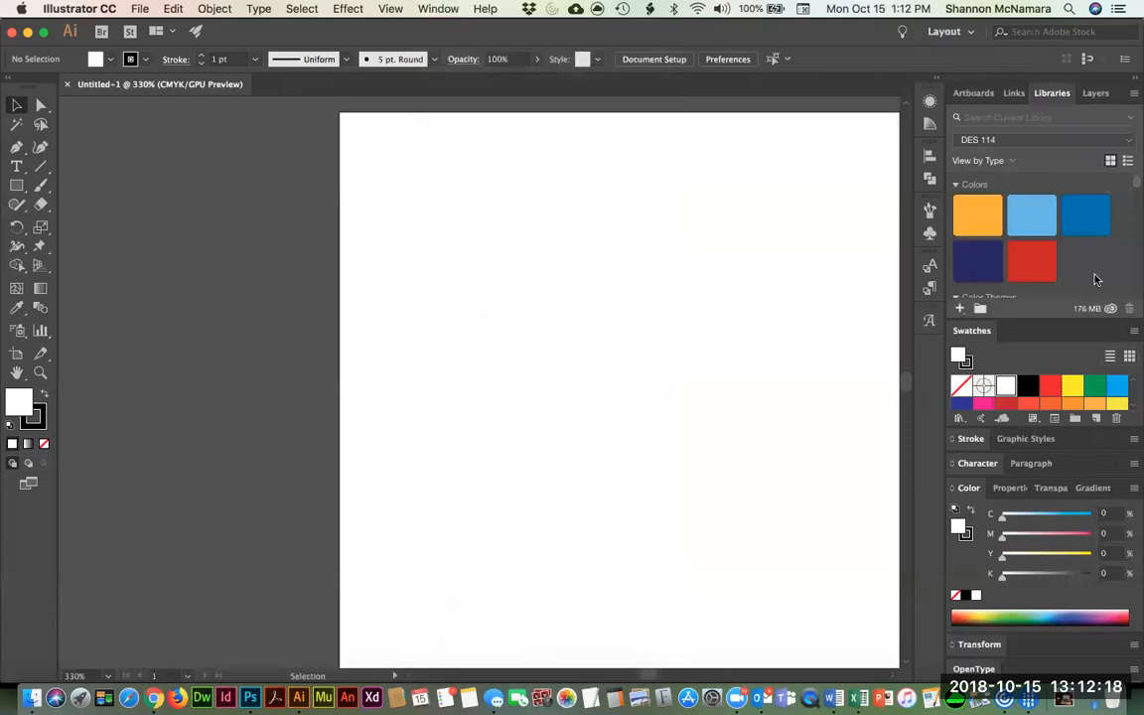
pyautogui.scroll(-3, 1095, 276)
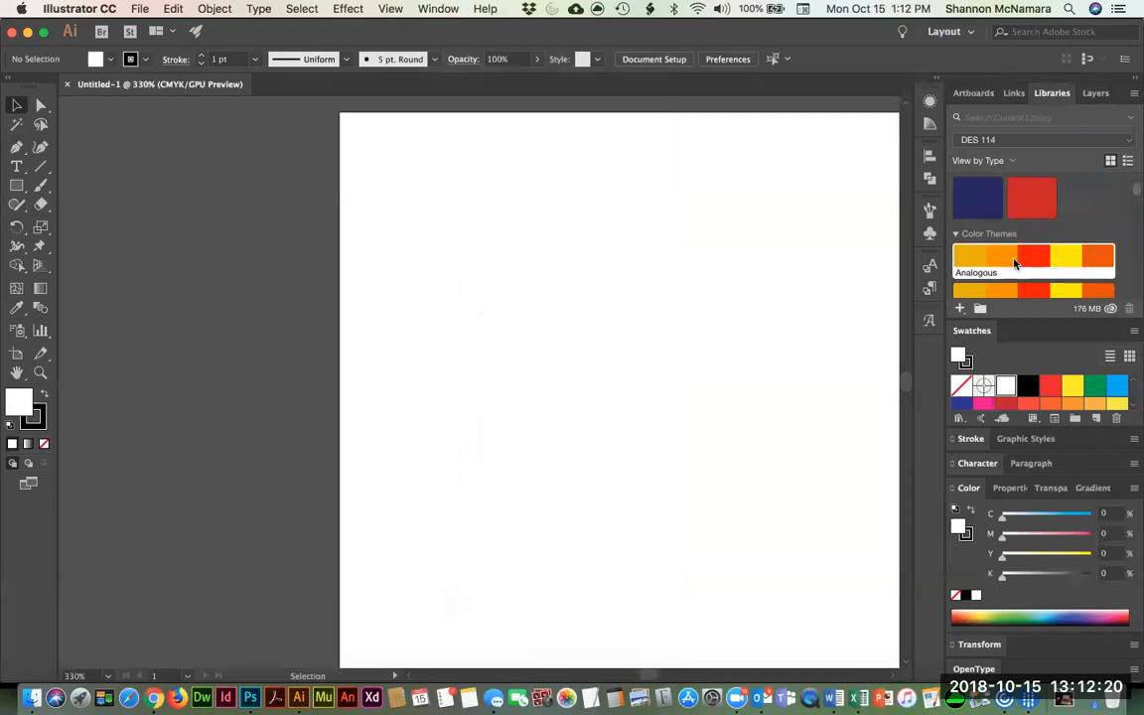
pyautogui.scroll(-2, 1014, 267)
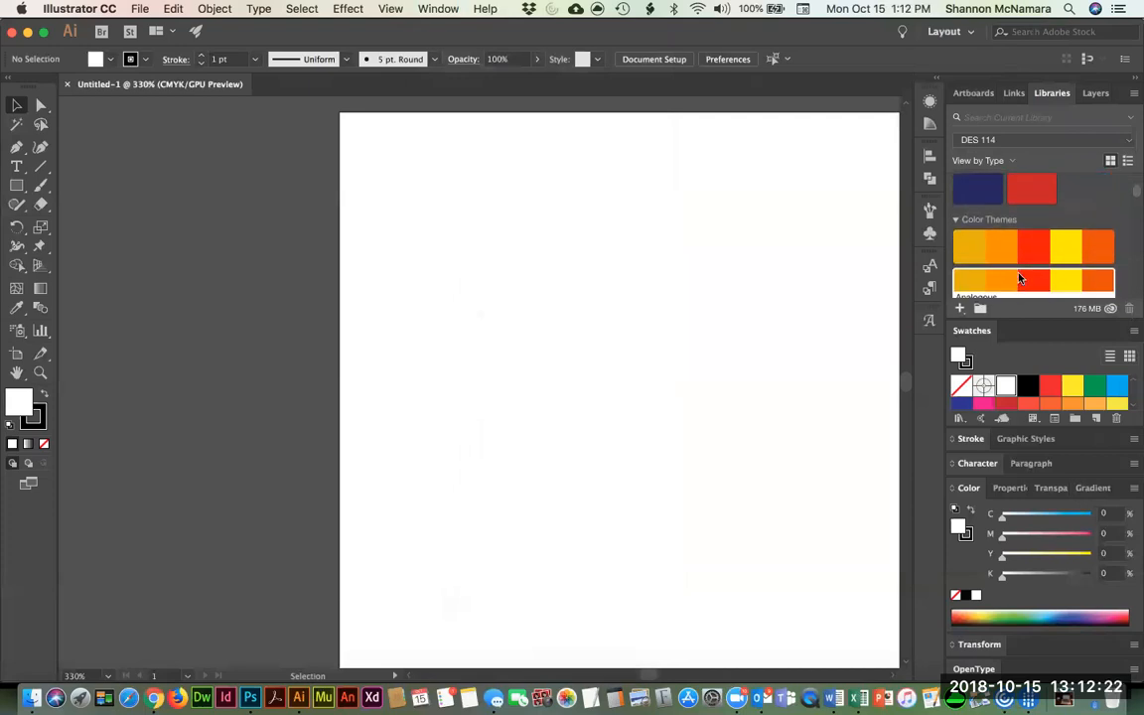
pyautogui.scroll(-4, 1018, 279)
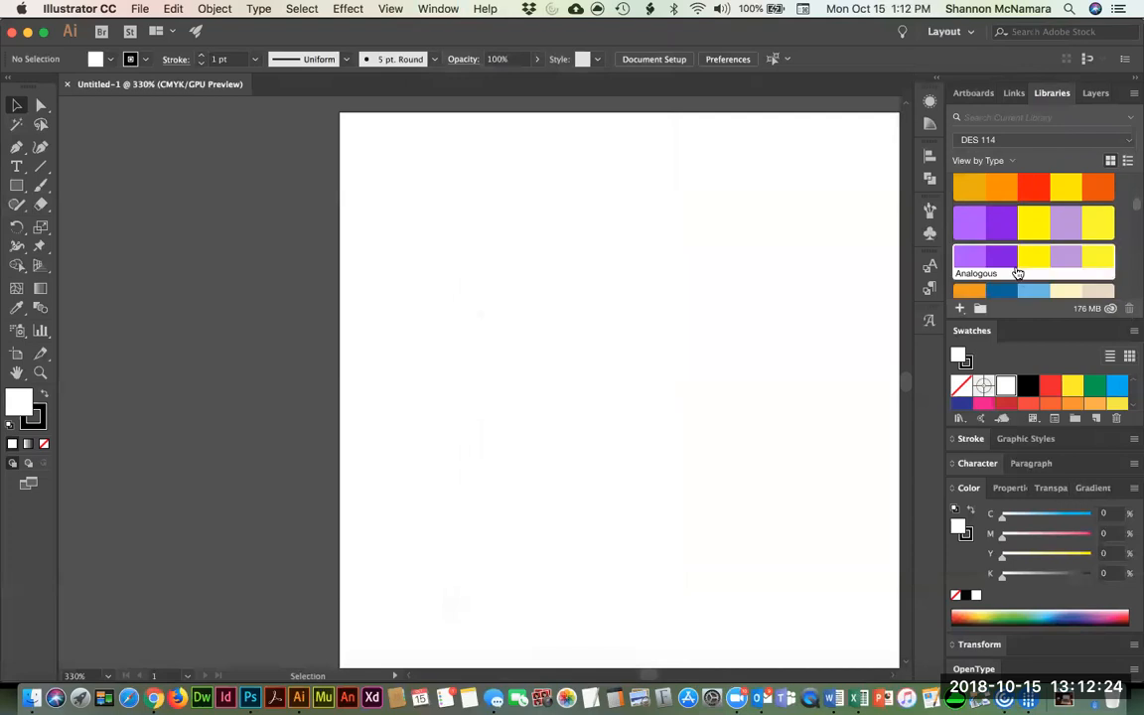
# Delete the purple-and-yellow theme named Analogous and one duplicate orange-and-red Analogous theme from the DES 114 library.
pyautogui.click(1013, 260)
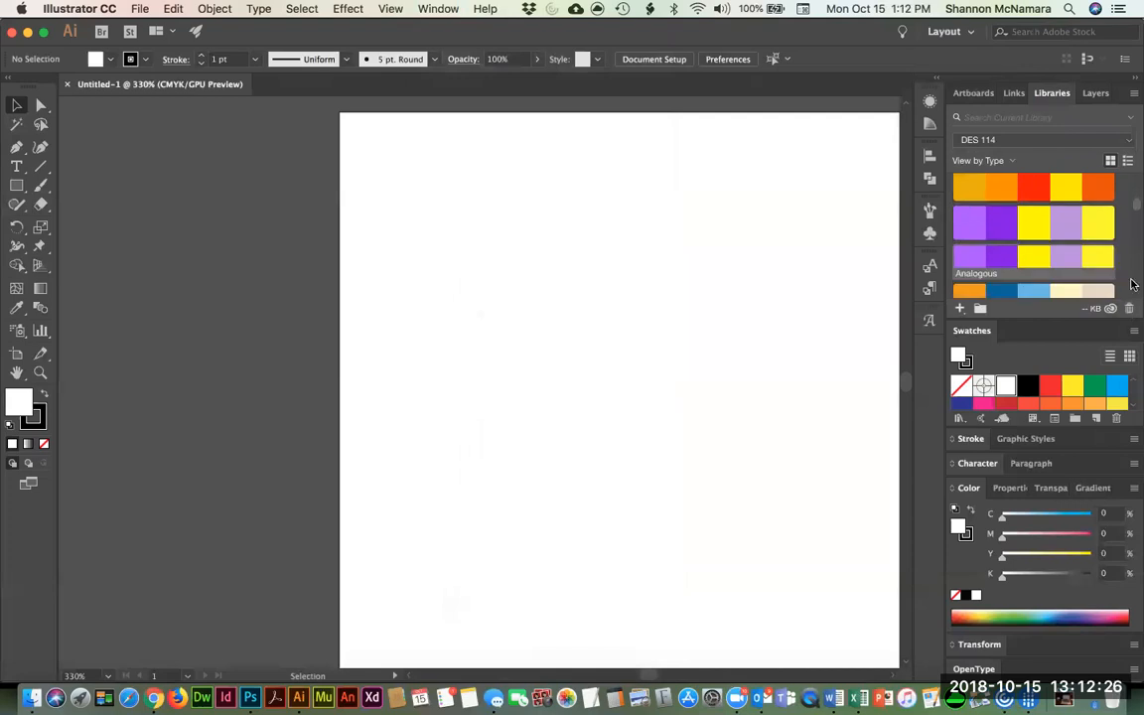
pyautogui.click(1129, 309)
pyautogui.scroll(5, 1020, 239)
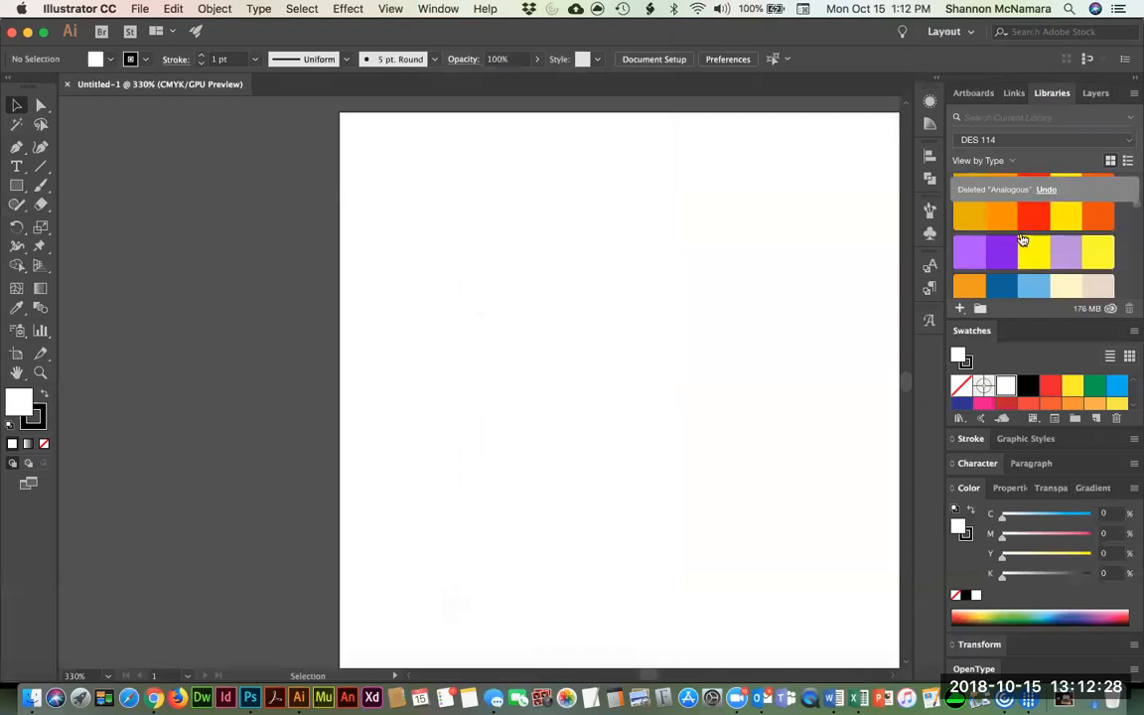
pyautogui.click(1131, 309)
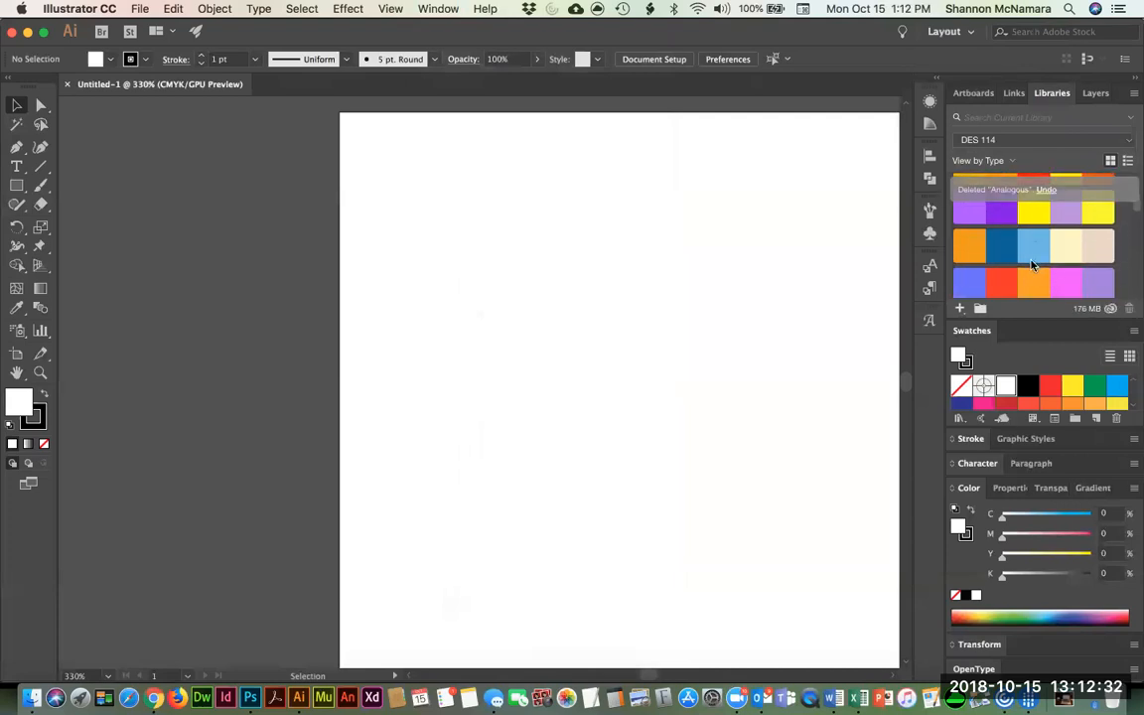
# Look over the color themes in the DES 114 library, switch to Adobe Color in Chrome, and cancel saving the Analogous theme.
pyautogui.scroll(-4, 1032, 263)
pyautogui.scroll(-5, 1033, 264)
pyautogui.scroll(6, 1033, 266)
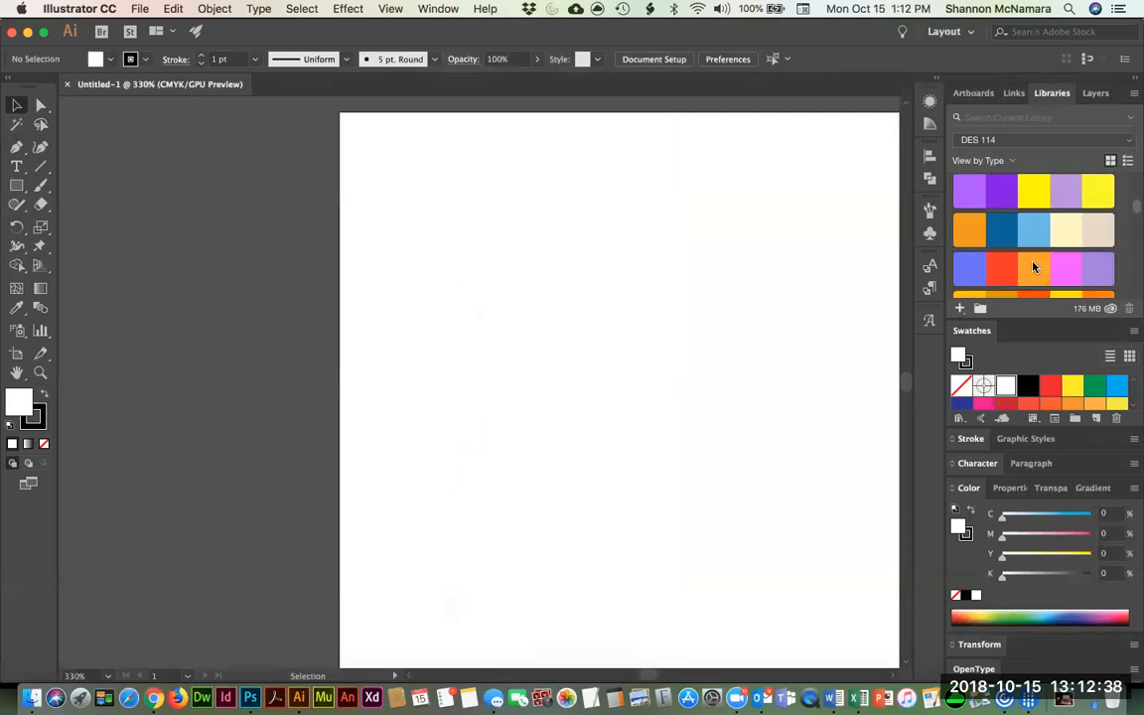
pyautogui.click(154, 698)
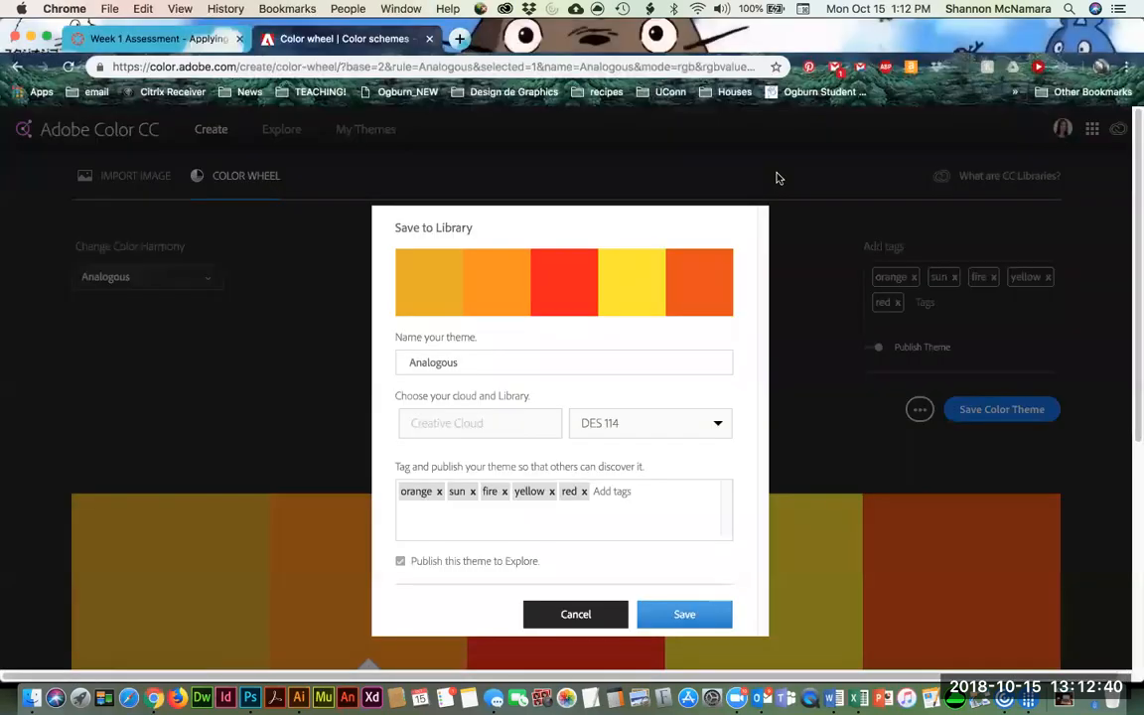
pyautogui.click(584, 608)
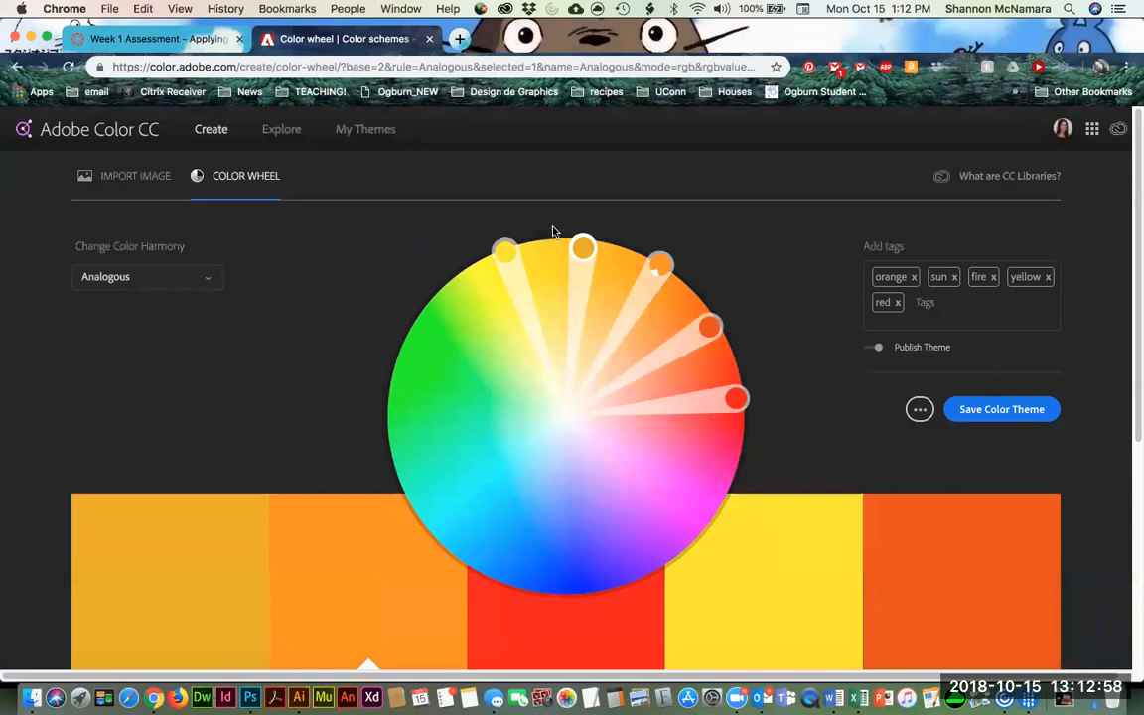
# Set the color harmony to Monochromatic, shift the theme's hue to blue, and desaturate its first and last swatches on the wheel.
pyautogui.click(92, 283)
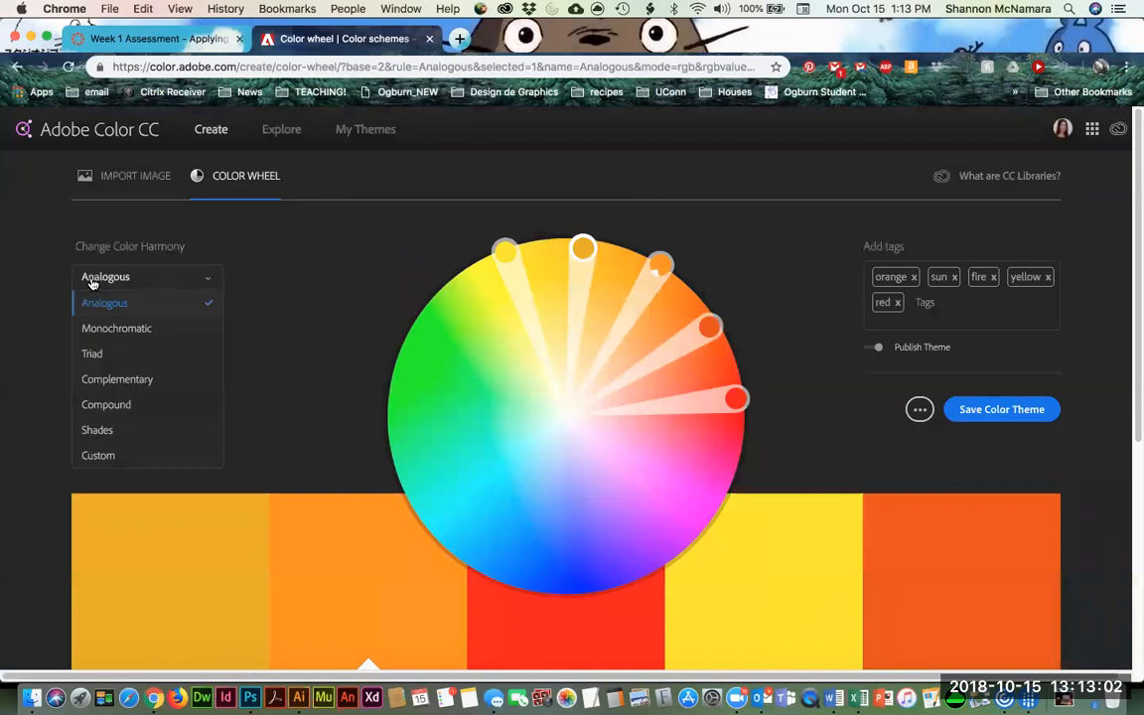
pyautogui.click(119, 329)
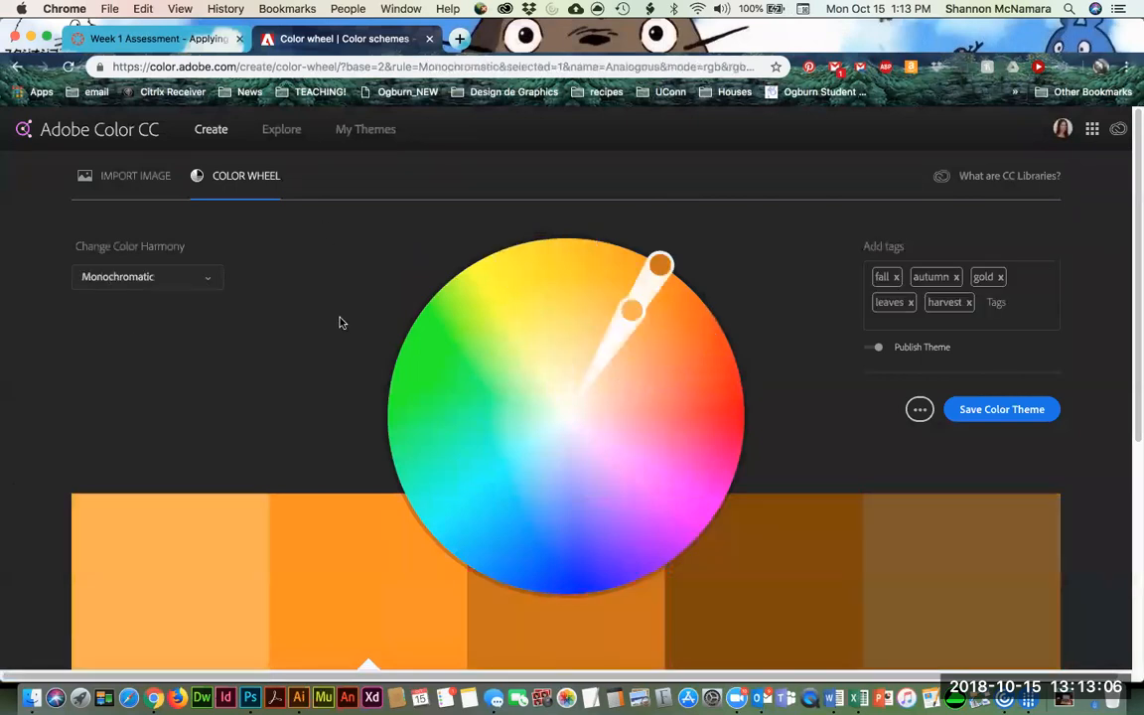
pyautogui.scroll(-1, 341, 322)
pyautogui.moveTo(660, 235); pyautogui.dragTo(447, 584)
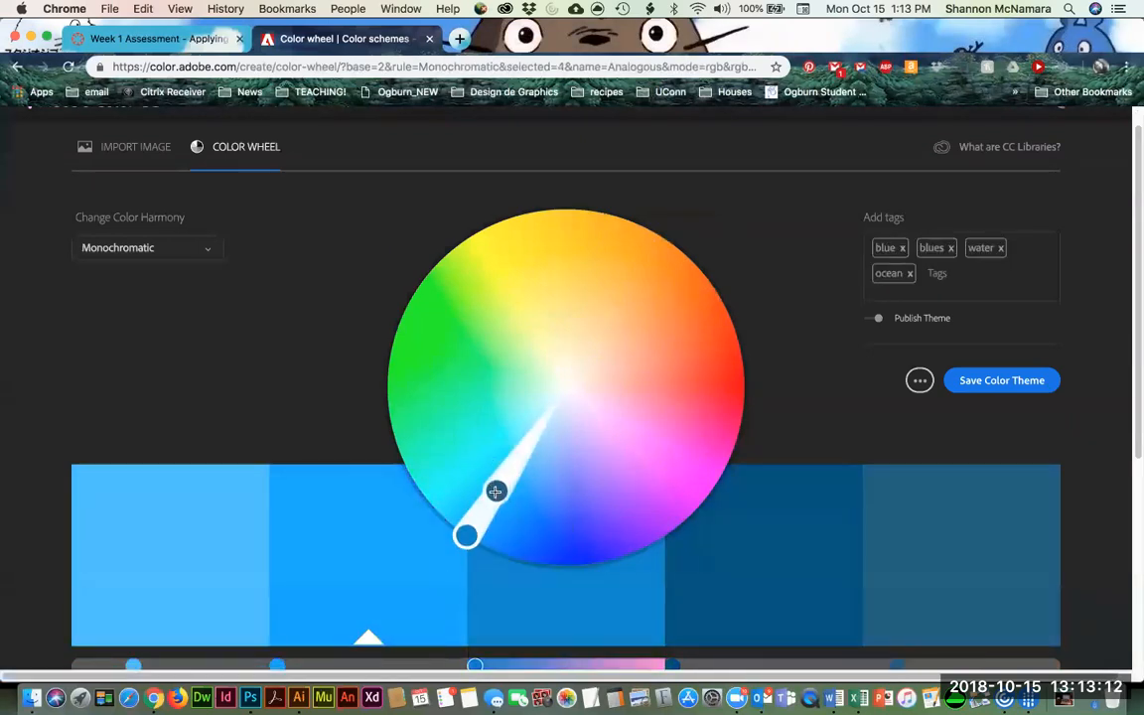
pyautogui.click(509, 465)
pyautogui.moveTo(508, 465); pyautogui.dragTo(544, 424)
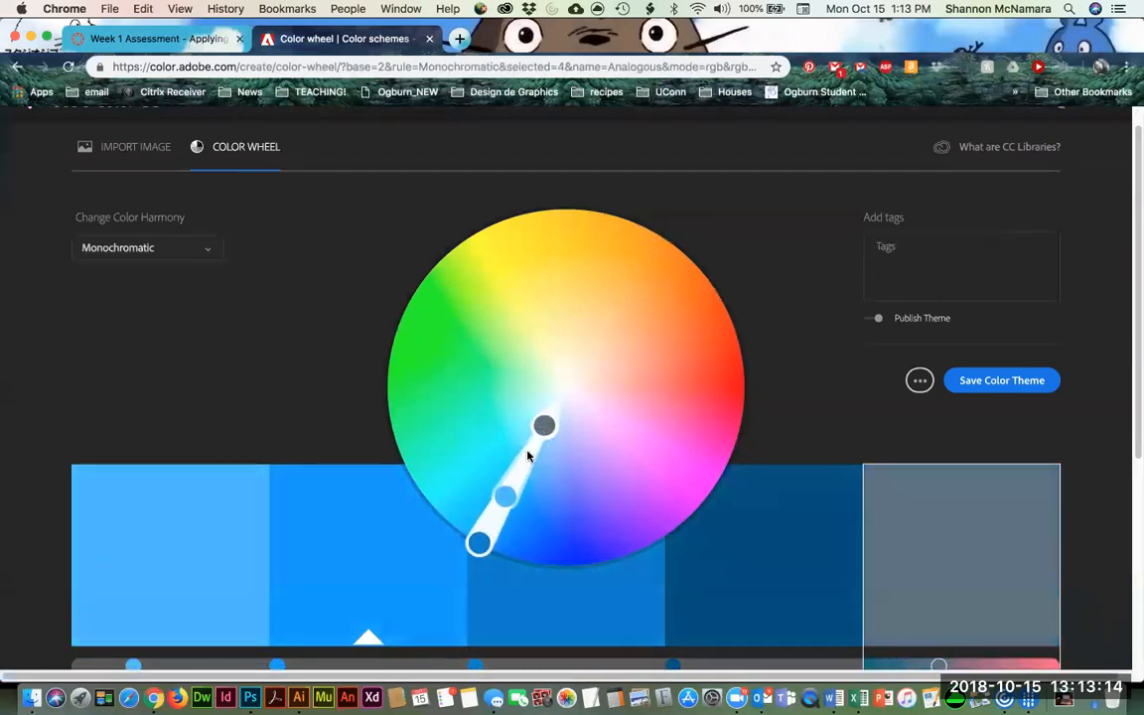
pyautogui.moveTo(507, 492); pyautogui.dragTo(514, 473)
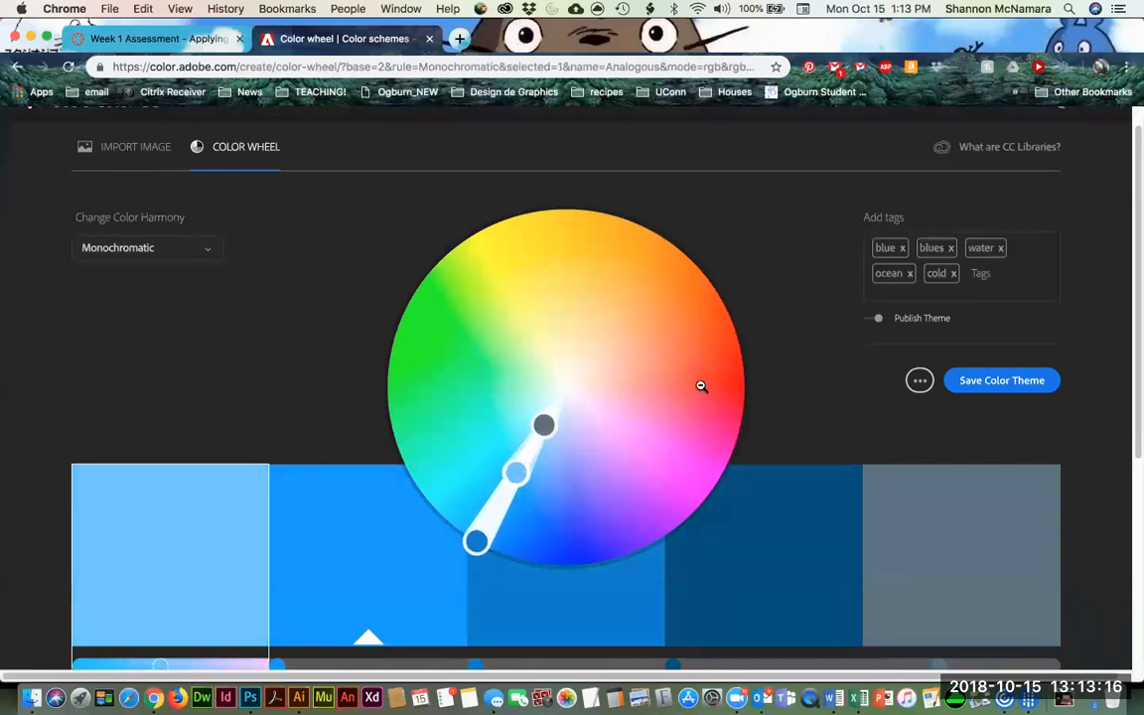
pyautogui.click(174, 260)
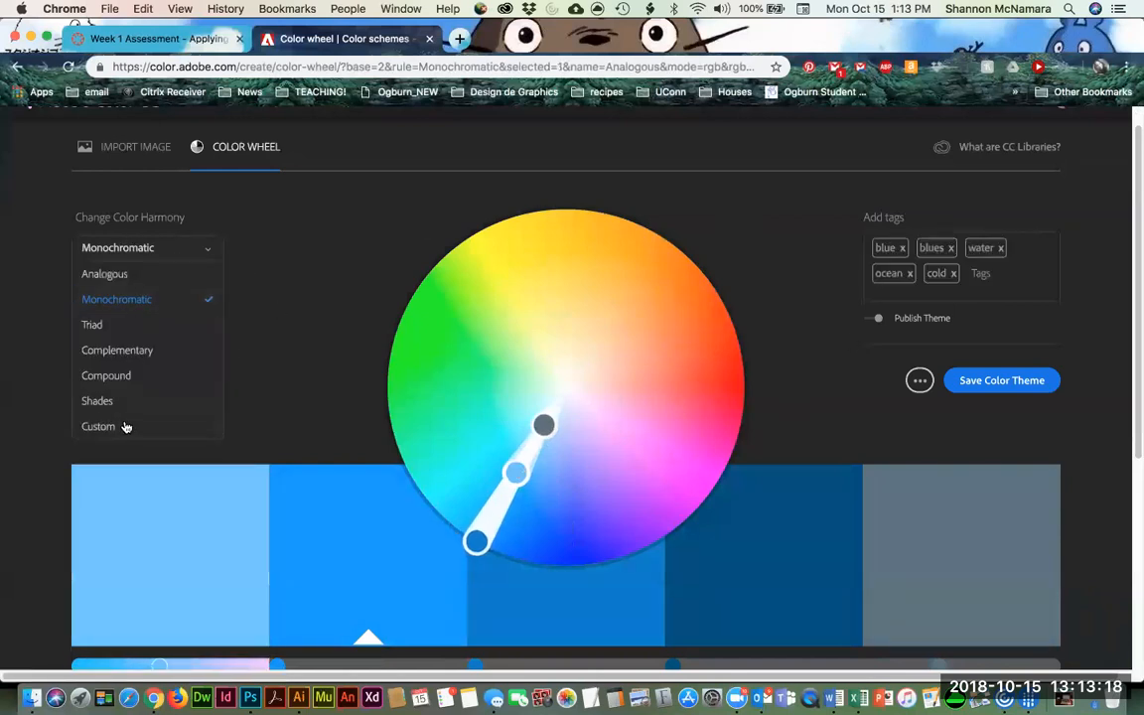
pyautogui.click(117, 303)
# Reorder the blue swatches from darkest to lightest, keeping the gray-blue swatch last.
pyautogui.scroll(-2, 733, 435)
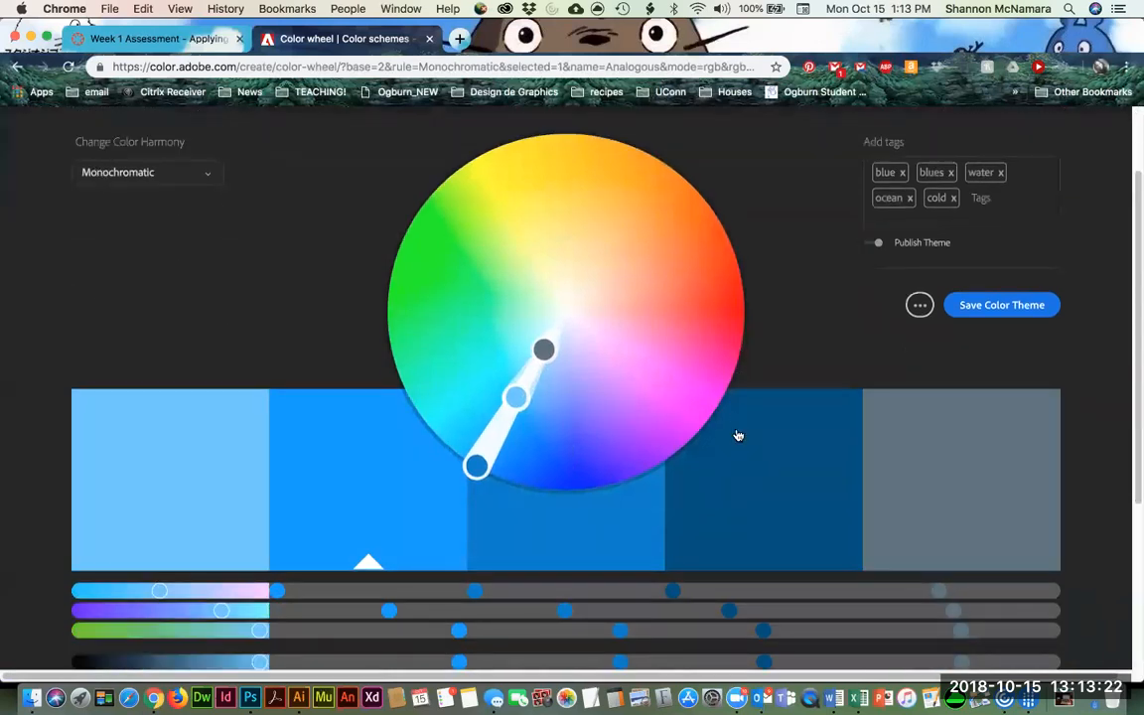
pyautogui.scroll(-3, 738, 435)
pyautogui.scroll(1, 911, 327)
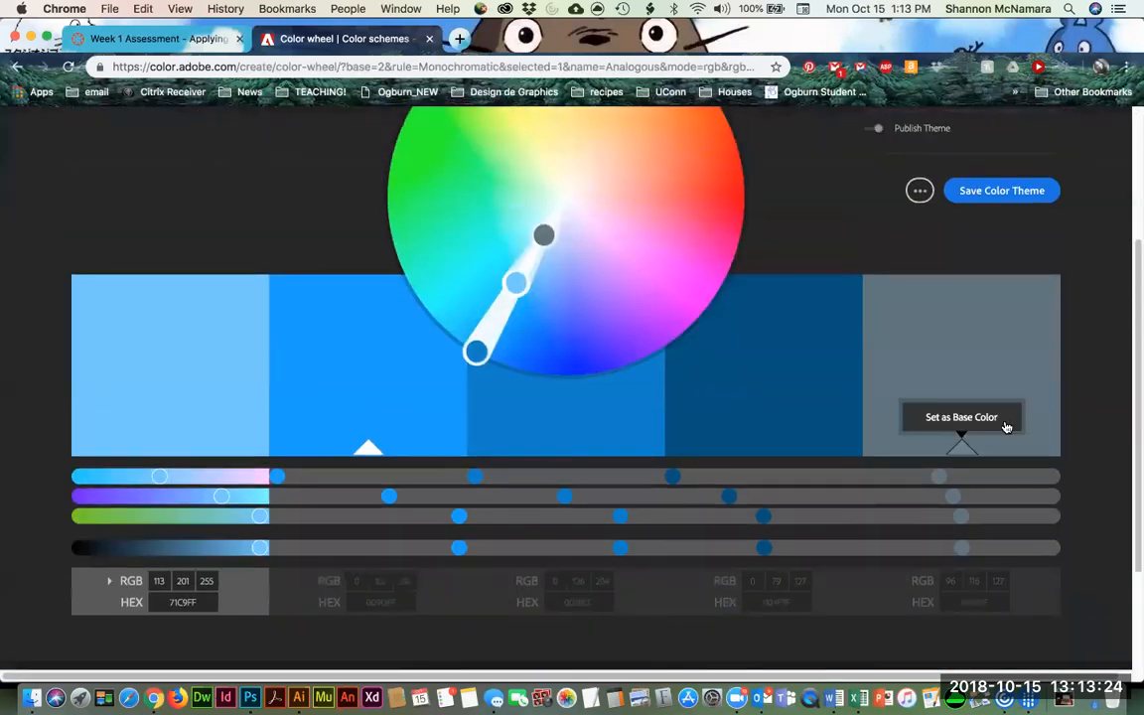
pyautogui.click(1005, 427)
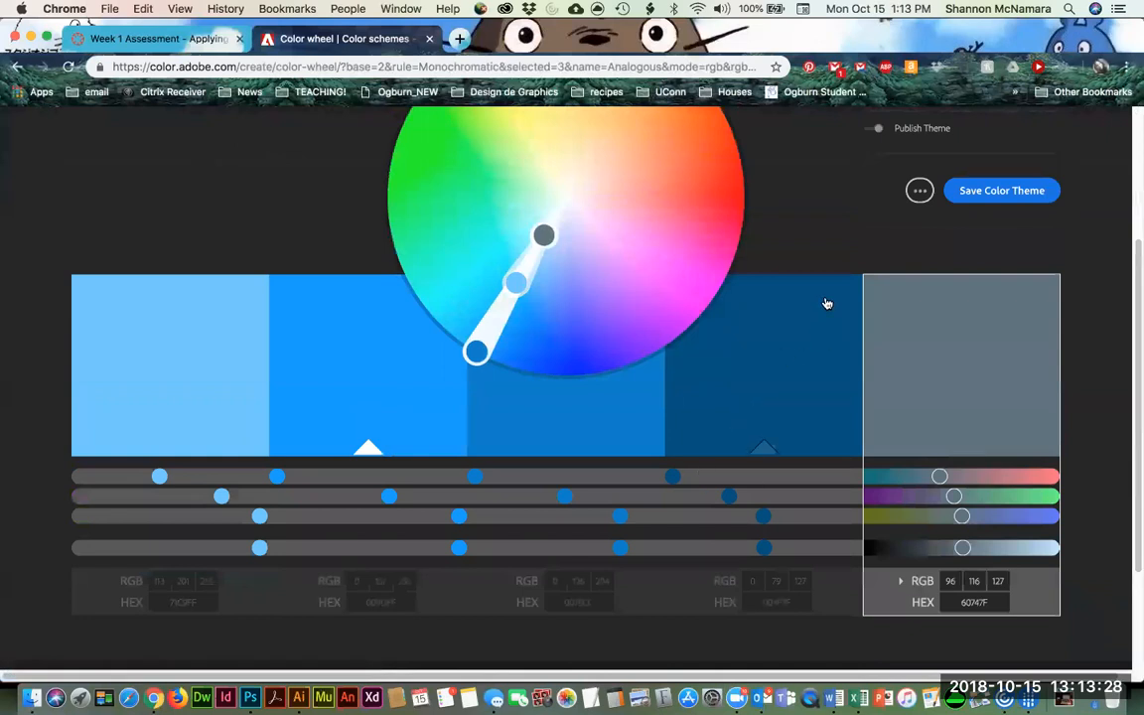
pyautogui.moveTo(793, 387); pyautogui.dragTo(140, 385)
pyautogui.moveTo(733, 402); pyautogui.dragTo(370, 403)
pyautogui.moveTo(773, 441); pyautogui.dragTo(616, 426)
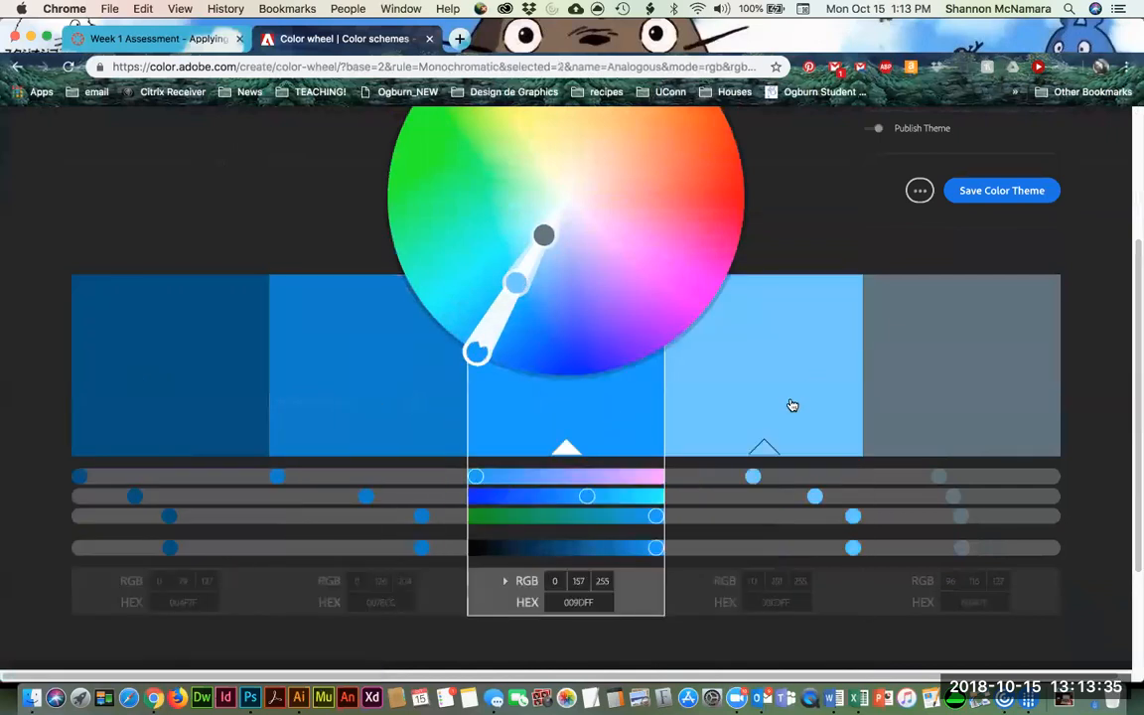
# Lighten the gray-blue last swatch to a pale blue, about RGB 187, 217, 240.
pyautogui.click(975, 387)
pyautogui.moveTo(969, 551); pyautogui.dragTo(1029, 549)
pyautogui.moveTo(993, 478)
pyautogui.mouseDown()
pyautogui.moveTo(965, 480)
pyautogui.moveTo(997, 478)
pyautogui.mouseUp()
pyautogui.moveTo(1017, 547); pyautogui.dragTo(1045, 549)
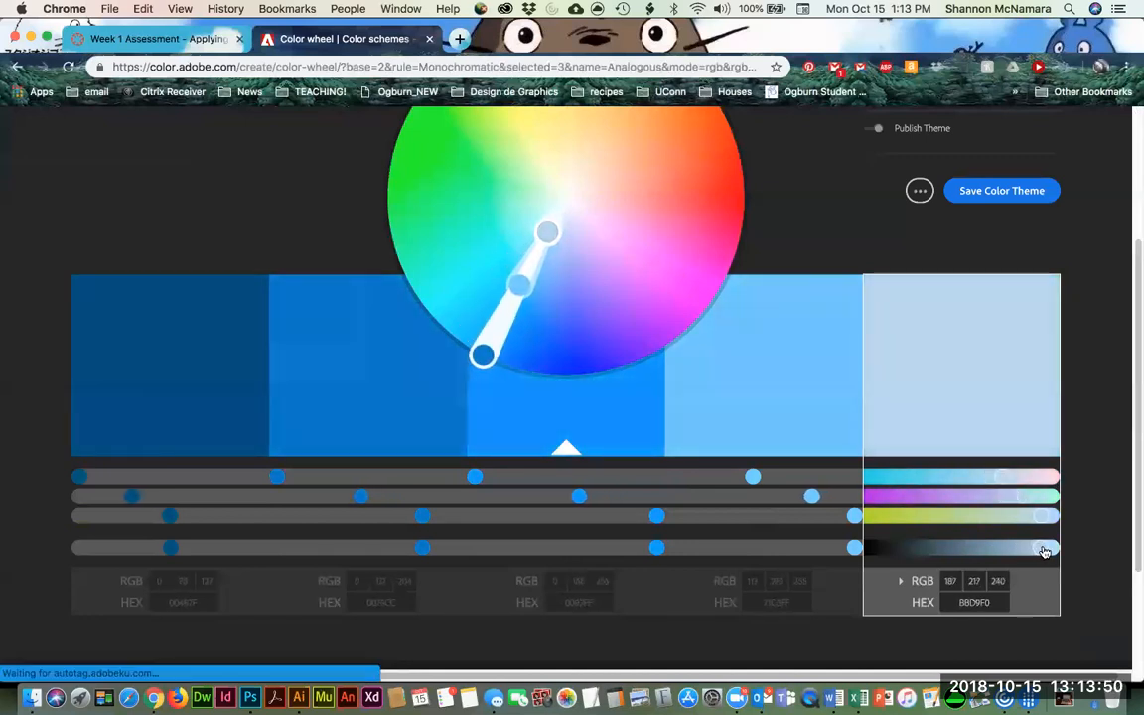
# Saturate the pale blue swatch to about RGB 56, 178, 240, move it to fourth place, and check each swatch in turn.
pyautogui.moveTo(547, 232); pyautogui.dragTo(492, 313)
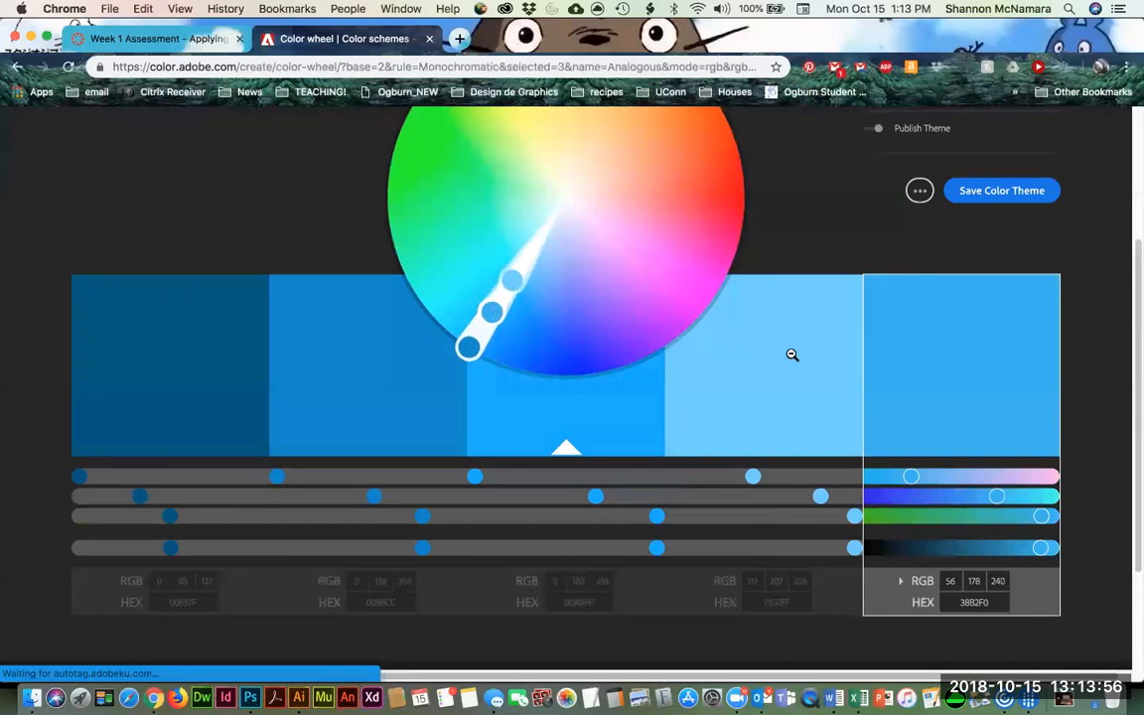
pyautogui.moveTo(962, 375); pyautogui.dragTo(887, 348)
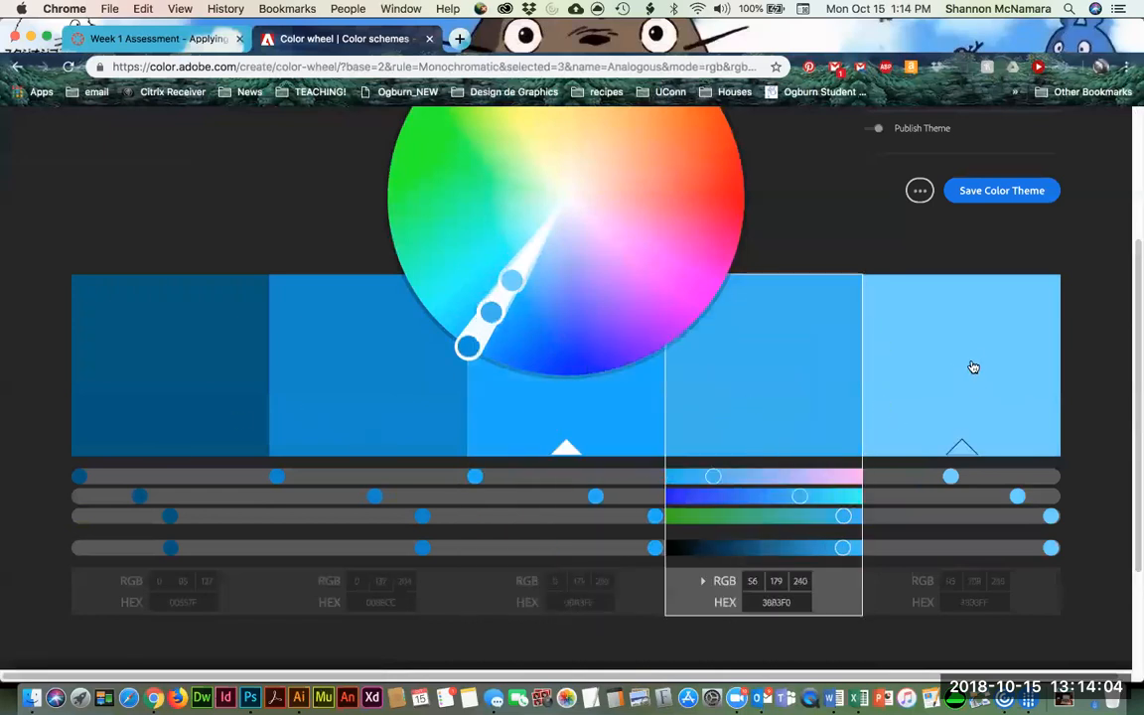
pyautogui.click(973, 367)
pyautogui.click(794, 365)
pyautogui.click(933, 345)
pyautogui.click(526, 417)
pyautogui.click(337, 402)
pyautogui.click(236, 403)
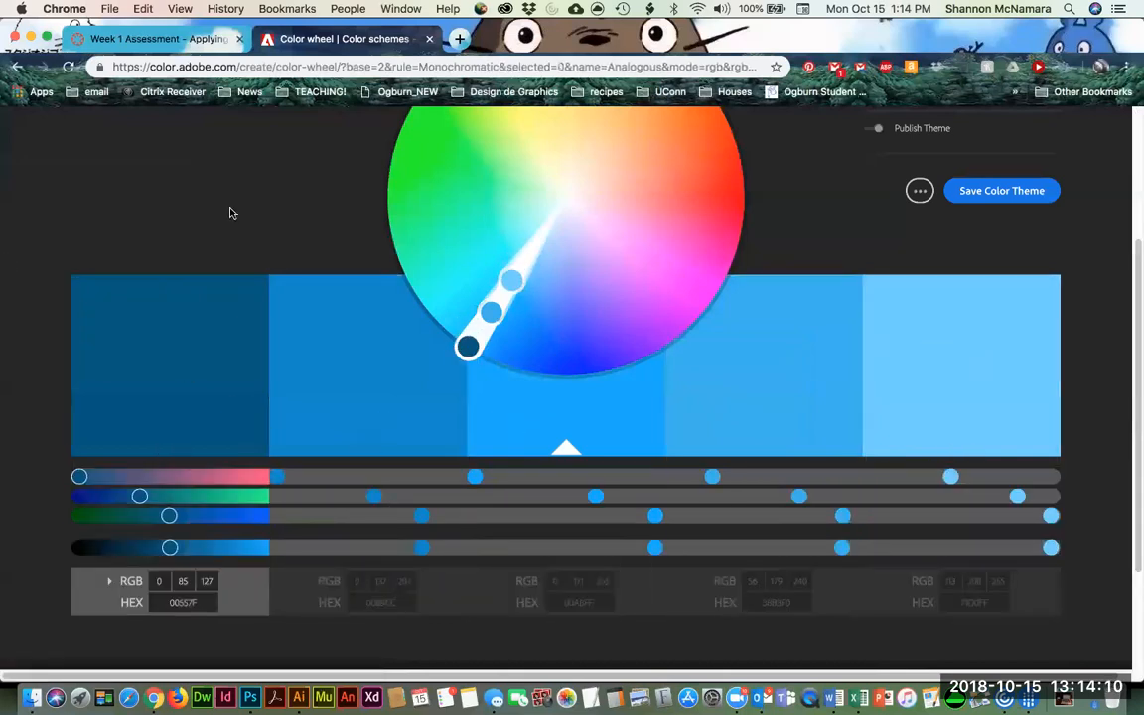
# Save the blue theme to the DES 114 library under the name Monochromatic.
pyautogui.click(947, 195)
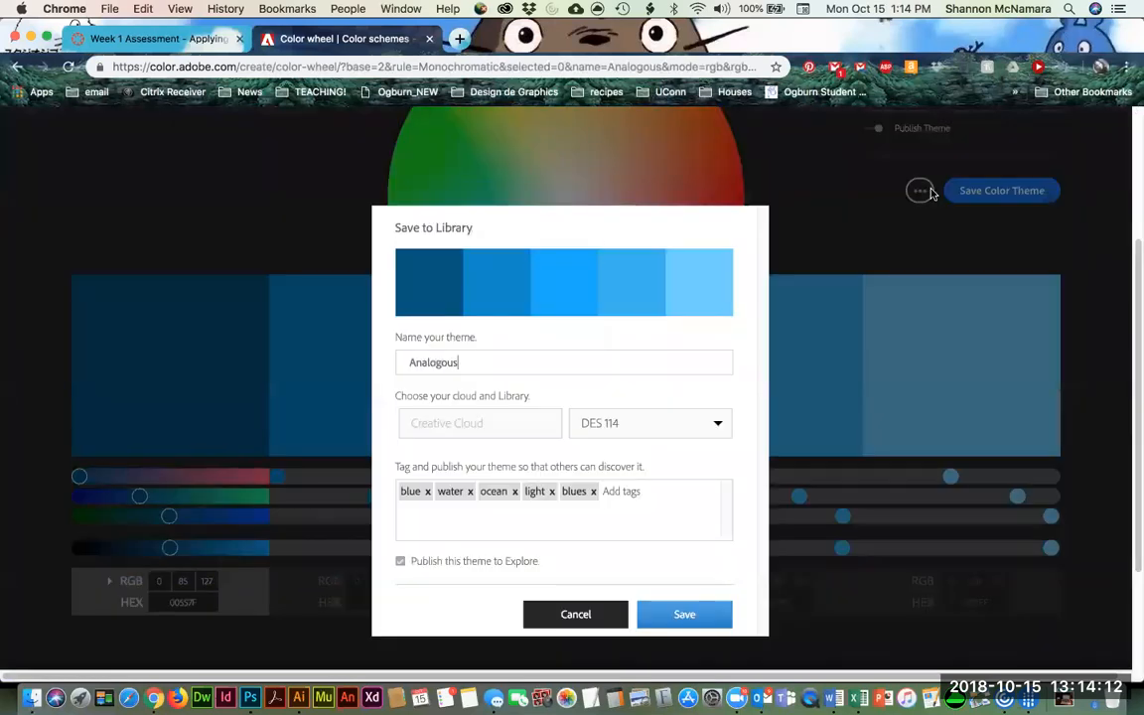
pyautogui.moveTo(533, 367); pyautogui.dragTo(282, 352)
pyautogui.write('M')
pyautogui.click(687, 617)
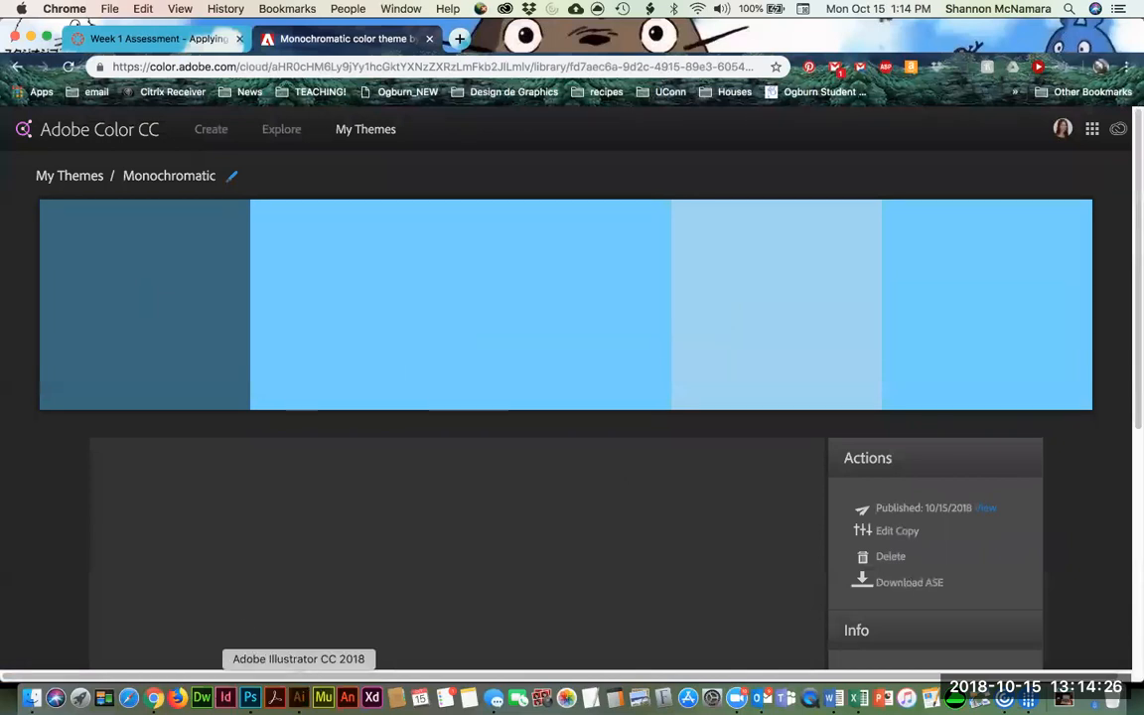
# Check Illustrator's library for the new theme, review its saved theme page in Adobe Color, and return to the color wheel.
pyautogui.click(298, 699)
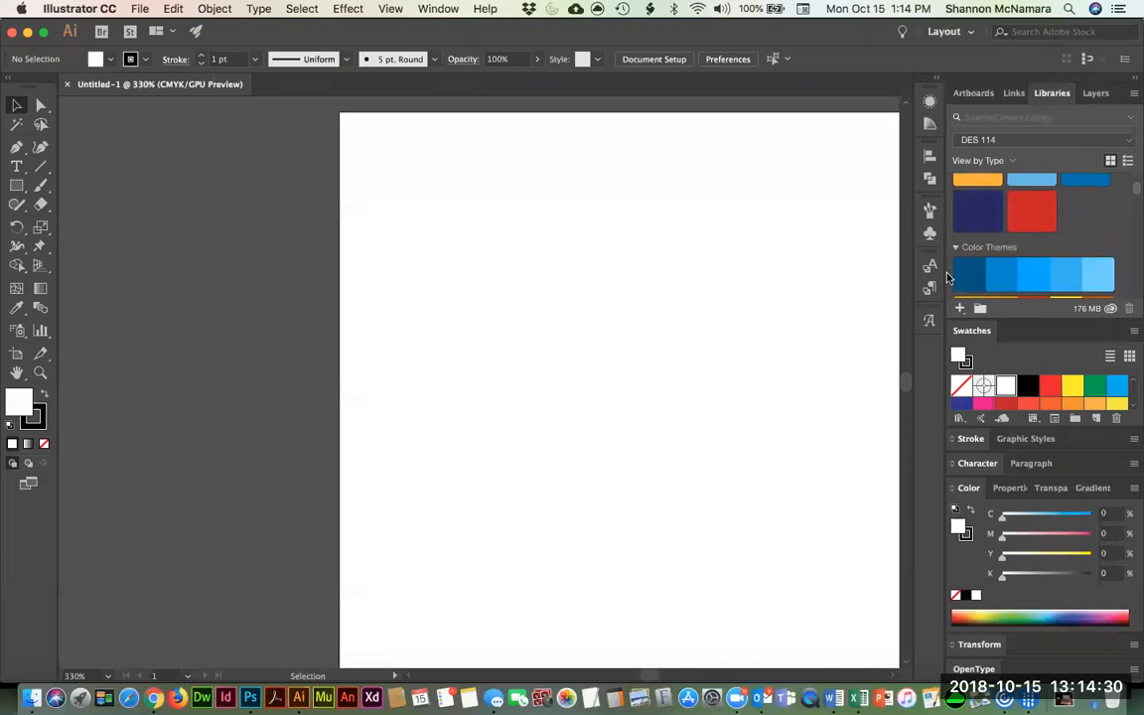
pyautogui.press('super+Tab')
pyautogui.scroll(-5, 583, 519)
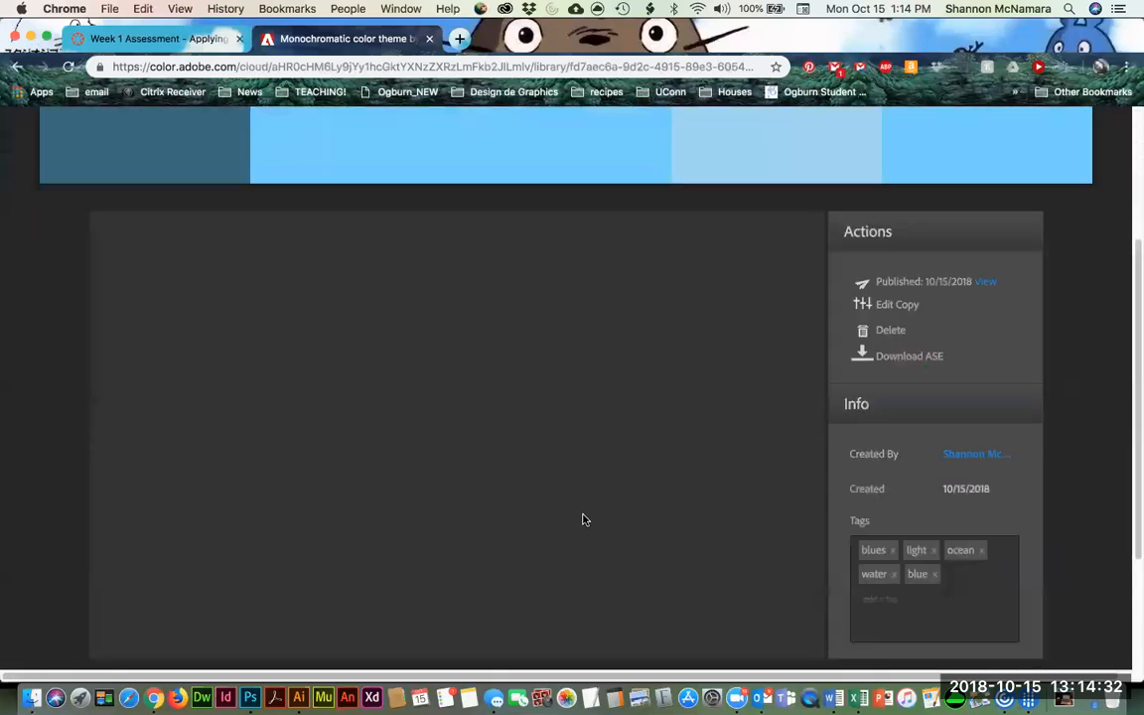
pyautogui.scroll(-3, 583, 519)
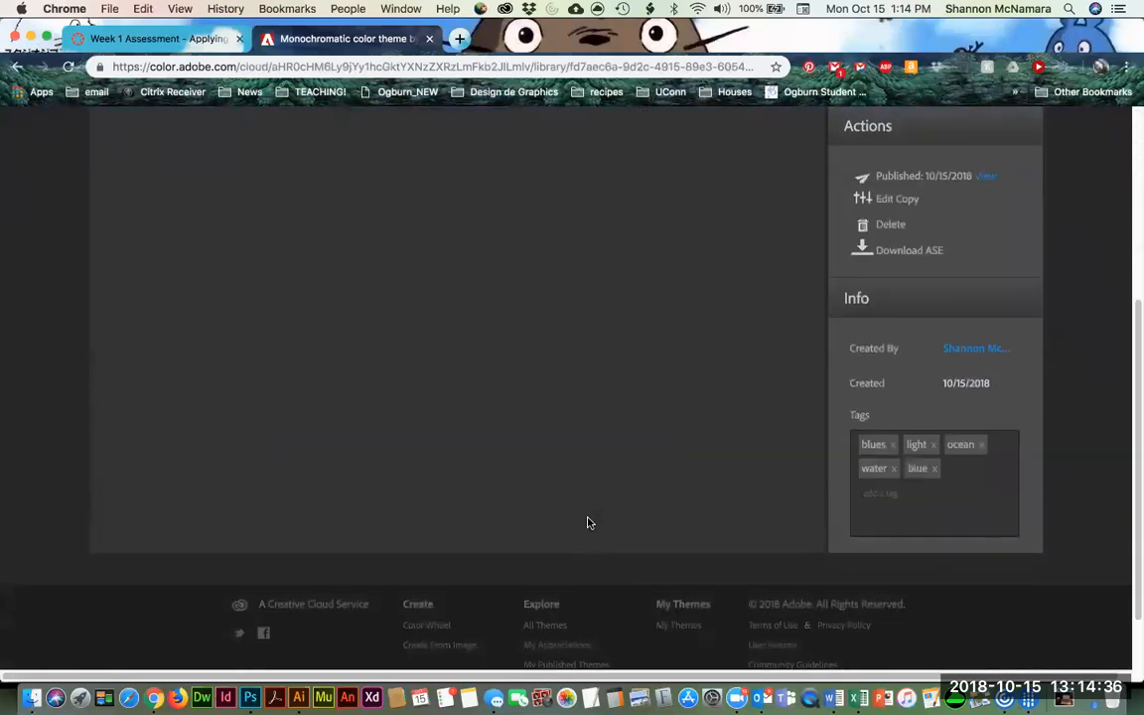
pyautogui.scroll(8, 587, 524)
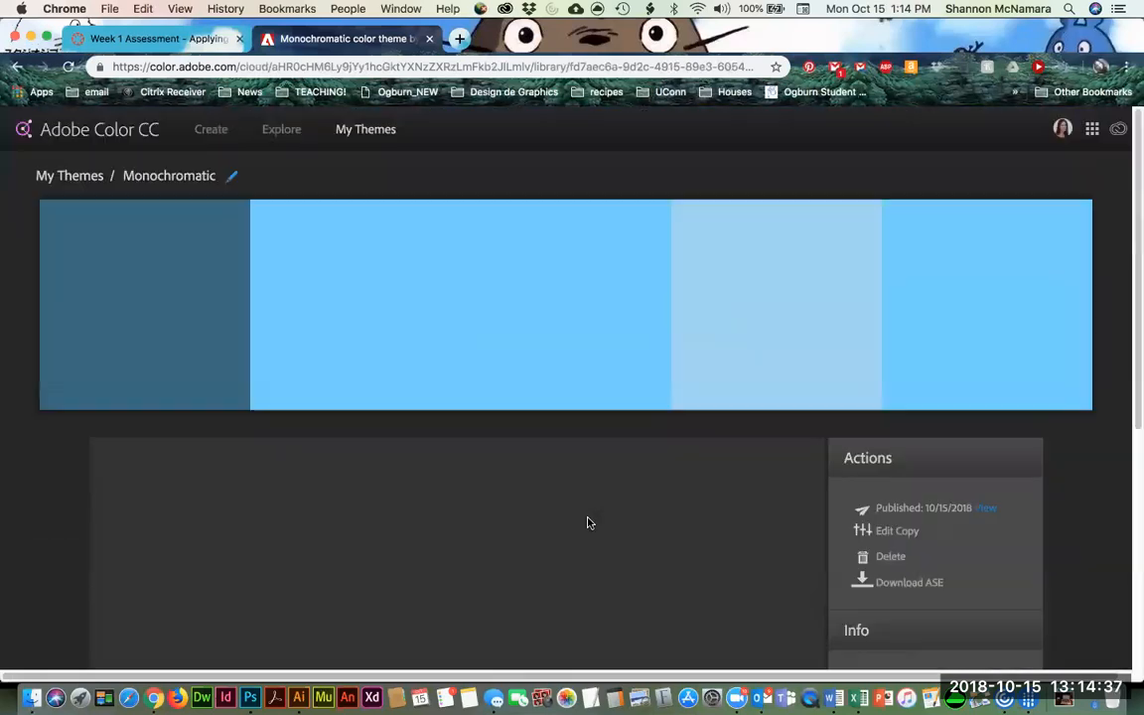
pyautogui.click(119, 133)
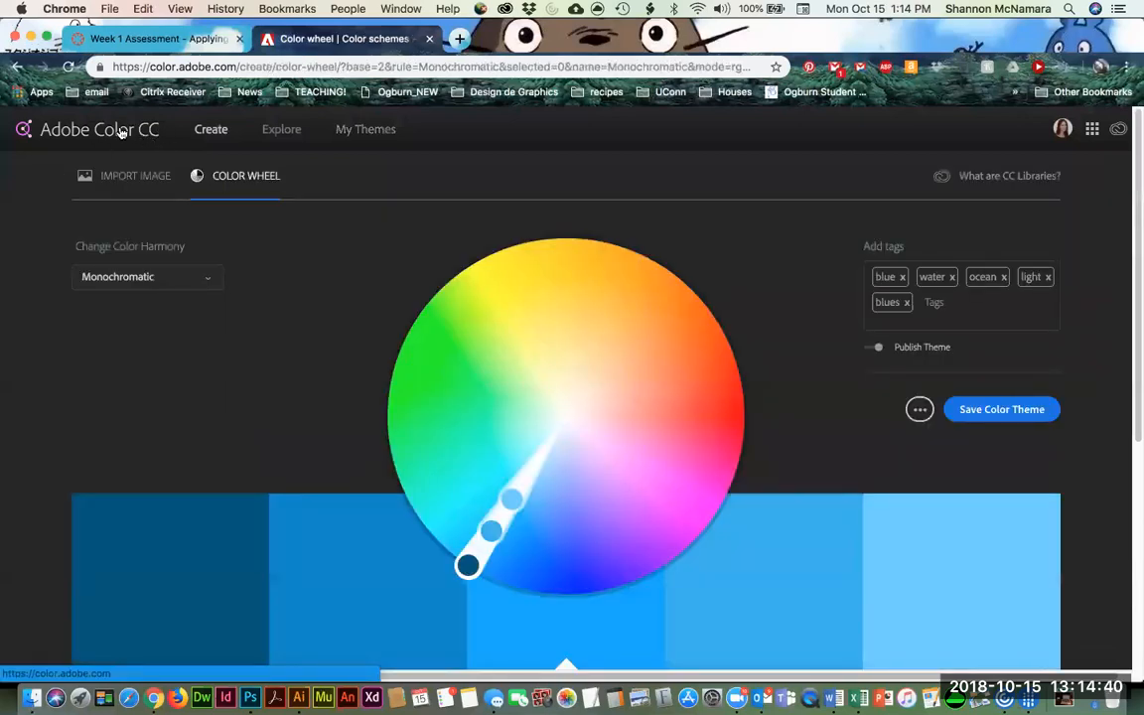
# Switch to Illustrator and draw an upright rectangle on the artboard with a white fill and no stroke.
pyautogui.press('super+Tab')
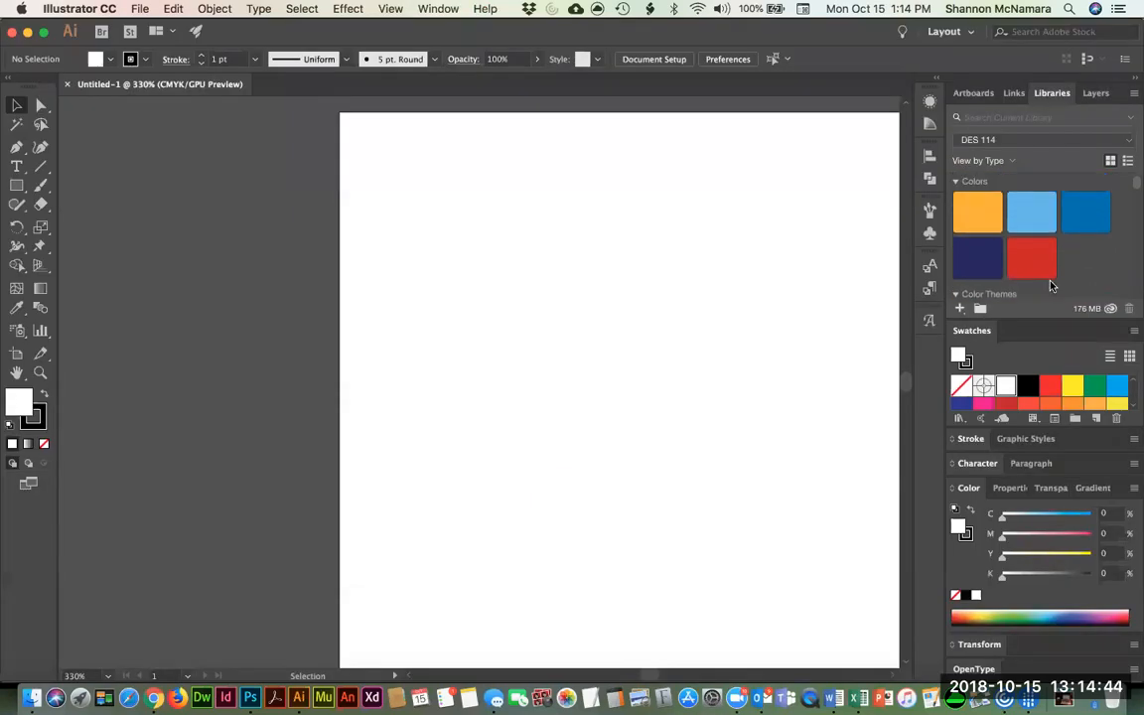
pyautogui.scroll(-2, 1049, 268)
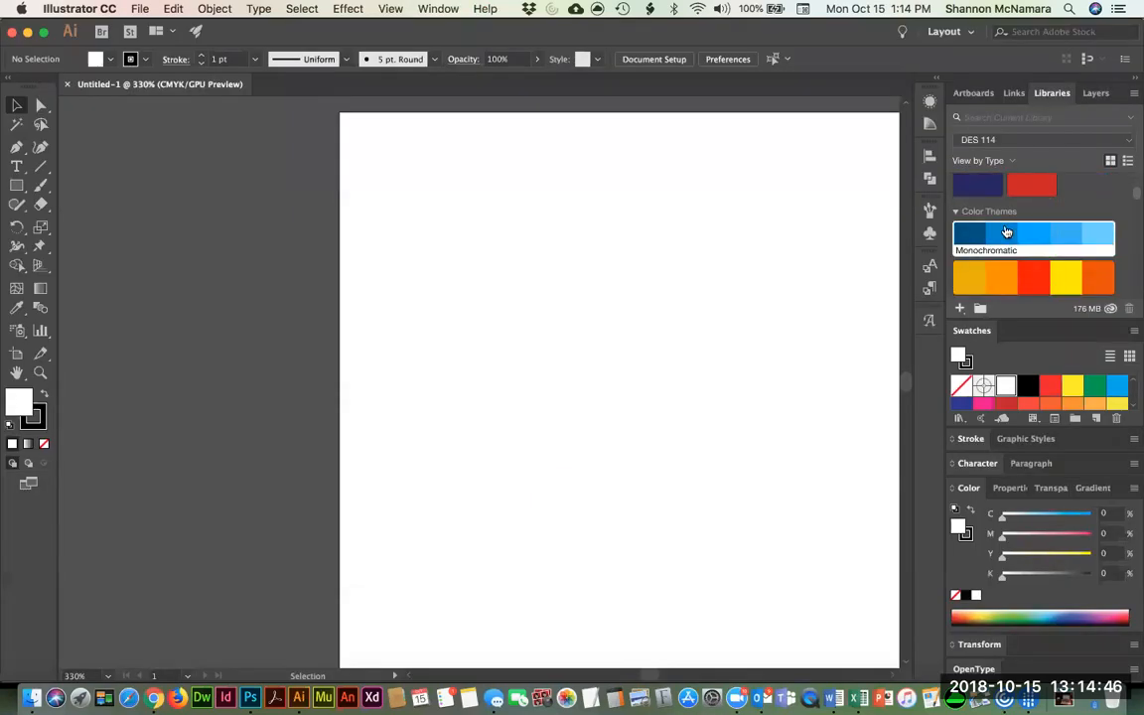
pyautogui.scroll(-1, 1033, 249)
pyautogui.click(17, 186)
pyautogui.moveTo(511, 192); pyautogui.dragTo(712, 483)
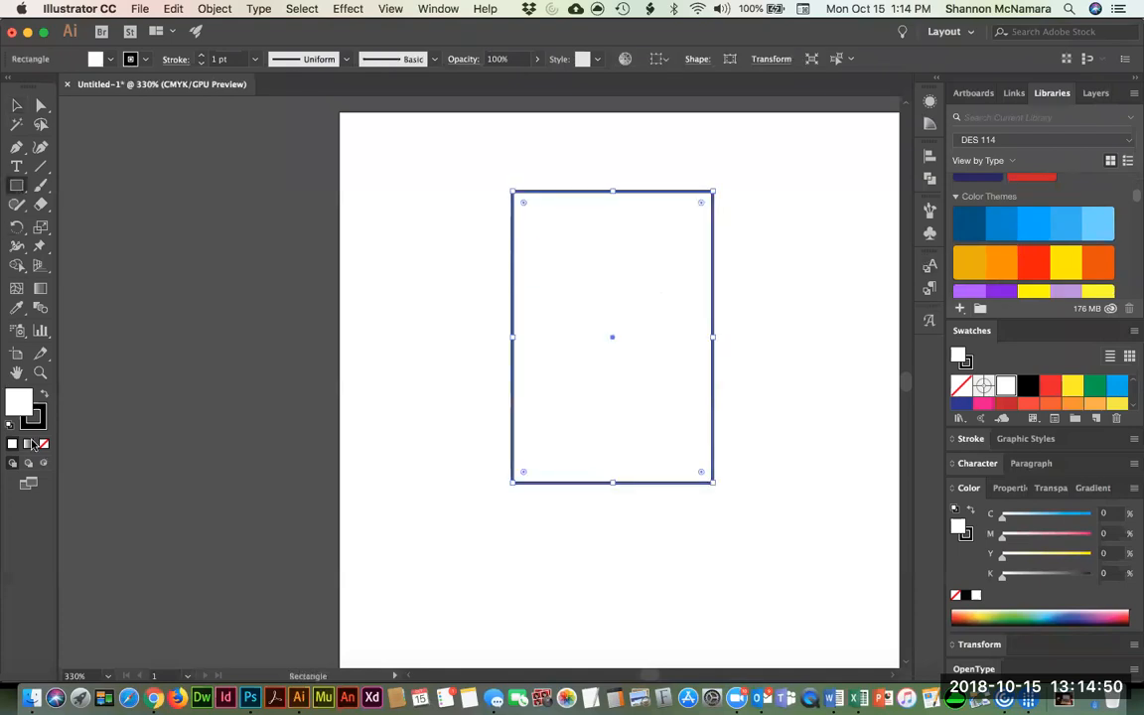
pyautogui.click(35, 417)
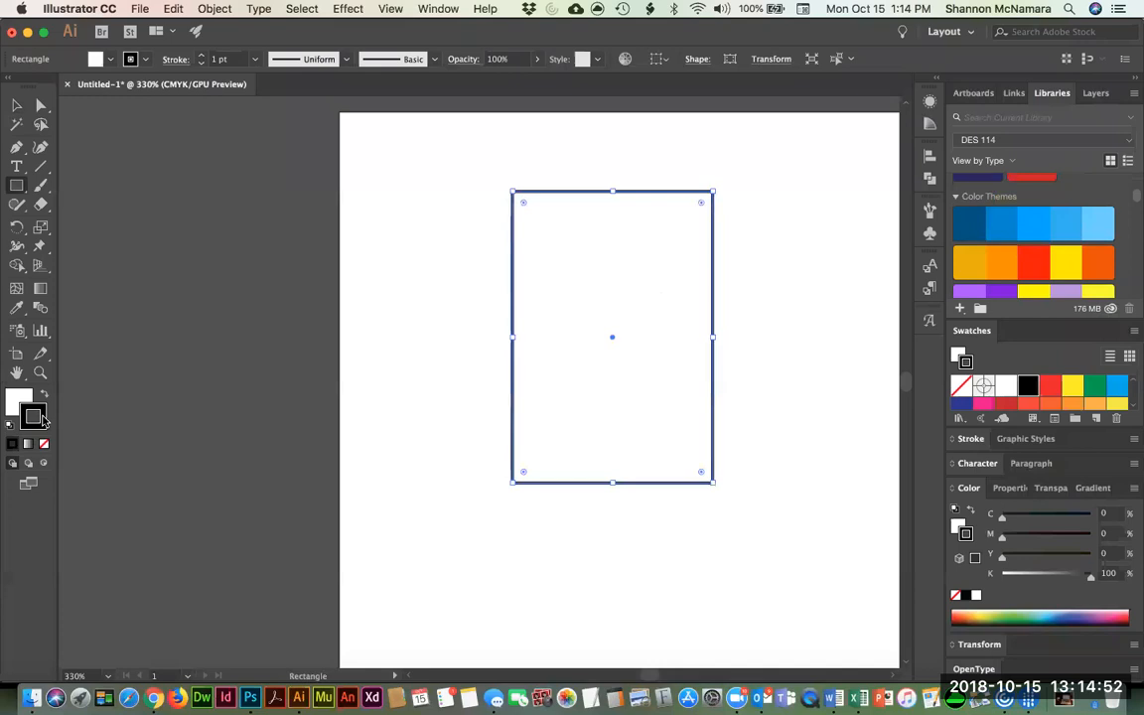
pyautogui.click(42, 444)
pyautogui.click(16, 402)
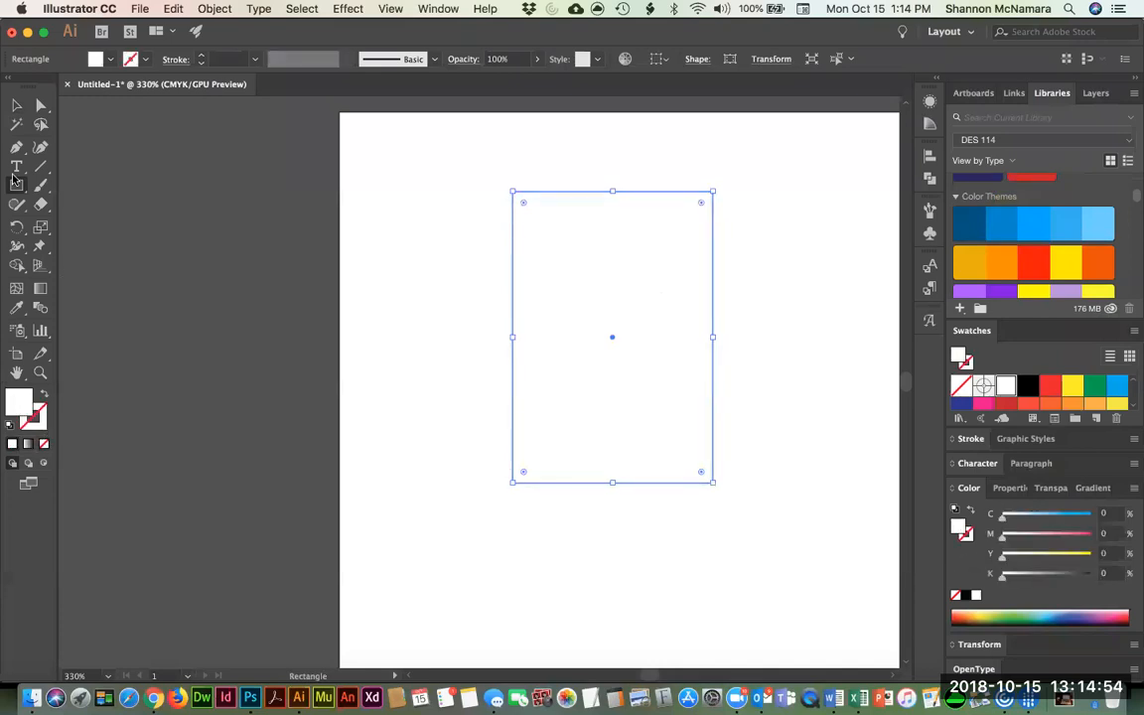
# Fill the rectangle with the lightest blue of the Monochromatic theme in the DES 114 library.
pyautogui.click(1008, 223)
pyautogui.click(1072, 222)
pyautogui.click(1100, 220)
pyautogui.click(1101, 221)
pyautogui.press('v')
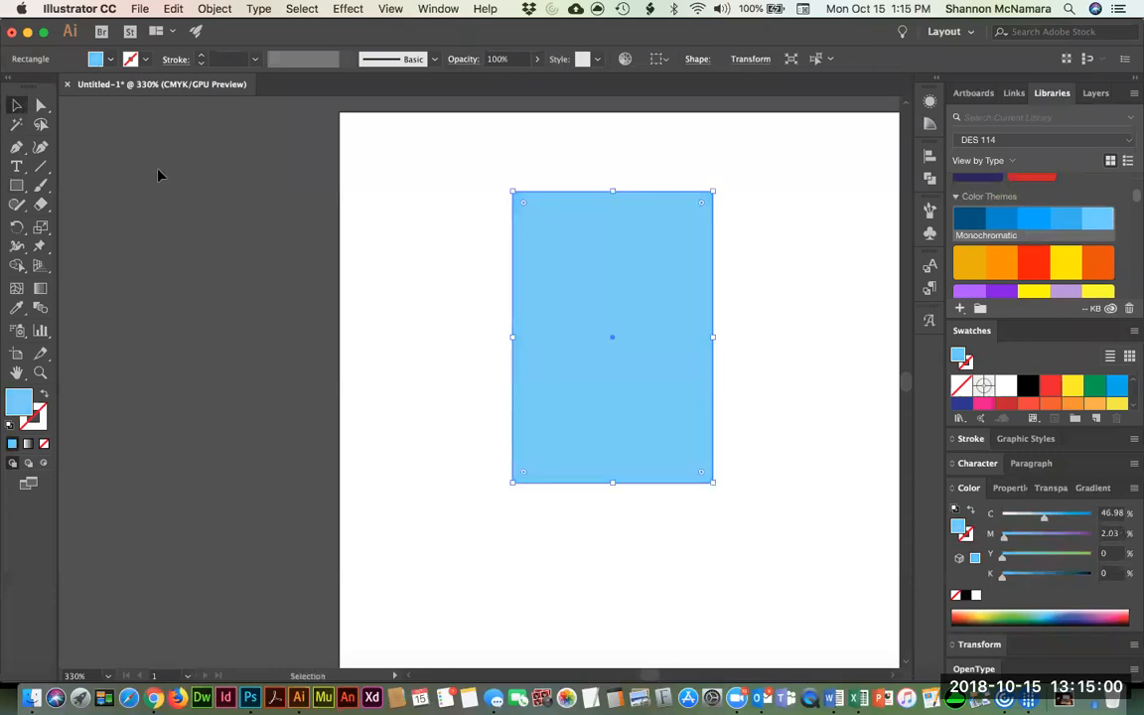
# Delete the blue rectangle and close the untitled document without saving it.
pyautogui.click(637, 183)
pyautogui.moveTo(614, 282); pyautogui.dragTo(614, 290)
pyautogui.press('Delete')
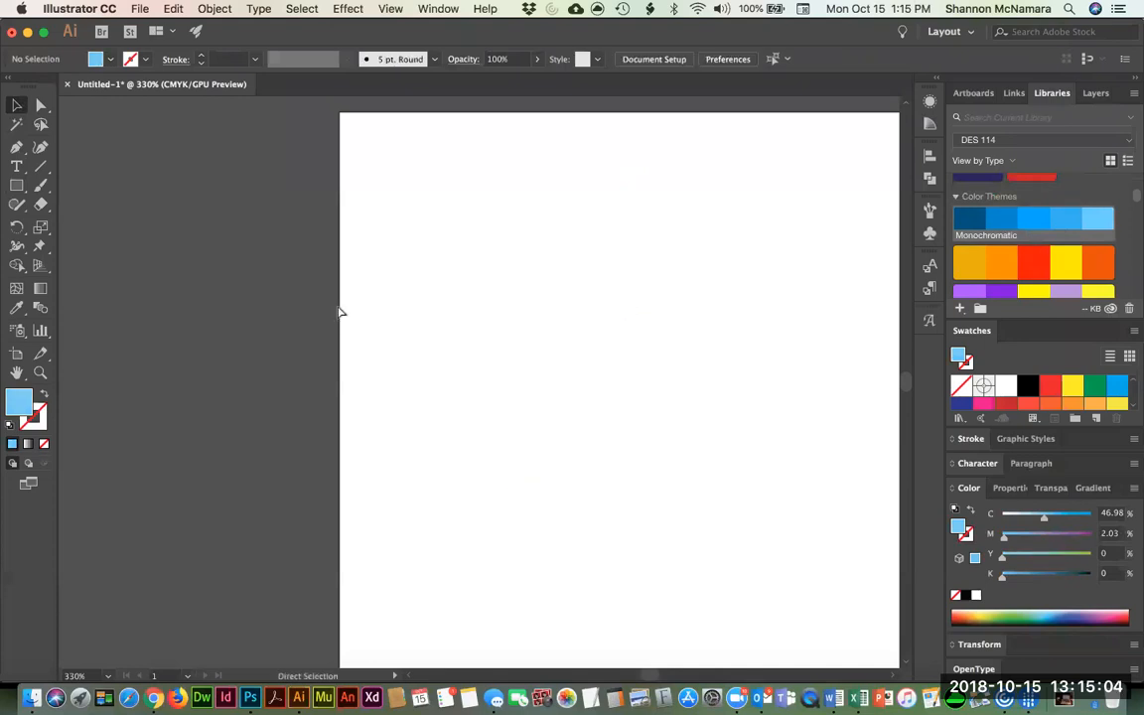
pyautogui.press('super+w')
pyautogui.click(588, 389)
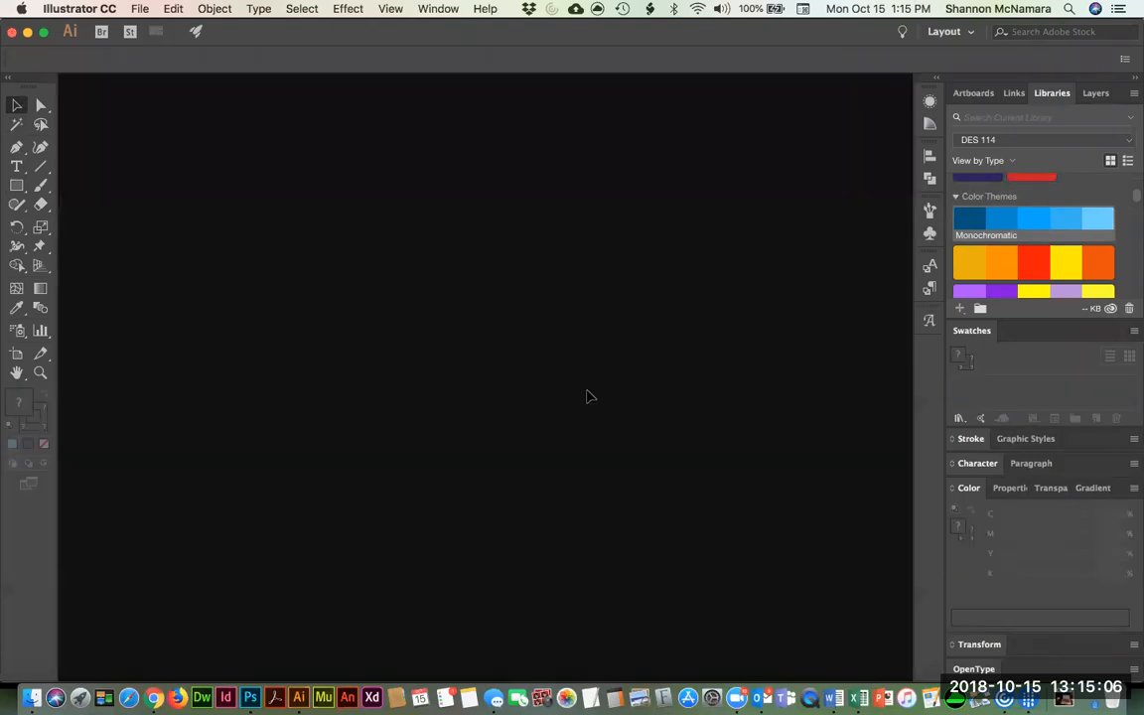
# Switch to the Week 1 Assessment page in Chrome and go back to the preceding course item, the Color Wheel assignment.
pyautogui.press('super+Tab')
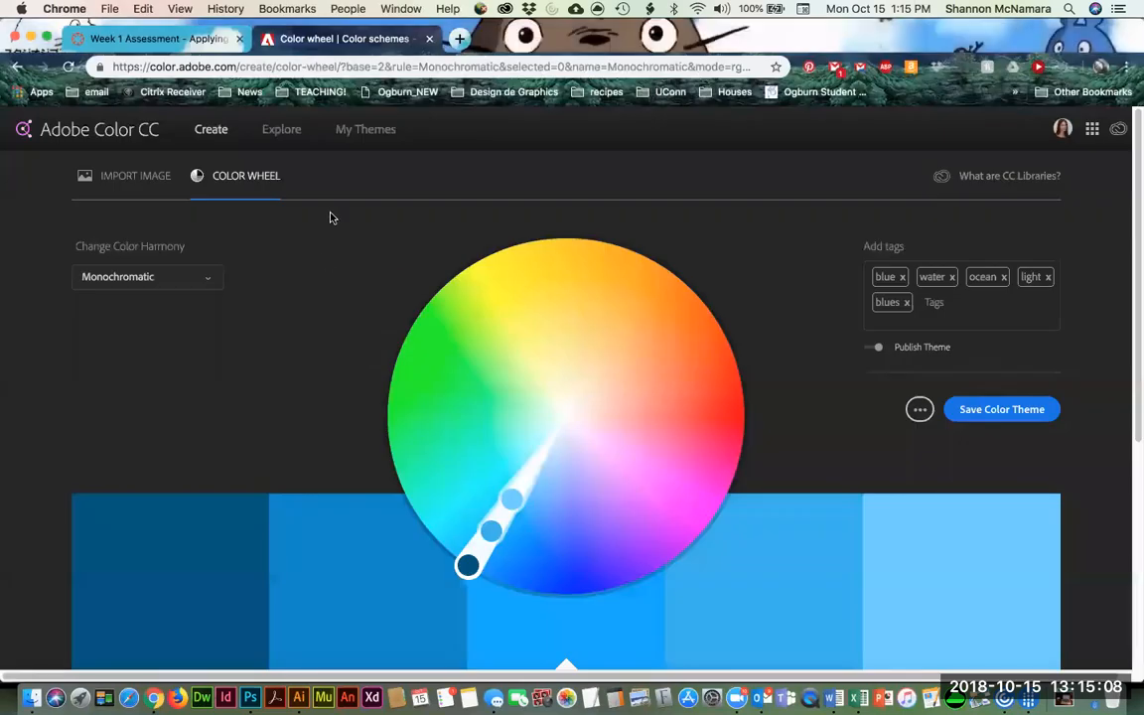
pyautogui.click(159, 37)
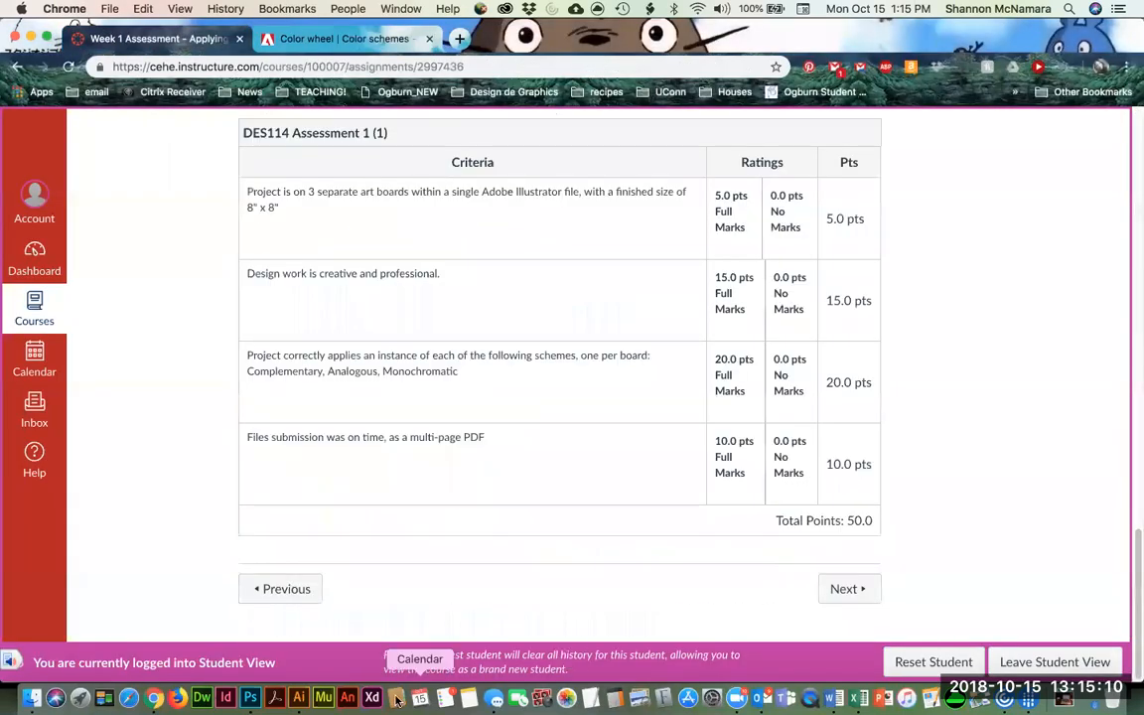
pyautogui.click(294, 591)
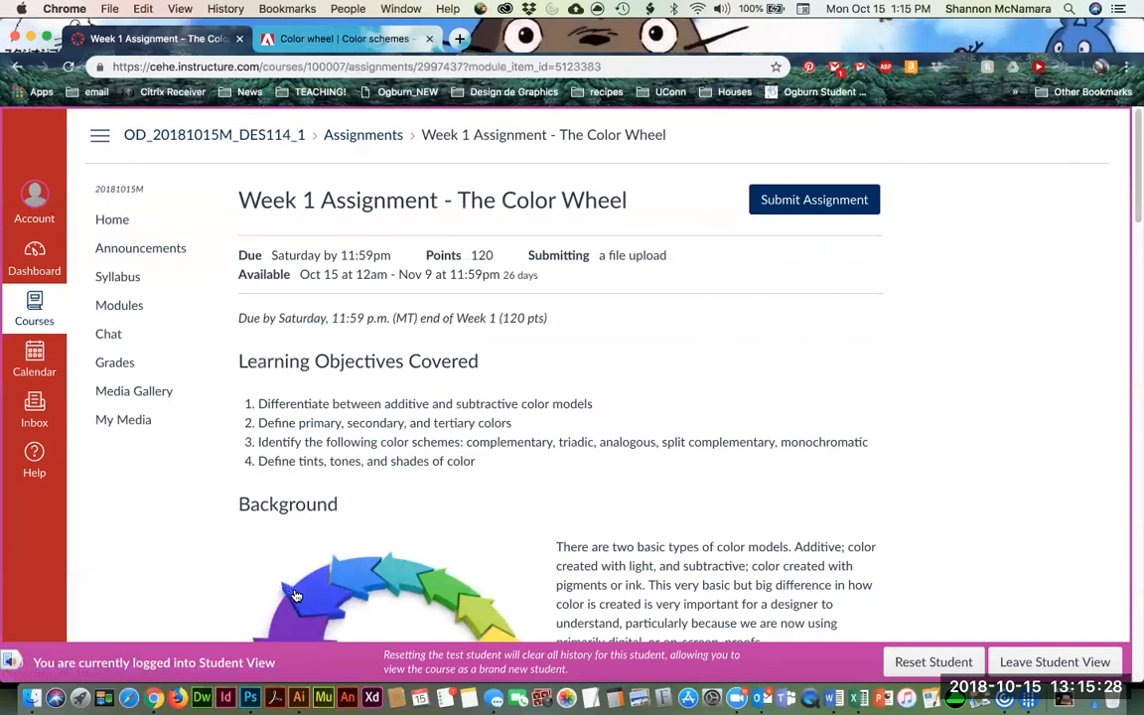
# Read the Background section of the Color Wheel assignment on additive and subtractive colors and the start of the color wheel section.
pyautogui.scroll(-5, 906, 416)
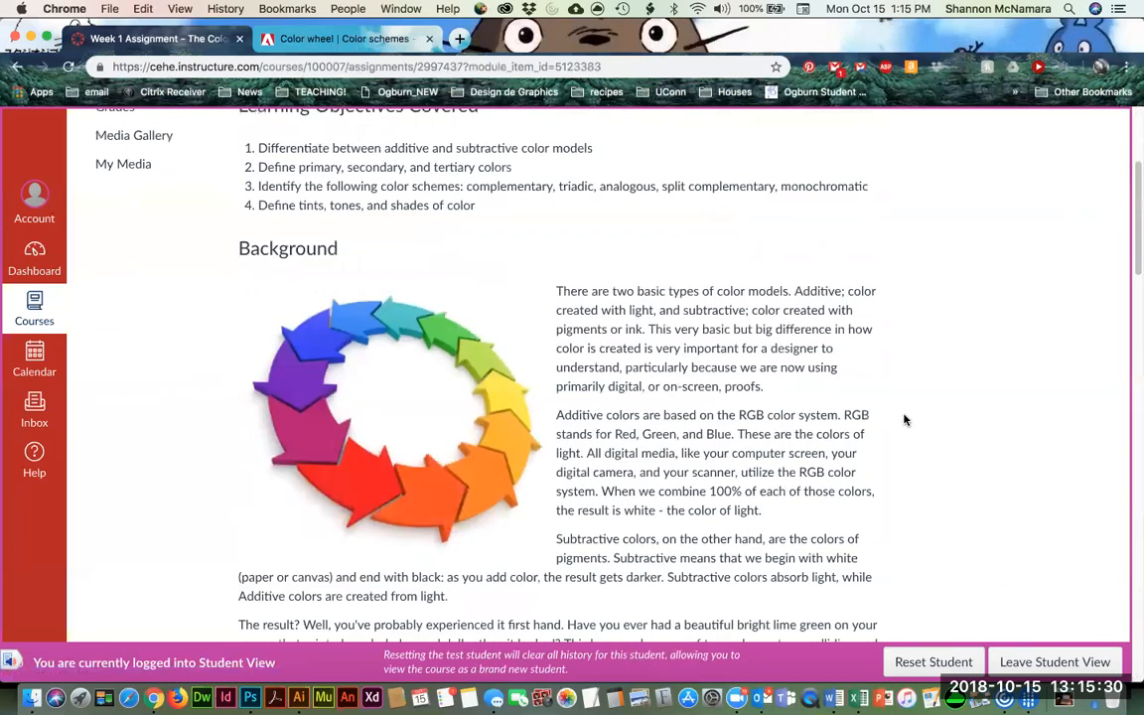
pyautogui.scroll(-1, 904, 419)
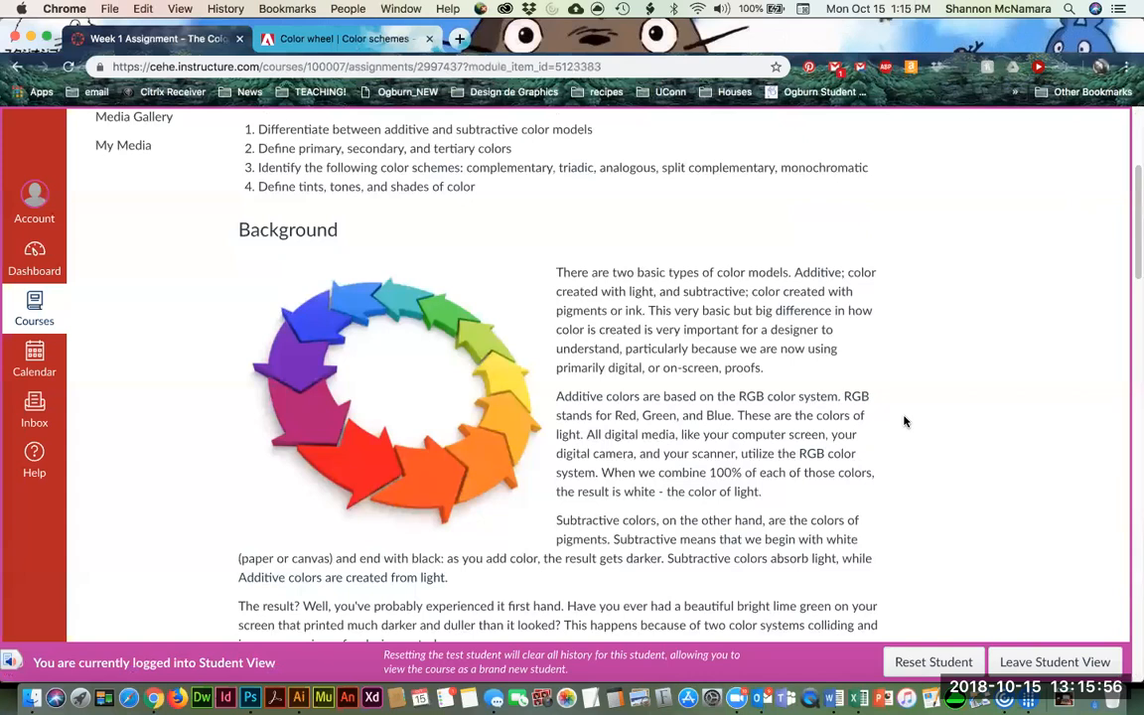
pyautogui.scroll(-2, 894, 422)
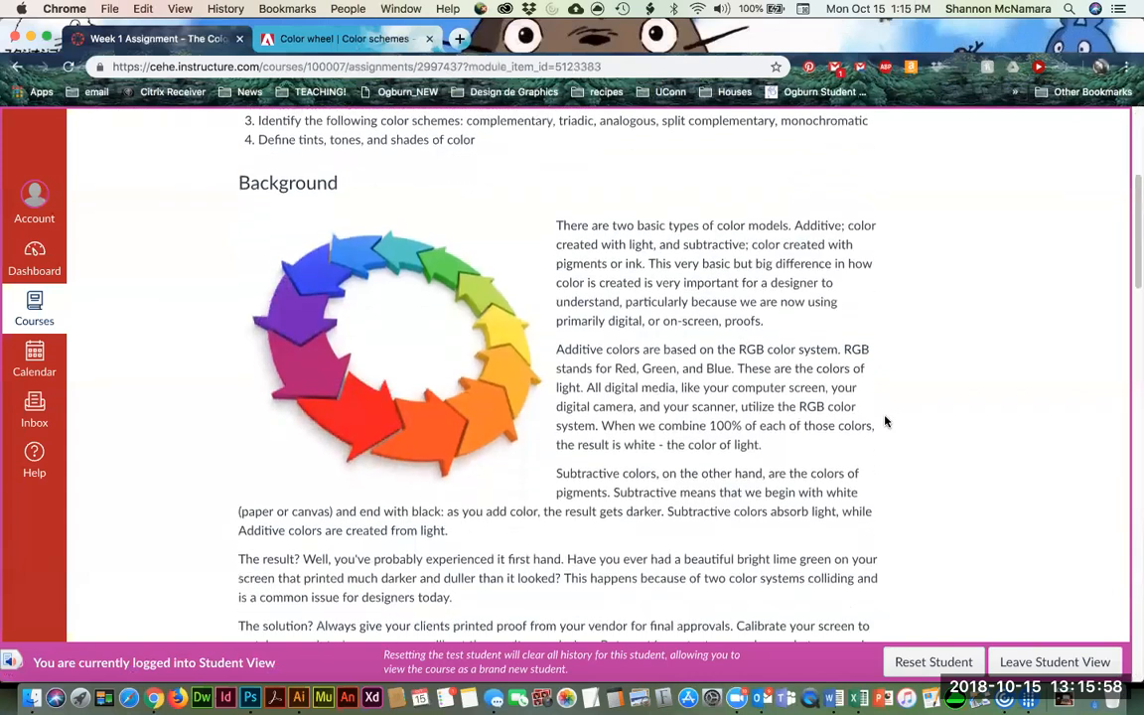
pyautogui.scroll(-2, 886, 422)
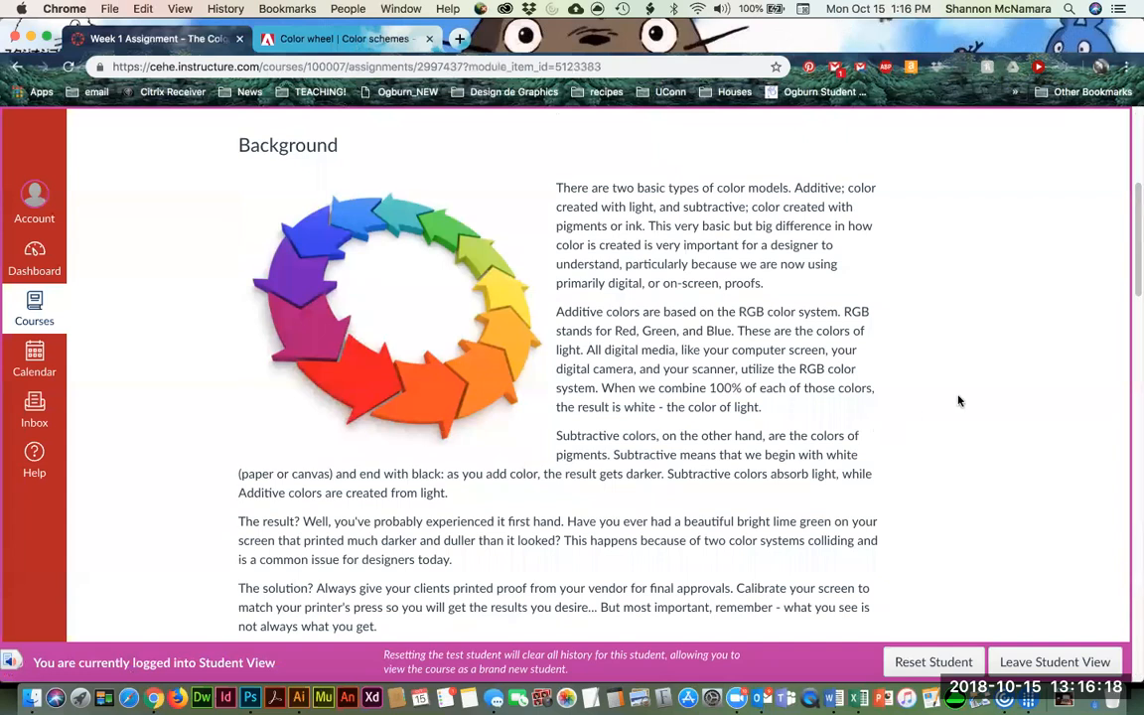
pyautogui.scroll(-2, 939, 437)
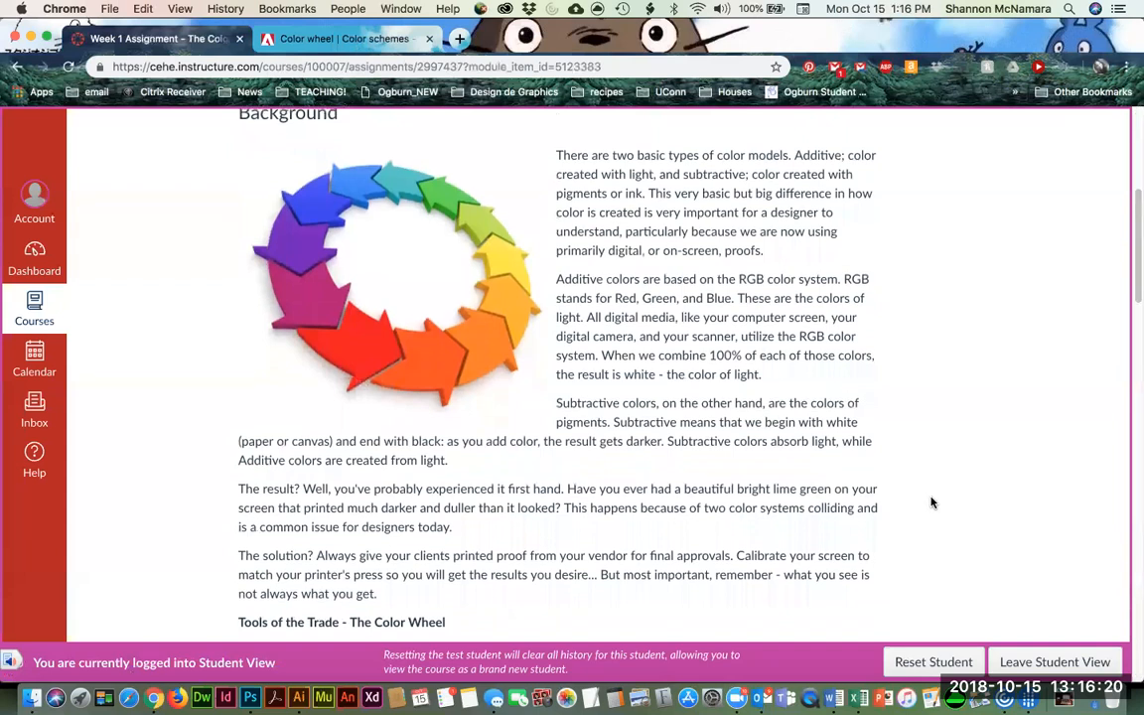
pyautogui.scroll(-1, 932, 502)
pyautogui.scroll(-1, 933, 508)
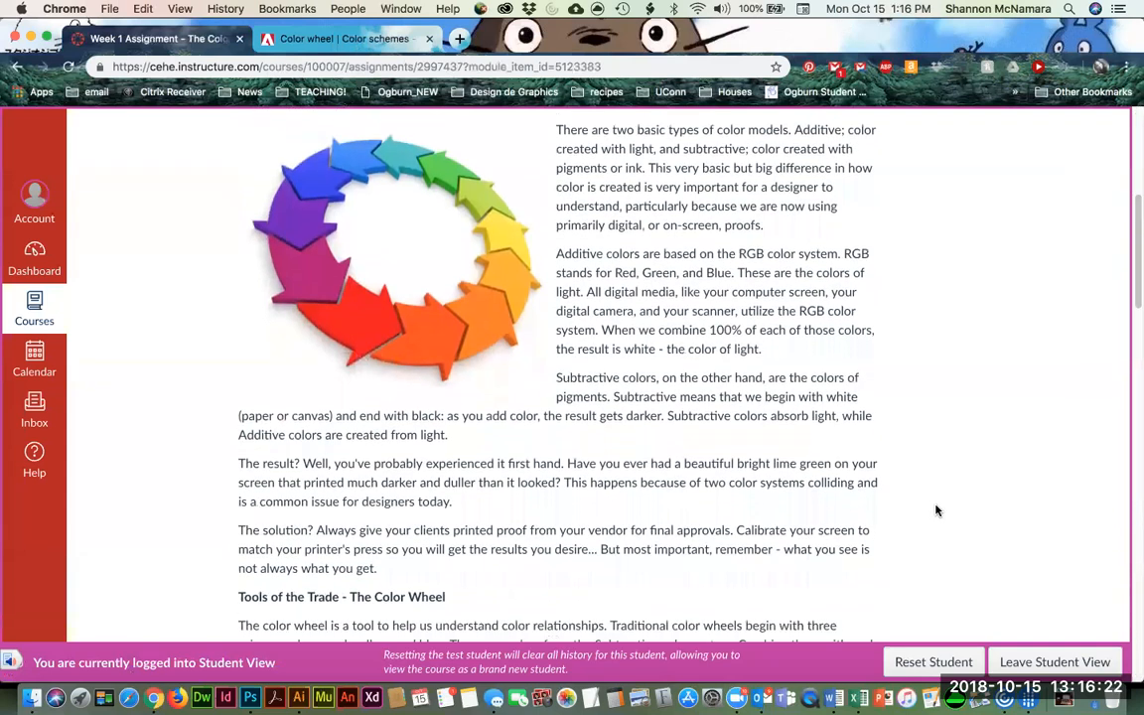
pyautogui.scroll(-1, 940, 512)
pyautogui.scroll(-1, 939, 513)
pyautogui.scroll(-1, 939, 515)
pyautogui.scroll(-1, 940, 517)
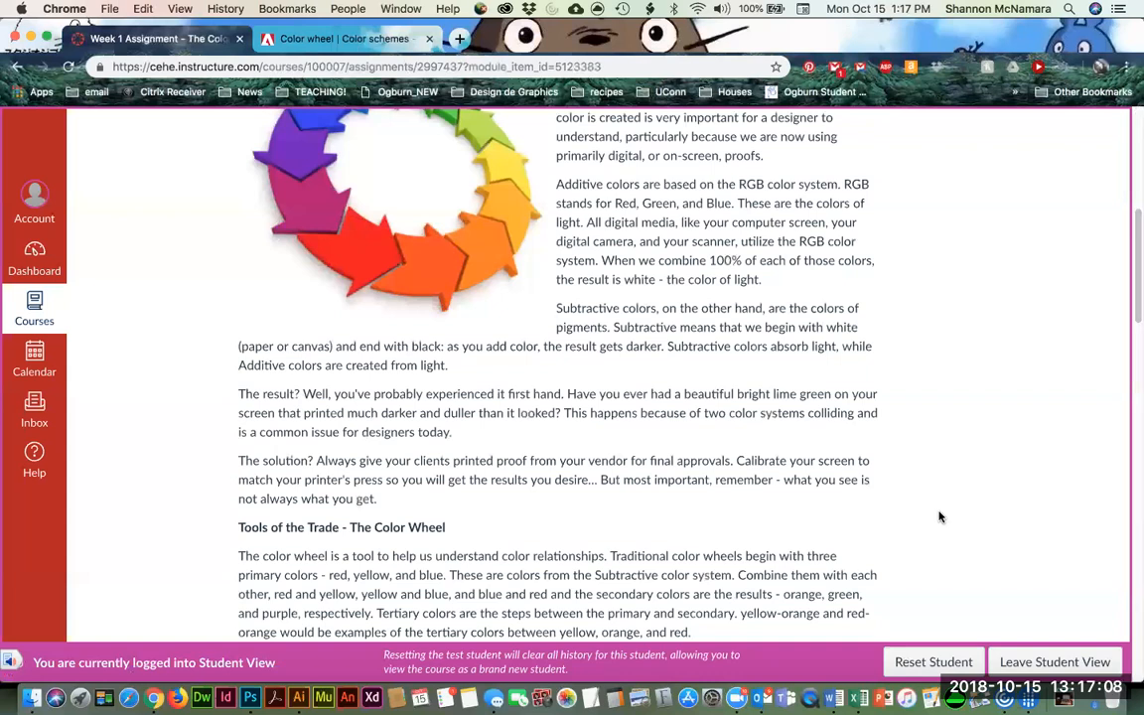
# Switch to Photoshop, create a 7 × 5 inch, 72 ppi RGB document with transparent background and fit it on screen.
pyautogui.click(251, 698)
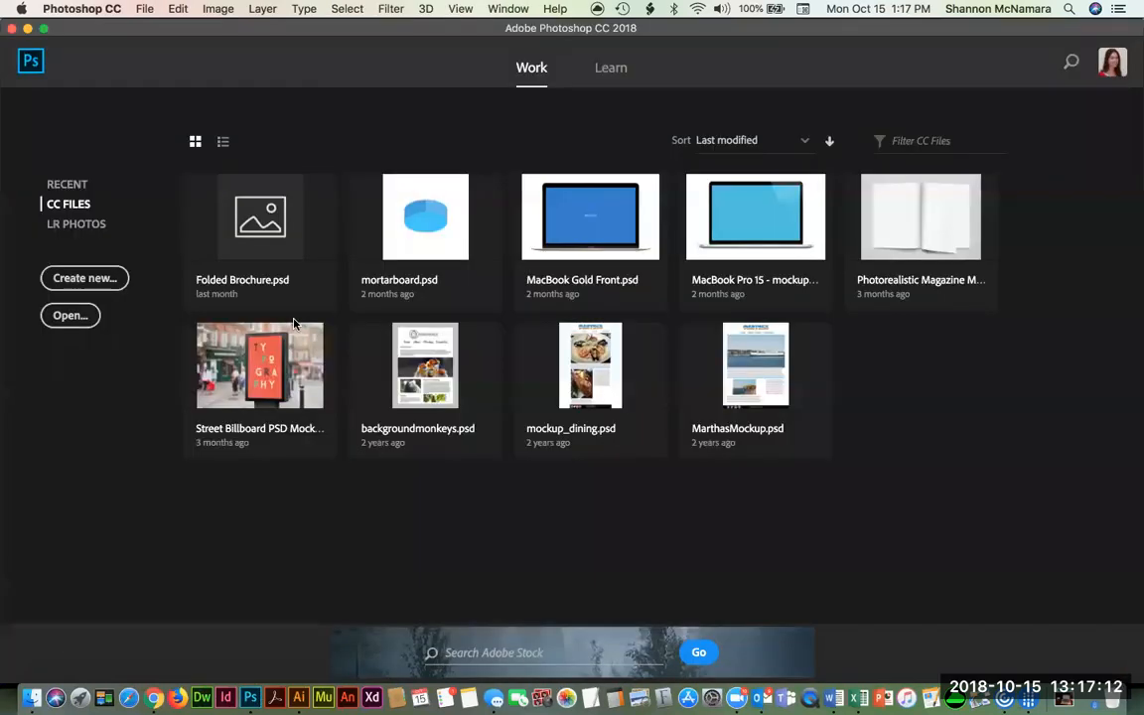
pyautogui.press('super+n')
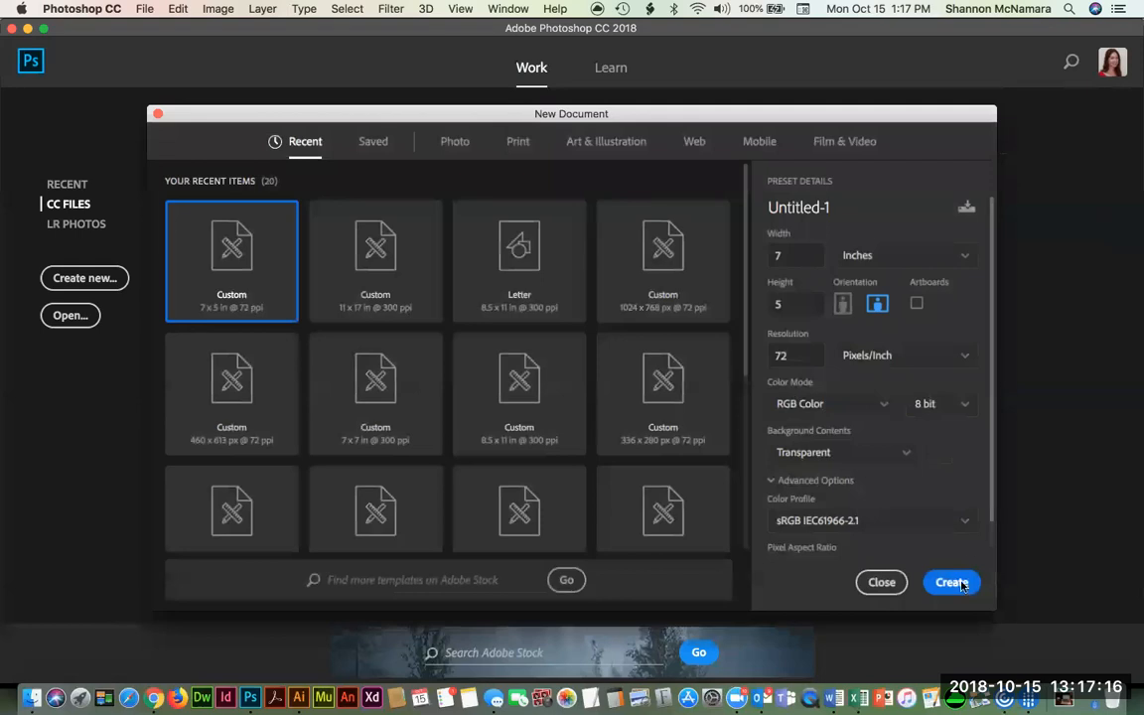
pyautogui.click(951, 583)
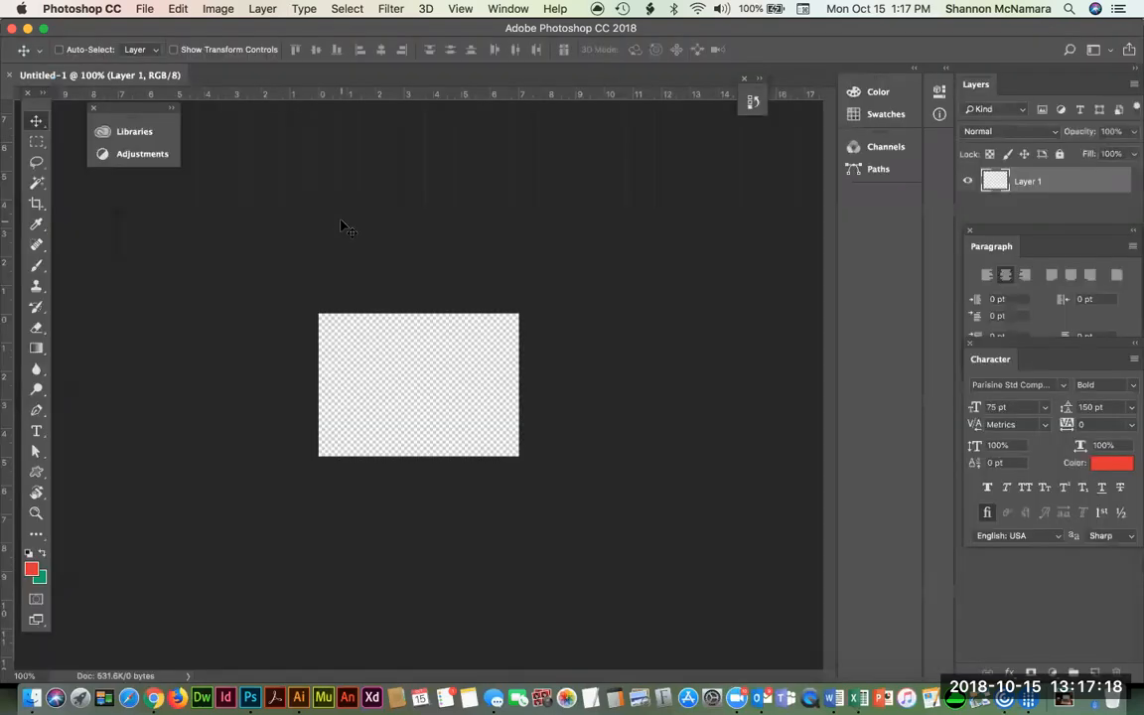
pyautogui.press('super+plus')
pyautogui.press('super+0')
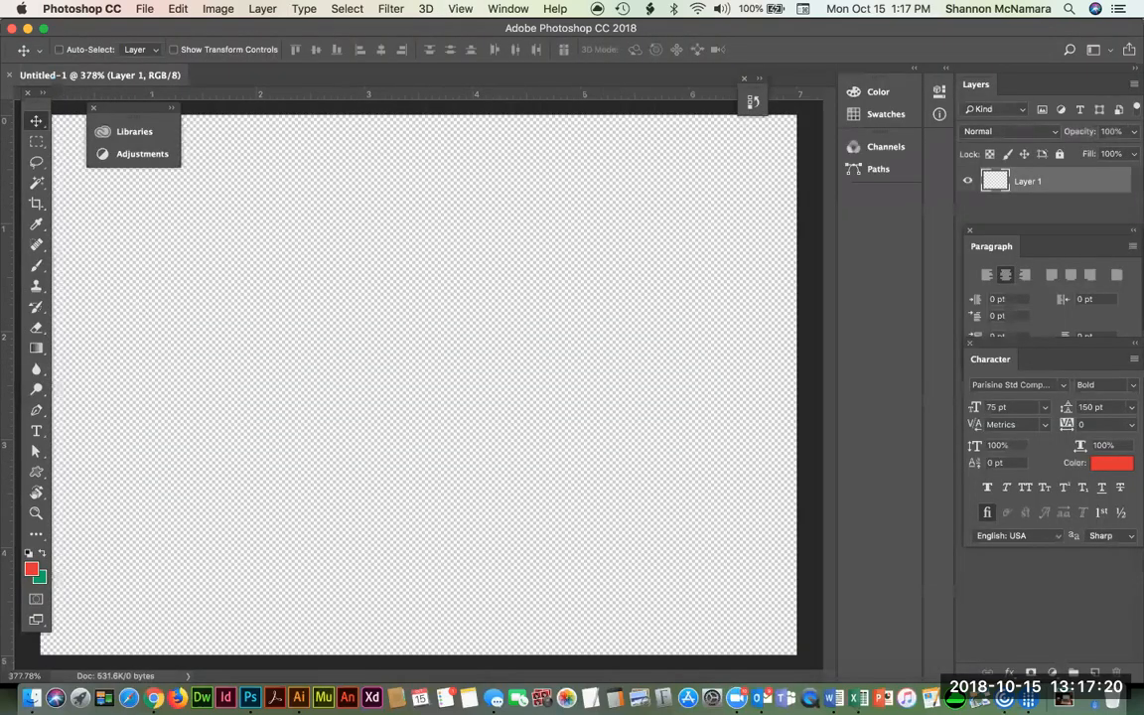
# Set the foreground color to pure green (R 0, G 255, B 0) and fill the empty layer with it at 100% opacity.
pyautogui.click(31, 568)
pyautogui.click(823, 227)
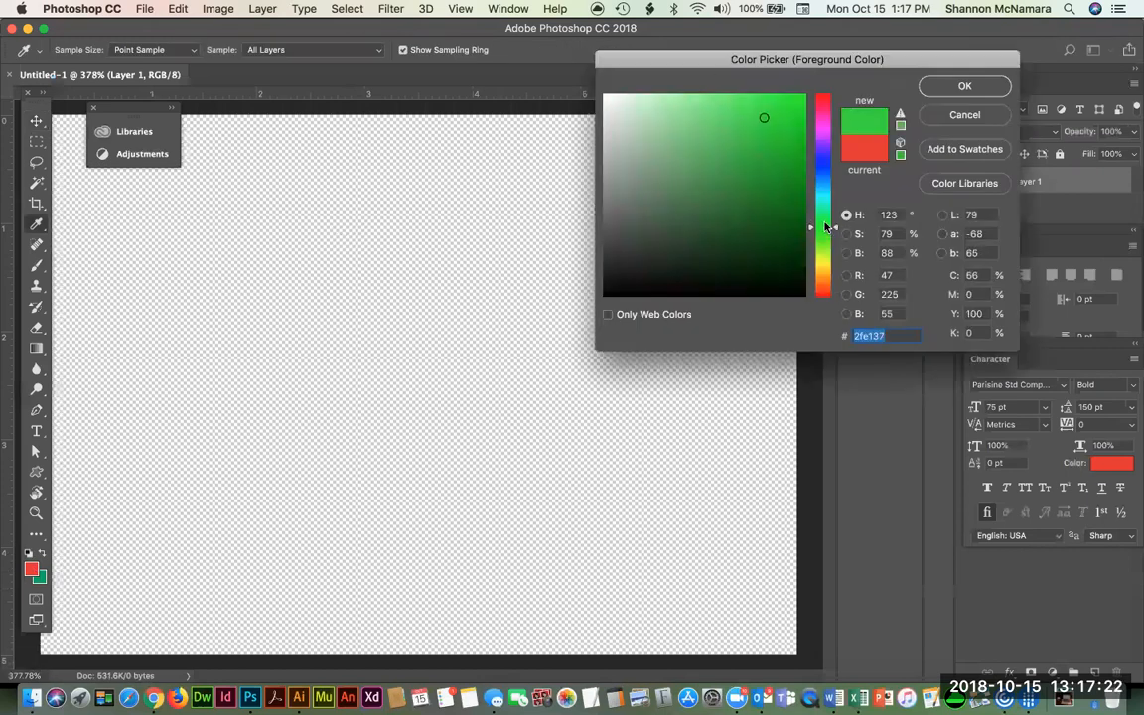
pyautogui.click(797, 92)
pyautogui.moveTo(796, 92); pyautogui.dragTo(806, 97)
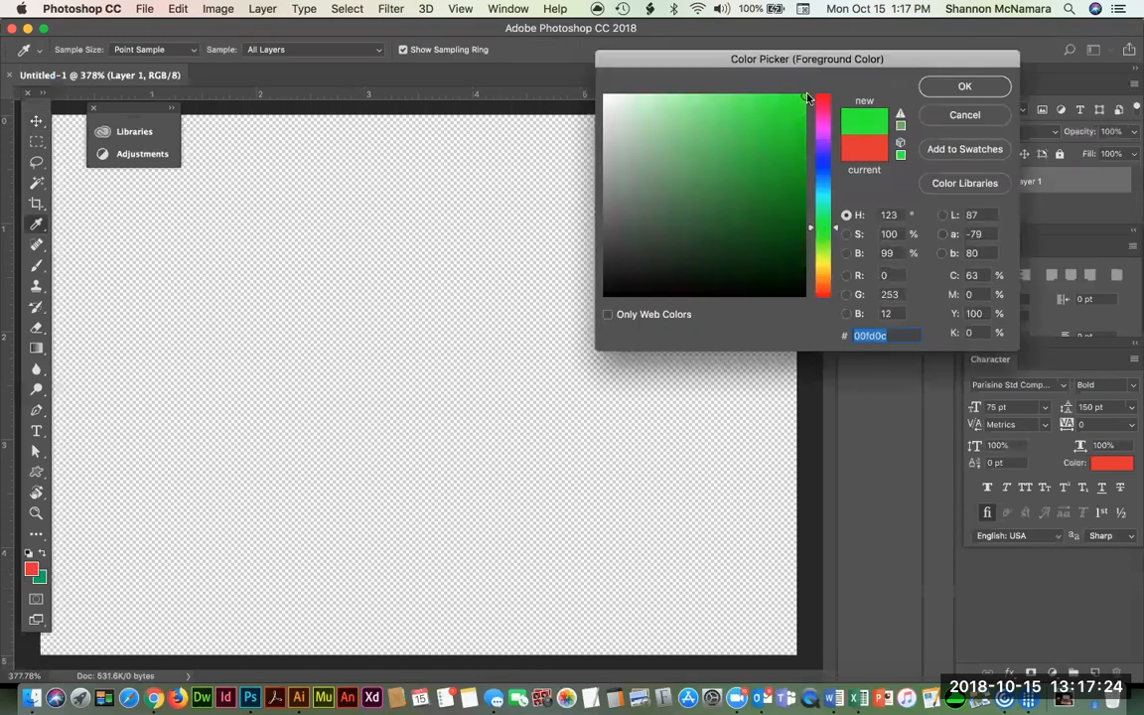
pyautogui.moveTo(900, 294); pyautogui.dragTo(830, 297)
pyautogui.write('255')
pyautogui.press('Tab')
pyautogui.write('0')
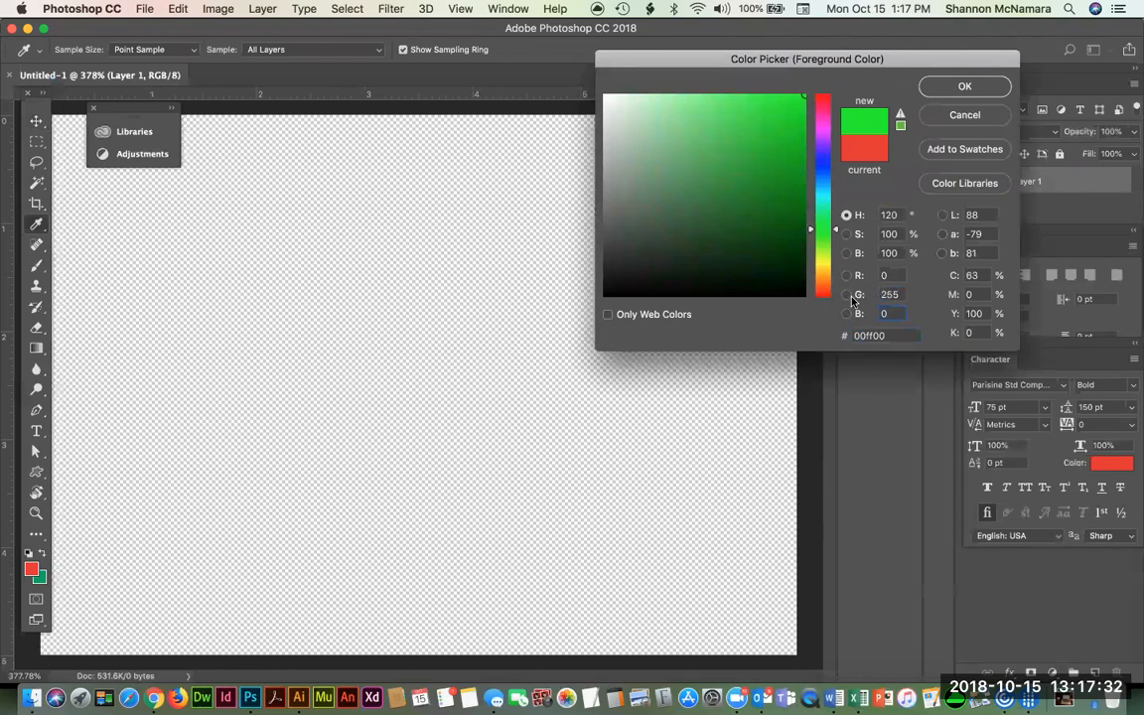
pyautogui.click(966, 88)
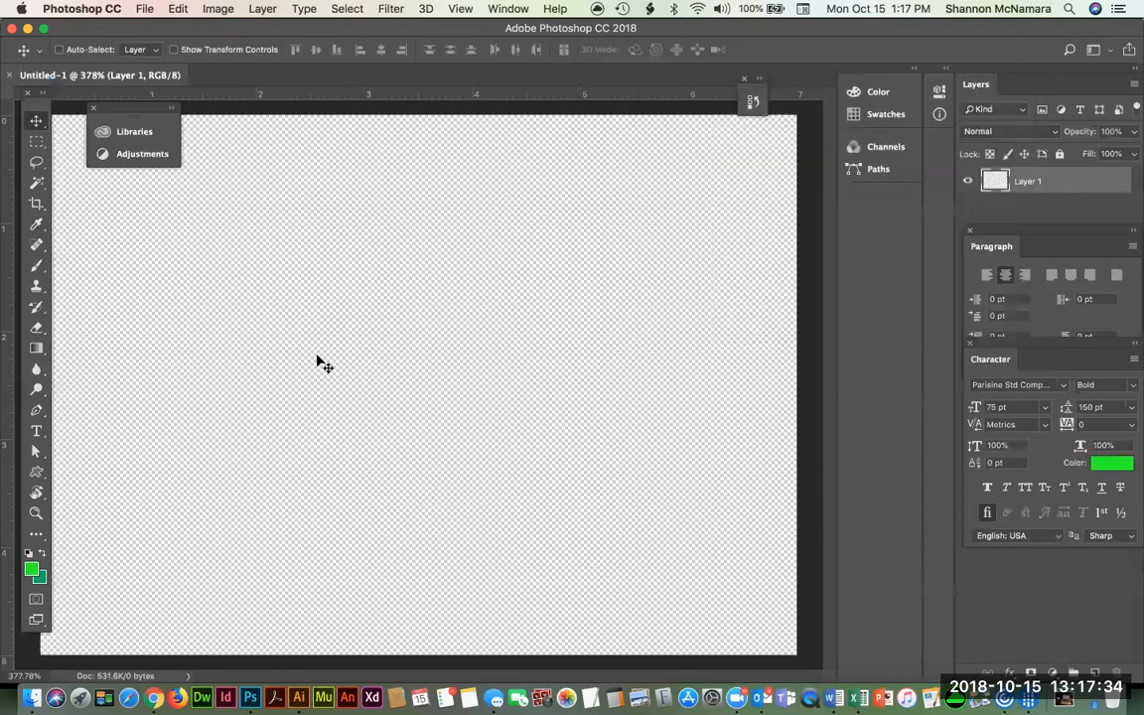
pyautogui.hotkey('shift', 'F5')
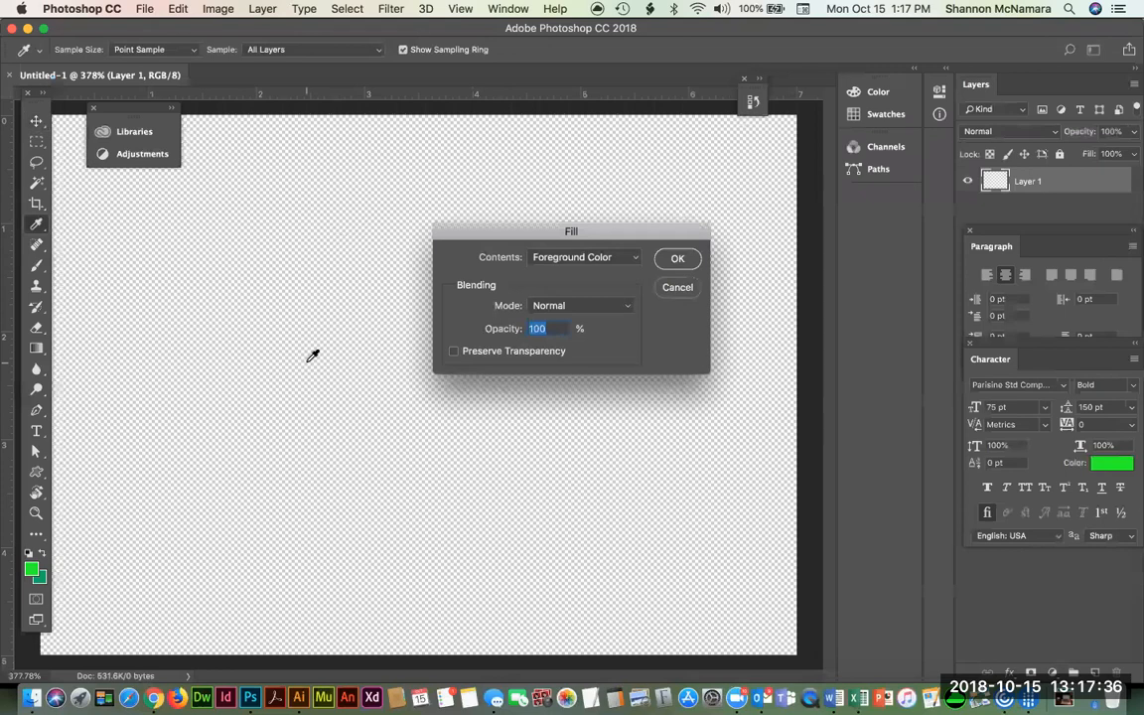
pyautogui.click(677, 259)
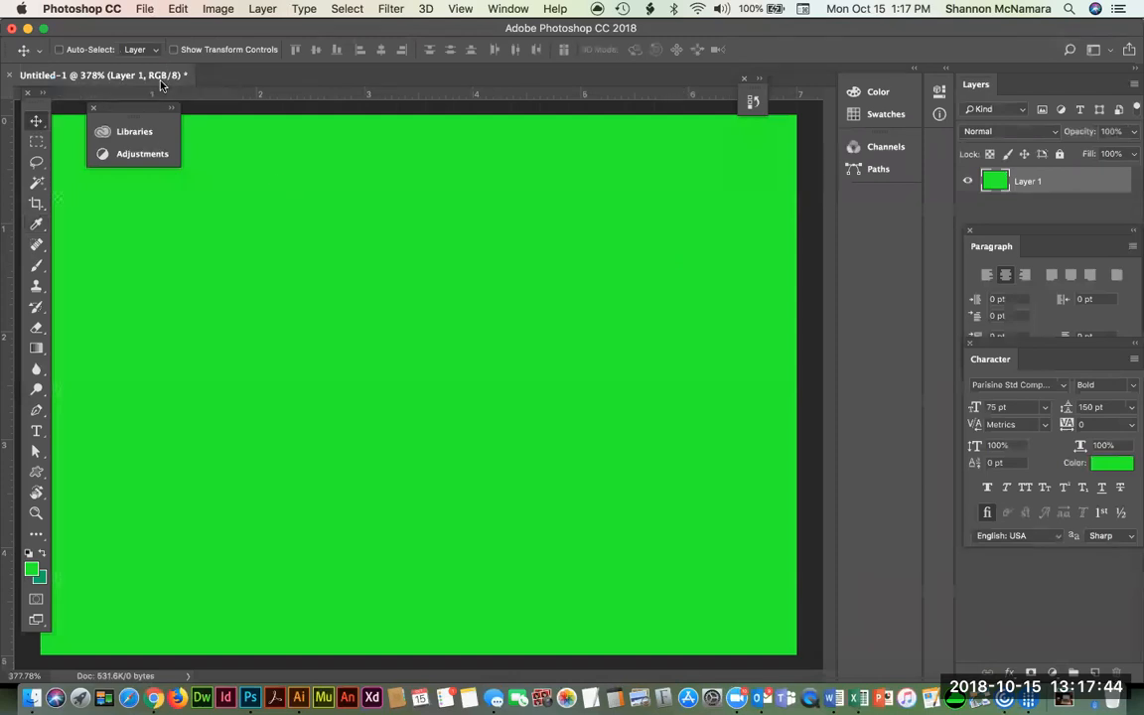
# Convert the green Photoshop document from RGB to CMYK Color mode and accept the conversion.
pyautogui.click(217, 9)
pyautogui.moveTo(215, 31)
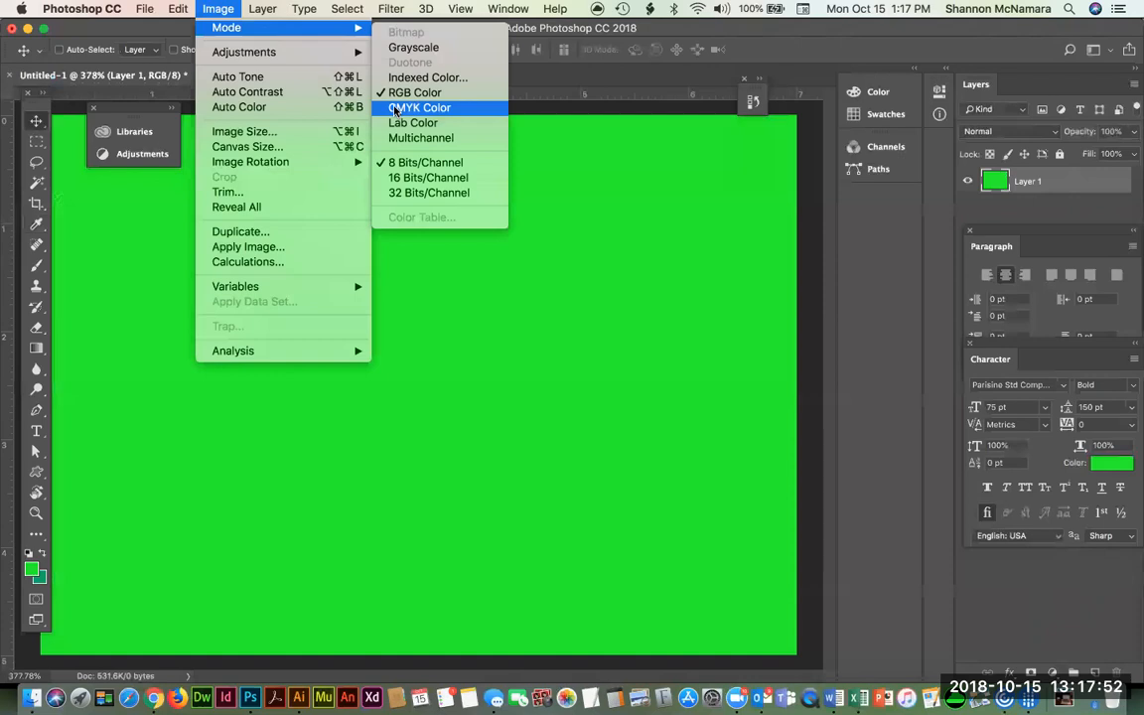
pyautogui.click(394, 109)
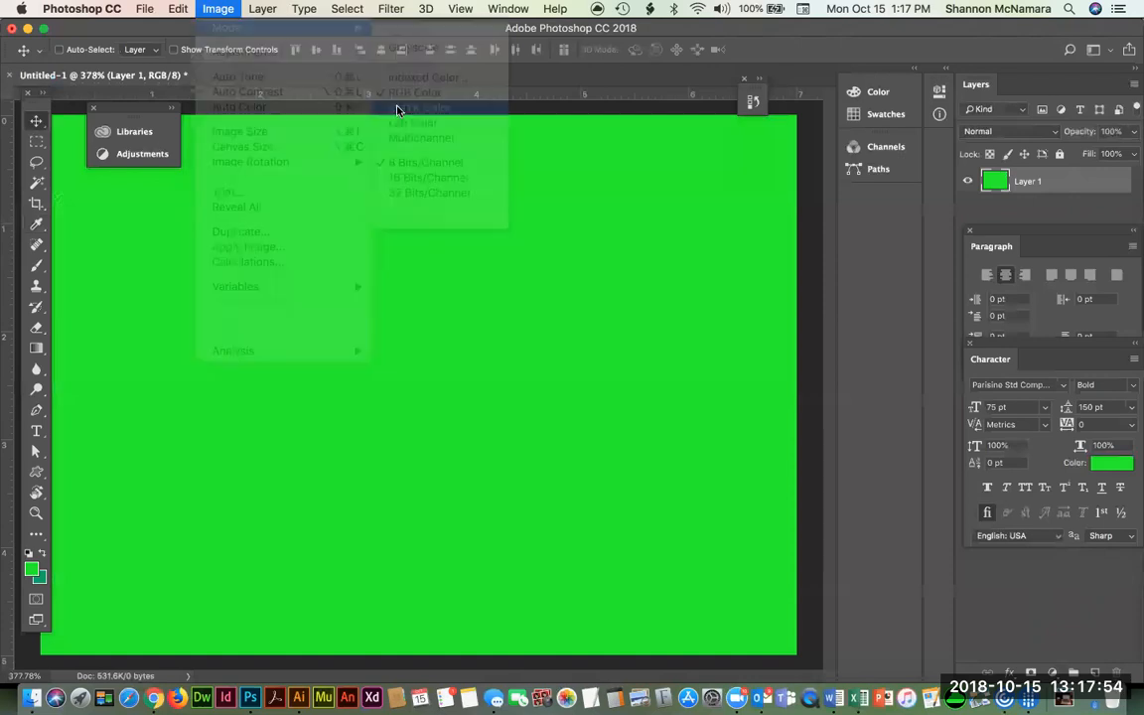
pyautogui.click(714, 288)
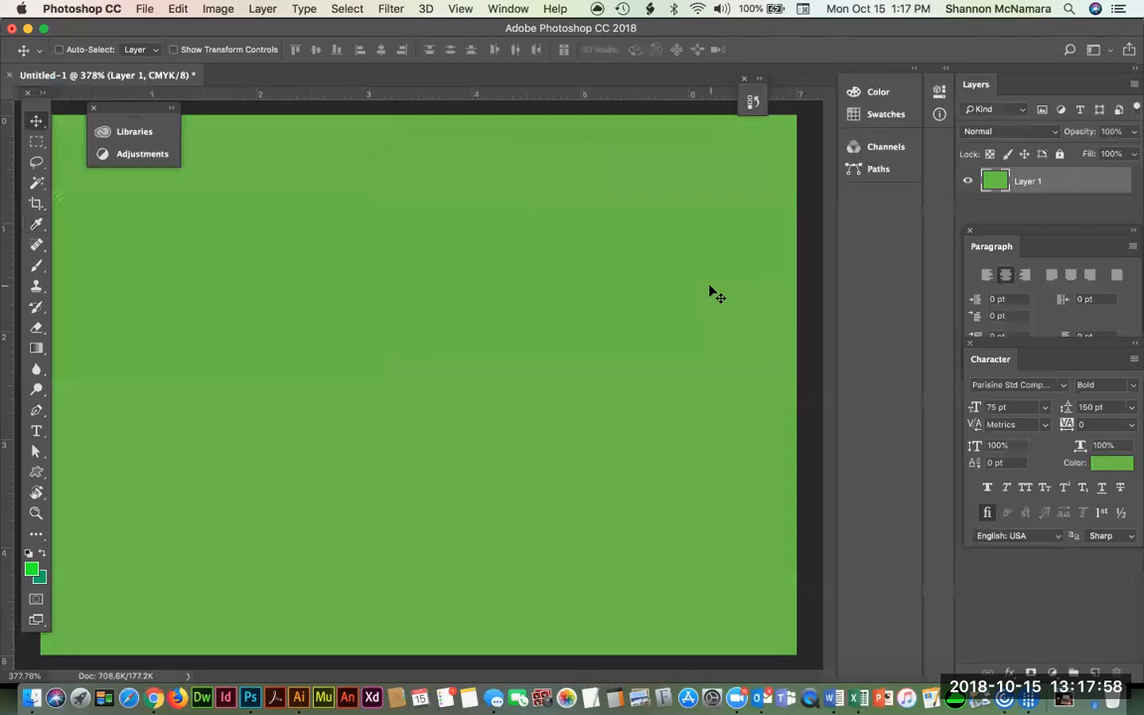
# Switch back to the assignment page in Chrome and read through the Prompt and Assignment Instructions for the color wheels.
pyautogui.press('super+Tab')
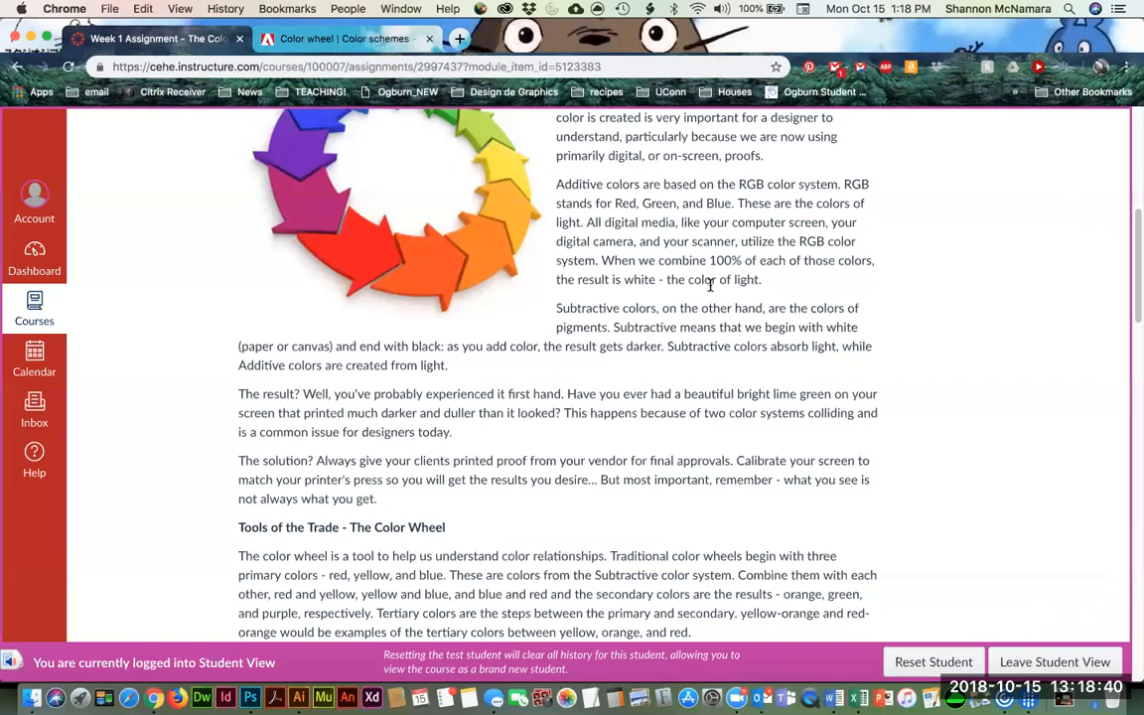
pyautogui.scroll(-5, 668, 349)
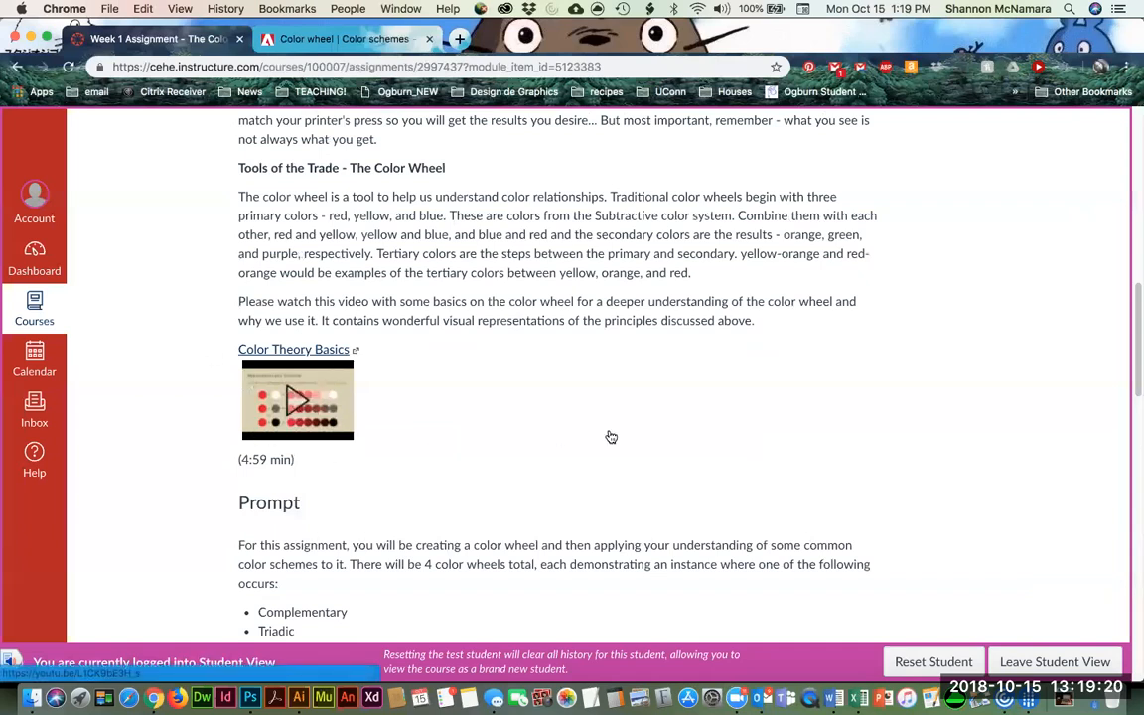
pyautogui.scroll(-3, 610, 434)
pyautogui.scroll(-9, 610, 434)
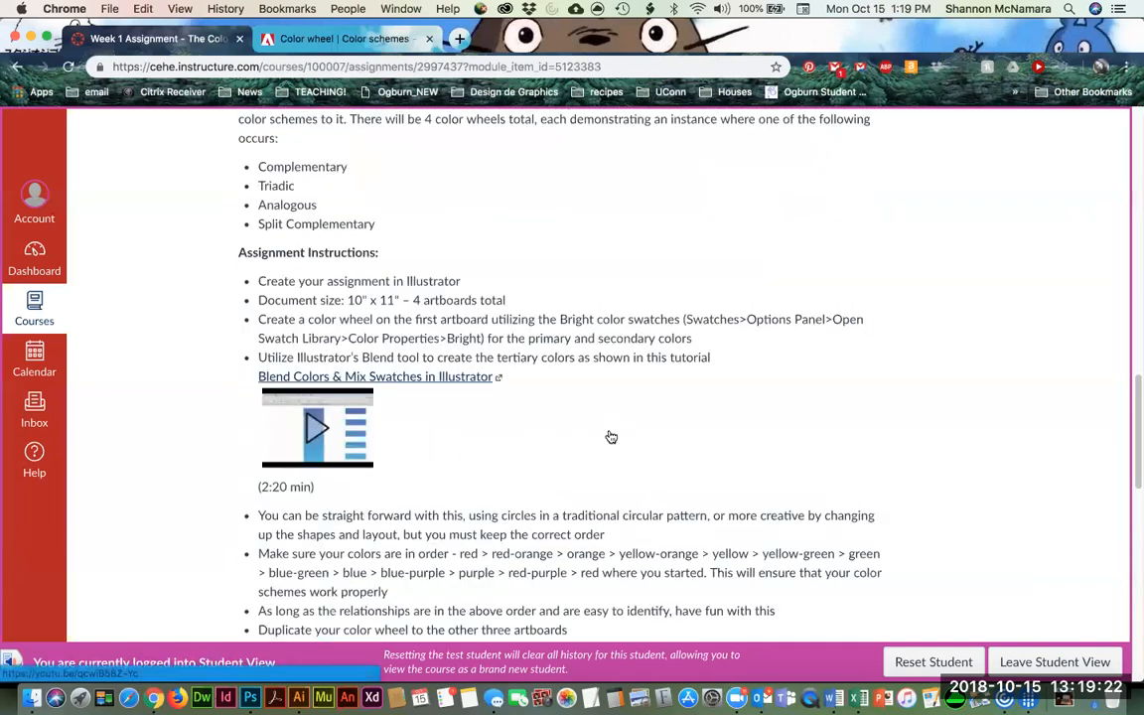
pyautogui.scroll(1, 611, 437)
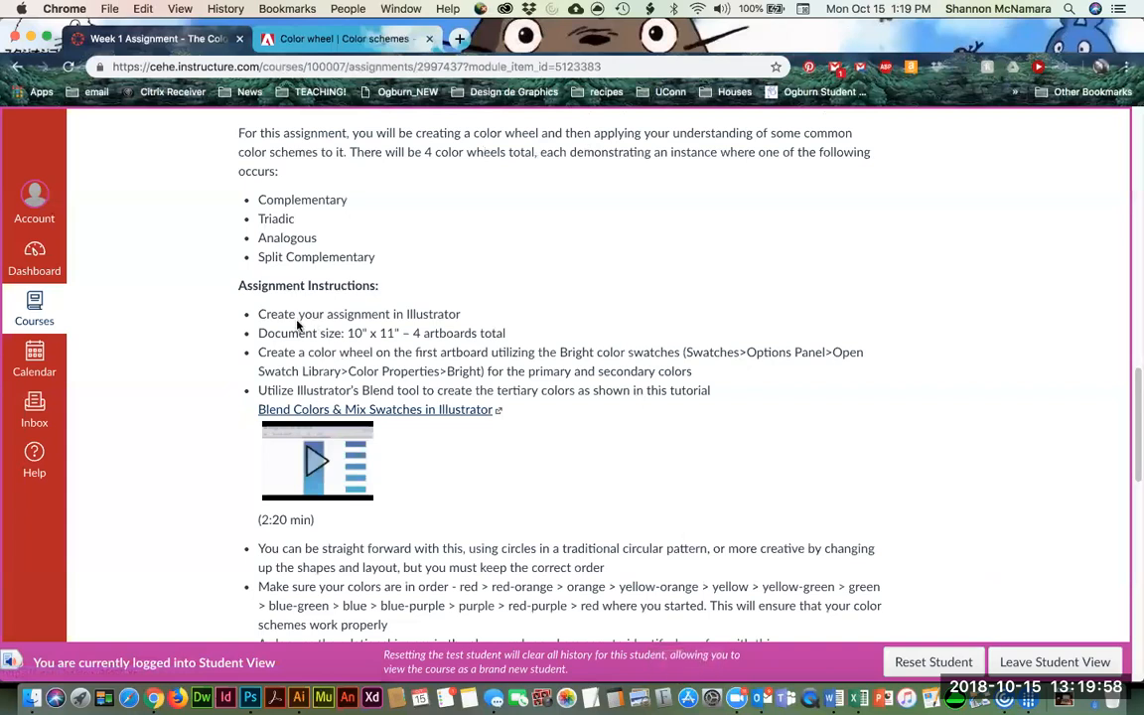
pyautogui.scroll(-1, 641, 407)
pyautogui.scroll(-3, 640, 421)
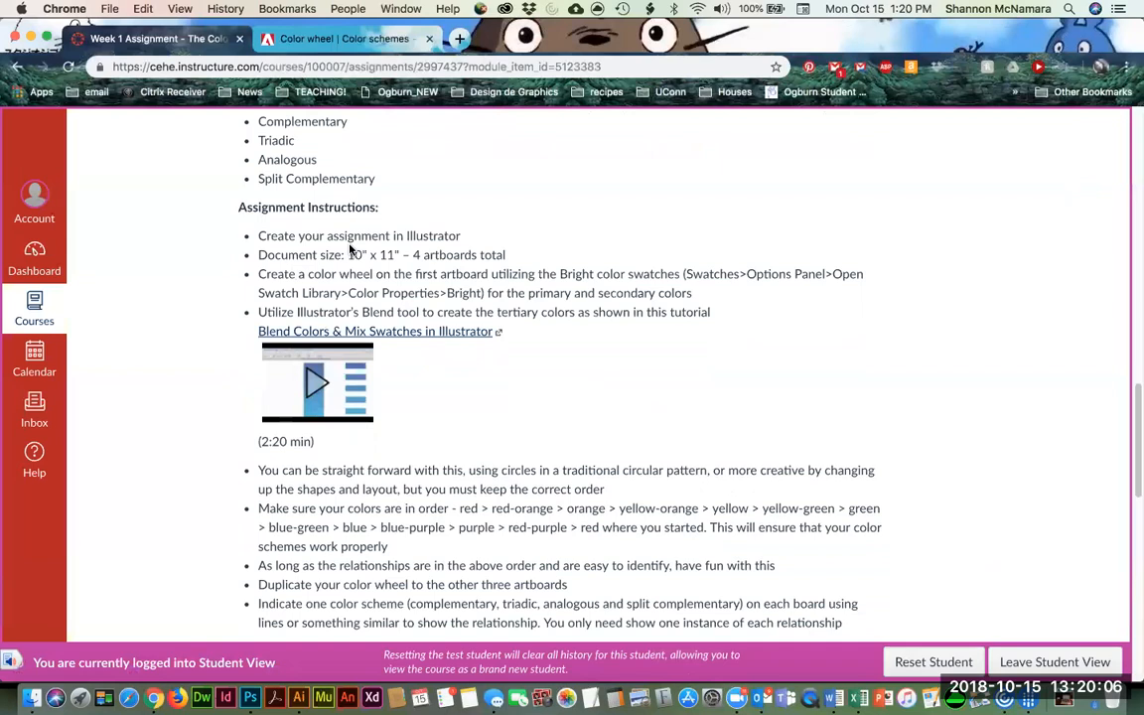
# Switch to Illustrator and start a new document 10 inches wide and 11 inches high in portrait orientation.
pyautogui.click(298, 698)
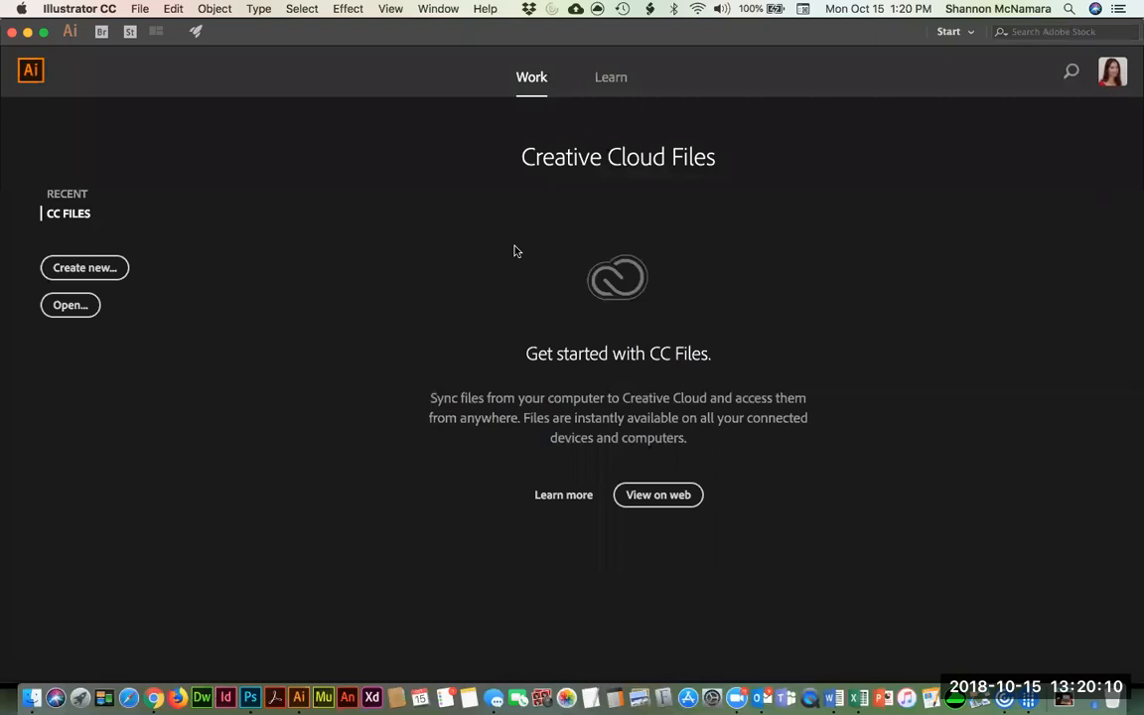
pyautogui.press('super+n')
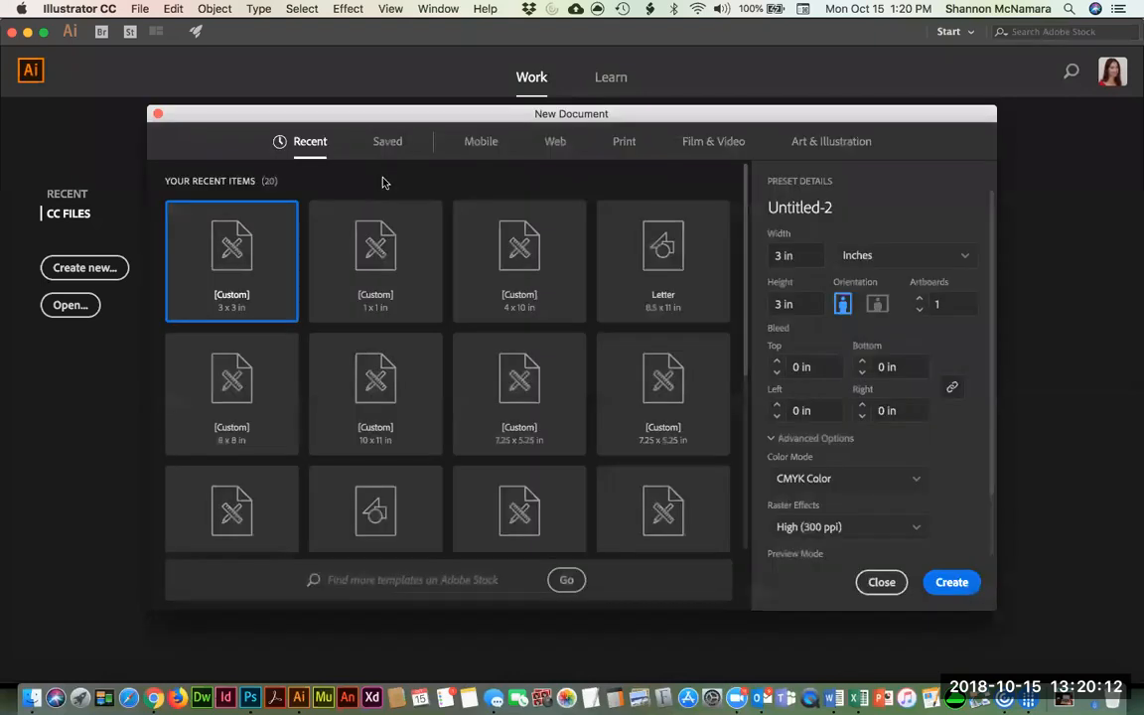
pyautogui.press('Tab')
pyautogui.write('10')
pyautogui.press('Tab')
pyautogui.write('11')
pyautogui.click(844, 307)
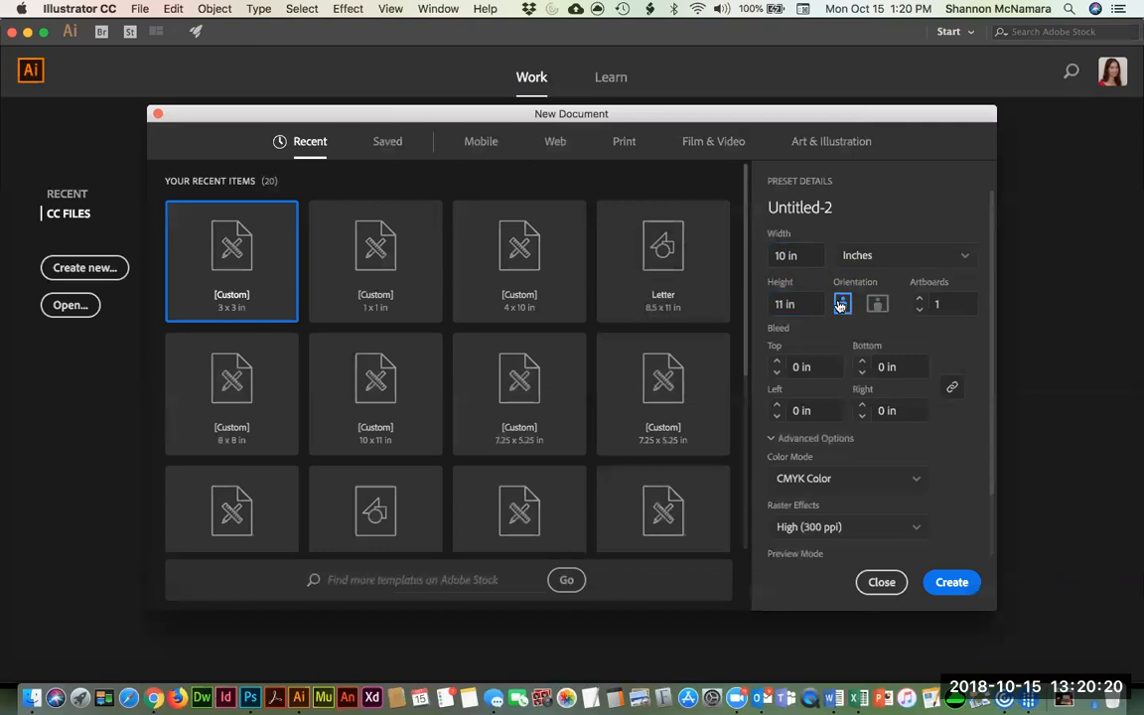
# Set the new document to four artboards and RGB Color mode.
pyautogui.click(919, 298)
pyautogui.click(920, 299)
pyautogui.click(864, 480)
pyautogui.scroll(-2, 834, 457)
pyautogui.click(811, 433)
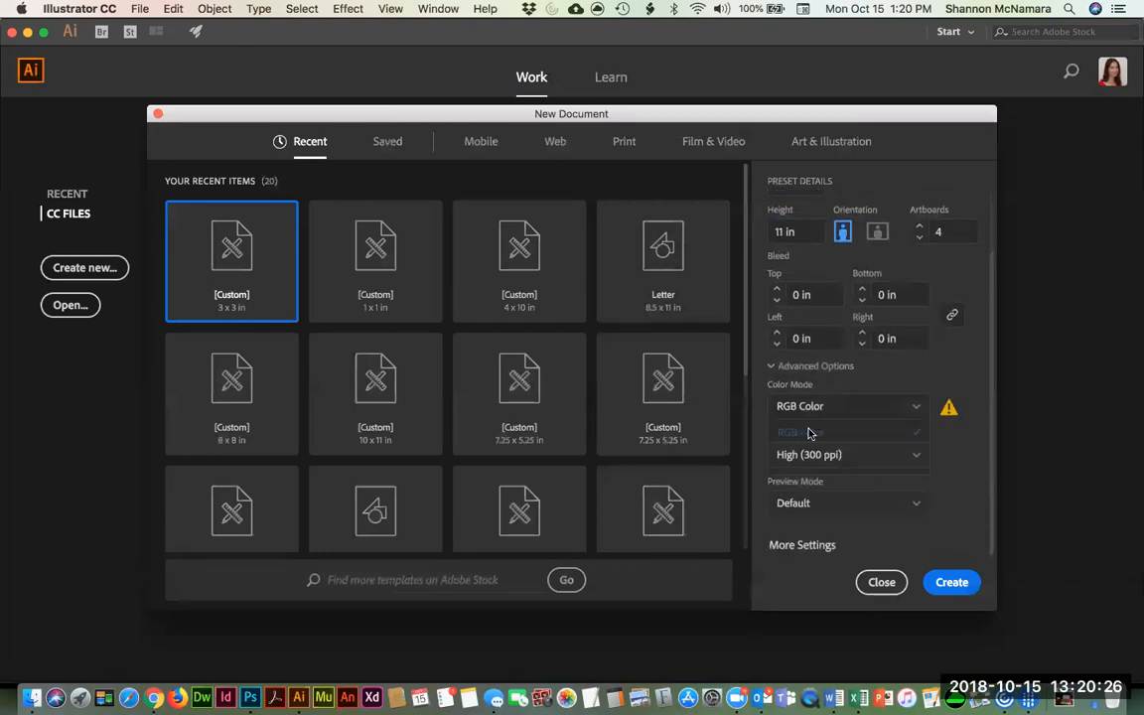
# Check the assignment instructions in Chrome, return to Illustrator and create the four-artboard document.
pyautogui.press('super+Tab')
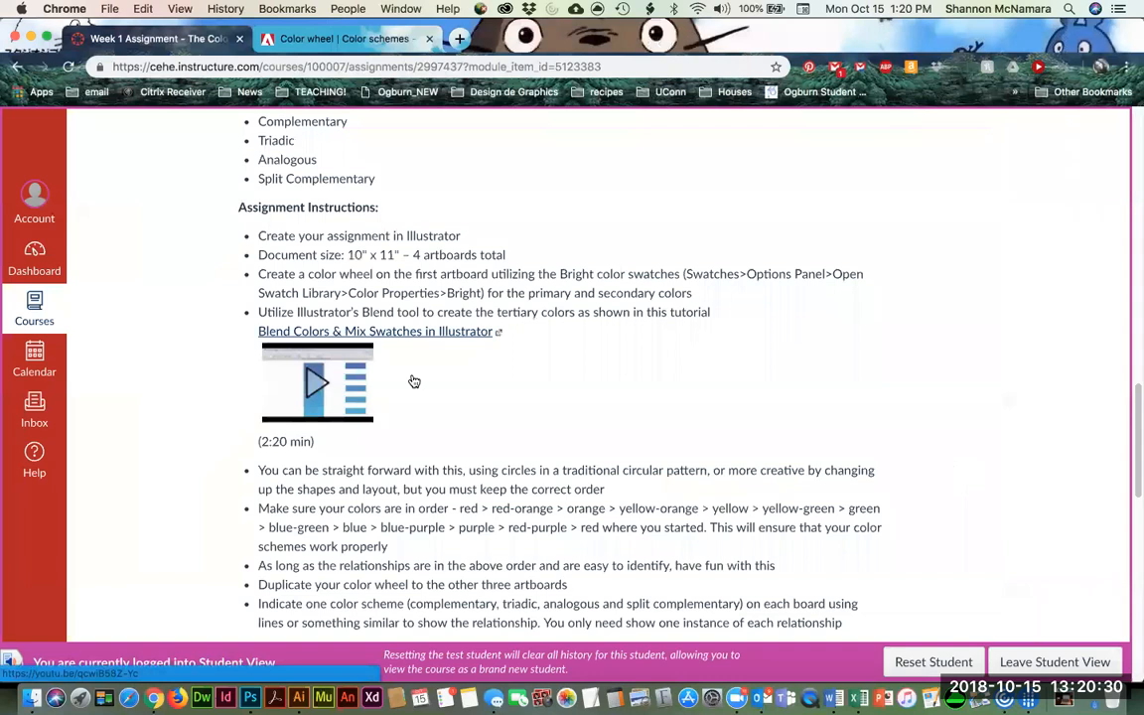
pyautogui.scroll(-1, 414, 384)
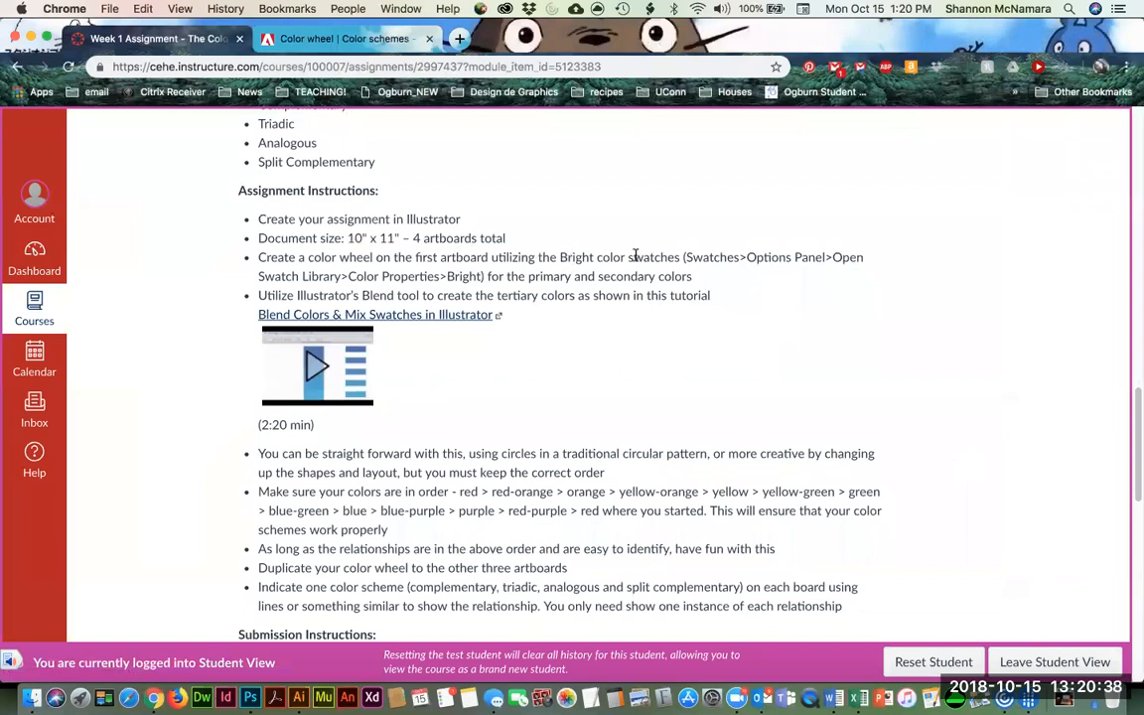
pyautogui.press('super+Tab')
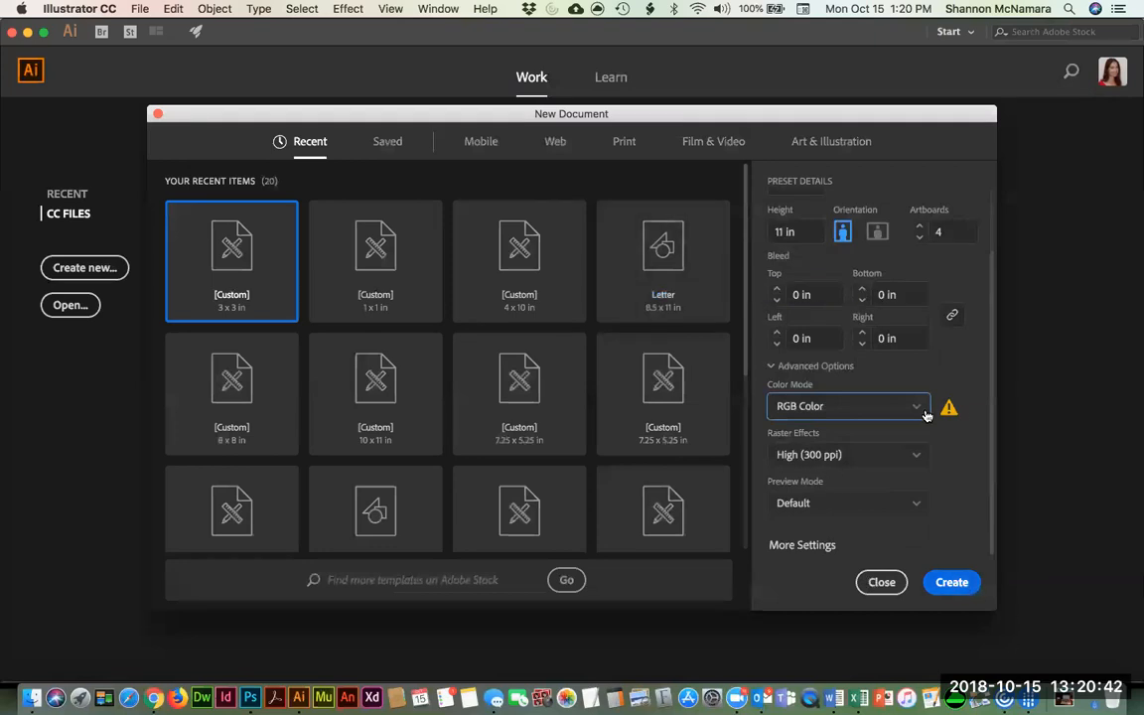
pyautogui.click(950, 585)
pyautogui.press('space')
pyautogui.moveTo(686, 306); pyautogui.dragTo(515, 304)
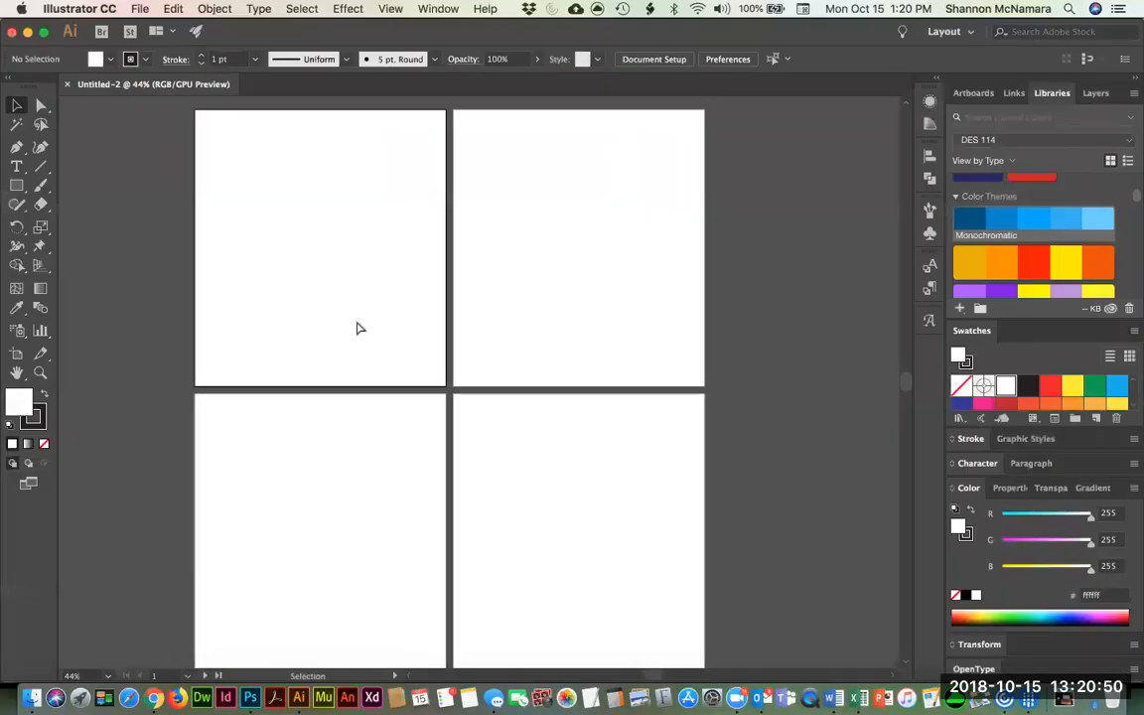
# Switch to the assignment page in Chrome and read the instructions on wheel layout, color order and marking the schemes.
pyautogui.press('super+Tab')
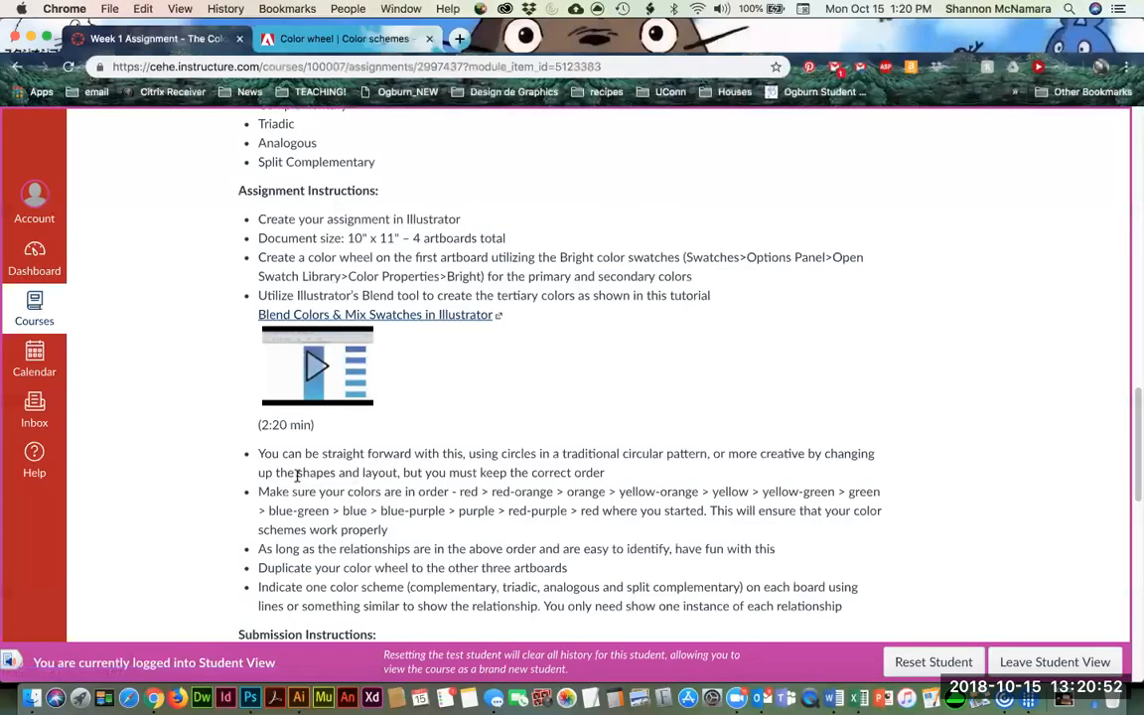
pyautogui.scroll(-1, 289, 444)
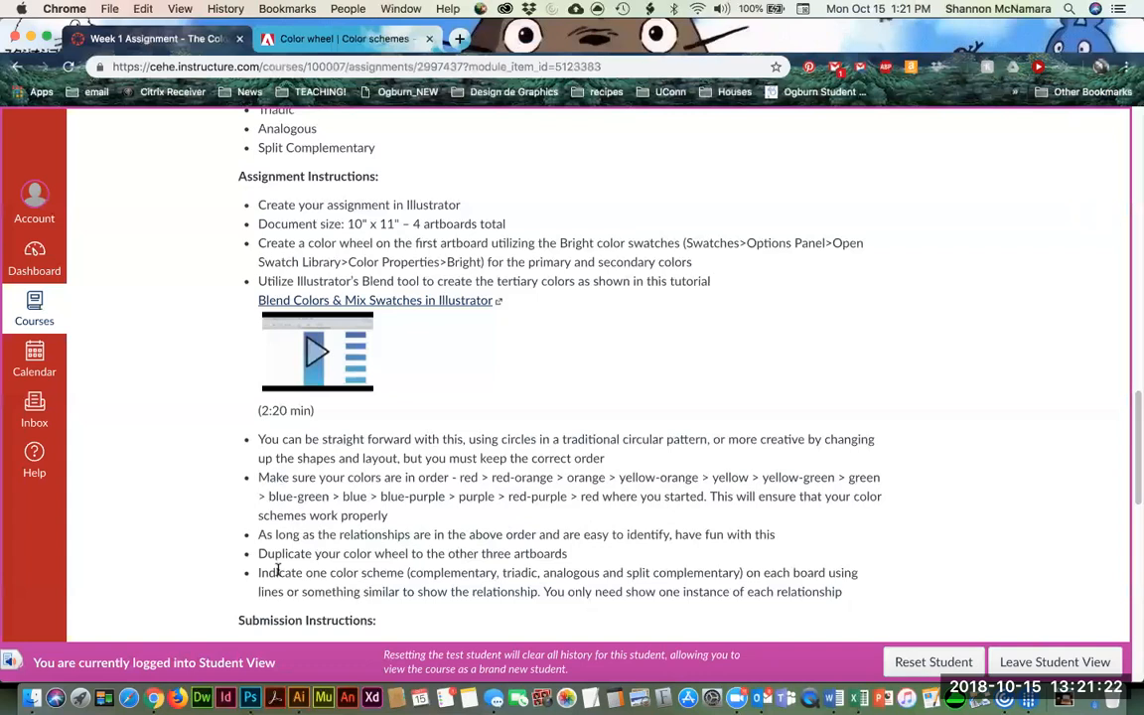
# Switch to Illustrator, show the rulers and zoom in on the first artboard.
pyautogui.press('super+Tab')
pyautogui.press('space')
pyautogui.moveTo(408, 268); pyautogui.dragTo(450, 295)
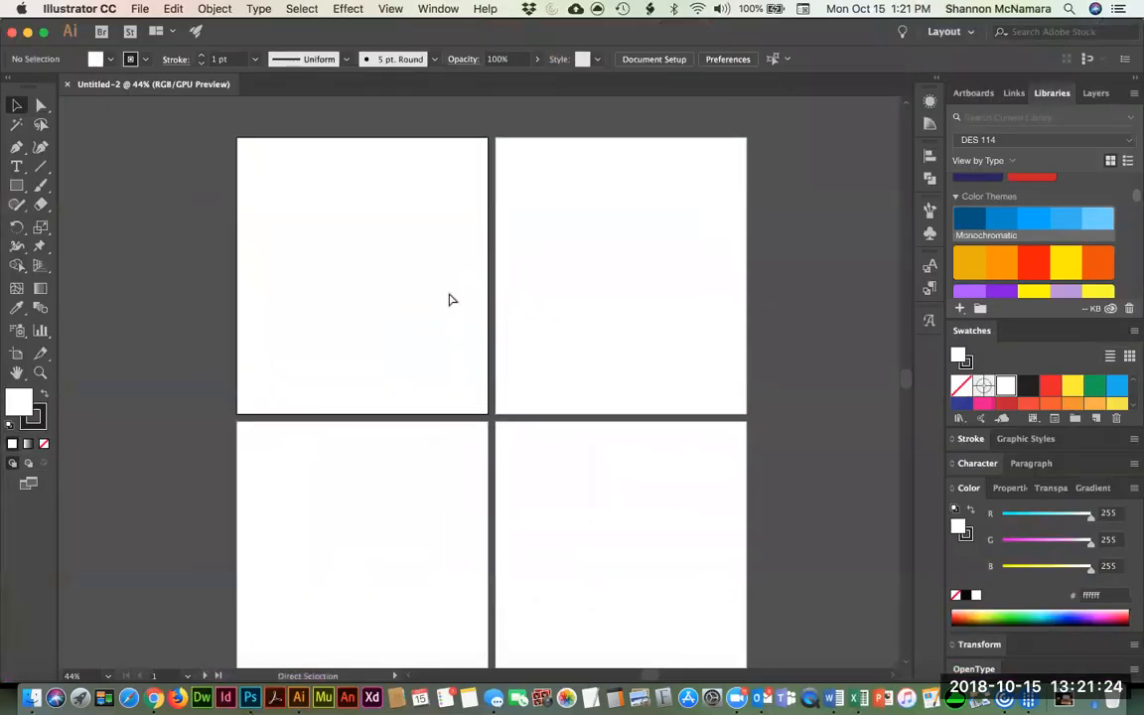
pyautogui.press('super+r')
pyautogui.press('space')
pyautogui.moveTo(255, 155); pyautogui.dragTo(486, 421)
pyautogui.press('z')
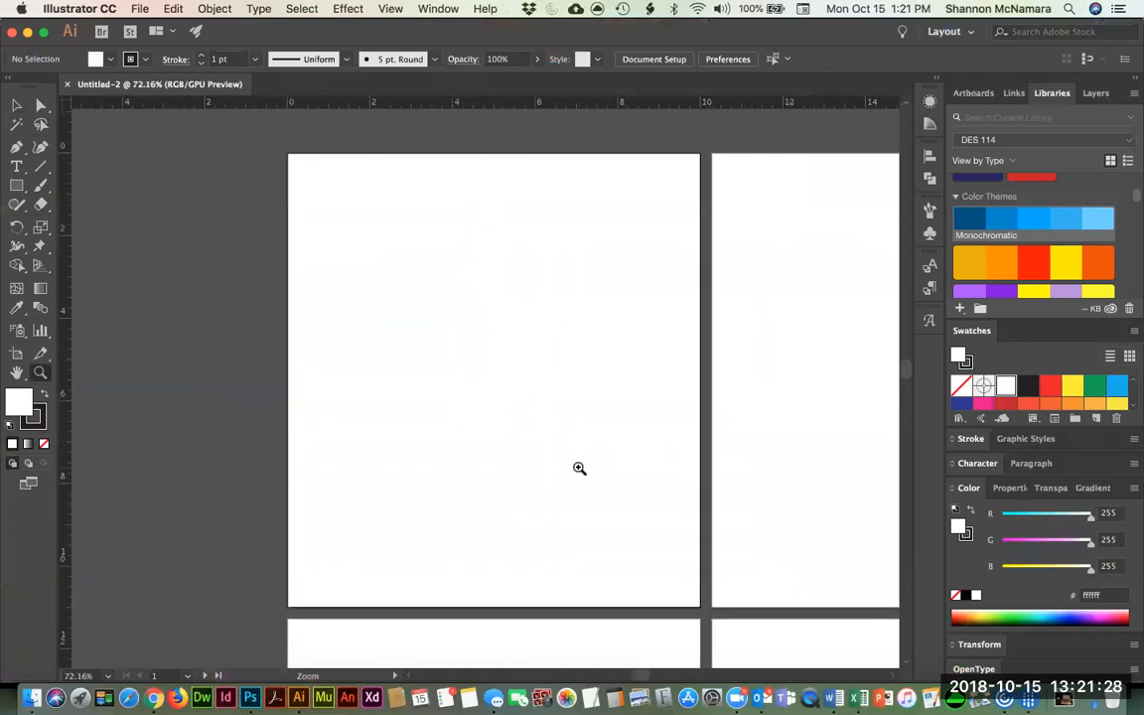
# Check the Color Wheel slide in Chrome, return to Illustrator and draw a rectangle about 9.39 by 1.31 in across the first artboard.
pyautogui.press('super+Tab')
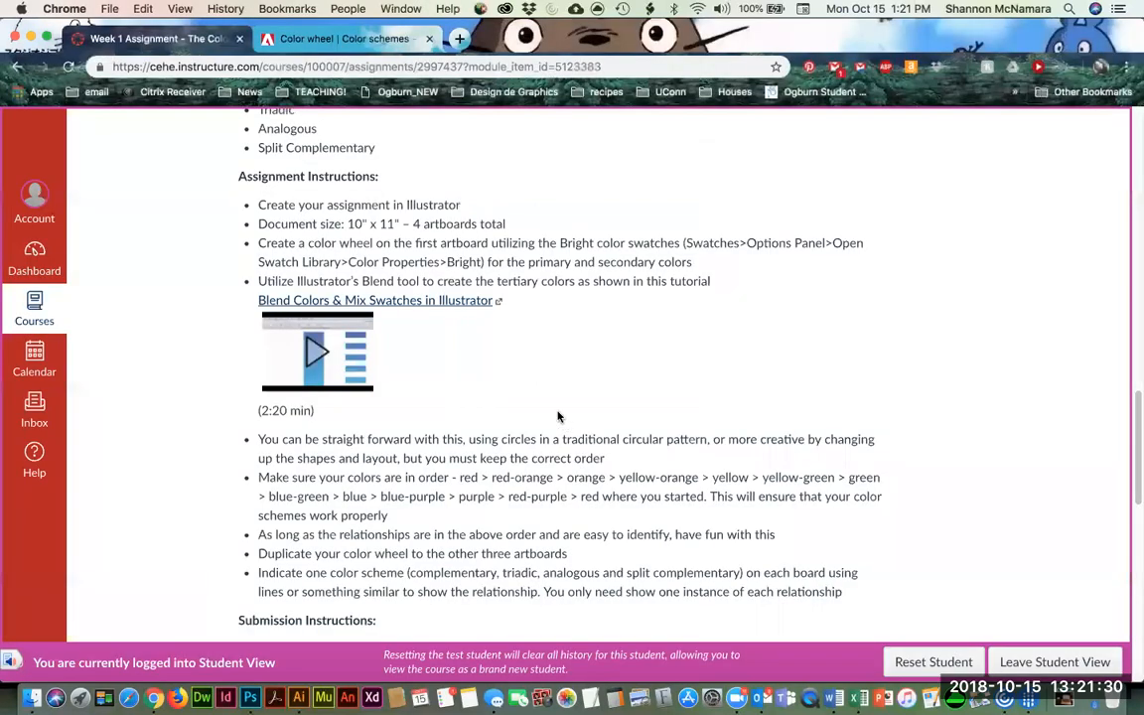
pyautogui.press('super+grave')
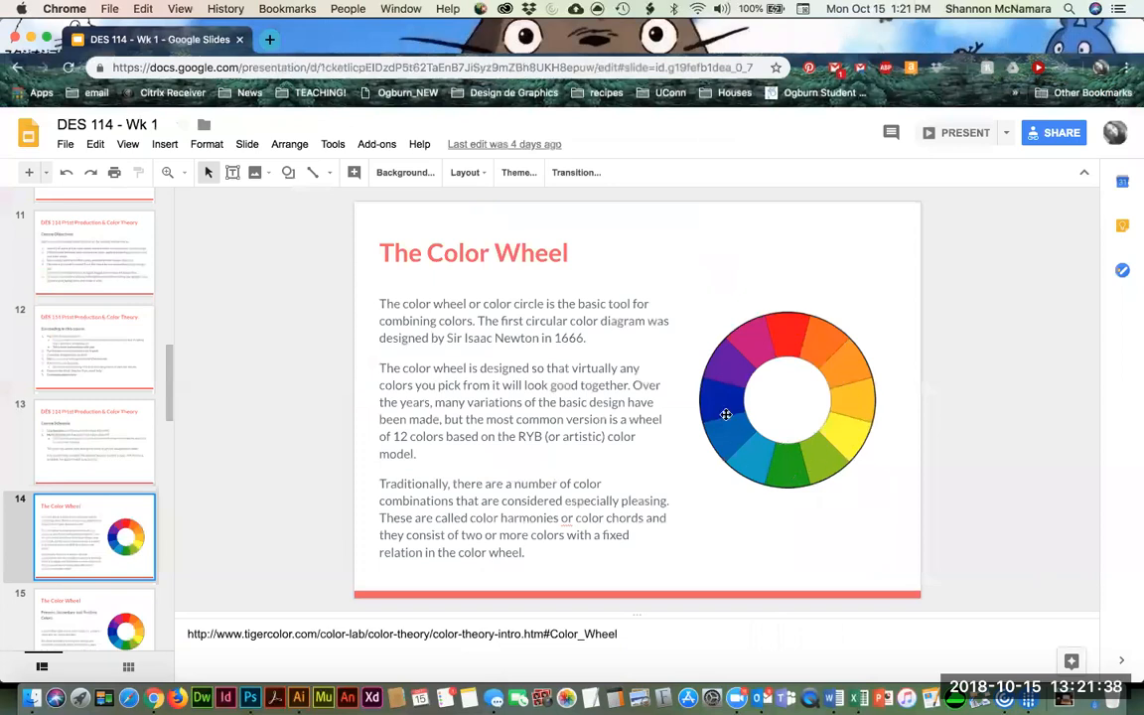
pyautogui.press('super+Tab')
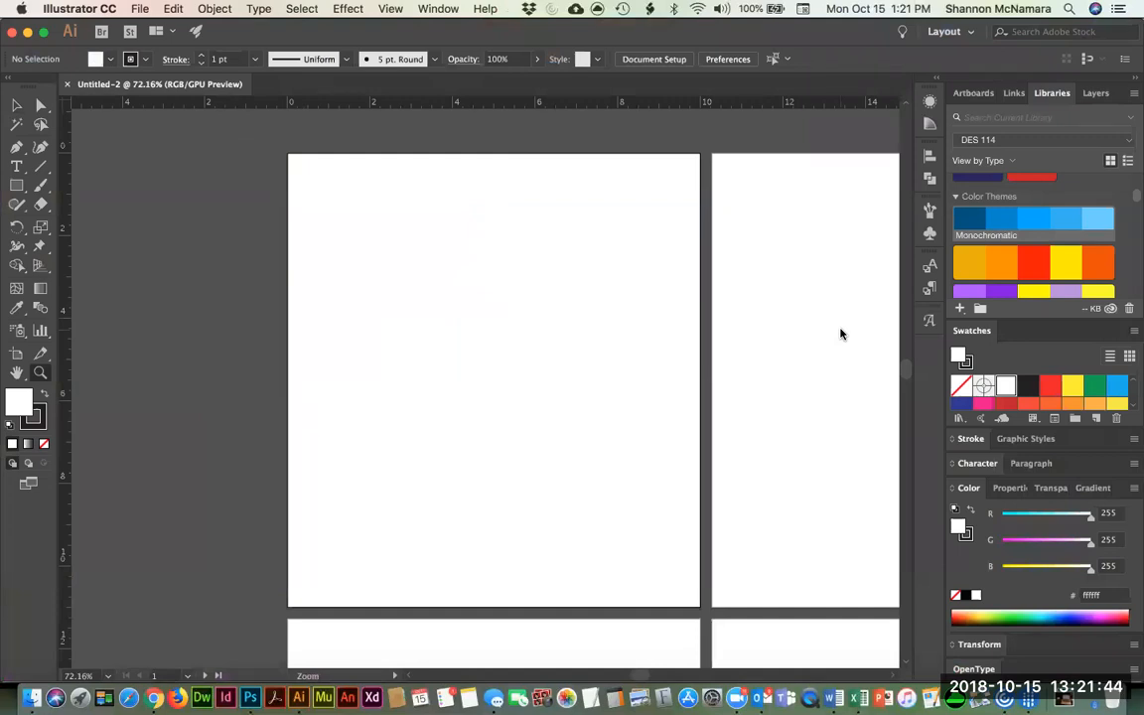
pyautogui.click(18, 186)
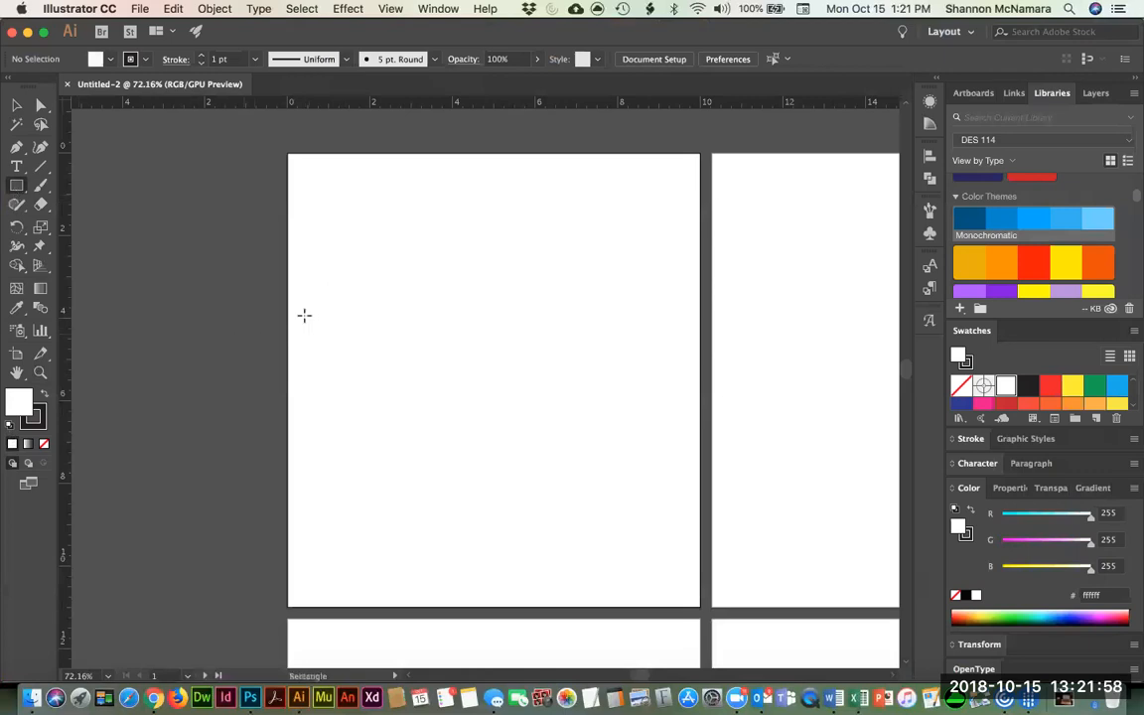
pyautogui.moveTo(299, 313)
pyautogui.mouseDown()
pyautogui.moveTo(303, 362)
pyautogui.moveTo(687, 367)
pyautogui.mouseUp()
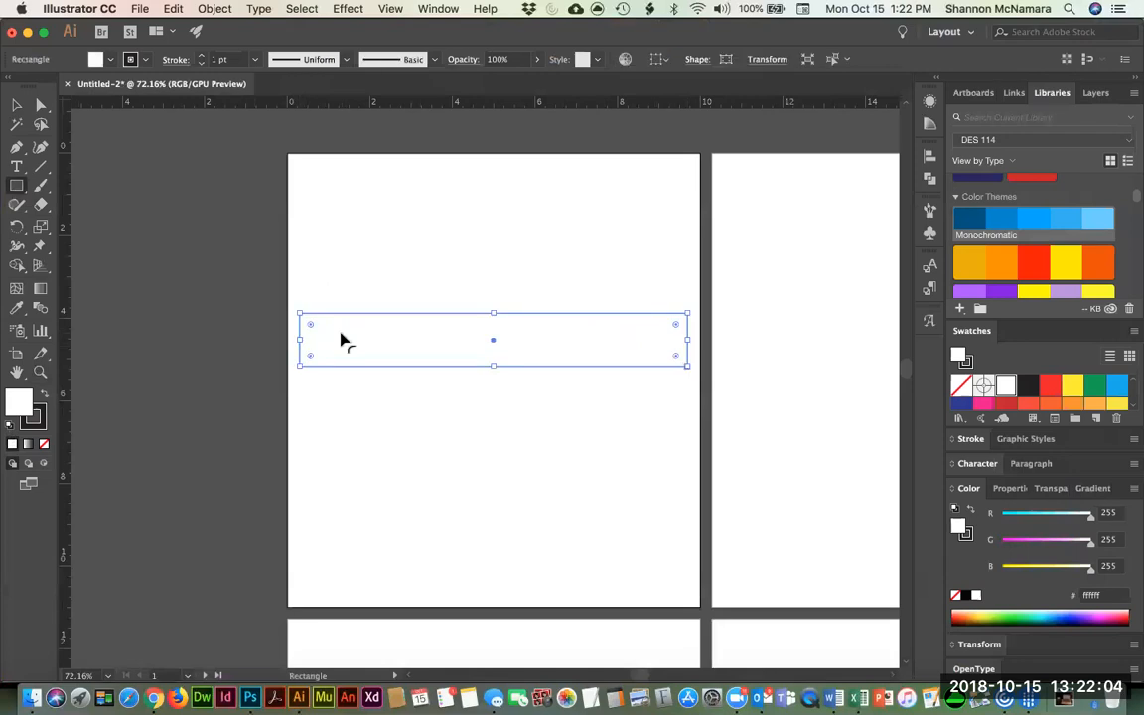
pyautogui.click(15, 106)
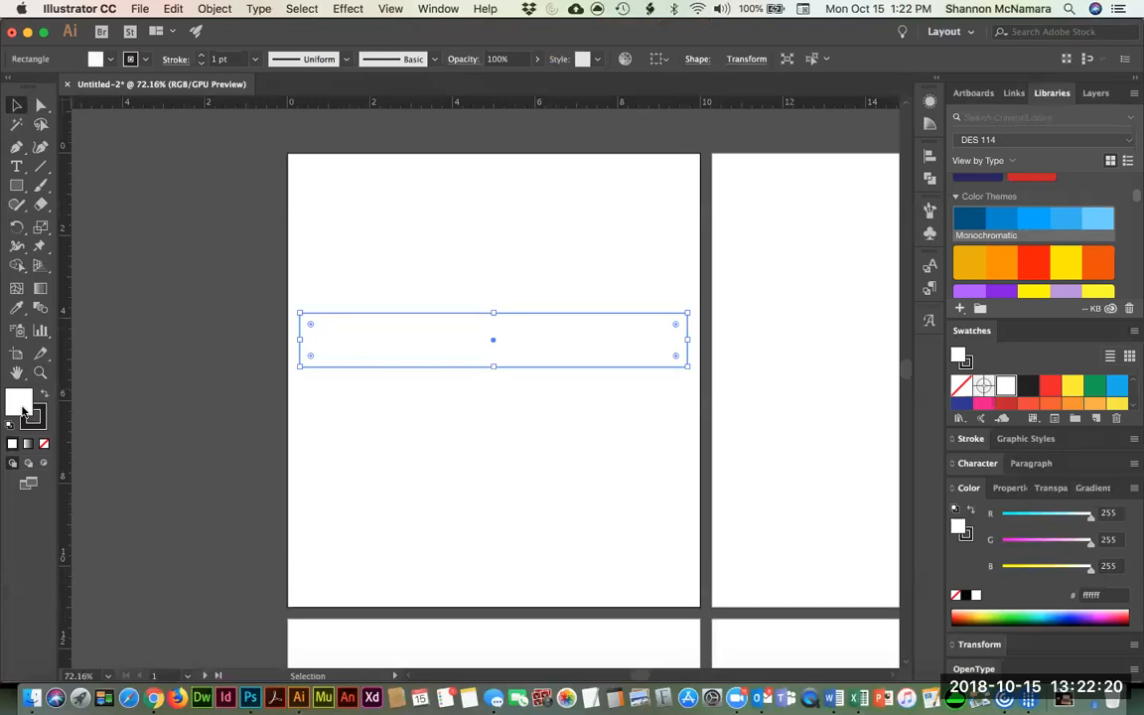
# Open Split Into Grid for the rectangle and set 12 columns with a 0 gutter.
pyautogui.click(215, 9)
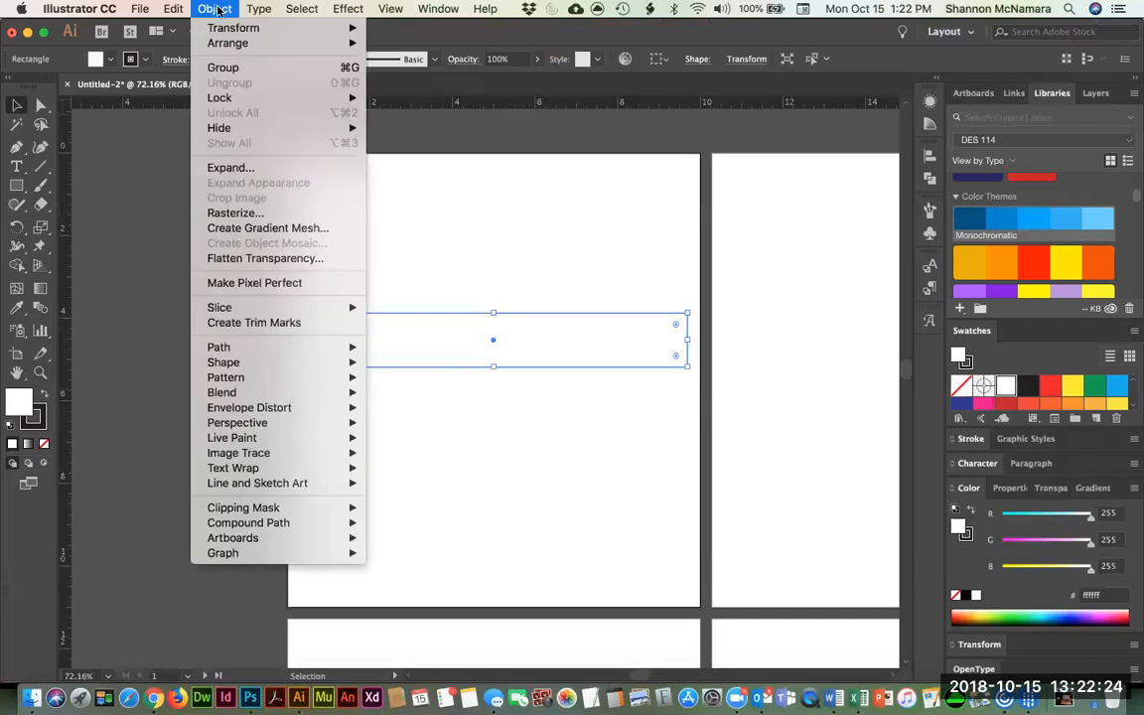
pyautogui.moveTo(243, 349)
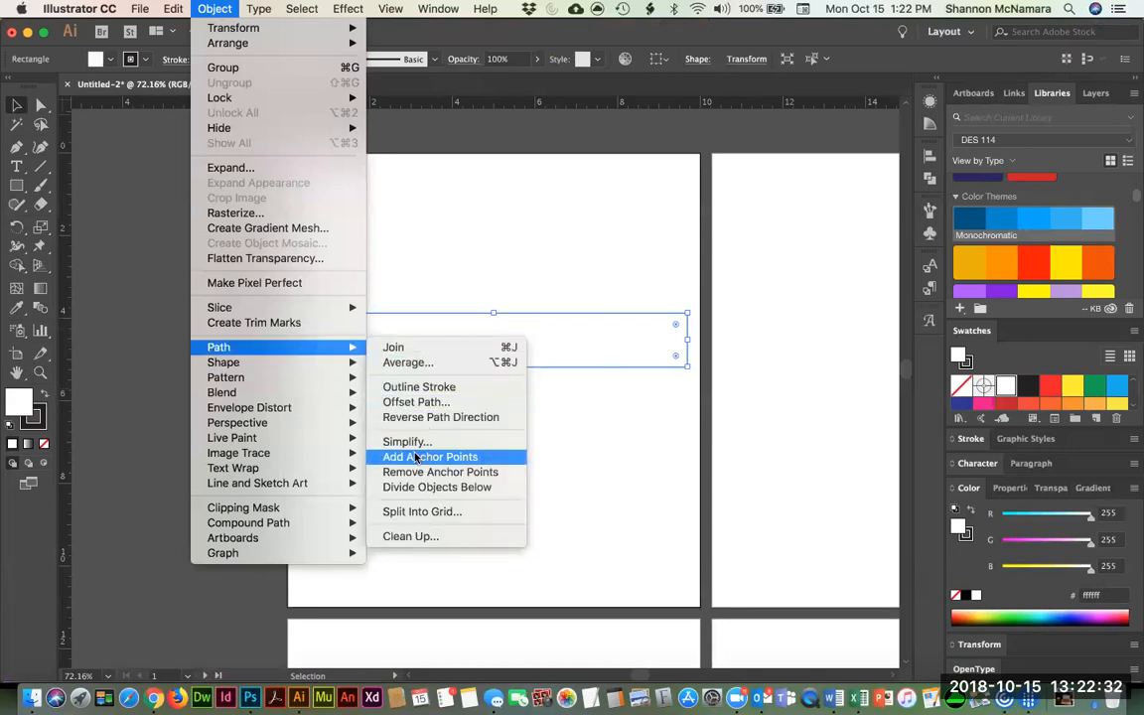
pyautogui.click(423, 511)
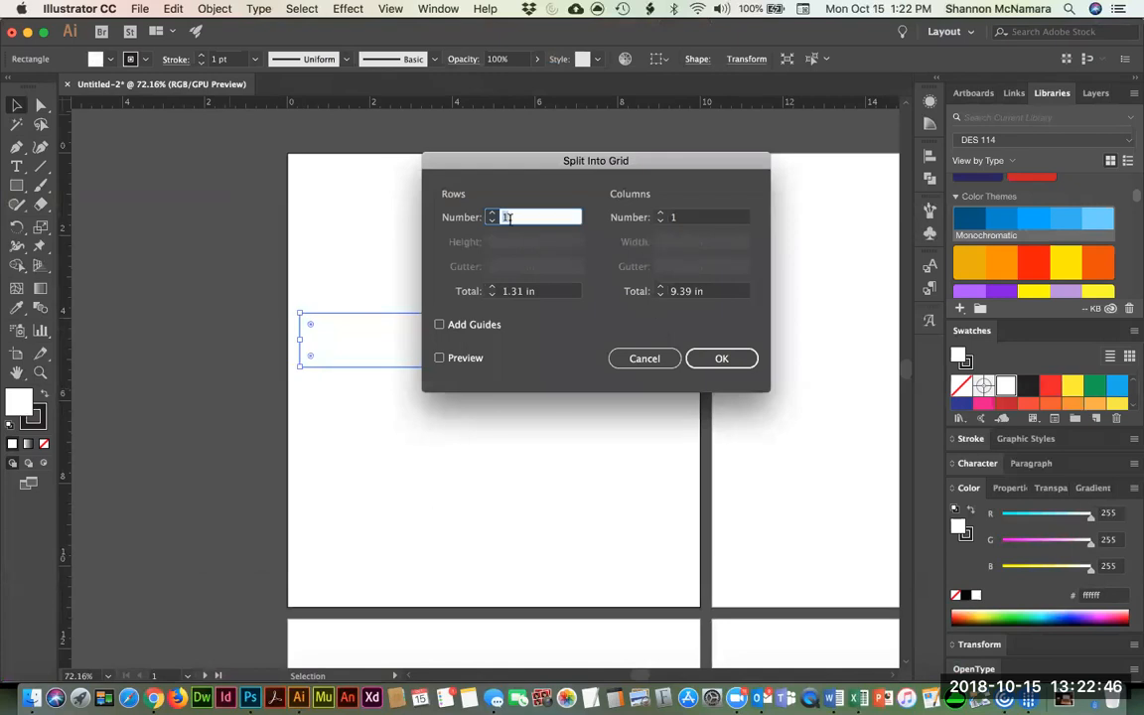
pyautogui.click(683, 217)
pyautogui.write('12')
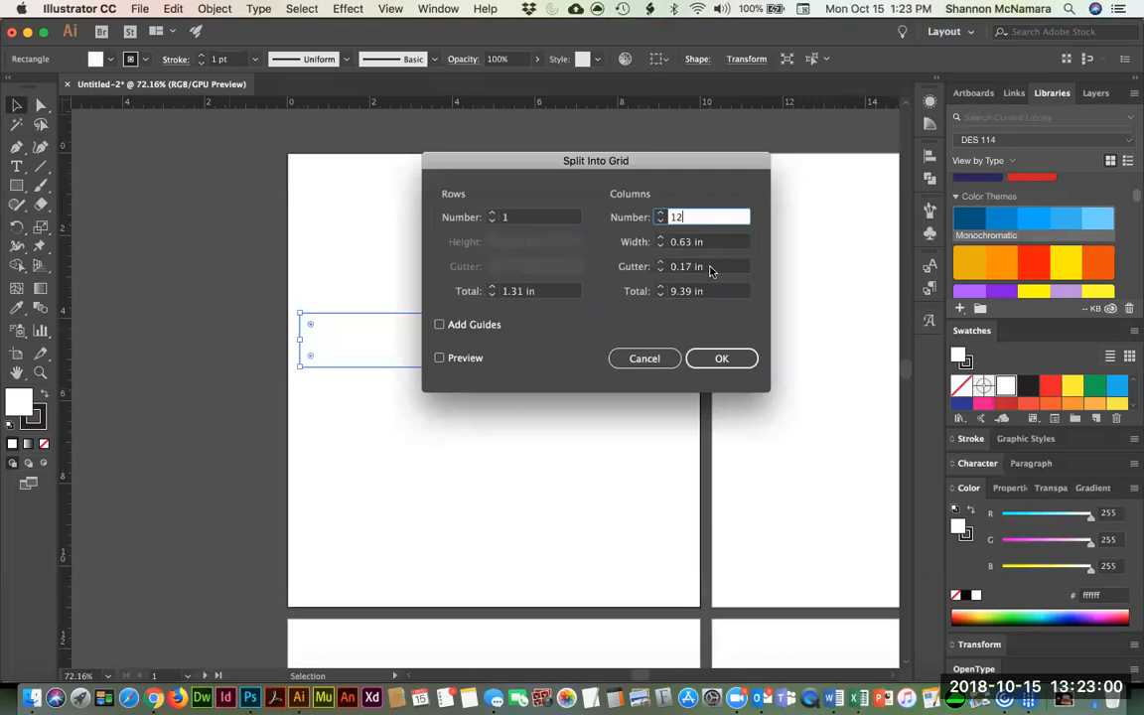
pyautogui.press('Tab')
pyautogui.press('Tab')
pyautogui.write('0')
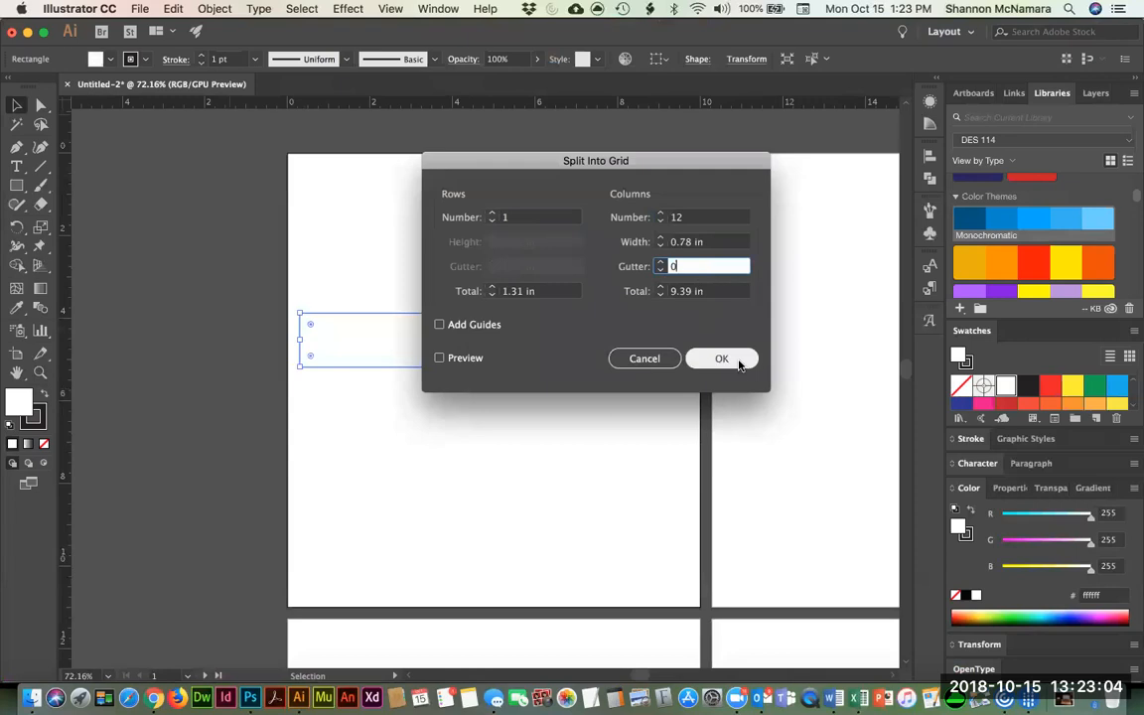
# Preview the 12-column split, apply it to the rectangle and deselect the resulting boxes.
pyautogui.click(465, 359)
pyautogui.moveTo(510, 174); pyautogui.dragTo(412, 146)
pyautogui.click(642, 336)
pyautogui.moveTo(485, 132); pyautogui.dragTo(590, 150)
pyautogui.click(681, 342)
pyautogui.click(392, 266)
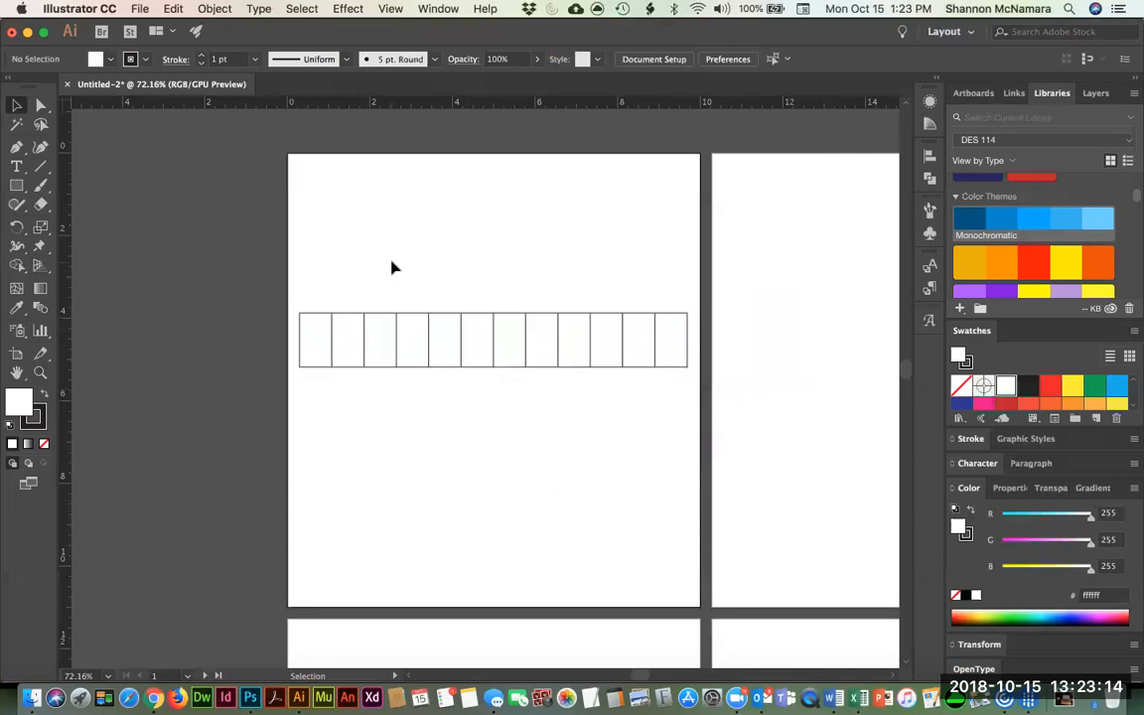
# Copy the color order from red to red-purple from the Chrome assignment page and paste it as text above the row of boxes.
pyautogui.press('z')
pyautogui.moveTo(276, 273); pyautogui.dragTo(700, 409)
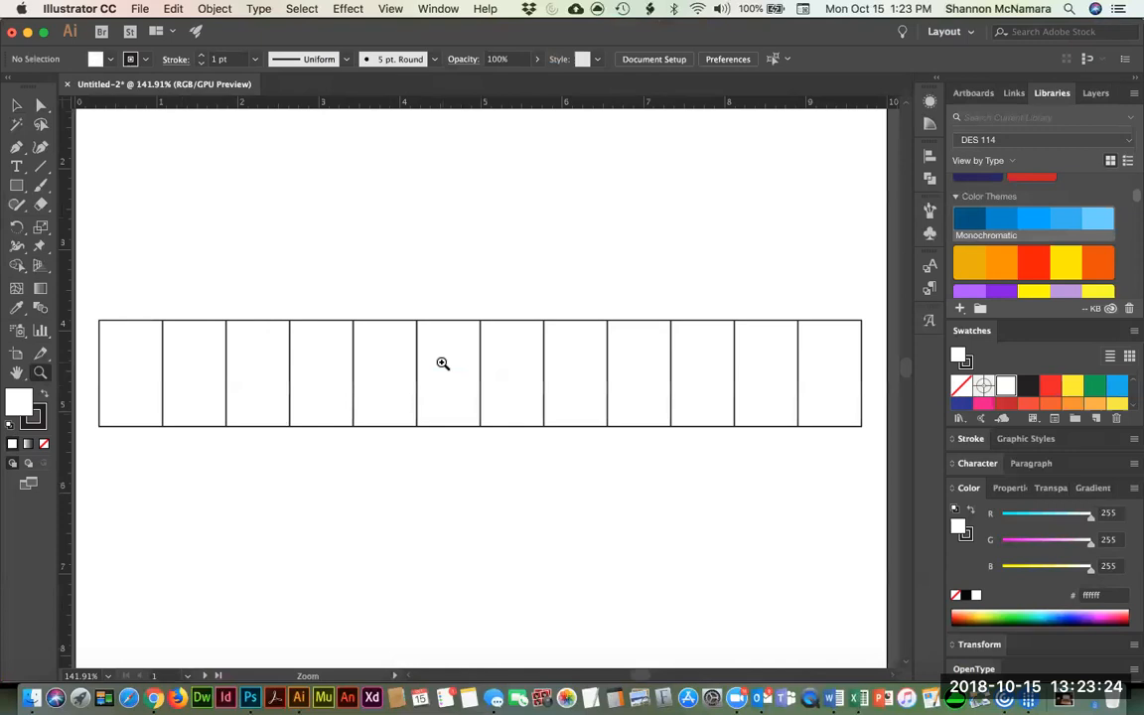
pyautogui.click(16, 166)
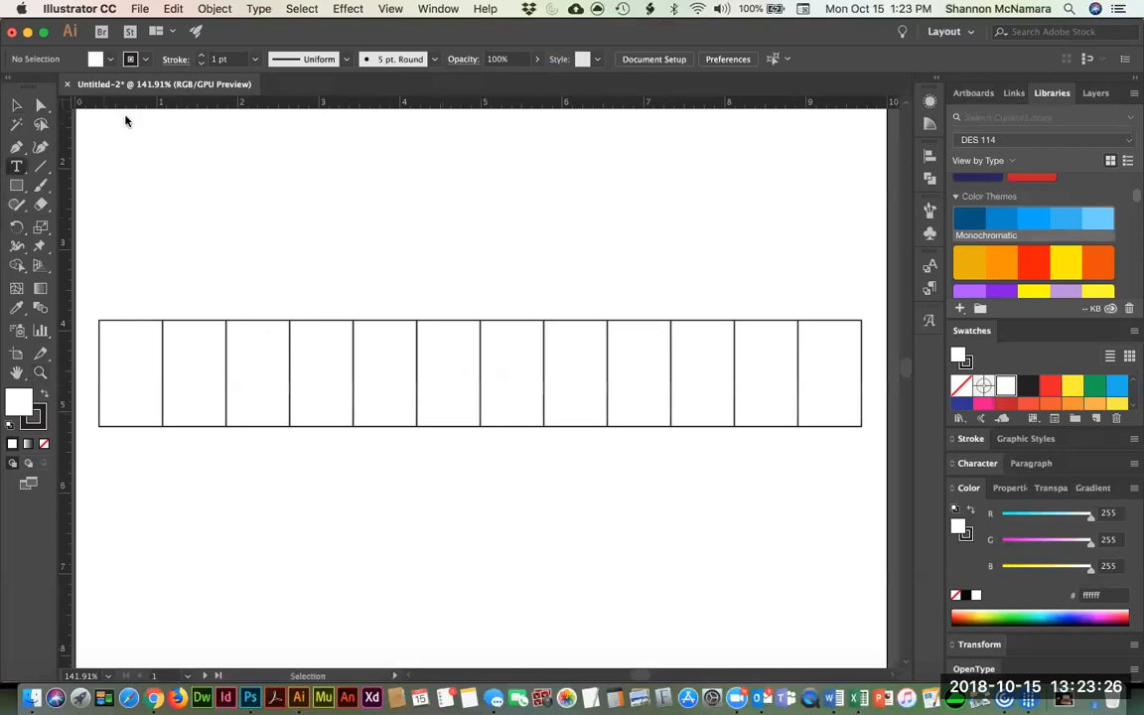
pyautogui.press('super+Tab')
pyautogui.press('super+grave')
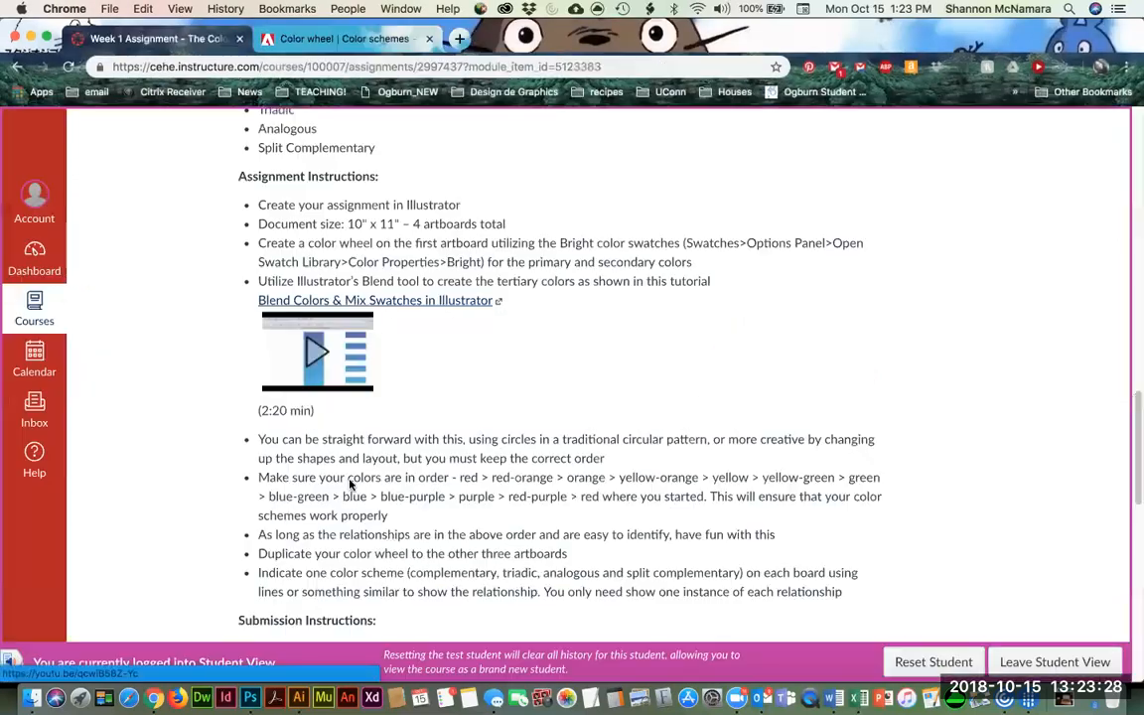
pyautogui.moveTo(460, 478); pyautogui.dragTo(575, 491)
pyautogui.press('super+c')
pyautogui.press('super+Tab')
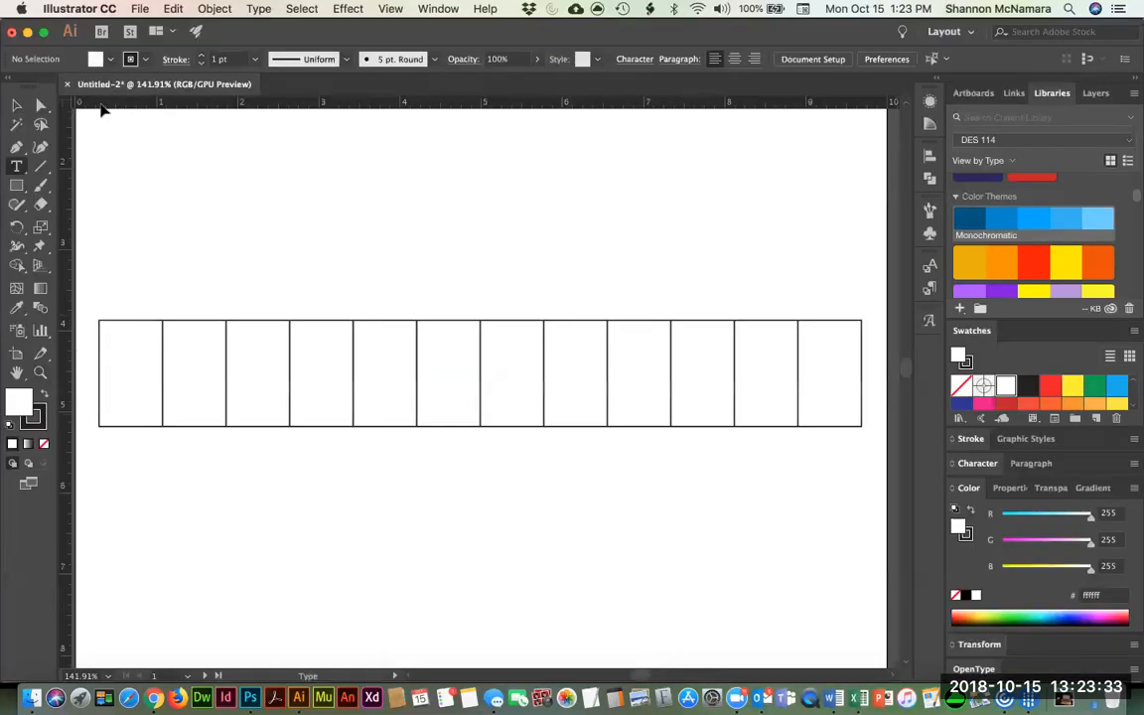
pyautogui.click(119, 184)
pyautogui.press('super+v')
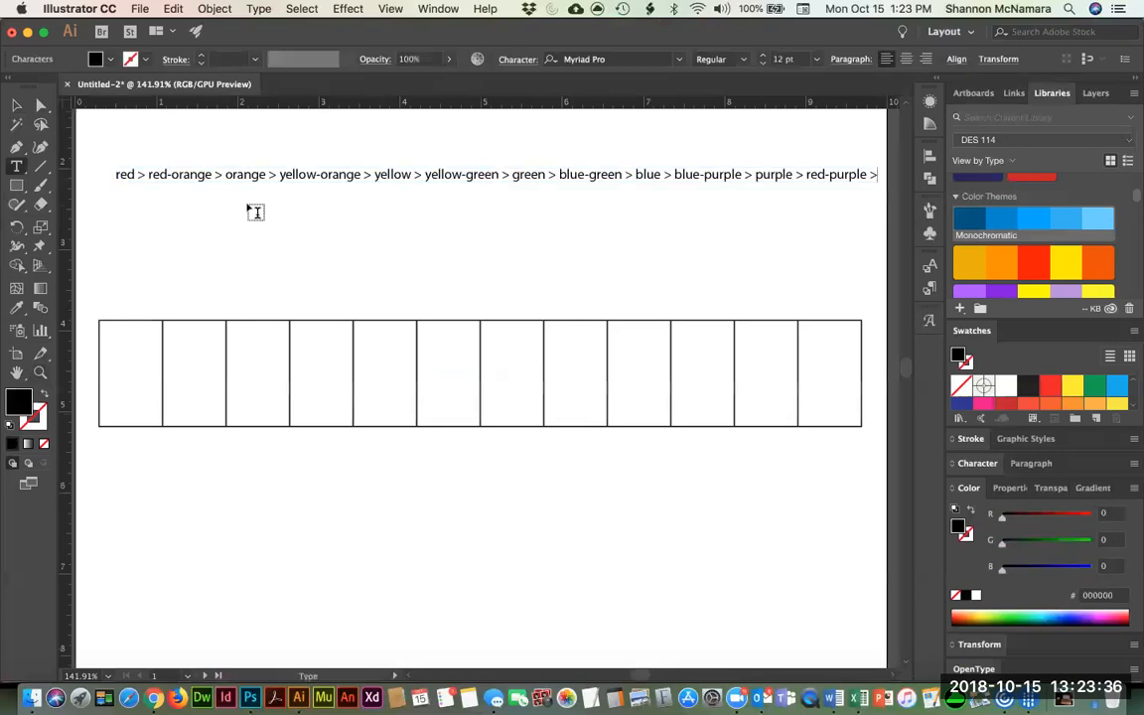
# Move the color-order text down to sit just above the row of boxes and deselect it.
pyautogui.click(16, 104)
pyautogui.moveTo(159, 174); pyautogui.dragTo(156, 302)
pyautogui.click(224, 199)
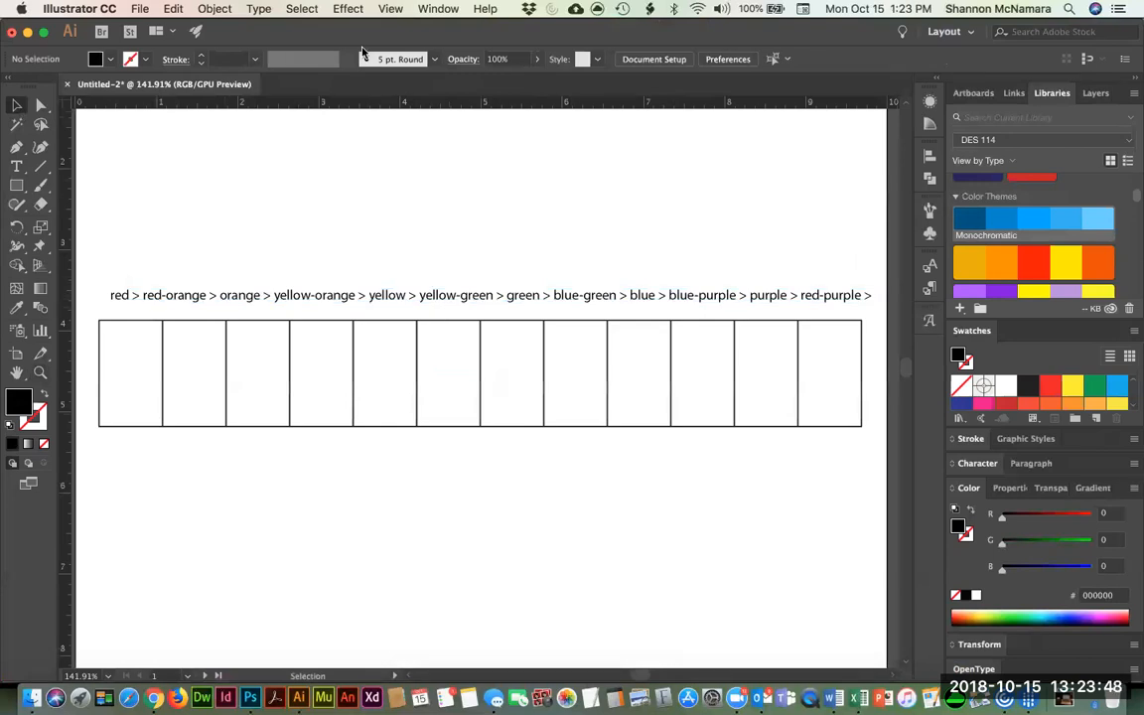
# Check the swatch instructions on the Chrome assignment page and open the Bright swatch library from Color Properties in Illustrator.
pyautogui.press('super+Tab')
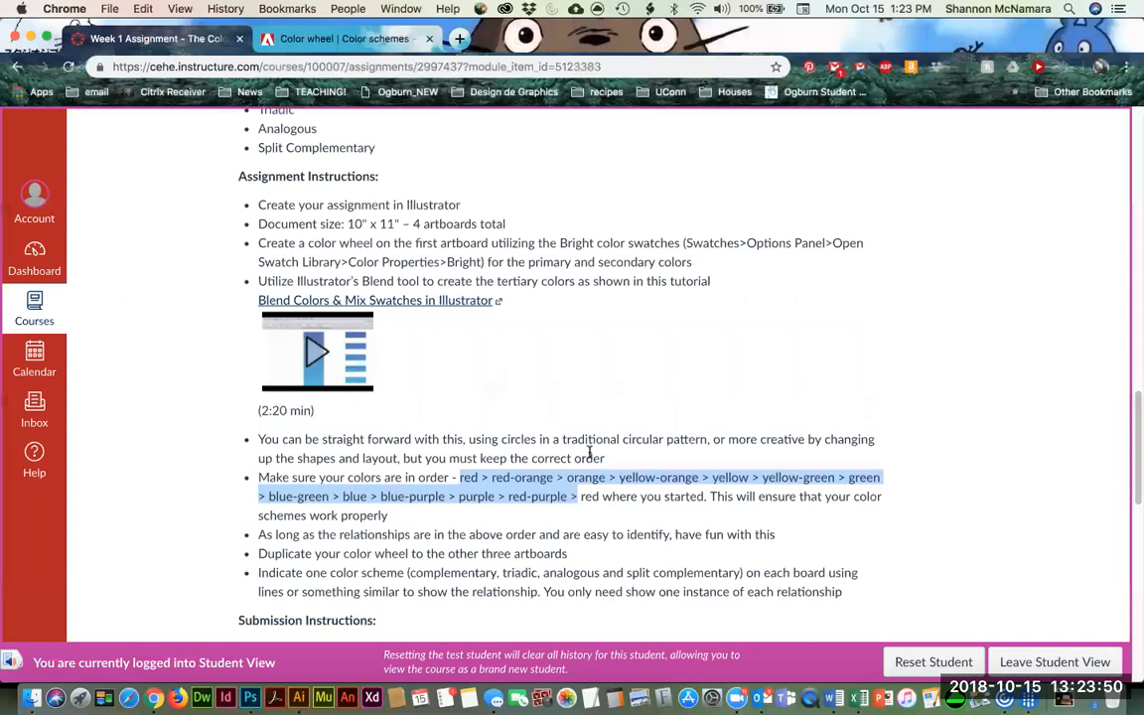
pyautogui.click(593, 453)
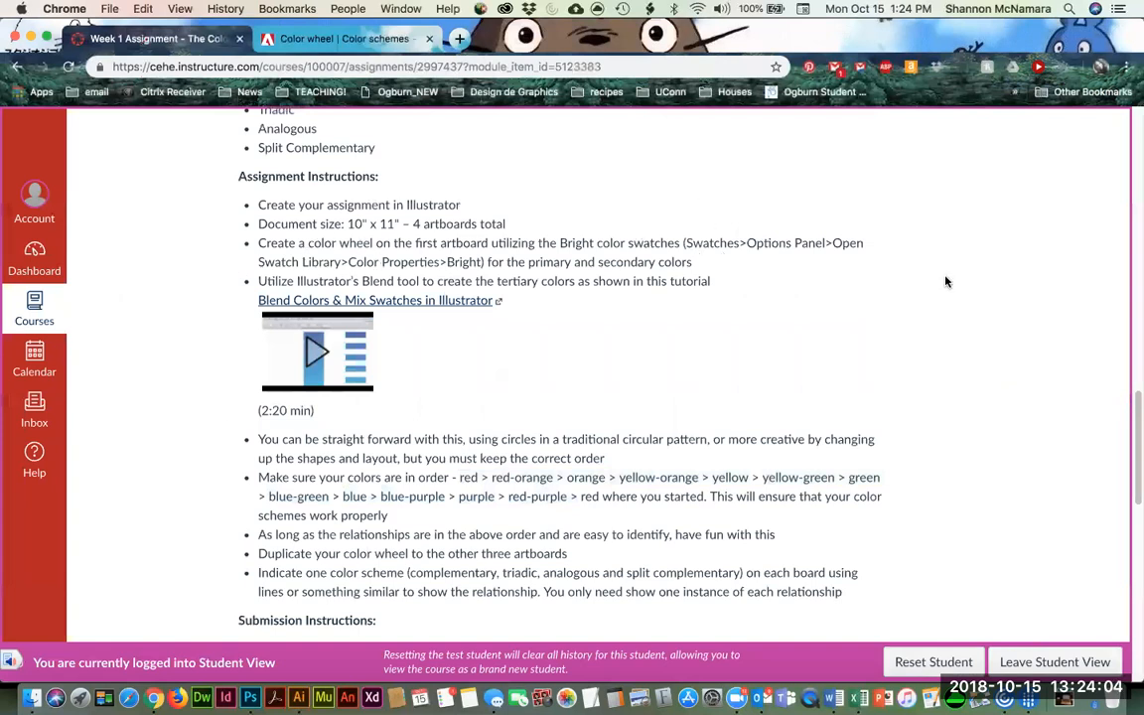
pyautogui.press('super+Tab')
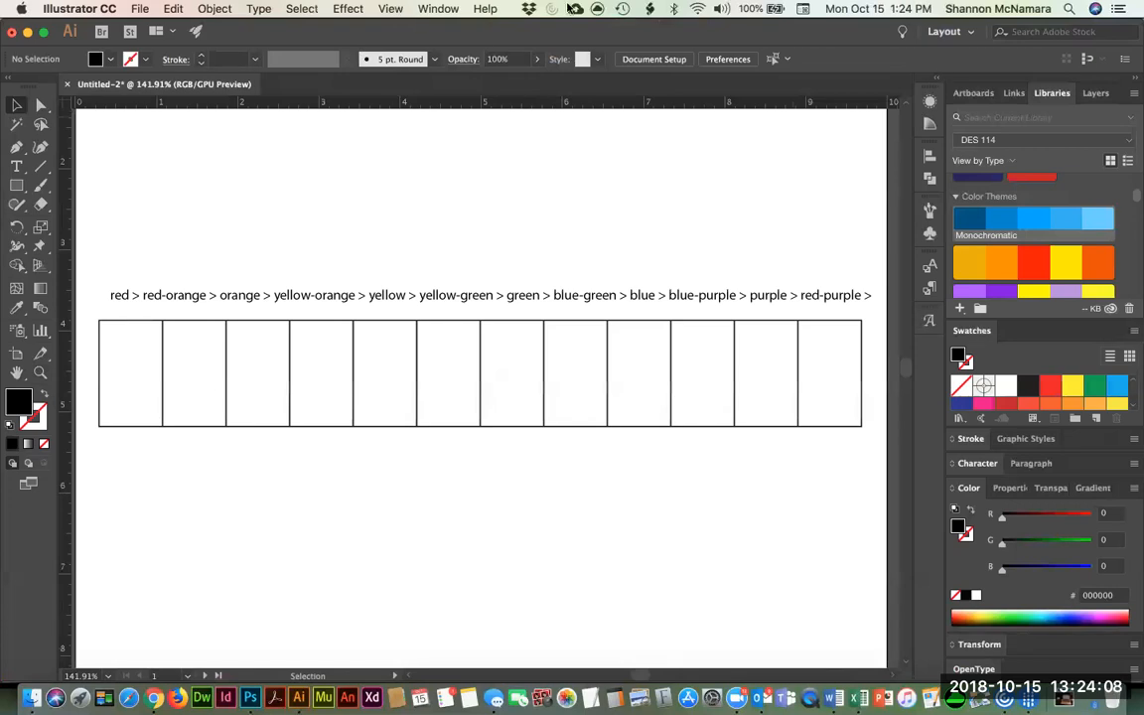
pyautogui.click(438, 8)
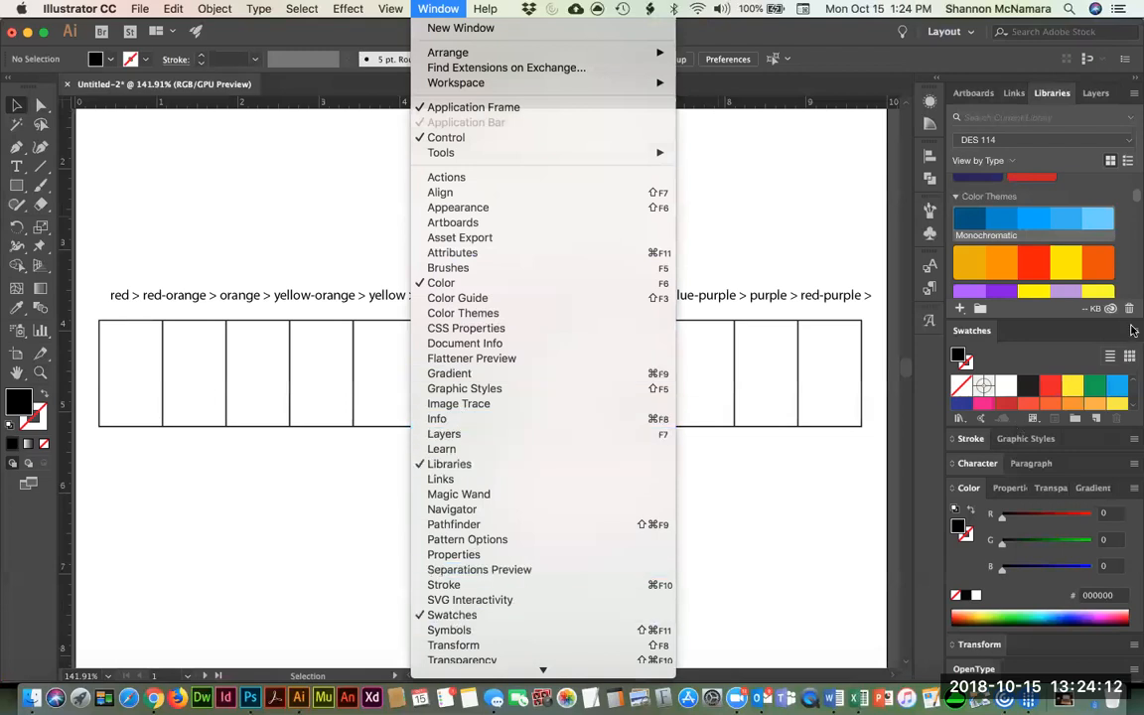
pyautogui.click(1133, 330)
pyautogui.click(1133, 330)
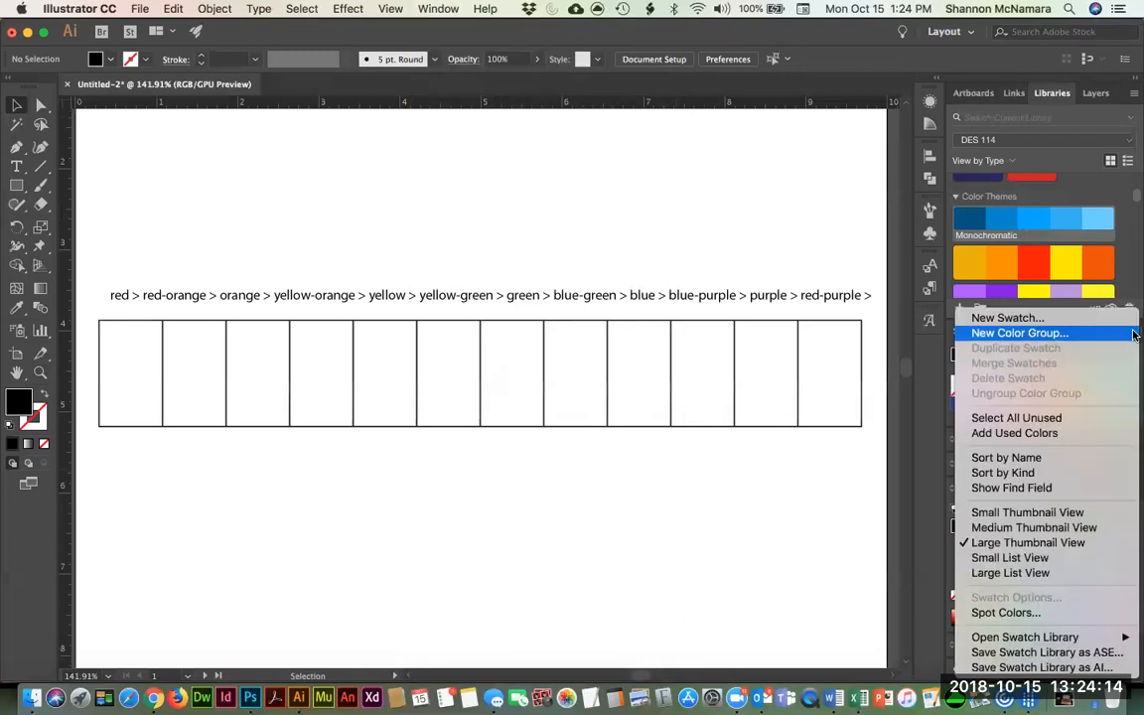
pyautogui.moveTo(1040, 642)
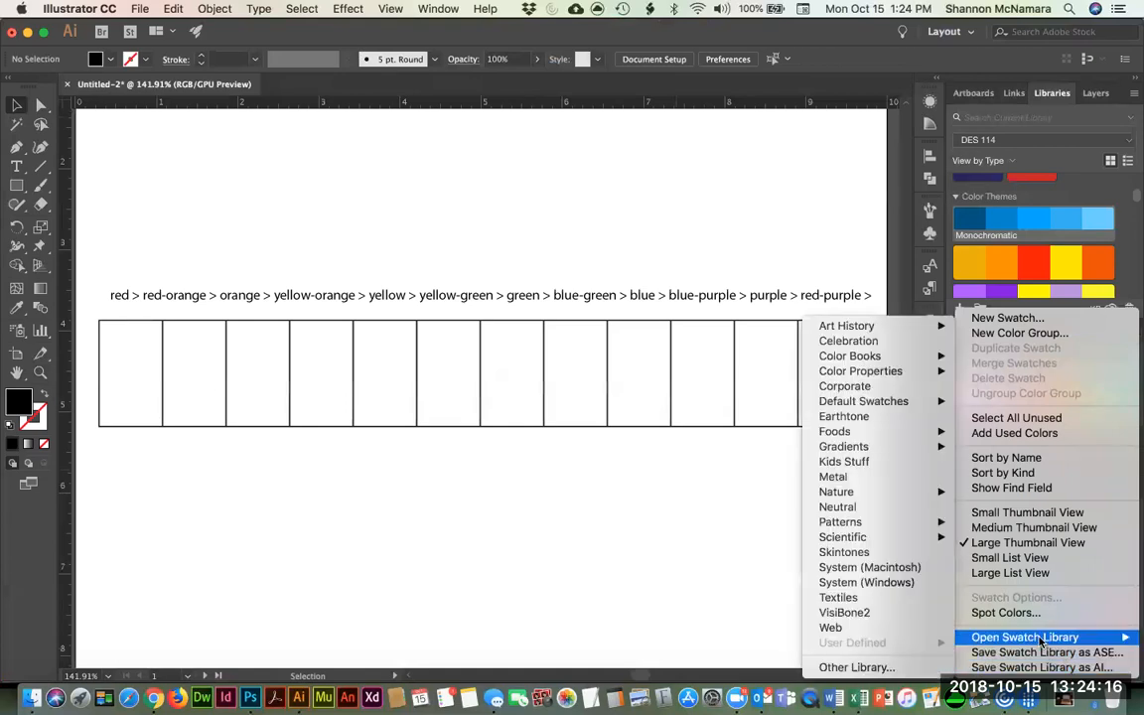
pyautogui.press('super+Tab')
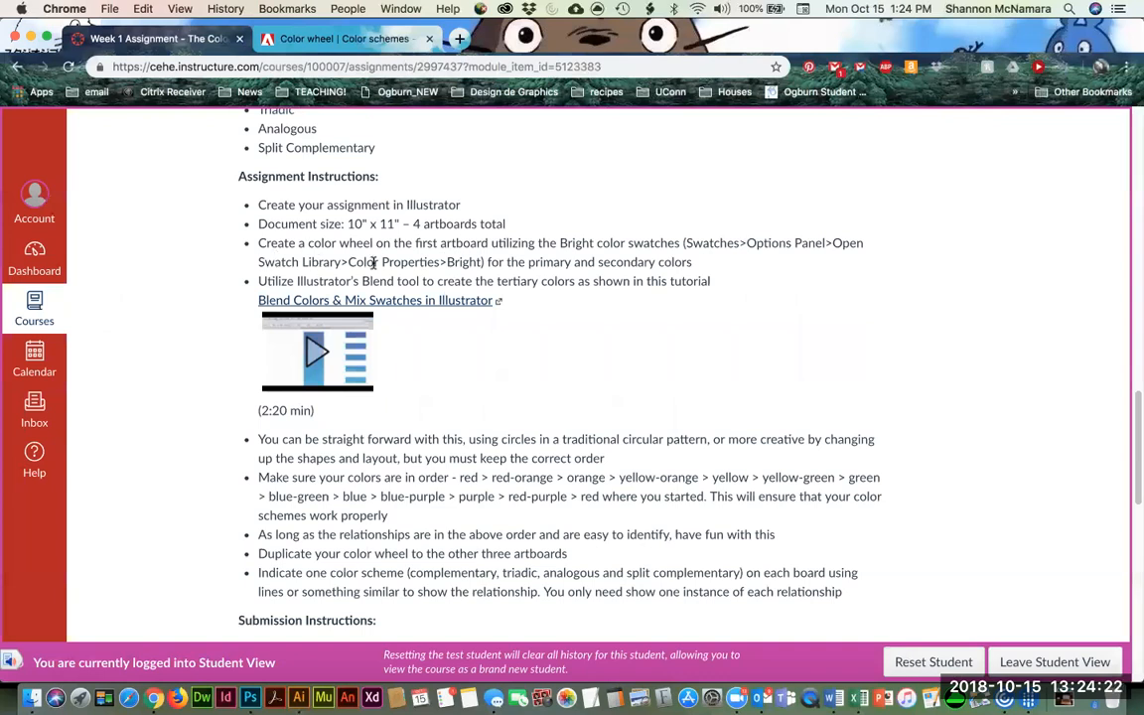
pyautogui.press('super+Tab')
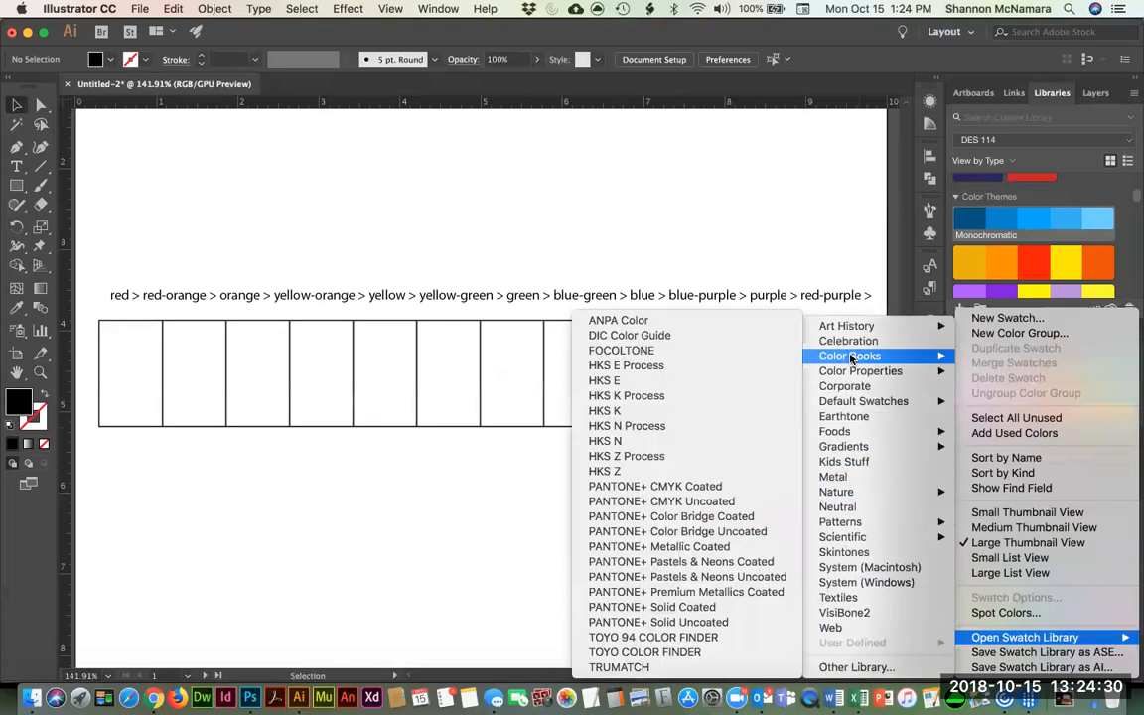
pyautogui.moveTo(852, 371)
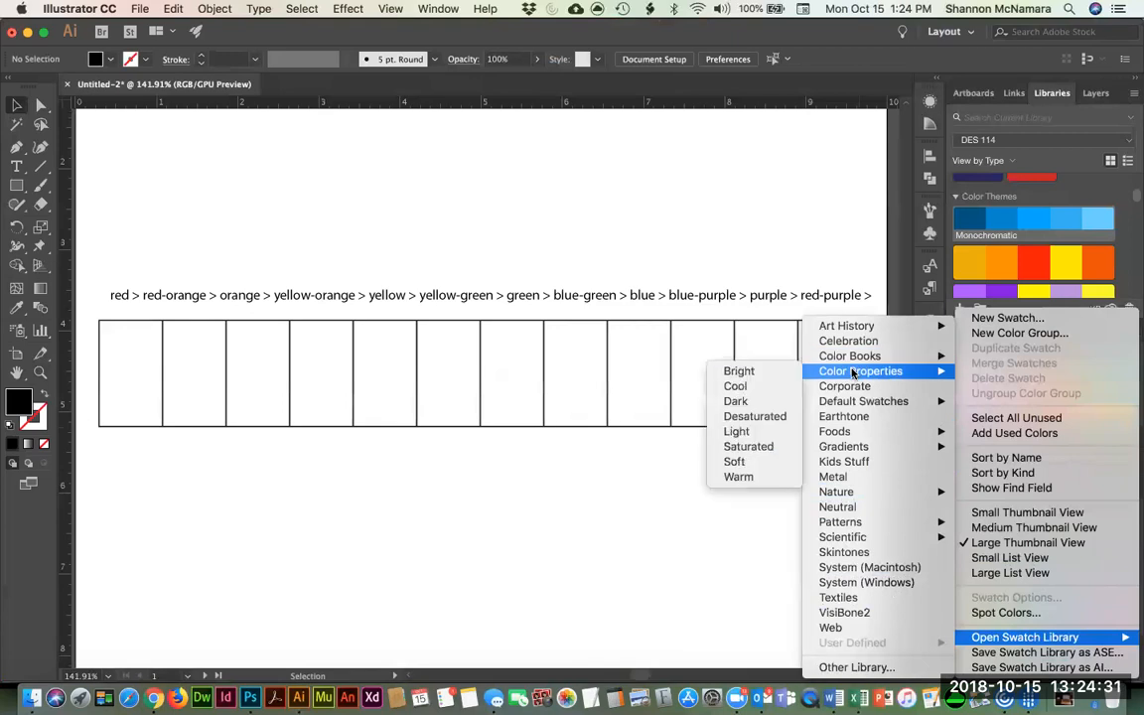
pyautogui.click(748, 372)
# Lengthen the Bright swatch library, browse its color groups and place it beside the artboard, clear of the boxes.
pyautogui.moveTo(556, 318); pyautogui.dragTo(157, 112)
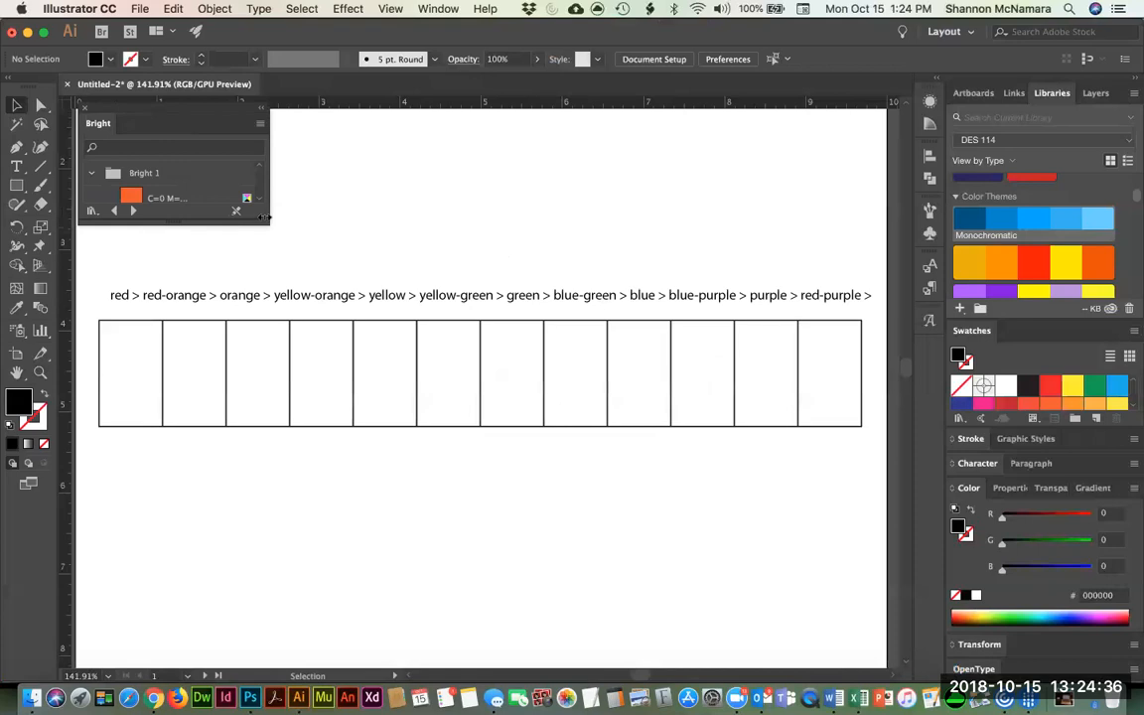
pyautogui.moveTo(264, 216); pyautogui.dragTo(254, 583)
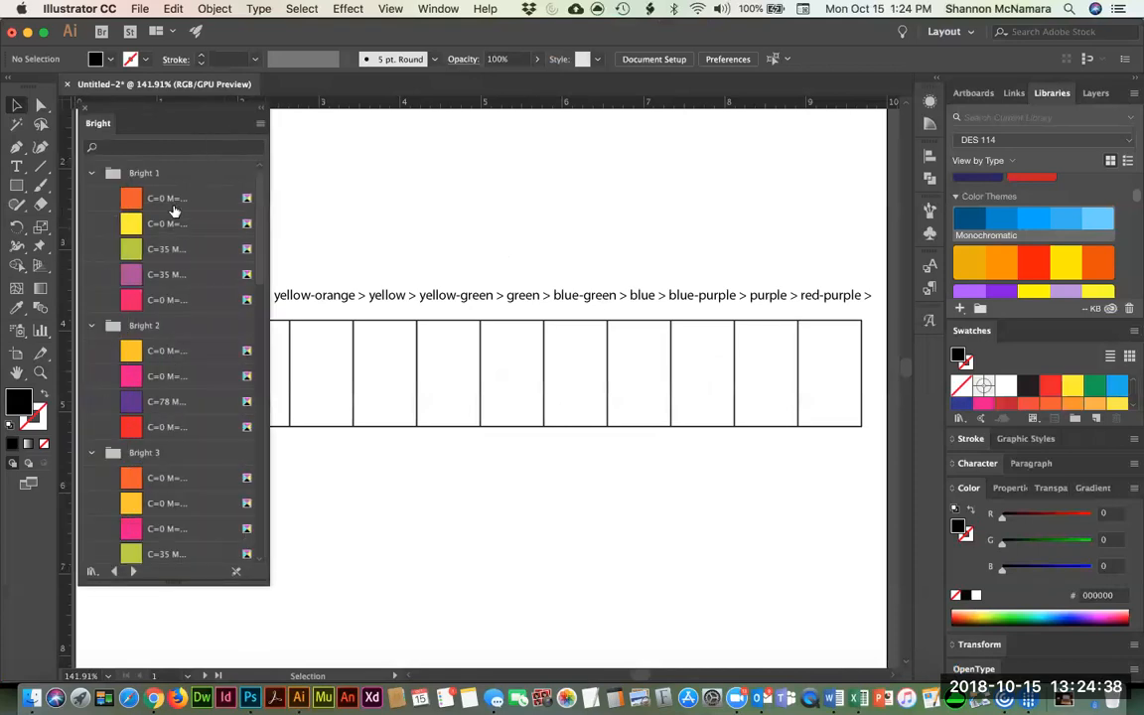
pyautogui.scroll(-10, 174, 212)
pyautogui.scroll(10, 187, 241)
pyautogui.moveTo(159, 110); pyautogui.dragTo(1010, 141)
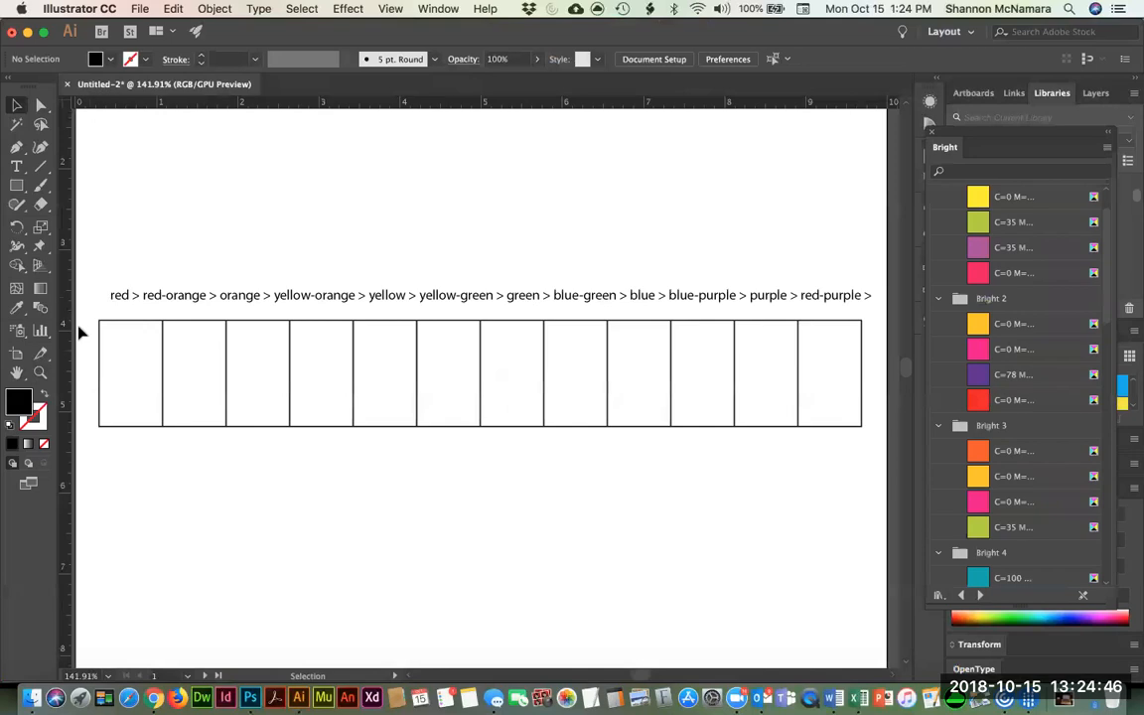
# Fill the first box in the row with the red swatch from the Bright 2 group.
pyautogui.click(118, 374)
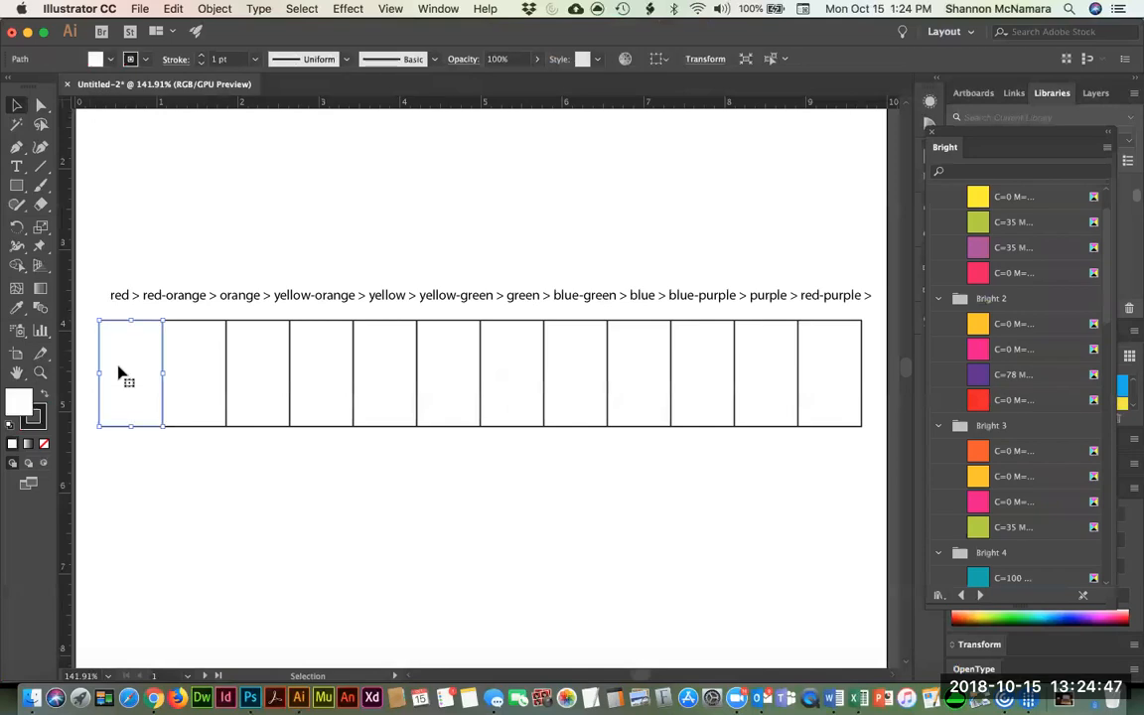
pyautogui.click(372, 362)
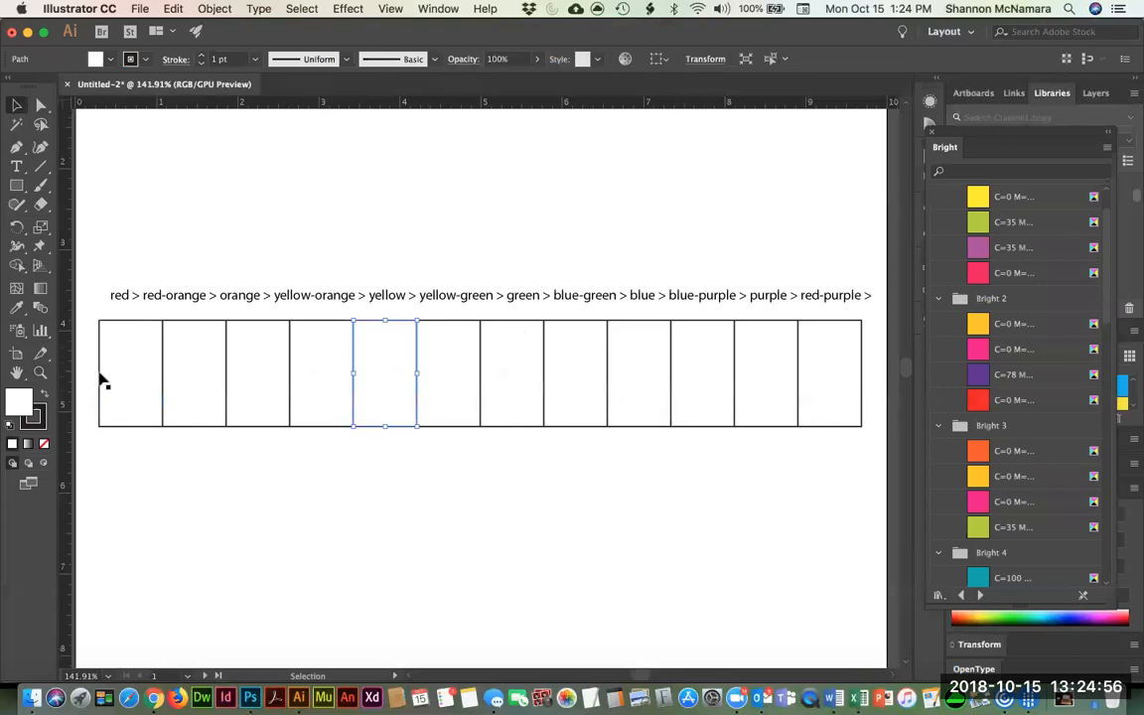
pyautogui.scroll(2, 1020, 223)
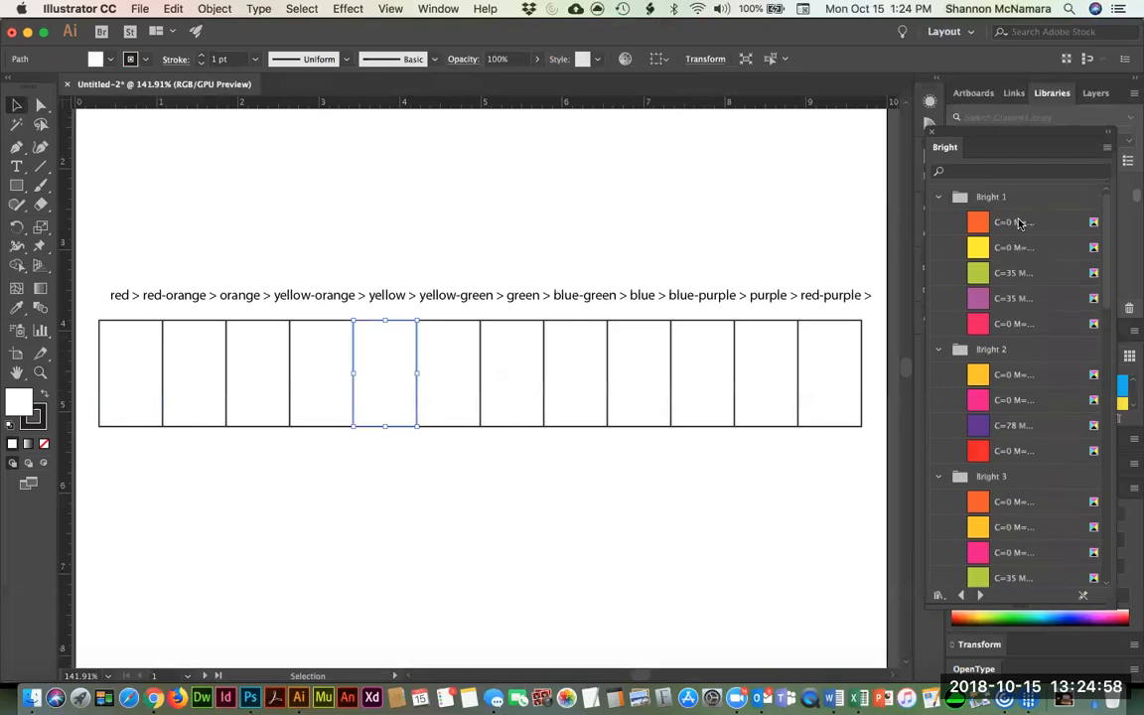
pyautogui.click(114, 364)
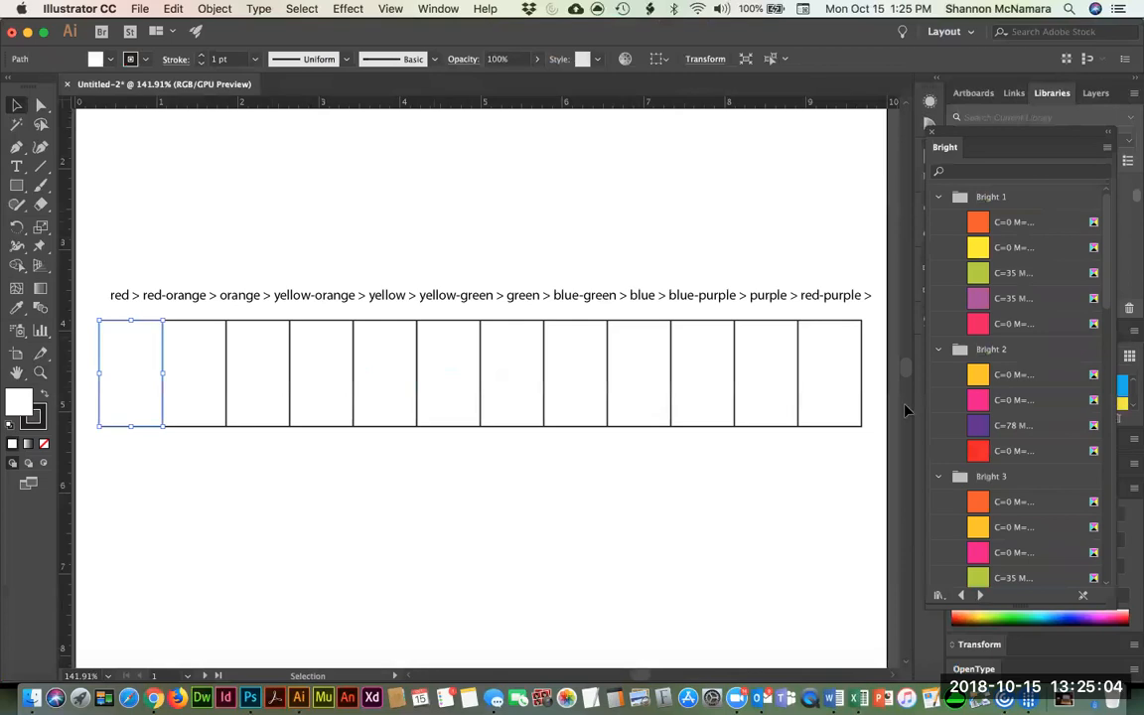
pyautogui.click(980, 453)
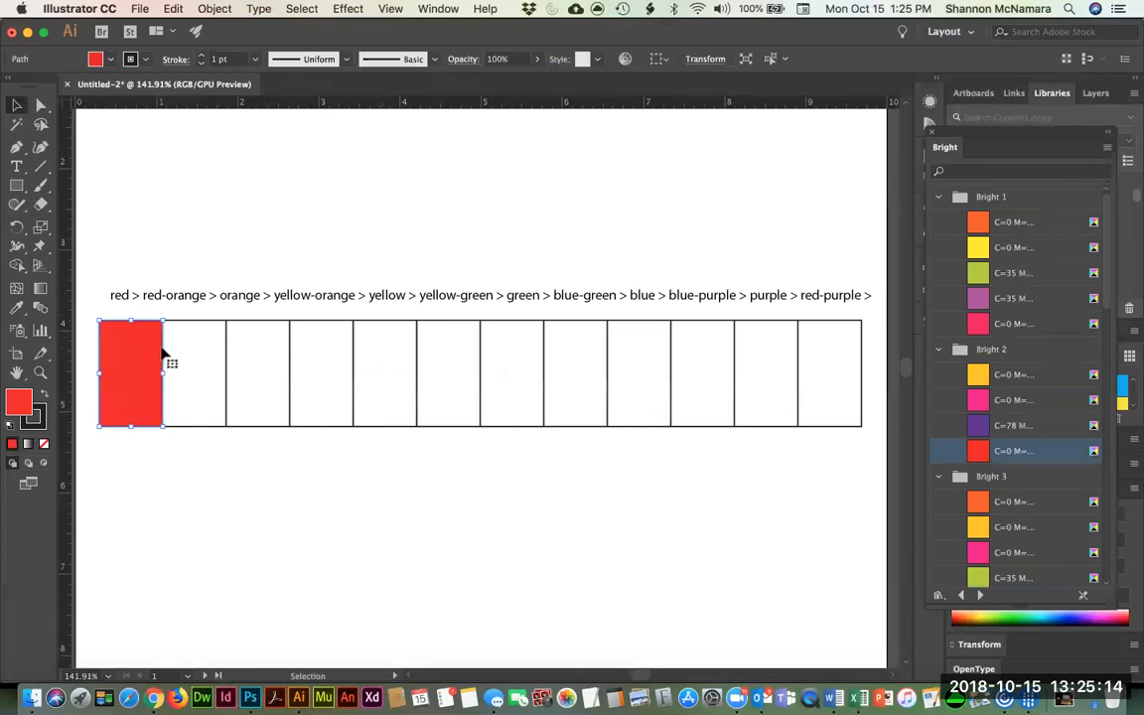
# Fill the fifth box, under the yellow label, with the yellow swatch from the Bright 1 group.
pyautogui.click(205, 342)
pyautogui.click(261, 358)
pyautogui.click(323, 368)
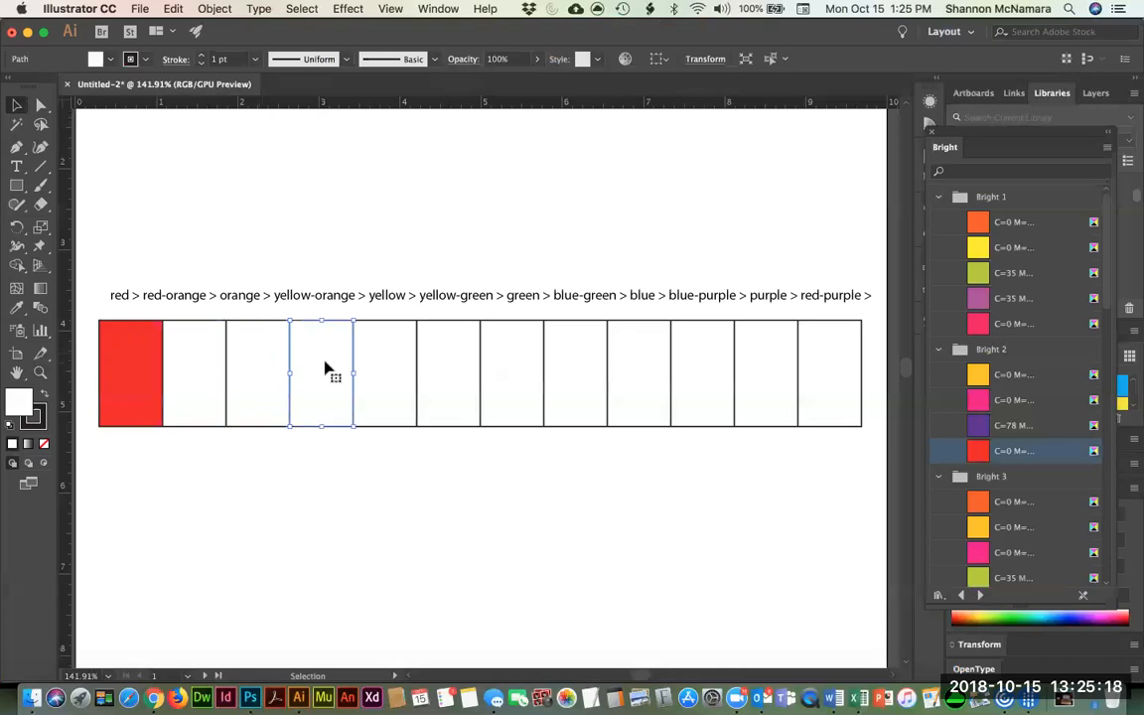
pyautogui.click(403, 369)
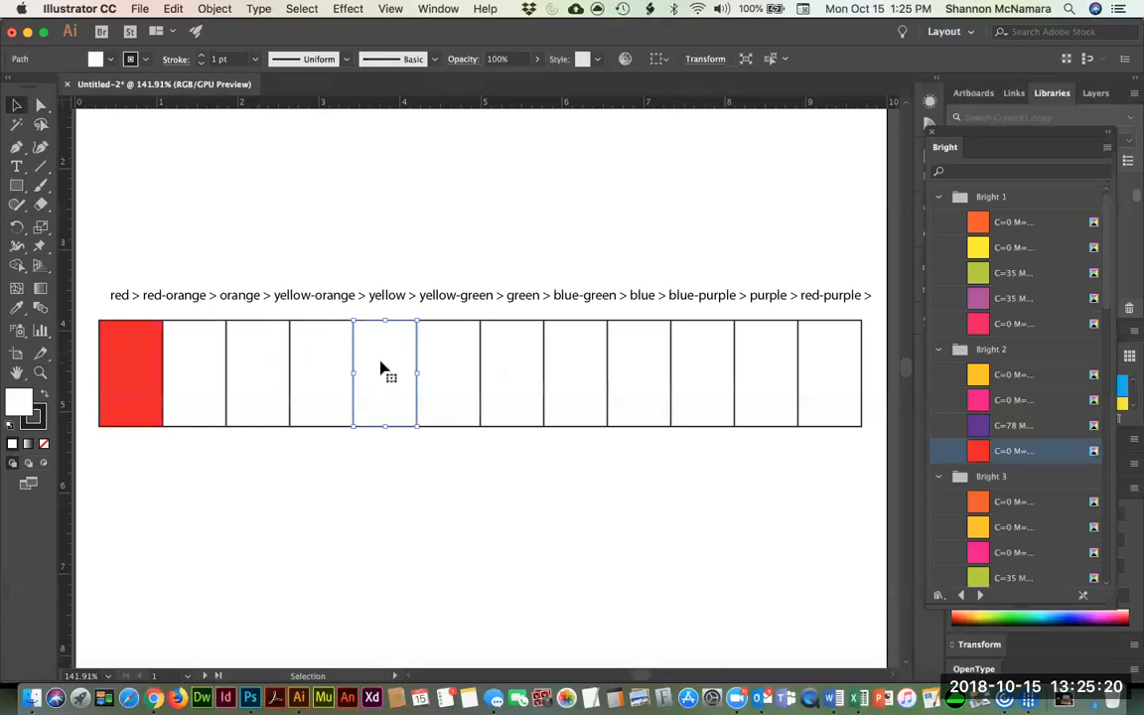
pyautogui.click(981, 248)
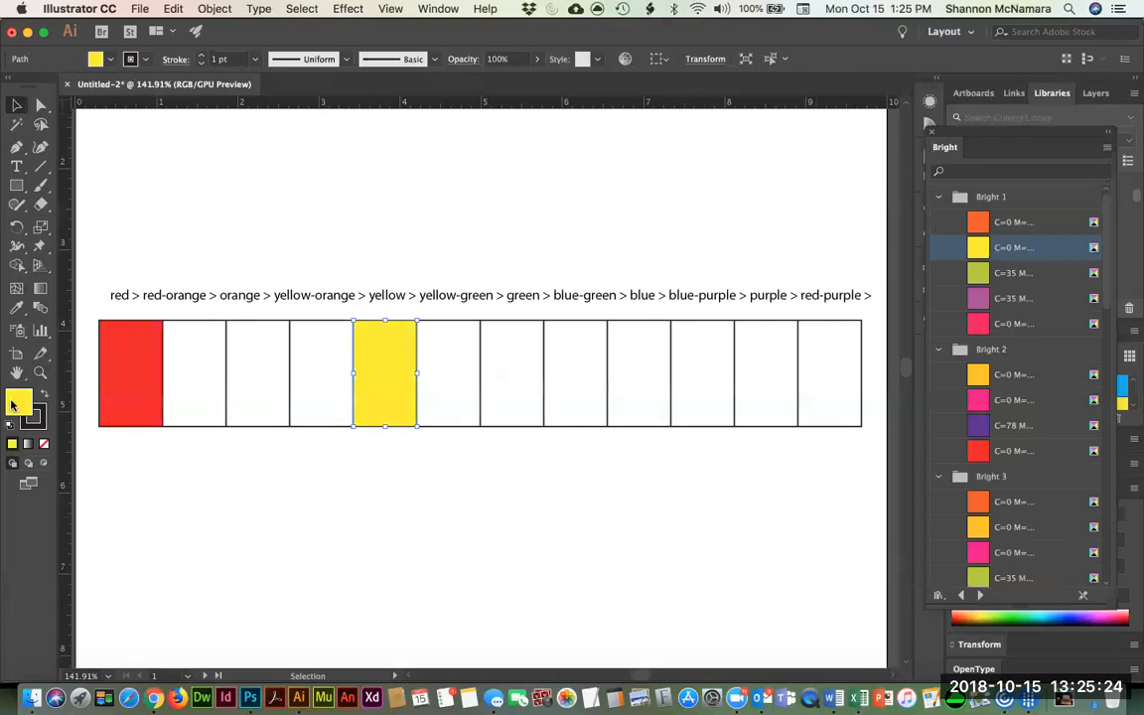
# Adjust the yellow box's fill in the Color Picker to 0% cyan and 100% yellow.
pyautogui.doubleClick(11, 403)
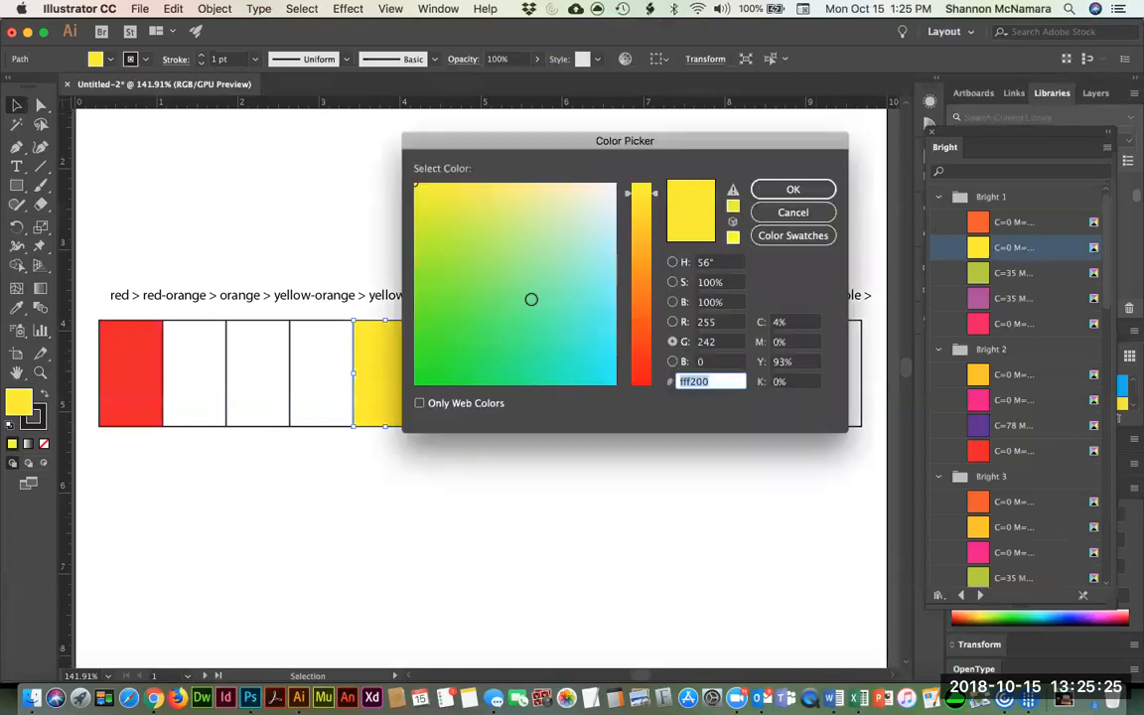
pyautogui.click(774, 321)
pyautogui.write('0')
pyautogui.press('Tab')
pyautogui.press('Tab')
pyautogui.write('100')
pyautogui.press('Return')
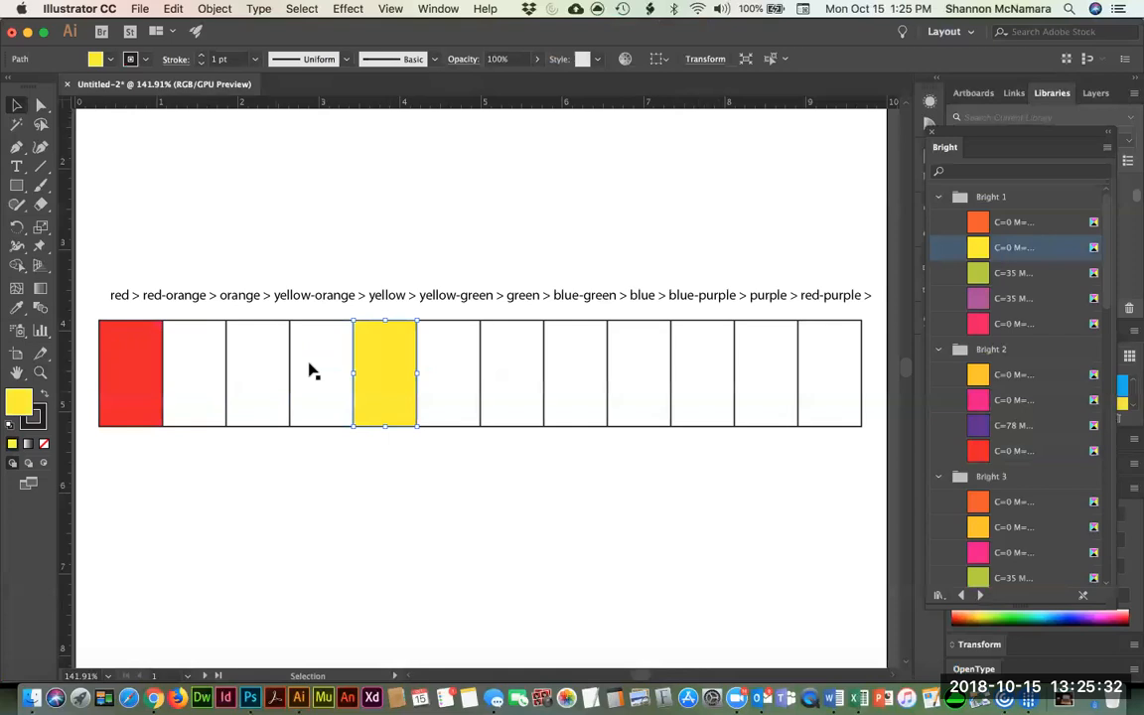
# Fill the ninth box with the blue swatch from the Bright 5 group and deselect it.
pyautogui.click(452, 370)
pyautogui.click(519, 375)
pyautogui.click(576, 372)
pyautogui.click(641, 375)
pyautogui.scroll(-3, 1046, 470)
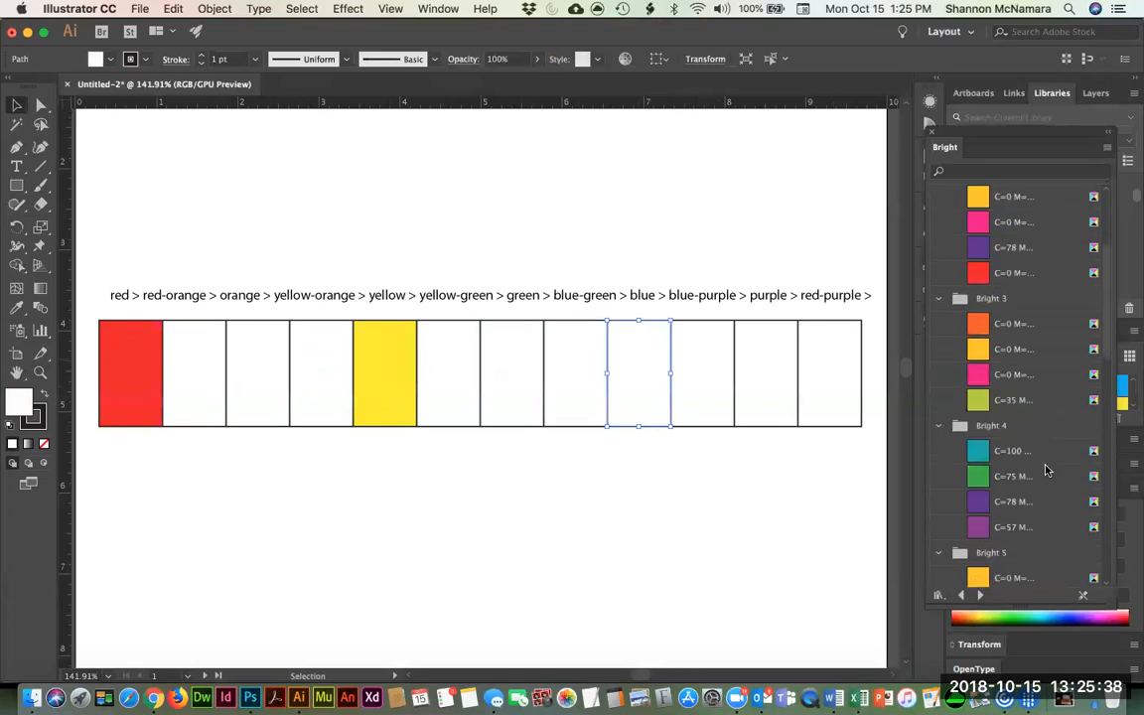
pyautogui.scroll(-2, 1043, 477)
pyautogui.scroll(-2, 1016, 558)
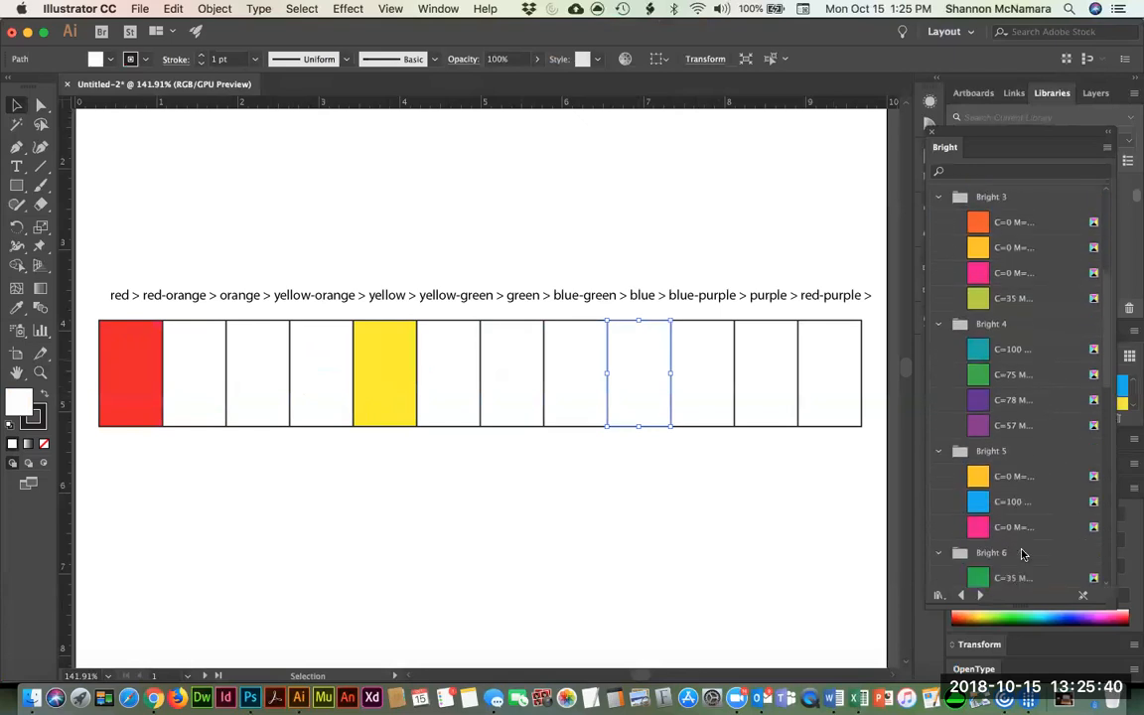
pyautogui.click(1012, 504)
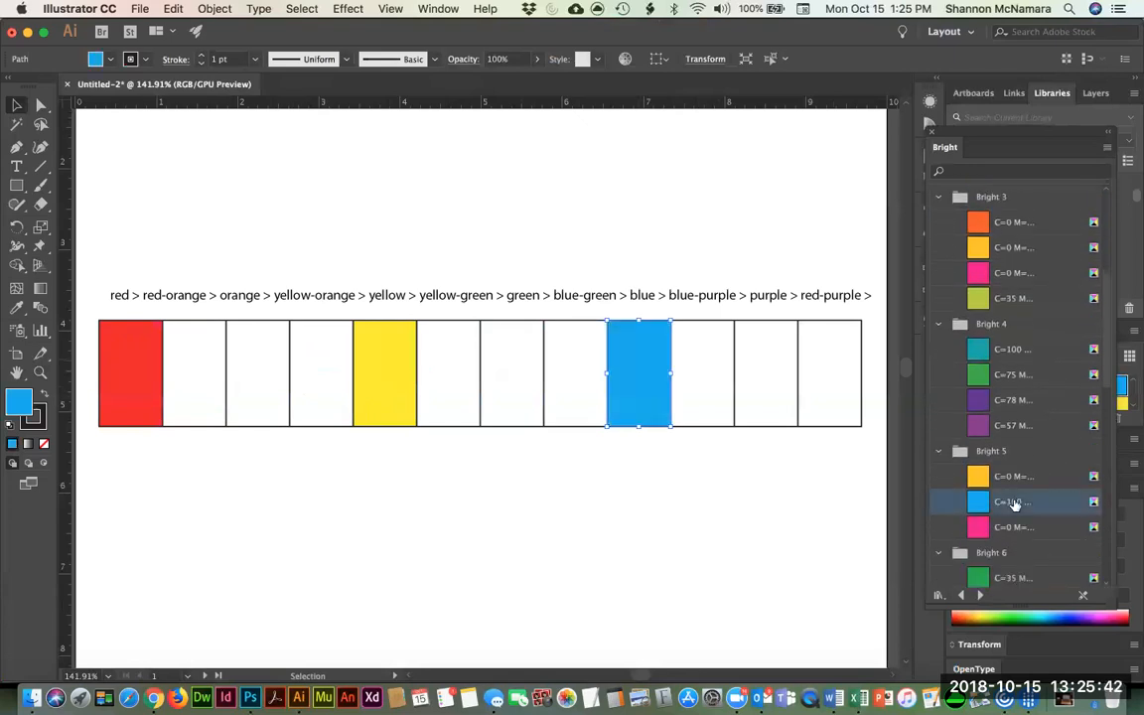
pyautogui.click(499, 237)
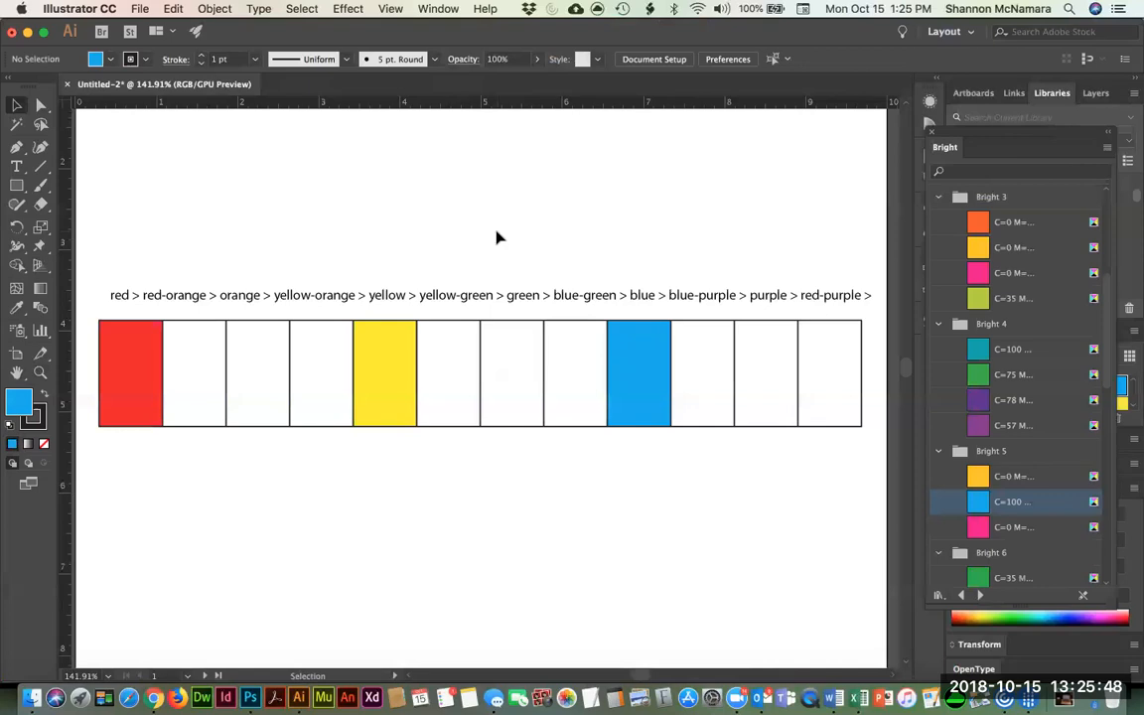
# Fill the third box with the Bright 3 orange, and replace it with the lighter orange swatch from Bright 7.
pyautogui.click(151, 358)
pyautogui.click(387, 376)
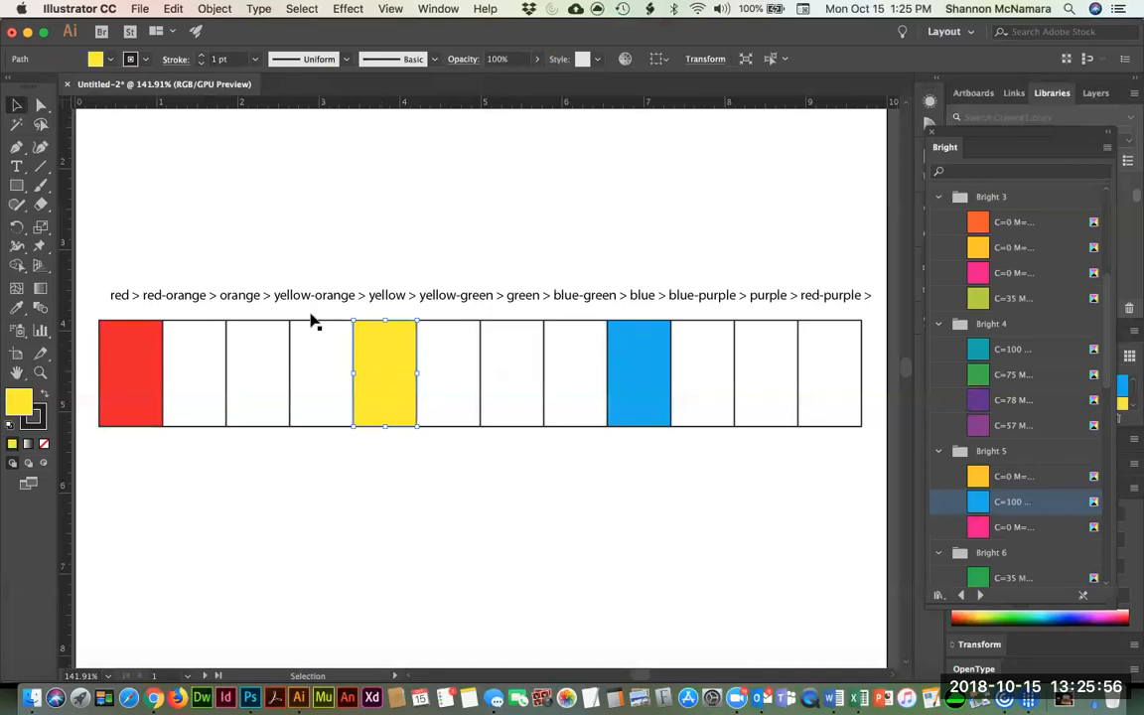
pyautogui.click(235, 366)
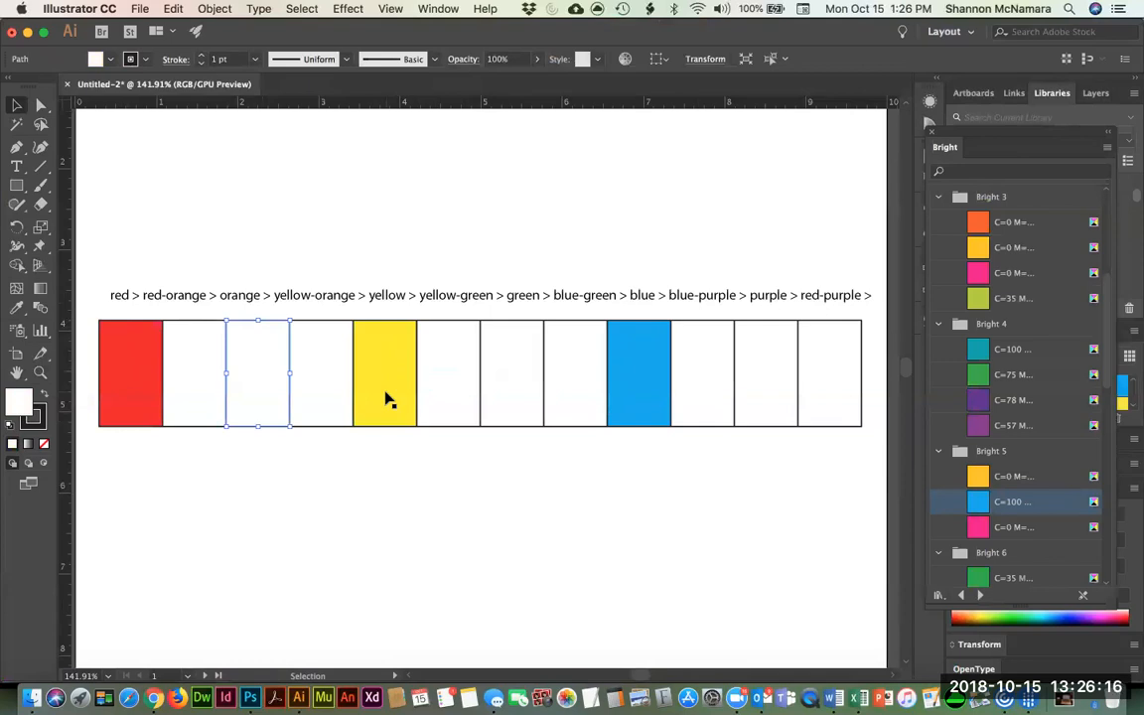
pyautogui.click(1013, 226)
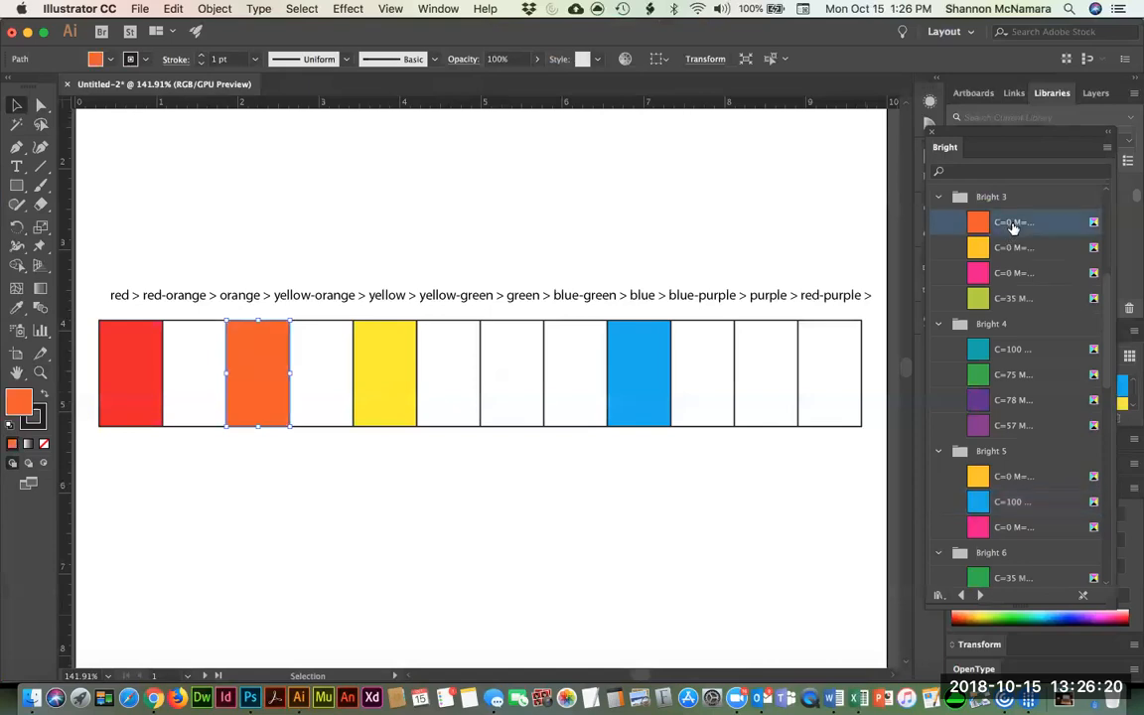
pyautogui.scroll(-6, 1018, 347)
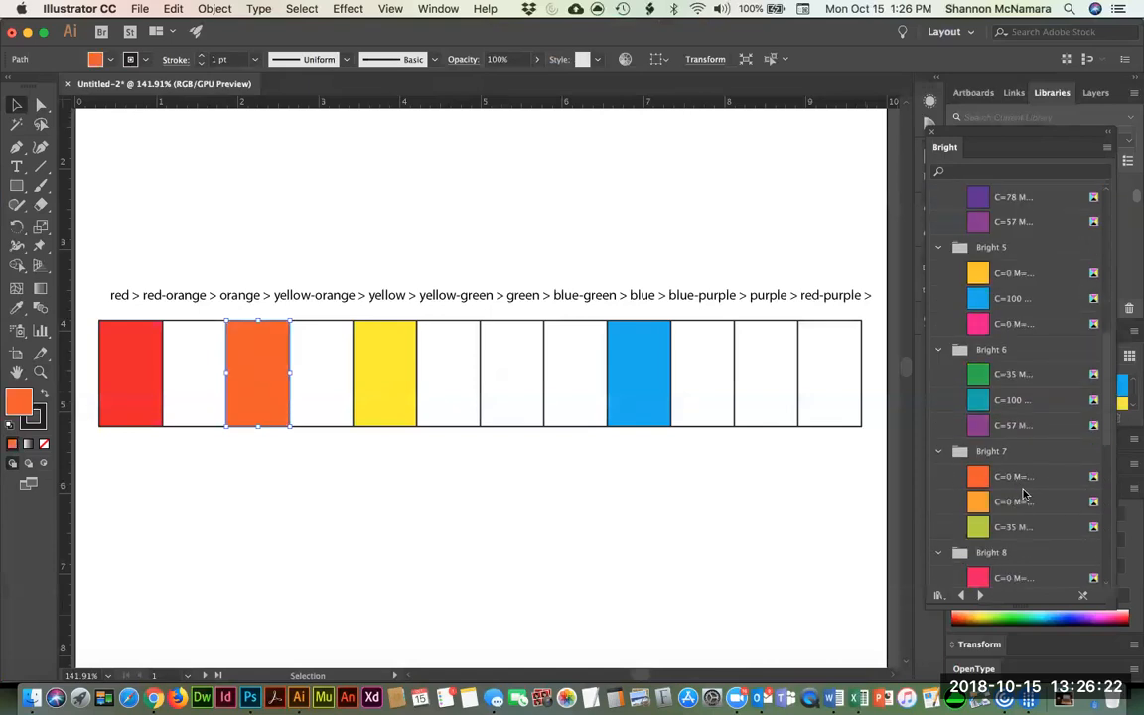
pyautogui.click(1020, 501)
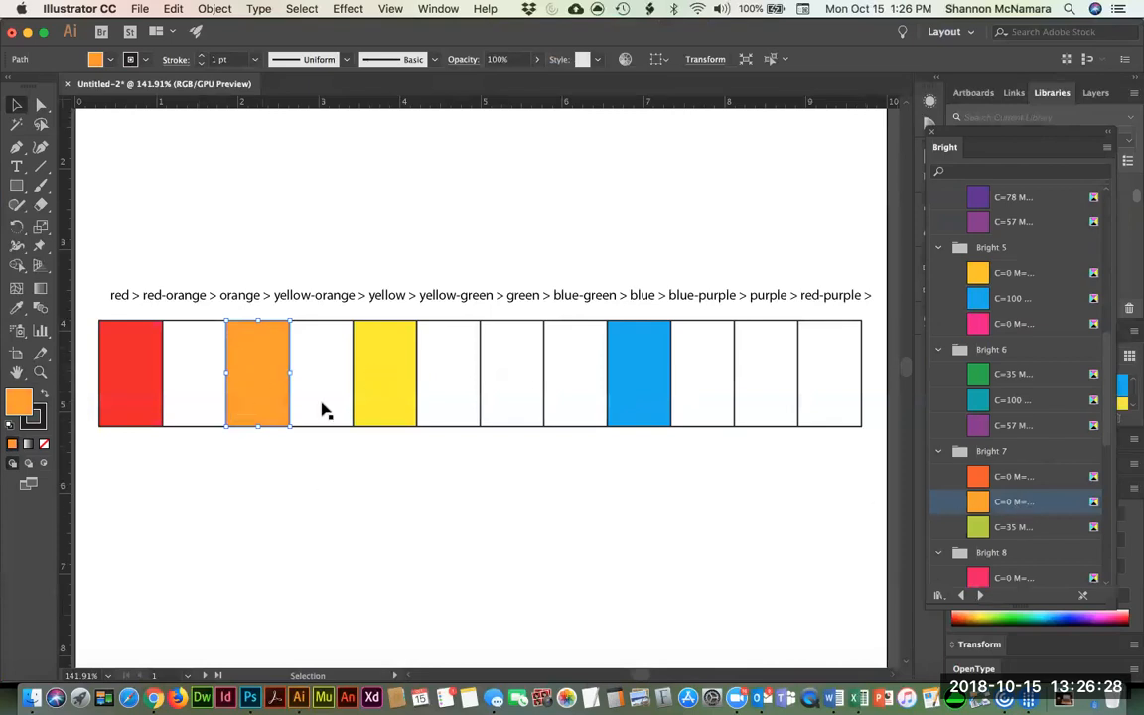
# Copy the third box's orange fill onto the fourth box with the Eyedropper.
pyautogui.click(323, 367)
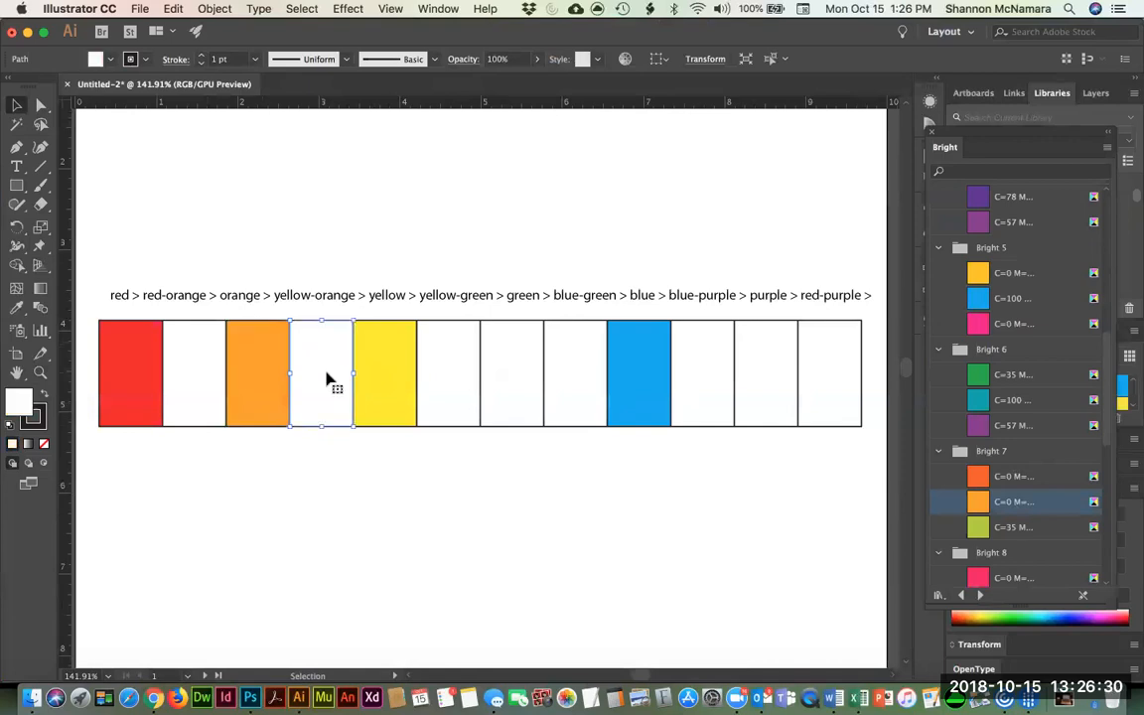
pyautogui.click(254, 369)
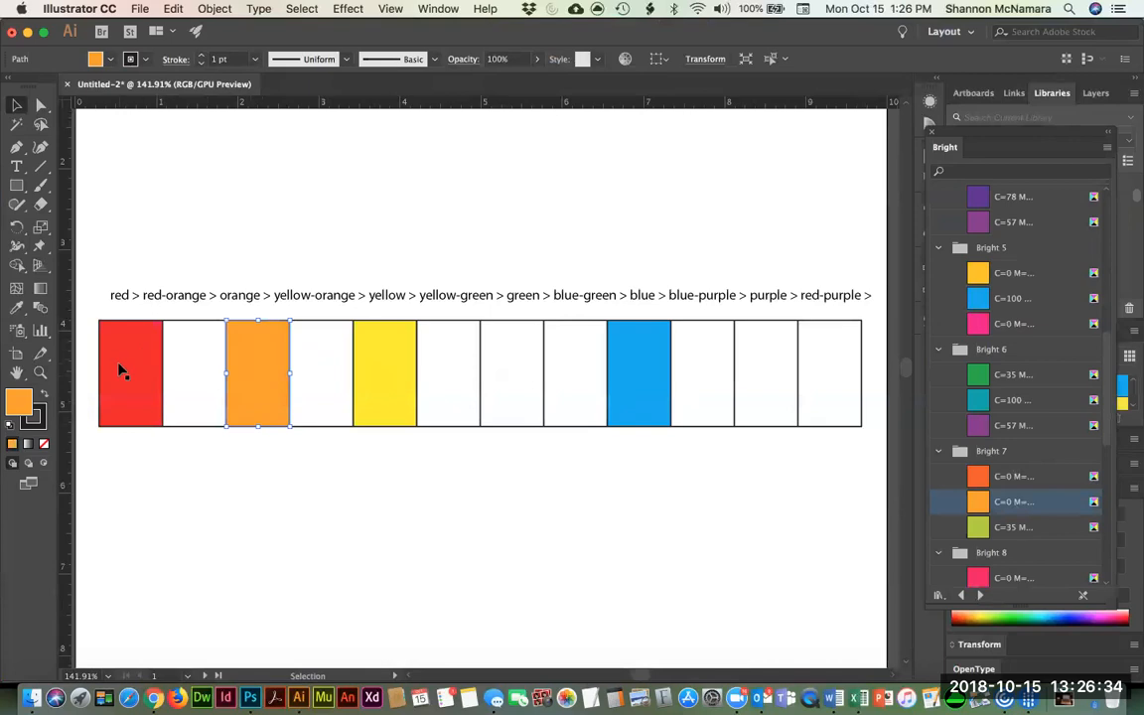
pyautogui.click(330, 362)
pyautogui.press('i')
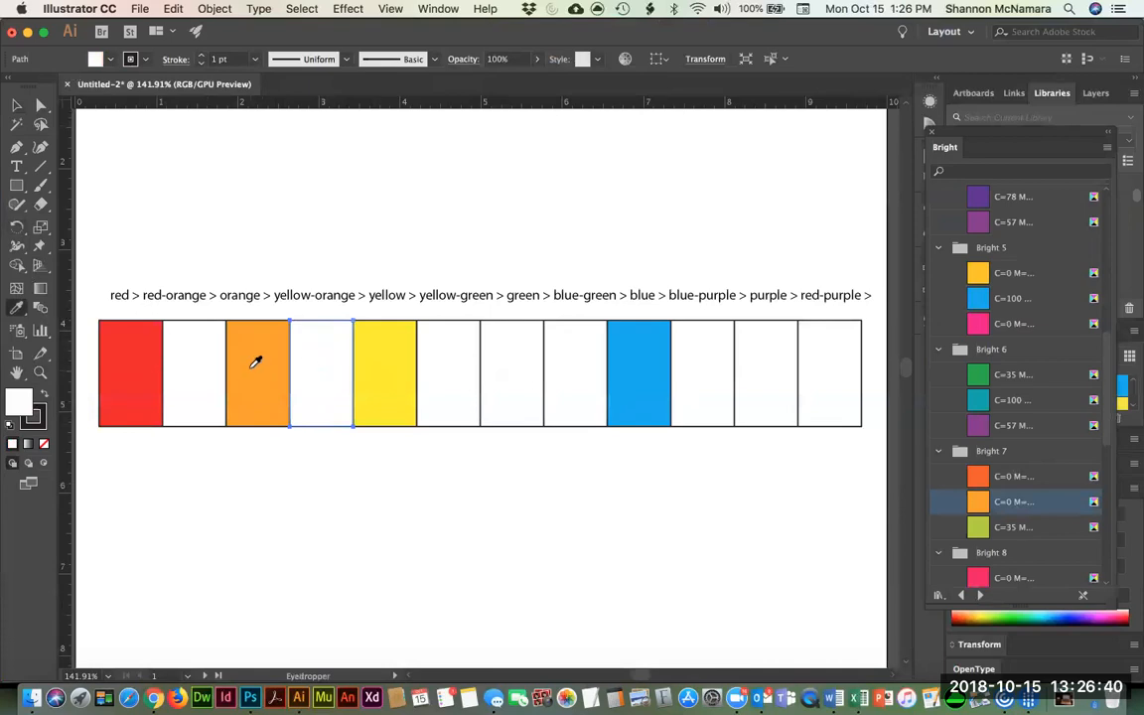
pyautogui.click(256, 362)
pyautogui.press('v')
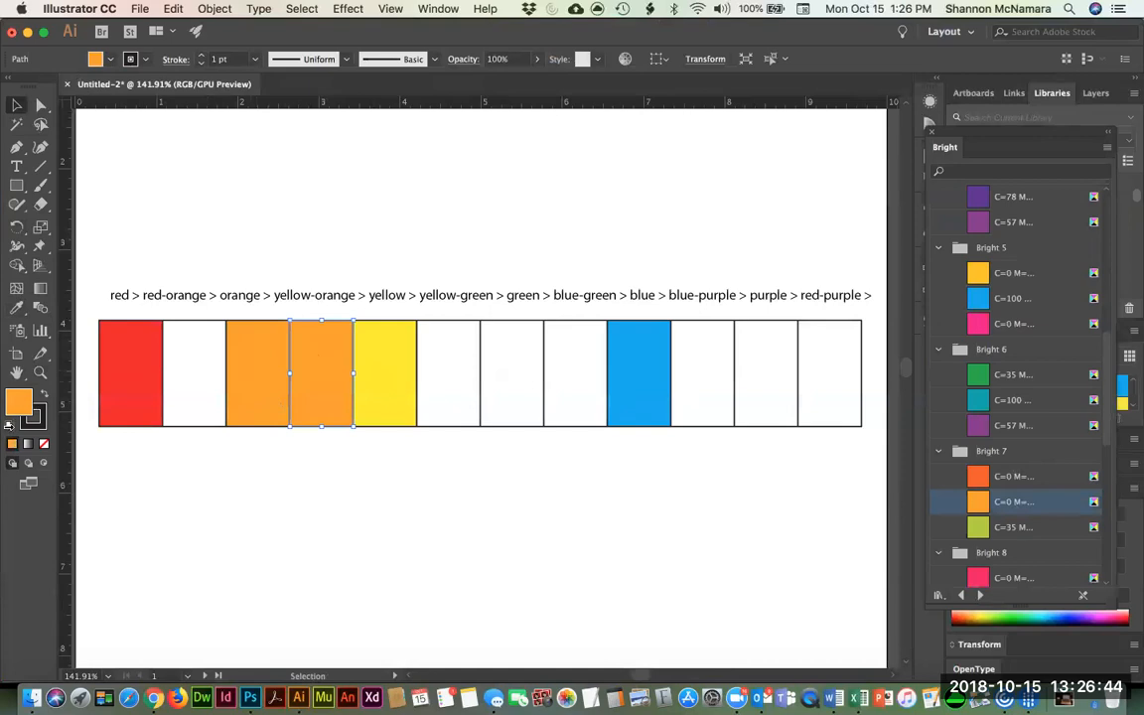
# Shift the fourth box's fill to a yellow-orange of about #f9ce1b in the Color Picker and deselect the box.
pyautogui.doubleClick(18, 400)
pyautogui.moveTo(589, 129); pyautogui.dragTo(600, 40)
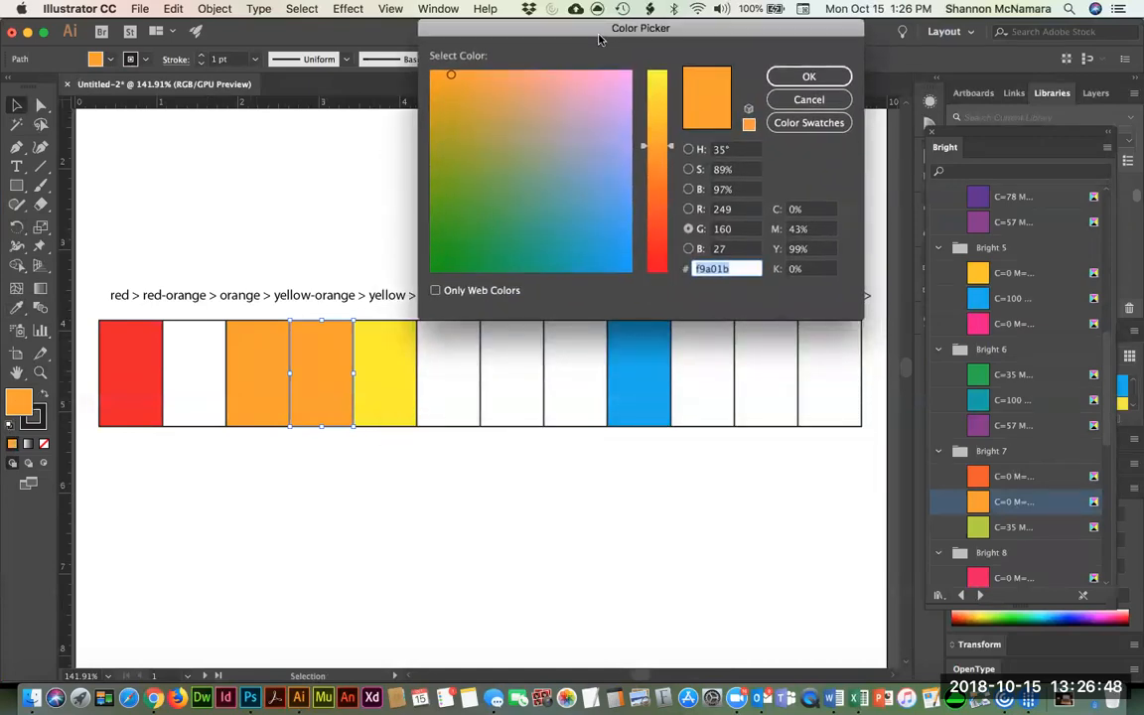
pyautogui.click(669, 148)
pyautogui.moveTo(670, 148); pyautogui.dragTo(671, 109)
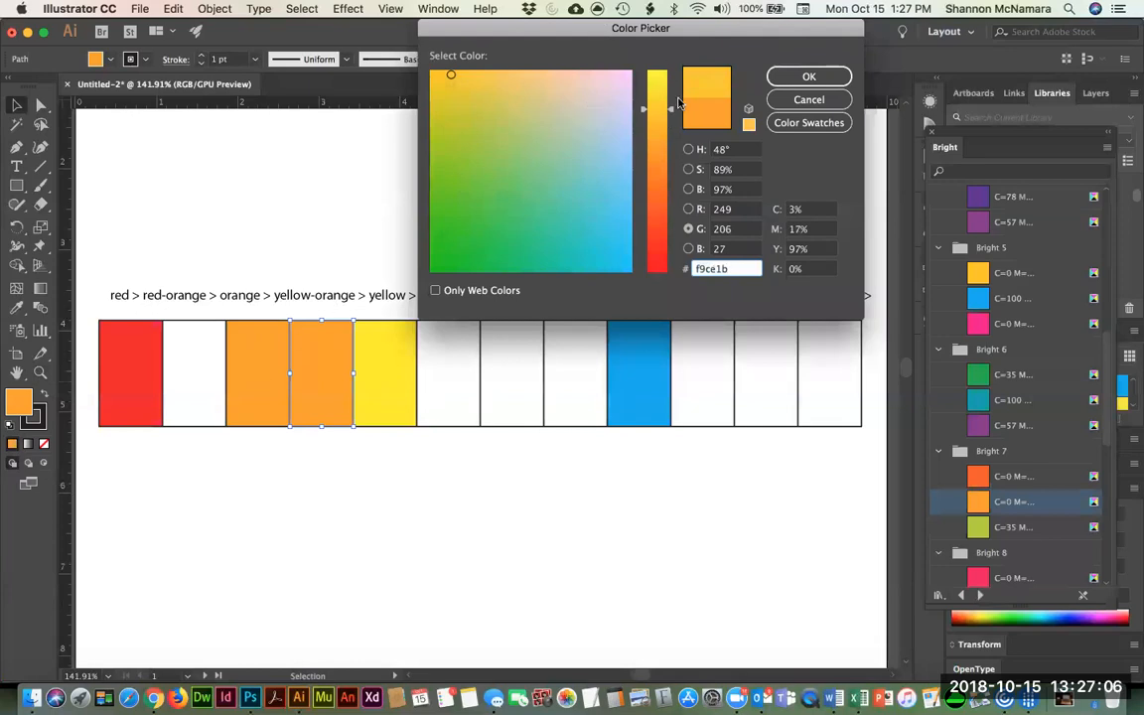
pyautogui.moveTo(673, 112); pyautogui.dragTo(658, 106)
pyautogui.click(810, 77)
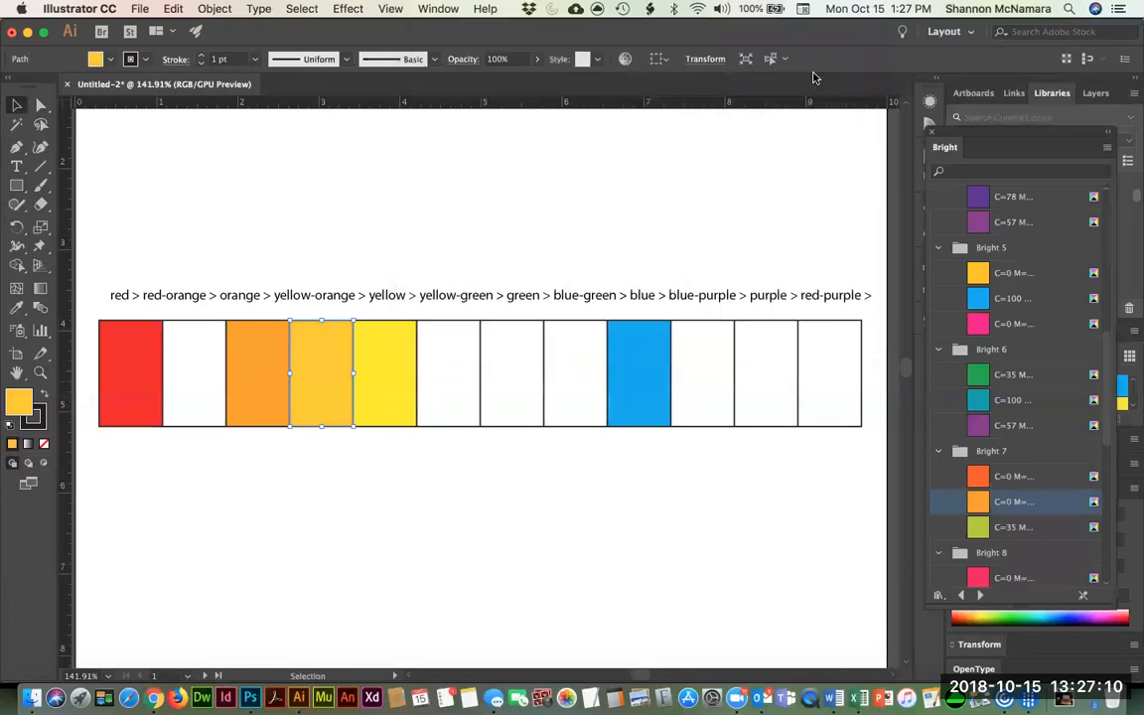
pyautogui.click(318, 152)
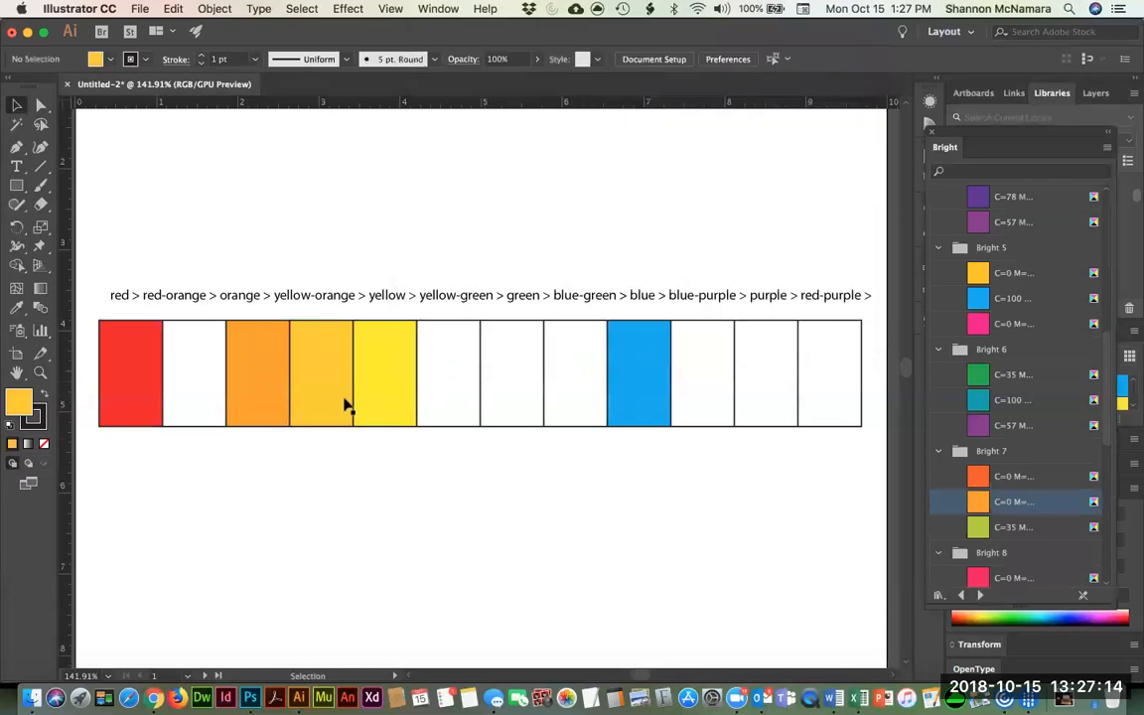
# Copy the third box's orange fill onto the empty second box with the Eyedropper.
pyautogui.click(241, 374)
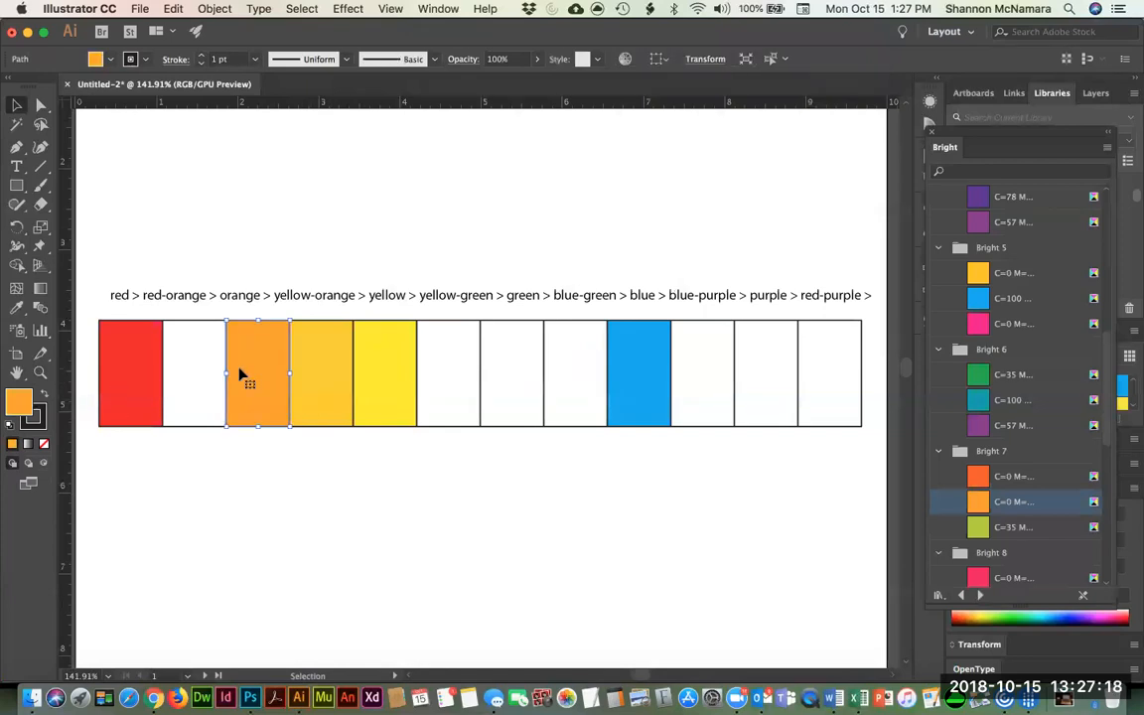
pyautogui.click(198, 375)
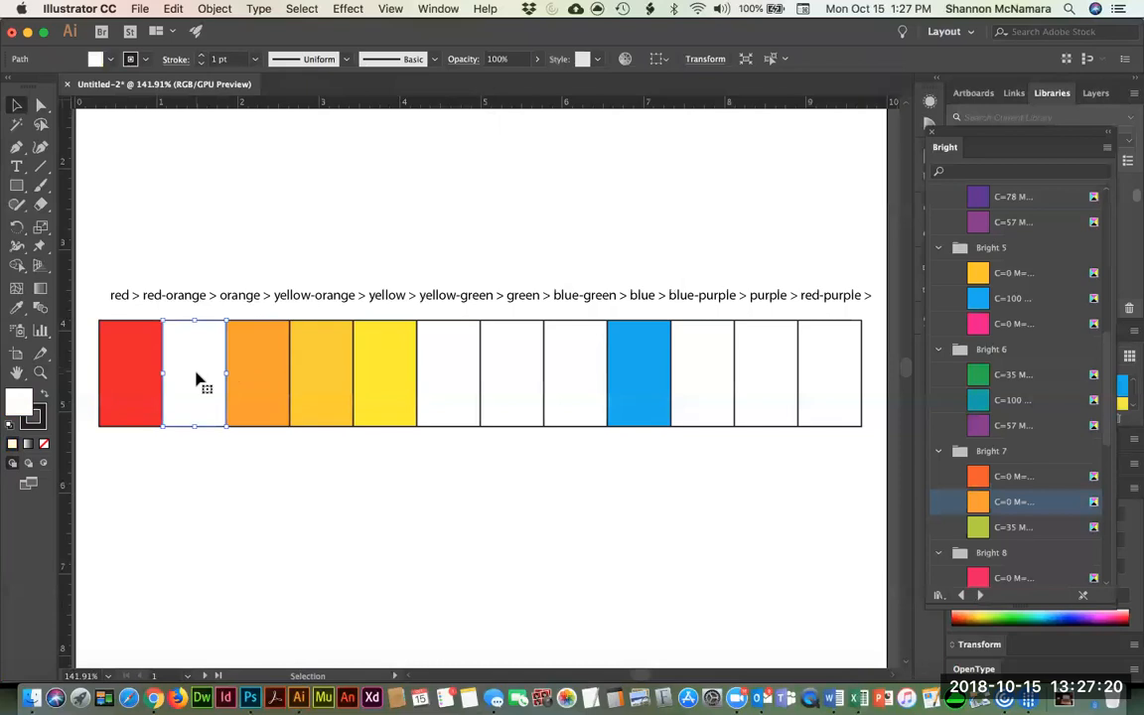
pyautogui.click(241, 387)
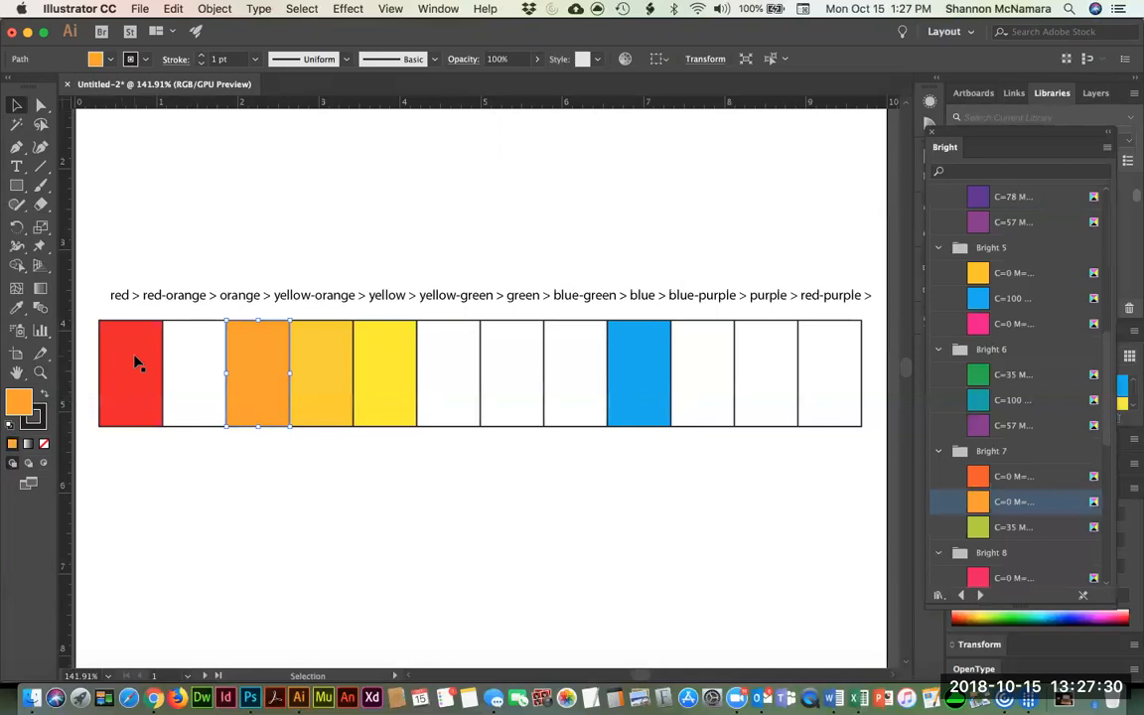
pyautogui.scroll(1, 135, 359)
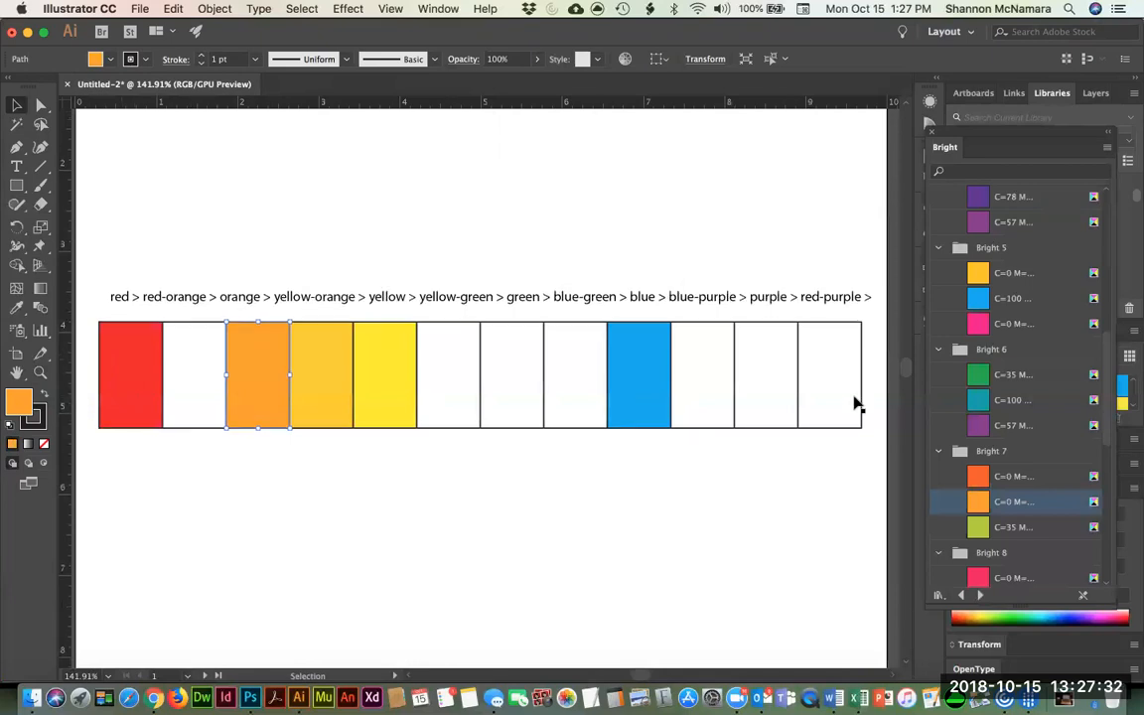
pyautogui.click(195, 376)
pyautogui.press('i')
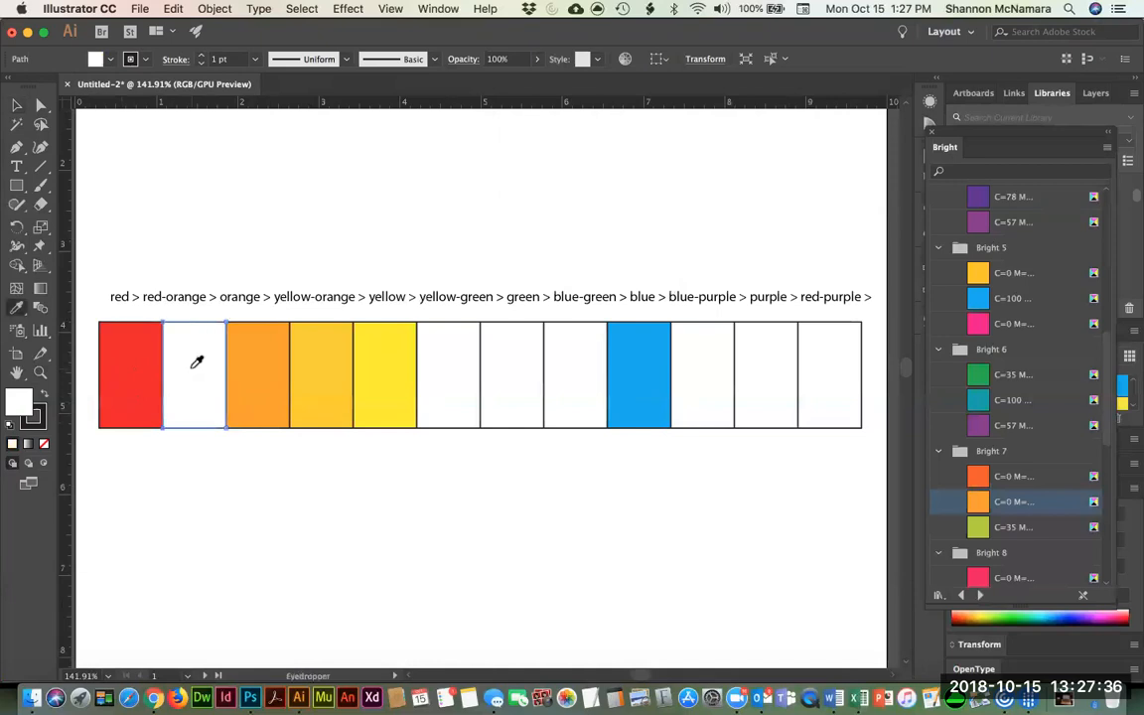
pyautogui.click(269, 355)
pyautogui.click(16, 104)
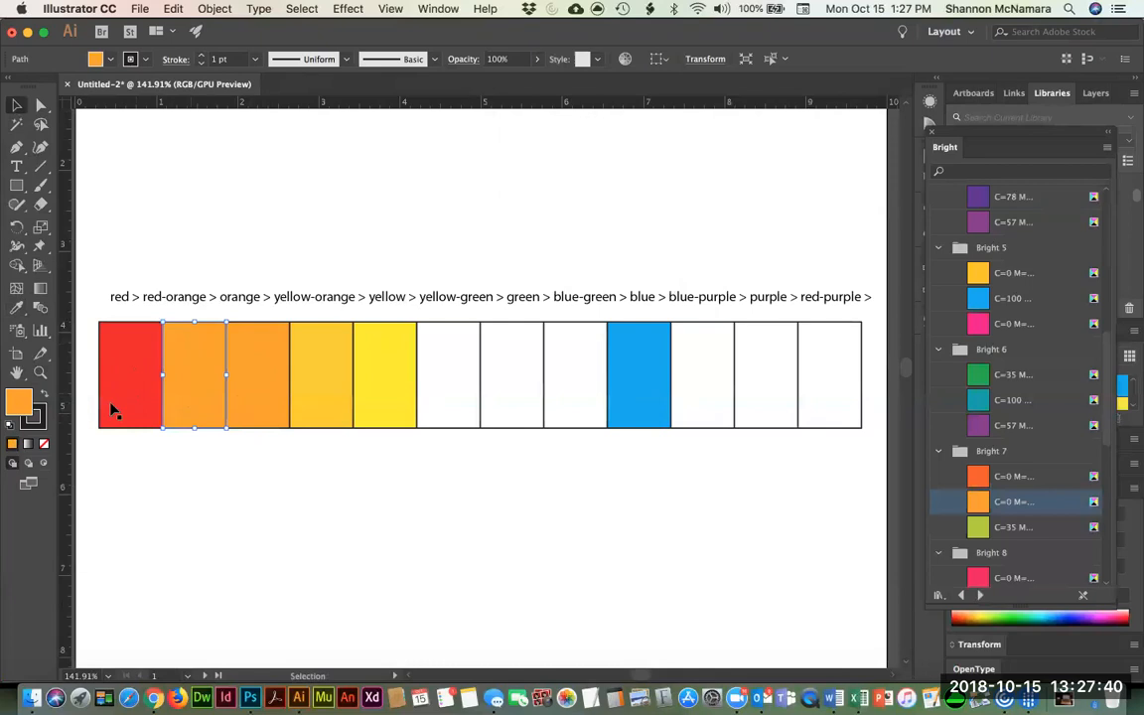
# Shift the second box's fill to a red-orange of about #f9671b in the Color Picker and deselect the box.
pyautogui.doubleClick(18, 401)
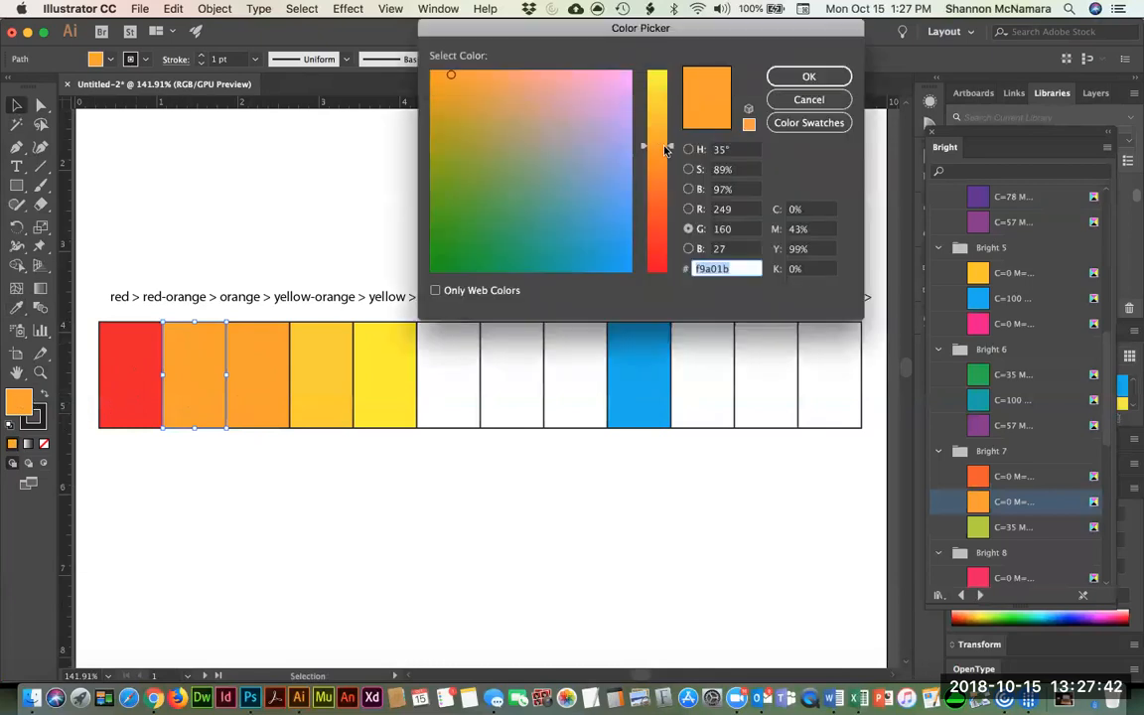
pyautogui.moveTo(670, 149); pyautogui.dragTo(671, 189)
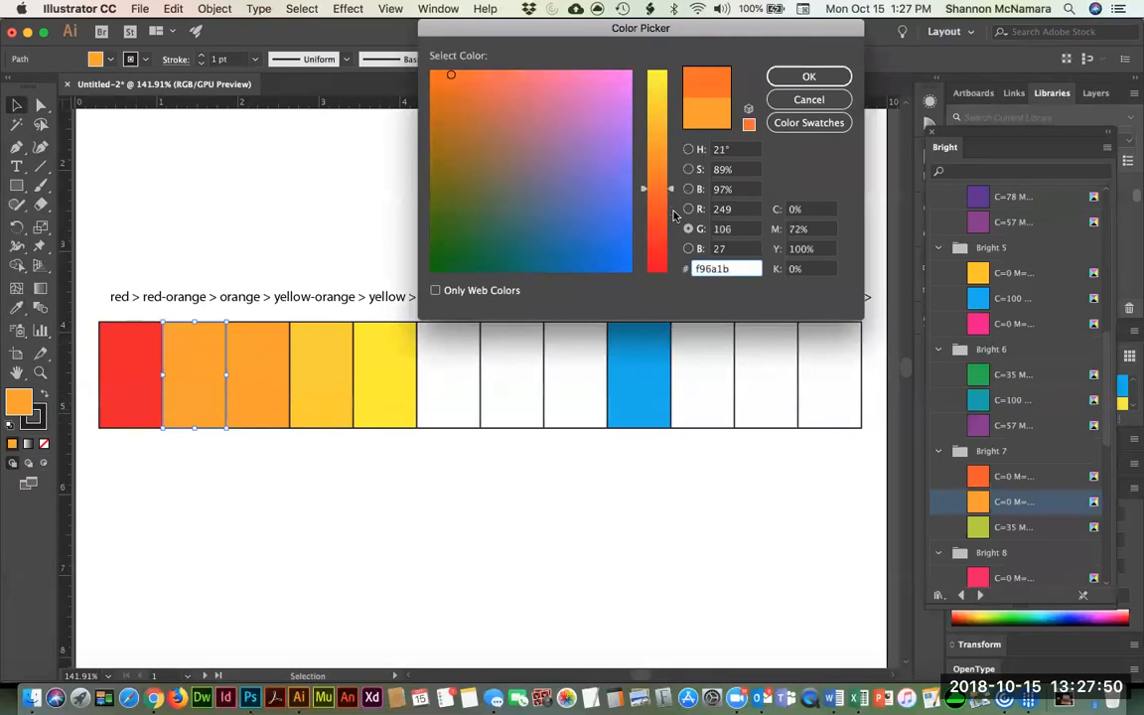
pyautogui.moveTo(669, 204)
pyautogui.mouseDown()
pyautogui.moveTo(670, 221)
pyautogui.moveTo(670, 174)
pyautogui.moveTo(672, 190)
pyautogui.mouseUp()
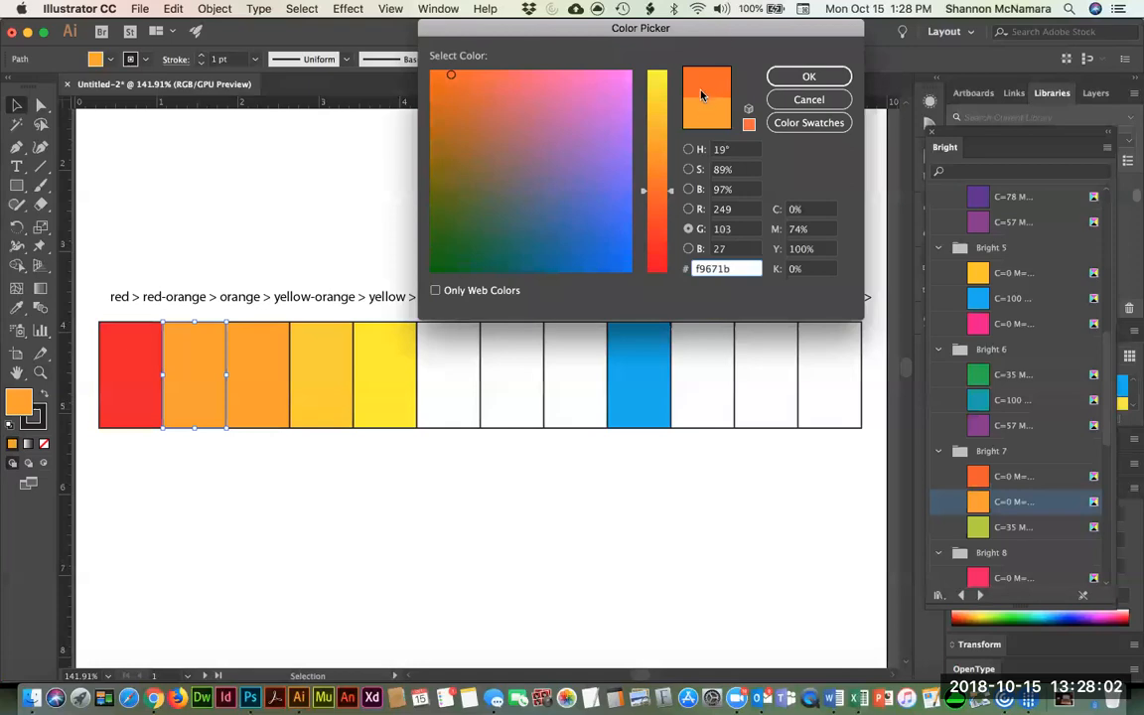
pyautogui.click(807, 76)
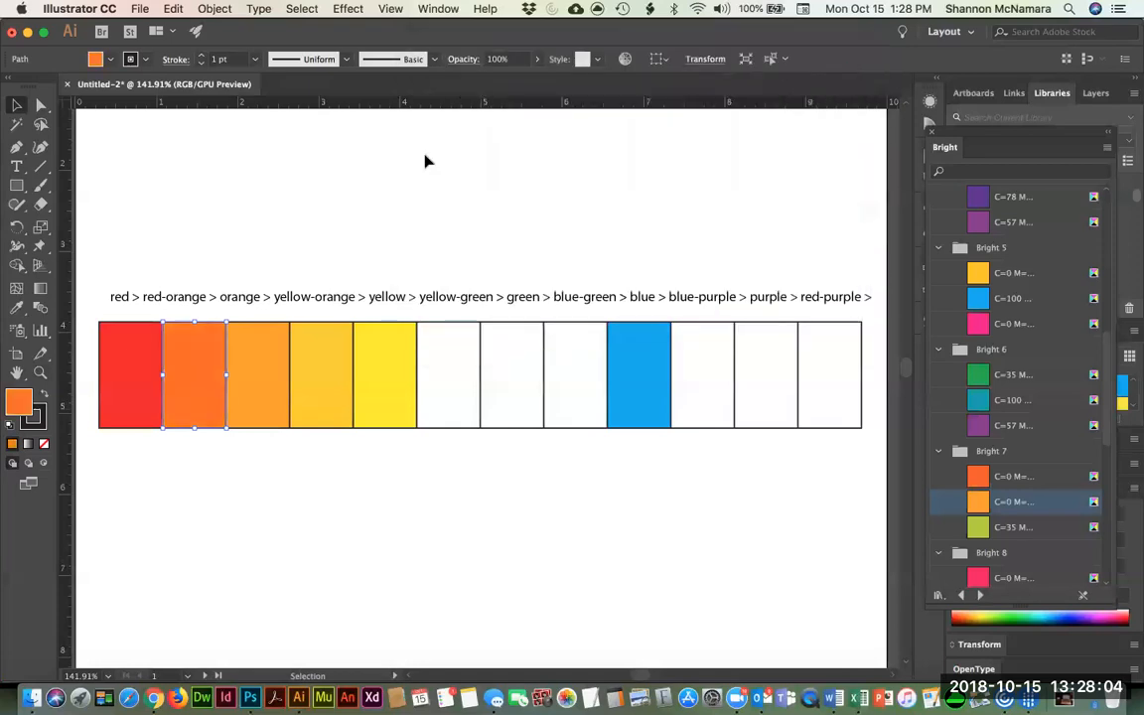
pyautogui.click(169, 473)
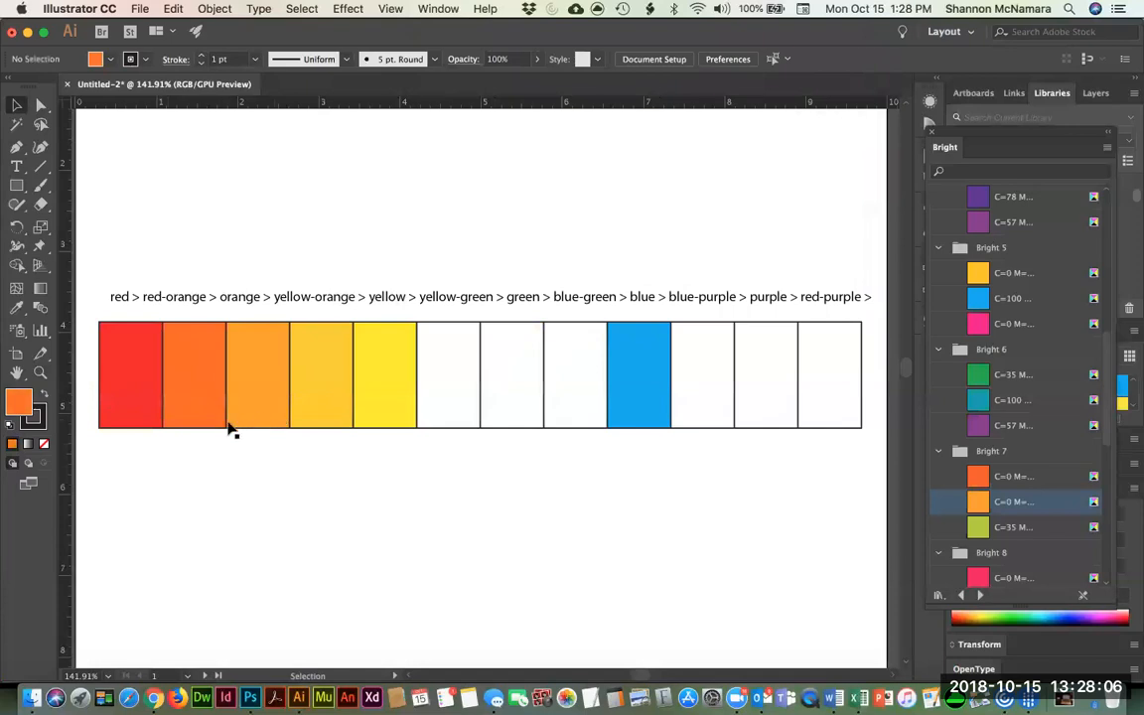
# Remove the black stroke from the first five boxes, red through yellow.
pyautogui.moveTo(127, 474); pyautogui.dragTo(385, 410)
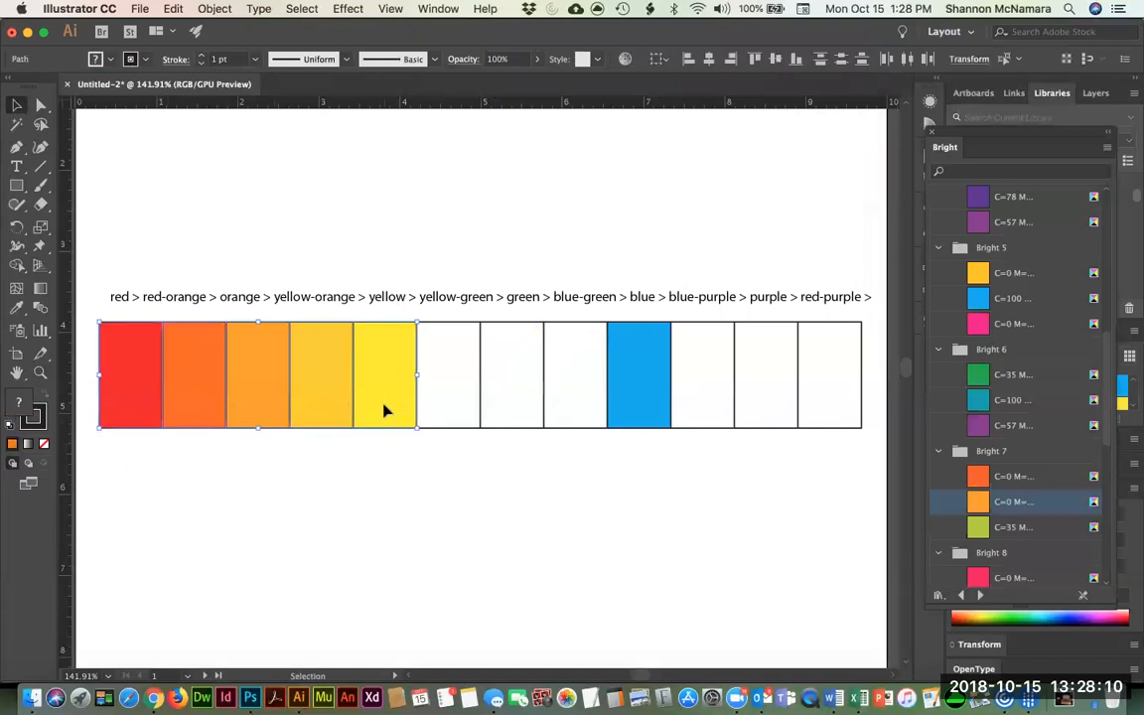
pyautogui.press('/')
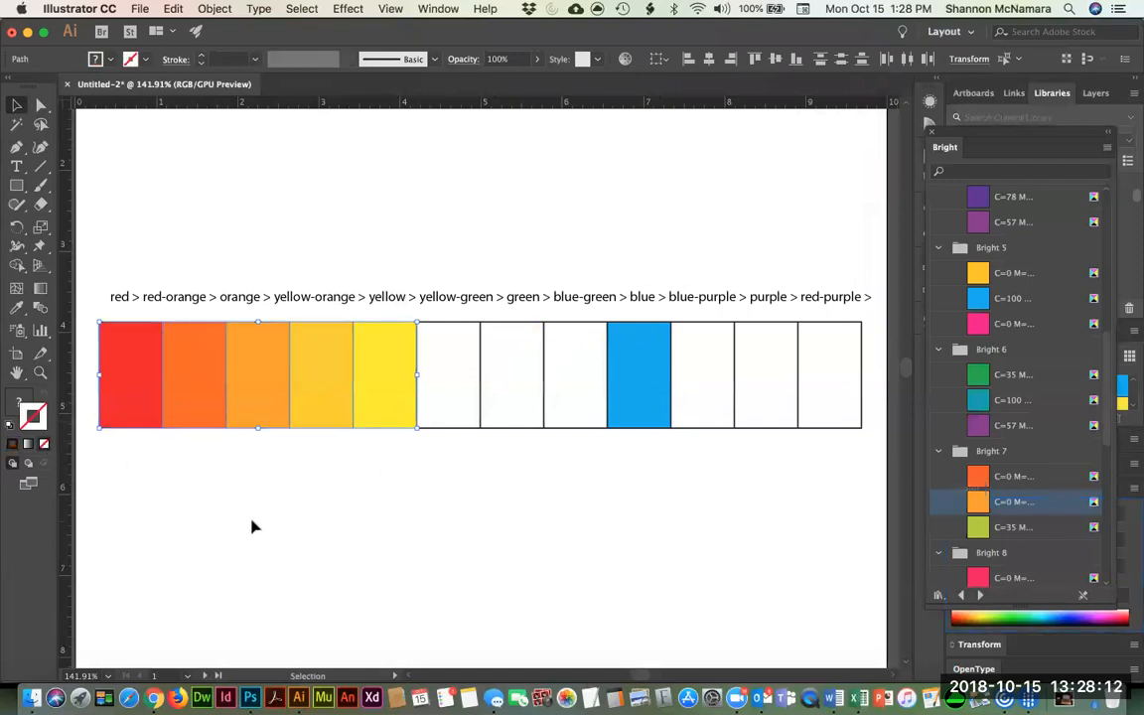
pyautogui.click(231, 474)
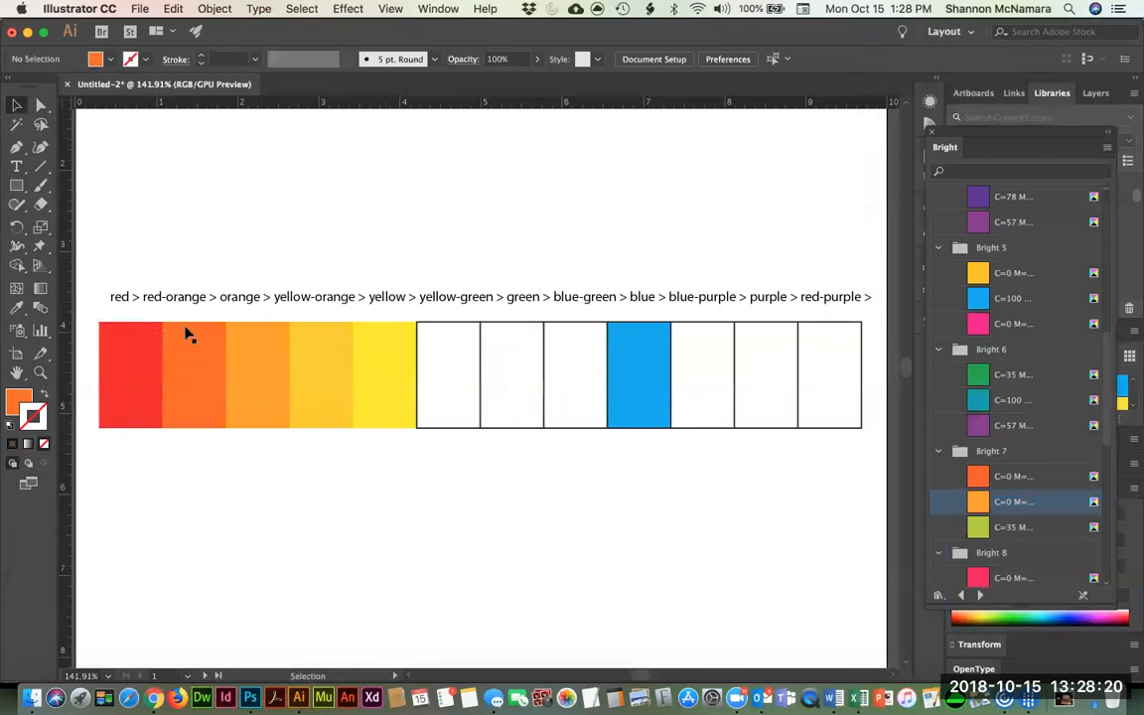
pyautogui.click(388, 382)
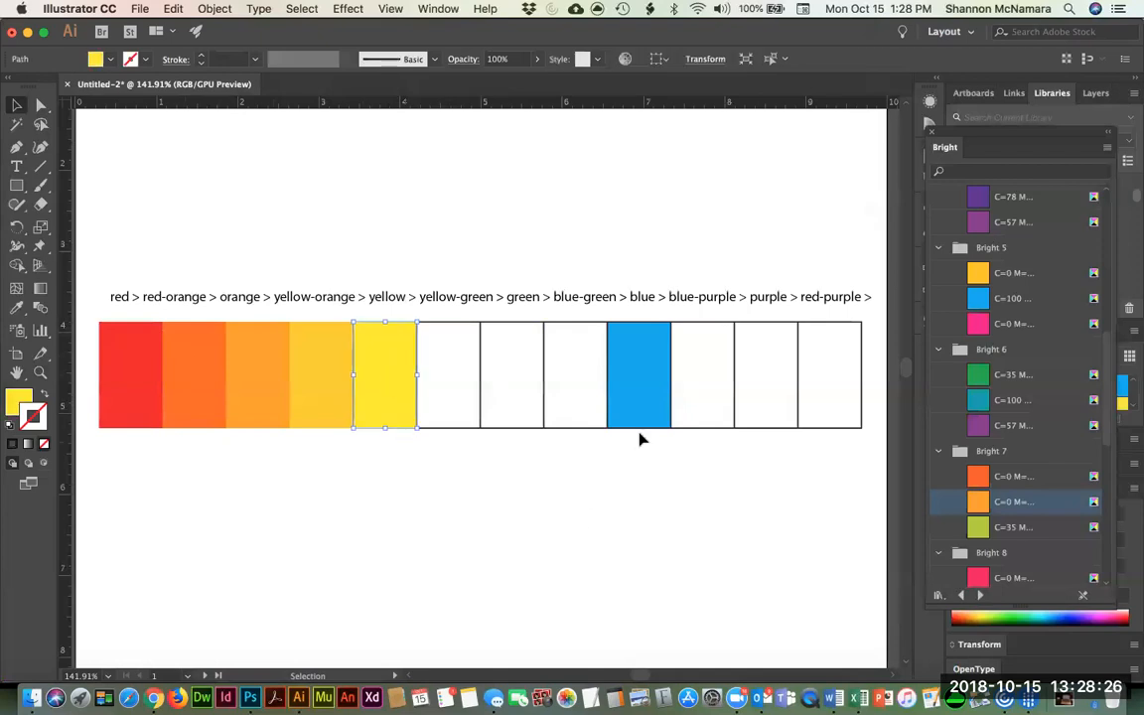
pyautogui.click(517, 377)
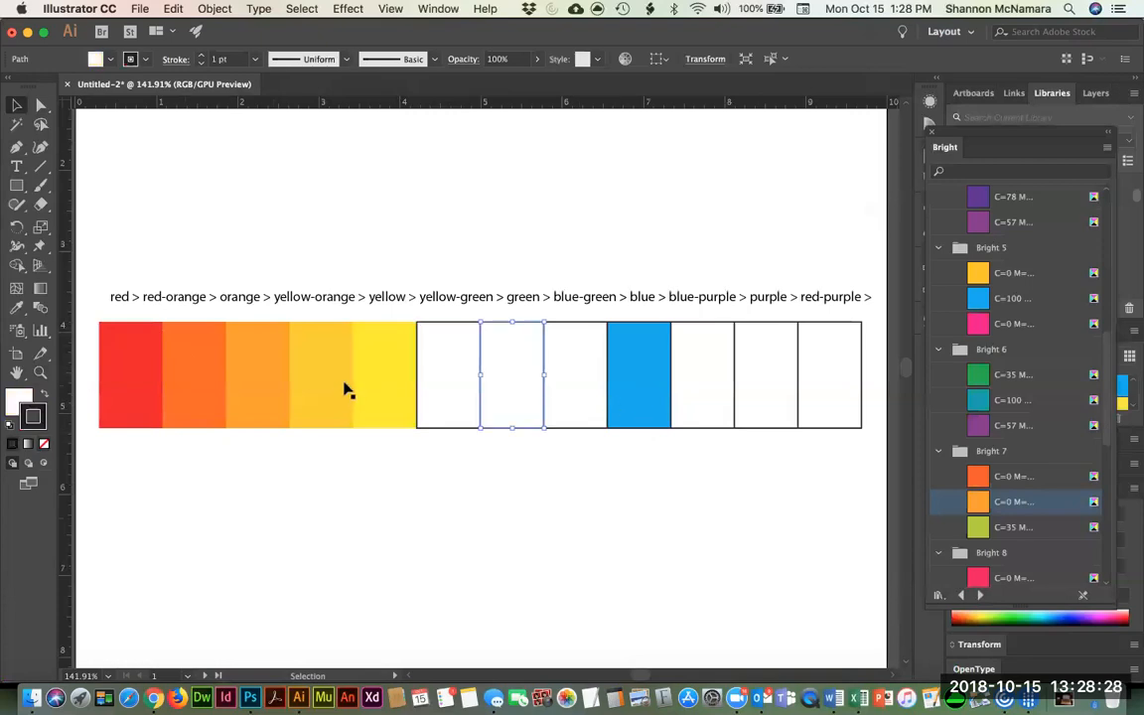
pyautogui.click(383, 368)
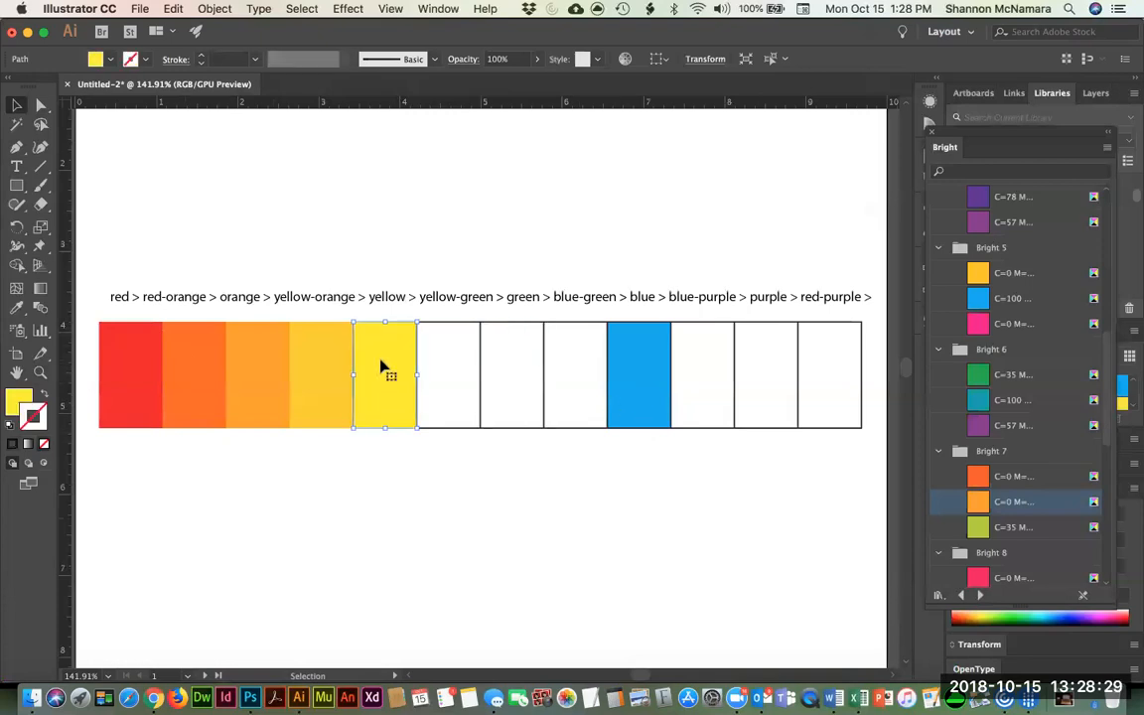
pyautogui.click(644, 359)
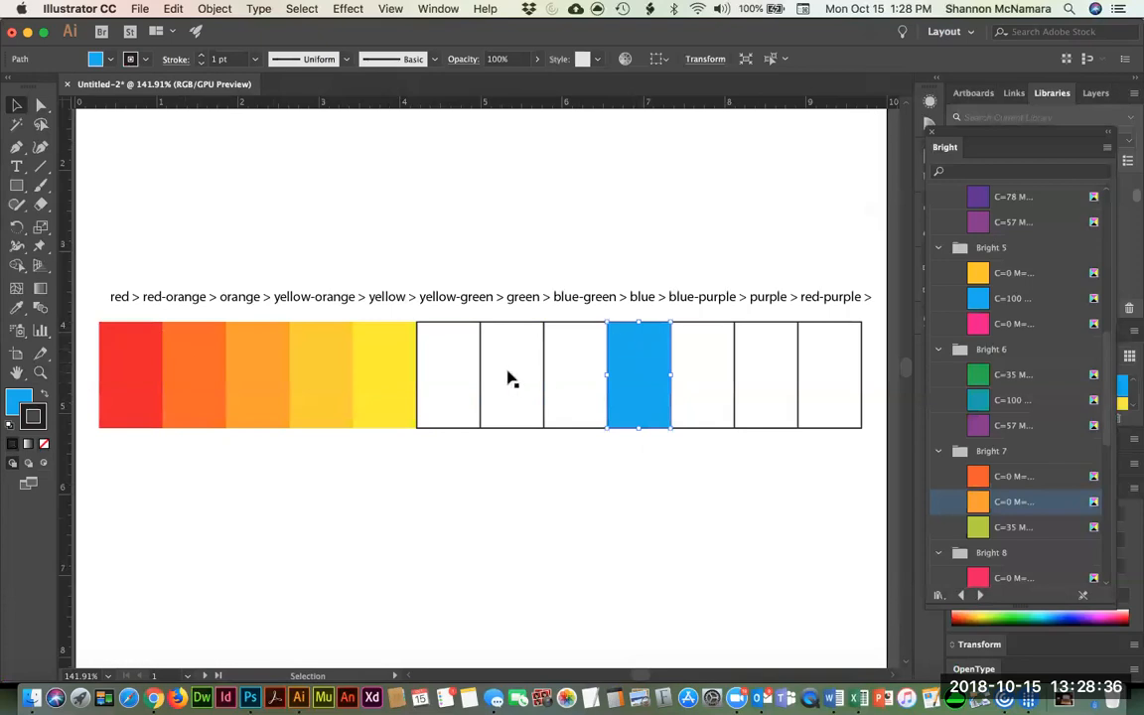
# Fill the seventh box with the green C=35 swatch from Bright 7, applied to the fill rather than the stroke.
pyautogui.scroll(-5, 1024, 314)
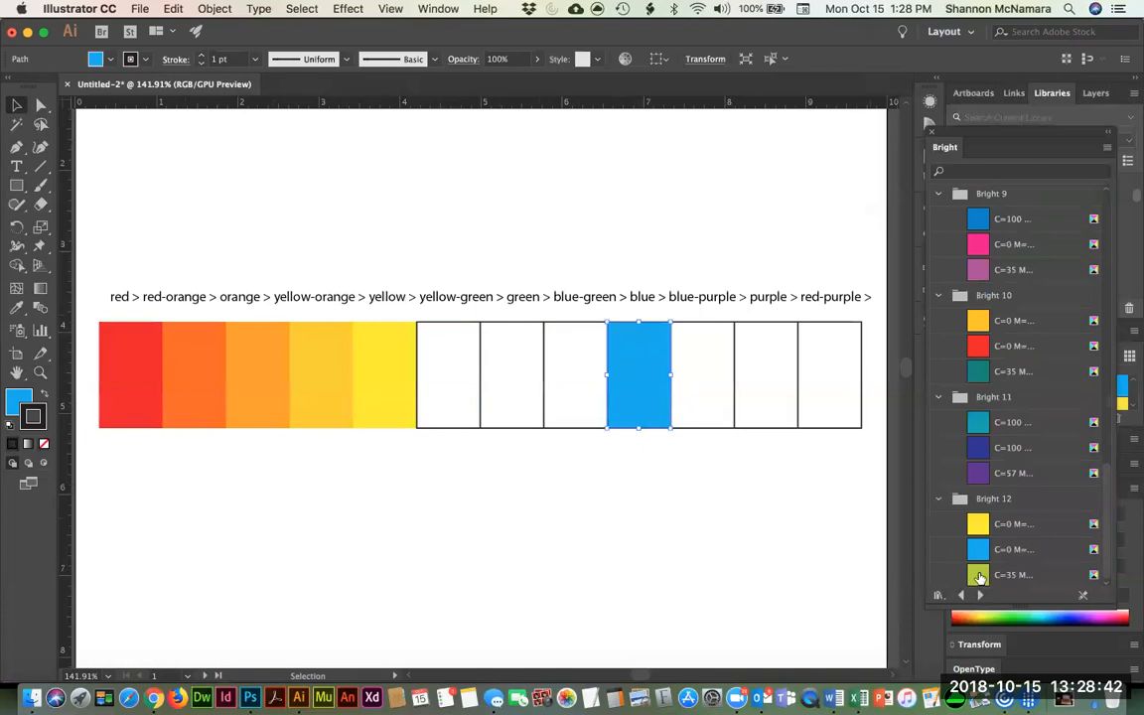
pyautogui.scroll(4, 934, 385)
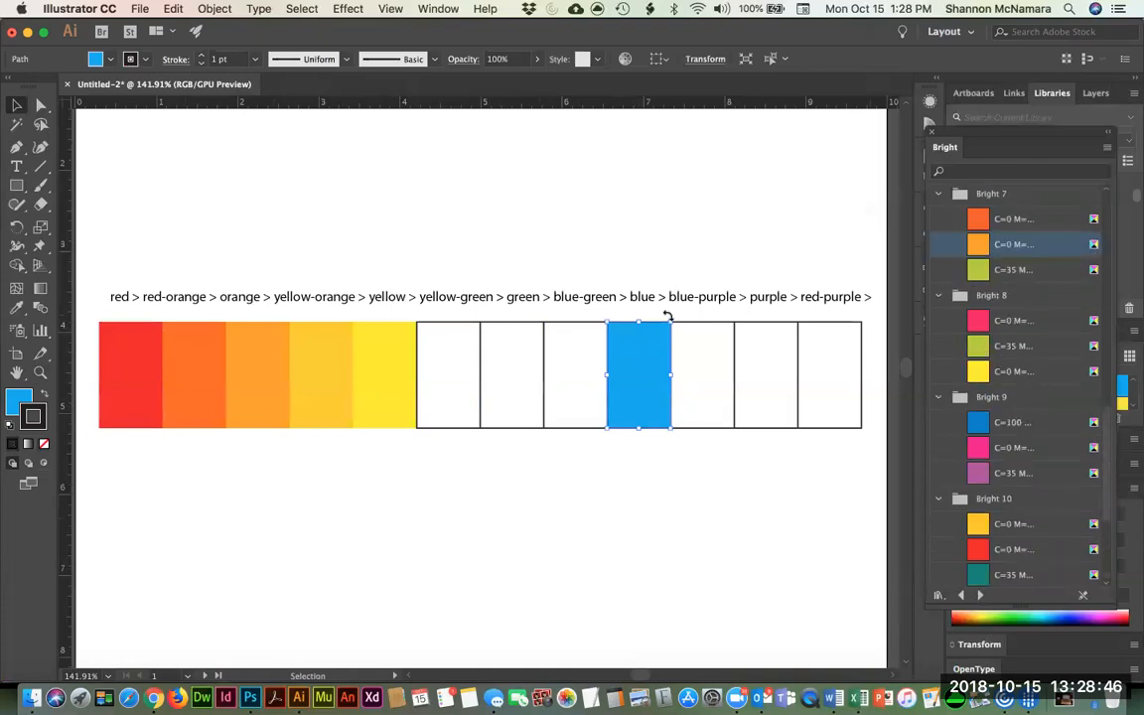
pyautogui.click(512, 372)
pyautogui.click(978, 270)
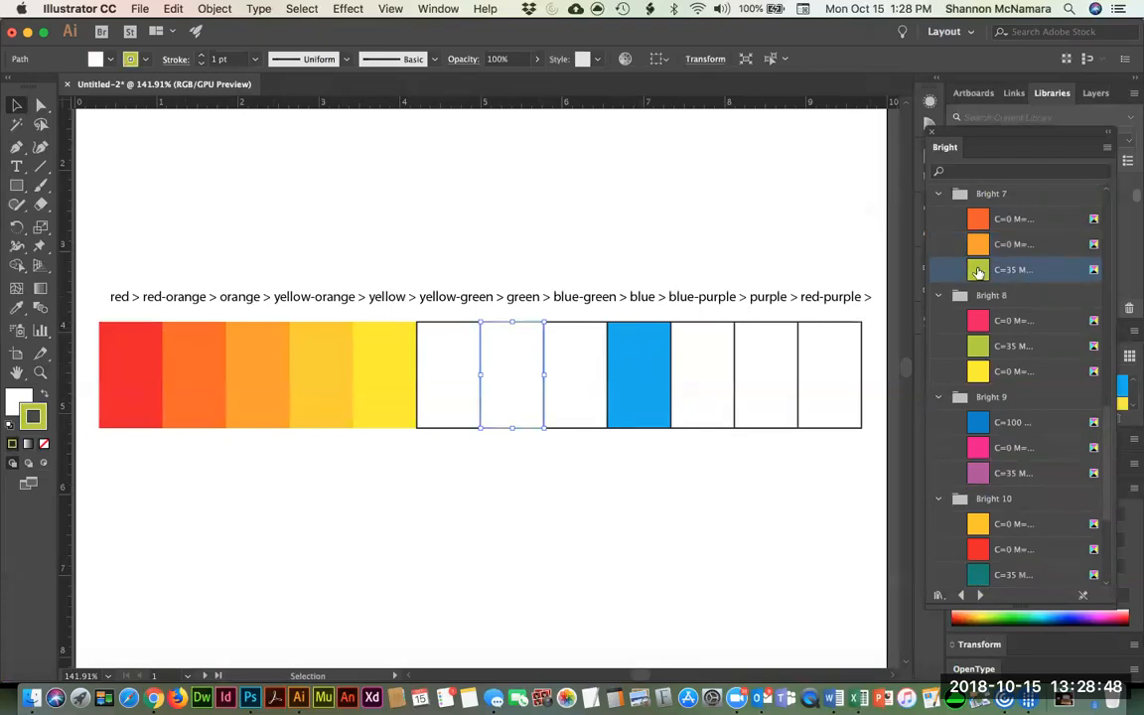
pyautogui.press('super+z')
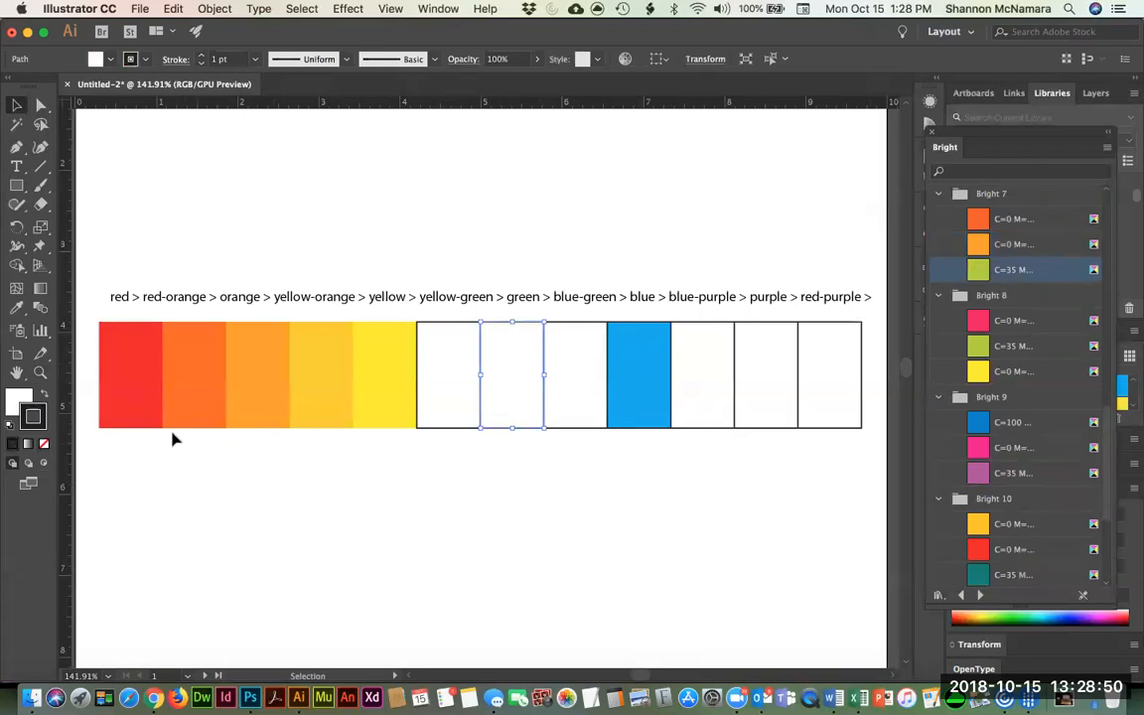
pyautogui.click(13, 402)
pyautogui.click(979, 270)
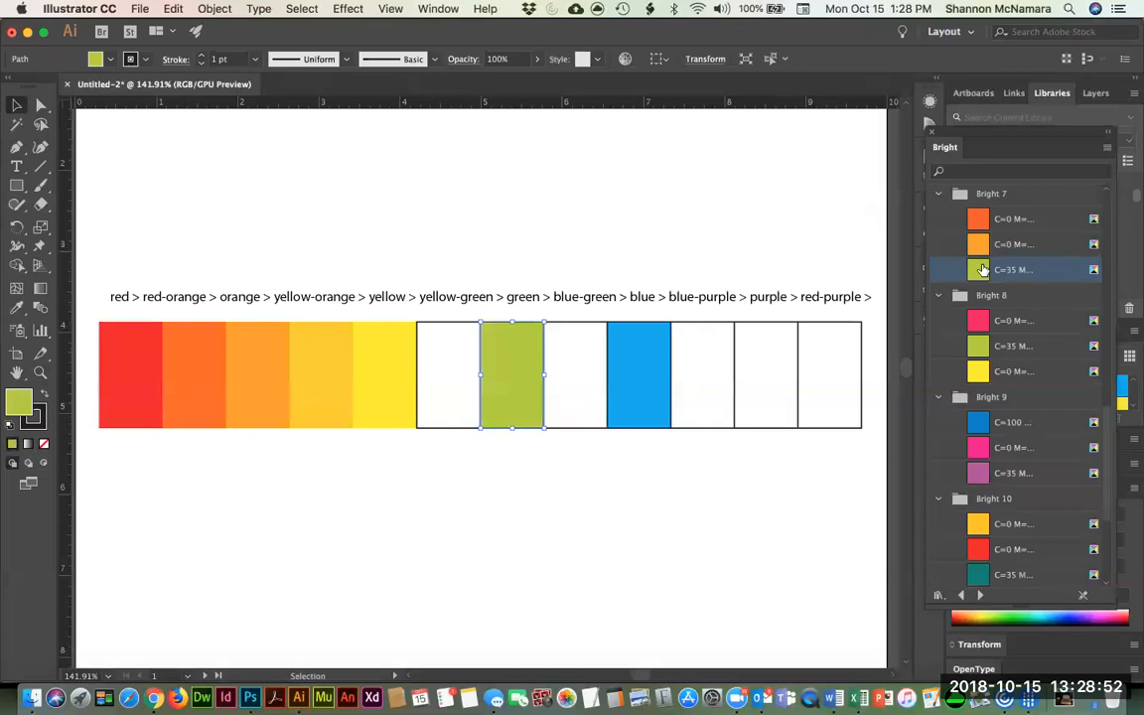
pyautogui.click(526, 496)
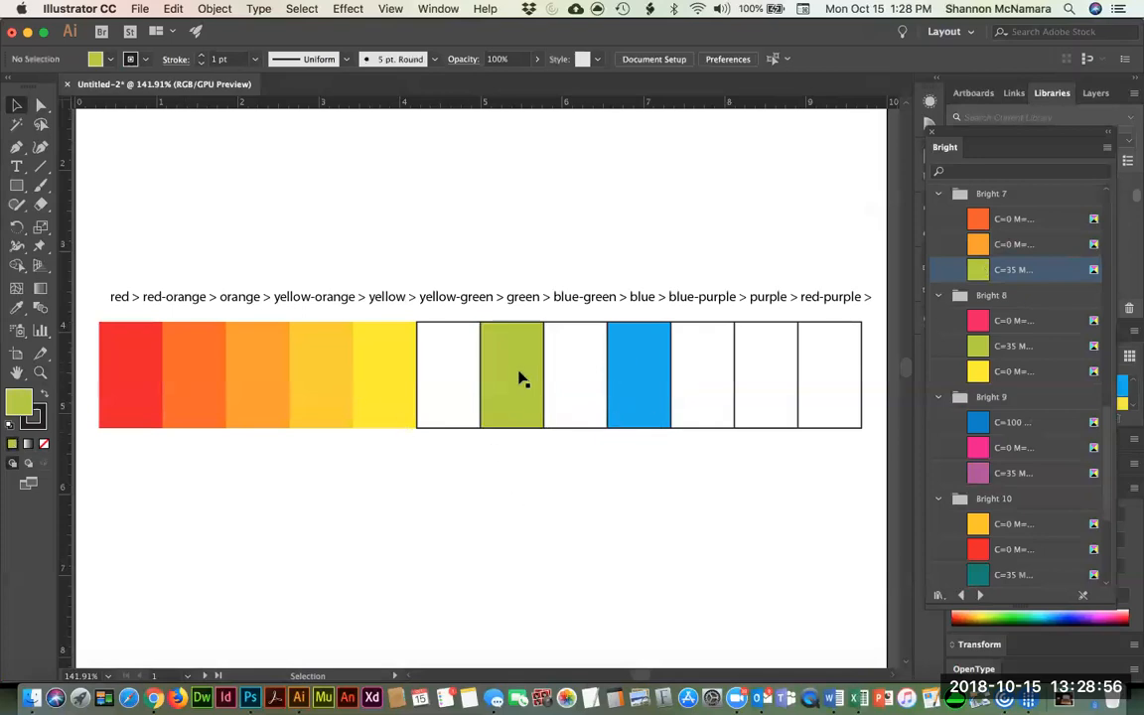
# Copy the seventh box's green fill onto the empty sixth box with the Eyedropper.
pyautogui.click(521, 378)
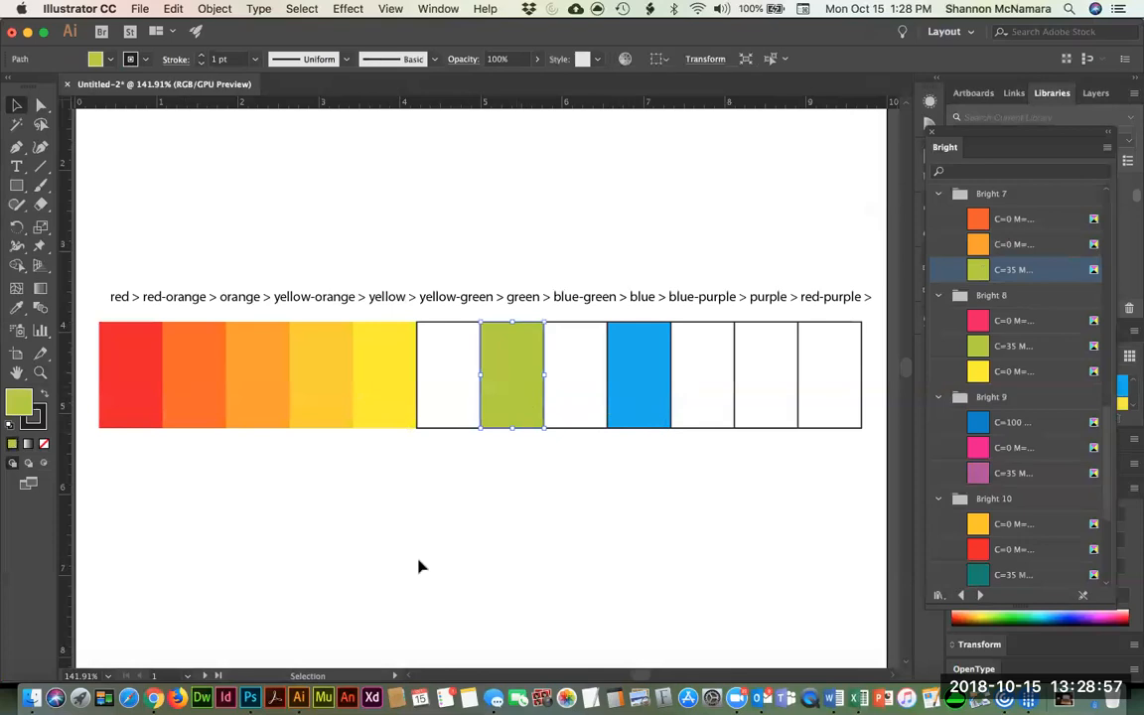
pyautogui.click(431, 378)
pyautogui.press('i')
pyautogui.click(500, 357)
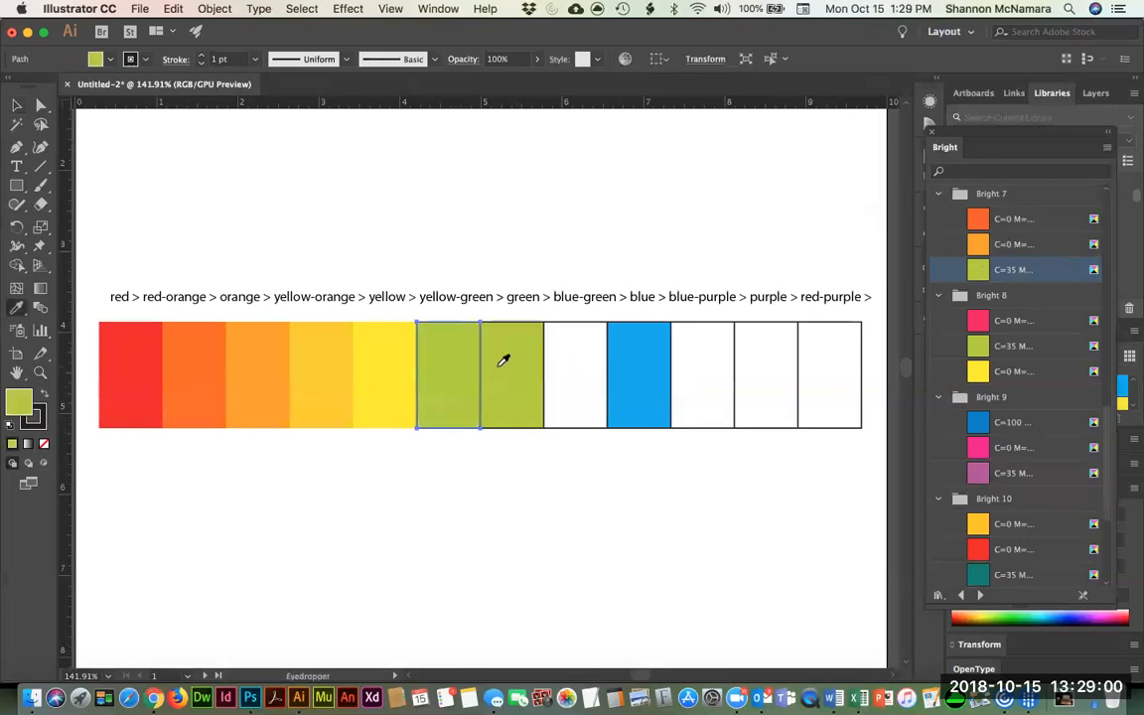
pyautogui.press('v')
pyautogui.click(501, 529)
# Shift the sixth box's fill to a bright yellow-green of about #dcef38 in the Color Picker and deselect the box.
pyautogui.click(442, 365)
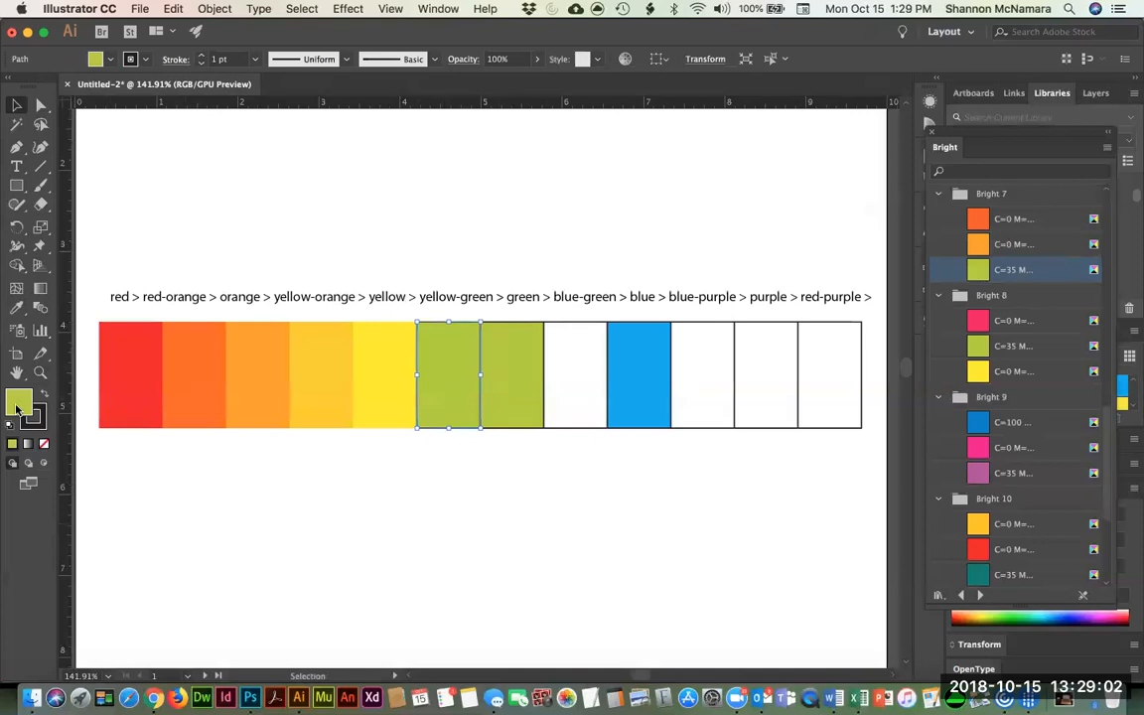
pyautogui.doubleClick(16, 406)
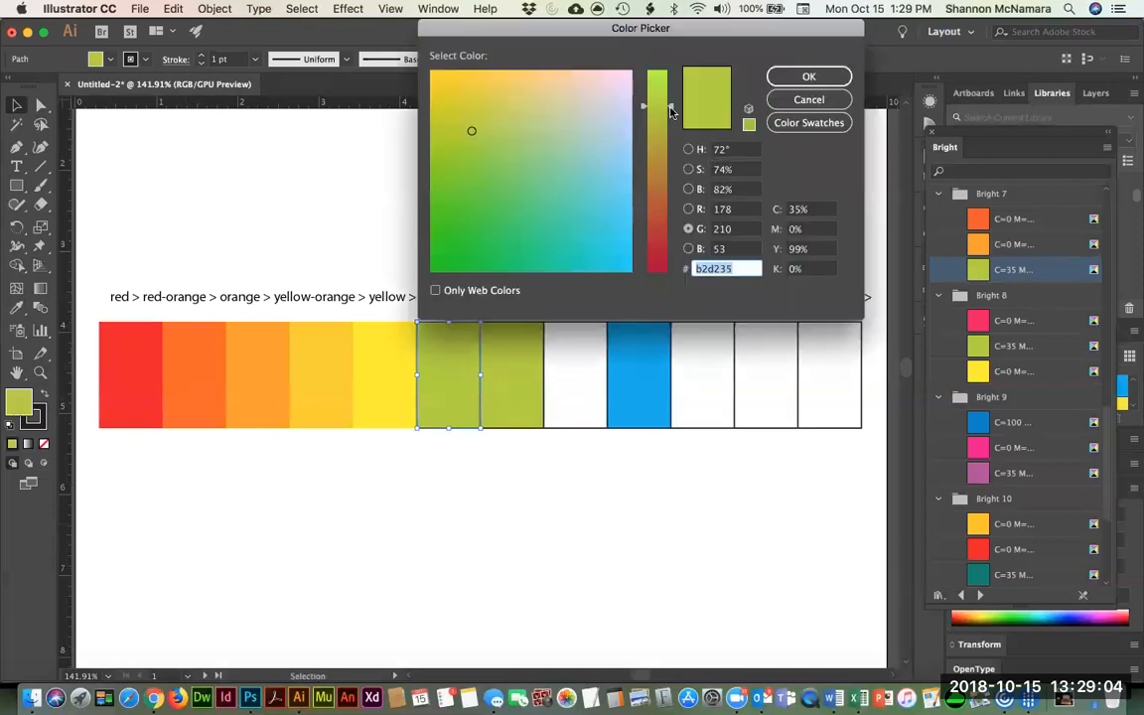
pyautogui.moveTo(671, 110); pyautogui.dragTo(672, 82)
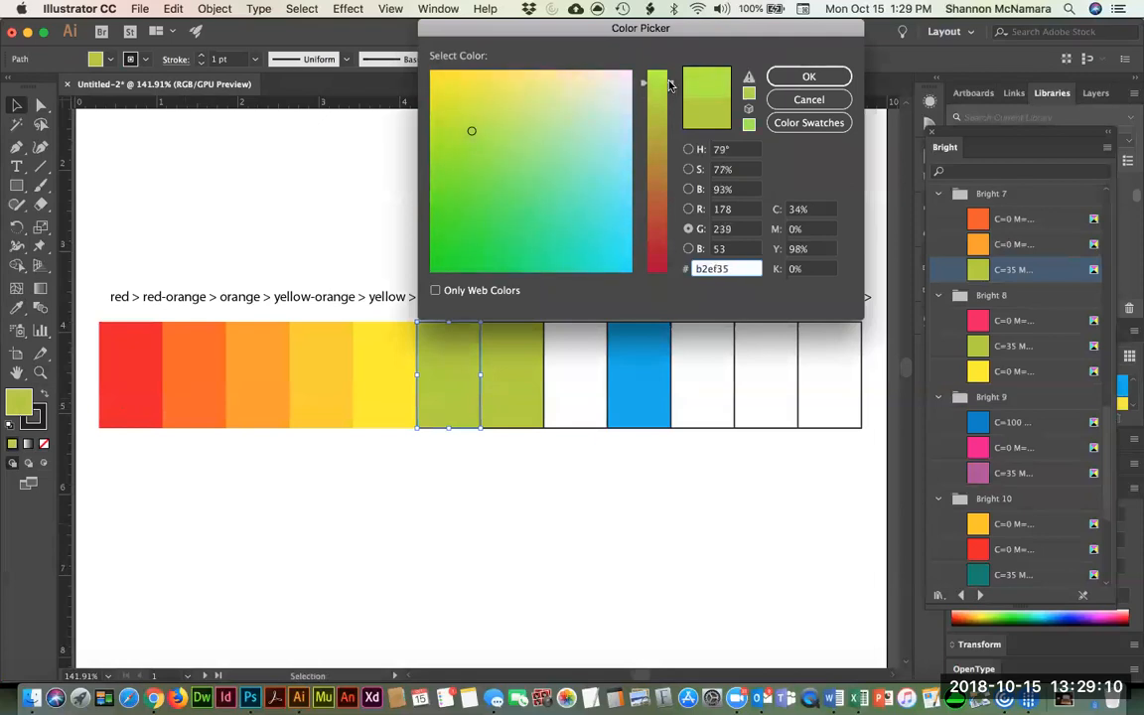
pyautogui.moveTo(473, 129); pyautogui.dragTo(473, 97)
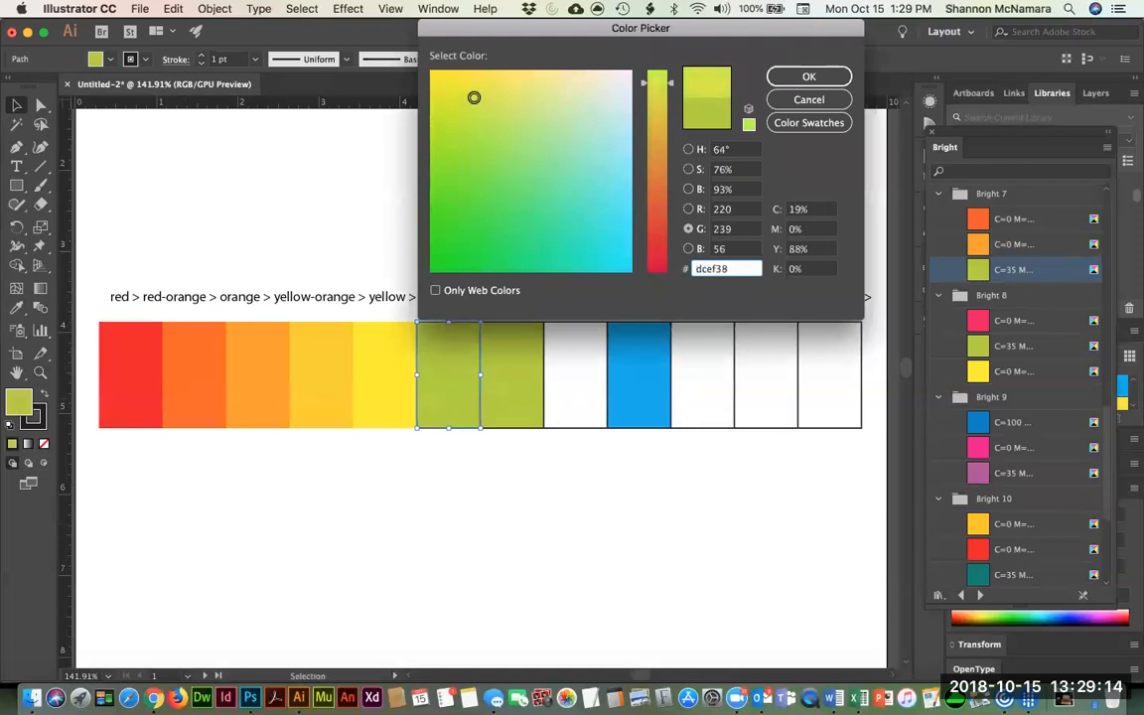
pyautogui.click(807, 77)
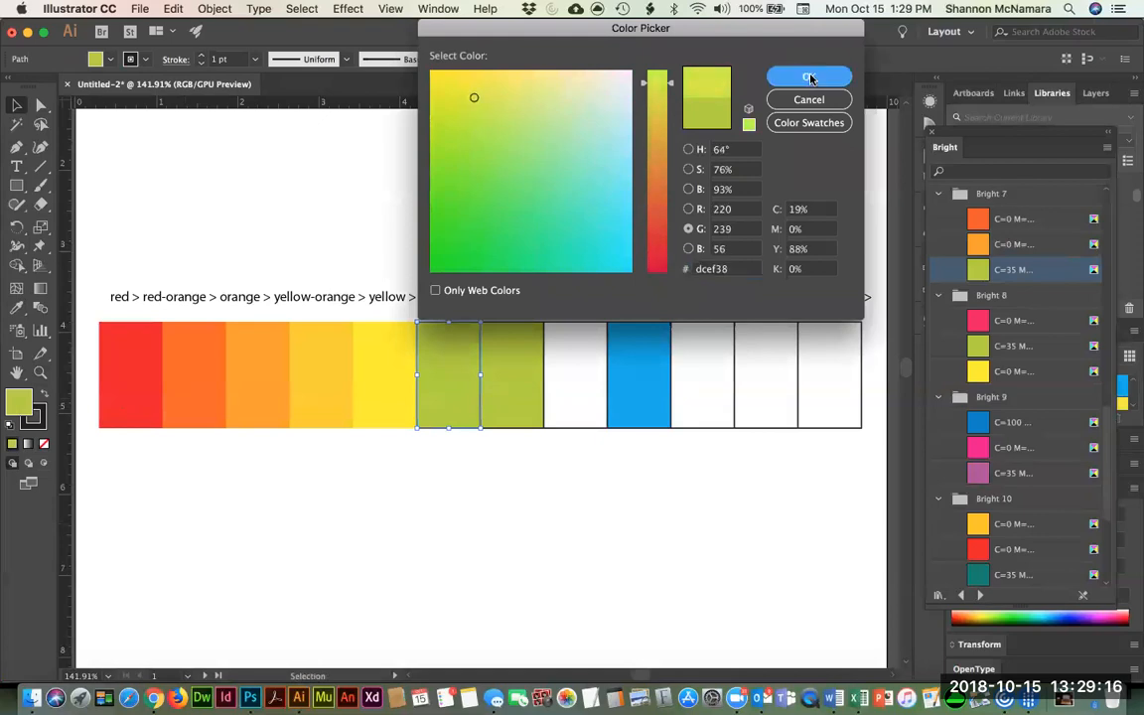
pyautogui.click(572, 206)
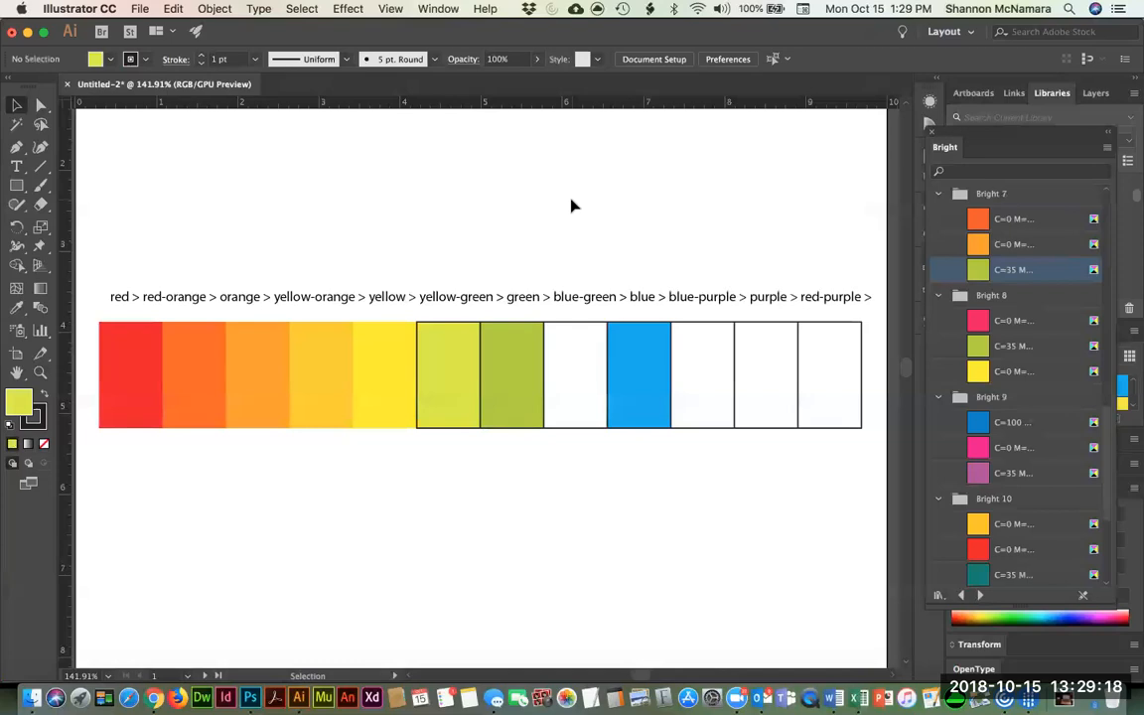
# Remove the black stroke from the sixth and seventh boxes.
pyautogui.click(439, 403)
pyautogui.keyDown('shift'); pyautogui.click(523, 408); pyautogui.keyUp('shift')
pyautogui.click(37, 426)
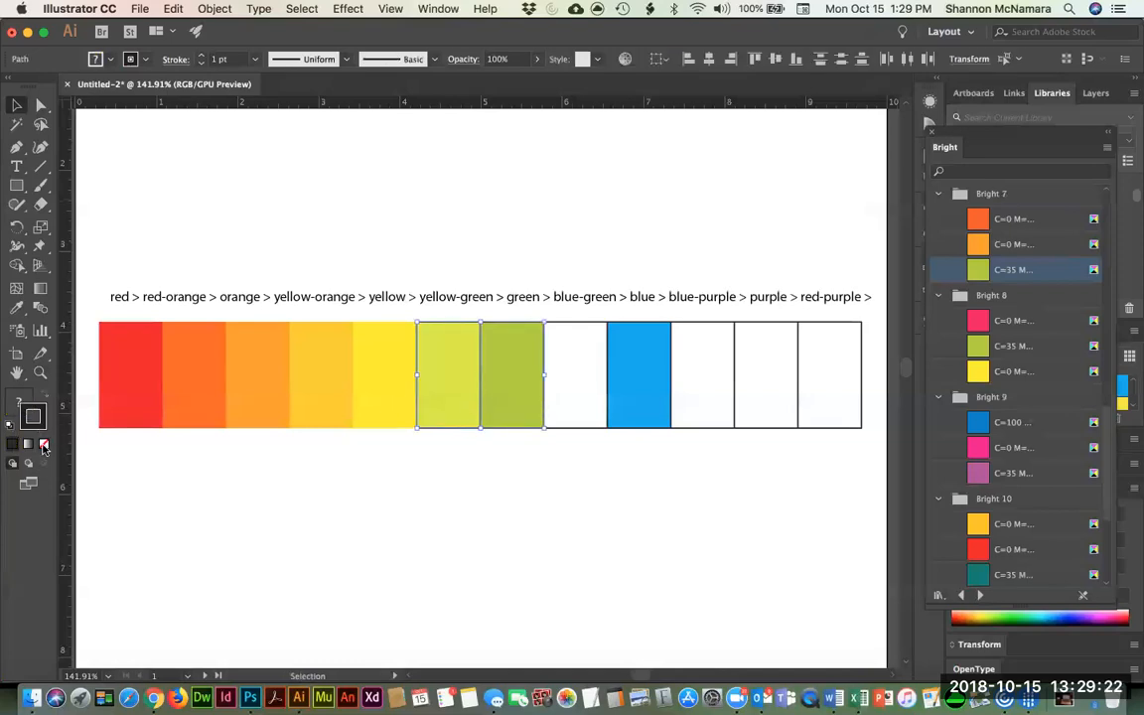
pyautogui.click(44, 445)
pyautogui.click(381, 504)
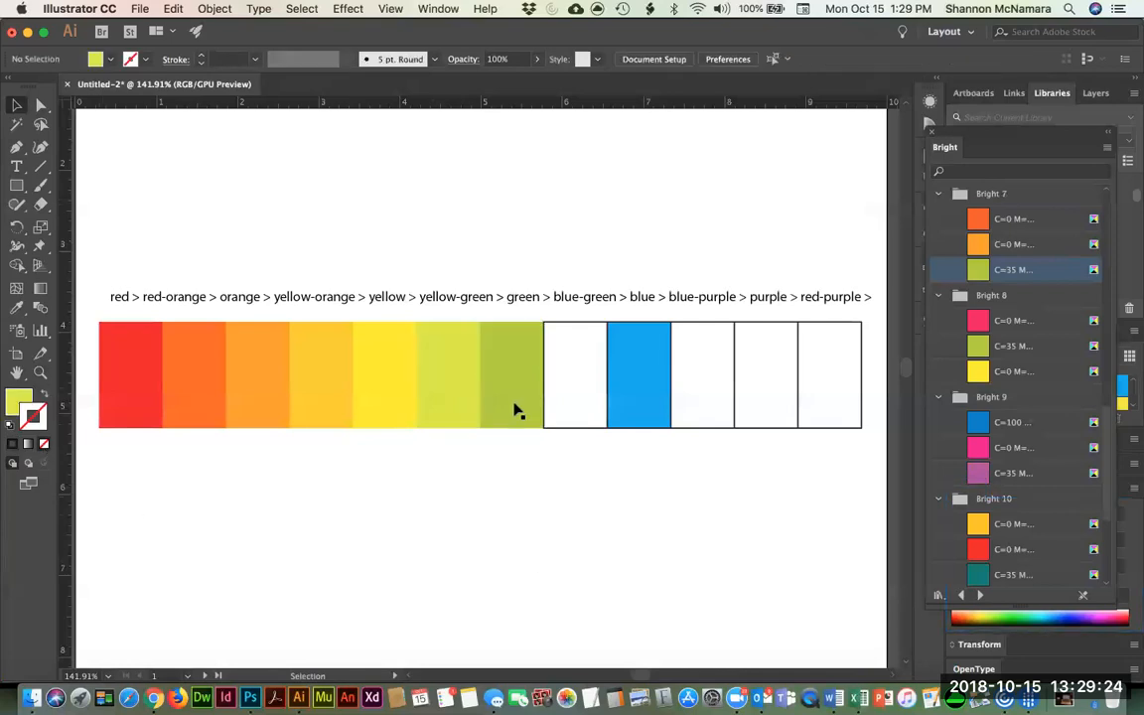
# Adjust the sixth box's fill to a slightly greener tone of about RGB 207, 239, 55 in the Color Picker.
pyautogui.click(464, 412)
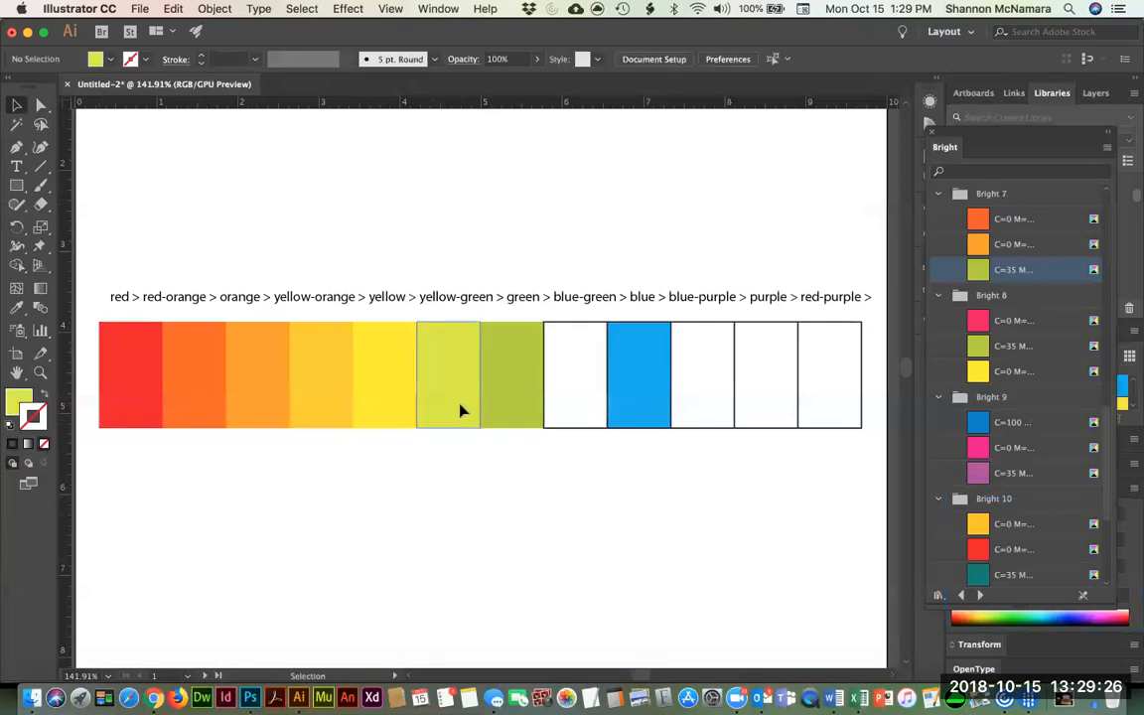
pyautogui.doubleClick(16, 400)
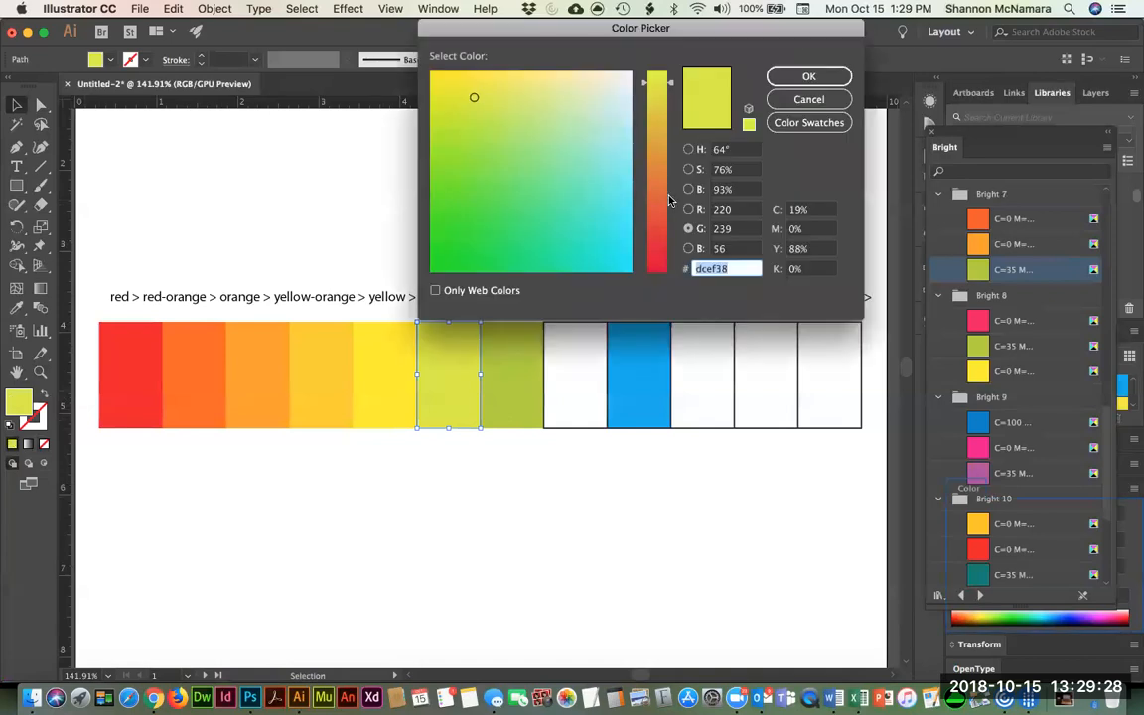
pyautogui.write('d8ef39')
pyautogui.moveTo(474, 100); pyautogui.dragTo(471, 107)
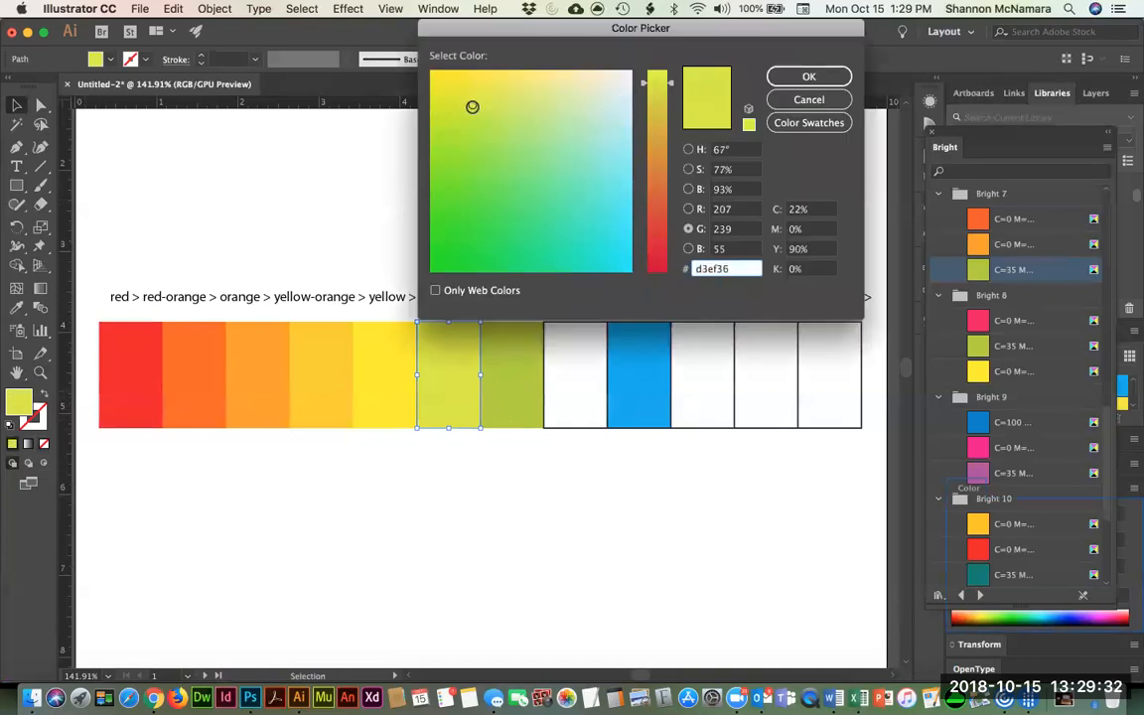
pyautogui.click(808, 76)
pyautogui.click(517, 541)
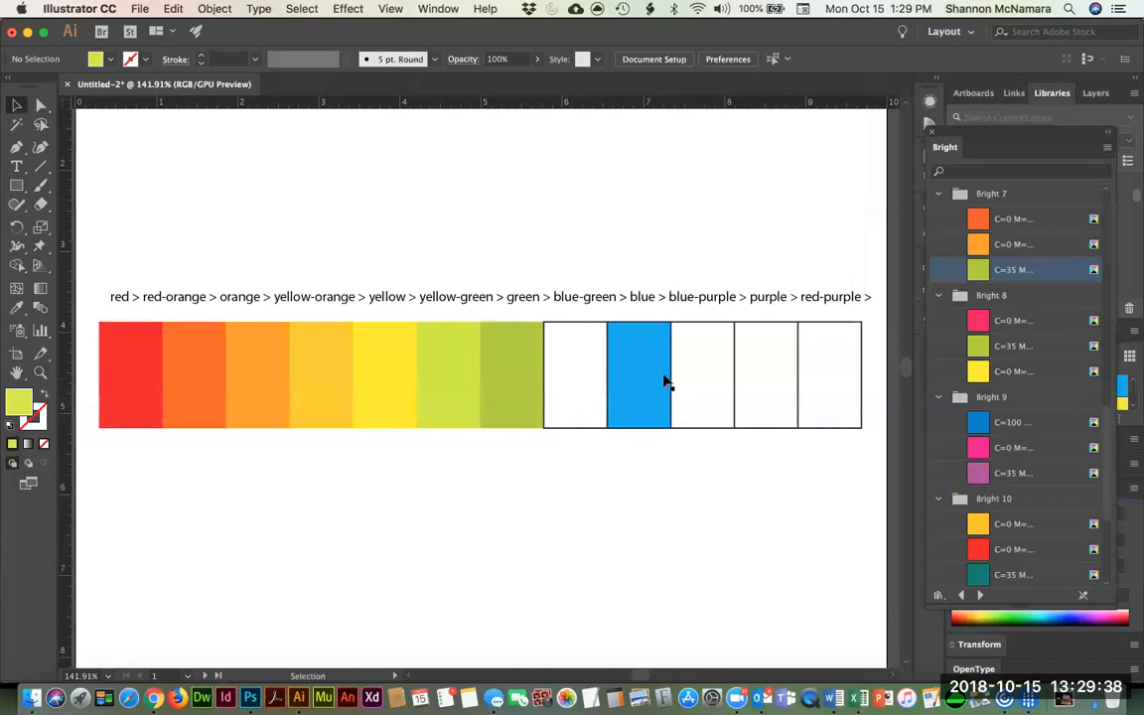
# Copy the ninth box's blue fill onto the empty eighth box with the Eyedropper, leaving the eighth box selected.
pyautogui.click(633, 381)
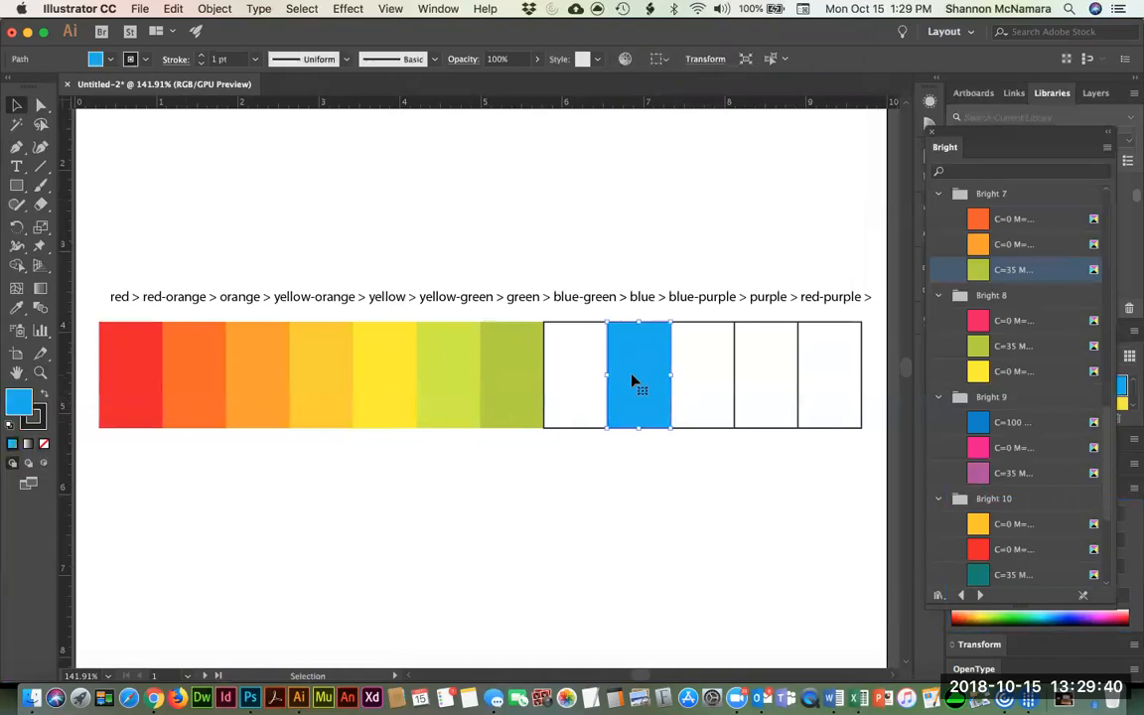
pyautogui.click(573, 375)
pyautogui.press('i')
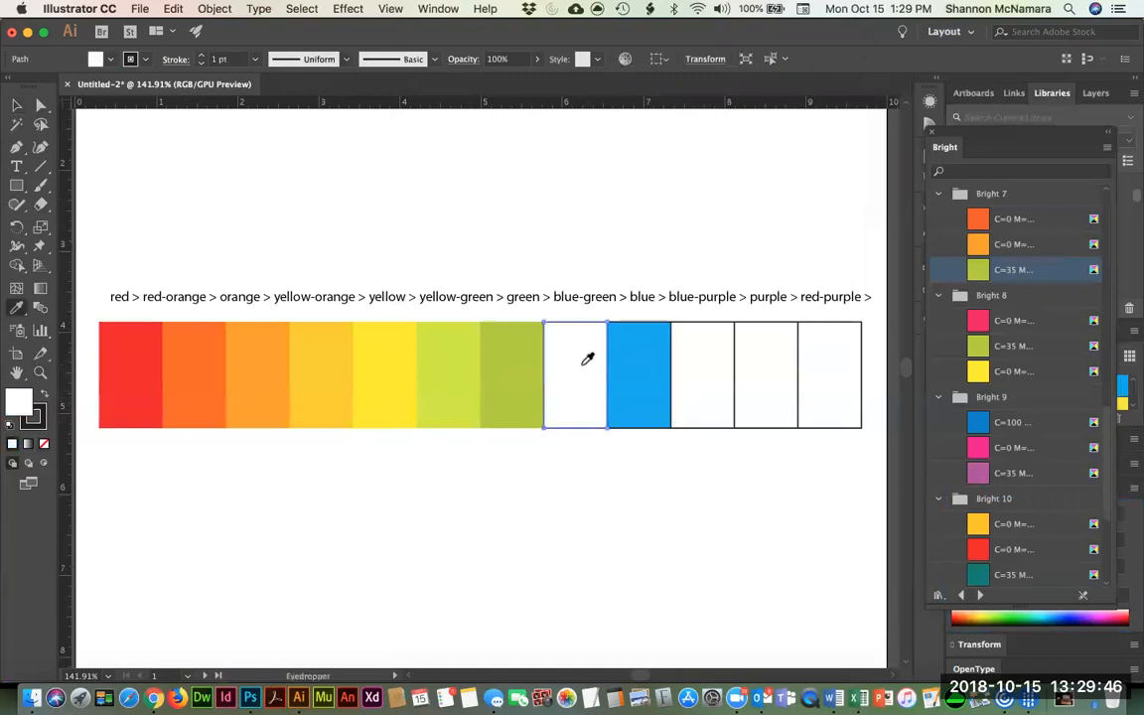
pyautogui.click(650, 356)
pyautogui.press('v')
pyautogui.click(607, 477)
pyautogui.click(574, 386)
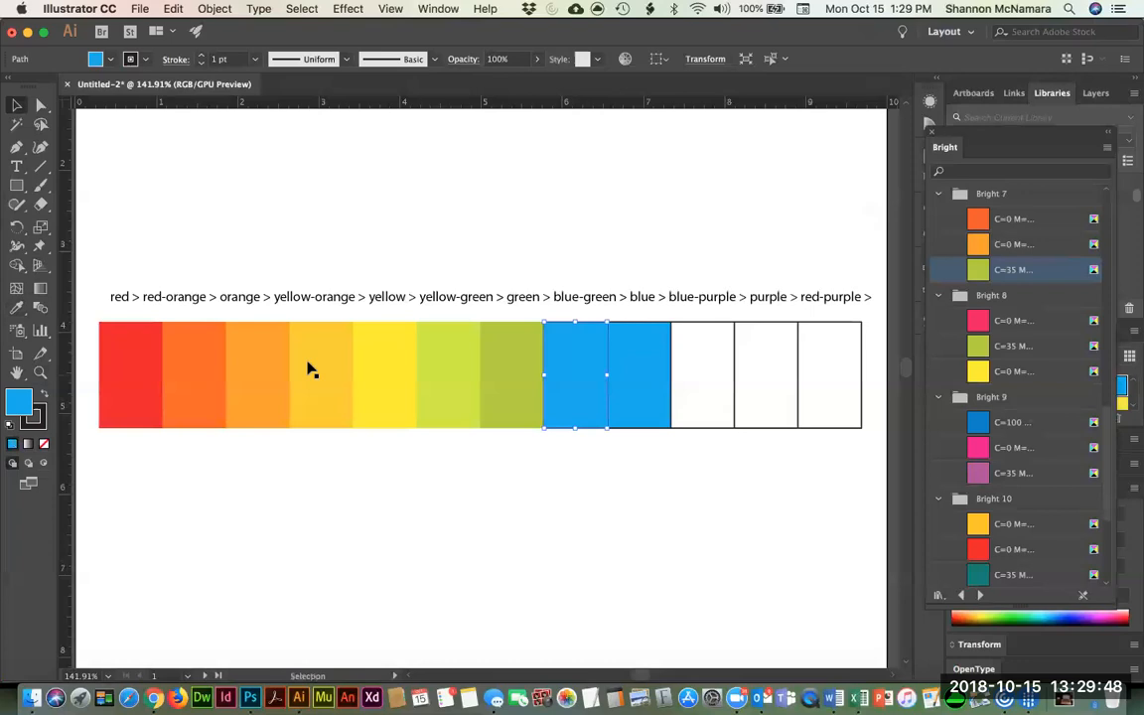
# Turn the eighth box's blue fill into a blue-green by raising its yellow value to 57% in the Color Picker.
pyautogui.doubleClick(18, 400)
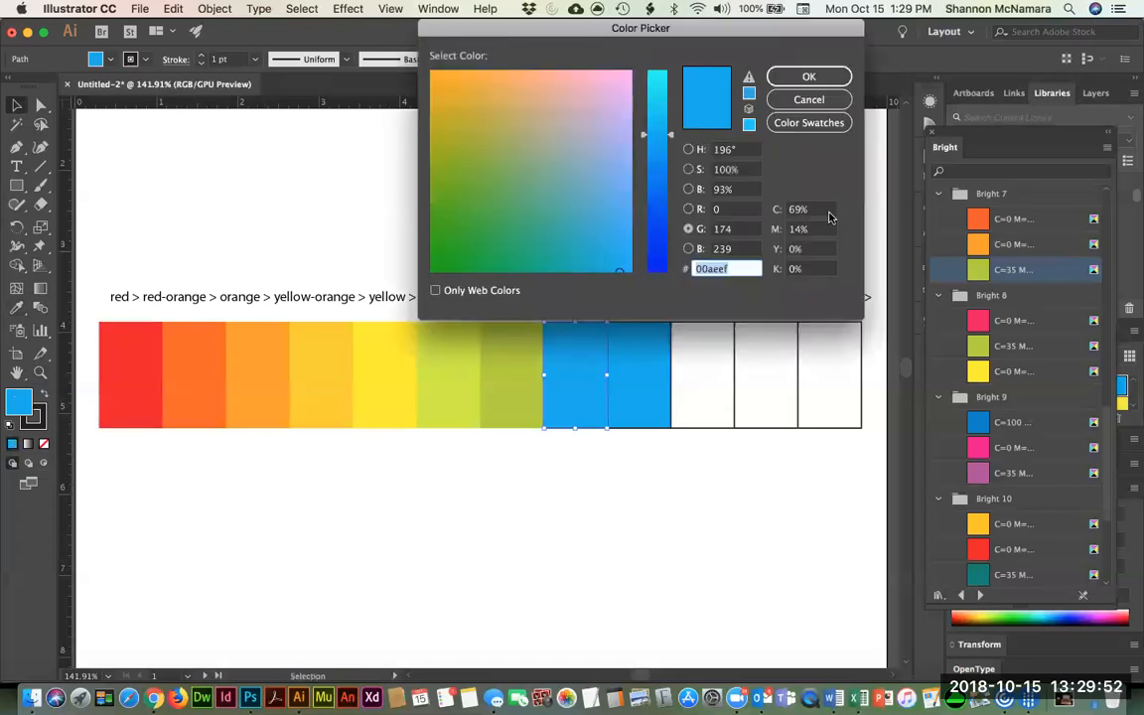
pyautogui.click(810, 250)
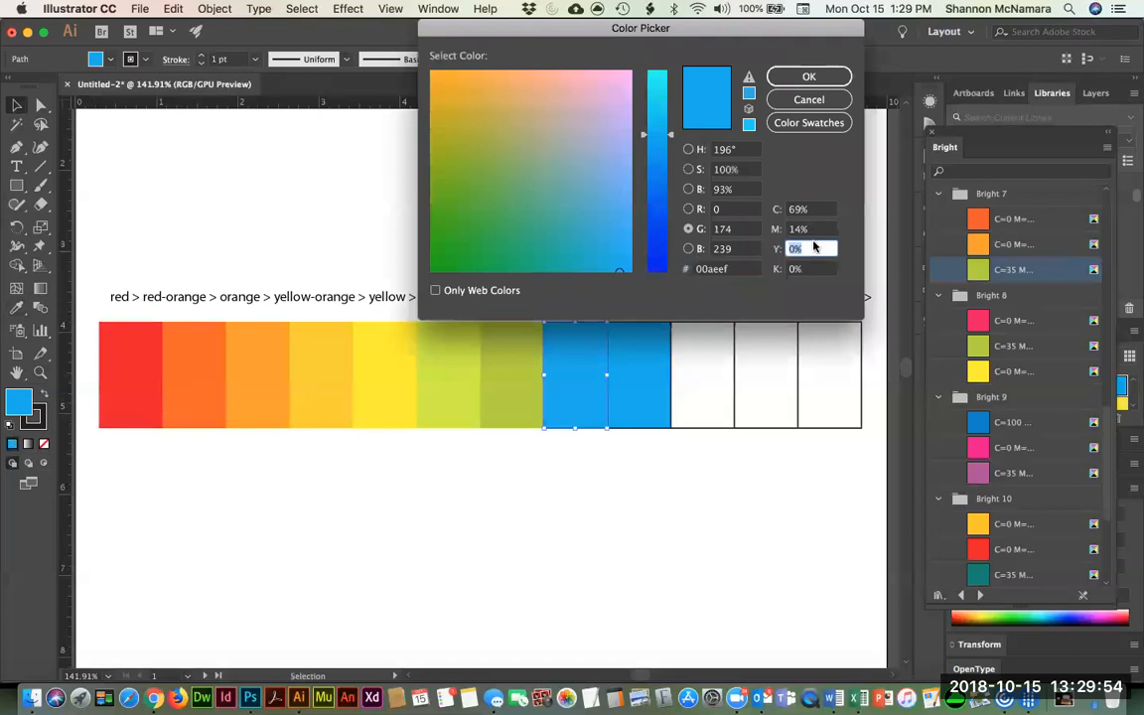
pyautogui.press('Up')
pyautogui.press('Up')
pyautogui.press('Up')
pyautogui.press('Up')
pyautogui.press('Up')
pyautogui.press('Up')
pyautogui.press('Up')
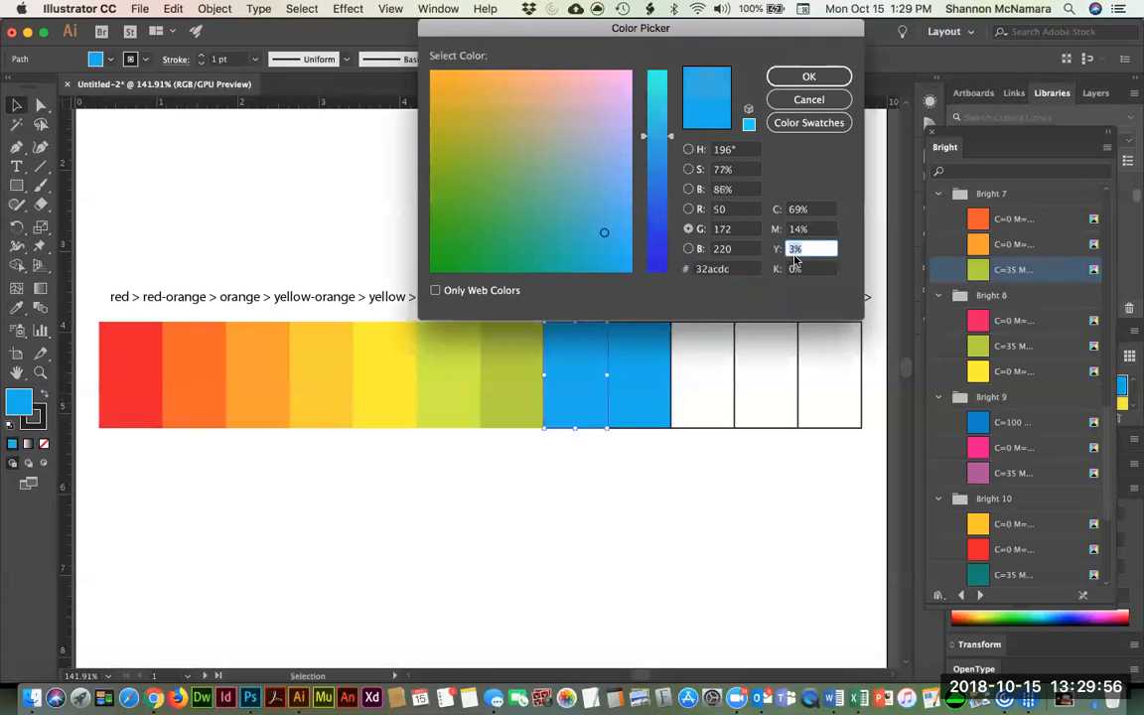
pyautogui.press('Up')
pyautogui.press('Up')
pyautogui.press('Up')
pyautogui.press('Up')
pyautogui.press('Up')
pyautogui.press('Up')
pyautogui.press('Up')
pyautogui.press('Up')
pyautogui.press('Up')
pyautogui.press('Up')
pyautogui.press('Up')
pyautogui.press('Up')
pyautogui.press('Up')
pyautogui.press('Up')
pyautogui.press('Up')
pyautogui.press('Up')
pyautogui.press('Up')
pyautogui.press('Up')
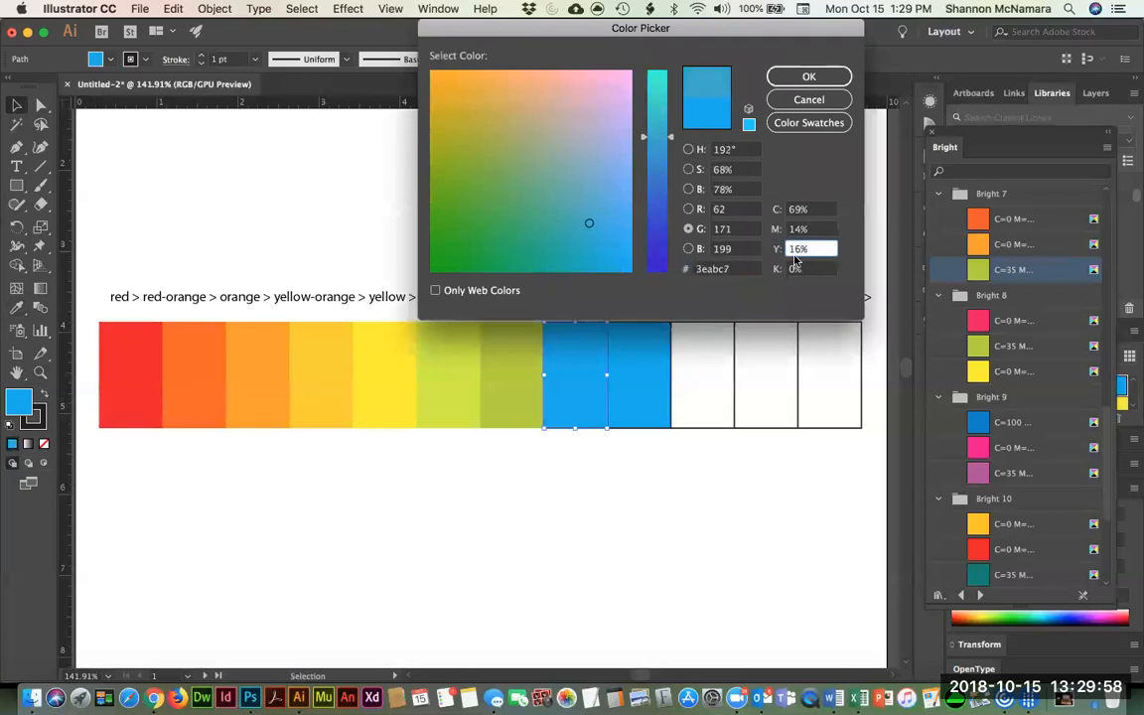
pyautogui.press('Up')
pyautogui.press('Up')
pyautogui.press('Up')
pyautogui.press('Up')
pyautogui.press('Up')
pyautogui.press('Up')
pyautogui.press('Up')
pyautogui.press('Up')
pyautogui.press('Up')
pyautogui.press('Up')
pyautogui.press('Up')
pyautogui.press('Up')
pyautogui.press('Up')
pyautogui.press('Up')
pyautogui.press('Up')
pyautogui.press('Up')
pyautogui.press('Up')
pyautogui.press('Up')
pyautogui.press('Up')
pyautogui.press('Up')
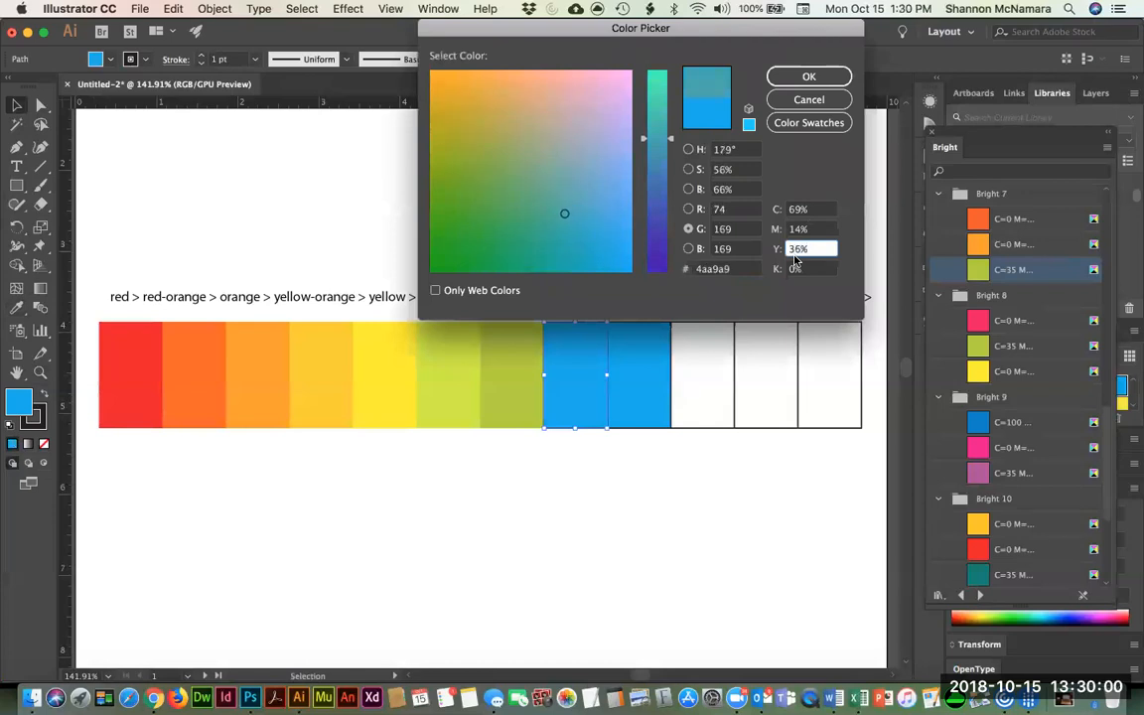
pyautogui.press('Up')
pyautogui.press('Up')
pyautogui.press('Up')
pyautogui.press('Up')
pyautogui.press('Up')
pyautogui.press('Up')
pyautogui.press('Up')
pyautogui.press('Up')
pyautogui.press('Up')
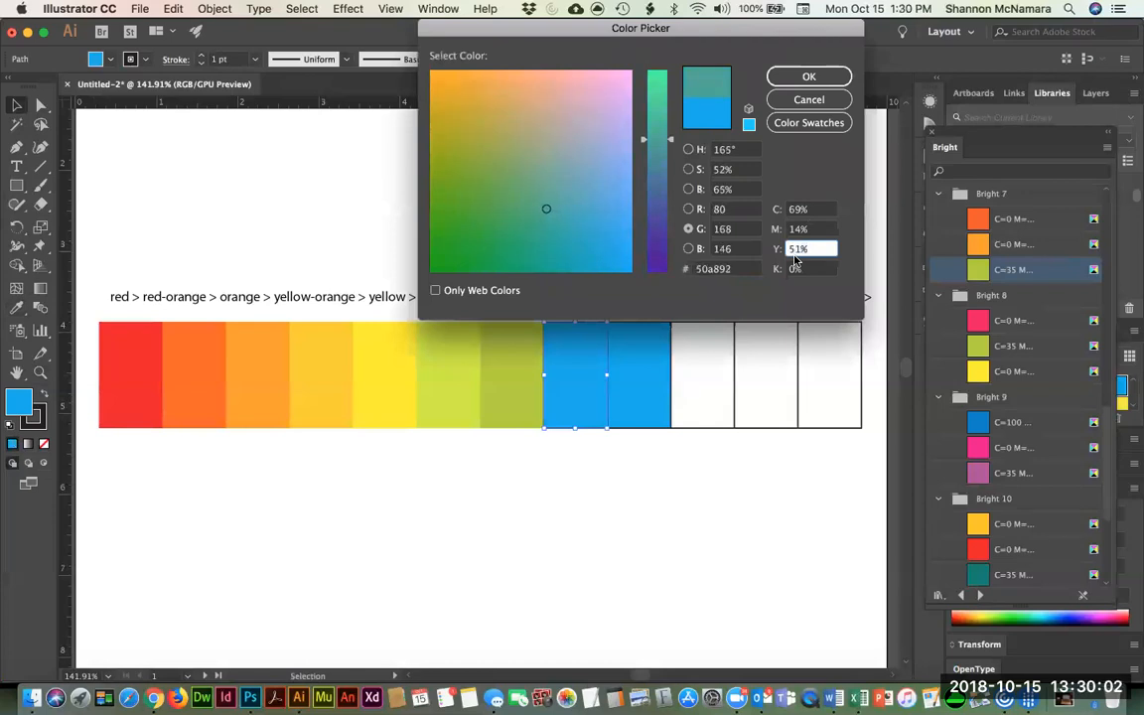
pyautogui.press('Up')
pyautogui.press('Up')
pyautogui.press('Up')
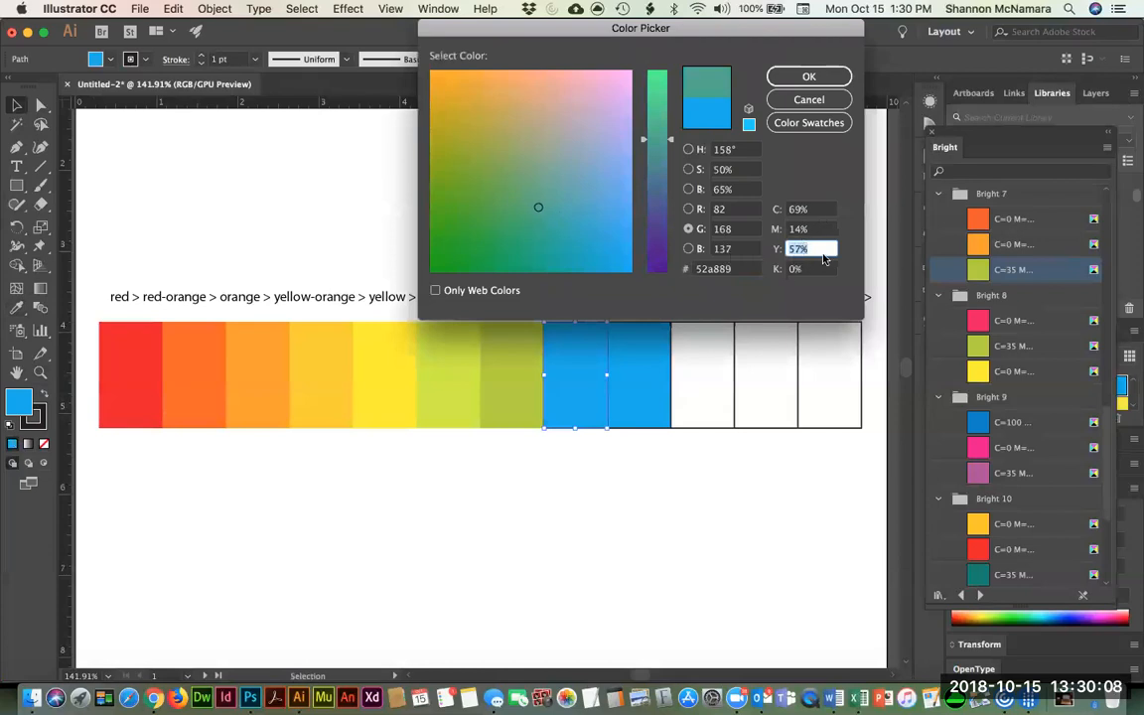
pyautogui.click(812, 77)
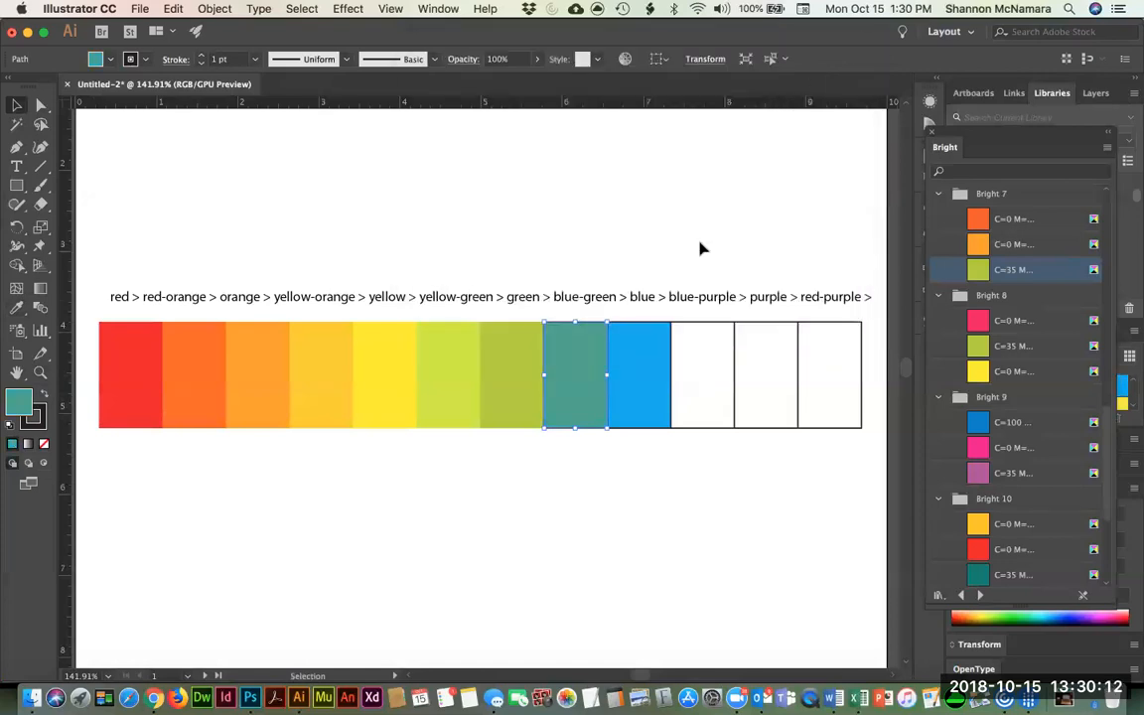
# Remove the black stroke from the eighth and ninth boxes, leaving only the blue-green eighth box selected.
pyautogui.click(599, 491)
pyautogui.moveTo(643, 475); pyautogui.dragTo(568, 417)
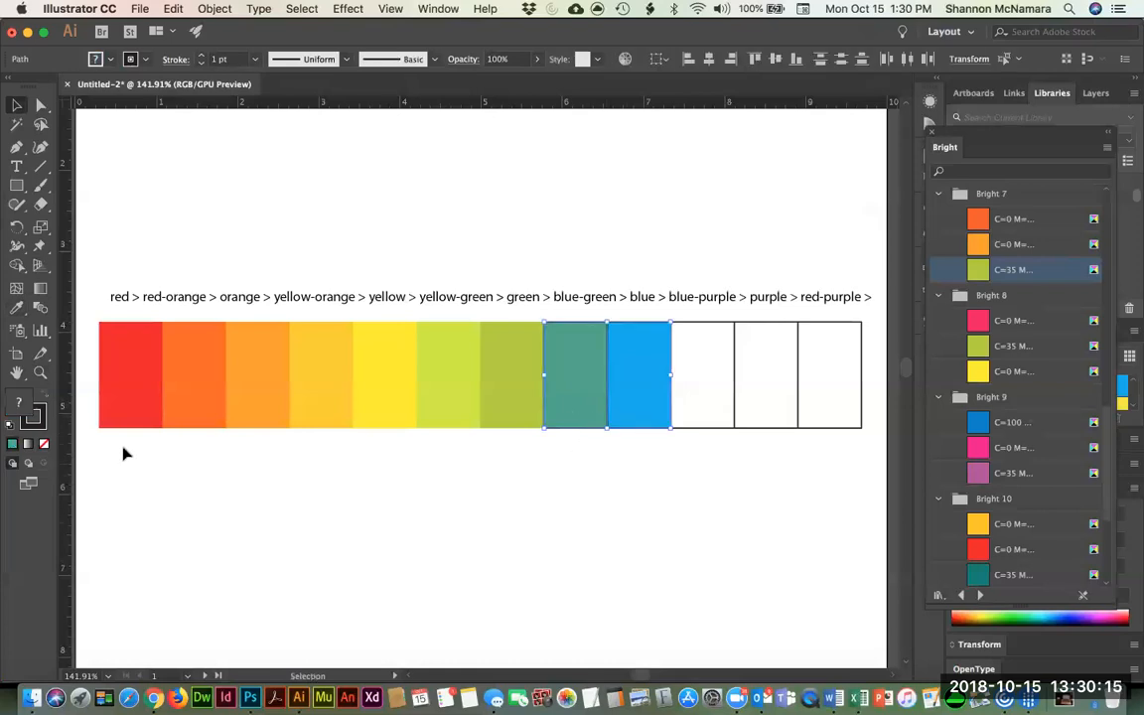
pyautogui.click(43, 442)
pyautogui.click(567, 567)
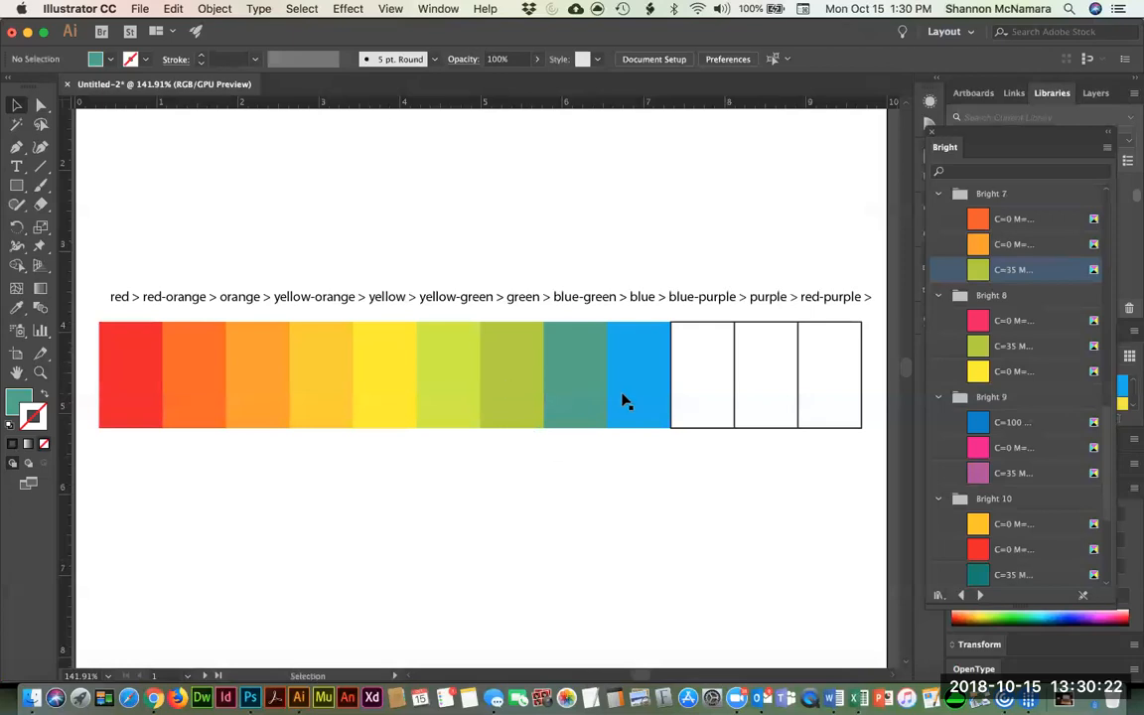
pyautogui.click(577, 401)
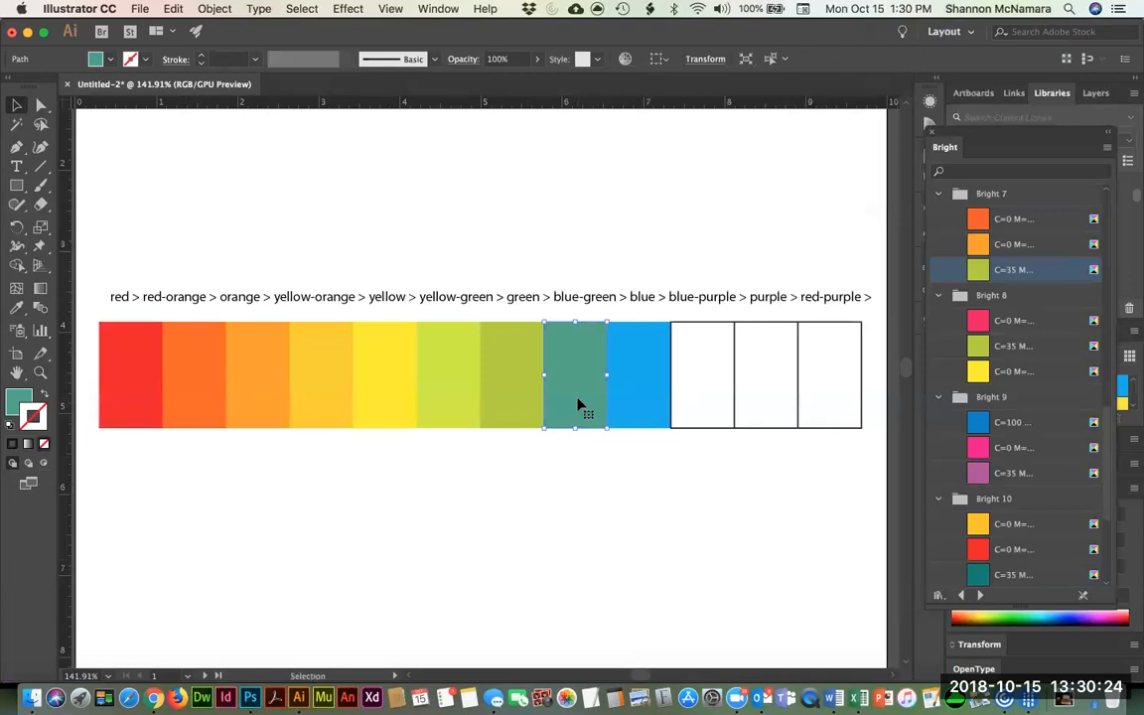
# Change the blue-green square's fill to the brighter teal 52cfac.
pyautogui.doubleClick(20, 402)
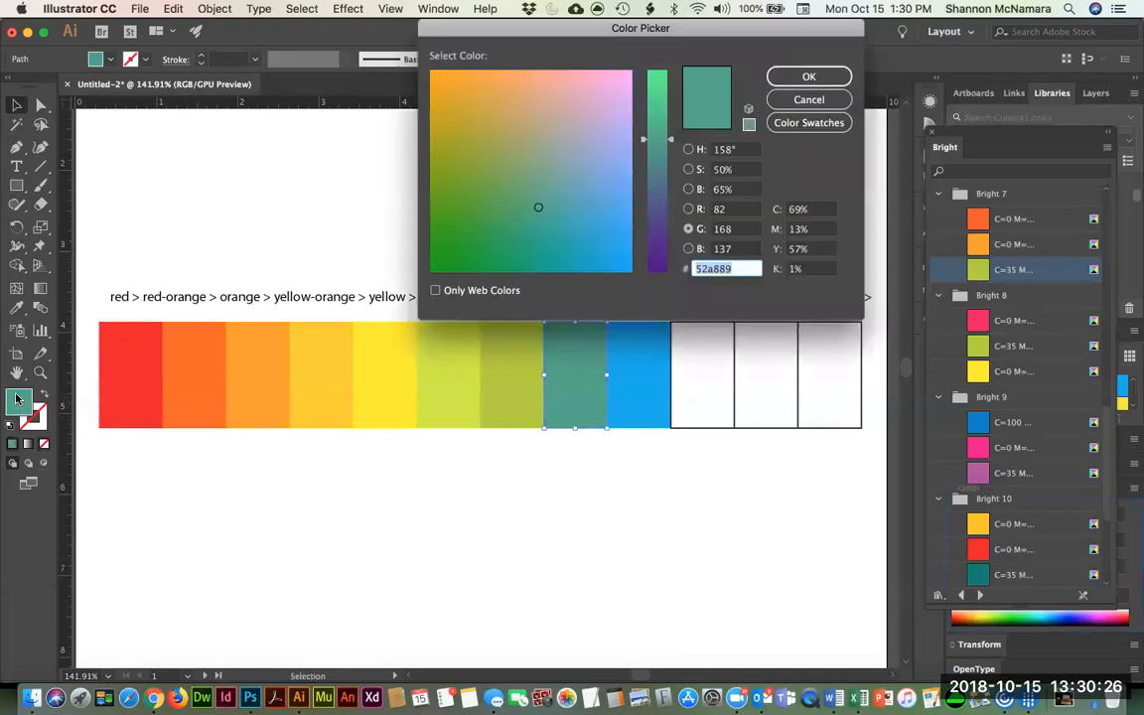
pyautogui.moveTo(669, 144); pyautogui.dragTo(667, 109)
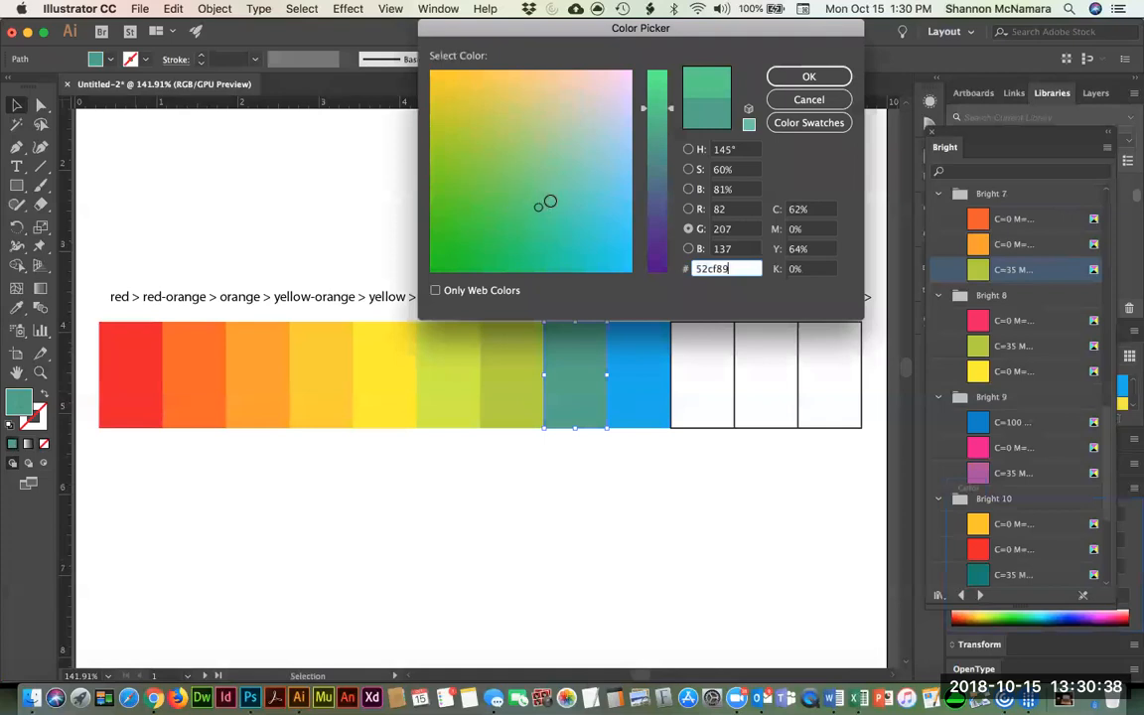
pyautogui.moveTo(549, 195); pyautogui.dragTo(564, 207)
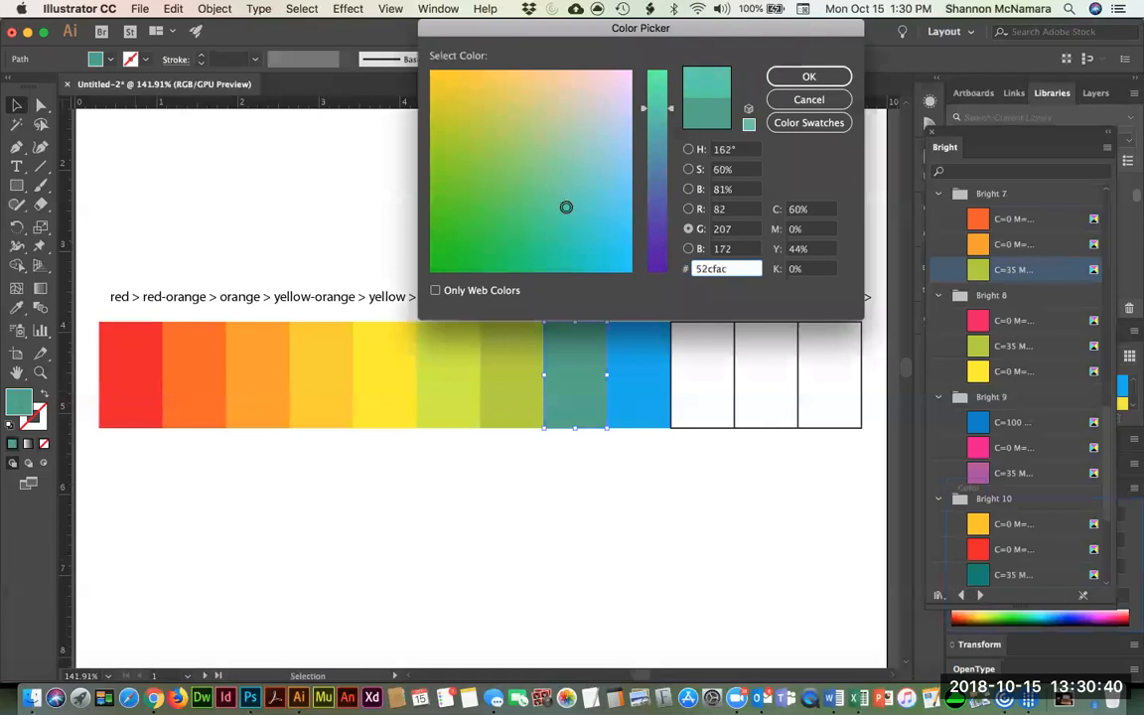
pyautogui.click(808, 77)
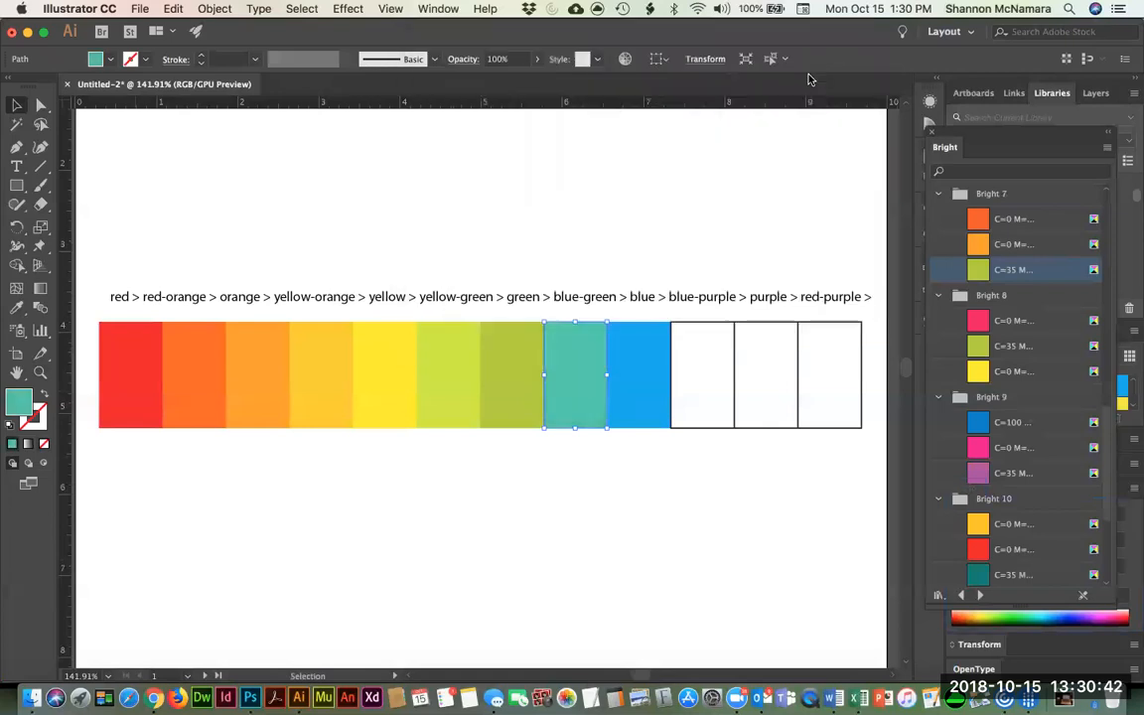
pyautogui.click(571, 581)
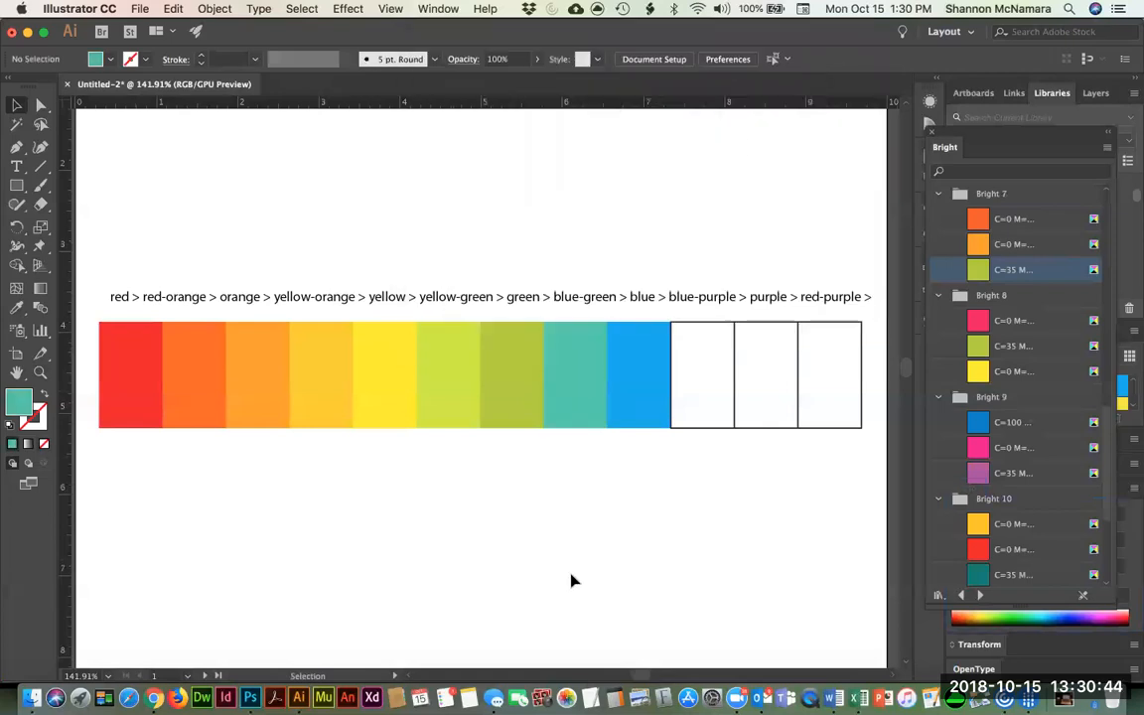
# Raise the cyan in the green square's fill to 46%.
pyautogui.click(488, 398)
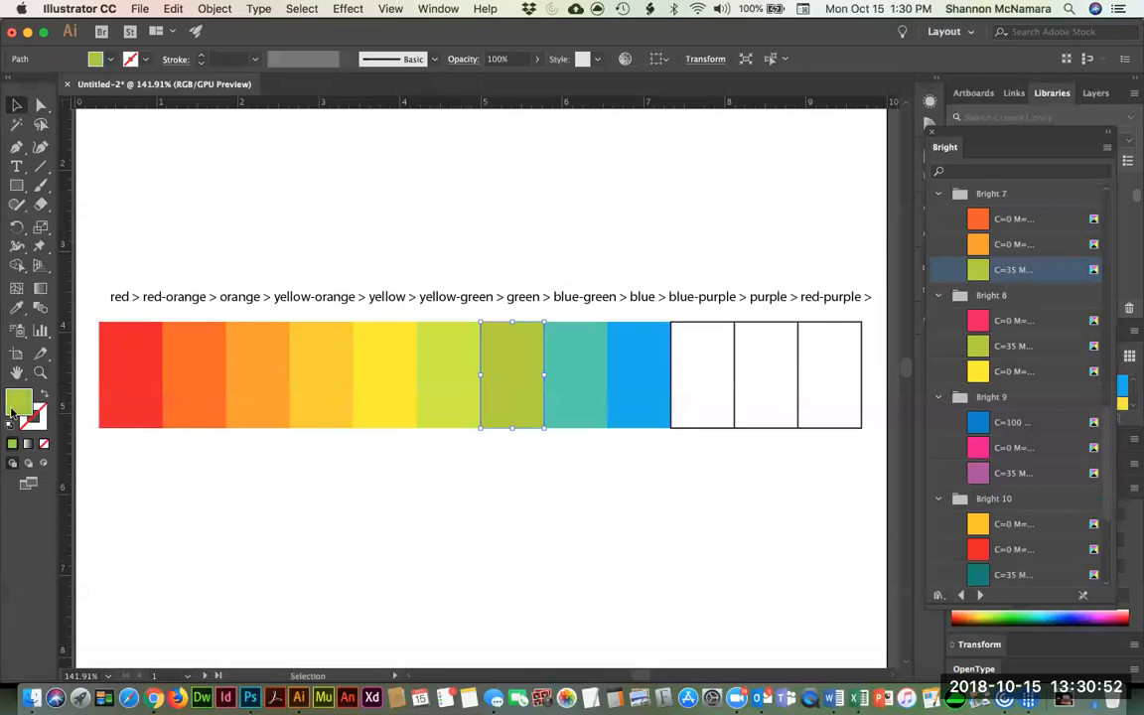
pyautogui.doubleClick(17, 405)
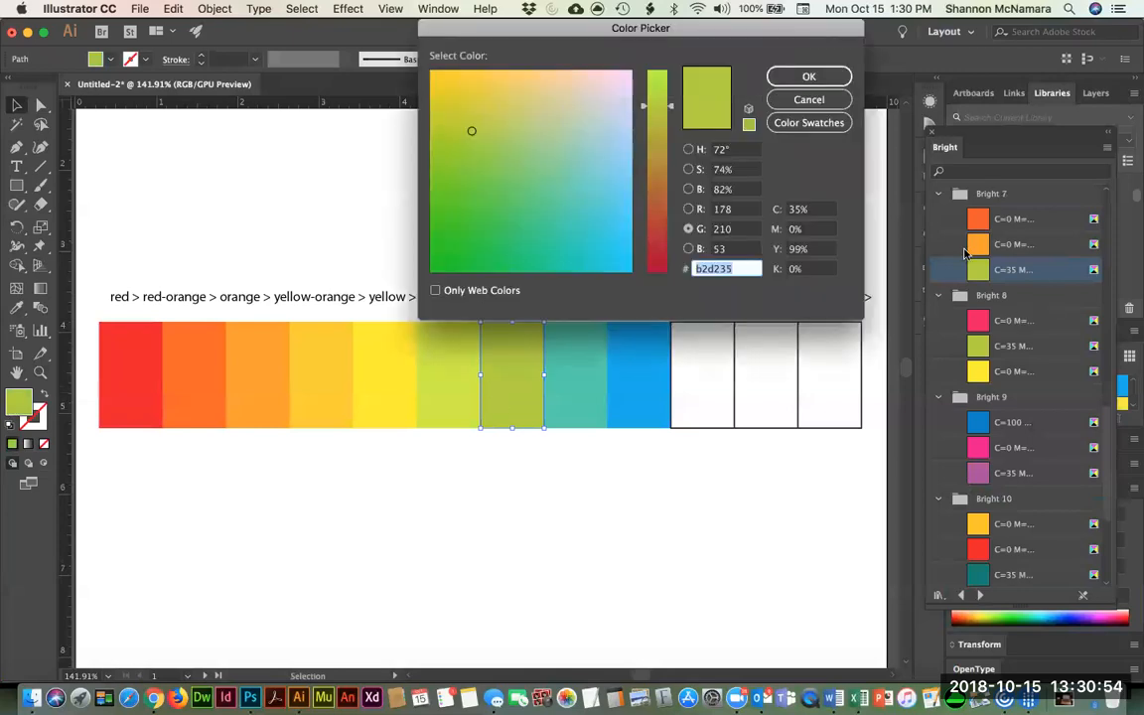
pyautogui.click(781, 208)
pyautogui.press('Up')
pyautogui.press('Up')
pyautogui.press('Up')
pyautogui.press('Up')
pyautogui.press('Up')
pyautogui.press('Up')
pyautogui.press('Up')
pyautogui.press('Up')
pyautogui.press('Up')
pyautogui.press('Up')
pyautogui.press('Up')
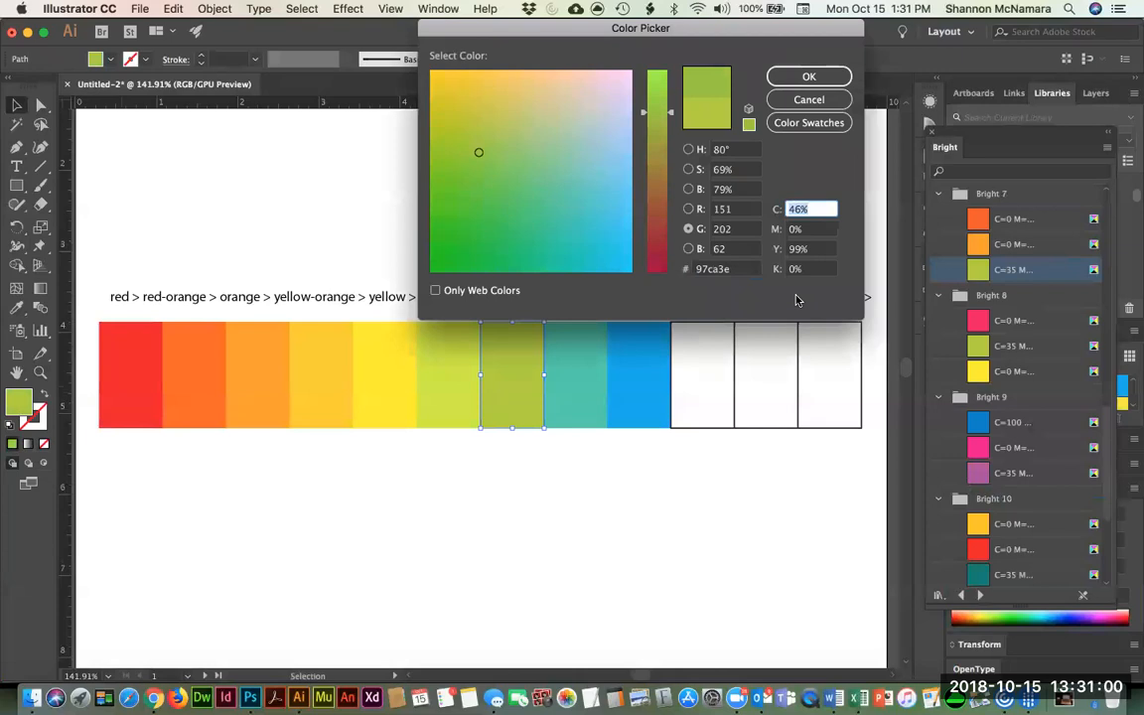
pyautogui.press('Return')
pyautogui.click(641, 507)
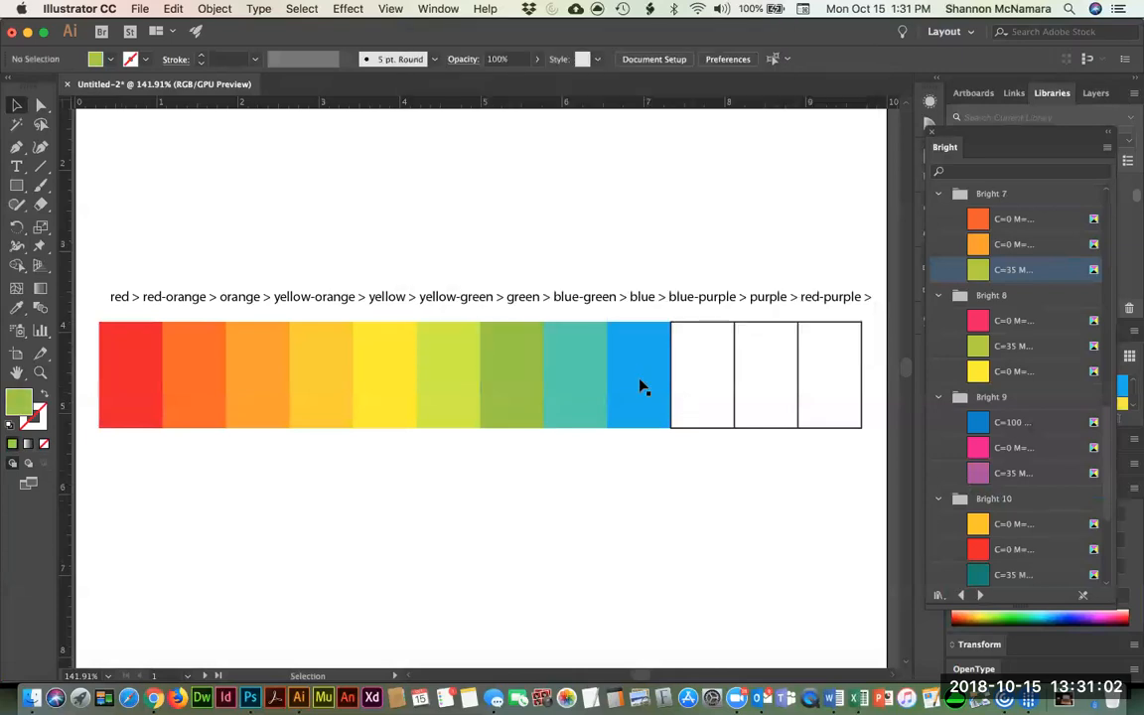
# Set the green square's fill to 50% cyan and reduce its yellow to below 81%.
pyautogui.click(513, 398)
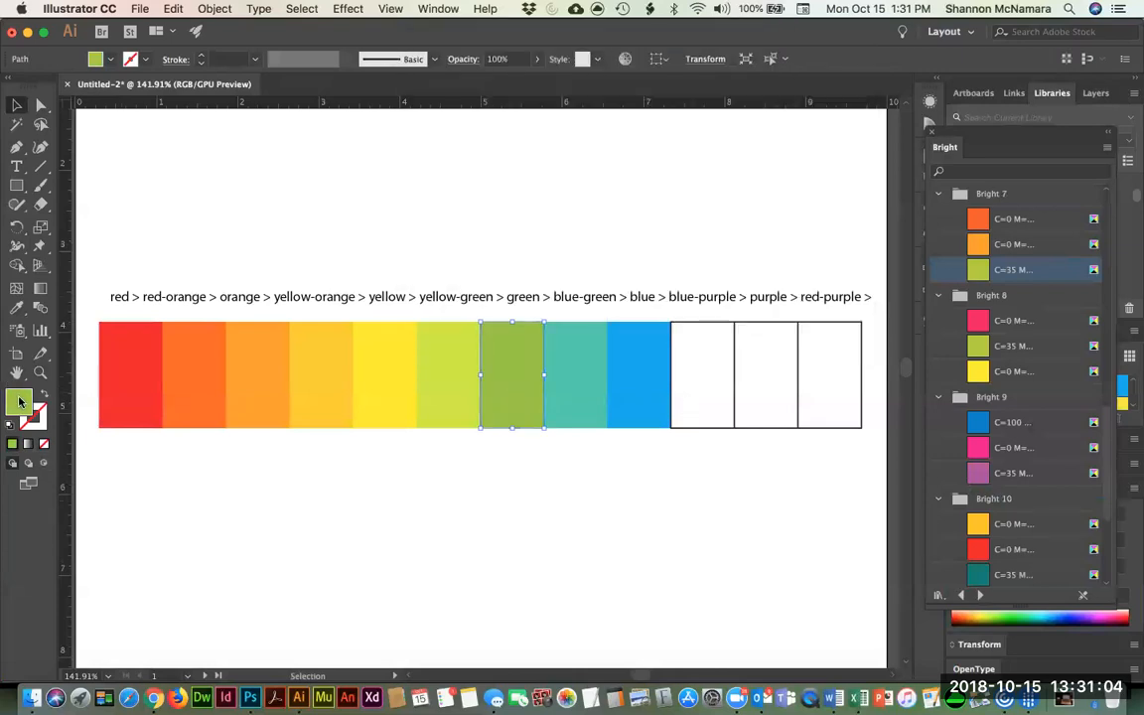
pyautogui.doubleClick(18, 400)
pyautogui.click(815, 250)
pyautogui.press('Down')
pyautogui.press('Down')
pyautogui.press('Down')
pyautogui.press('Down')
pyautogui.press('Down')
pyautogui.press('Down')
pyautogui.press('Down')
pyautogui.press('Down')
pyautogui.press('Down')
pyautogui.press('Down')
pyautogui.press('Down')
pyautogui.press('Down')
pyautogui.press('Down')
pyautogui.press('Down')
pyautogui.press('Down')
pyautogui.press('Down')
pyautogui.press('Down')
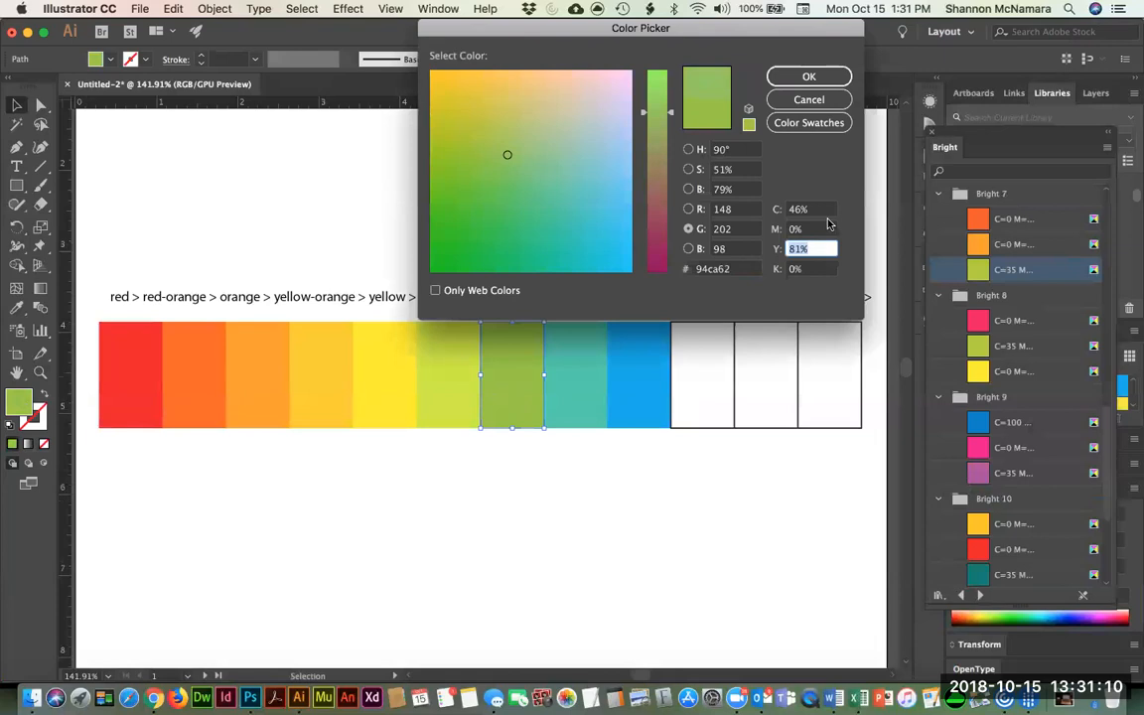
pyautogui.click(822, 211)
pyautogui.write('50')
pyautogui.press('Tab')
pyautogui.press('Tab')
pyautogui.press('Down')
pyautogui.press('Down')
pyautogui.press('Down')
pyautogui.press('Down')
pyautogui.press('Down')
pyautogui.press('Return')
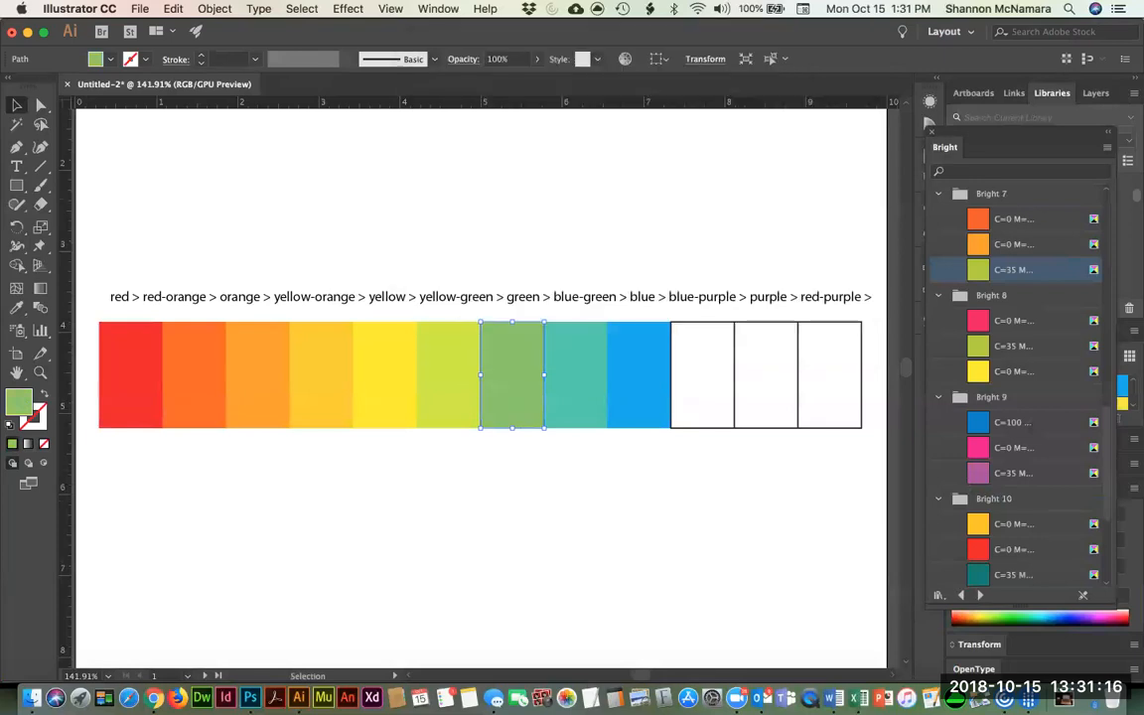
pyautogui.click(503, 566)
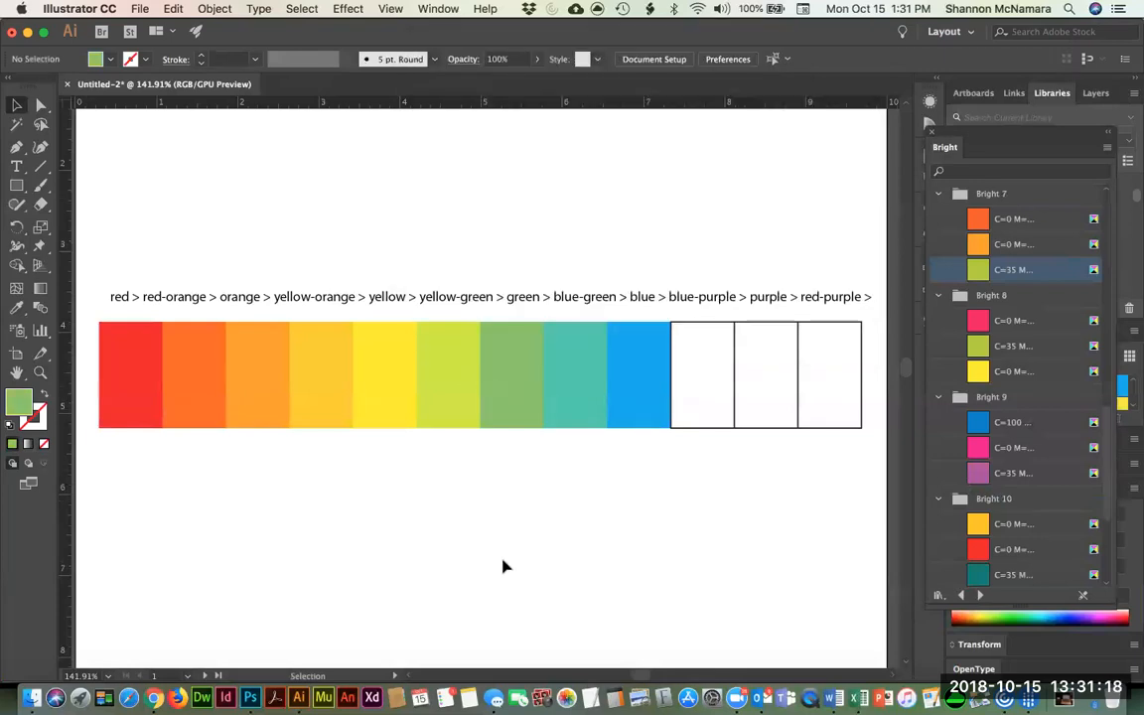
# Refill the green square with the C=35 green swatch from the Bright 8 group.
pyautogui.click(372, 403)
pyautogui.click(641, 389)
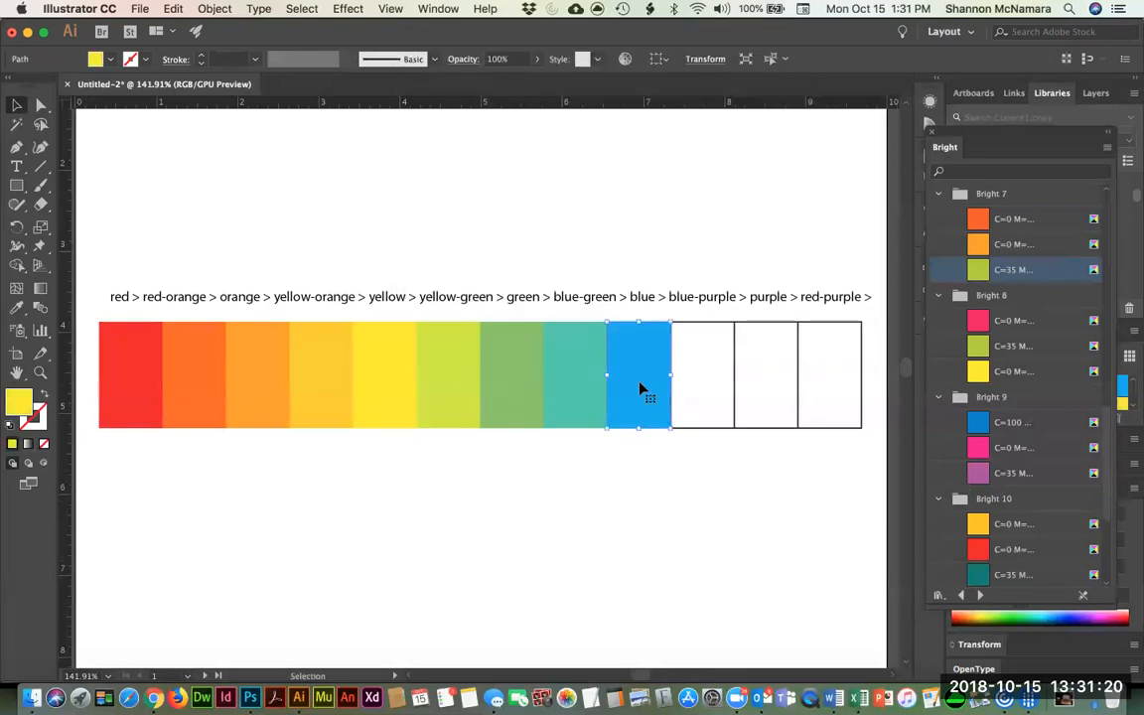
pyautogui.click(506, 397)
pyautogui.click(971, 275)
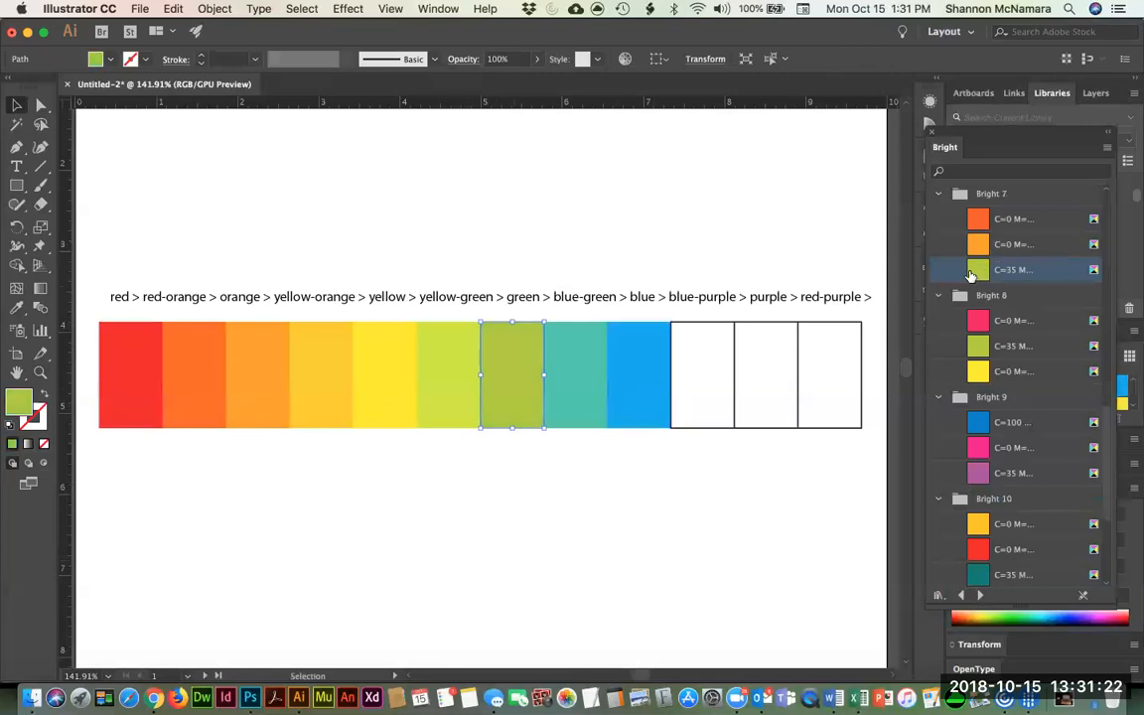
pyautogui.click(463, 592)
pyautogui.click(523, 375)
pyautogui.click(1013, 346)
pyautogui.click(635, 559)
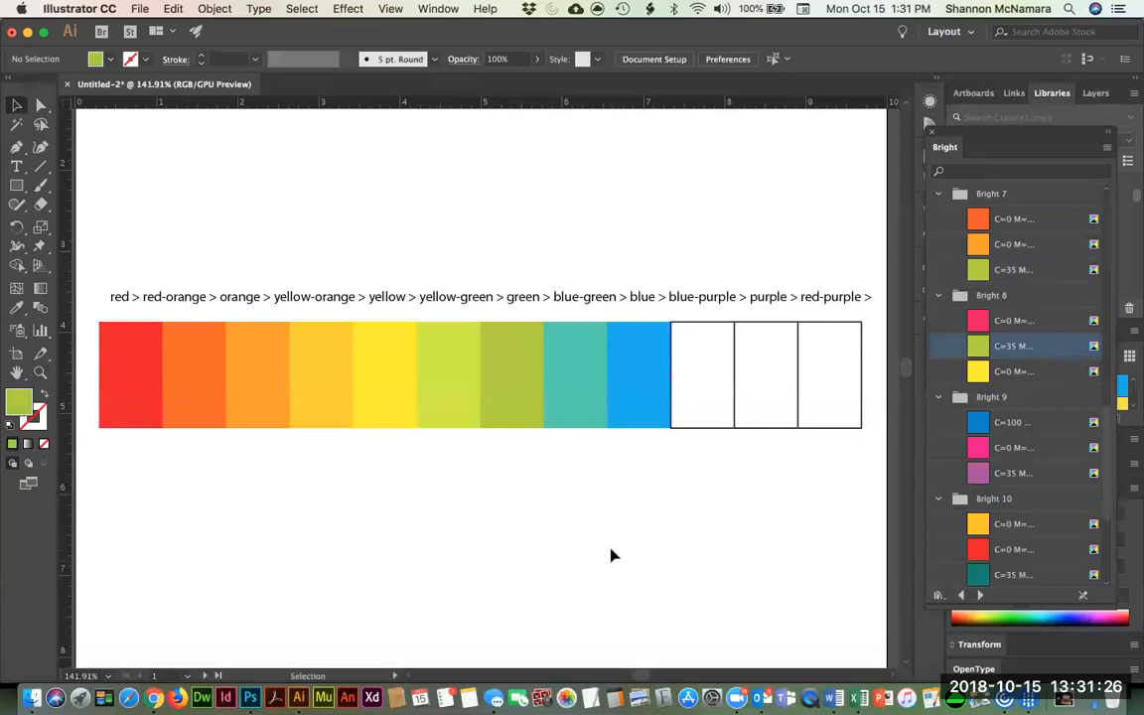
# Shift the blue-green square's fill to the greener teal 51cf9b.
pyautogui.click(641, 397)
pyautogui.click(567, 414)
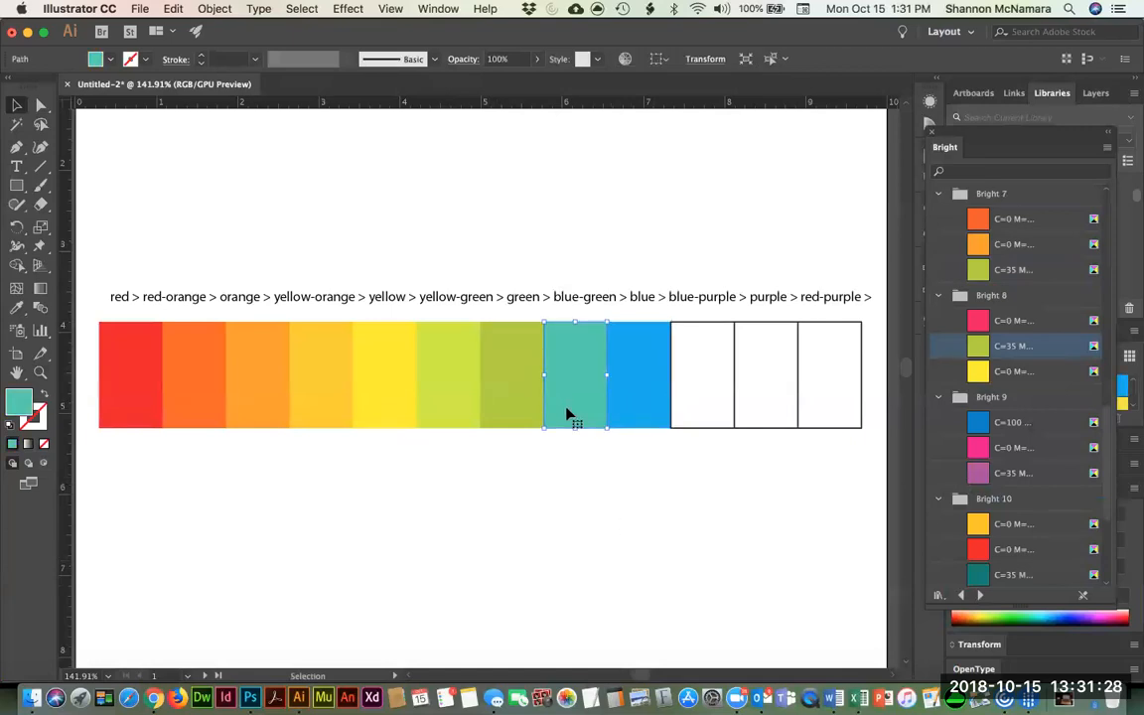
pyautogui.click(511, 403)
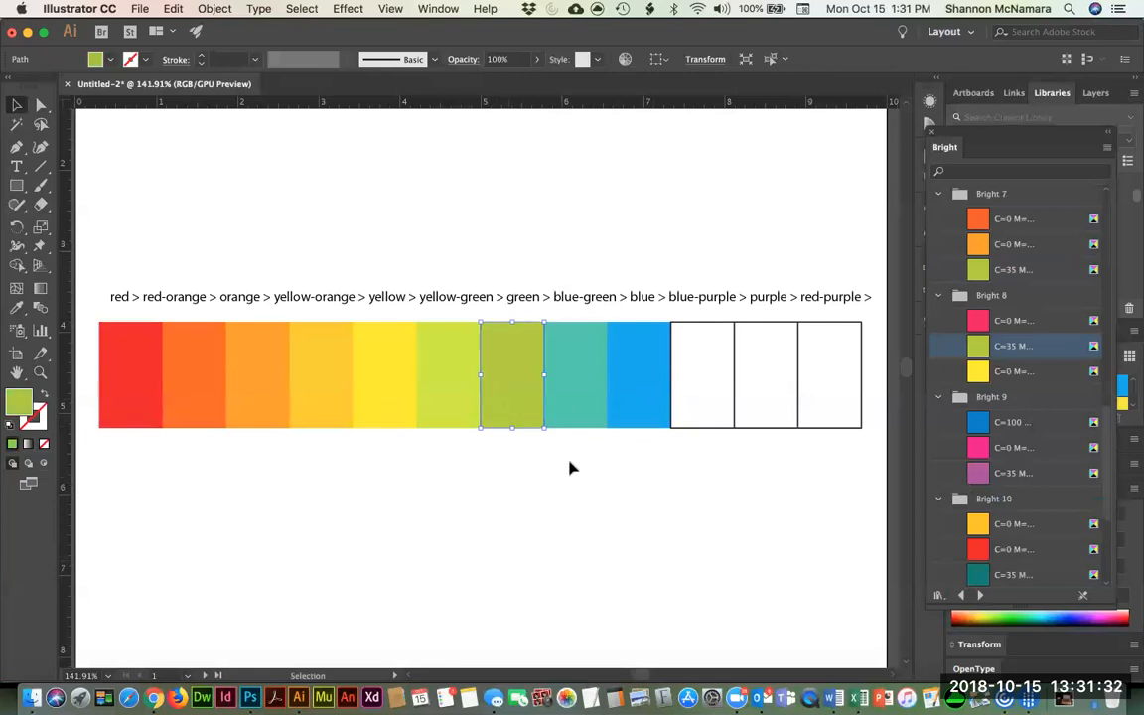
pyautogui.click(584, 373)
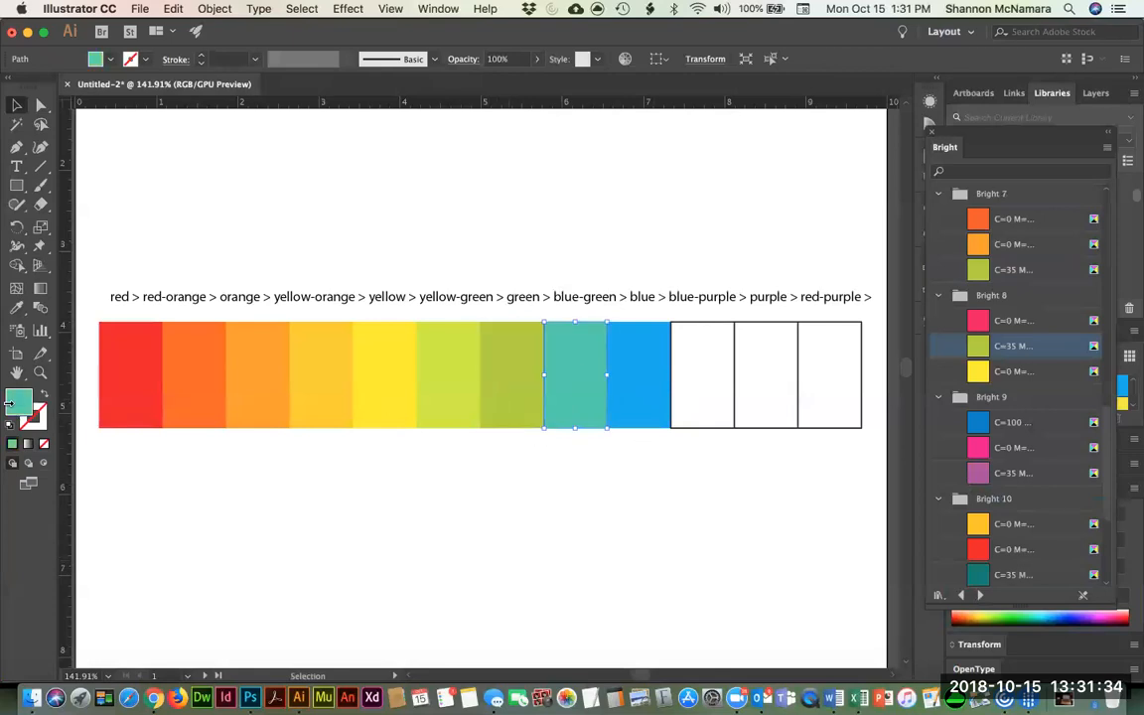
pyautogui.doubleClick(18, 399)
pyautogui.click(552, 207)
pyautogui.click(807, 77)
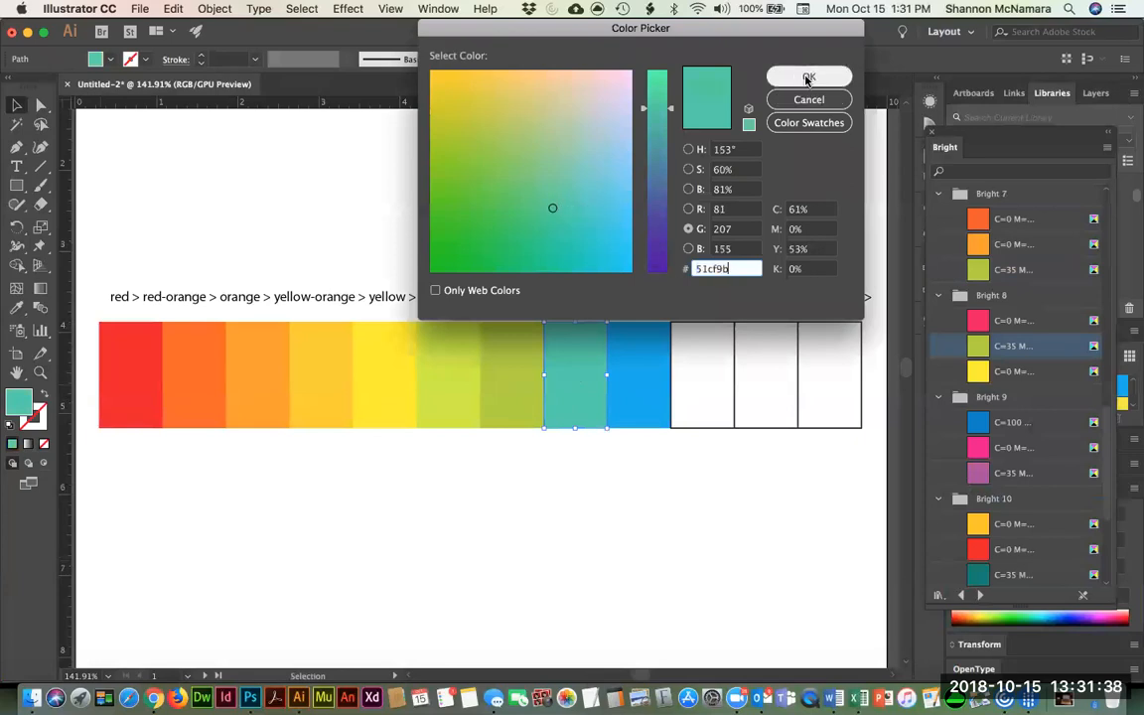
pyautogui.click(631, 448)
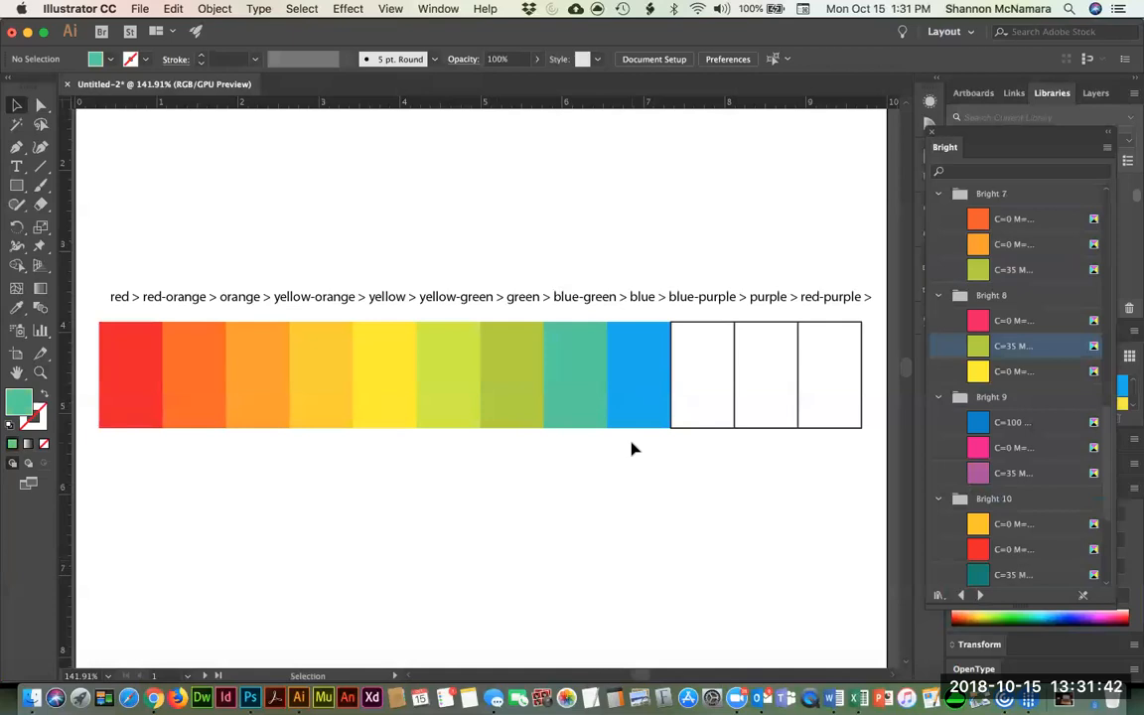
# Fill the purple square, second of the three blank ones, with the C=35 purple swatch from the Bright 9 group.
pyautogui.click(638, 393)
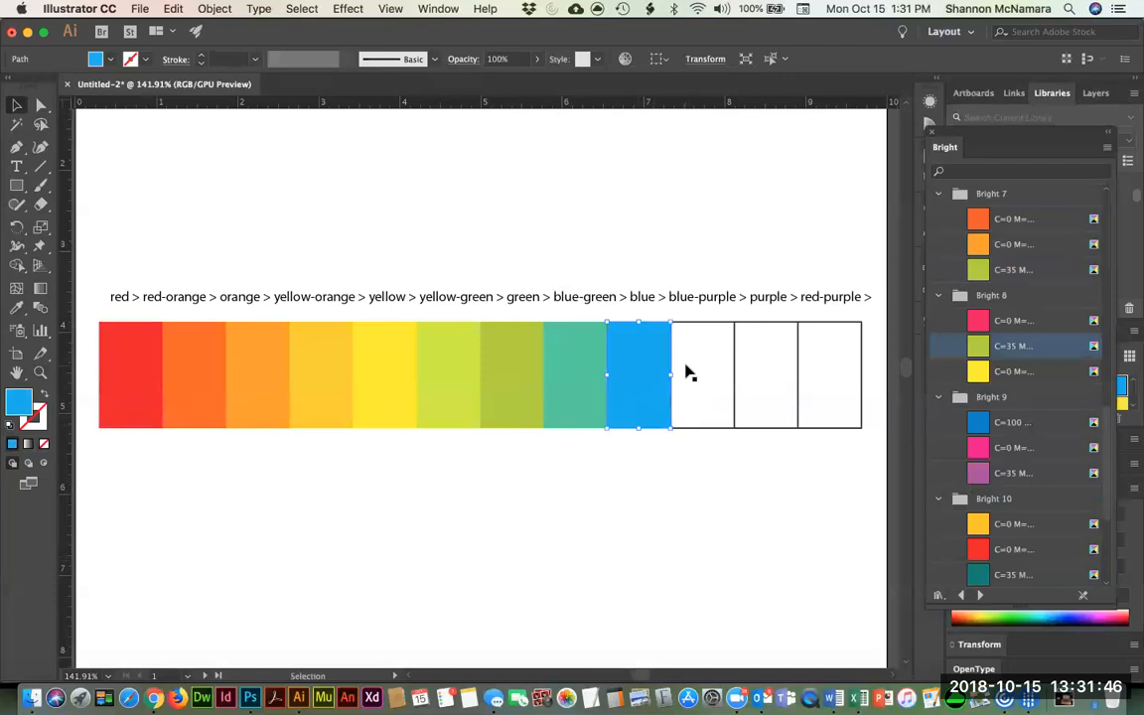
pyautogui.click(762, 375)
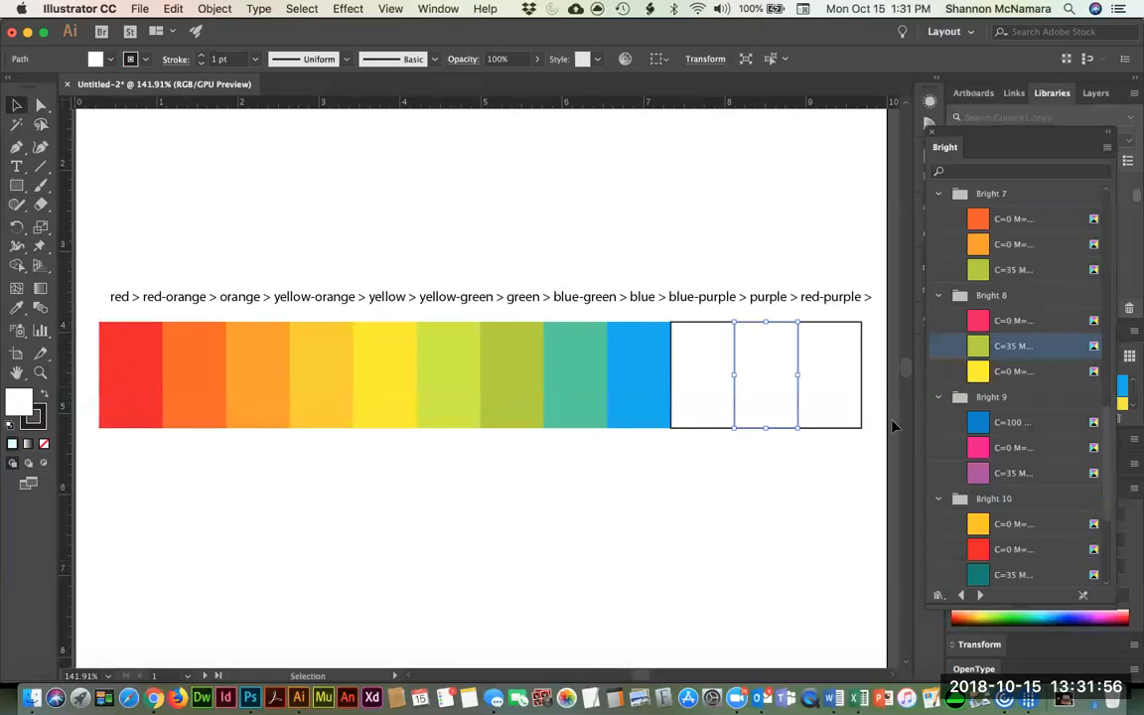
pyautogui.click(989, 472)
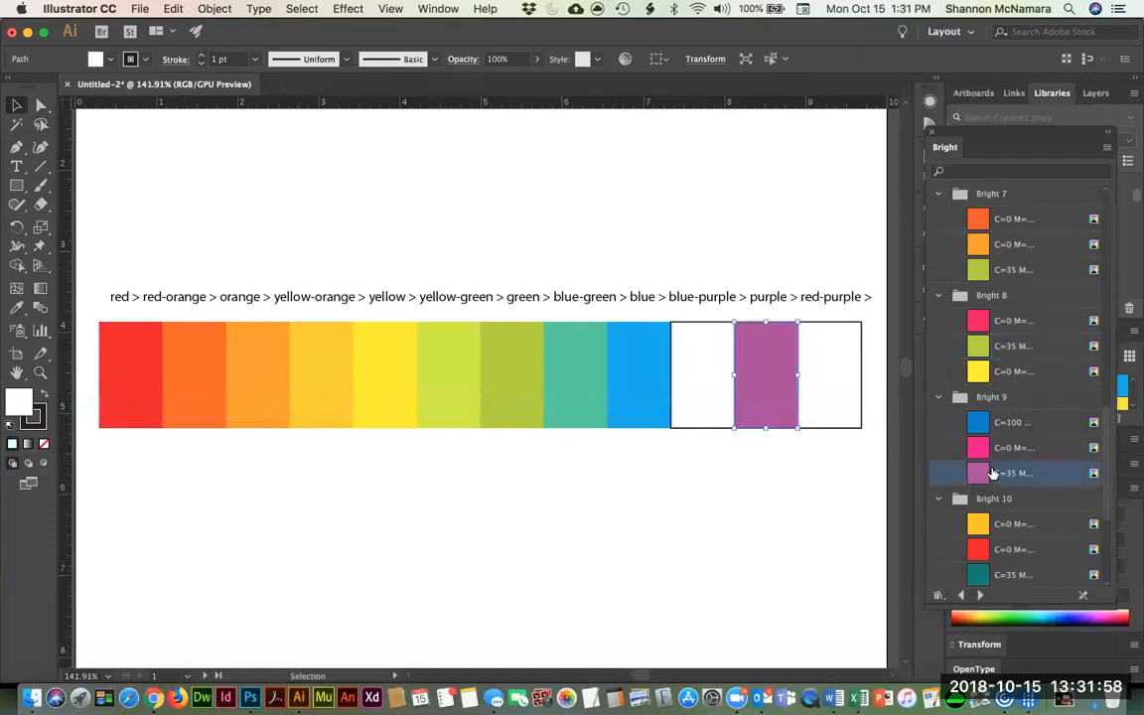
# Copy the purple square's fill onto the blank blue-purple square with the Eyedropper and keep that square selected.
pyautogui.click(632, 379)
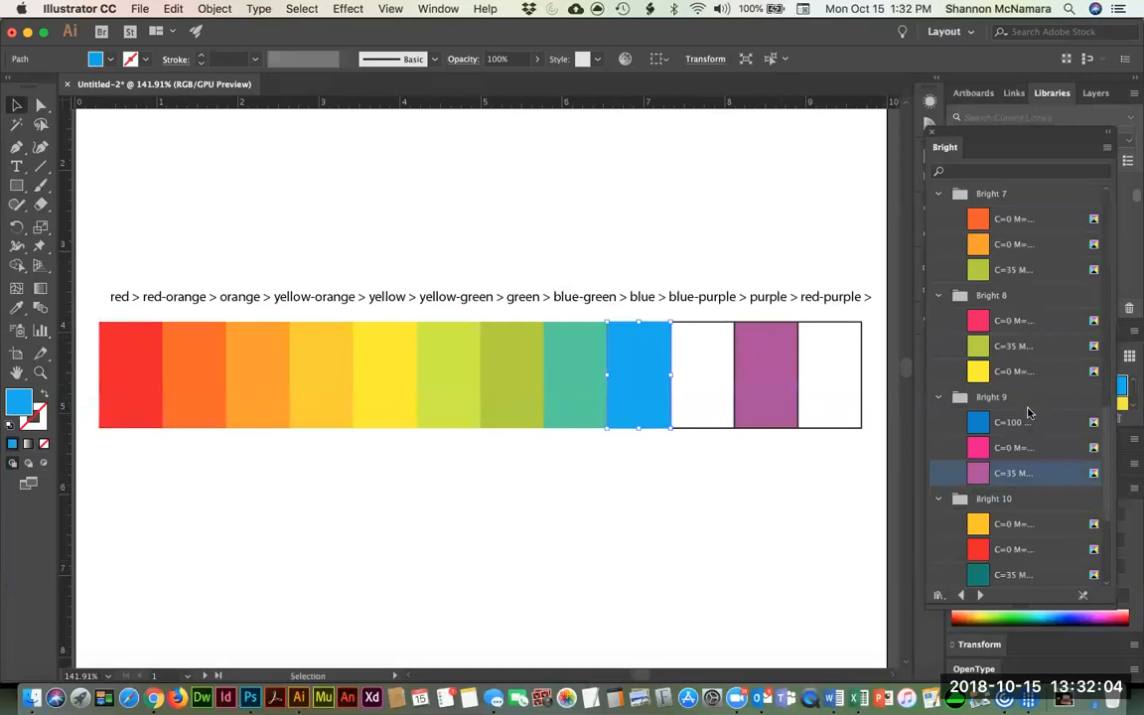
pyautogui.click(703, 373)
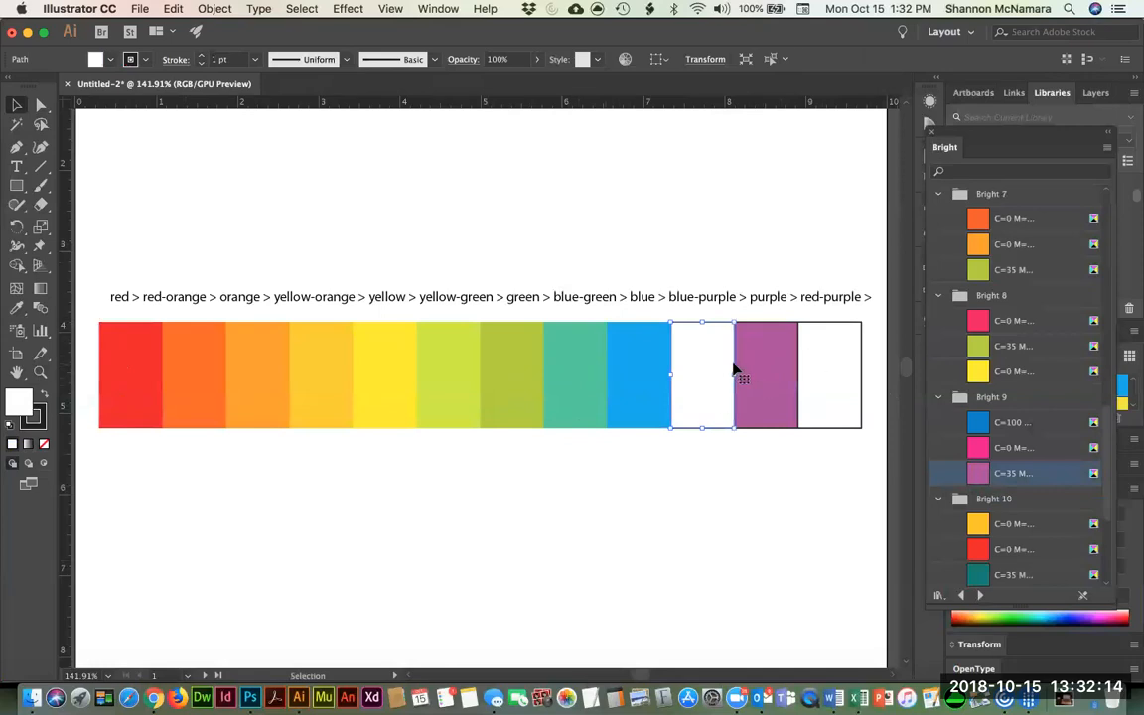
pyautogui.press('i')
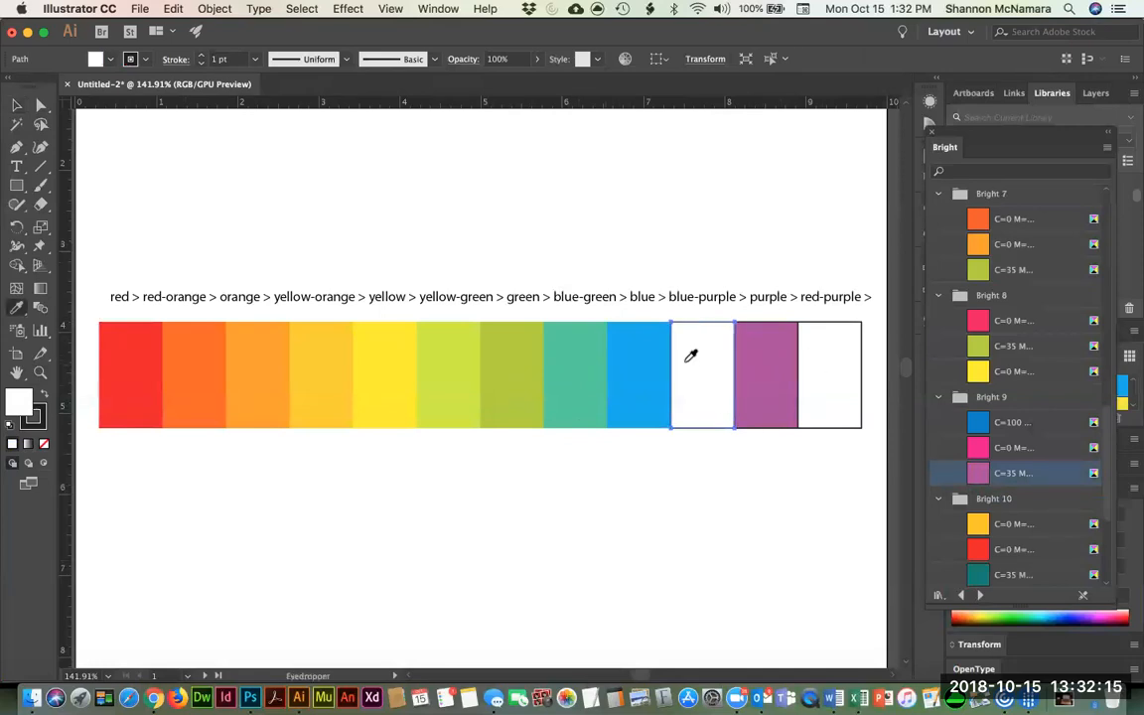
pyautogui.click(765, 358)
pyautogui.press('v')
pyautogui.click(730, 550)
pyautogui.click(706, 386)
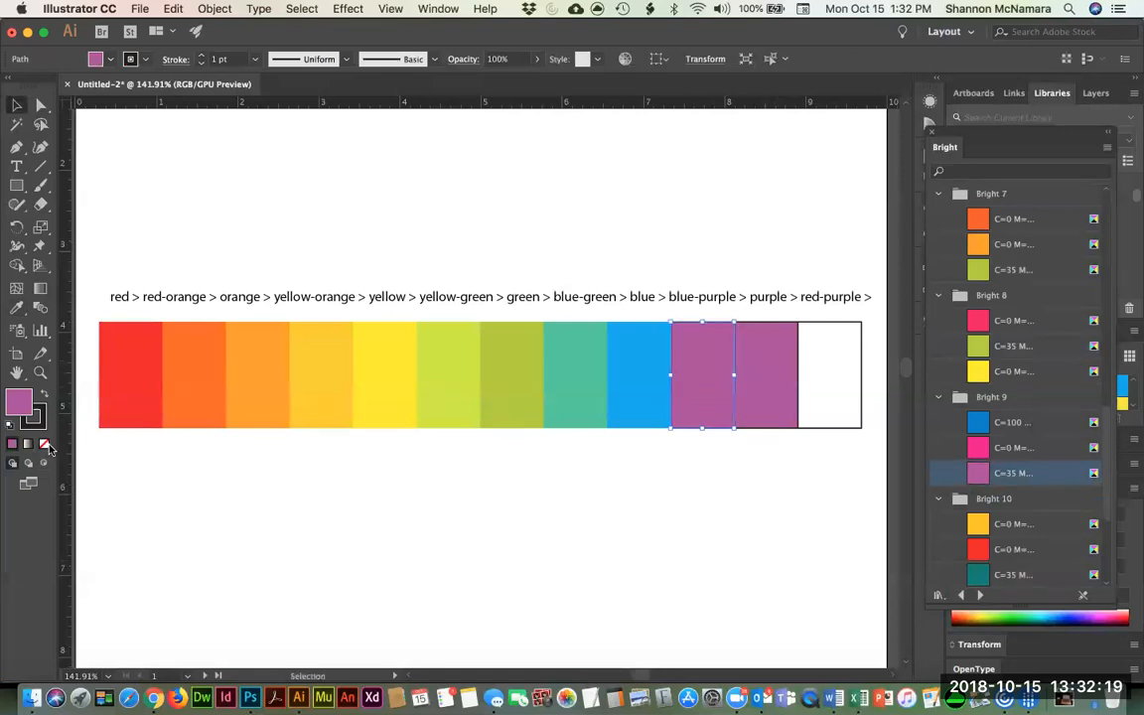
# Lower the magenta in the blue-purple square's fill to 64%.
pyautogui.doubleClick(17, 400)
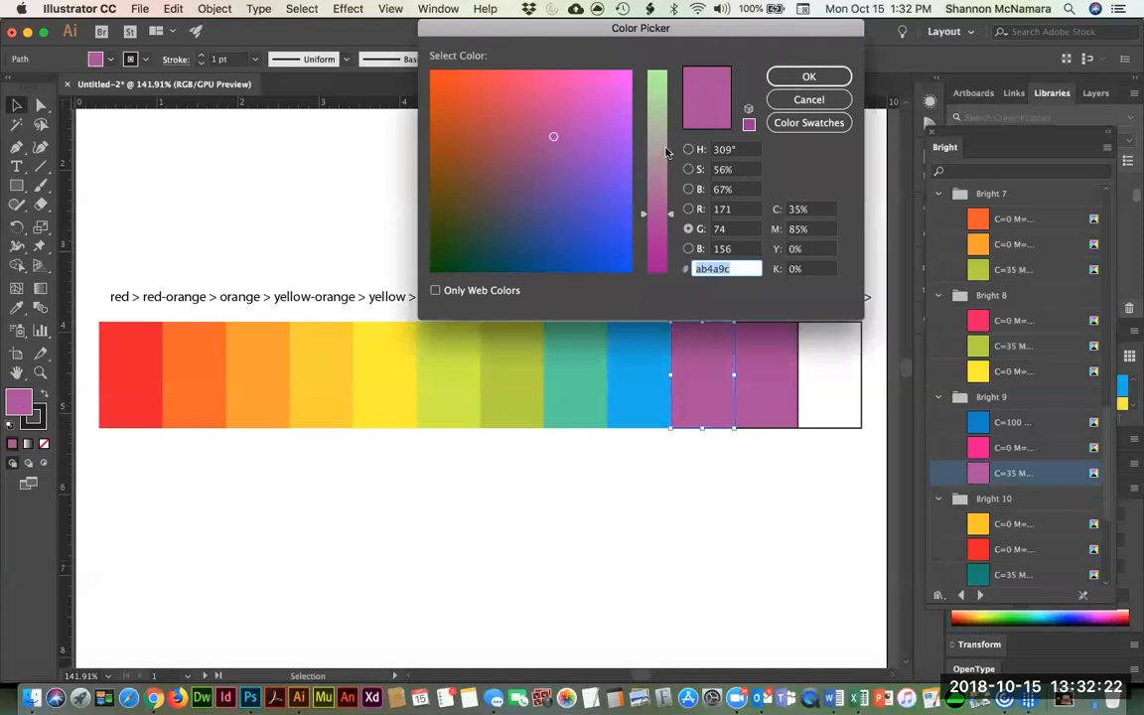
pyautogui.click(809, 229)
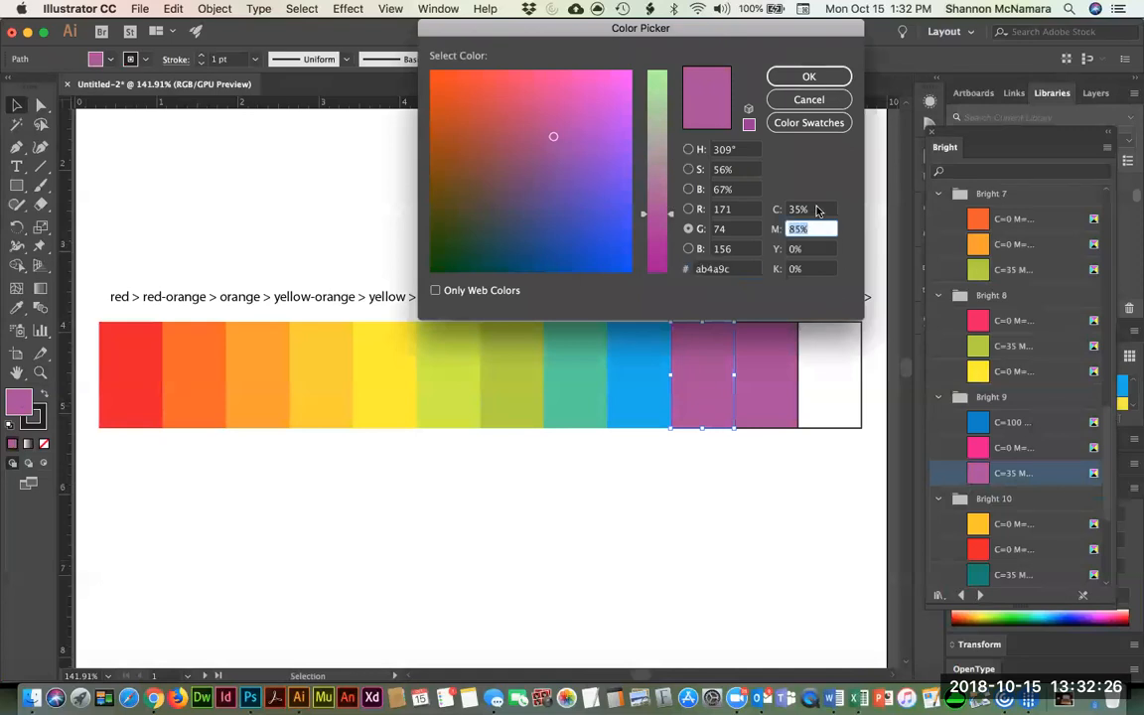
pyautogui.moveTo(817, 210); pyautogui.dragTo(766, 208)
pyautogui.press('Tab')
pyautogui.press('Down')
pyautogui.press('Down')
pyautogui.press('Down')
pyautogui.press('Down')
pyautogui.press('Down')
pyautogui.press('Down')
pyautogui.press('Down')
pyautogui.press('Down')
pyautogui.press('Down')
pyautogui.press('Down')
pyautogui.press('Down')
pyautogui.press('Down')
pyautogui.press('Down')
pyautogui.press('Down')
pyautogui.press('Down')
pyautogui.press('Down')
pyautogui.press('Down')
pyautogui.press('Down')
pyautogui.press('Down')
pyautogui.press('Down')
pyautogui.press('Down')
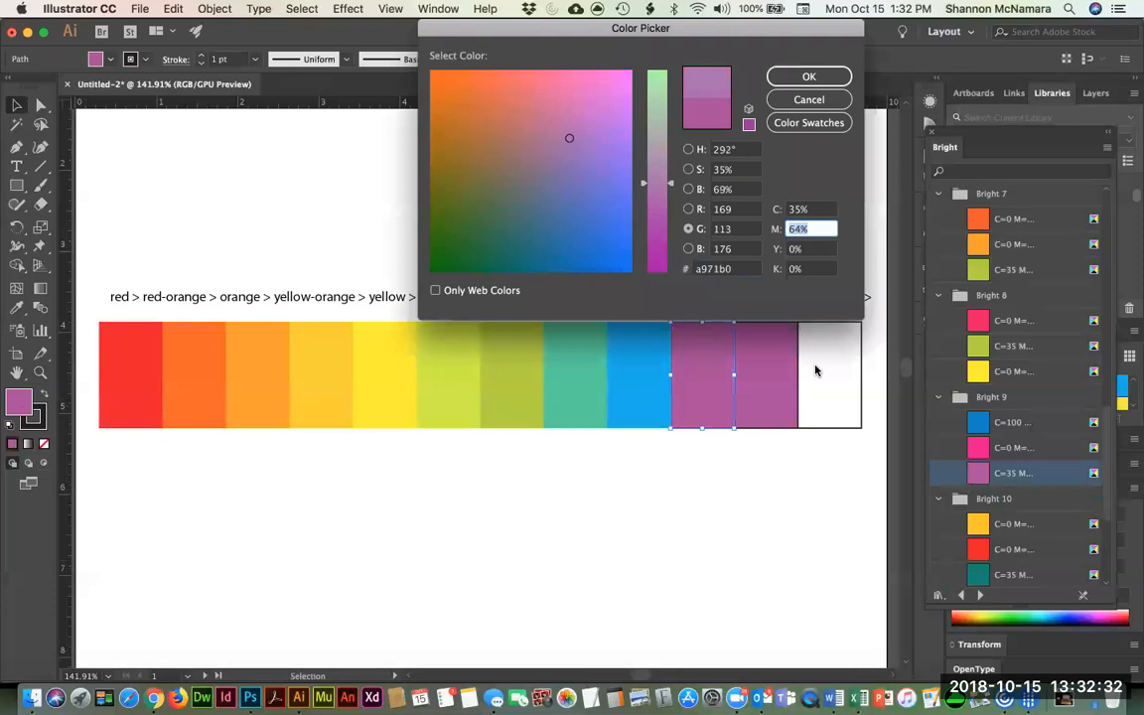
pyautogui.press('Tab')
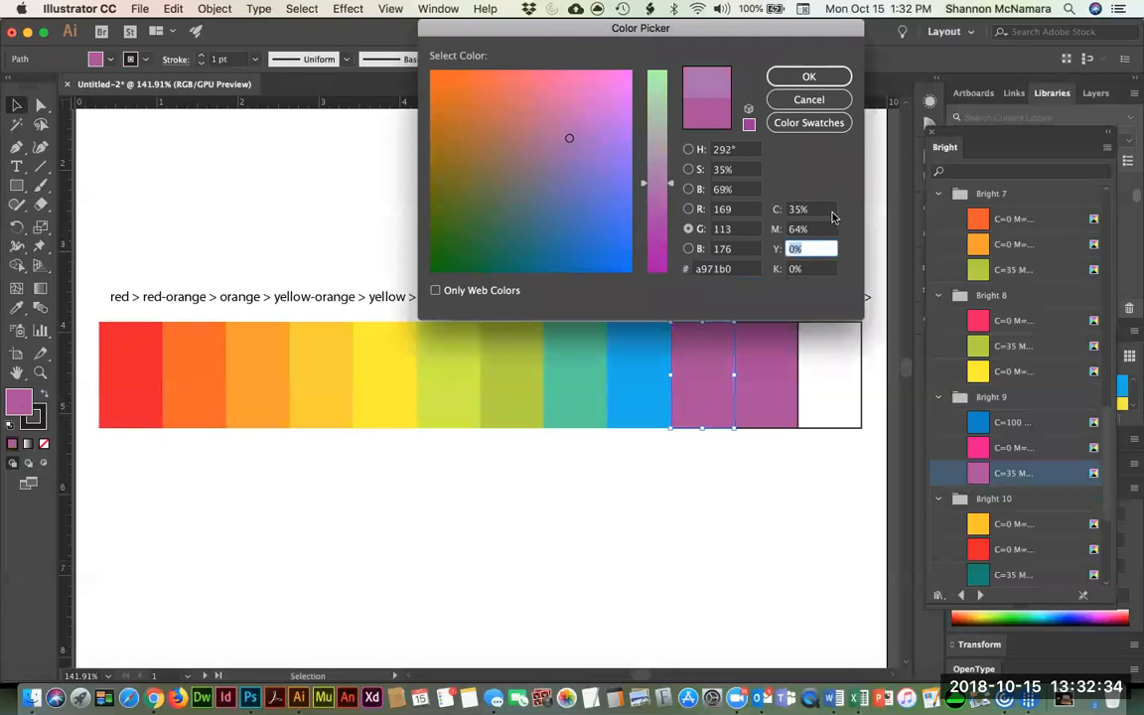
# Raise the cyan in the blue-purple square's fill to 52%.
pyautogui.click(830, 211)
pyautogui.press('Up')
pyautogui.press('Up')
pyautogui.press('Up')
pyautogui.press('Up')
pyautogui.press('Up')
pyautogui.press('Up')
pyautogui.press('Up')
pyautogui.press('Up')
pyautogui.press('Up')
pyautogui.press('Up')
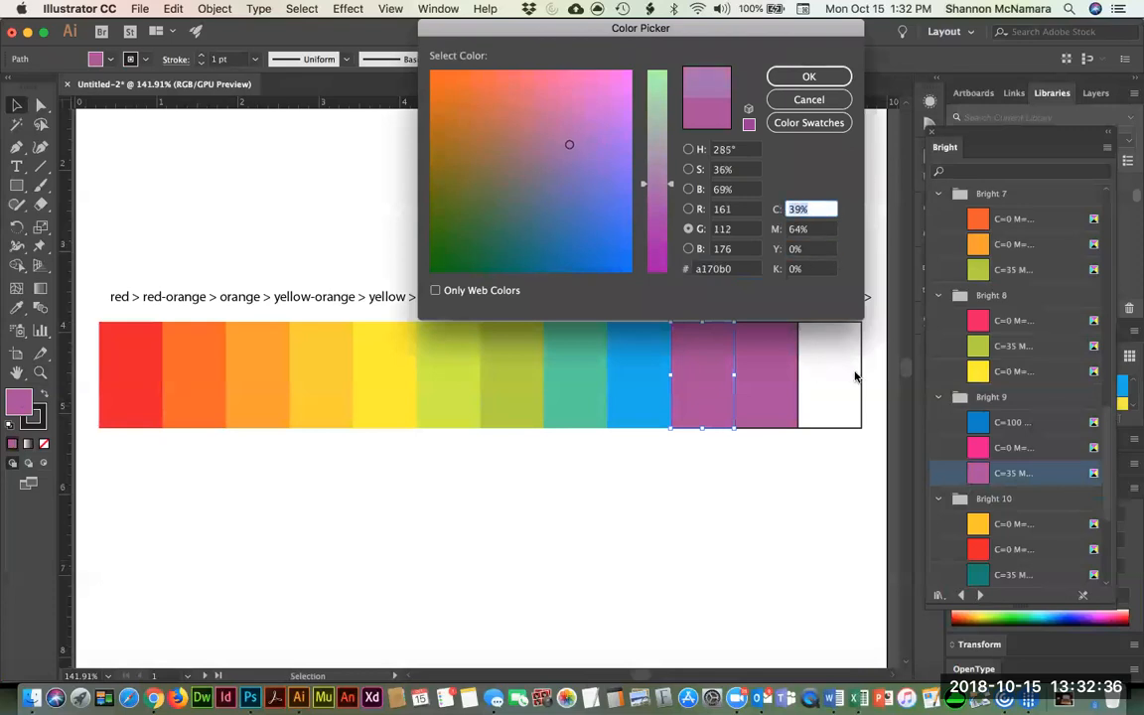
pyautogui.press('Up')
pyautogui.press('Up')
pyautogui.press('Up')
pyautogui.press('Up')
pyautogui.press('Up')
pyautogui.press('Up')
pyautogui.press('Up')
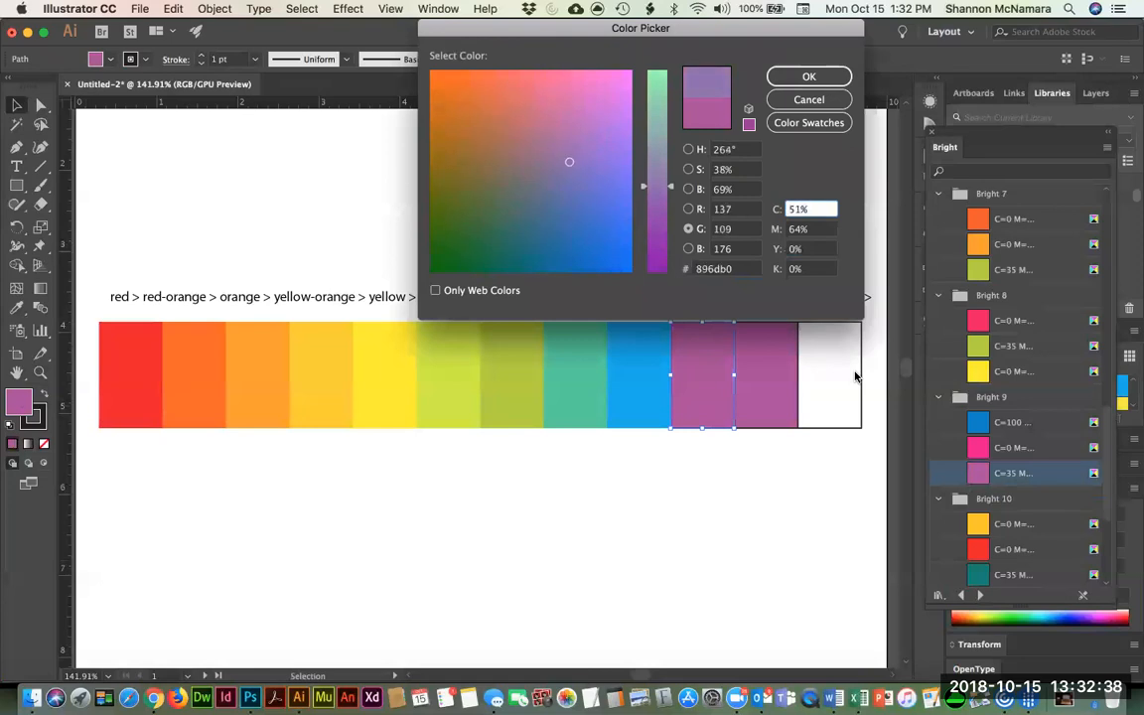
# Lower the magenta in the blue-purple square's fill to 51%.
pyautogui.press('Tab')
pyautogui.press('Down')
pyautogui.press('Down')
pyautogui.press('Down')
pyautogui.press('Down')
pyautogui.press('Down')
pyautogui.press('Down')
pyautogui.press('Down')
pyautogui.press('Down')
pyautogui.press('Down')
pyautogui.press('Down')
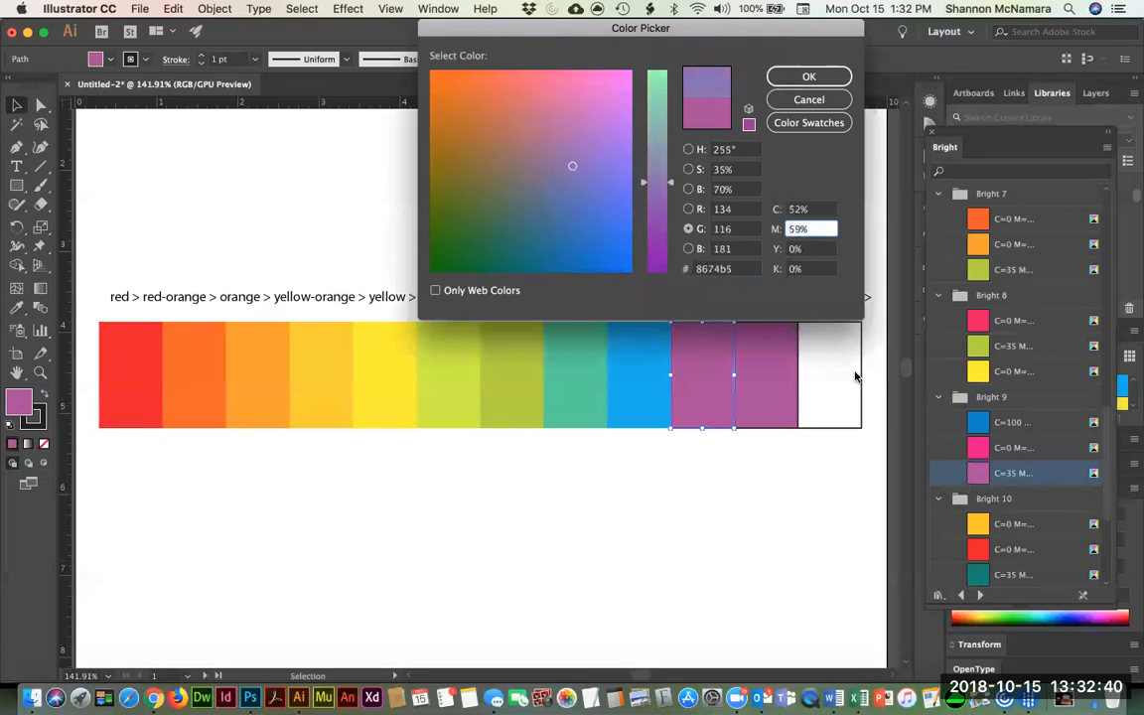
pyautogui.press('Down')
pyautogui.press('Down')
pyautogui.press('Down')
pyautogui.press('Tab')
pyautogui.press('Tab')
pyautogui.press('Tab')
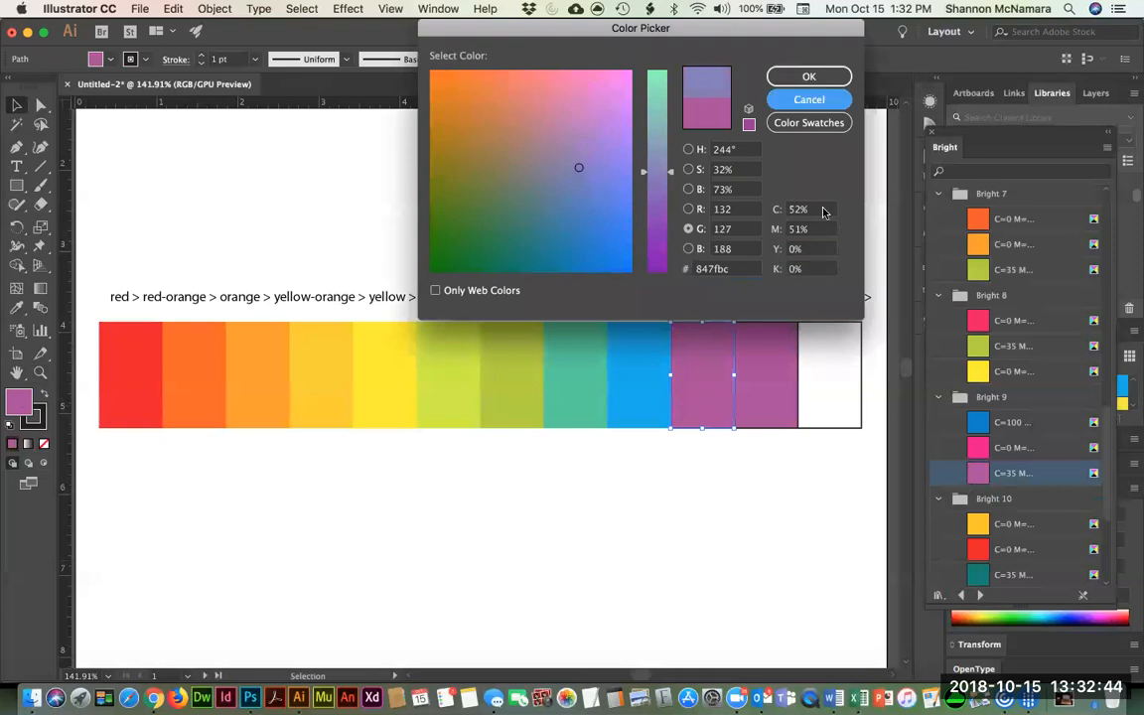
# Raise the blue-purple fill's cyan to 55%, shift it to a brighter, bluer shade in the colour field, and apply it.
pyautogui.press('Tab')
pyautogui.press('Up')
pyautogui.press('Up')
pyautogui.press('Up')
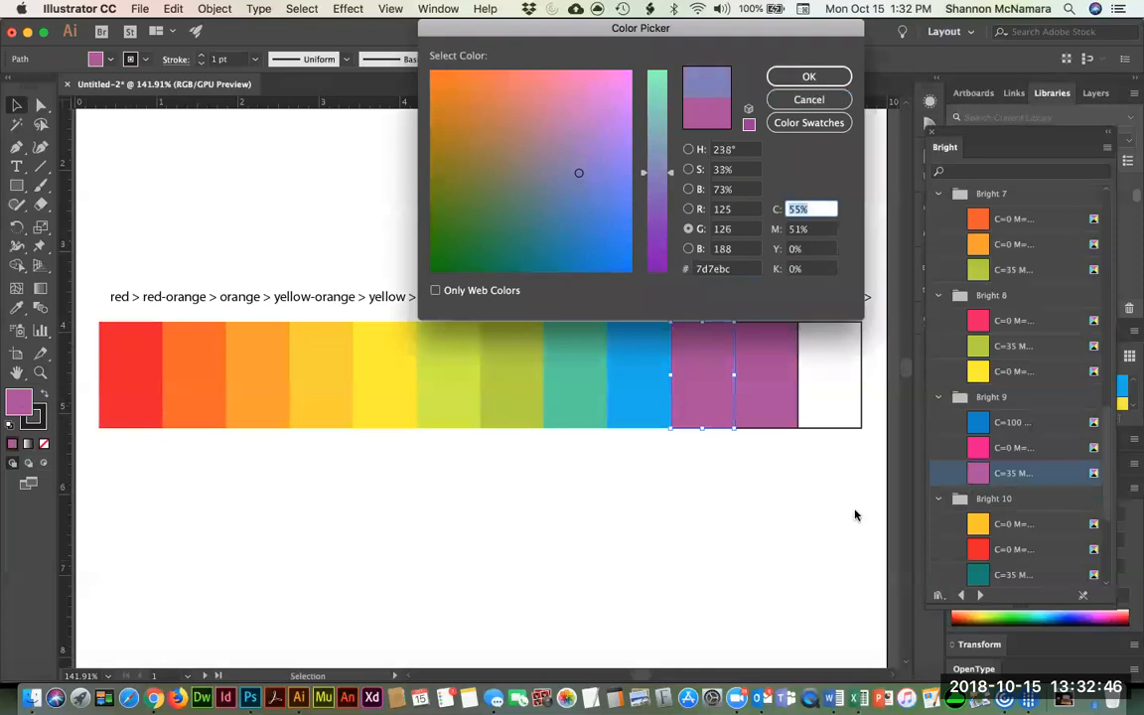
pyautogui.moveTo(580, 172); pyautogui.dragTo(603, 174)
pyautogui.click(809, 76)
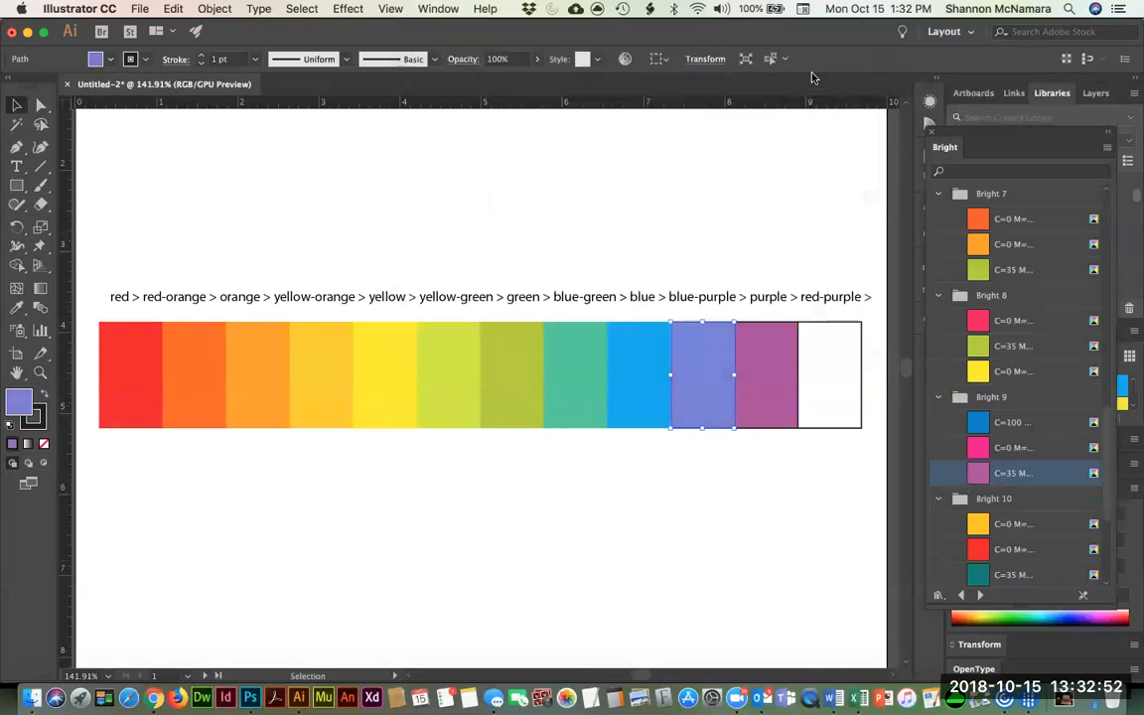
pyautogui.click(753, 182)
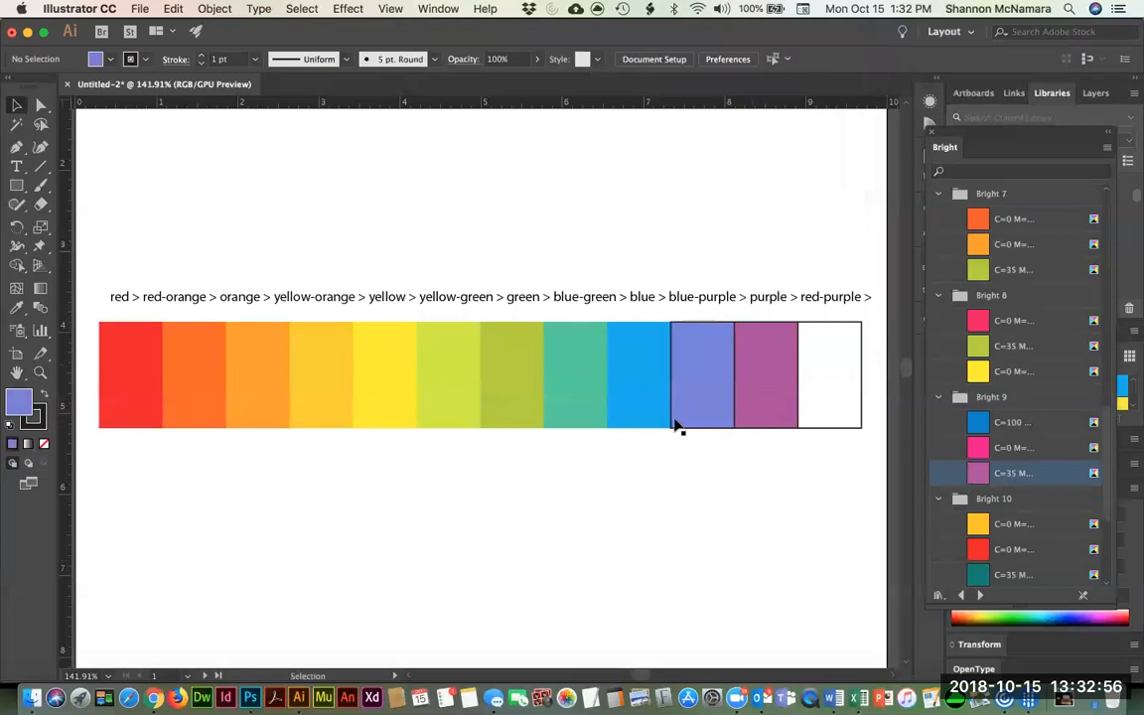
# Copy the purple square's fill onto the blank red-purple square with the Eyedropper, keeping that square selected.
pyautogui.click(760, 398)
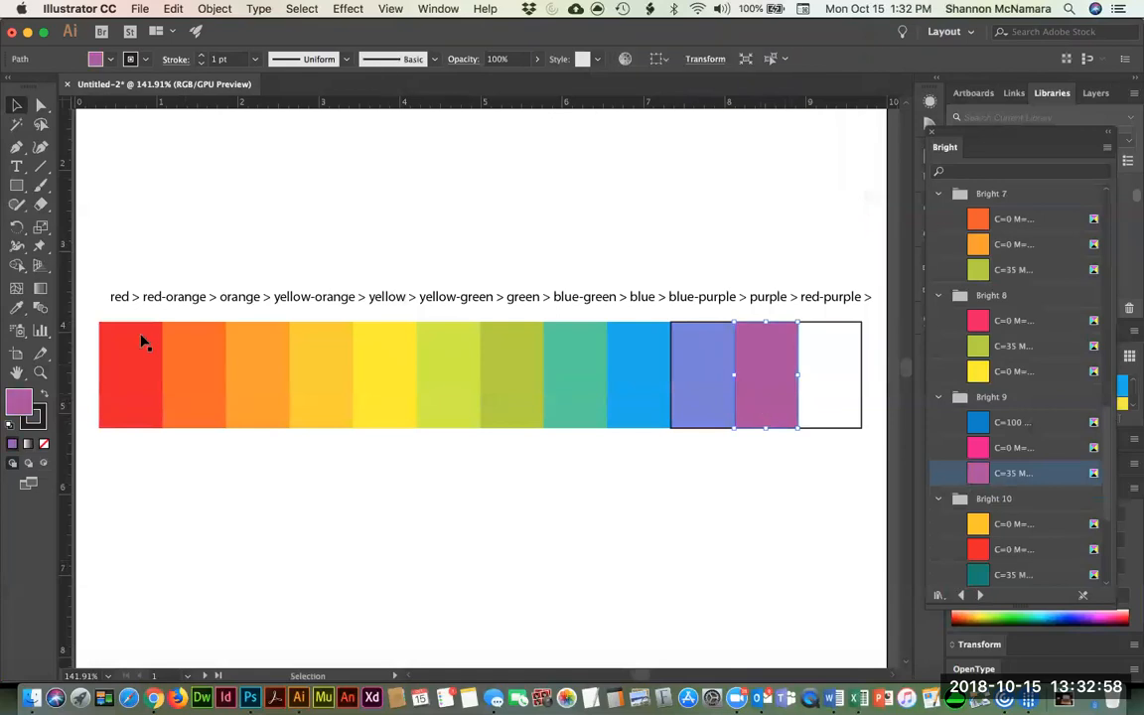
pyautogui.click(822, 383)
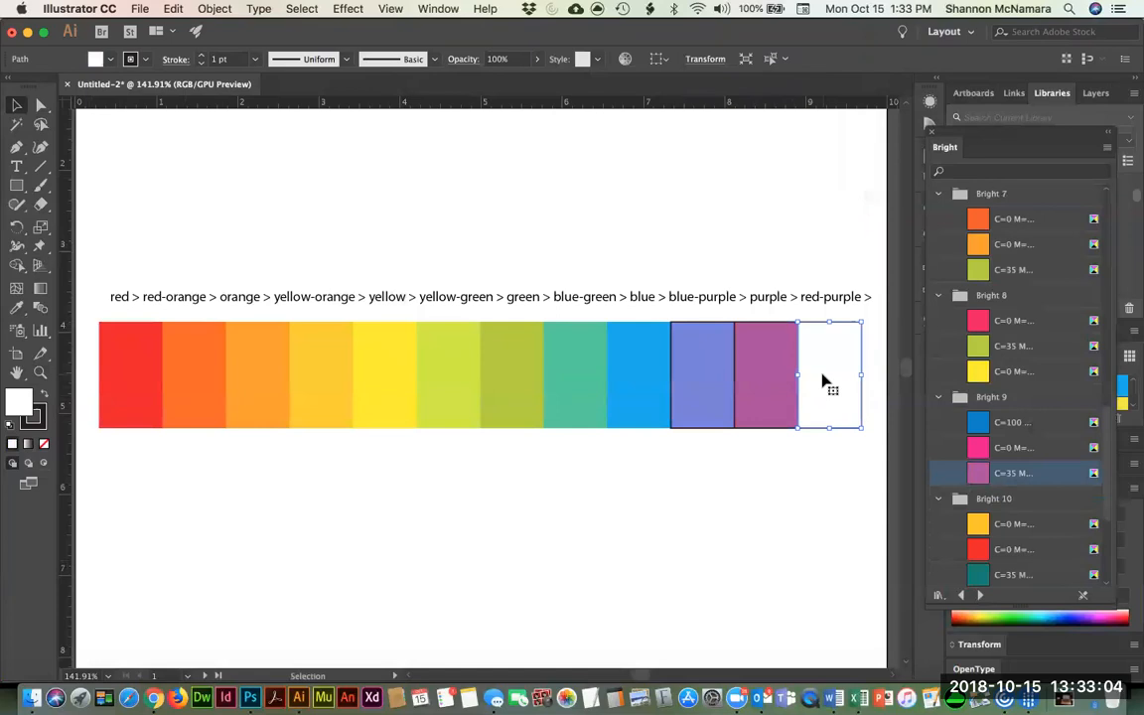
pyautogui.press('i')
pyautogui.click(779, 376)
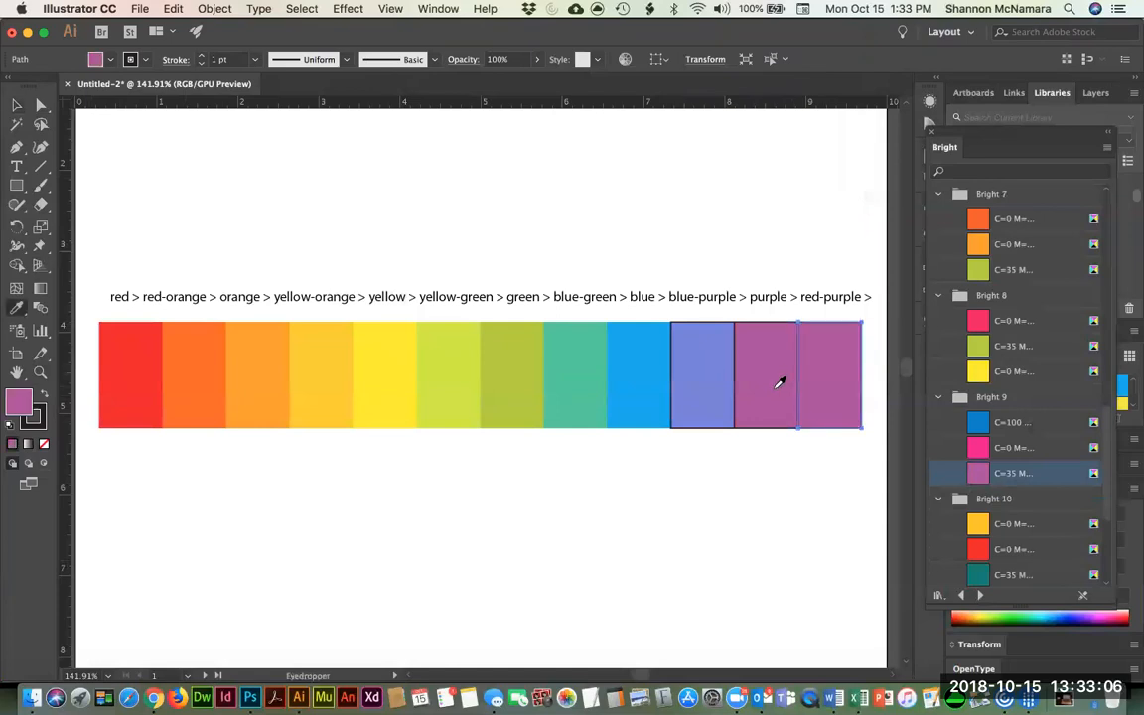
pyautogui.press('v')
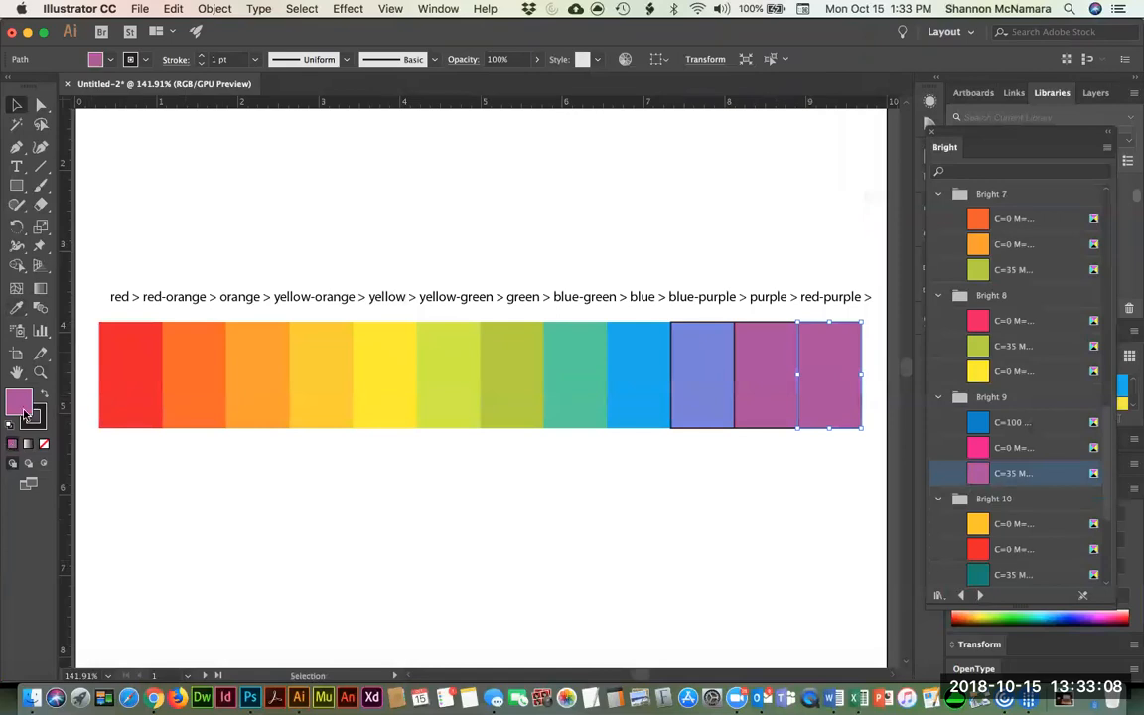
# Shift the red-purple square's fill toward red, to #c14a5b.
pyautogui.doubleClick(22, 405)
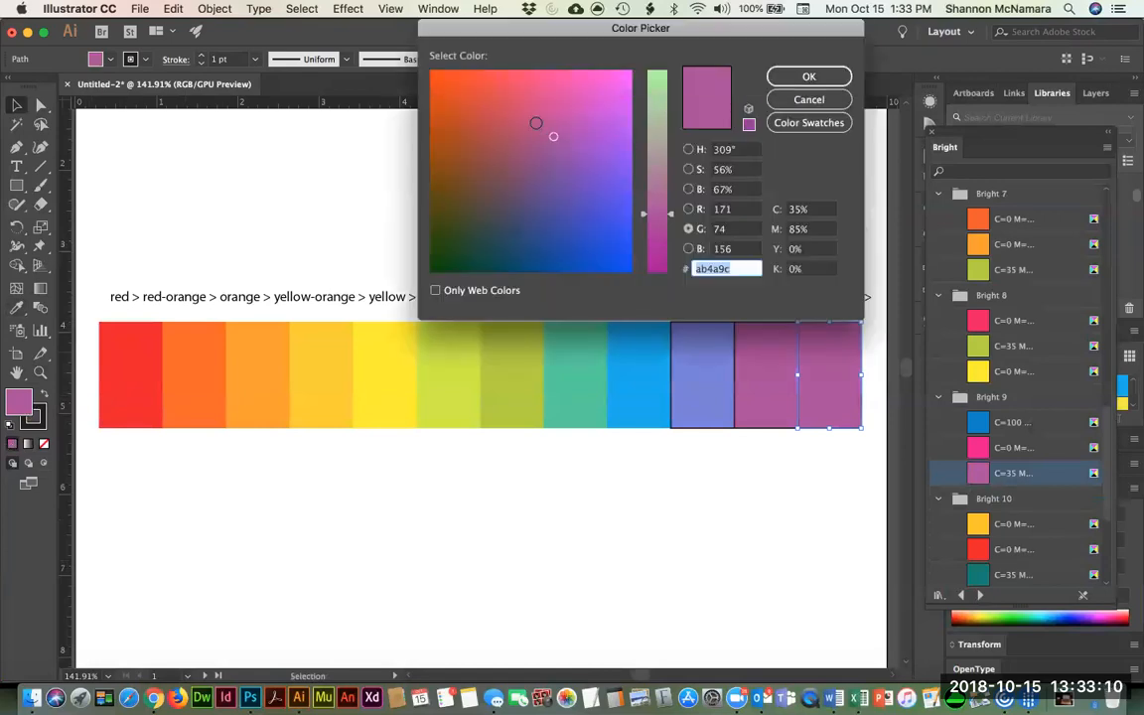
pyautogui.moveTo(544, 126)
pyautogui.mouseDown()
pyautogui.moveTo(491, 107)
pyautogui.moveTo(501, 117)
pyautogui.mouseUp()
pyautogui.click(806, 77)
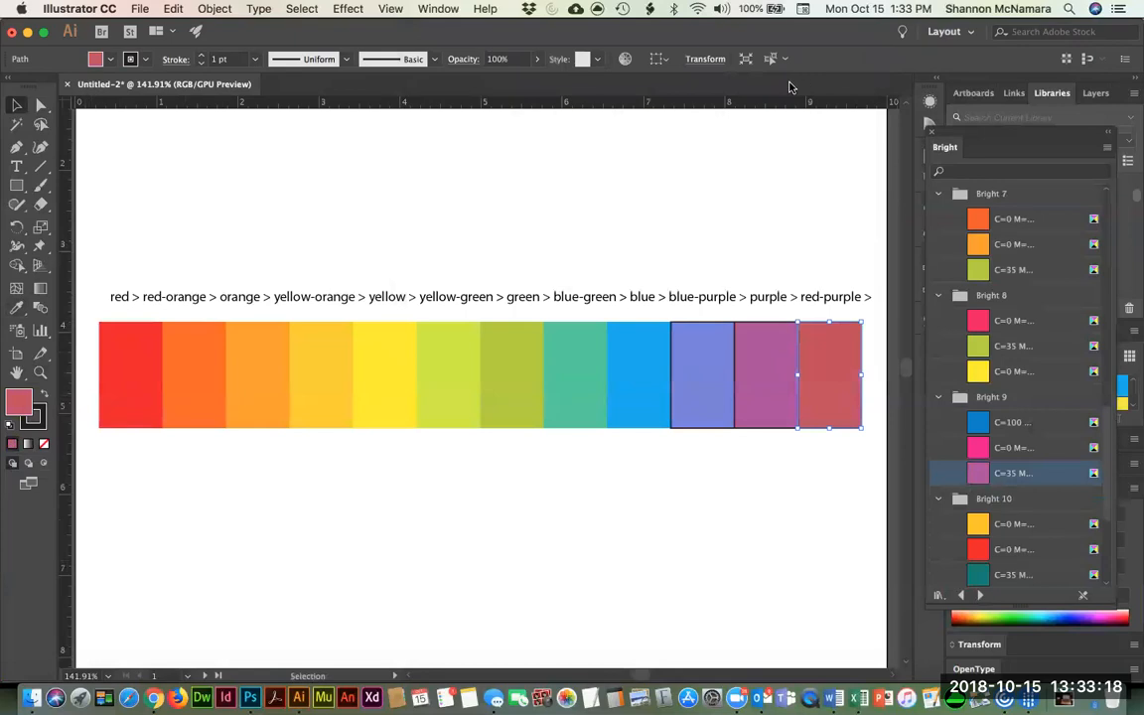
# Remove the stroke from the blue-purple, purple and red-purple squares.
pyautogui.click(804, 493)
pyautogui.moveTo(847, 473); pyautogui.dragTo(697, 409)
pyautogui.click(32, 417)
pyautogui.click(45, 445)
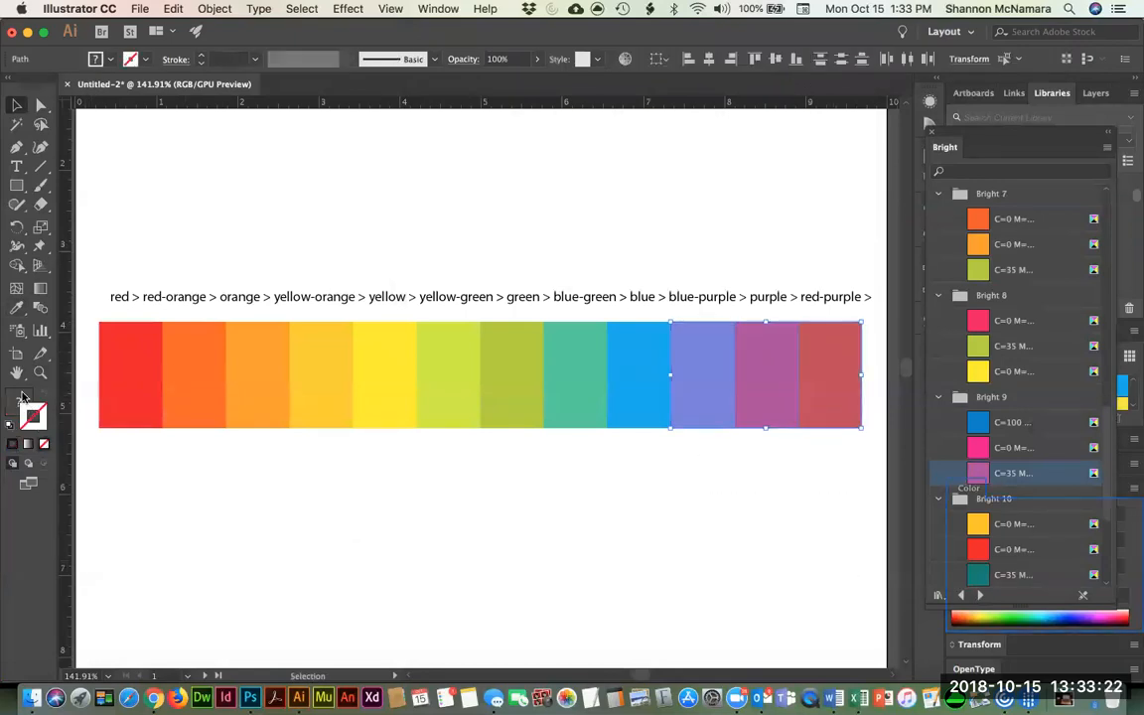
pyautogui.click(772, 540)
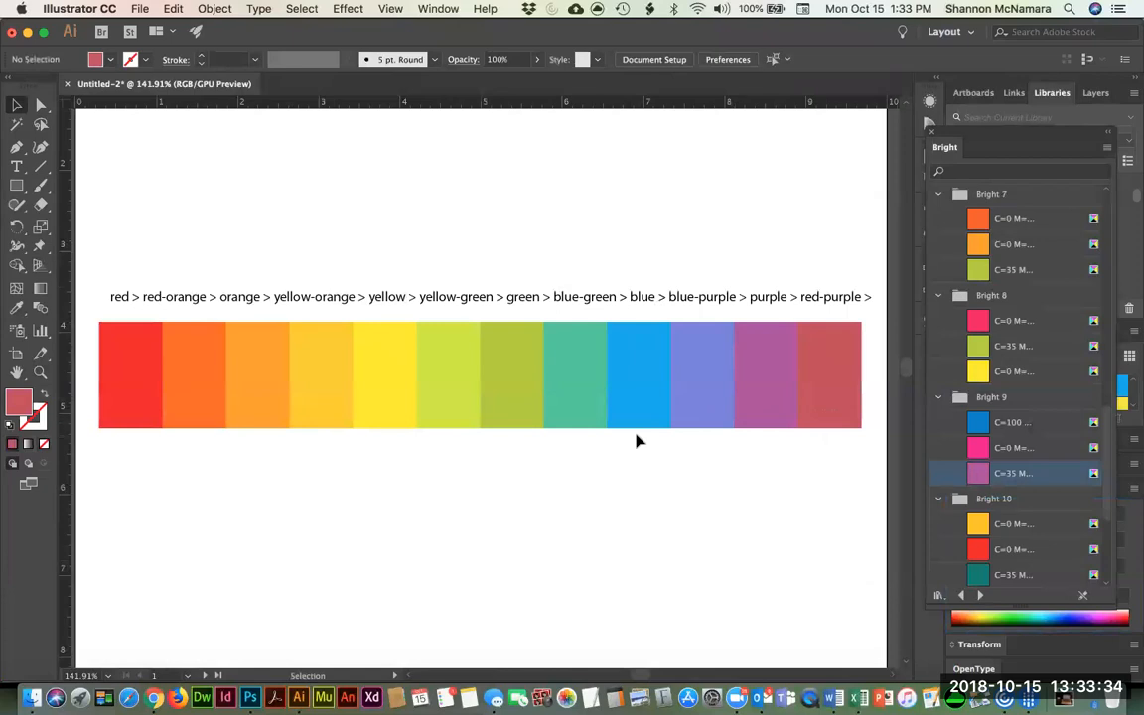
# Brighten the red-purple square's fill to #ce4a69.
pyautogui.click(830, 359)
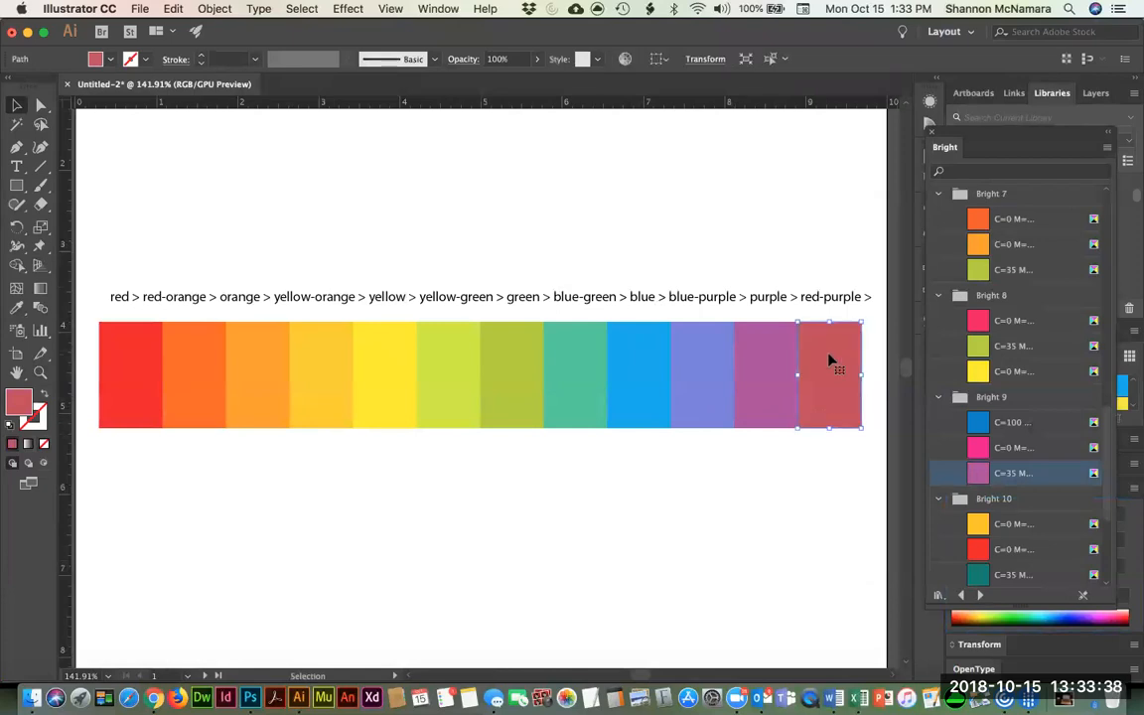
pyautogui.doubleClick(17, 401)
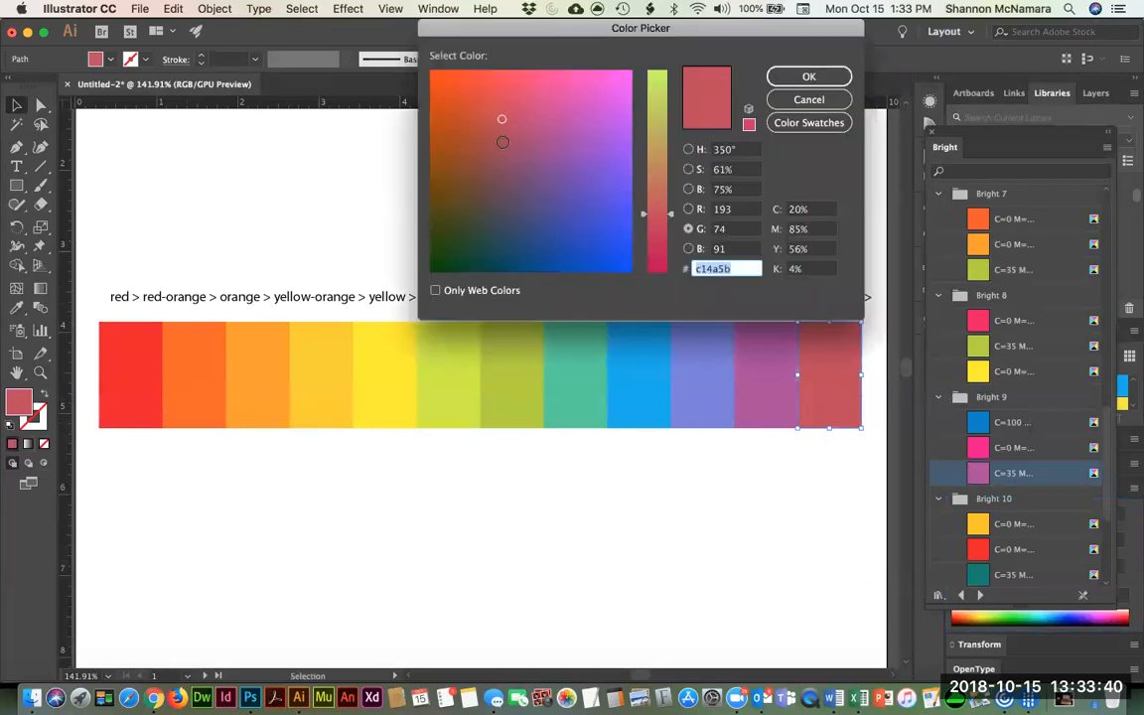
pyautogui.click(502, 101)
pyautogui.moveTo(501, 100); pyautogui.dragTo(512, 108)
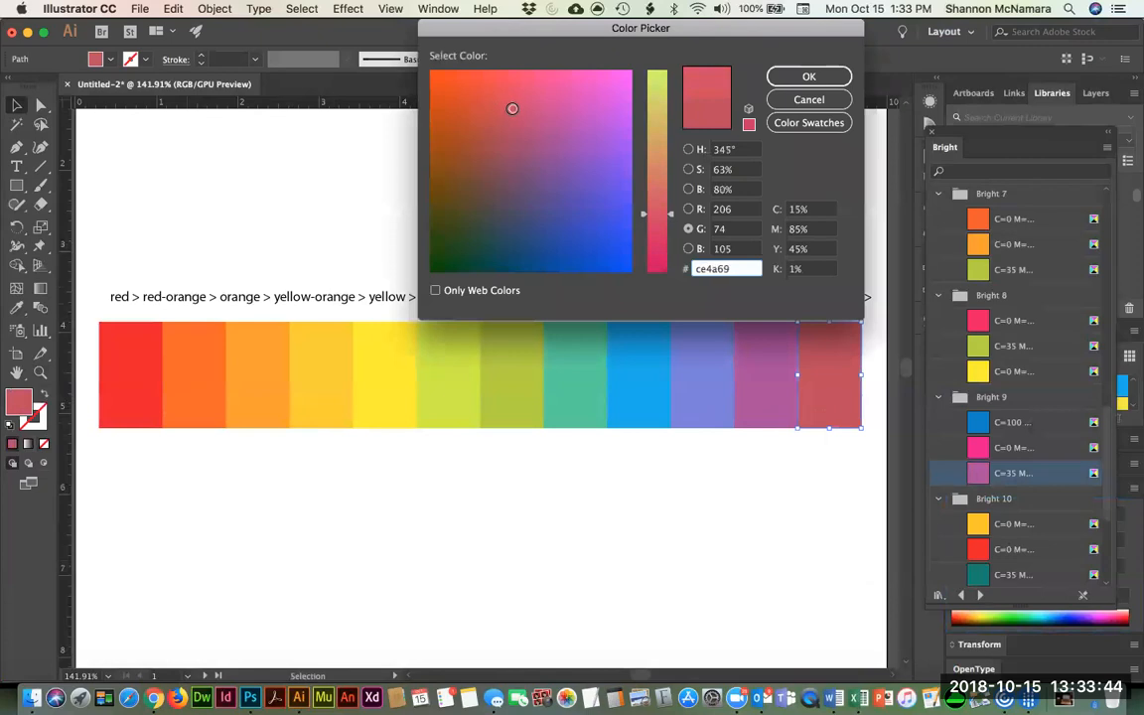
pyautogui.click(818, 77)
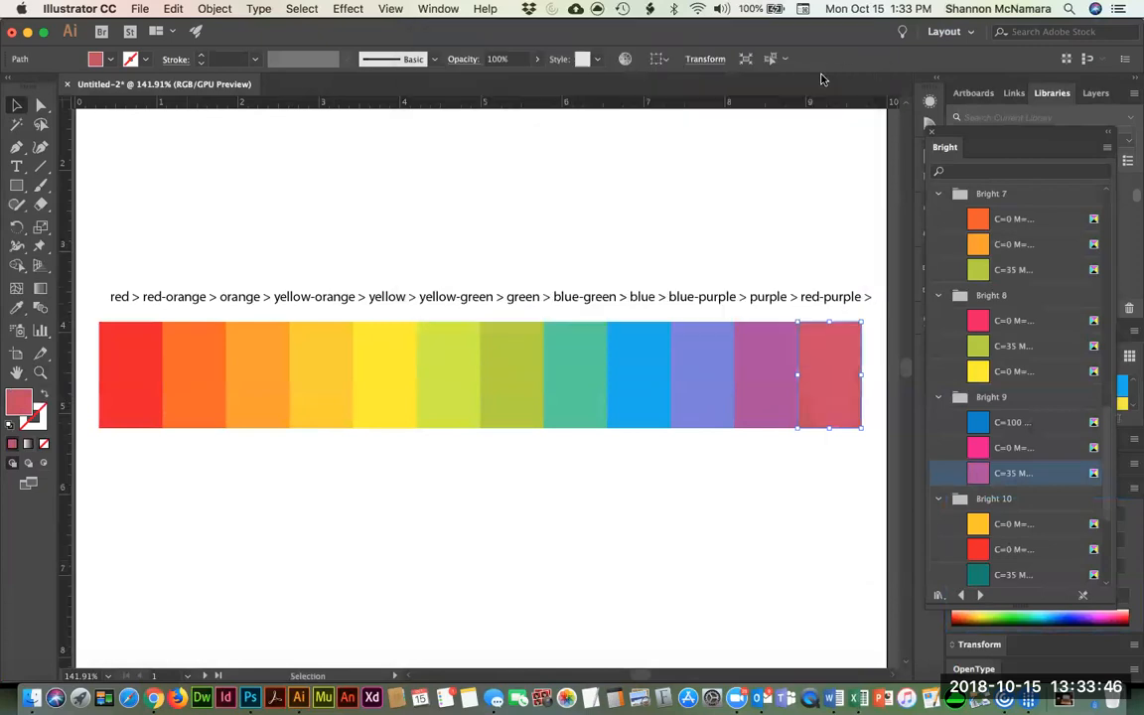
pyautogui.click(715, 544)
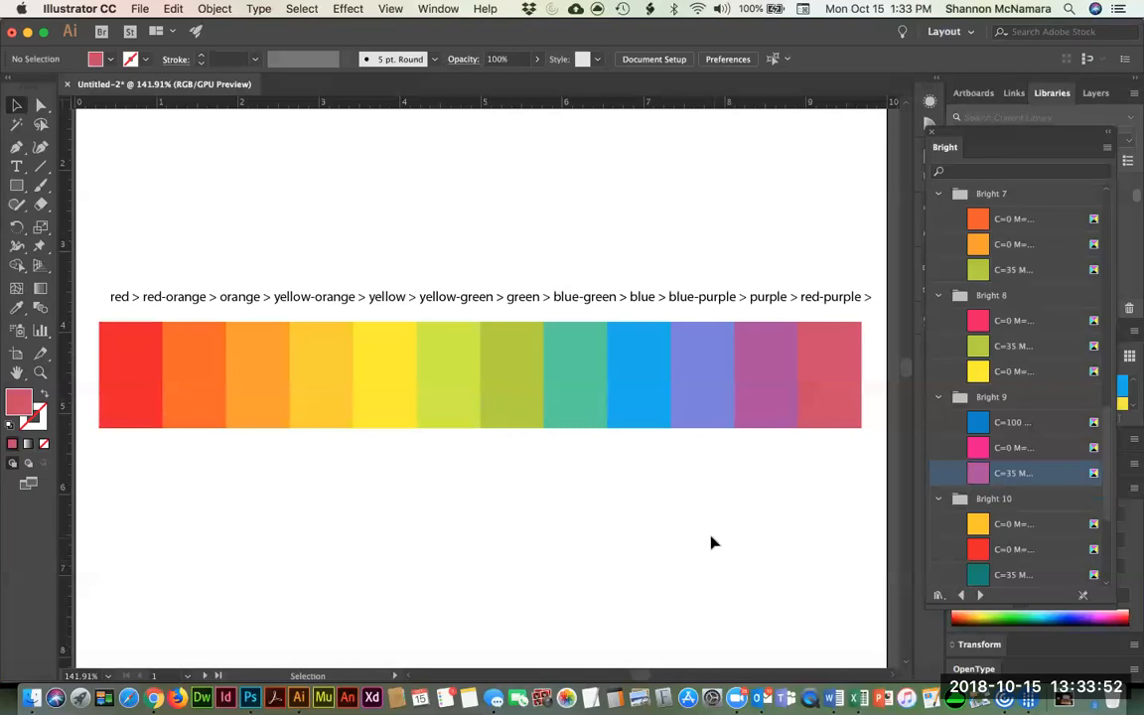
# Delete the line of colour names above the row of squares.
pyautogui.click(384, 296)
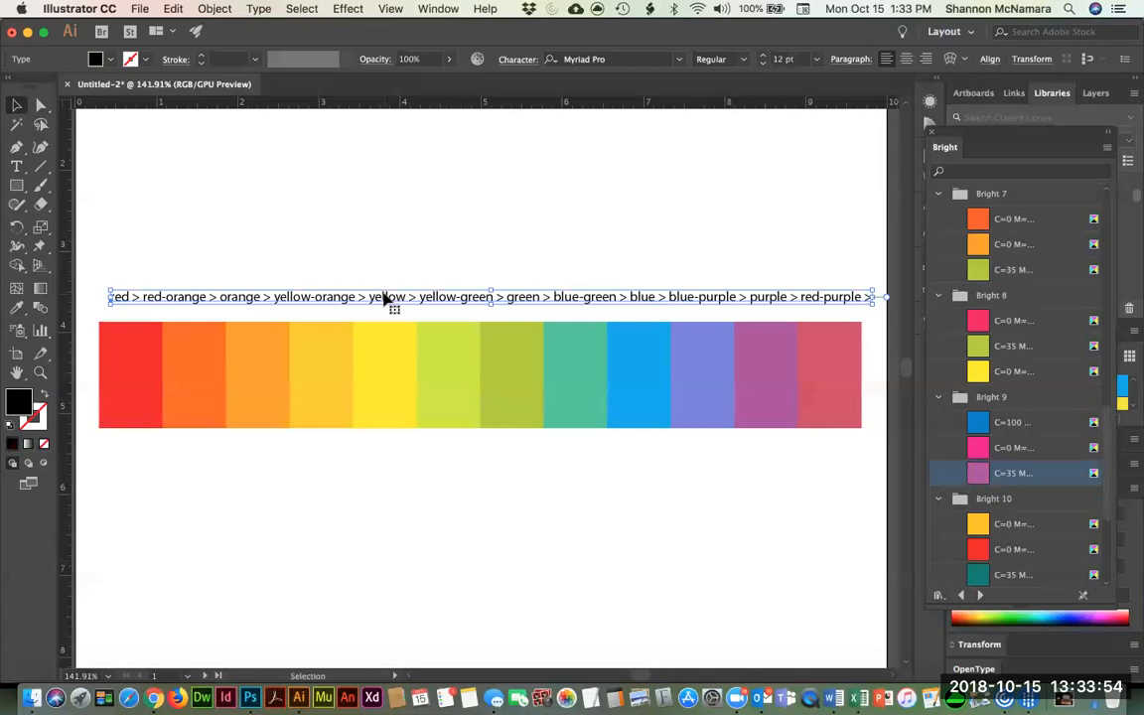
pyautogui.press('BackSpace')
pyautogui.press('super+0')
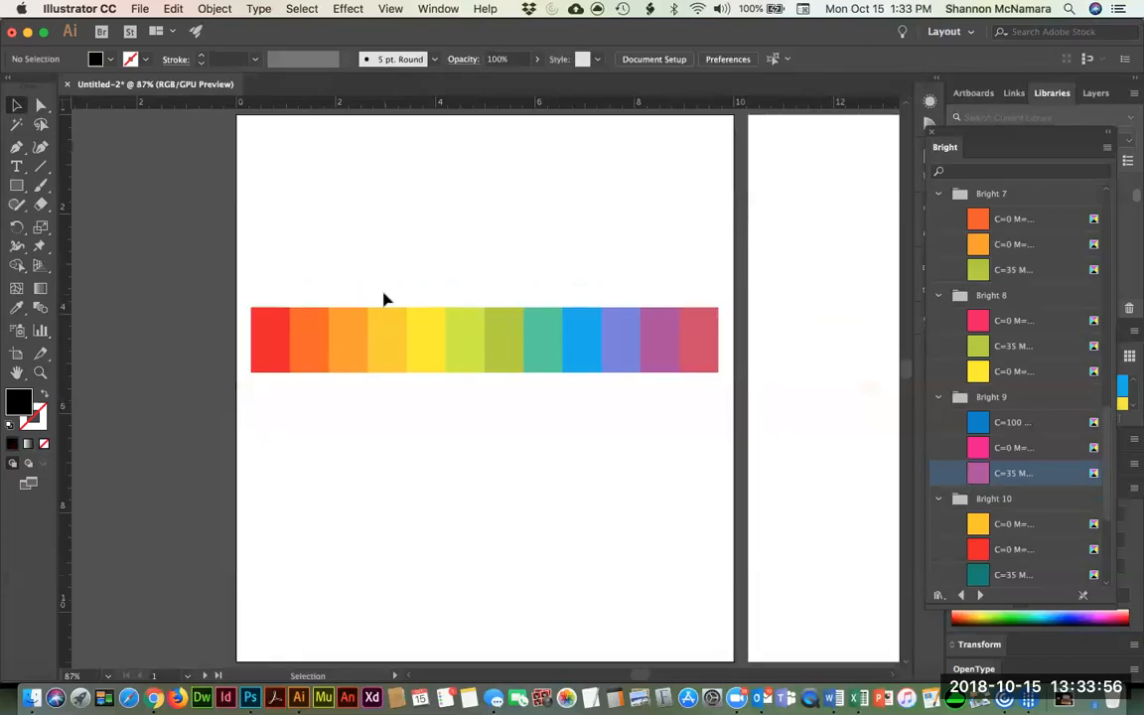
# Move the whole row of twelve squares off the artboard onto the empty canvas above and to the left of it.
pyautogui.moveTo(228, 265); pyautogui.dragTo(666, 437)
pyautogui.moveTo(512, 435); pyautogui.dragTo(638, 443)
pyautogui.press('super+minus')
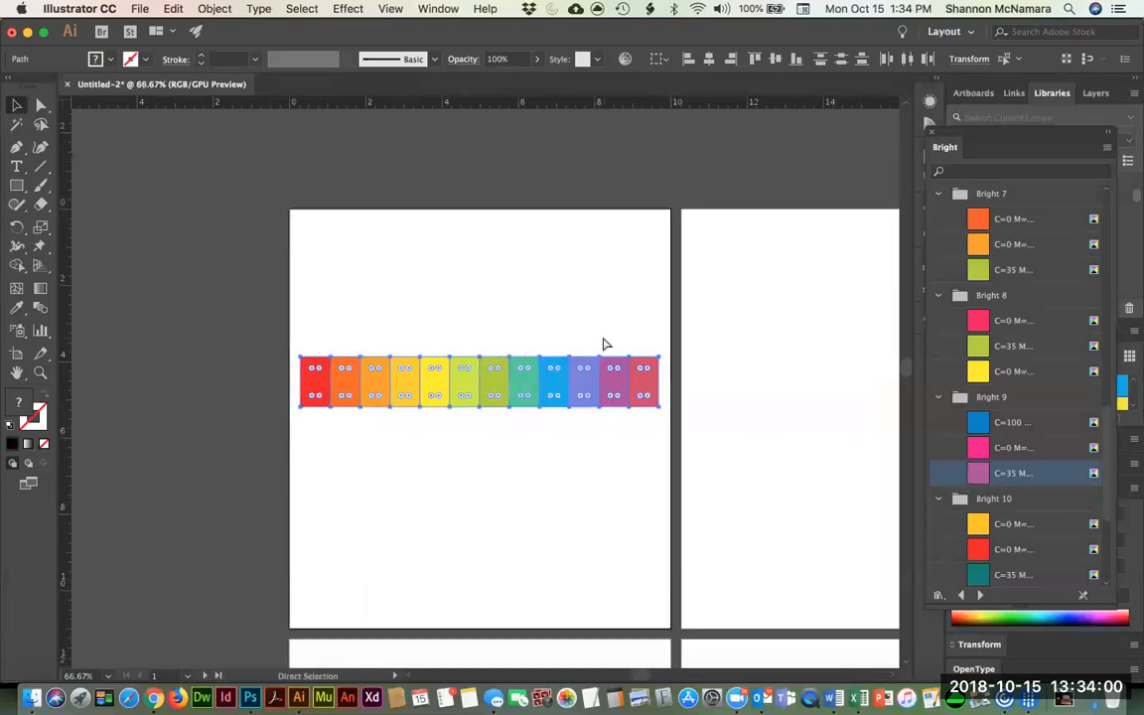
pyautogui.press('super+minus')
pyautogui.moveTo(416, 372); pyautogui.dragTo(167, 221)
pyautogui.click(176, 188)
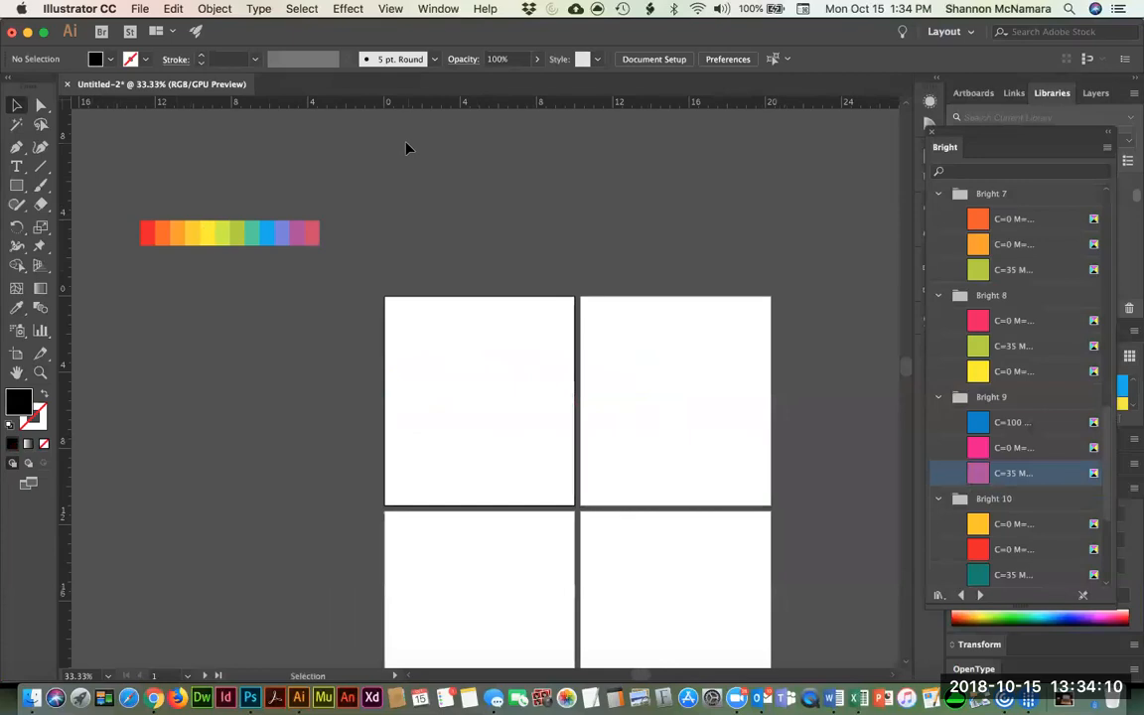
# Create an Art Brush from the row of twelve squares, keeping the default name and Stretch to Fit Stroke Length.
pyautogui.click(437, 9)
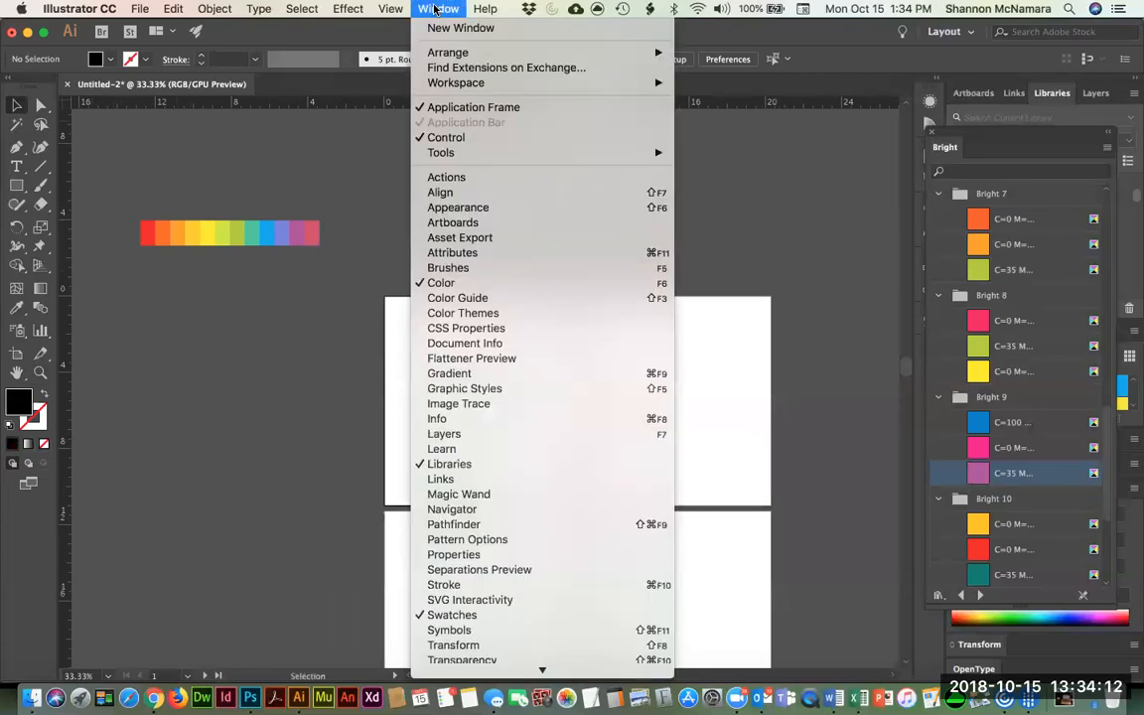
pyautogui.click(467, 268)
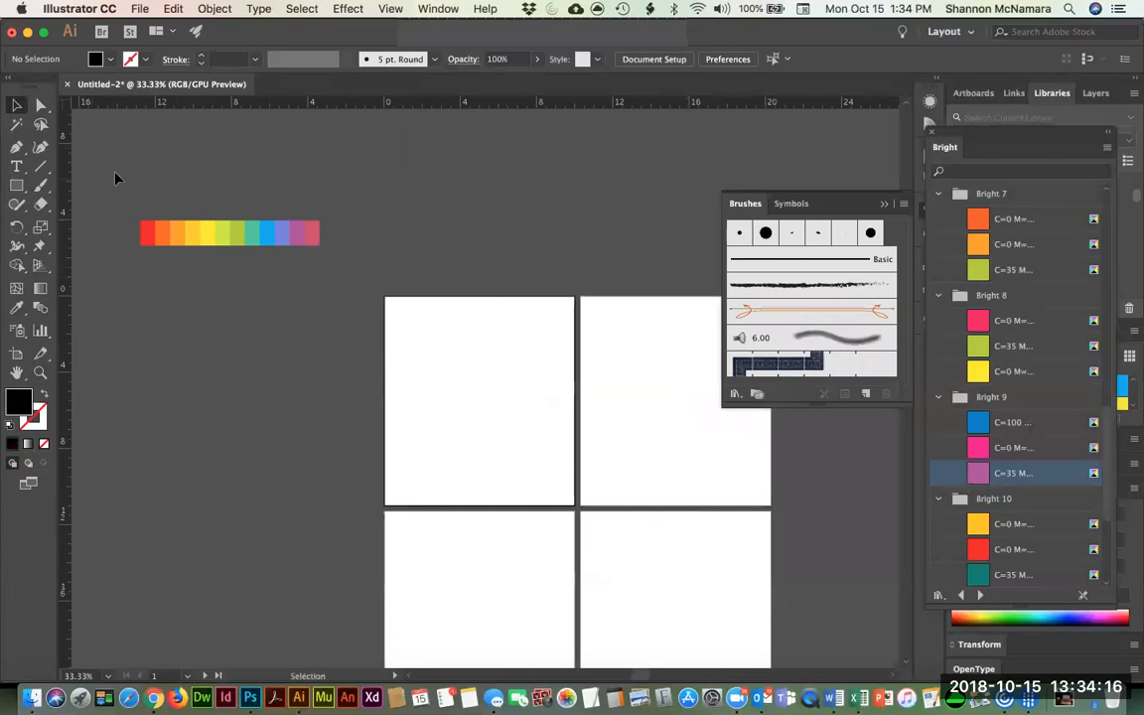
pyautogui.click(229, 239)
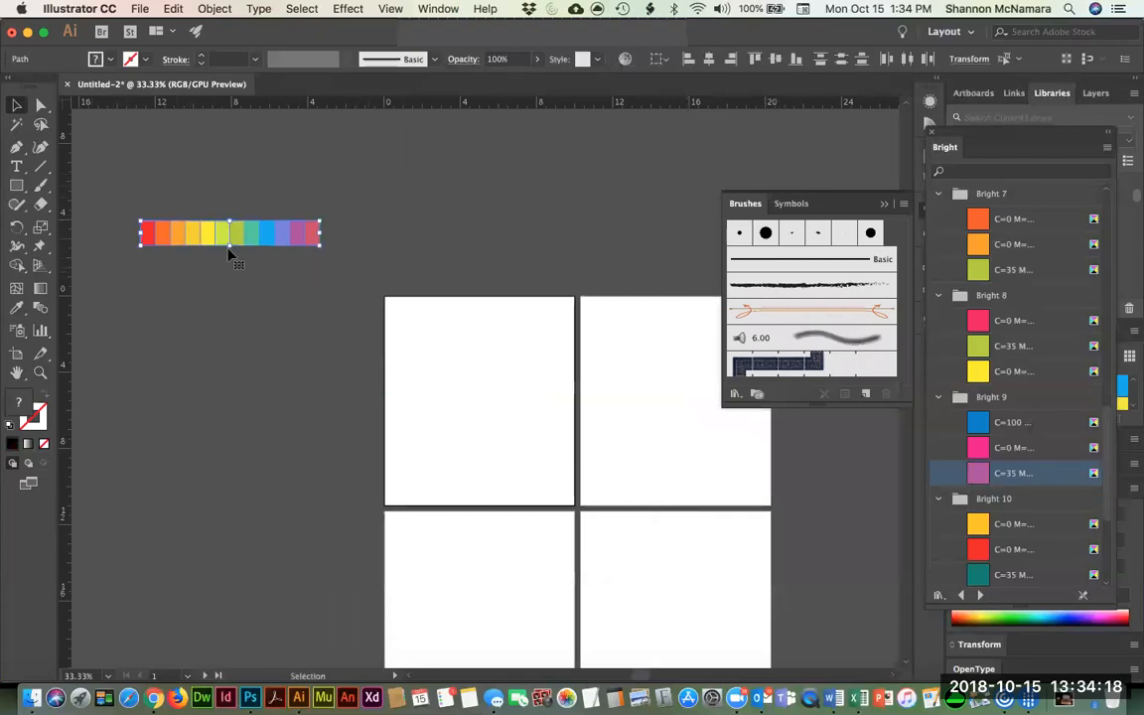
pyautogui.moveTo(314, 231); pyautogui.dragTo(800, 285)
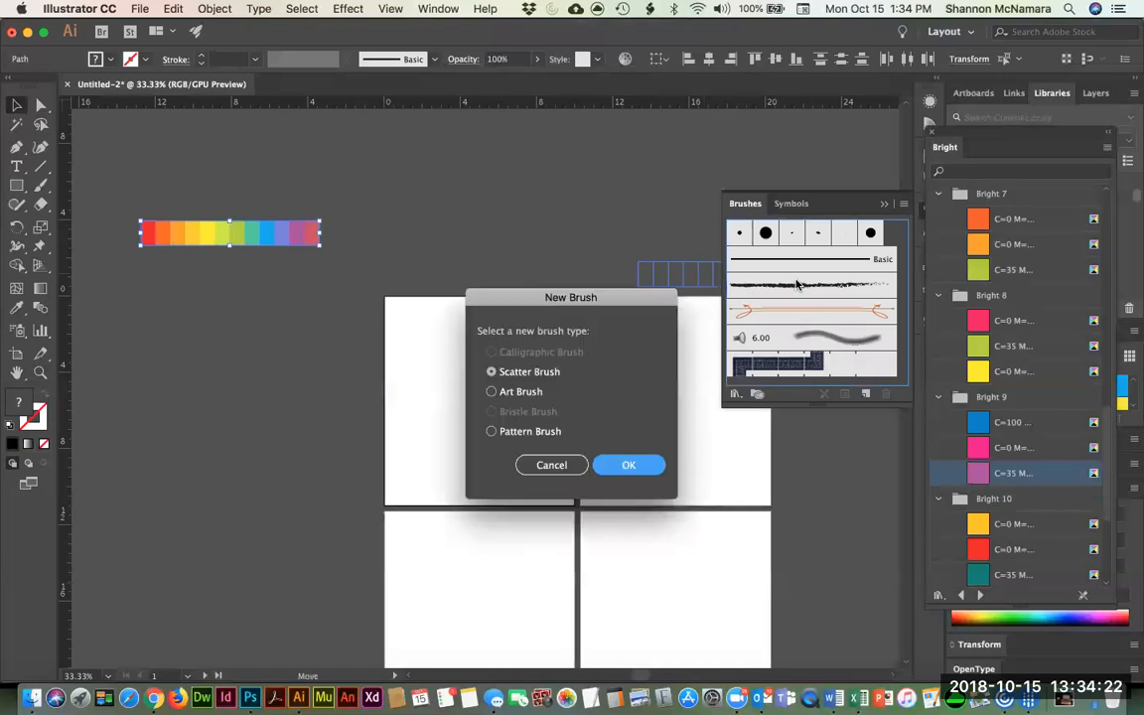
pyautogui.click(512, 394)
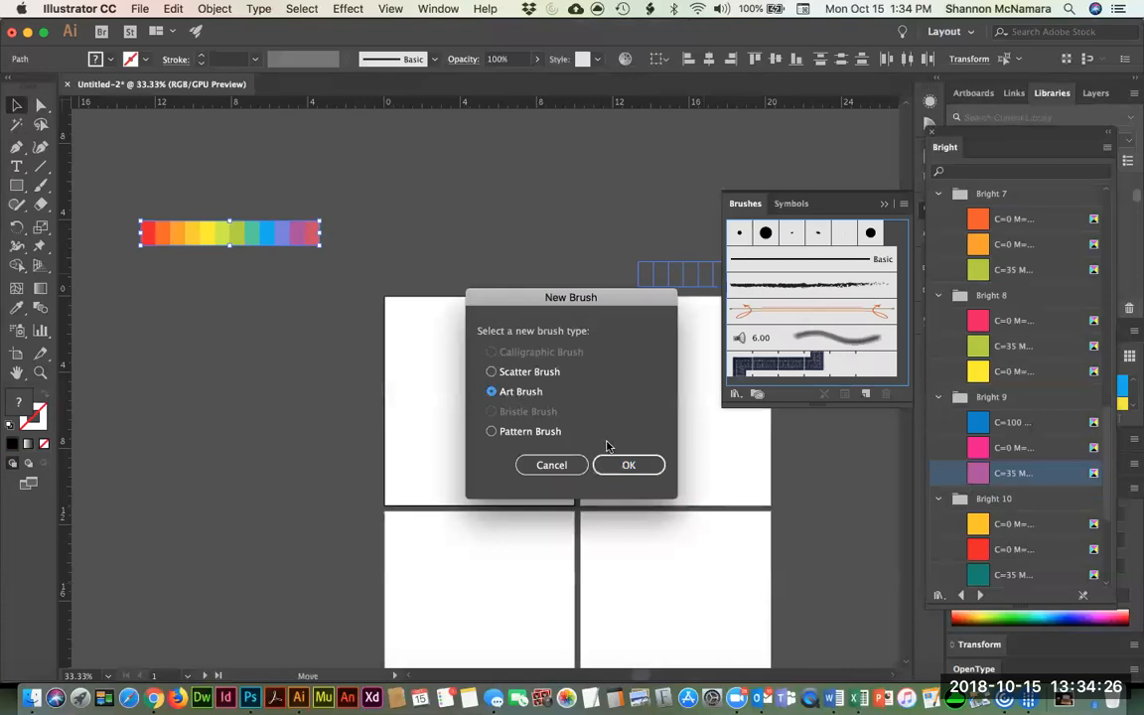
pyautogui.click(627, 465)
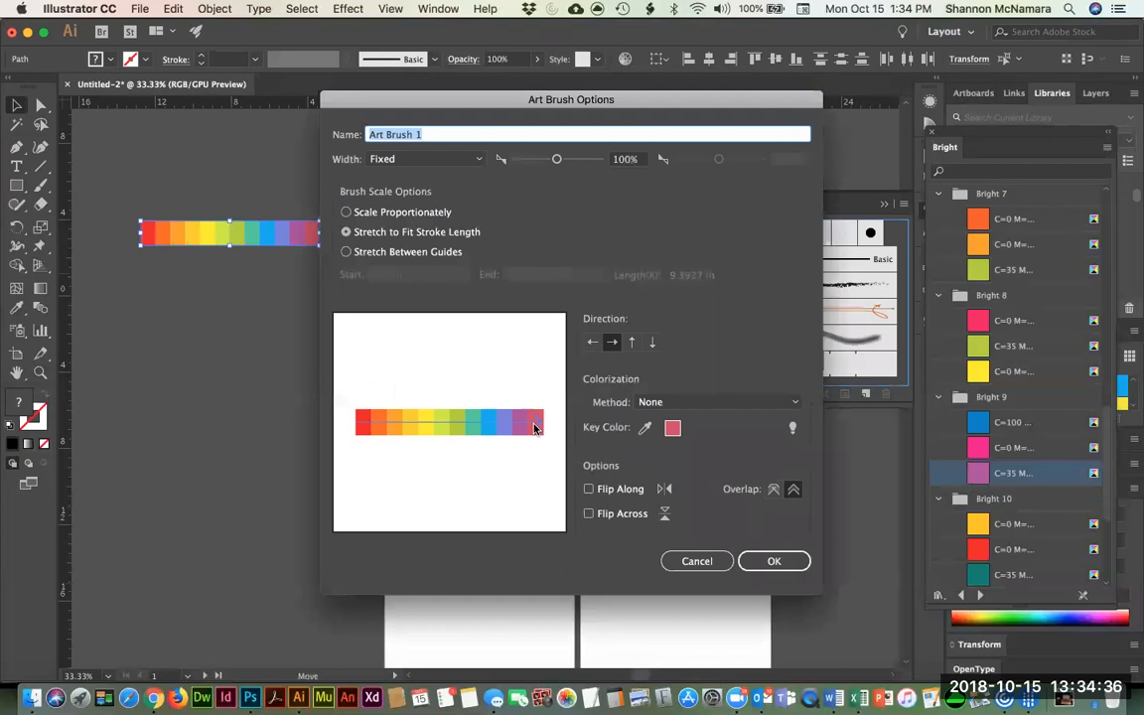
pyautogui.click(776, 562)
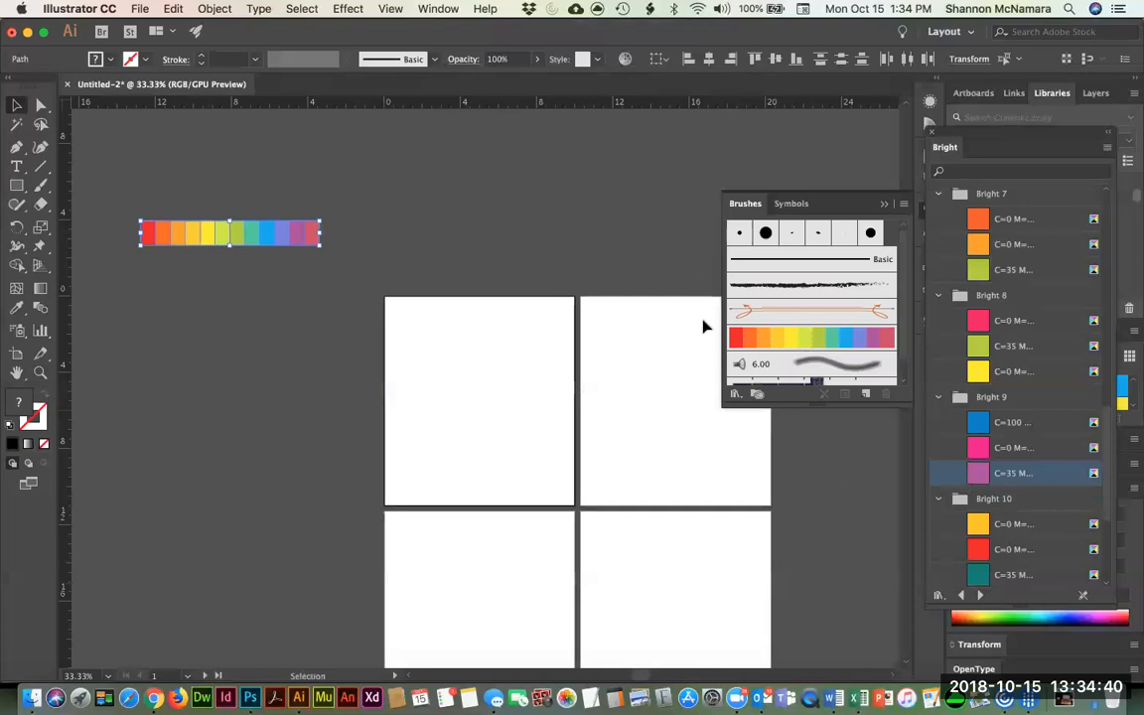
# Draw a circle about 7.29 in wide on the first artboard and give it a black stroke with no fill.
pyautogui.click(485, 217)
pyautogui.moveTo(17, 185); pyautogui.dragTo(61, 231)
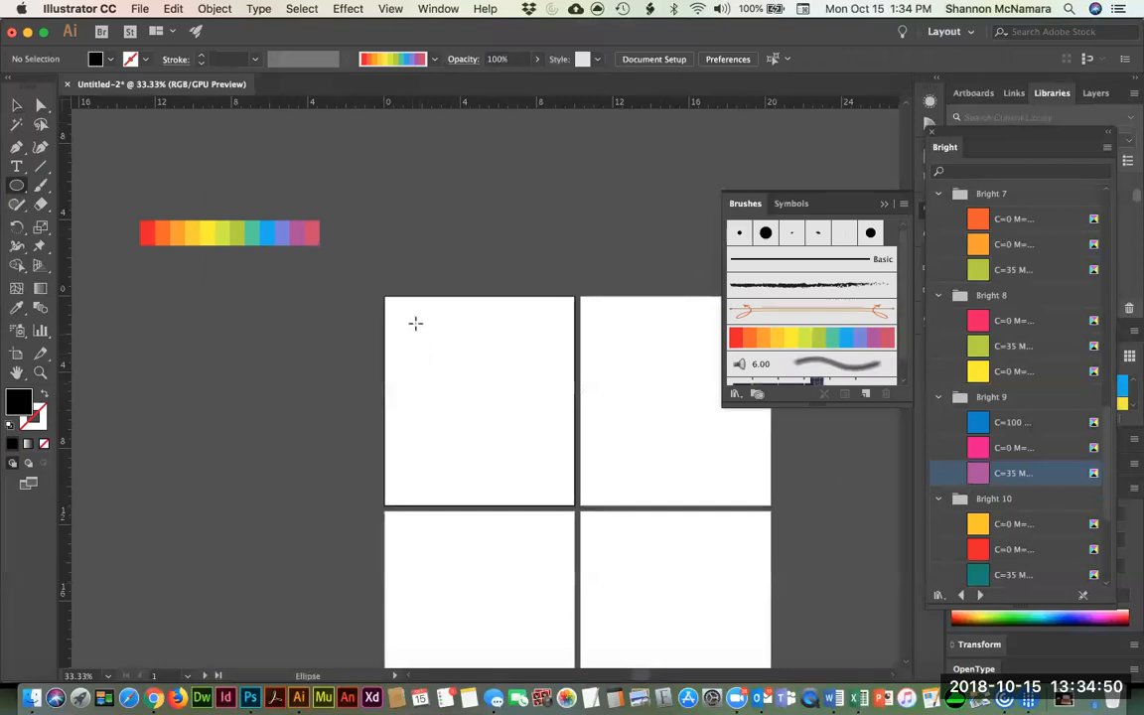
pyautogui.moveTo(412, 313); pyautogui.dragTo(544, 454)
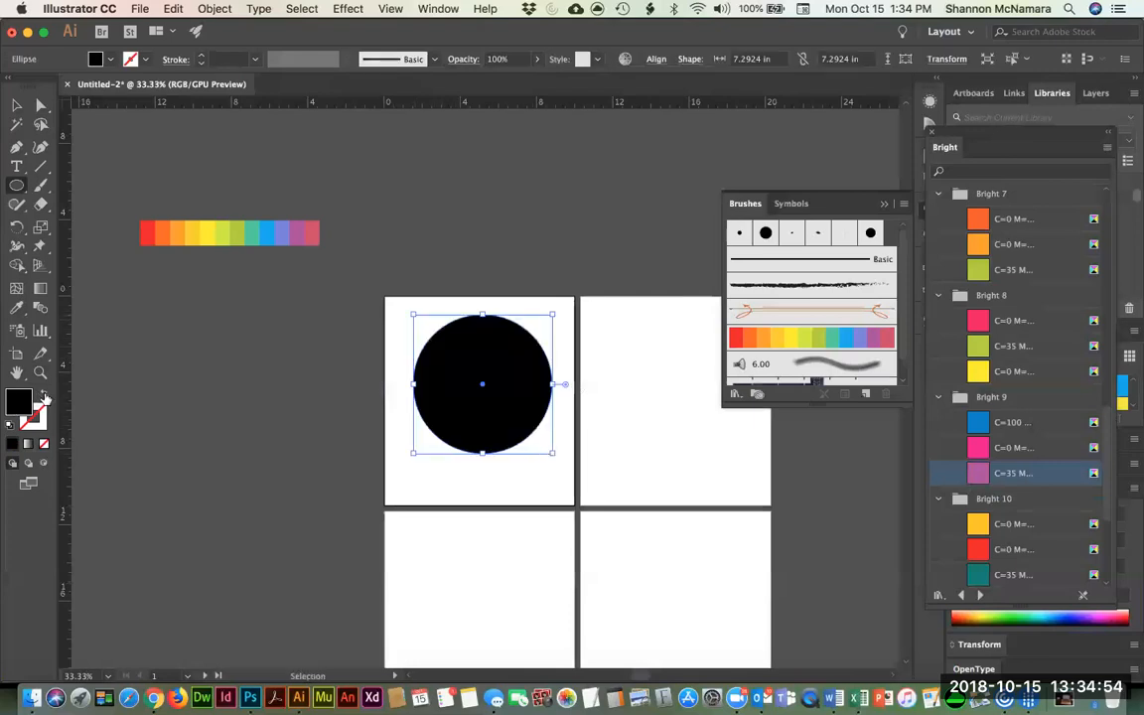
pyautogui.hotkey('shift', 'x')
pyautogui.click(16, 103)
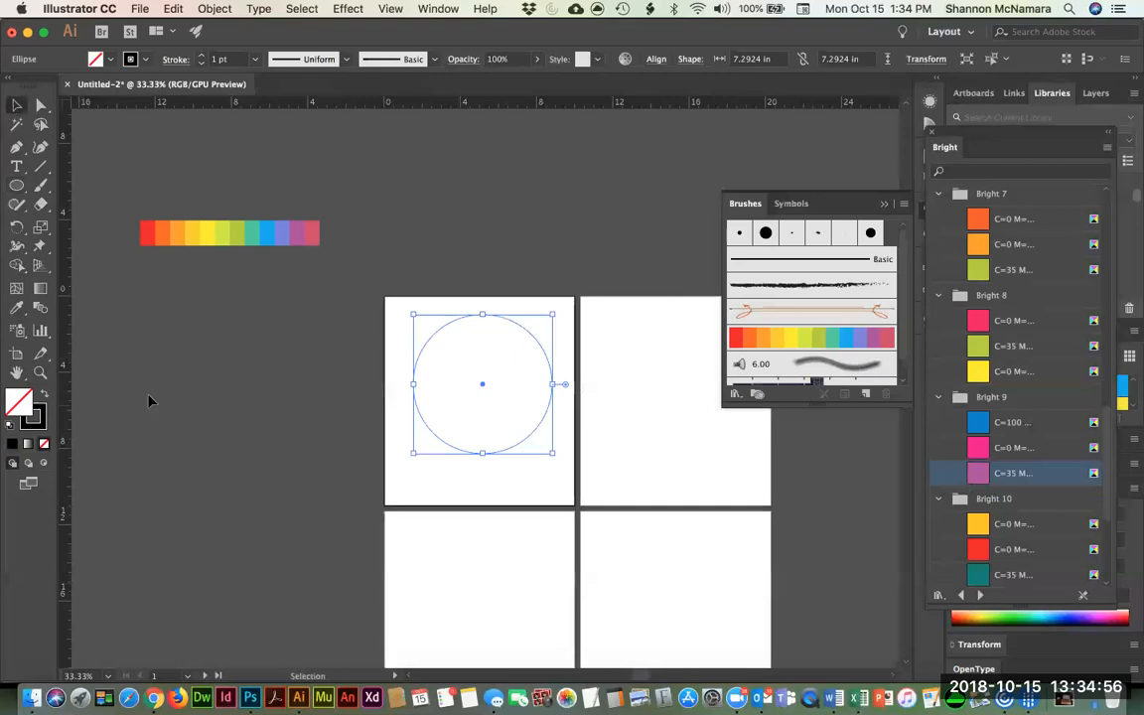
# Apply the new rainbow art brush to the circle's stroke to form a twelve-colour wheel.
pyautogui.click(37, 417)
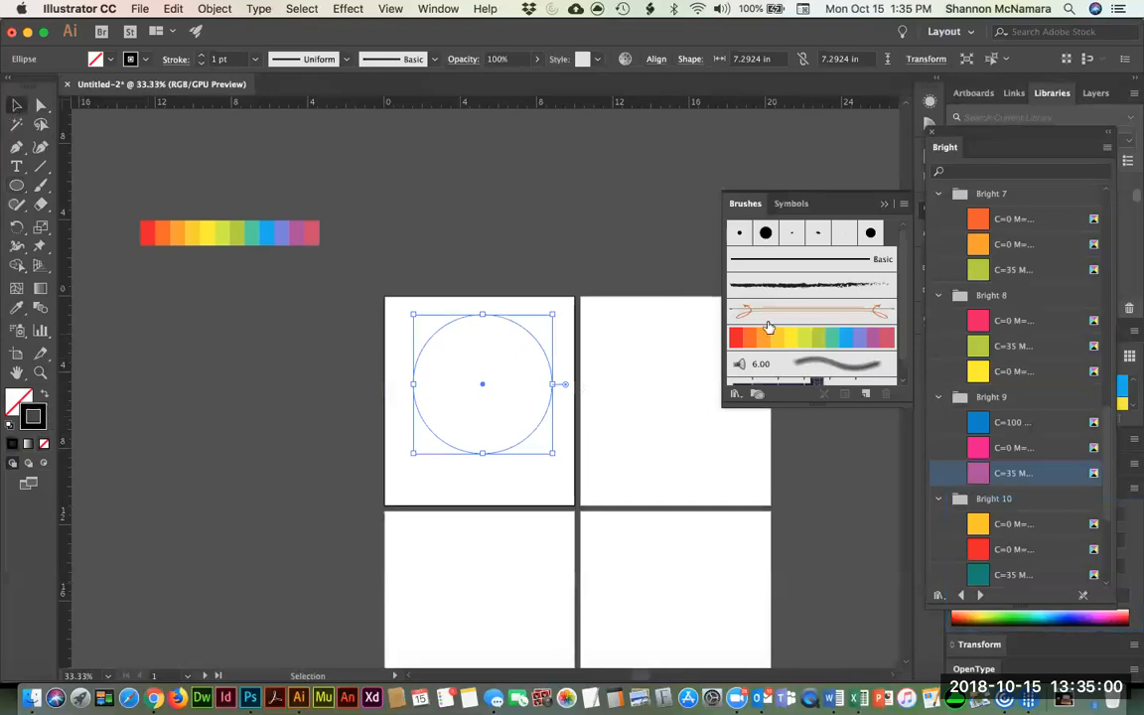
pyautogui.click(791, 343)
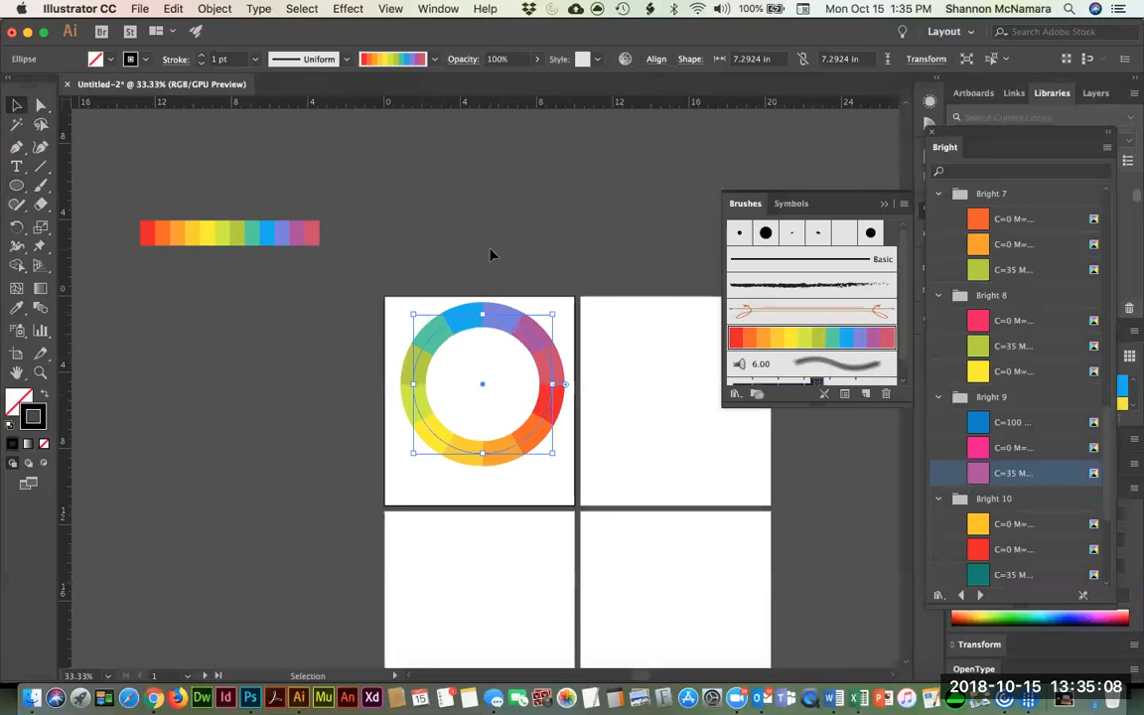
pyautogui.press('z')
pyautogui.moveTo(354, 256); pyautogui.dragTo(622, 516)
pyautogui.moveTo(568, 397); pyautogui.dragTo(538, 422)
pyautogui.press('v')
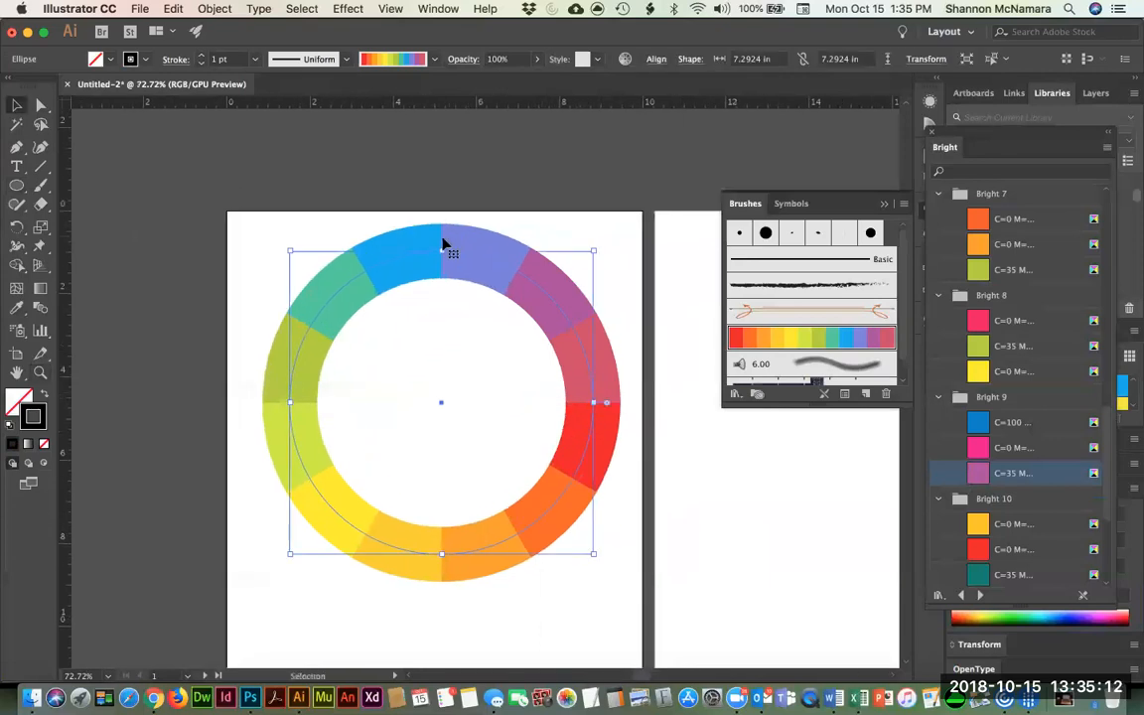
# Rotate the colour wheel by 105° with the preview on, so the red segment is centred at its top.
pyautogui.press('r')
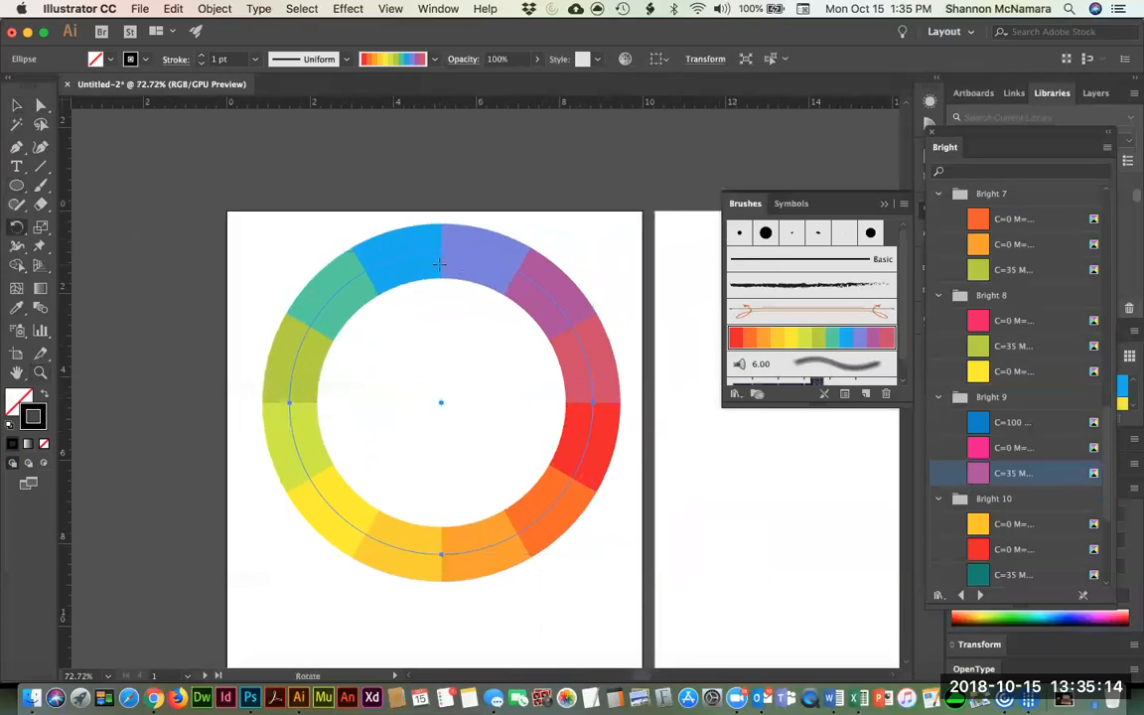
pyautogui.press('Return')
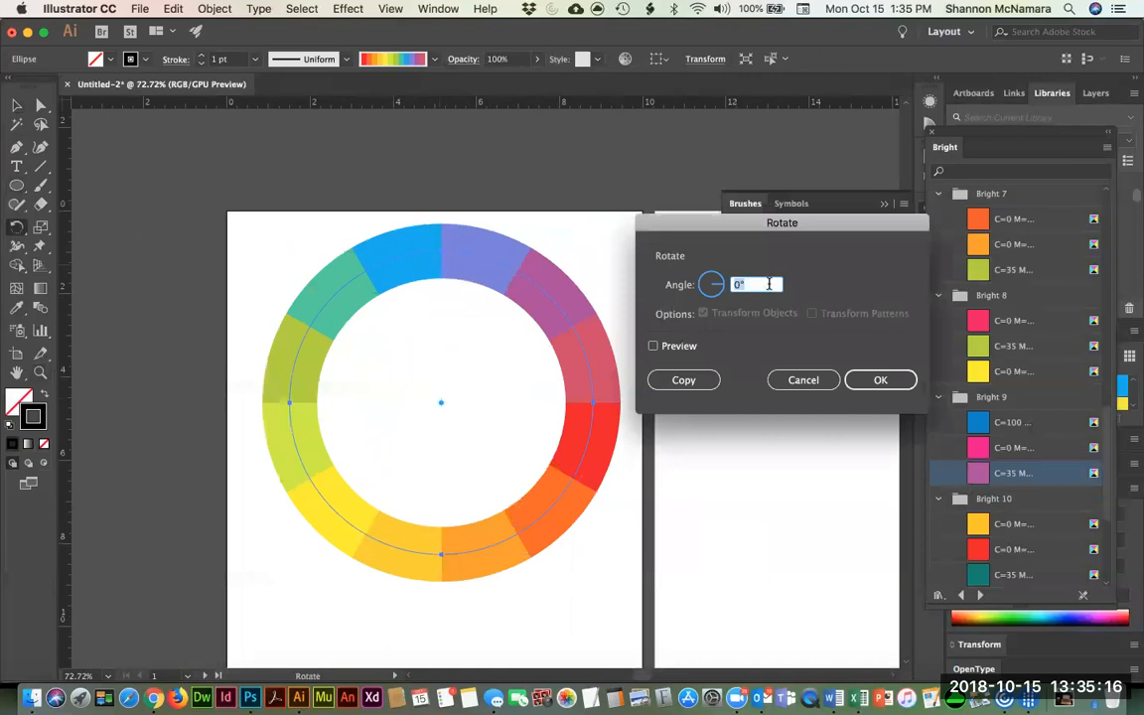
pyautogui.click(668, 345)
pyautogui.press('Up')
pyautogui.press('Up')
pyautogui.press('Up')
pyautogui.press('Up')
pyautogui.press('Up')
pyautogui.press('Up')
pyautogui.press('Up')
pyautogui.press('Up')
pyautogui.press('Up')
pyautogui.press('Up')
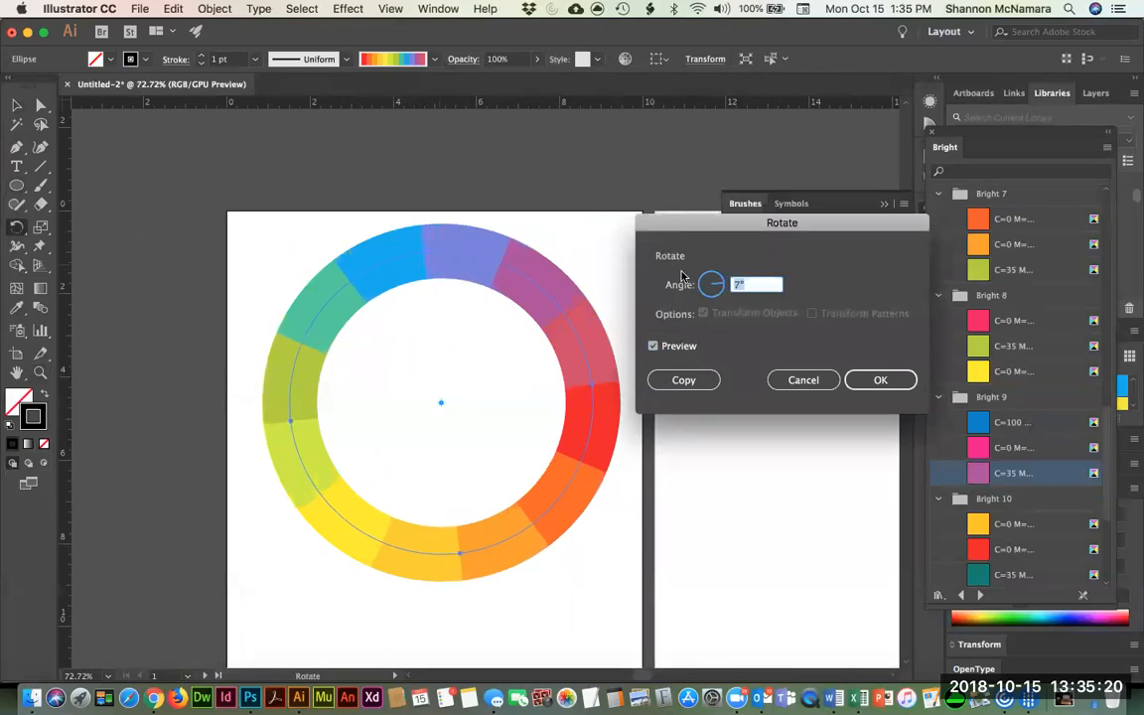
pyautogui.press('Up')
pyautogui.press('Up')
pyautogui.press('Up')
pyautogui.press('Up')
pyautogui.press('Up')
pyautogui.press('Up')
pyautogui.press('Up')
pyautogui.press('Up')
pyautogui.press('Up')
pyautogui.press('Up')
pyautogui.press('Up')
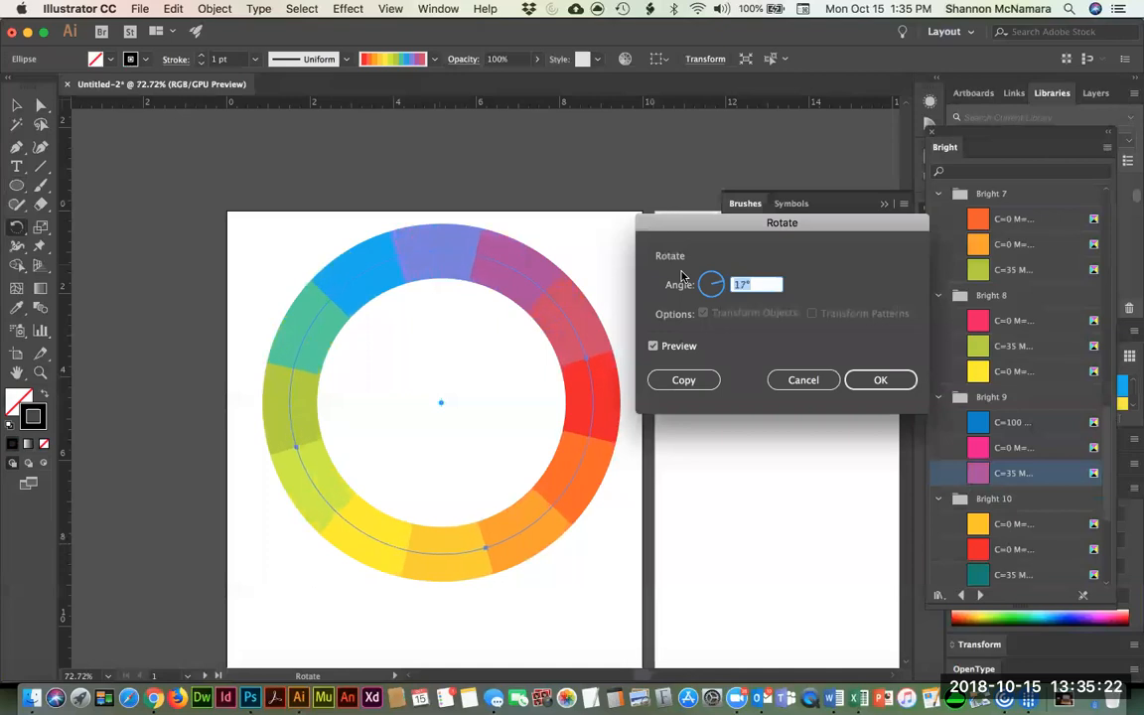
pyautogui.press('Up')
pyautogui.press('Up')
pyautogui.press('Up')
pyautogui.press('Up')
pyautogui.press('Up')
pyautogui.press('Up')
pyautogui.press('Up')
pyautogui.press('Up')
pyautogui.press('Up')
pyautogui.press('Up')
pyautogui.press('Up')
pyautogui.press('Up')
pyautogui.press('Up')
pyautogui.press('Up')
pyautogui.press('Up')
pyautogui.press('Up')
pyautogui.press('Up')
pyautogui.press('Up')
pyautogui.press('Up')
pyautogui.press('Up')
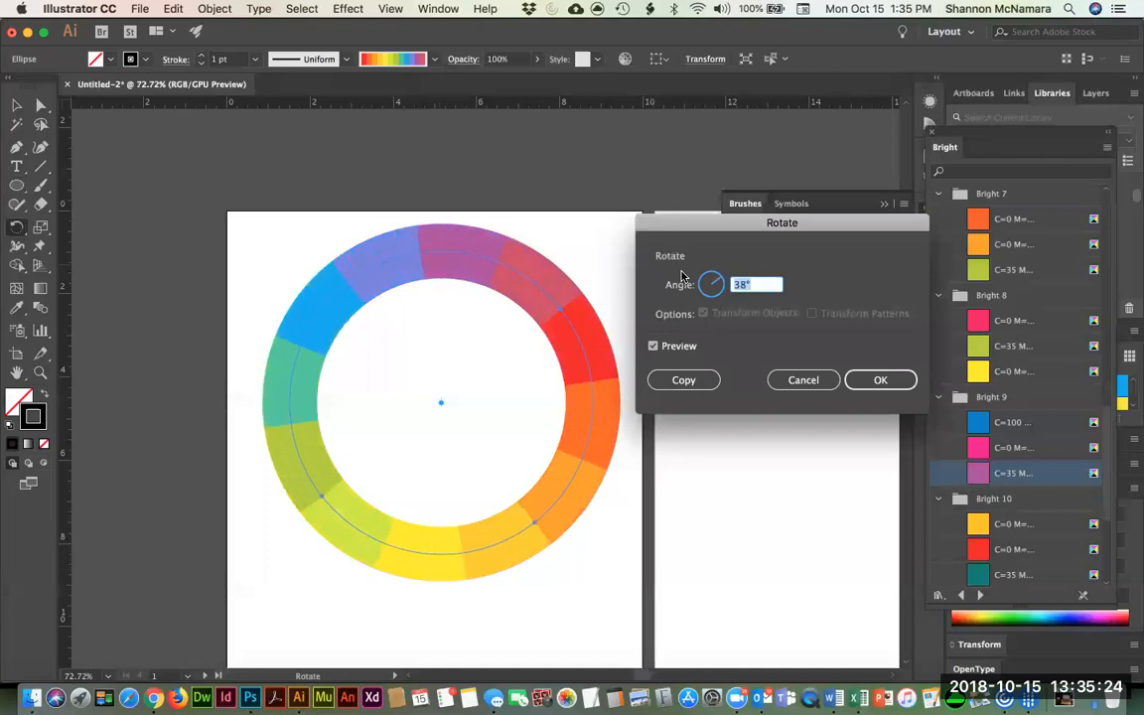
pyautogui.press('Up')
pyautogui.press('Up')
pyautogui.press('Up')
pyautogui.press('Up')
pyautogui.press('Up')
pyautogui.press('Up')
pyautogui.press('Up')
pyautogui.press('Up')
pyautogui.press('Up')
pyautogui.press('Up')
pyautogui.press('Up')
pyautogui.press('Up')
pyautogui.press('Up')
pyautogui.press('Up')
pyautogui.press('Up')
pyautogui.press('Up')
pyautogui.press('Up')
pyautogui.press('Up')
pyautogui.press('Up')
pyautogui.press('Up')
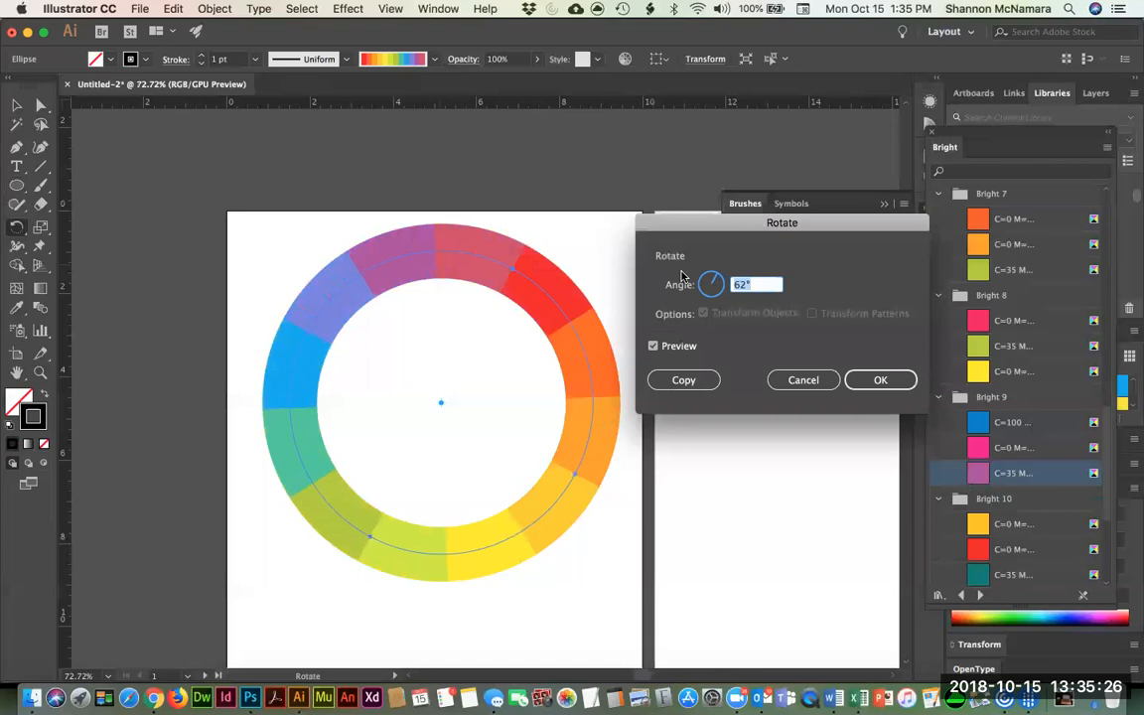
pyautogui.press('Up')
pyautogui.press('Up')
pyautogui.press('Up')
pyautogui.press('Up')
pyautogui.press('Up')
pyautogui.press('Up')
pyautogui.press('Up')
pyautogui.press('Up')
pyautogui.press('Up')
pyautogui.press('Up')
pyautogui.press('Up')
pyautogui.press('Up')
pyautogui.press('Up')
pyautogui.press('Up')
pyautogui.press('Up')
pyautogui.press('Up')
pyautogui.press('Up')
pyautogui.press('Up')
pyautogui.press('Up')
pyautogui.press('Up')
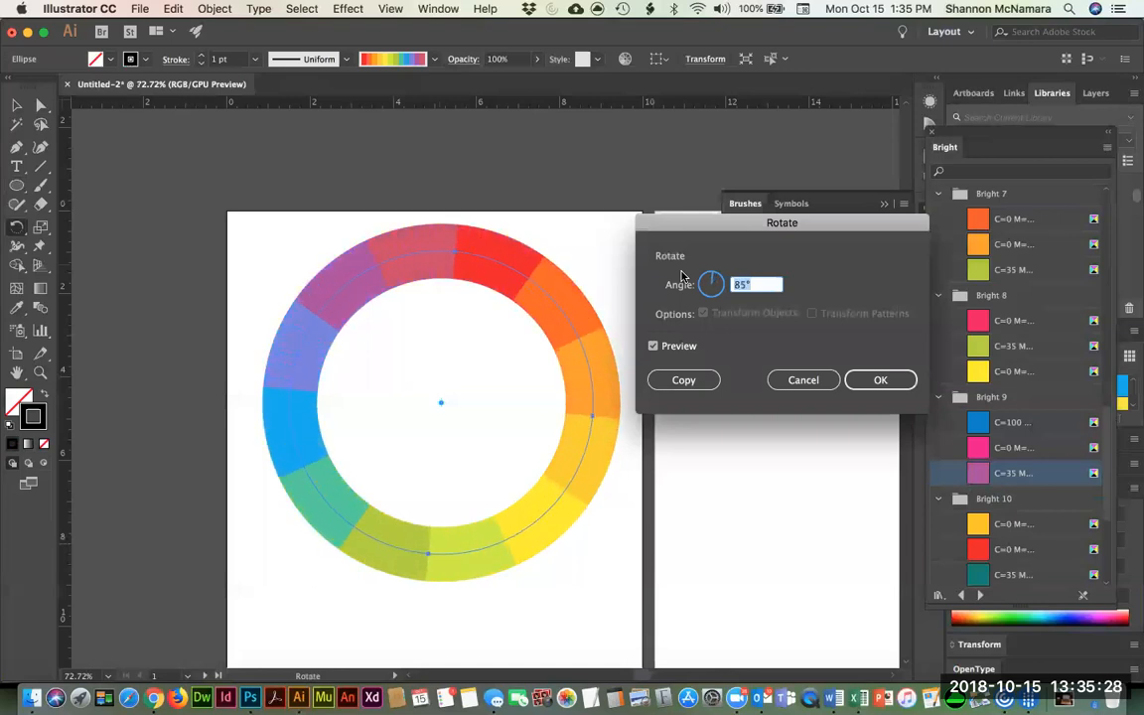
pyautogui.press('Up')
pyautogui.press('Up')
pyautogui.press('Up')
pyautogui.press('Up')
pyautogui.press('Up')
pyautogui.press('Up')
pyautogui.press('Up')
pyautogui.press('Up')
pyautogui.press('Up')
pyautogui.press('Up')
pyautogui.press('Up')
pyautogui.press('Up')
pyautogui.press('Up')
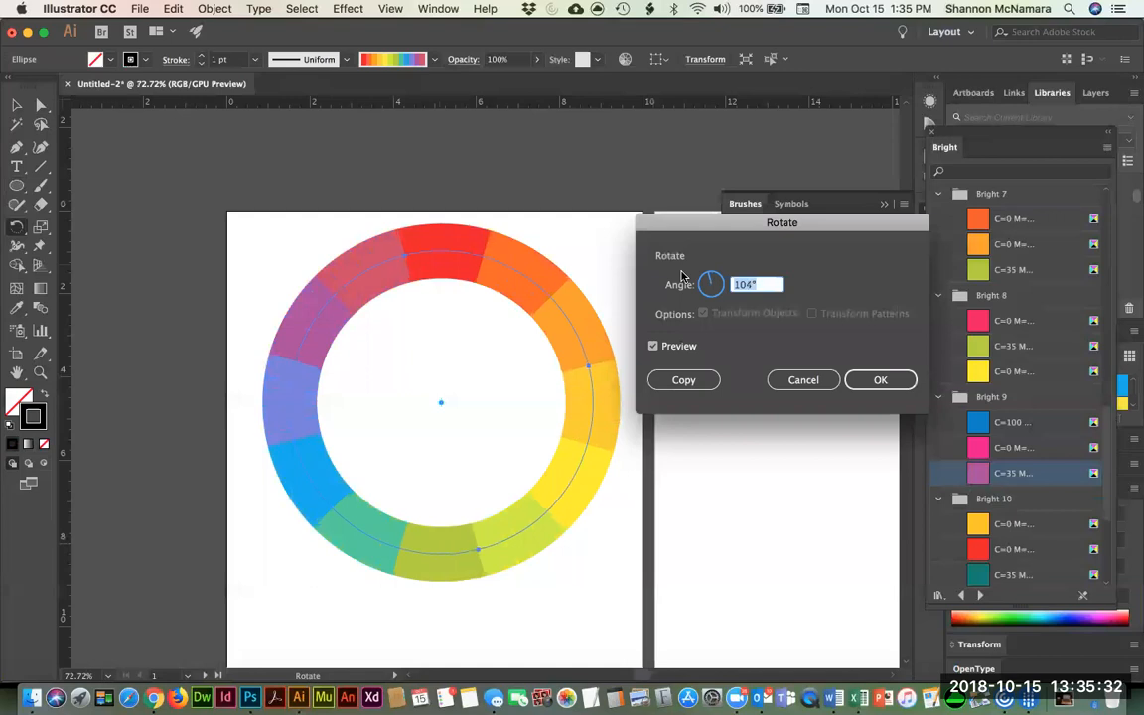
pyautogui.click(880, 379)
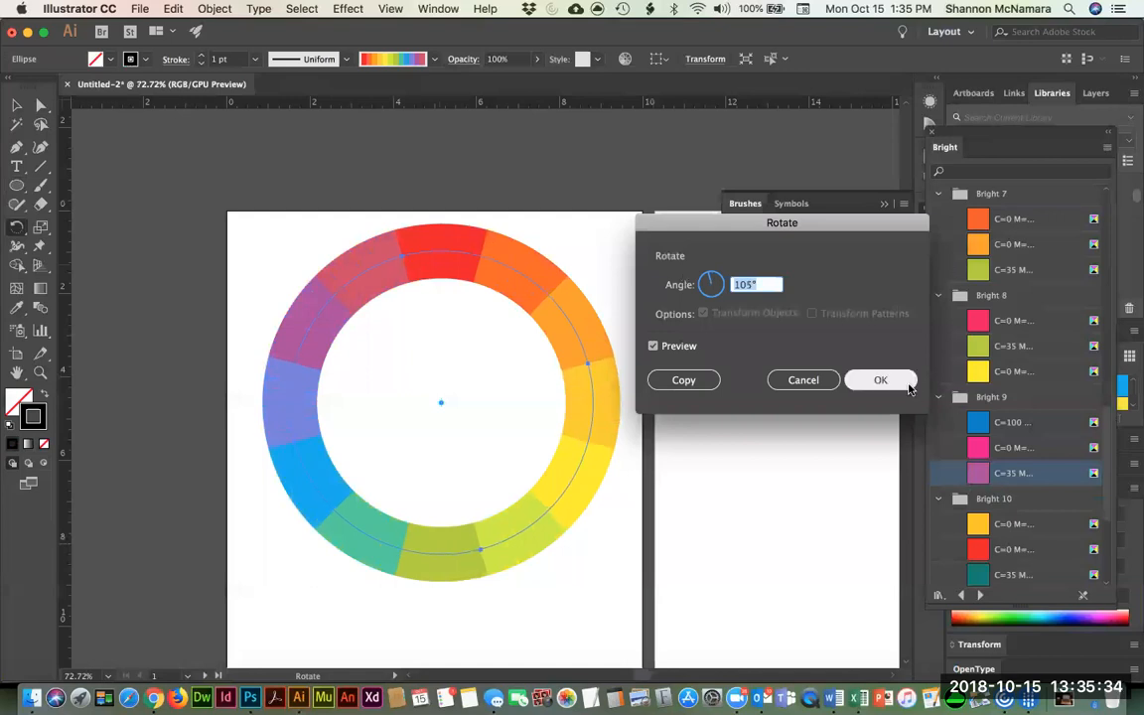
pyautogui.click(29, 104)
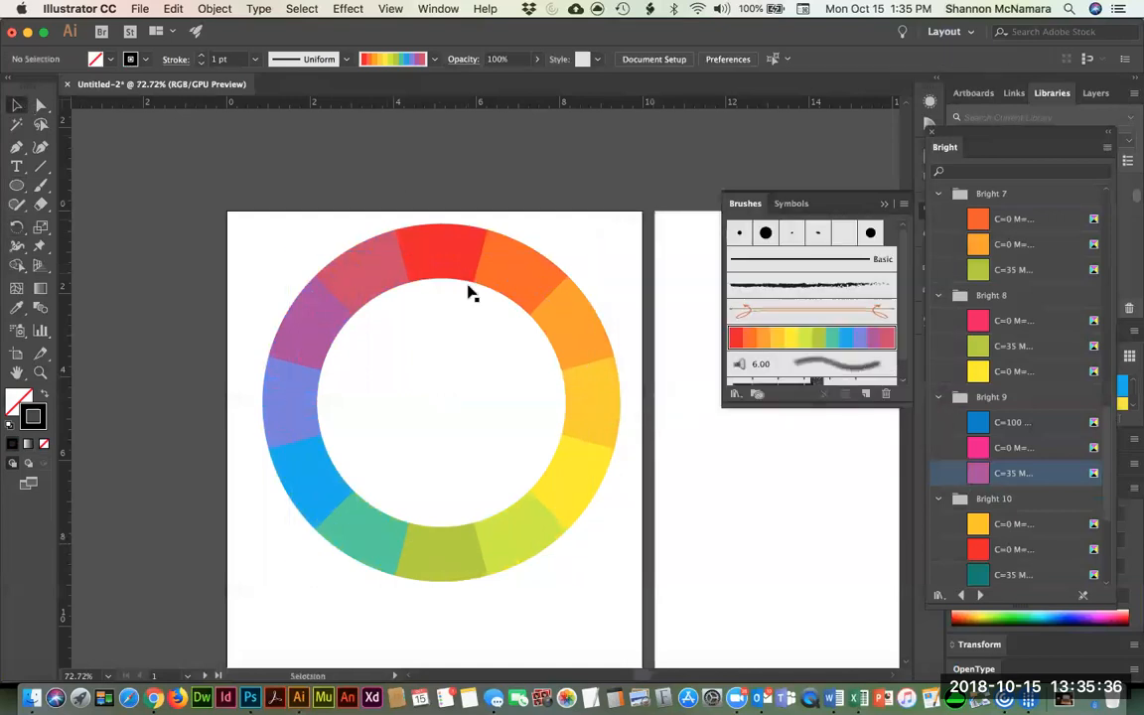
# Move the colour wheel down about half an inch on the first artboard and deselect it.
pyautogui.moveTo(454, 255); pyautogui.dragTo(455, 282)
pyautogui.click(461, 182)
pyautogui.scroll(-3, 461, 185)
pyautogui.scroll(2, 486, 340)
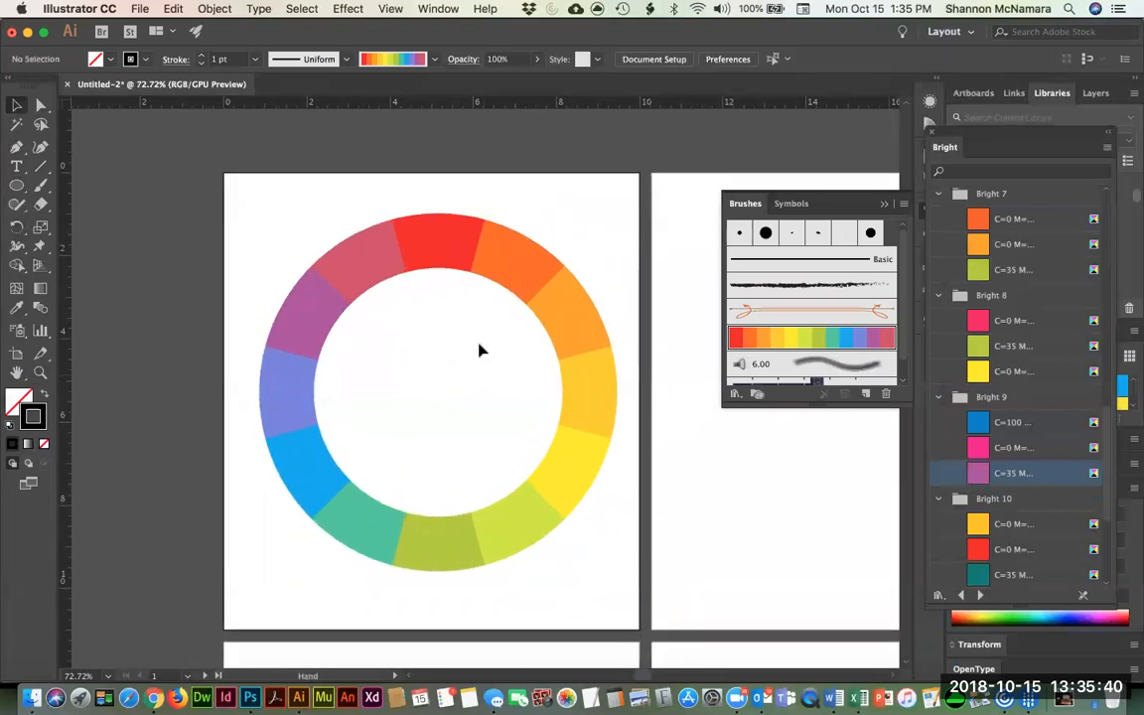
pyautogui.click(460, 245)
pyautogui.moveTo(456, 242); pyautogui.dragTo(456, 234)
pyautogui.click(448, 123)
# Change the fill of the blue-purple square in the off-artboard row to #7168eb.
pyautogui.press('space')
pyautogui.moveTo(279, 126); pyautogui.dragTo(437, 298)
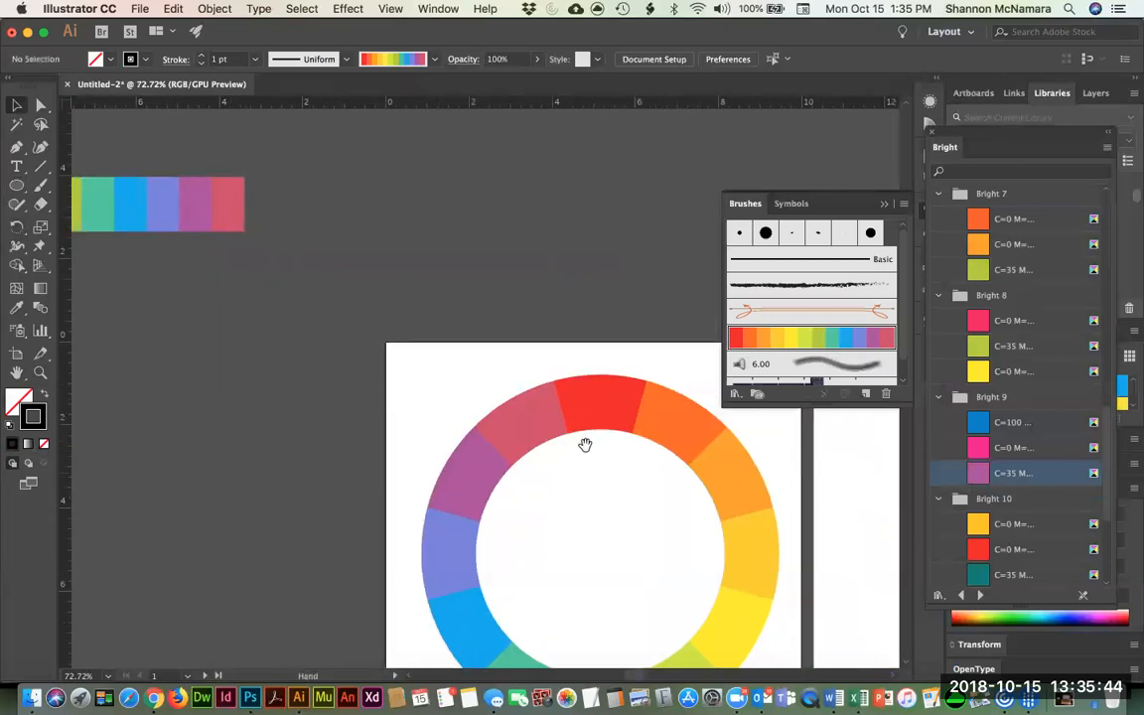
pyautogui.scroll(-3, 656, 541)
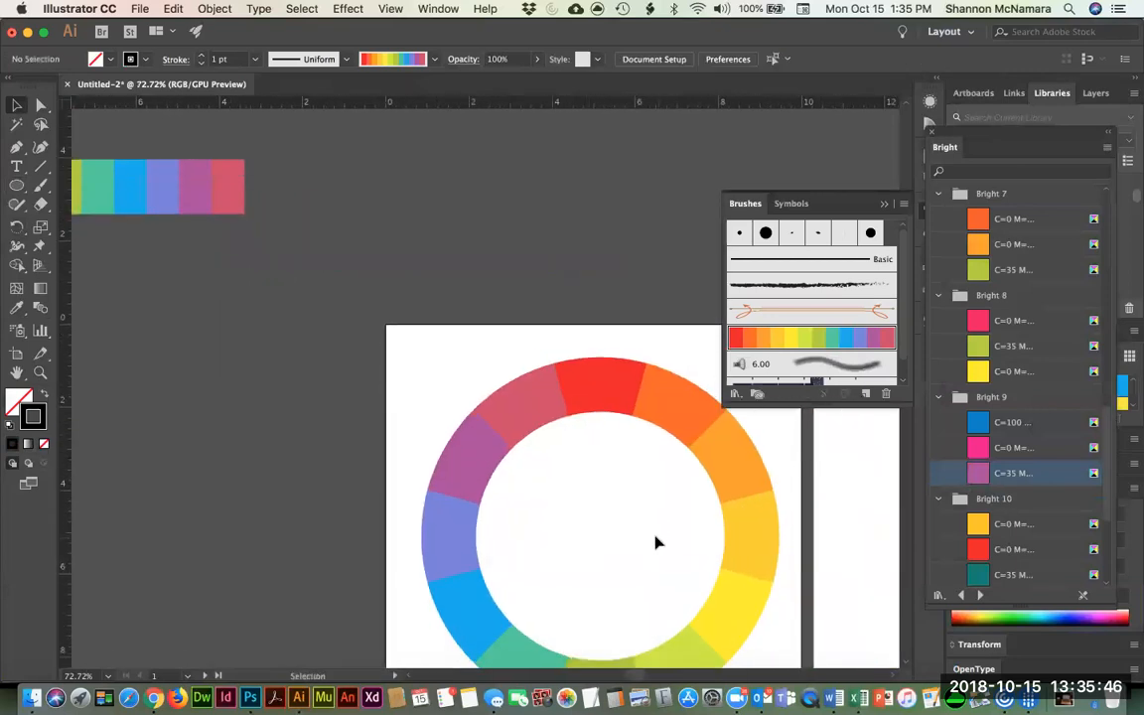
pyautogui.scroll(-5, 653, 541)
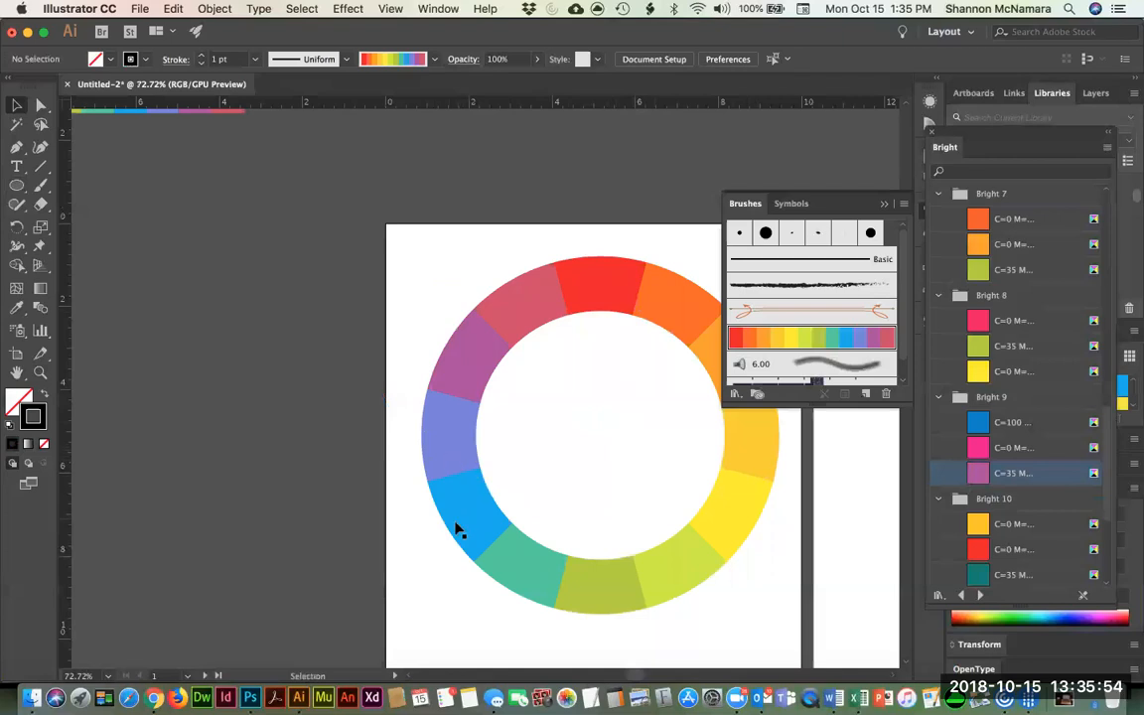
pyautogui.hscroll(3, 745, 593)
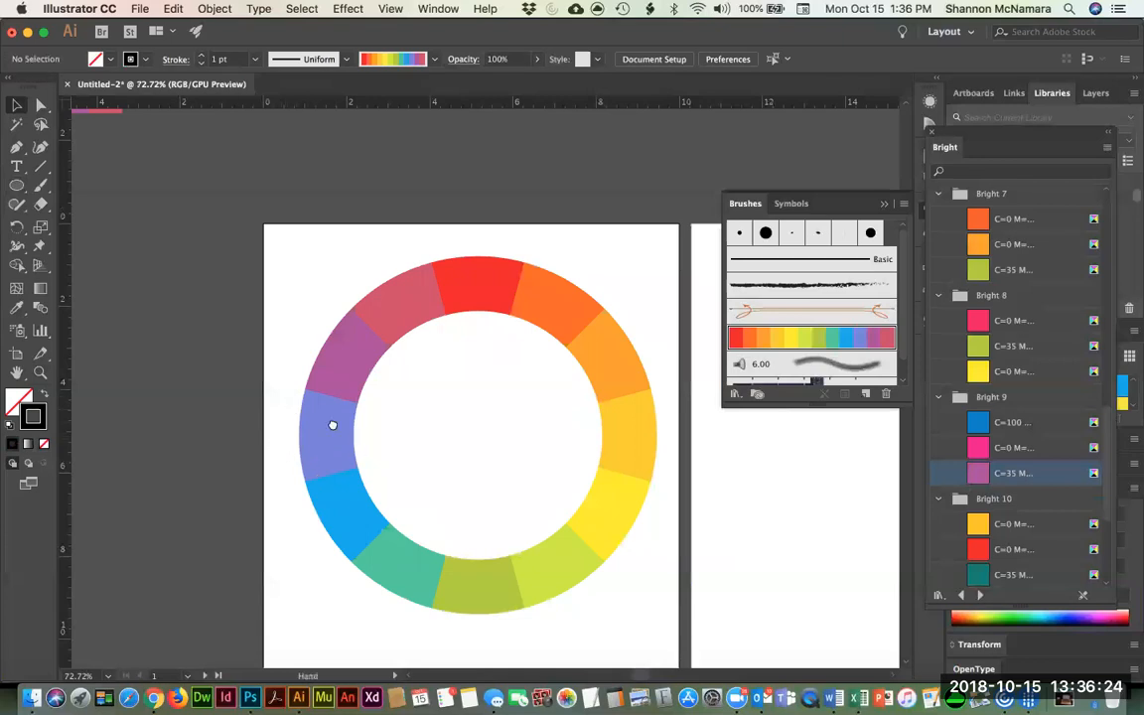
pyautogui.moveTo(169, 330); pyautogui.dragTo(405, 392)
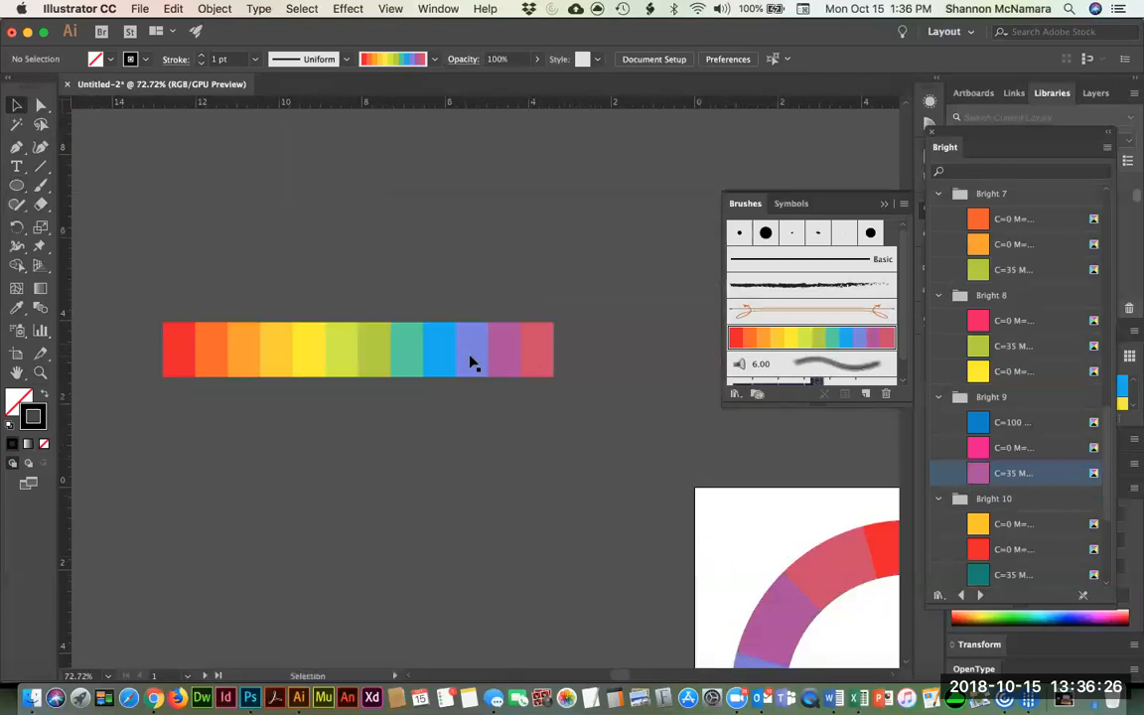
pyautogui.click(471, 361)
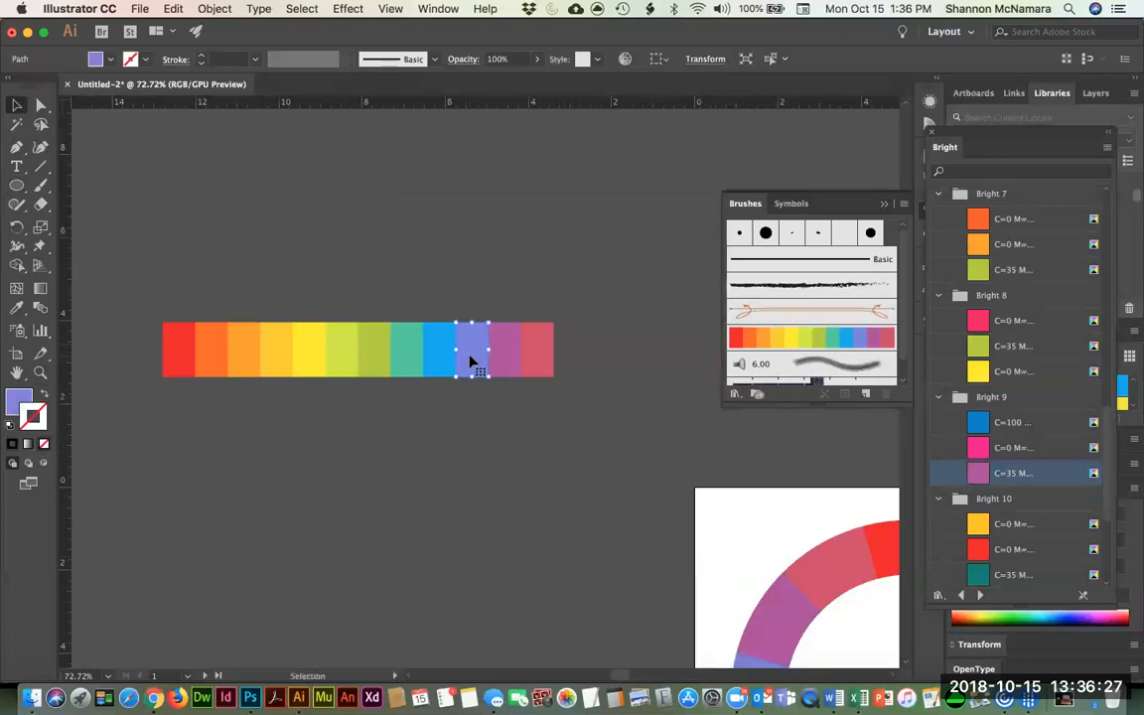
pyautogui.doubleClick(16, 400)
pyautogui.moveTo(606, 173); pyautogui.dragTo(620, 159)
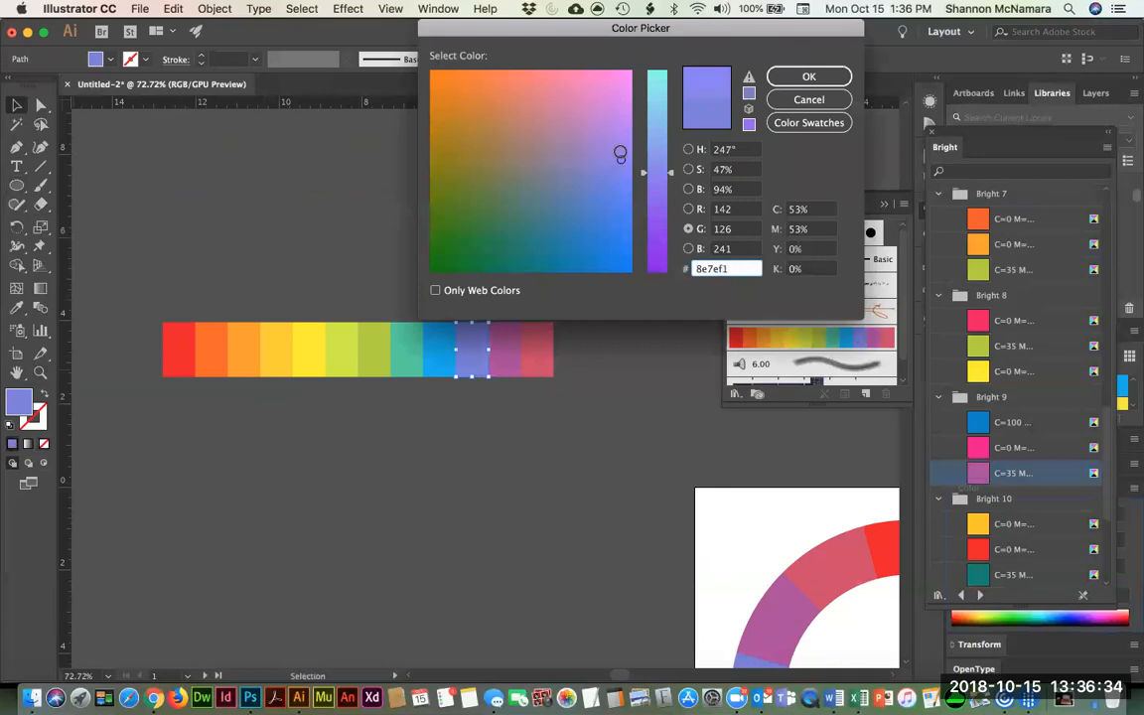
pyautogui.moveTo(621, 158)
pyautogui.mouseDown()
pyautogui.moveTo(618, 182)
pyautogui.moveTo(673, 198)
pyautogui.moveTo(674, 188)
pyautogui.mouseUp()
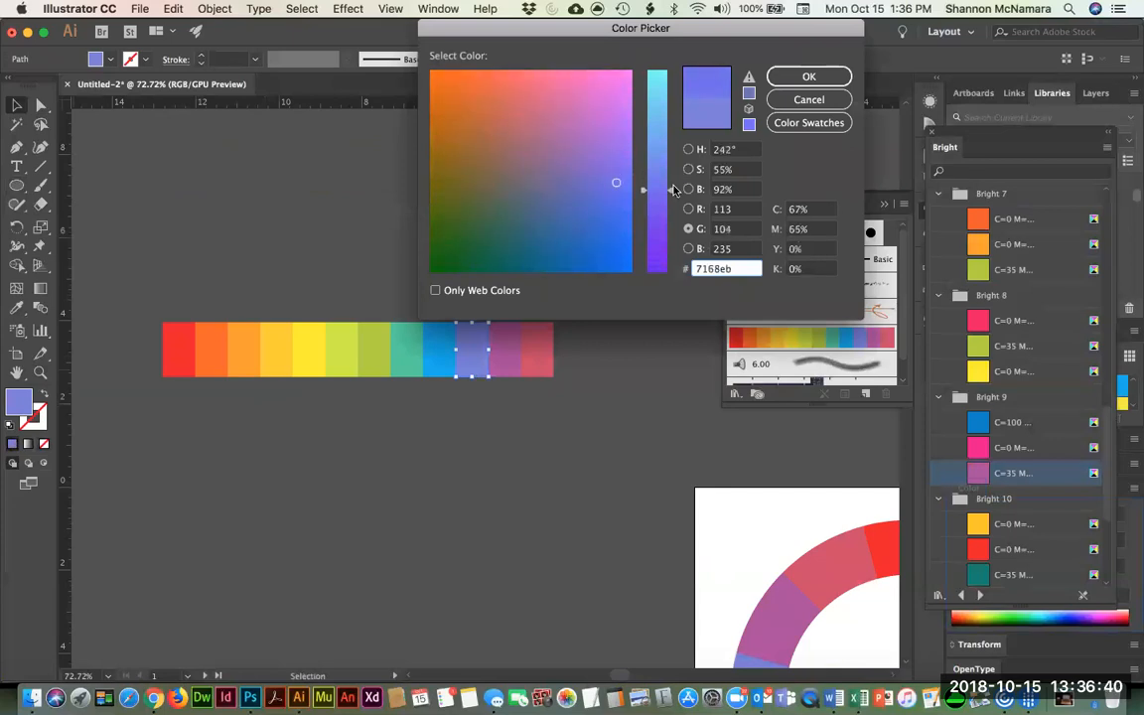
pyautogui.click(809, 77)
pyautogui.click(475, 204)
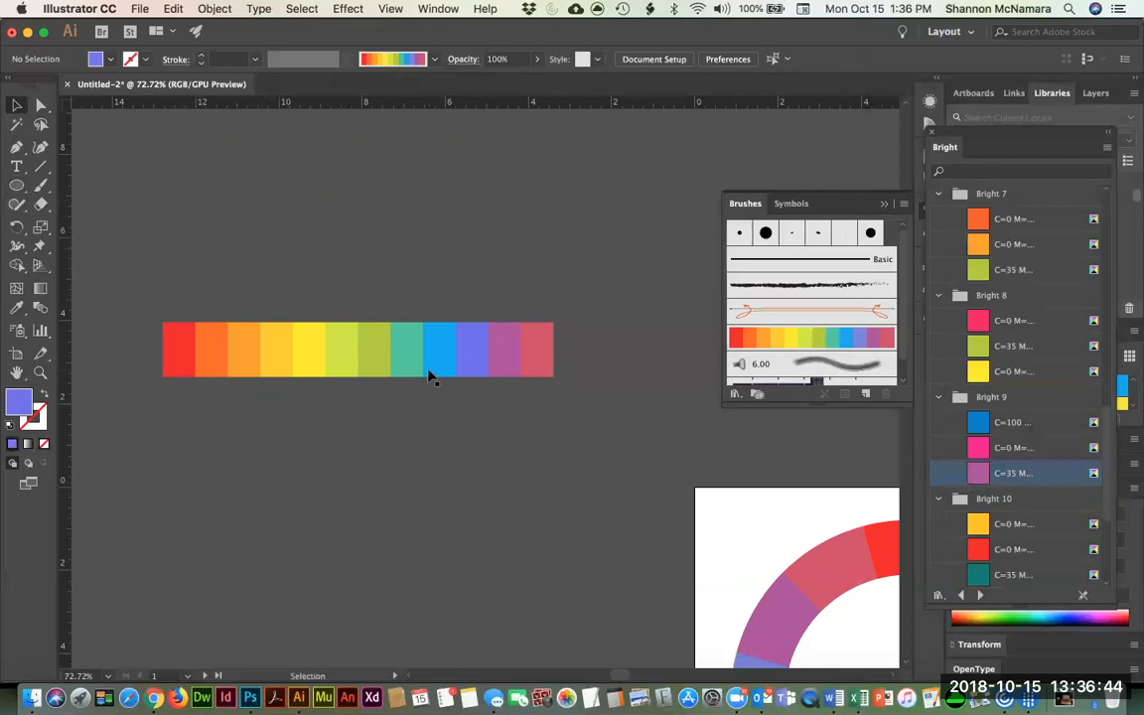
# Compare the blue-purple square with its neighbours up close and adjust its fill to #716deb.
pyautogui.moveTo(360, 283); pyautogui.dragTo(597, 450)
pyautogui.moveTo(534, 538); pyautogui.dragTo(502, 531)
pyautogui.press('v')
pyautogui.click(390, 357)
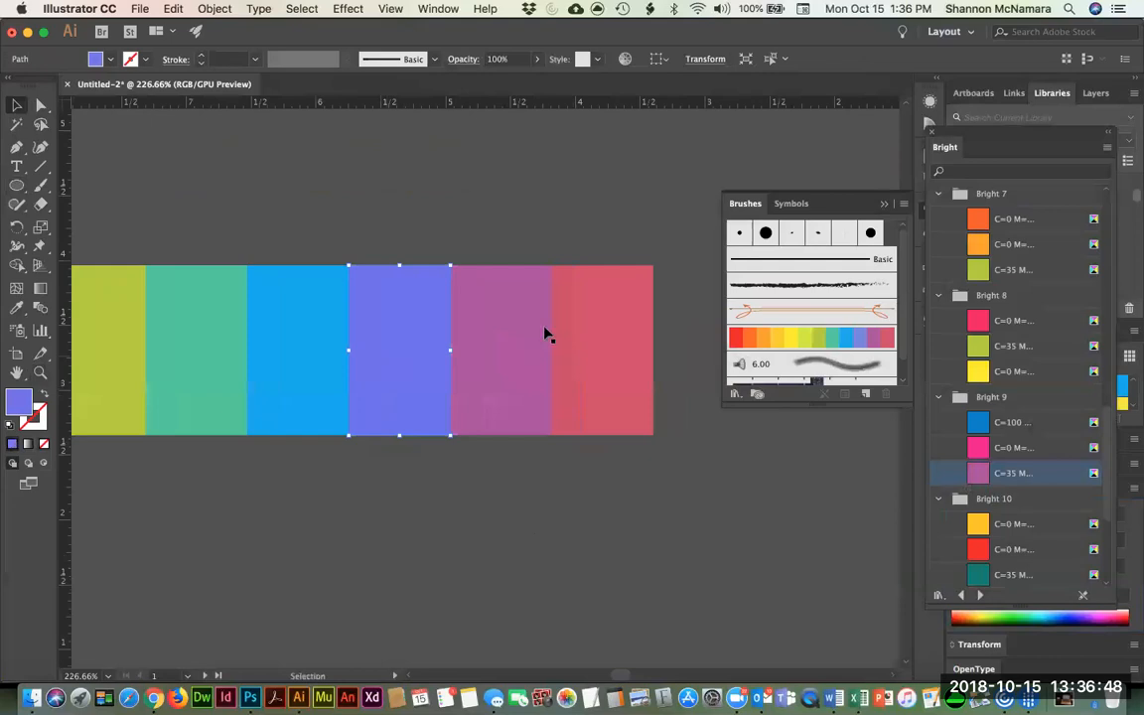
pyautogui.hscroll(-5, 595, 365)
pyautogui.click(610, 380)
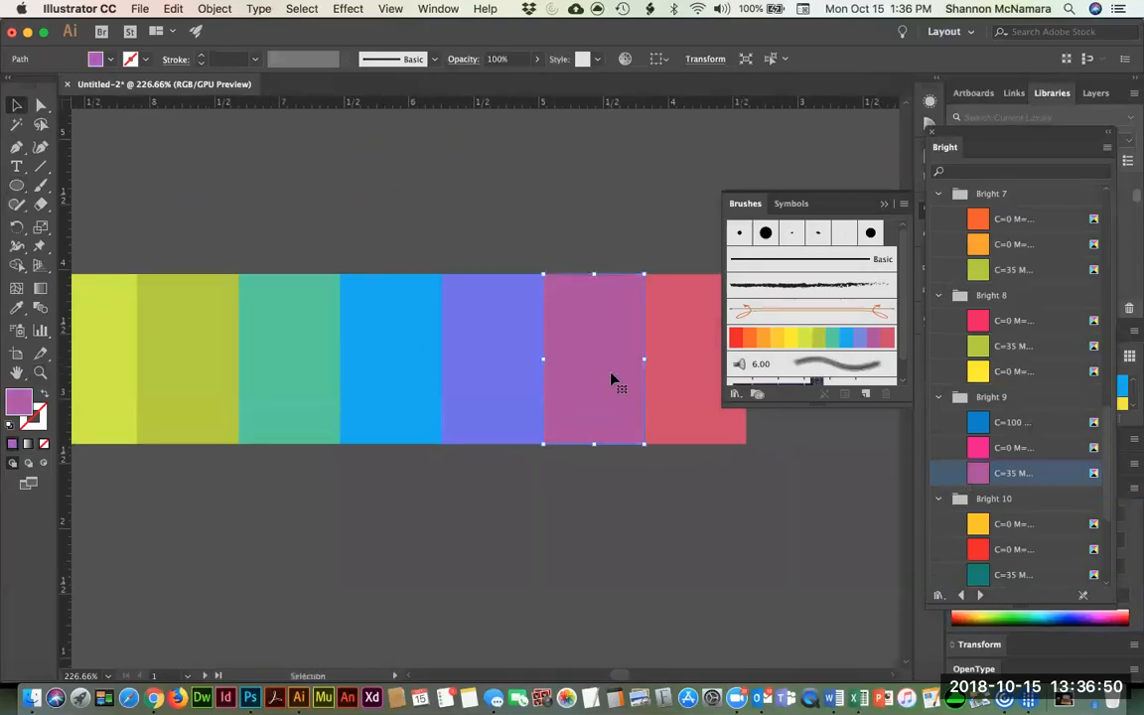
pyautogui.scroll(-5, 1044, 536)
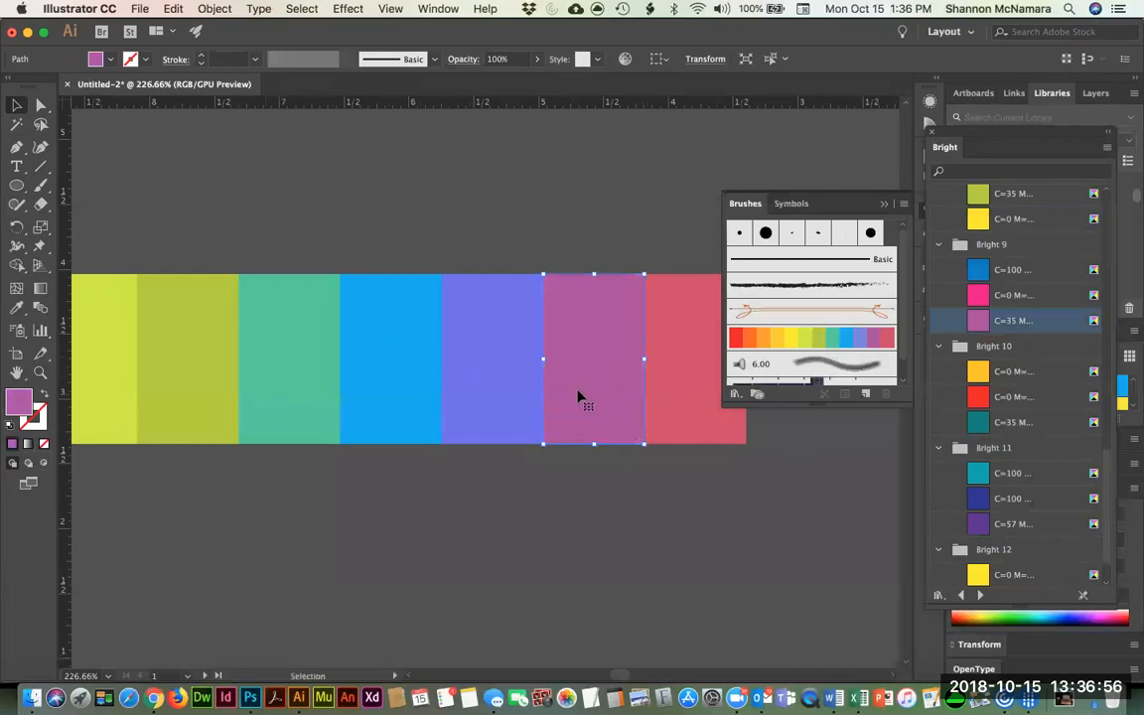
pyautogui.click(480, 357)
pyautogui.doubleClick(18, 400)
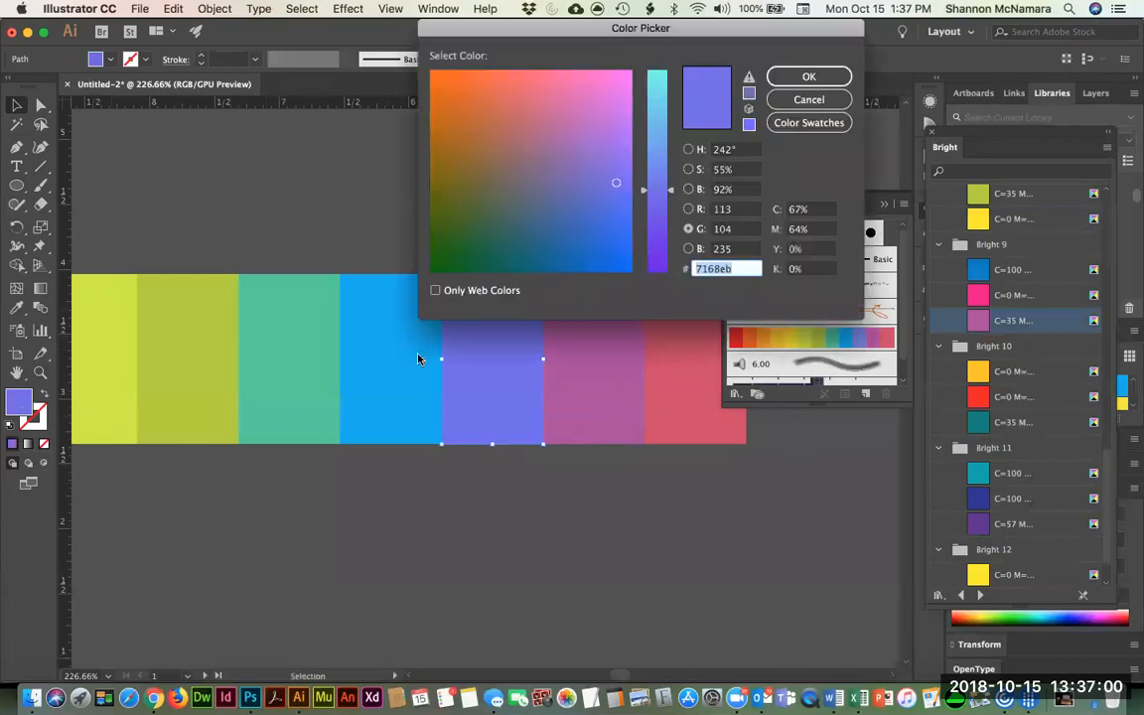
pyautogui.moveTo(671, 192); pyautogui.dragTo(669, 185)
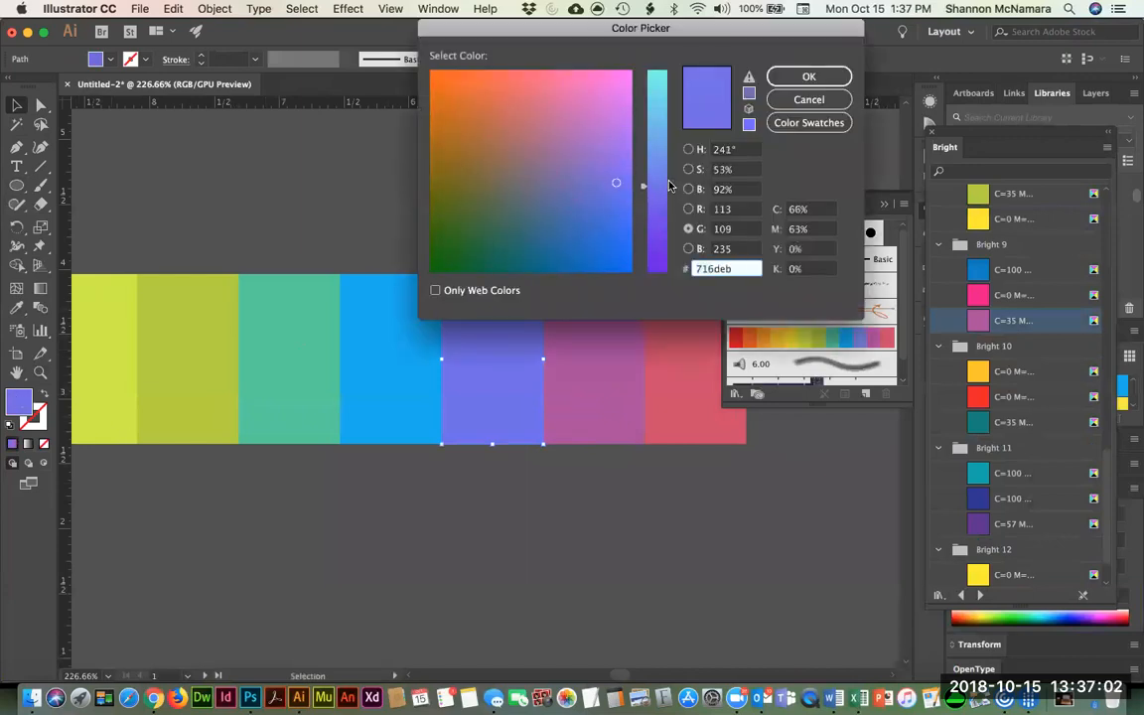
pyautogui.click(807, 77)
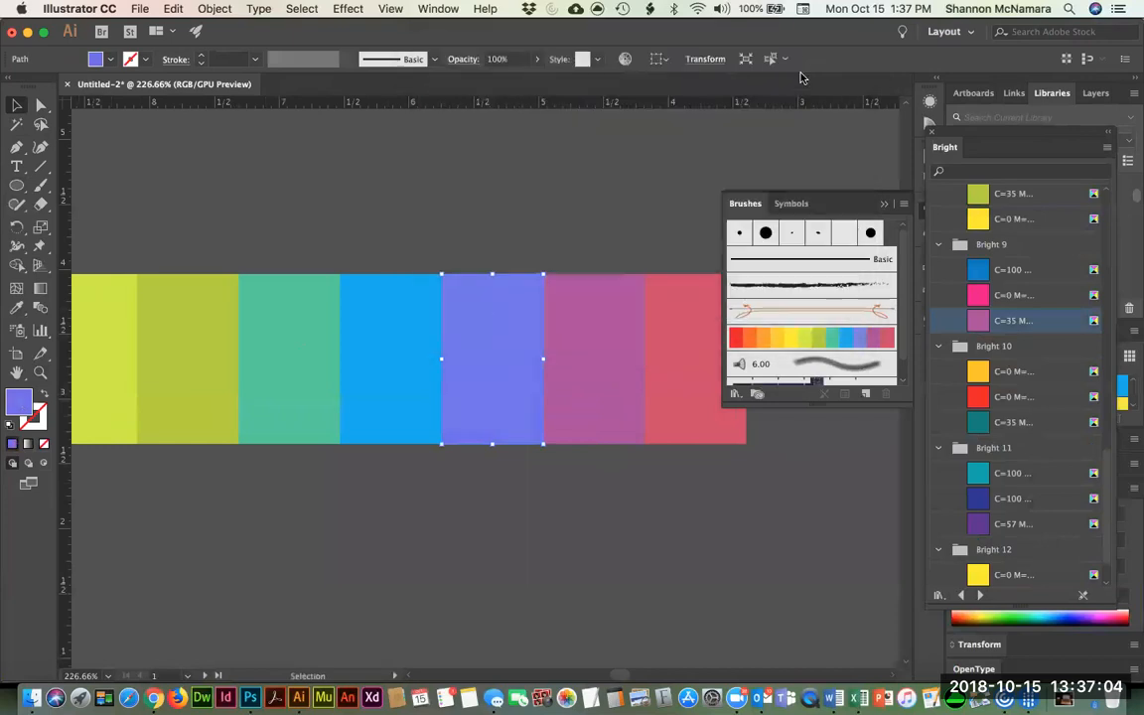
pyautogui.click(501, 154)
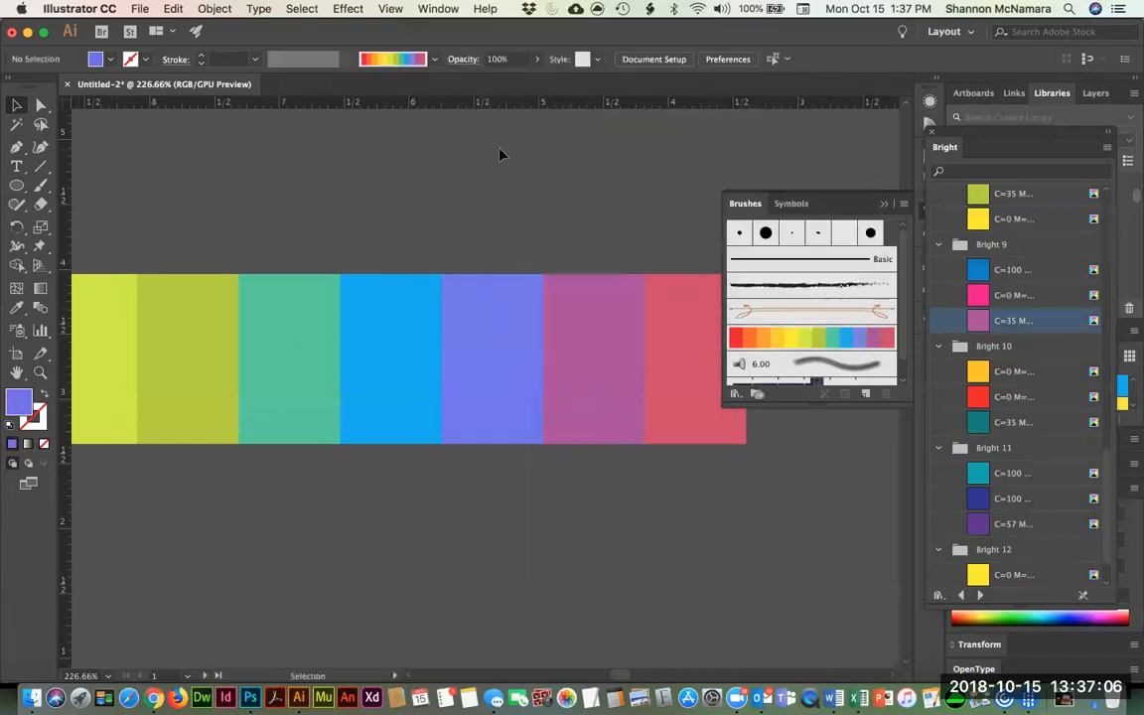
# Shift the blue-purple square's fill closer to blue by setting it to #7181eb.
pyautogui.click(466, 352)
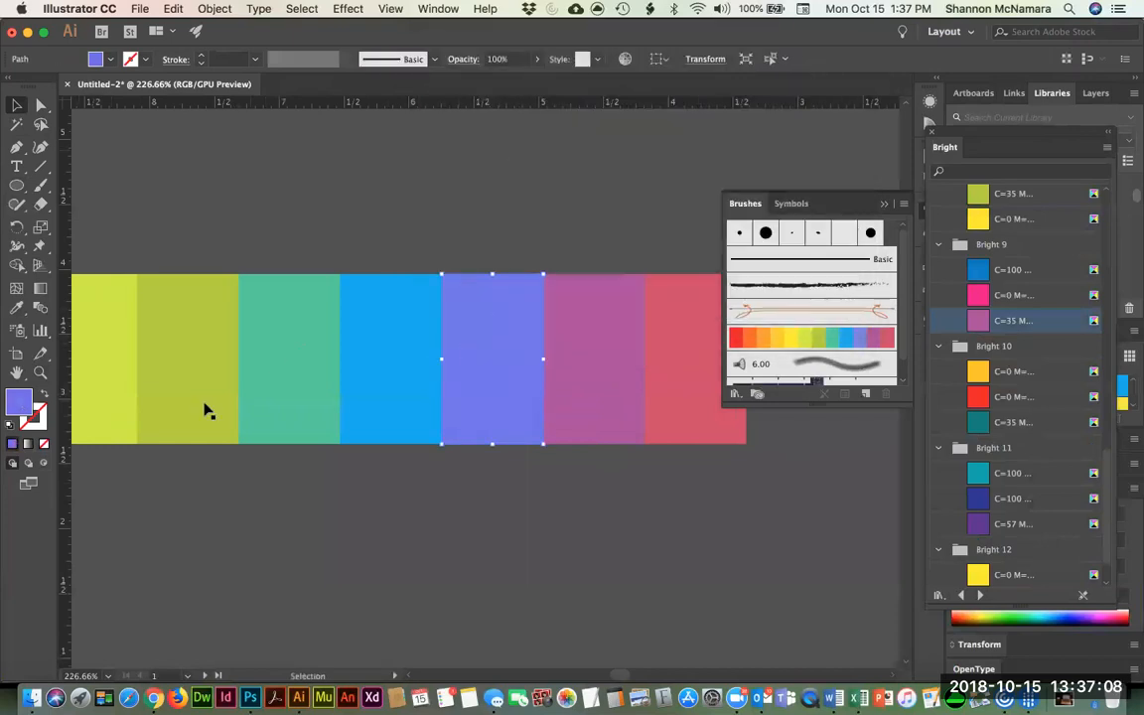
pyautogui.doubleClick(18, 400)
pyautogui.moveTo(669, 185); pyautogui.dragTo(671, 171)
pyautogui.click(807, 78)
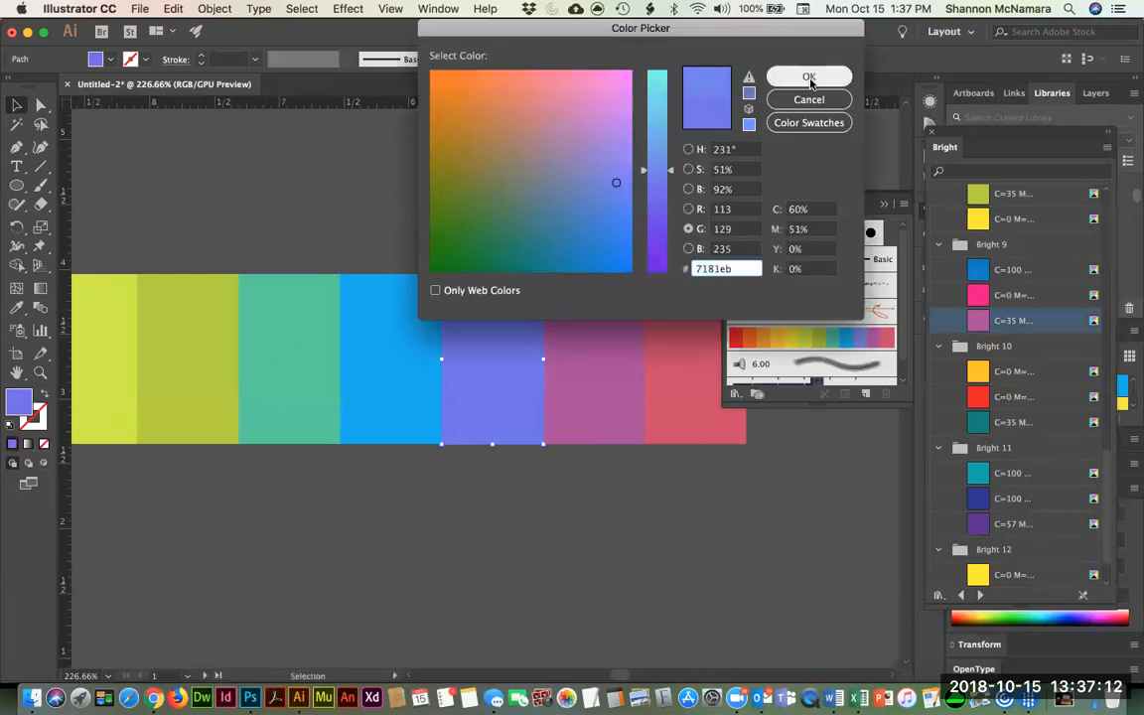
pyautogui.click(427, 177)
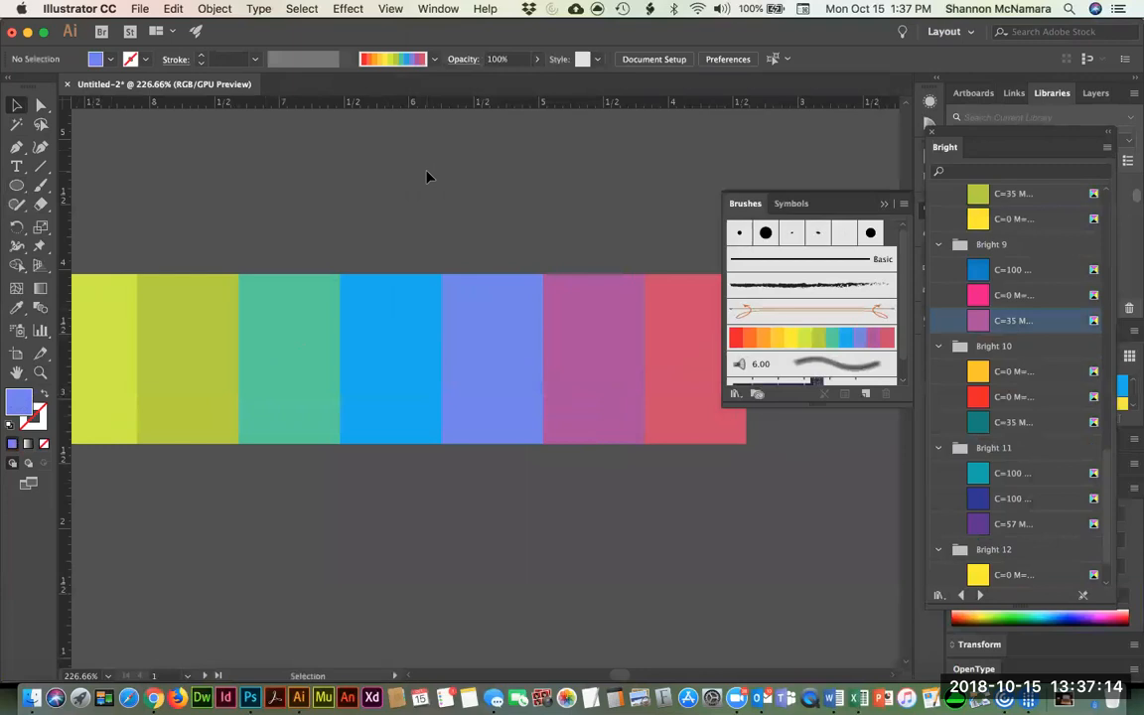
# Delete the existing rainbow art brush and remove its strokes from the circle.
pyautogui.press('super+0')
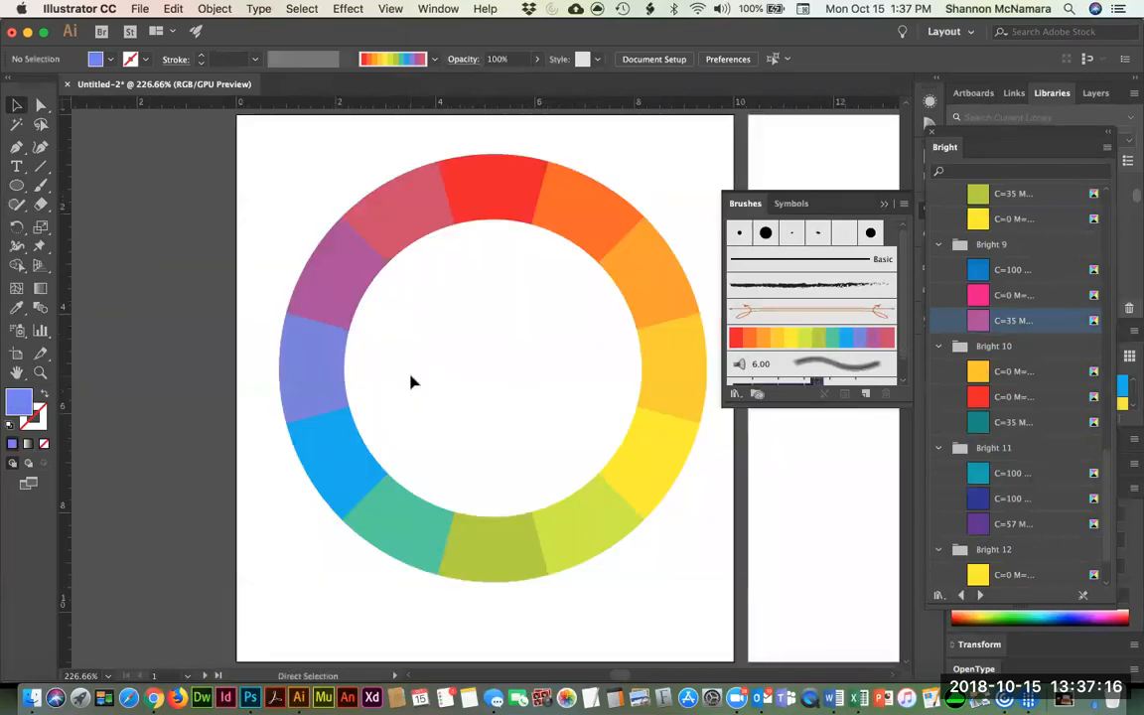
pyautogui.moveTo(241, 293); pyautogui.dragTo(591, 603)
pyautogui.moveTo(265, 331); pyautogui.dragTo(406, 322)
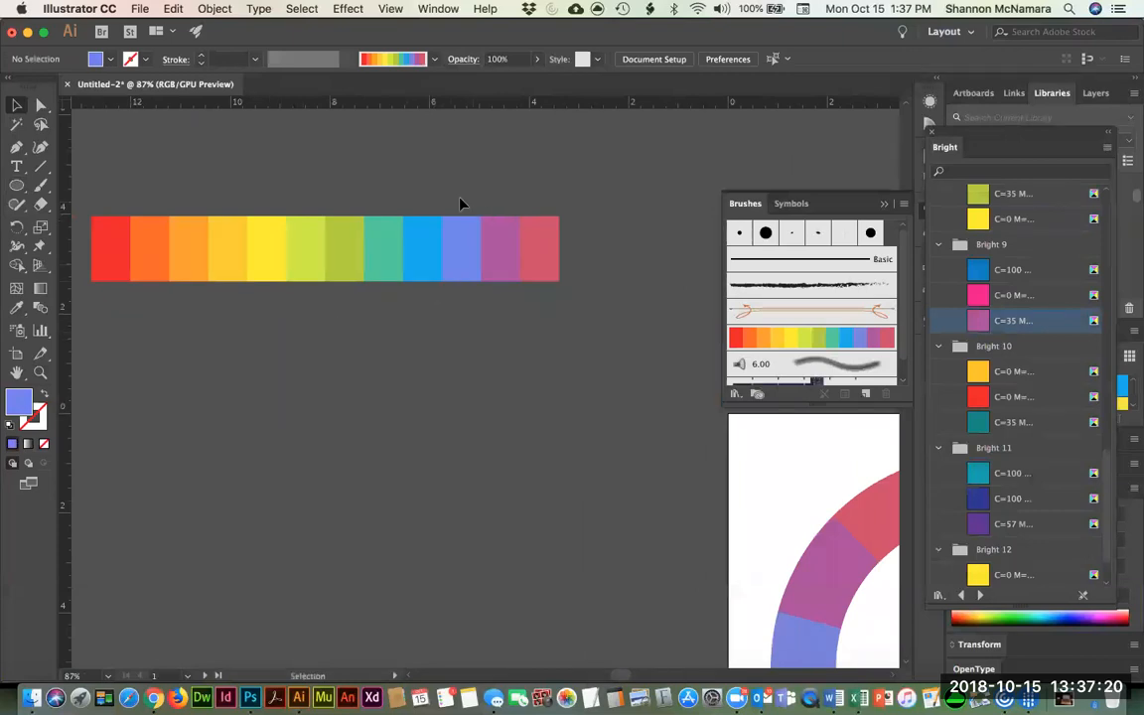
pyautogui.click(779, 341)
pyautogui.click(886, 394)
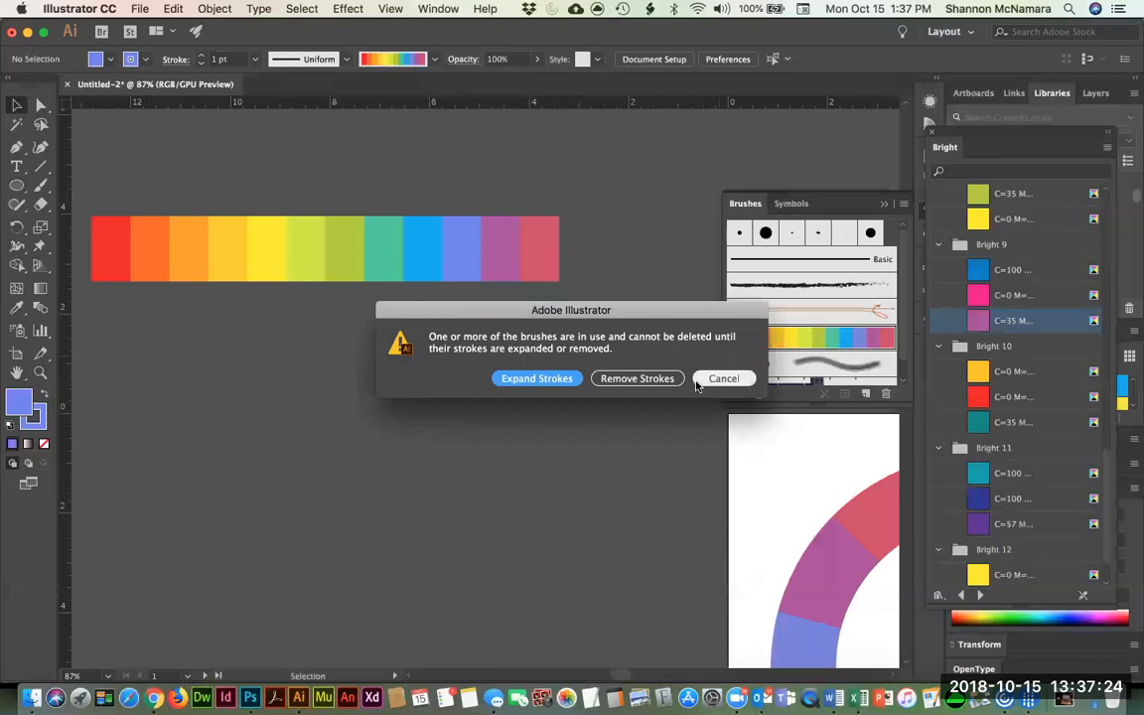
pyautogui.click(623, 382)
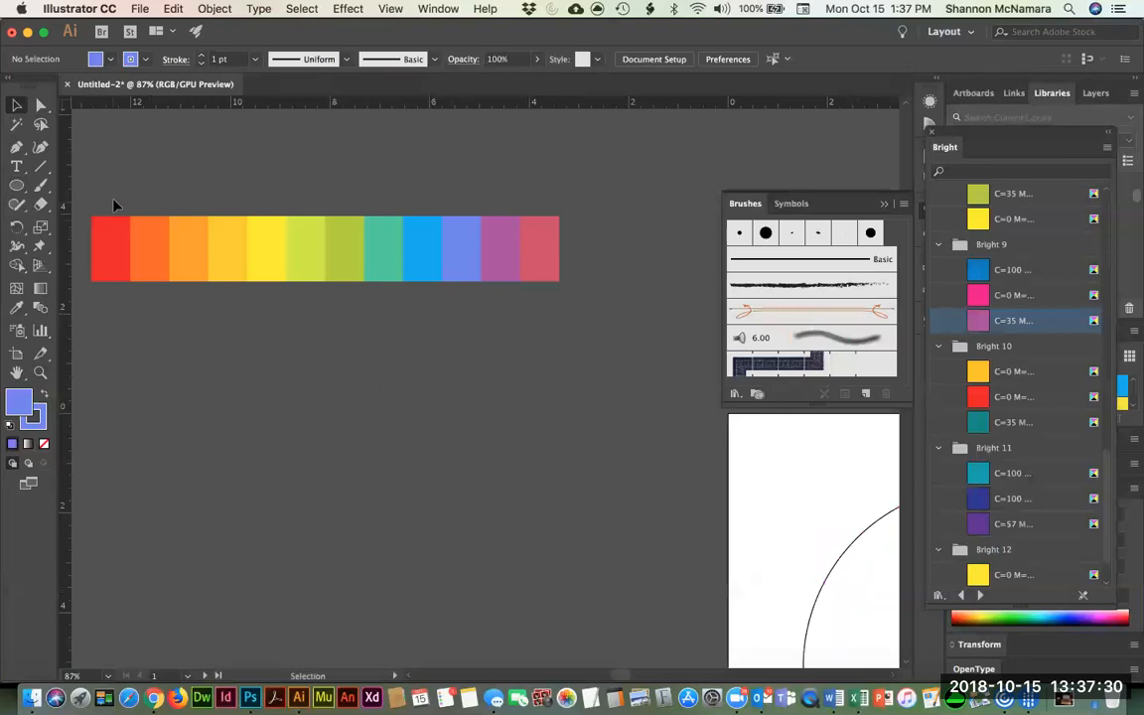
# Stretch the red and yellow squares of the row upward and the orange and green squares downward.
pyautogui.click(97, 242)
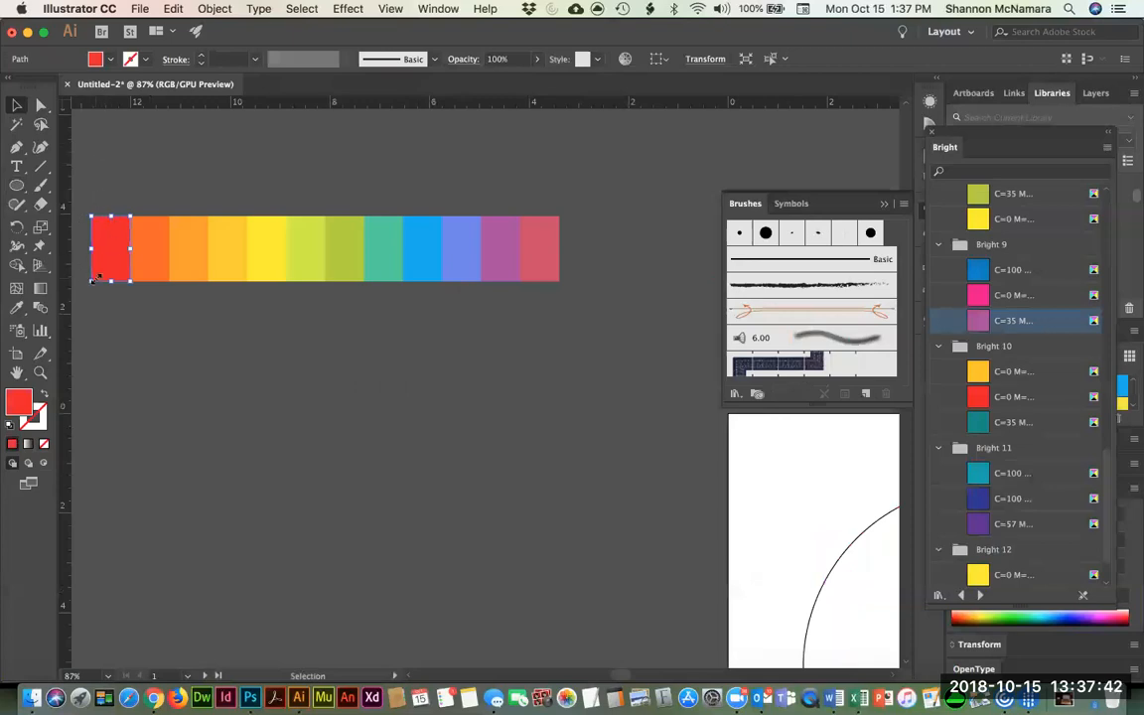
pyautogui.moveTo(92, 212); pyautogui.dragTo(91, 182)
pyautogui.click(183, 264)
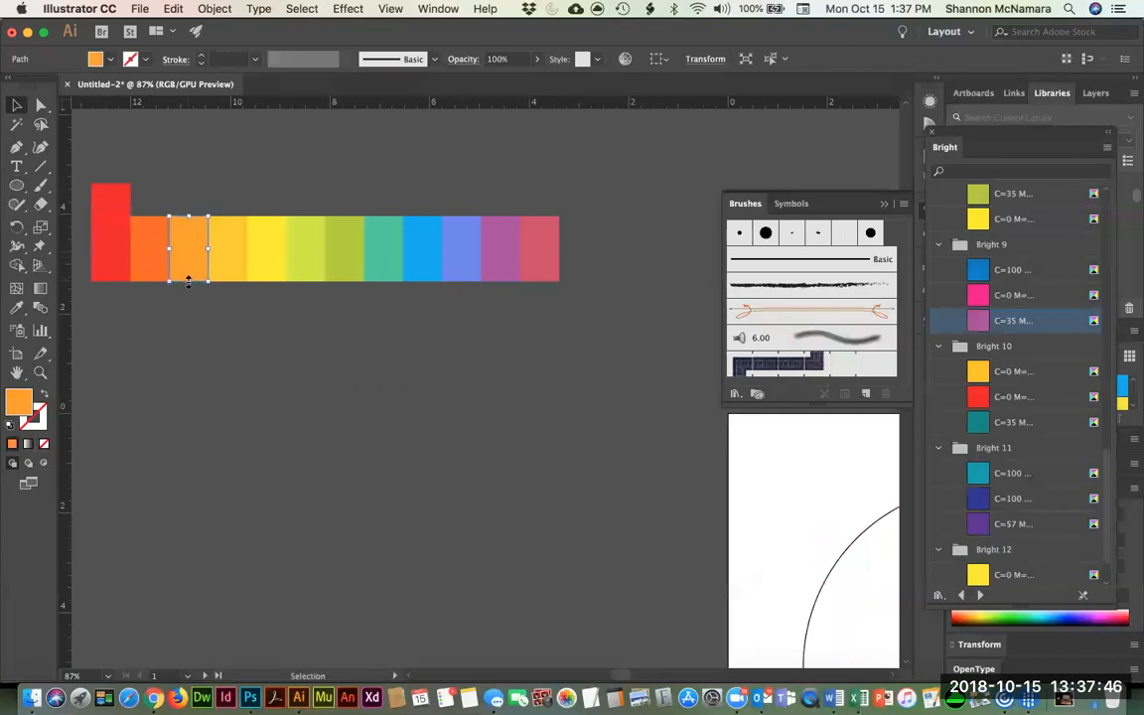
pyautogui.moveTo(189, 281); pyautogui.dragTo(189, 328)
pyautogui.click(256, 257)
pyautogui.moveTo(266, 218); pyautogui.dragTo(266, 197)
pyautogui.click(341, 273)
pyautogui.moveTo(343, 281); pyautogui.dragTo(344, 308)
# Stretch the blue square well above the row and the purple square below it.
pyautogui.click(429, 271)
pyautogui.moveTo(422, 216); pyautogui.dragTo(422, 158)
pyautogui.click(486, 270)
pyautogui.moveTo(500, 283); pyautogui.dragTo(499, 334)
pyautogui.click(515, 168)
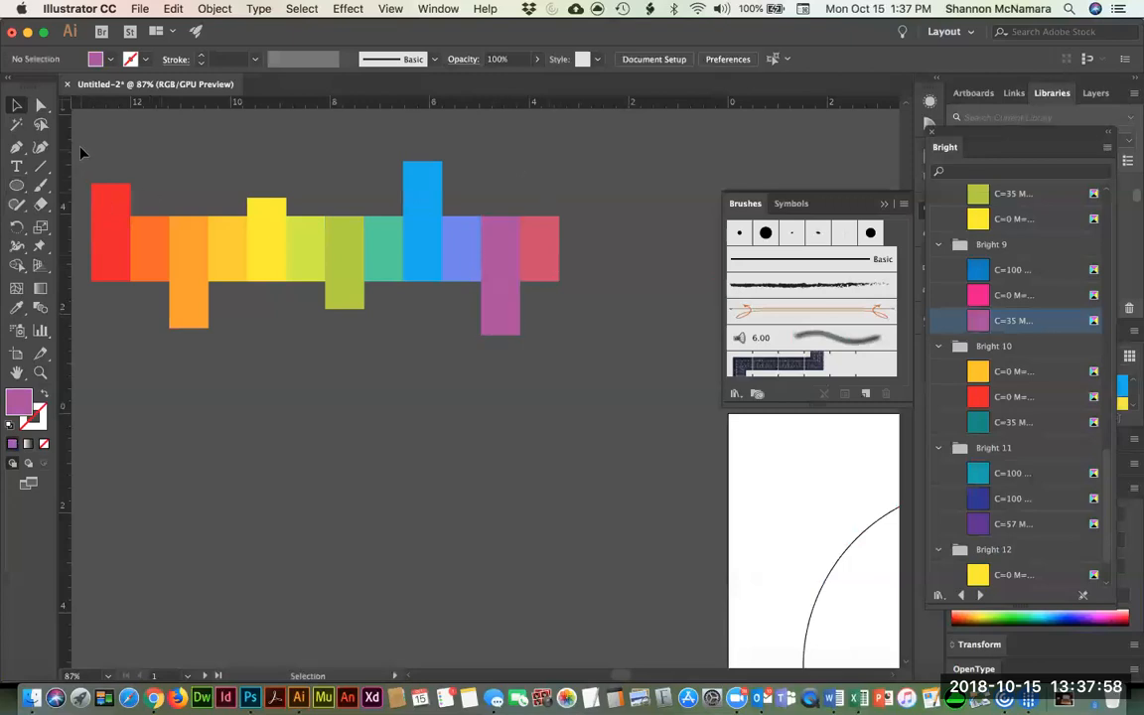
# Create a new art brush from the whole row of stretched colour blocks.
pyautogui.moveTo(551, 370); pyautogui.dragTo(182, 118)
pyautogui.moveTo(203, 232)
pyautogui.mouseDown()
pyautogui.moveTo(616, 251)
pyautogui.moveTo(834, 332)
pyautogui.mouseUp()
pyautogui.click(502, 392)
pyautogui.click(644, 465)
pyautogui.click(767, 562)
# Apply the new rainbow brush to the circle on the first artboard.
pyautogui.moveTo(874, 544); pyautogui.dragTo(332, 474)
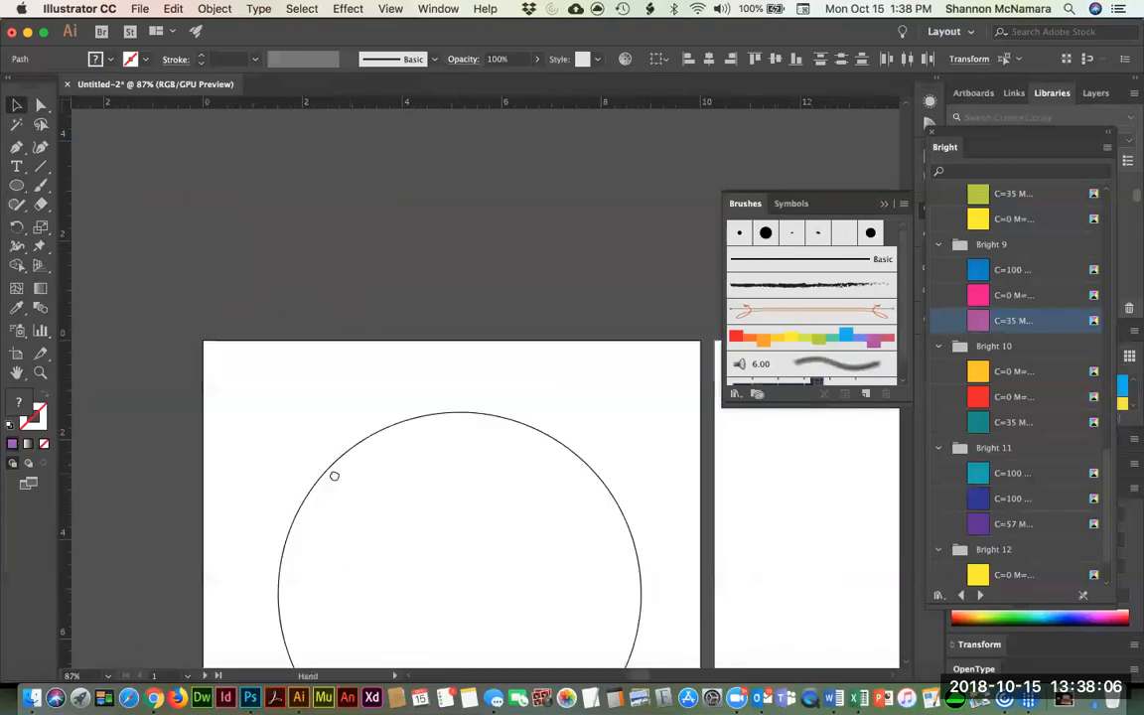
pyautogui.click(378, 433)
pyautogui.click(829, 338)
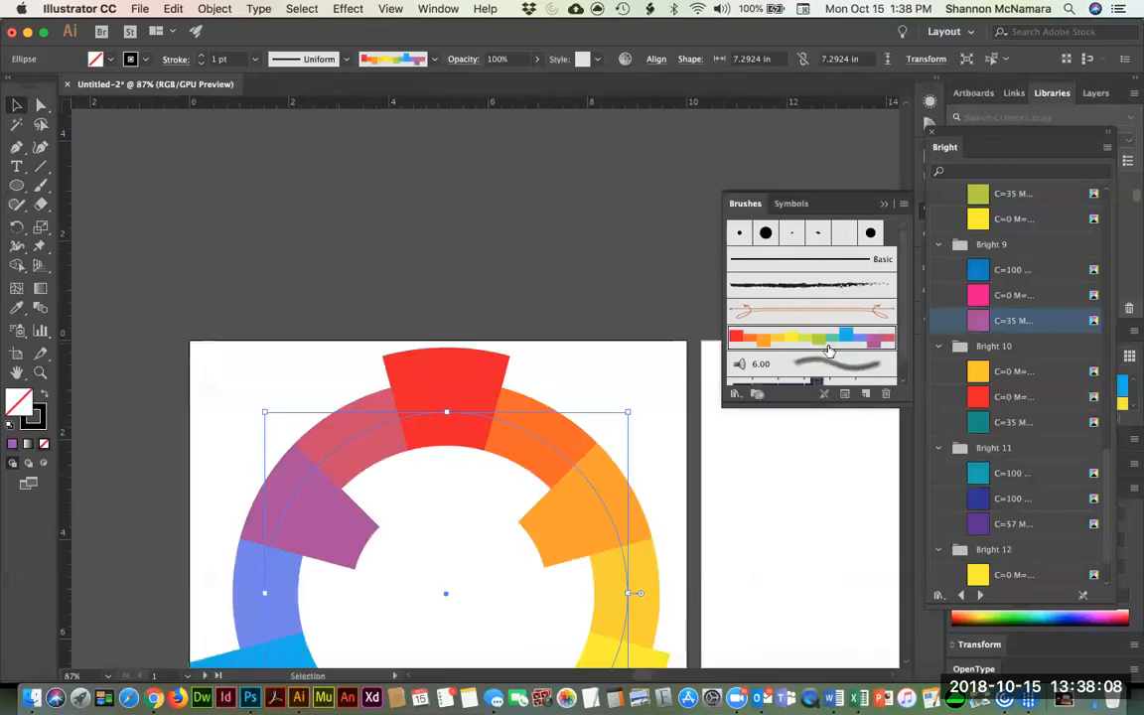
pyautogui.click(467, 211)
pyautogui.scroll(-5, 417, 417)
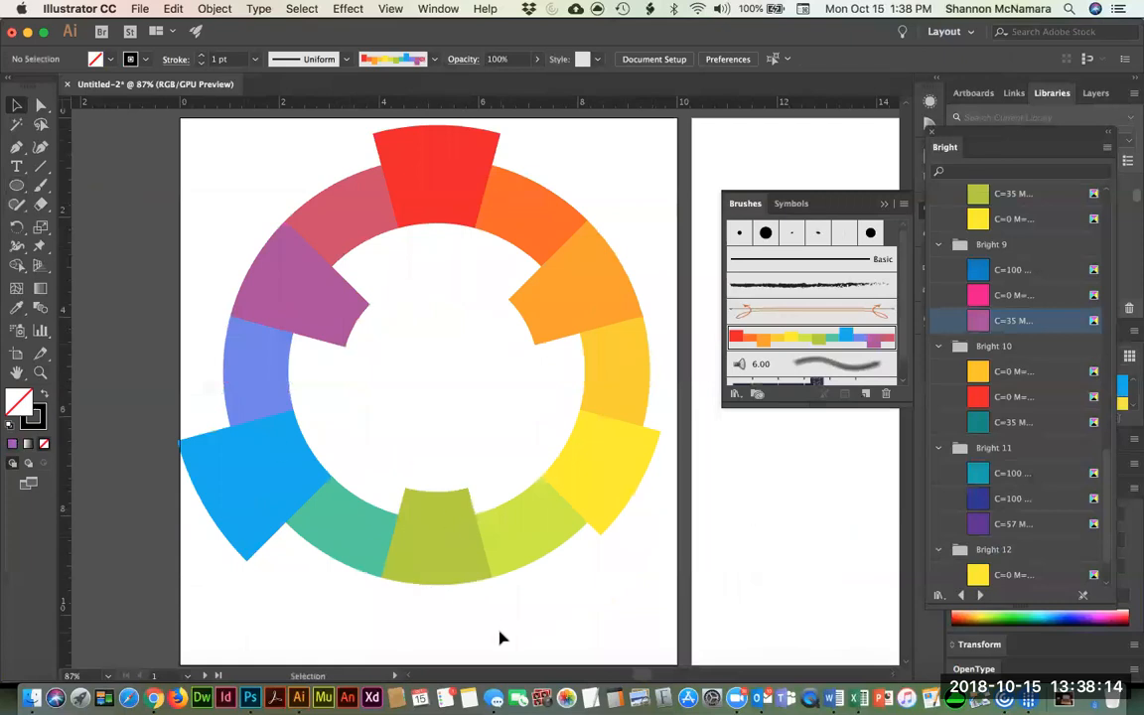
# Nudge the colour wheel slightly to the right on the first artboard.
pyautogui.click(299, 485)
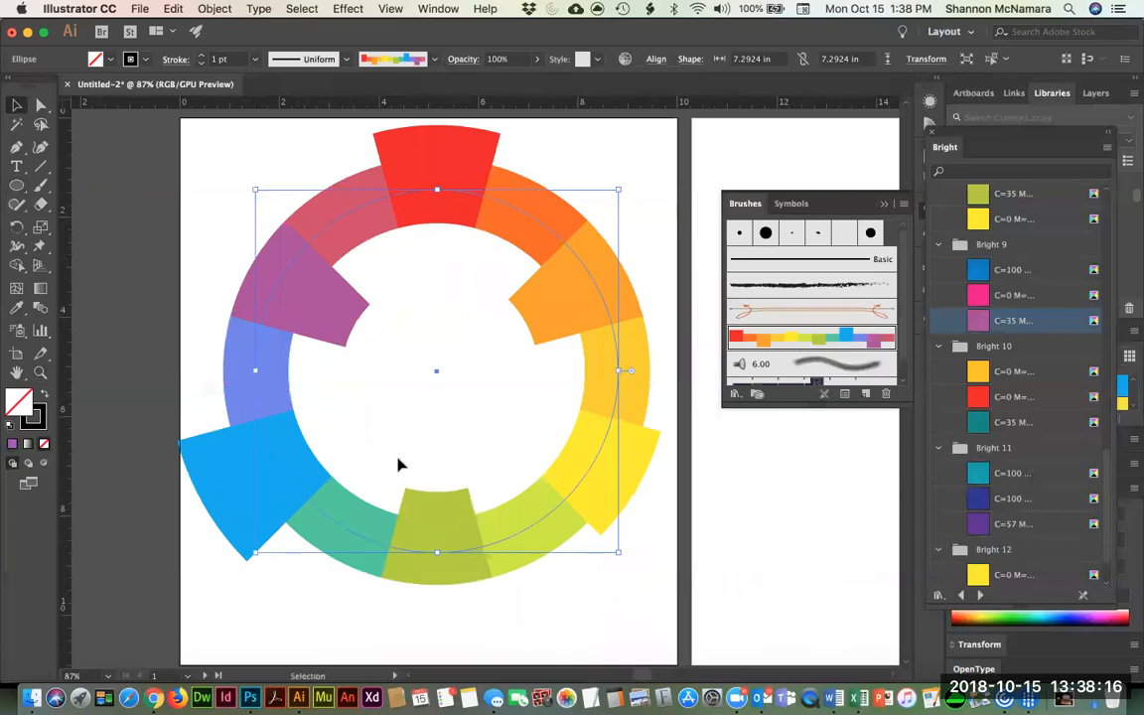
pyautogui.hotkey('shift', 'Right')
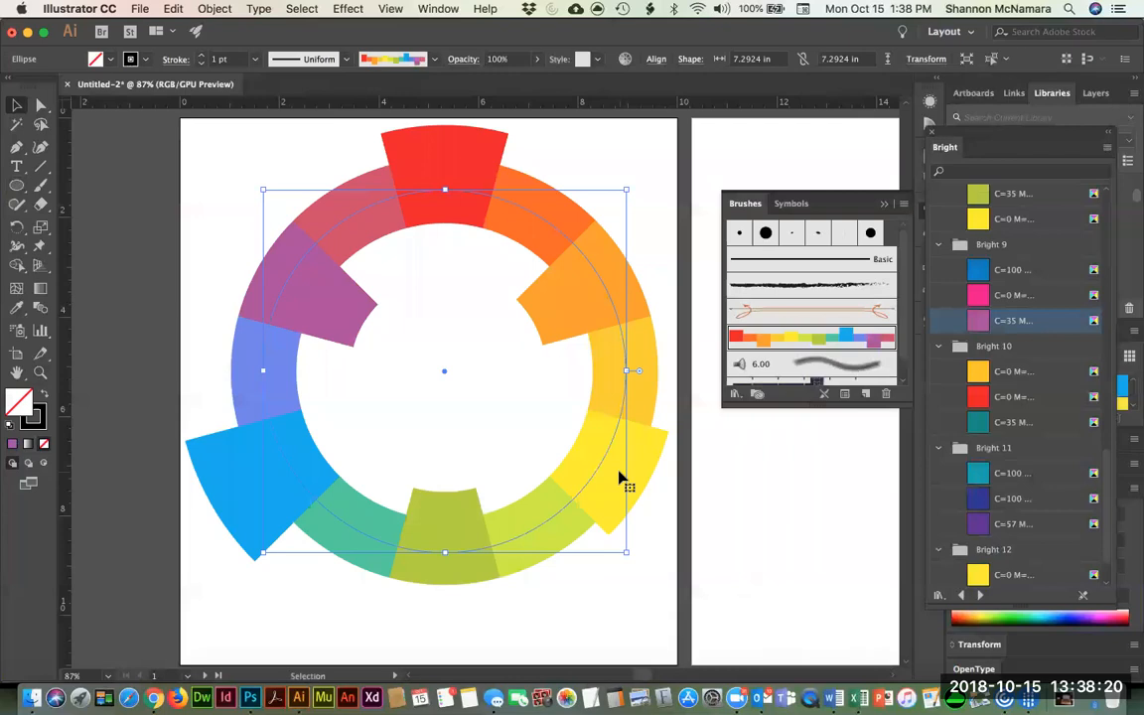
pyautogui.click(103, 234)
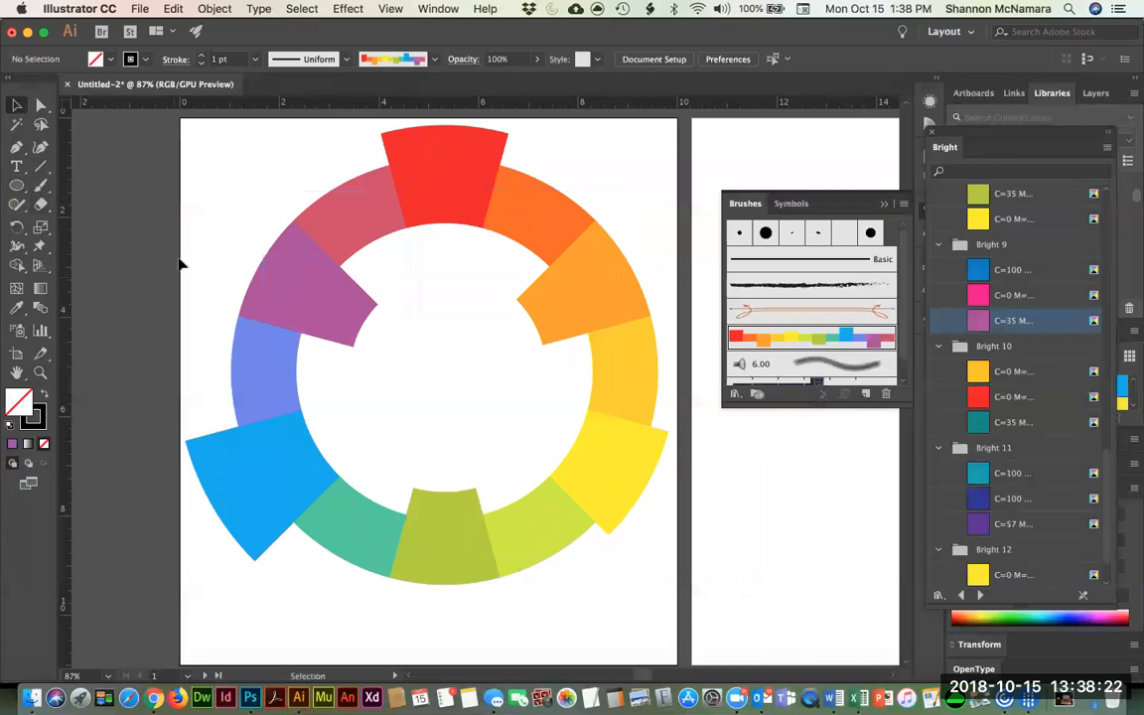
# Go back to the colour row and undo the circle's nudge and brush application.
pyautogui.moveTo(183, 264); pyautogui.dragTo(771, 428)
pyautogui.moveTo(473, 263); pyautogui.dragTo(513, 477)
pyautogui.press('super+z')
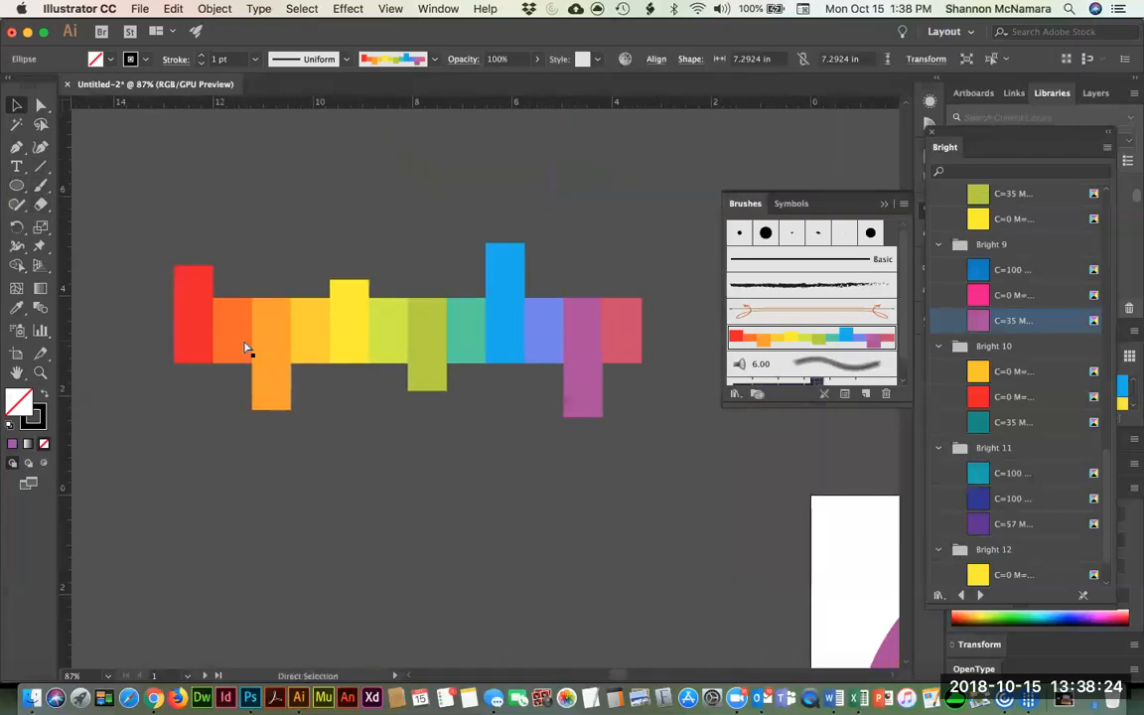
# Reapply the rainbow brush to the circle and shift the wheel slightly right inside the first artboard.
pyautogui.moveTo(842, 600); pyautogui.dragTo(298, 396)
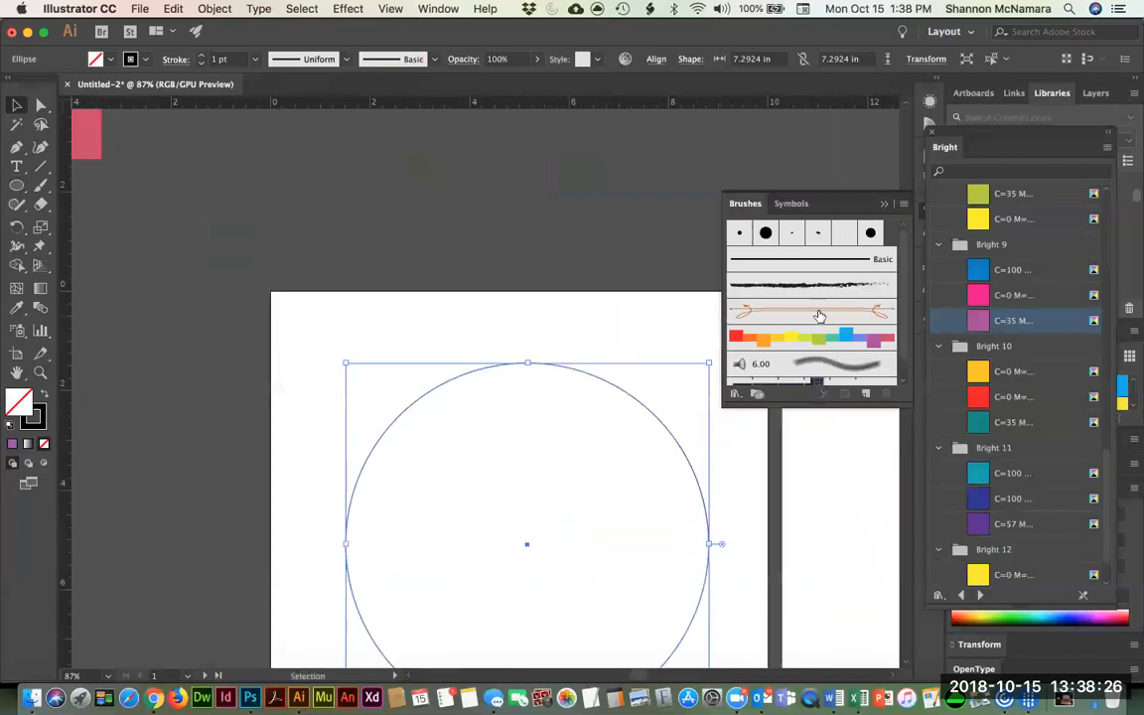
pyautogui.click(811, 338)
pyautogui.click(384, 250)
pyautogui.scroll(-2, 377, 385)
pyautogui.moveTo(378, 385)
pyautogui.mouseDown()
pyautogui.moveTo(284, 335)
pyautogui.moveTo(338, 358)
pyautogui.moveTo(323, 348)
pyautogui.mouseUp()
pyautogui.click(545, 359)
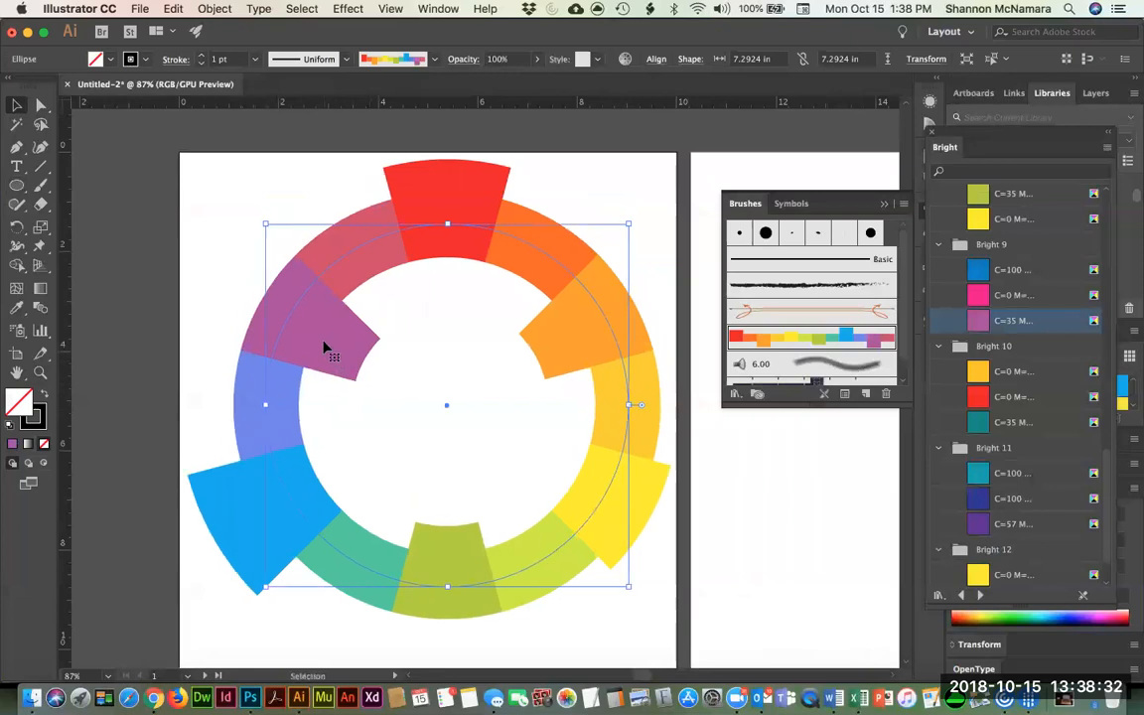
pyautogui.click(239, 189)
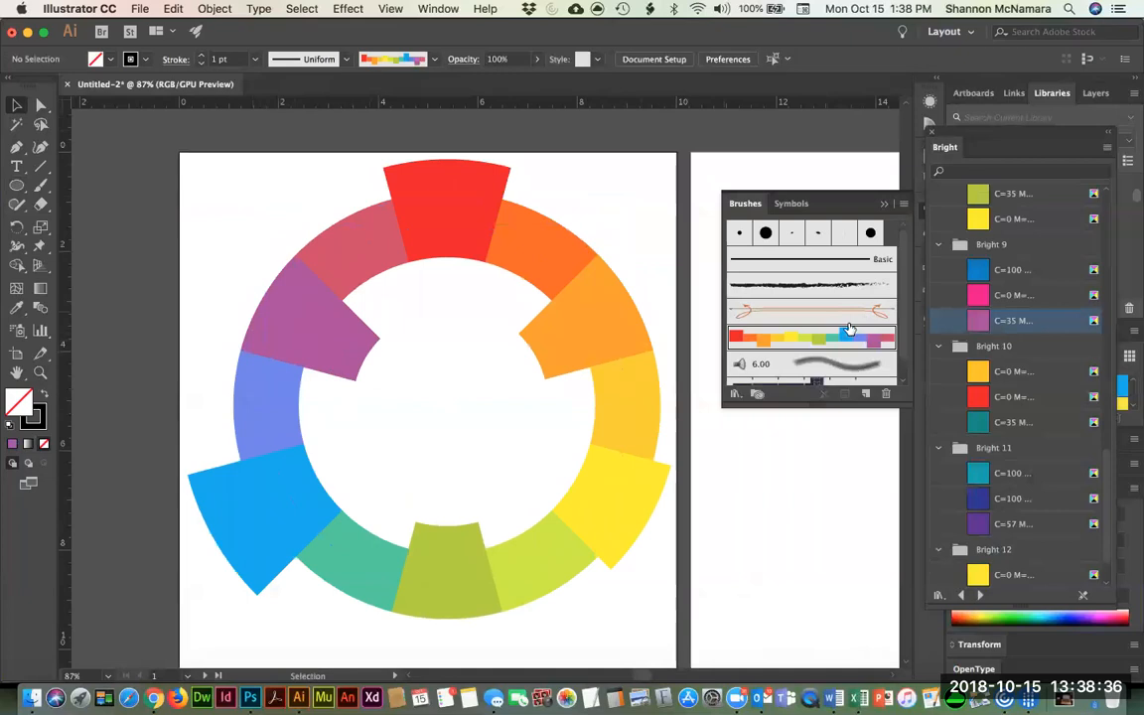
# Duplicate the colour wheel onto the second artboard and shift the copy slightly right inside its edges.
pyautogui.moveTo(600, 546); pyautogui.dragTo(483, 543)
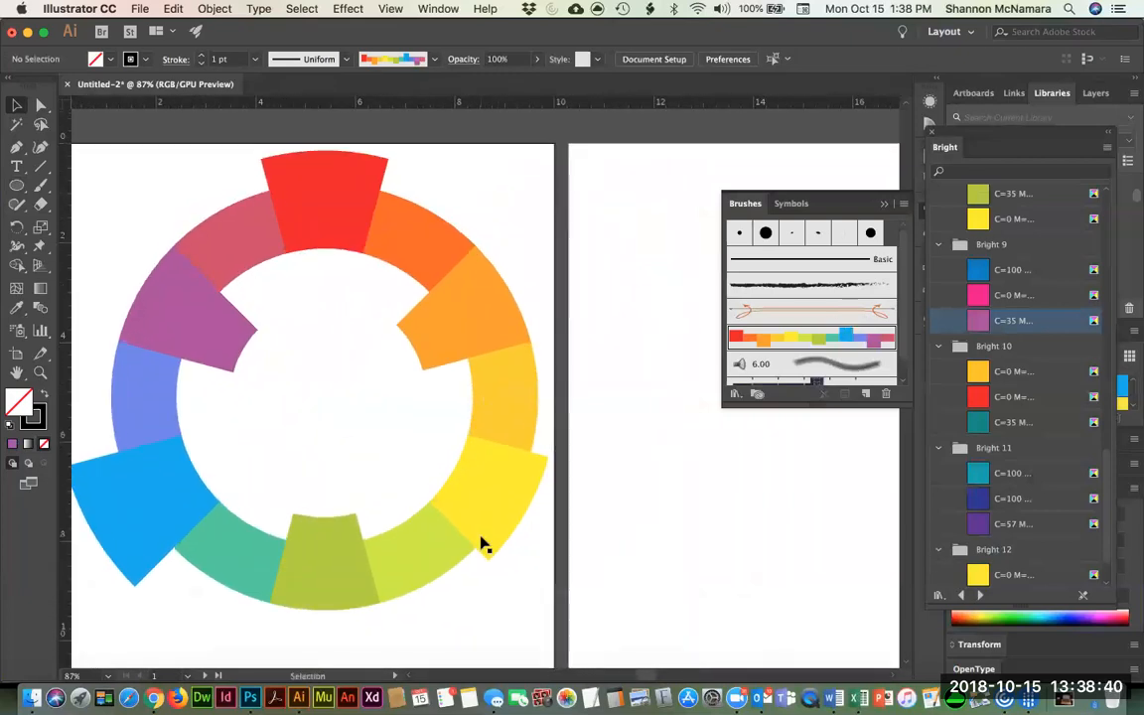
pyautogui.press('super+minus')
pyautogui.press('super+minus')
pyautogui.moveTo(367, 440); pyautogui.dragTo(246, 387)
pyautogui.click(264, 228)
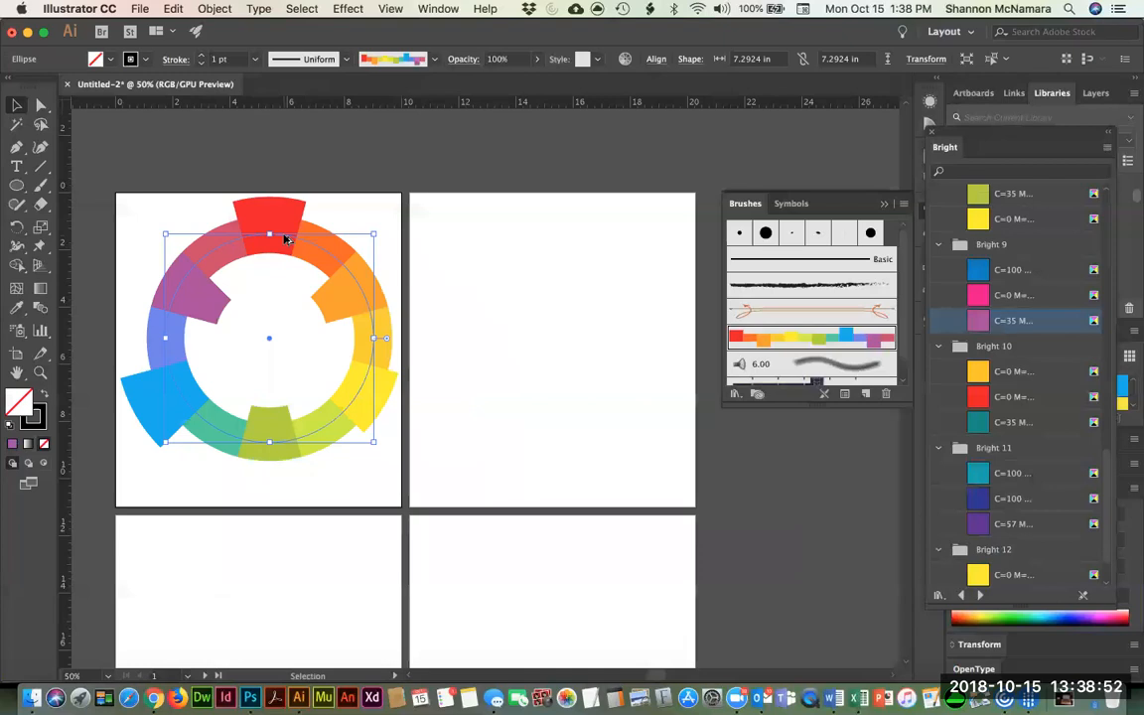
pyautogui.moveTo(284, 239); pyautogui.dragTo(569, 258)
pyautogui.click(527, 298)
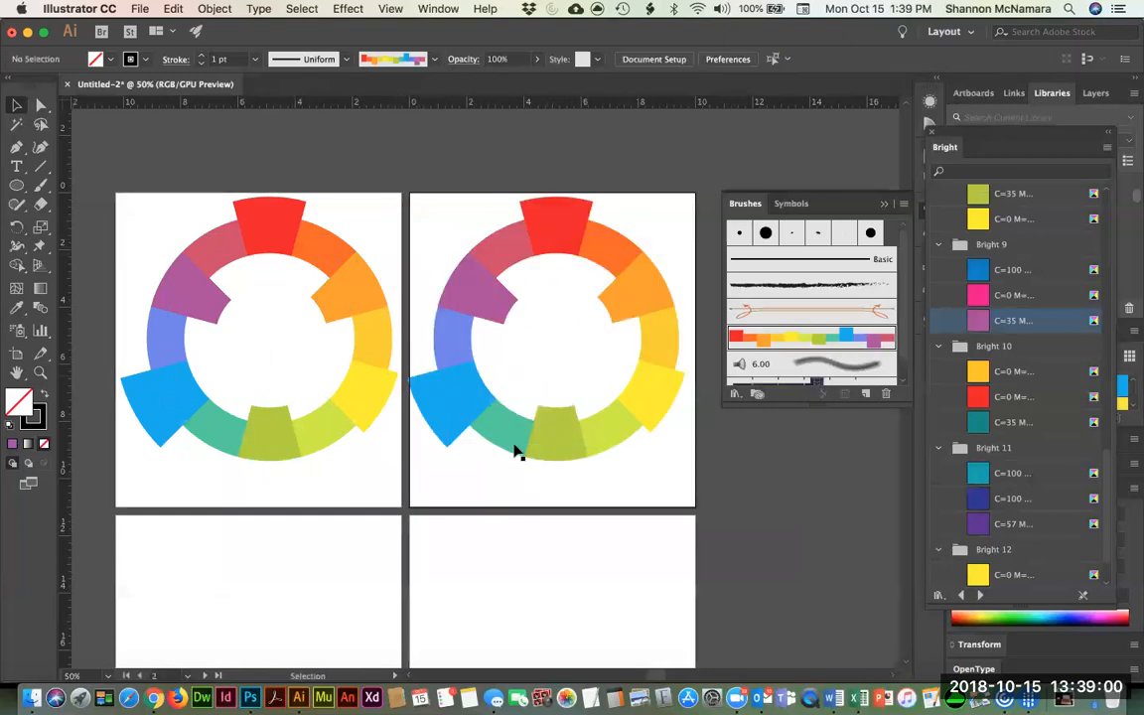
pyautogui.click(455, 376)
pyautogui.moveTo(469, 390); pyautogui.dragTo(475, 388)
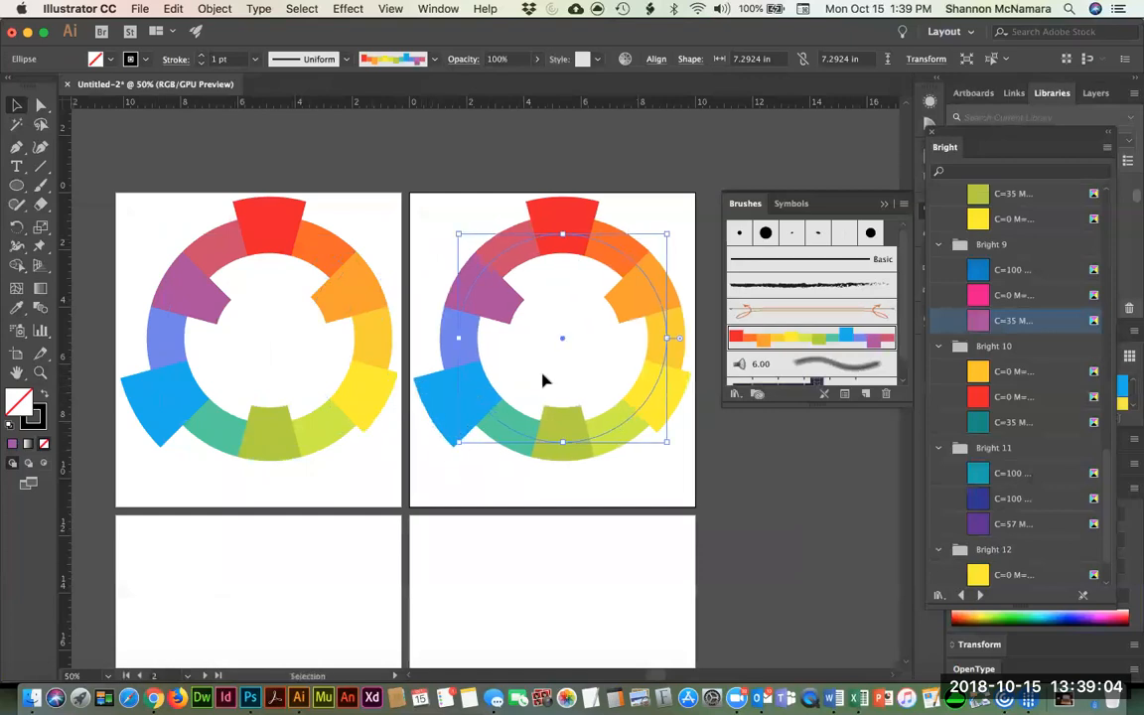
# Duplicate both upper colour wheels onto the two lower artboards and nudge the copies into place.
pyautogui.keyDown('shift'); pyautogui.click(277, 441); pyautogui.keyUp('shift')
pyautogui.scroll(-5, 456, 431)
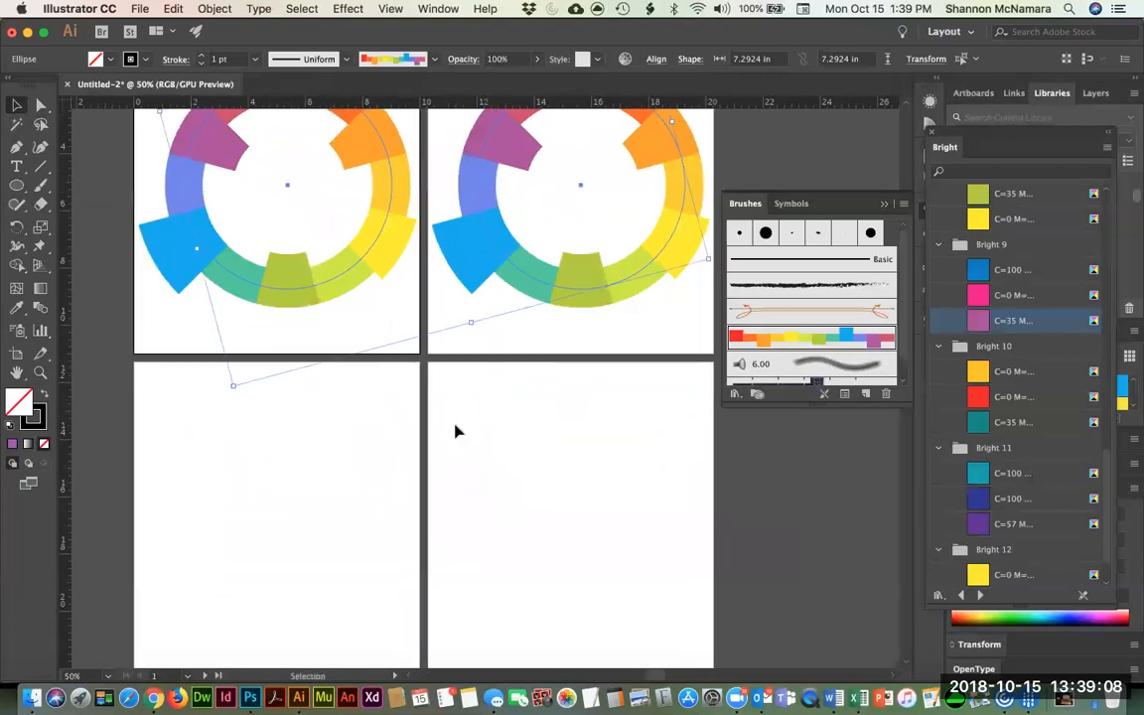
pyautogui.moveTo(373, 250); pyautogui.dragTo(354, 439)
pyautogui.press('Down')
pyautogui.press('Down')
pyautogui.press('Down')
pyautogui.press('Down')
pyautogui.press('Down')
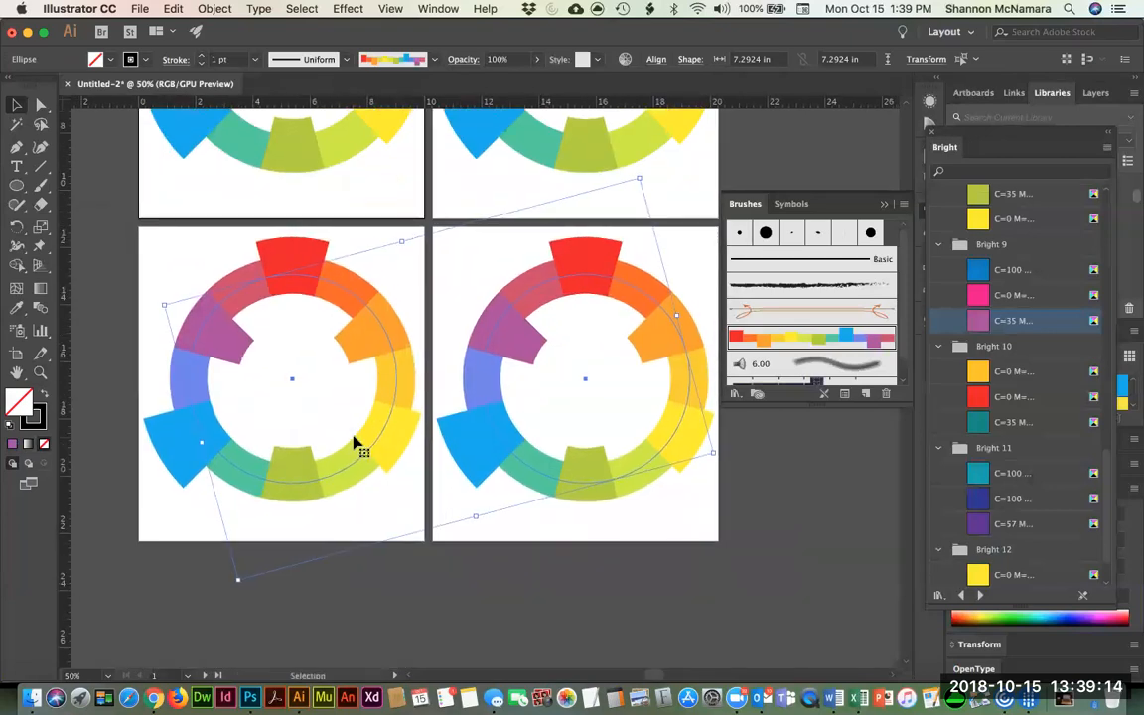
# Nudge the two upper colour wheels slightly down on their artboards and deselect them.
pyautogui.moveTo(378, 428); pyautogui.dragTo(346, 601)
pyautogui.moveTo(481, 291); pyautogui.dragTo(496, 416)
pyautogui.moveTo(260, 151); pyautogui.dragTo(615, 329)
pyautogui.press('Down')
pyautogui.press('Down')
pyautogui.press('Down')
pyautogui.press('Down')
pyautogui.press('Down')
pyautogui.press('Down')
pyautogui.press('Down')
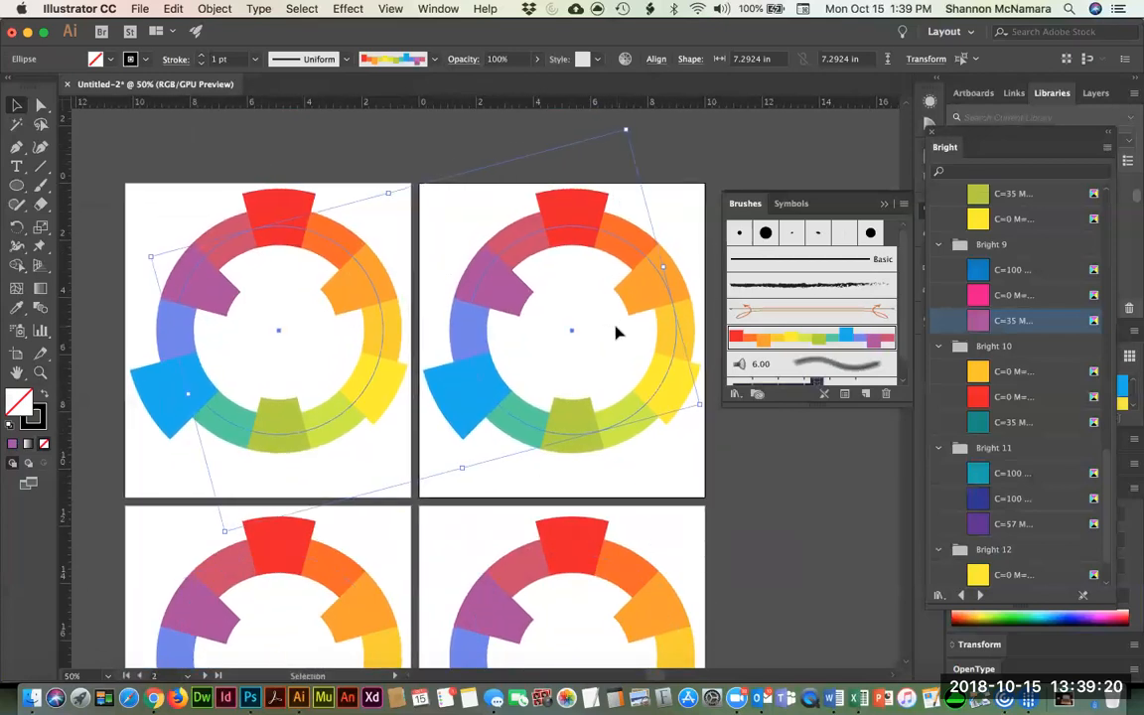
pyautogui.click(380, 175)
# Switch to the assignment page in Chrome and copy the word "Complementary" from the list of colour schemes.
pyautogui.press('super+Tab')
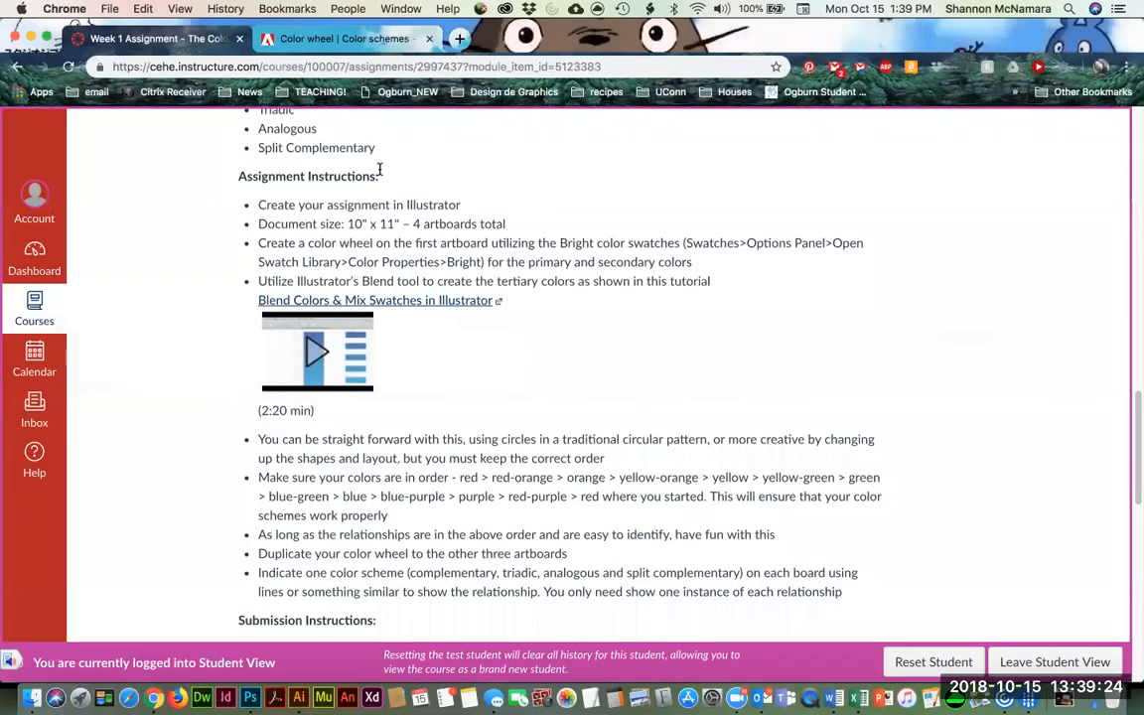
pyautogui.scroll(3, 360, 256)
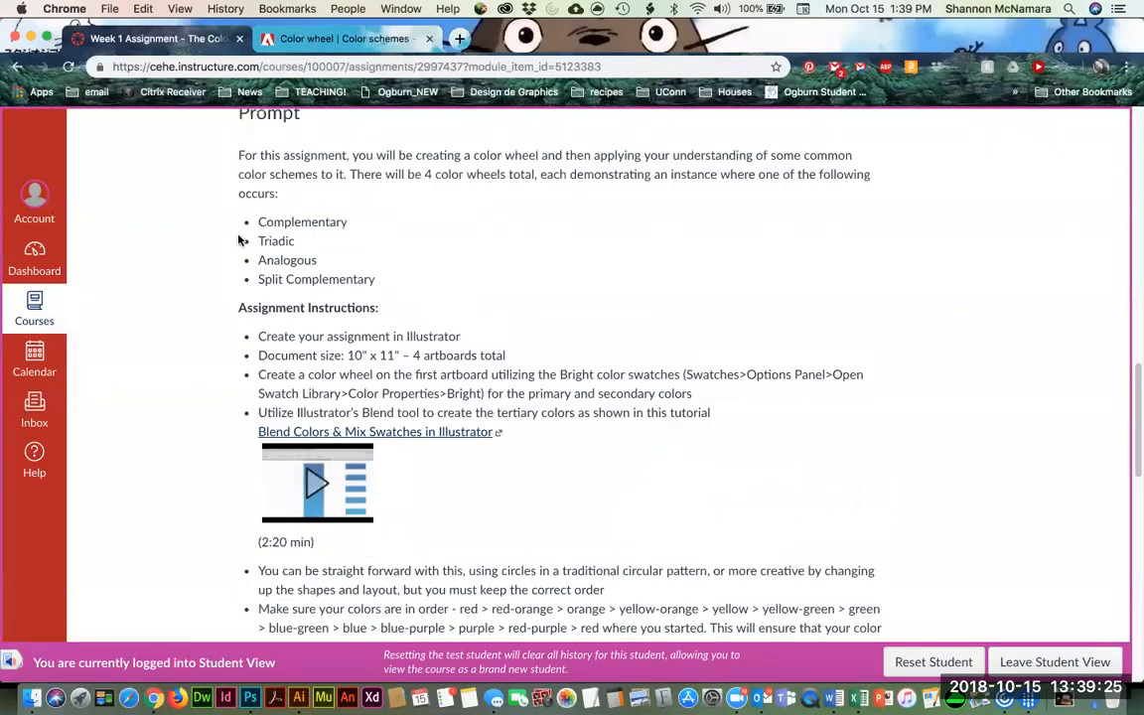
pyautogui.doubleClick(296, 225)
pyautogui.press('super+c')
# Switch to Illustrator and add a text frame below the first wheel containing the pasted word "Complementary", centred.
pyautogui.press('super+Tab')
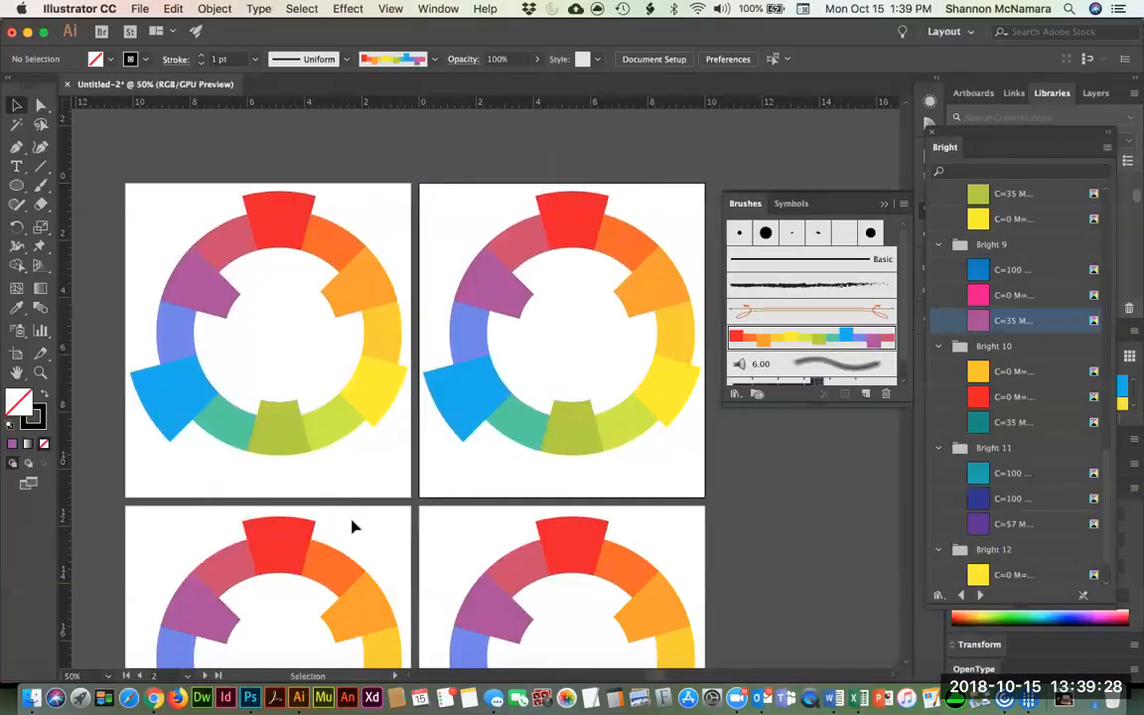
pyautogui.hscroll(-3, 368, 477)
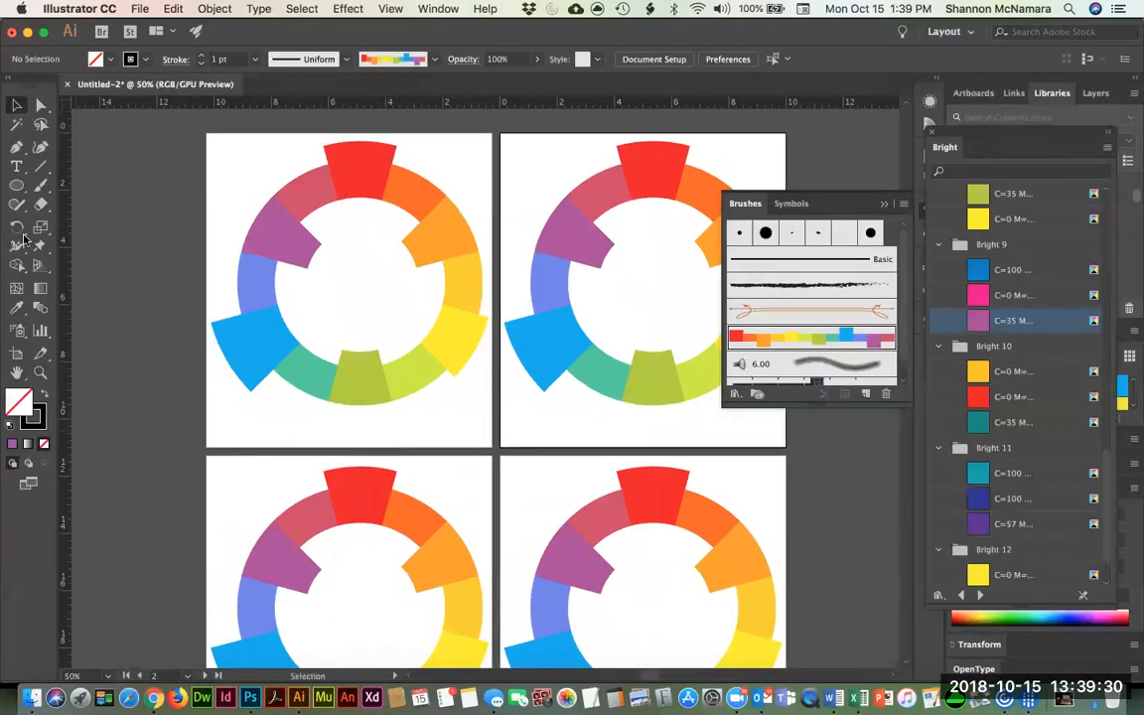
pyautogui.click(16, 165)
pyautogui.moveTo(209, 411); pyautogui.dragTo(277, 432)
pyautogui.moveTo(346, 443); pyautogui.dragTo(488, 446)
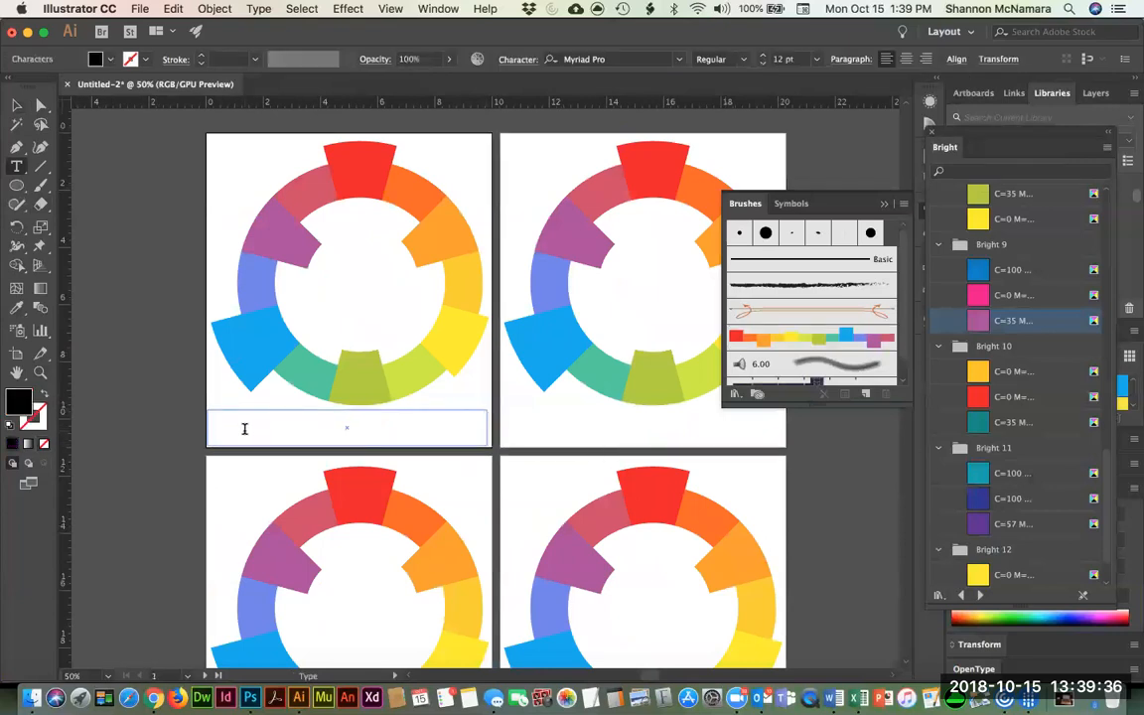
pyautogui.press('super+v')
pyautogui.press('super+a')
pyautogui.press('shift+super+c')
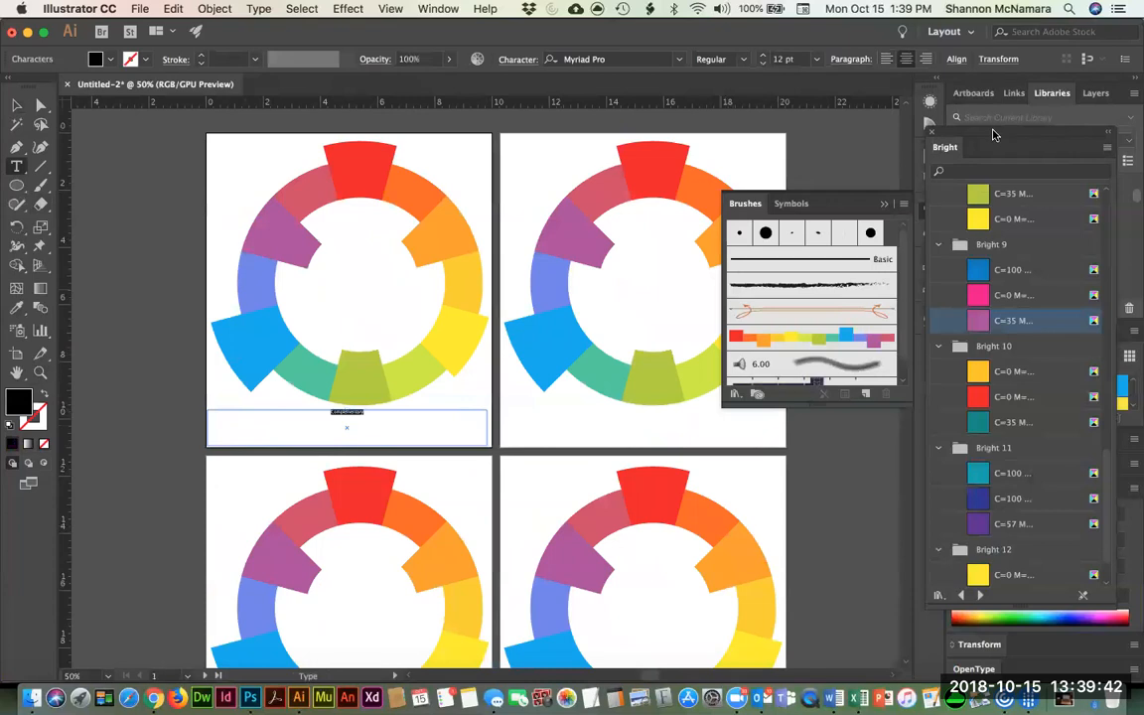
# Close the Bright swatch library and set the "Complementary" label's font to Bigfish Black.
pyautogui.click(930, 132)
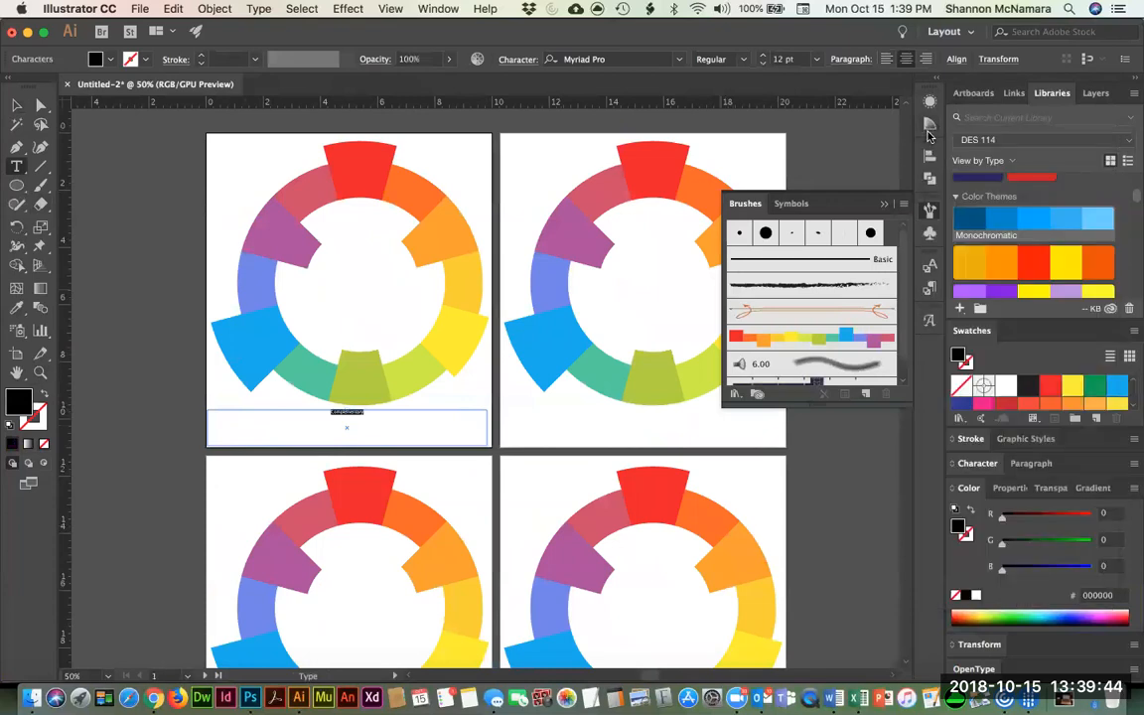
pyautogui.press('super+t')
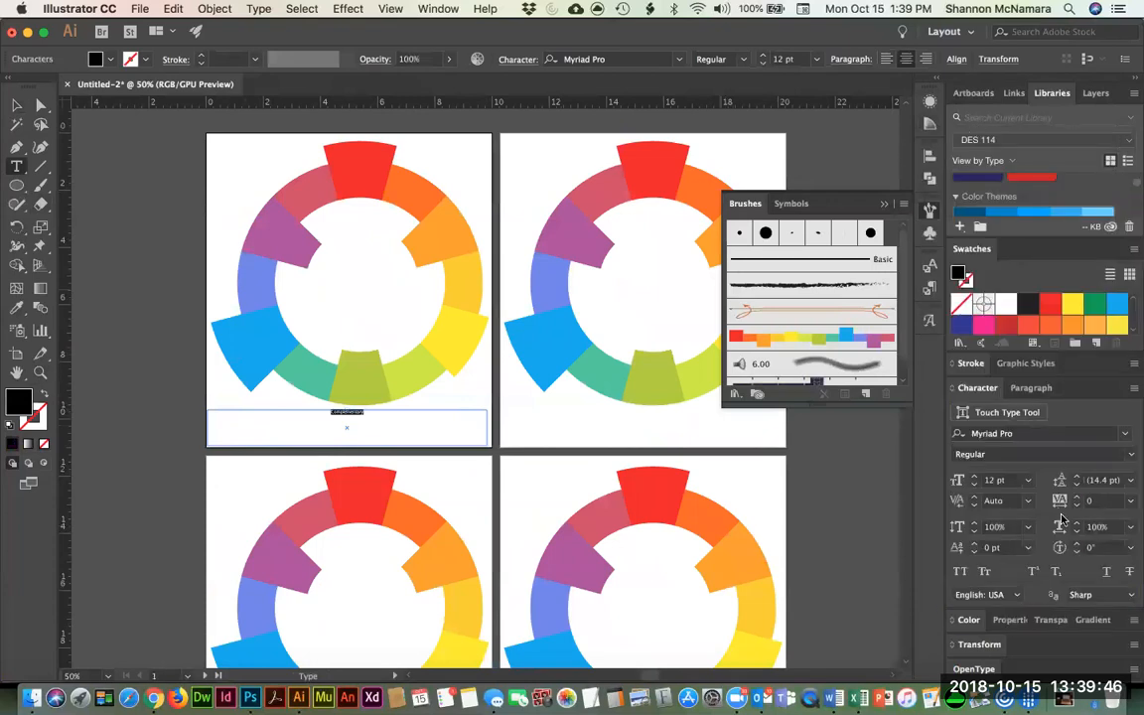
pyautogui.click(1126, 435)
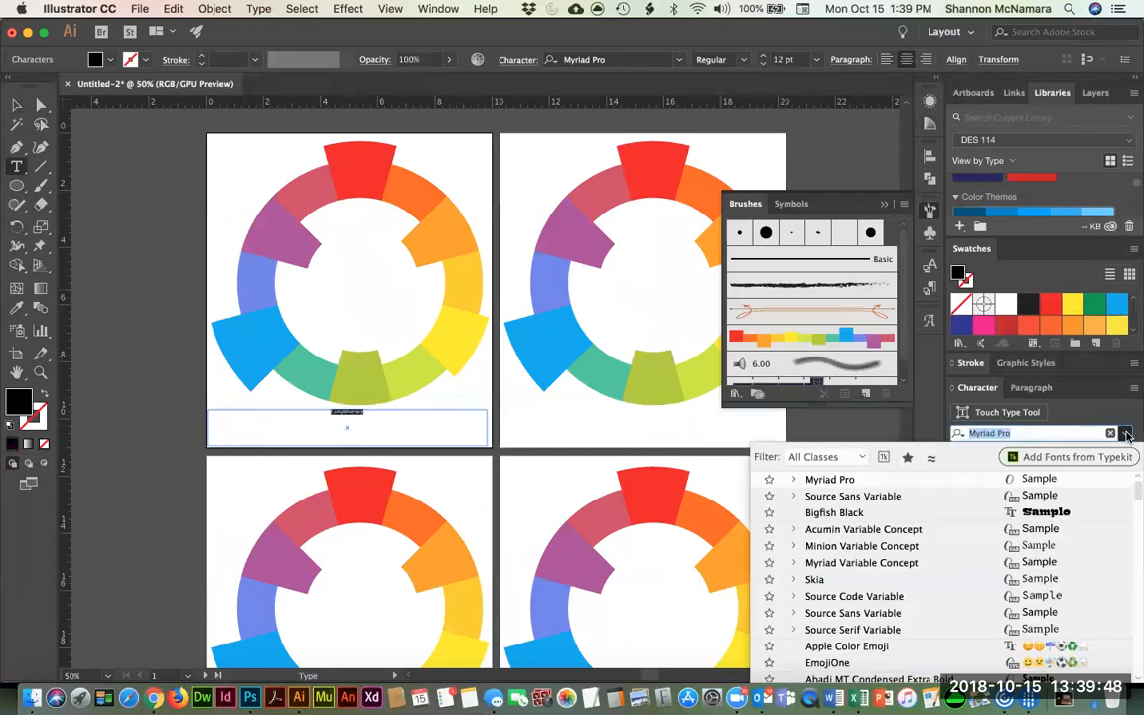
pyautogui.click(863, 512)
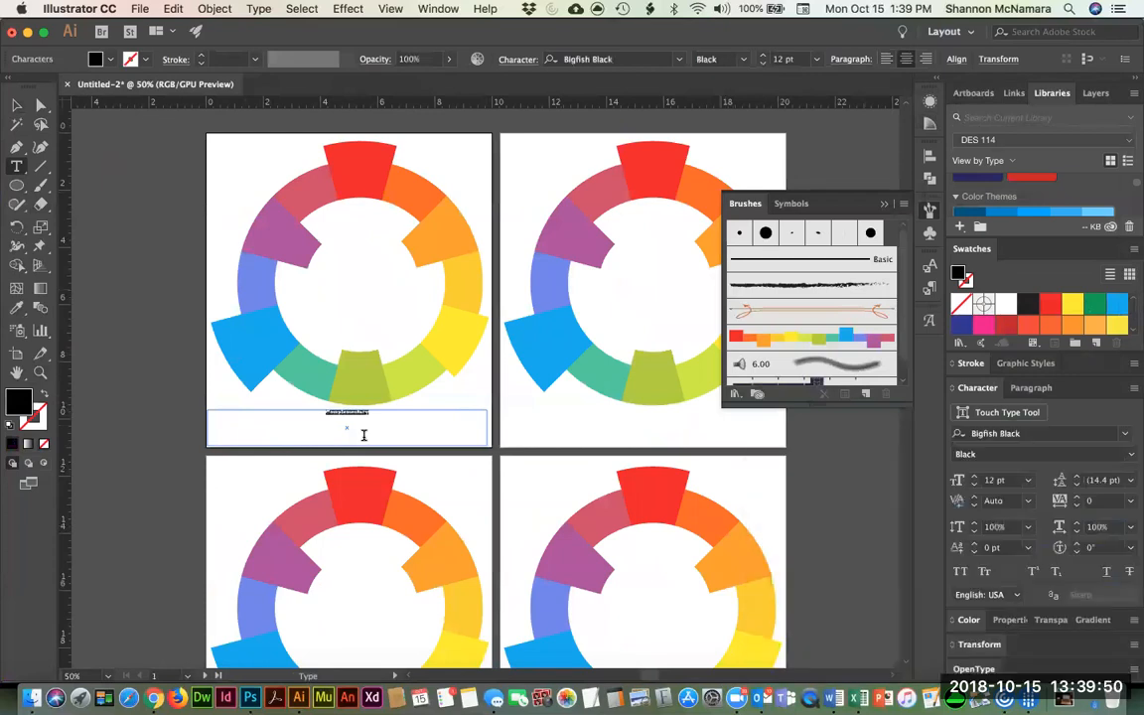
# Enlarge the "Complementary" label to 46 pt.
pyautogui.press('super+shift+period')
pyautogui.press('super+shift+period')
pyautogui.press('super+shift+period')
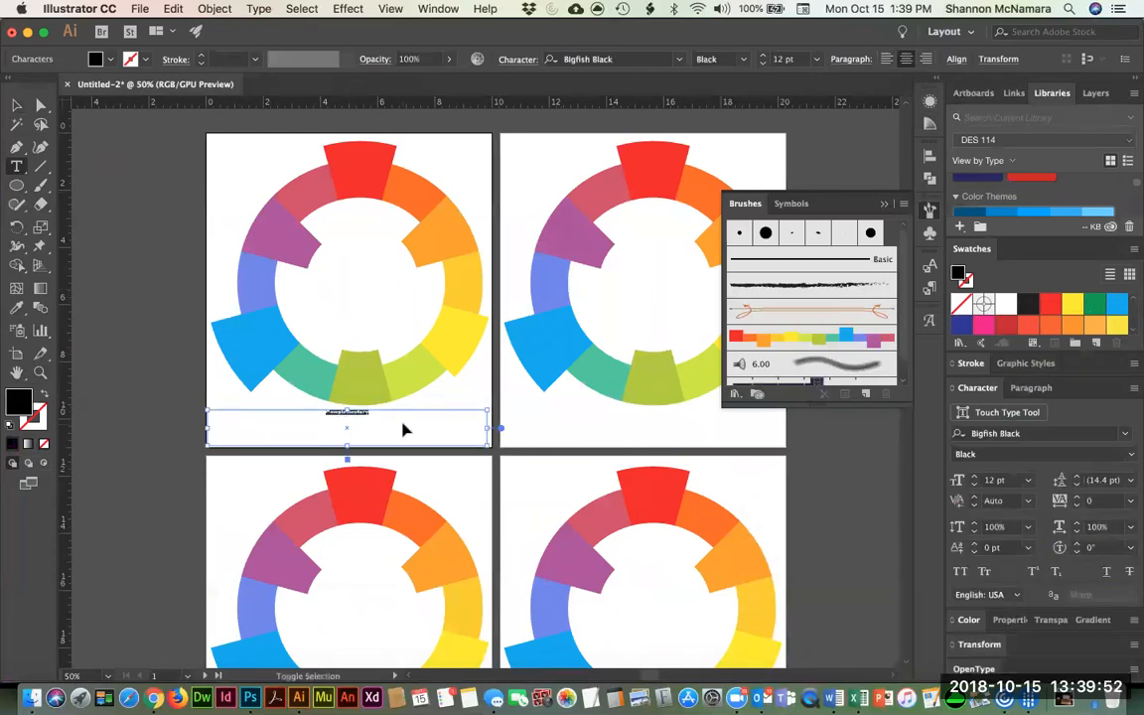
pyautogui.press('super+shift+period')
pyautogui.press('super+shift+period')
pyautogui.press('super+shift+period')
pyautogui.press('super+shift+period')
pyautogui.press('super+shift+period')
pyautogui.press('super+shift+period')
pyautogui.press('super+shift+period')
pyautogui.press('super+shift+period')
pyautogui.press('super+shift+period')
pyautogui.press('super+shift+period')
pyautogui.press('super+shift+period')
pyautogui.press('super+shift+period')
pyautogui.press('super+shift+period')
pyautogui.press('super+shift+period')
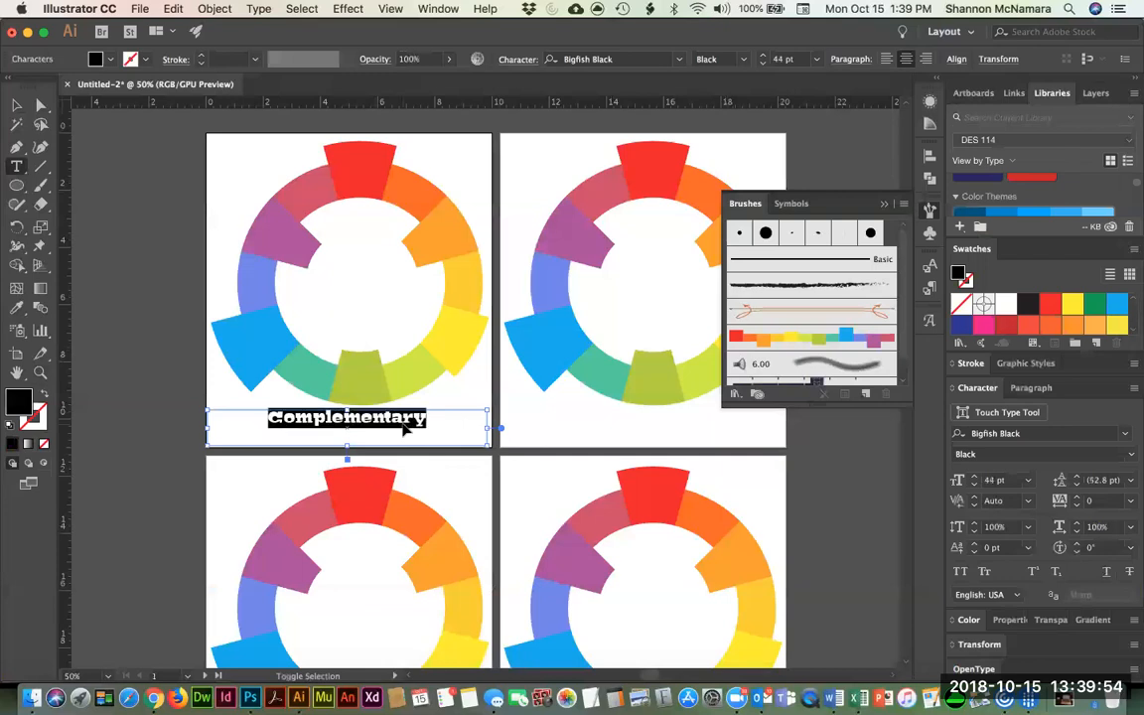
pyautogui.click(16, 103)
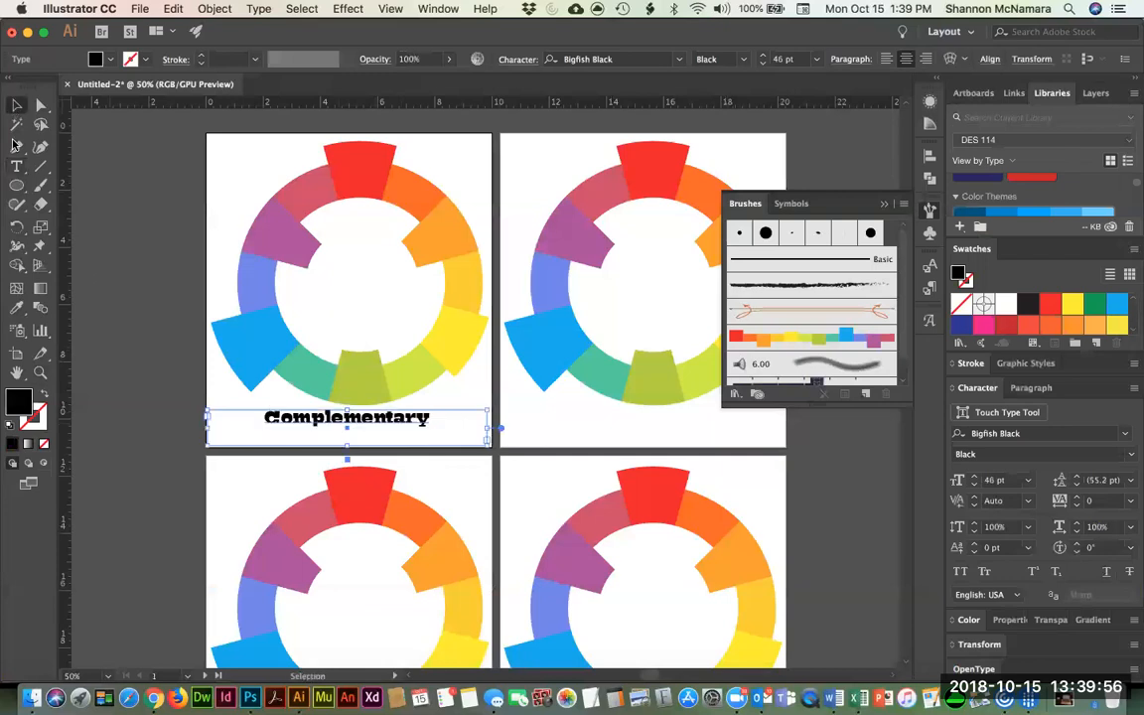
# Move the "Complementary" label down slightly and duplicate it below the wheels on the other three artboards.
pyautogui.moveTo(385, 425); pyautogui.dragTo(387, 430)
pyautogui.moveTo(454, 421); pyautogui.dragTo(558, 342)
pyautogui.moveTo(510, 447); pyautogui.dragTo(560, 322)
pyautogui.keyDown('shift'); pyautogui.click(335, 199); pyautogui.keyUp('shift')
pyautogui.moveTo(316, 197); pyautogui.dragTo(315, 514)
pyautogui.press('super+shift+a')
# Copy "Triadic" from the assignment page in Chrome and paste it over the second artboard's label in Illustrator.
pyautogui.press('super+Tab')
pyautogui.doubleClick(278, 240)
pyautogui.press('super+c')
pyautogui.press('super+Tab')
pyautogui.doubleClick(590, 199)
pyautogui.press('super+v')
# Copy "Analogous" from the assignment page in Chrome and paste it over the third artboard's label in Illustrator.
pyautogui.press('super+Tab')
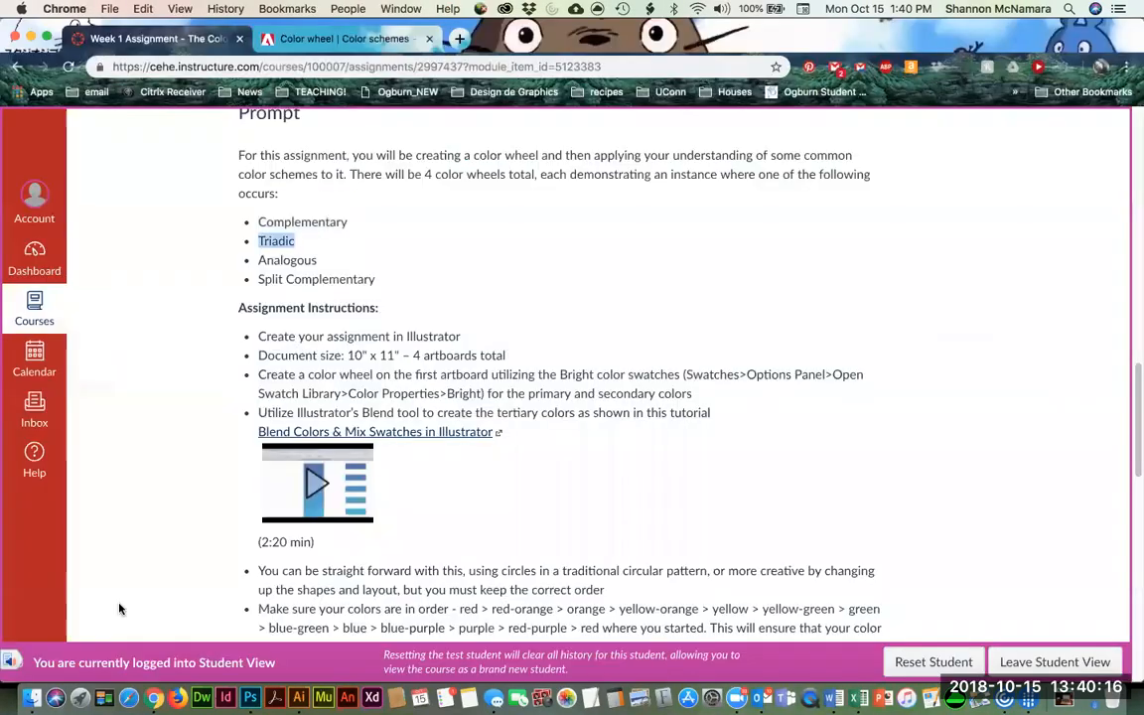
pyautogui.doubleClick(287, 260)
pyautogui.press('super+c')
pyautogui.press('super+Tab')
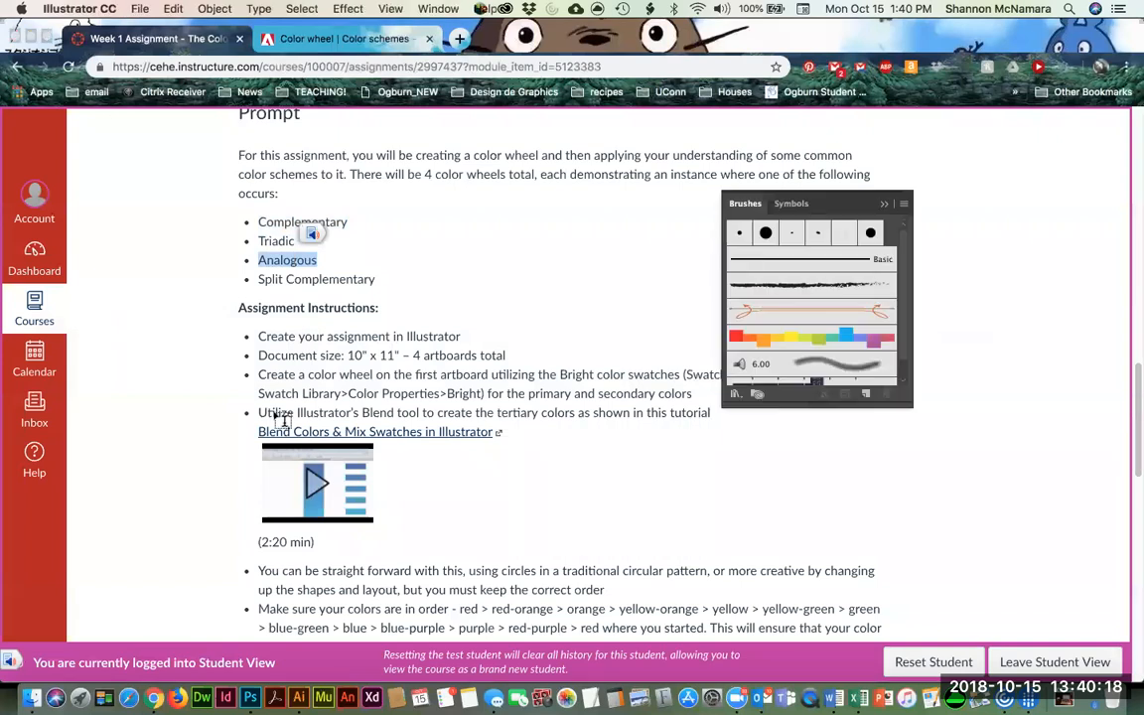
pyautogui.doubleClick(283, 523)
pyautogui.press('super+v')
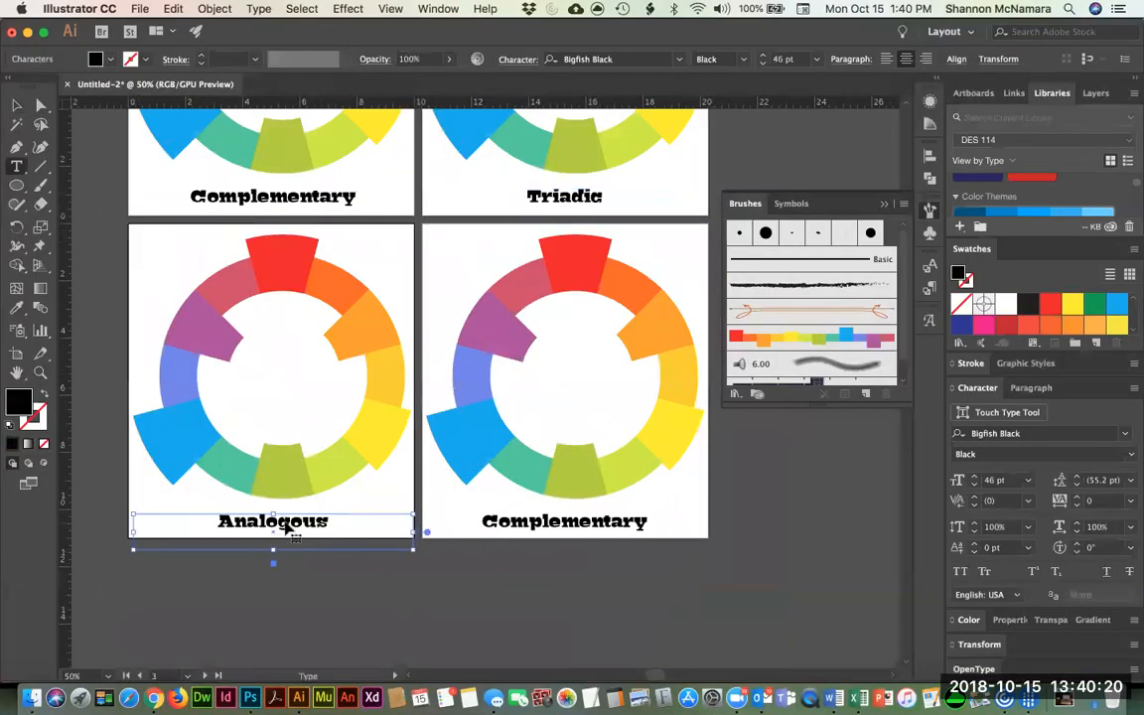
# Copy "Split Complementary" from the assignment page in Chrome and paste it over the fourth artboard's label in Illustrator.
pyautogui.press('super+Tab')
pyautogui.moveTo(257, 279); pyautogui.dragTo(377, 279)
pyautogui.press('super+c')
pyautogui.press('super+Tab')
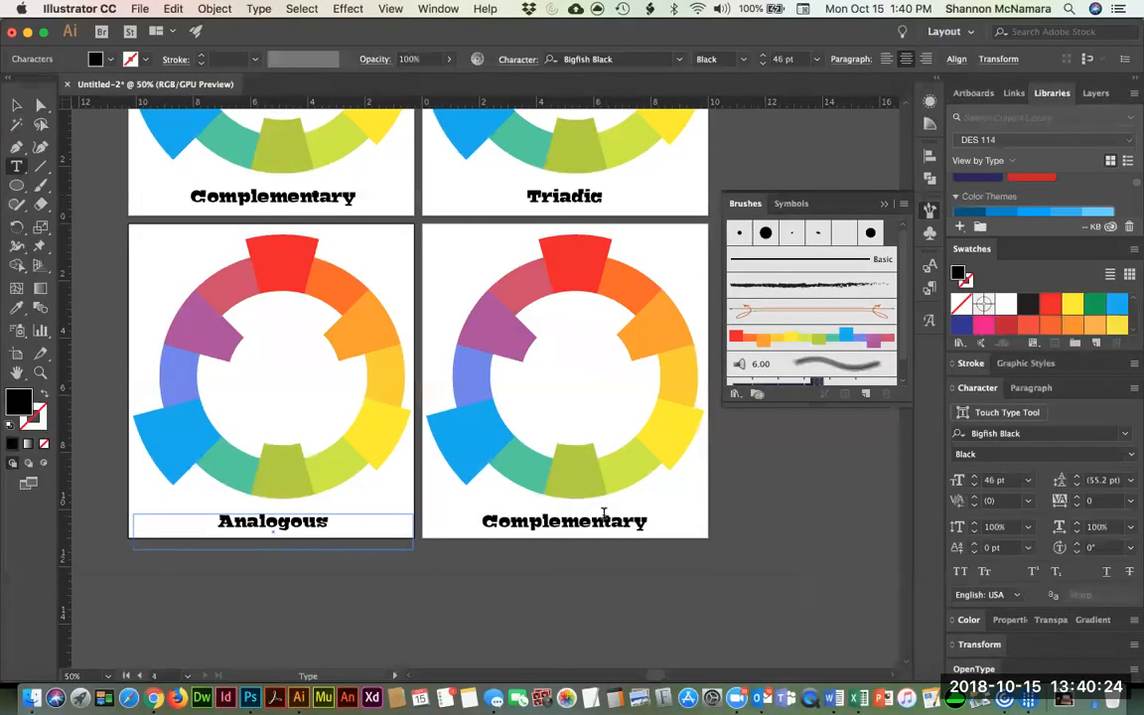
pyautogui.doubleClick(595, 521)
pyautogui.press('super+v')
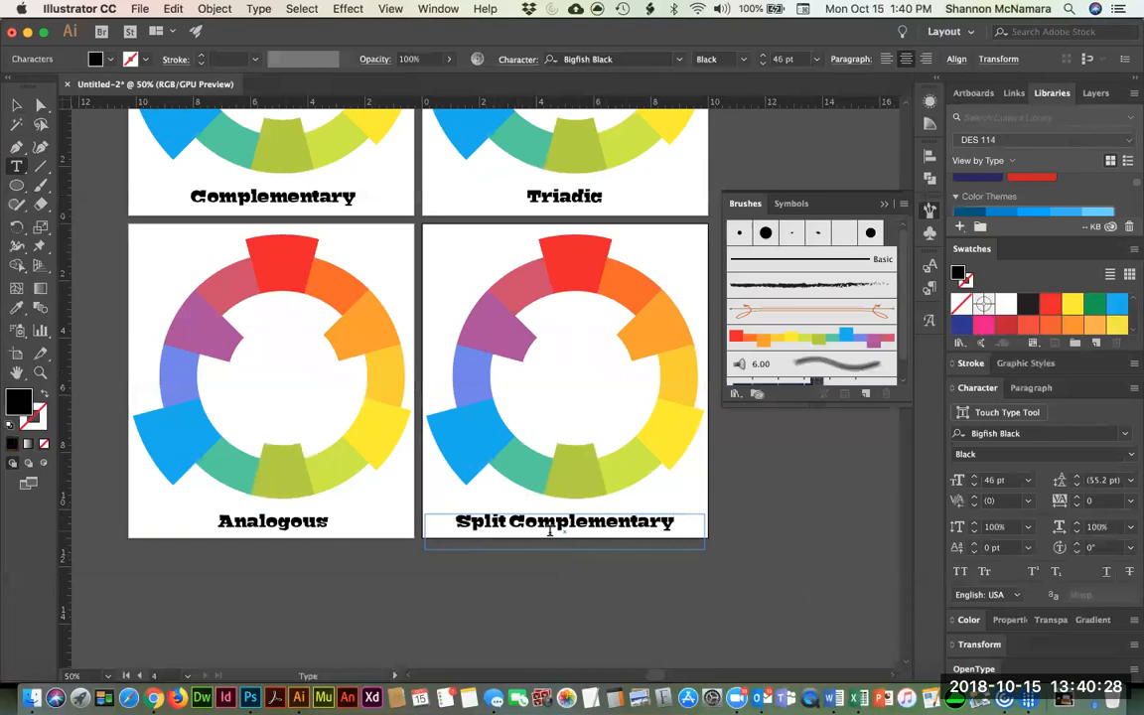
pyautogui.press('Escape')
pyautogui.click(786, 497)
# Draw a small black star on the Complementary wheel's red segment and duplicate it straight down onto the opposite green segment.
pyautogui.press('space')
pyautogui.moveTo(596, 382); pyautogui.dragTo(614, 473)
pyautogui.moveTo(567, 344); pyautogui.dragTo(550, 387)
pyautogui.press('space')
pyautogui.moveTo(378, 325); pyautogui.dragTo(421, 376)
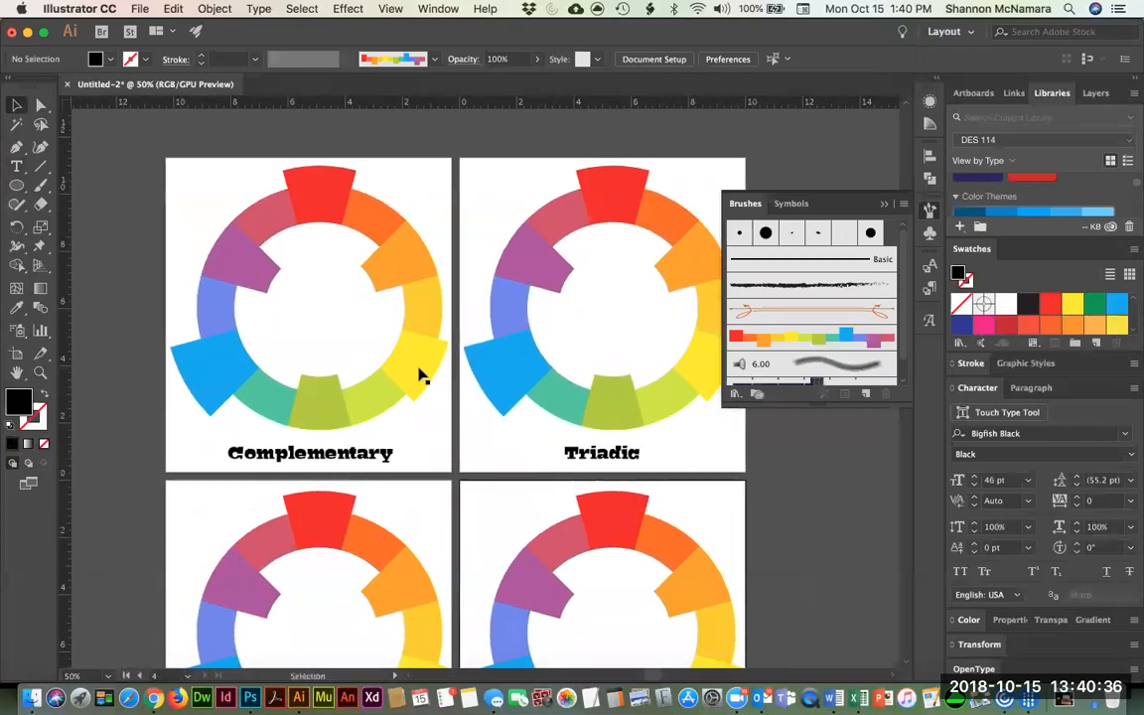
pyautogui.press('z')
pyautogui.moveTo(224, 211); pyautogui.dragTo(543, 491)
pyautogui.press('space')
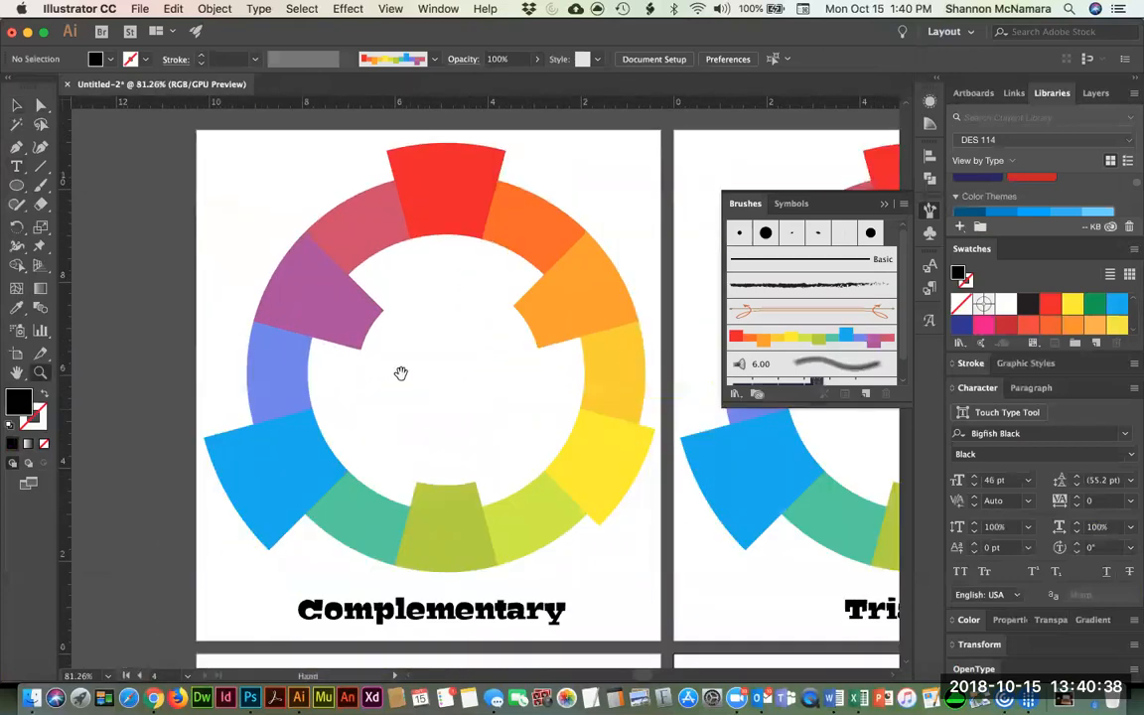
pyautogui.moveTo(397, 367); pyautogui.dragTo(375, 379)
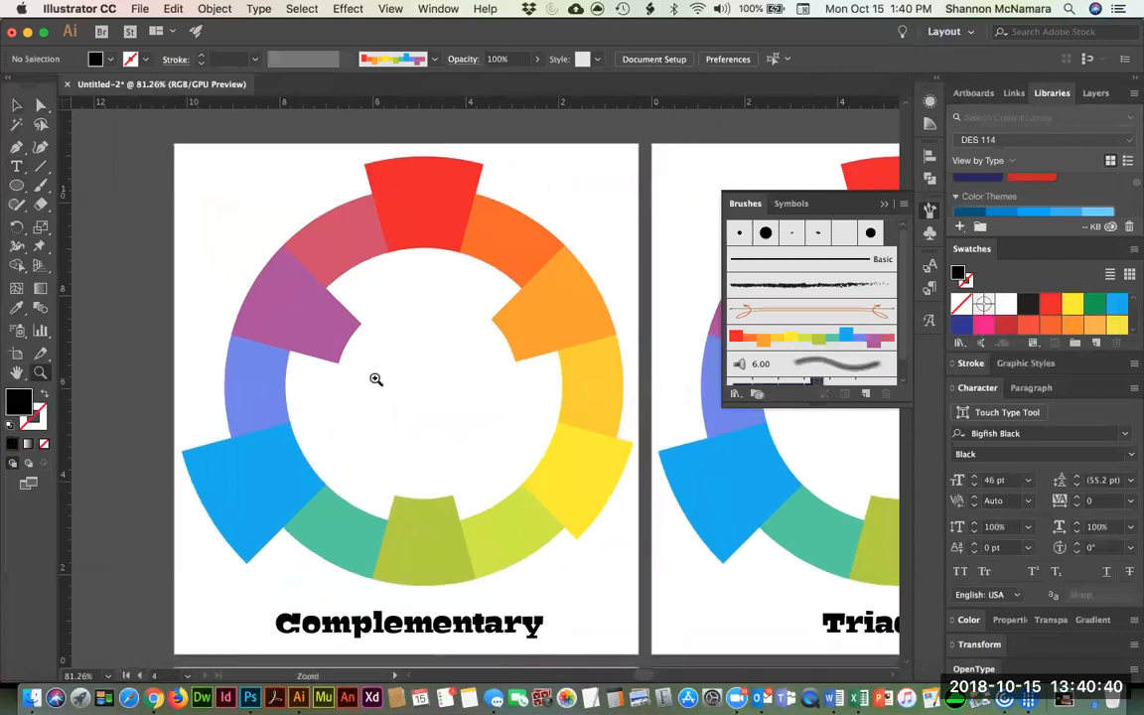
pyautogui.moveTo(16, 185); pyautogui.dragTo(99, 264)
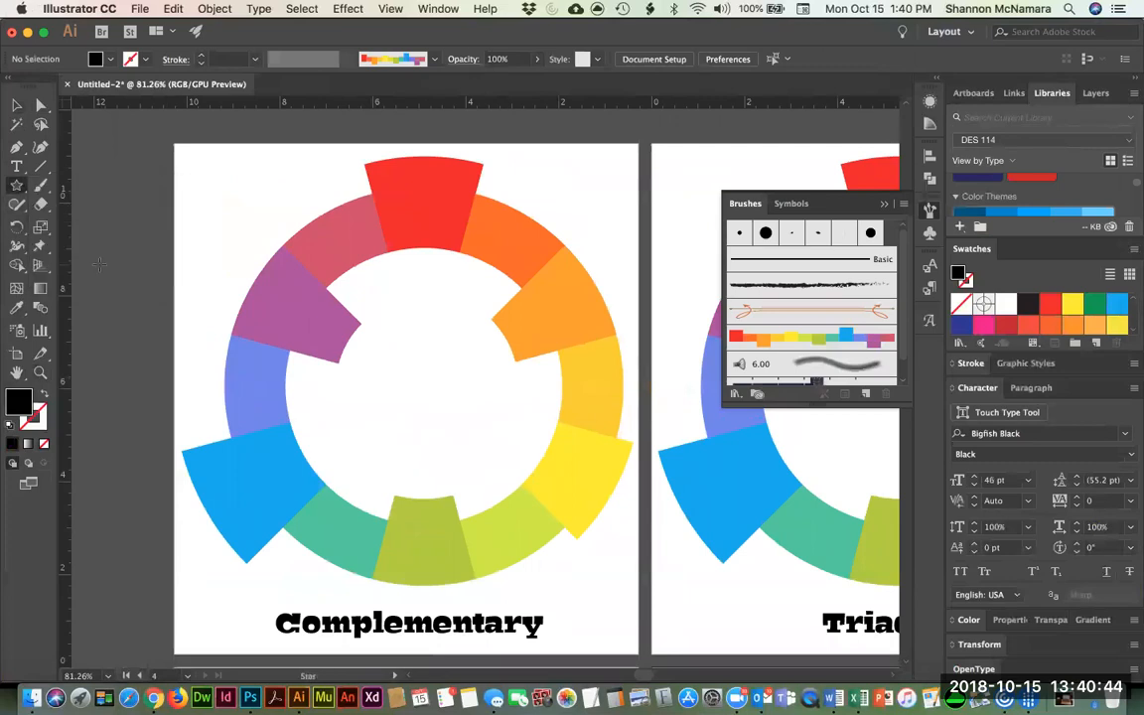
pyautogui.moveTo(414, 200); pyautogui.dragTo(421, 208)
pyautogui.press('v')
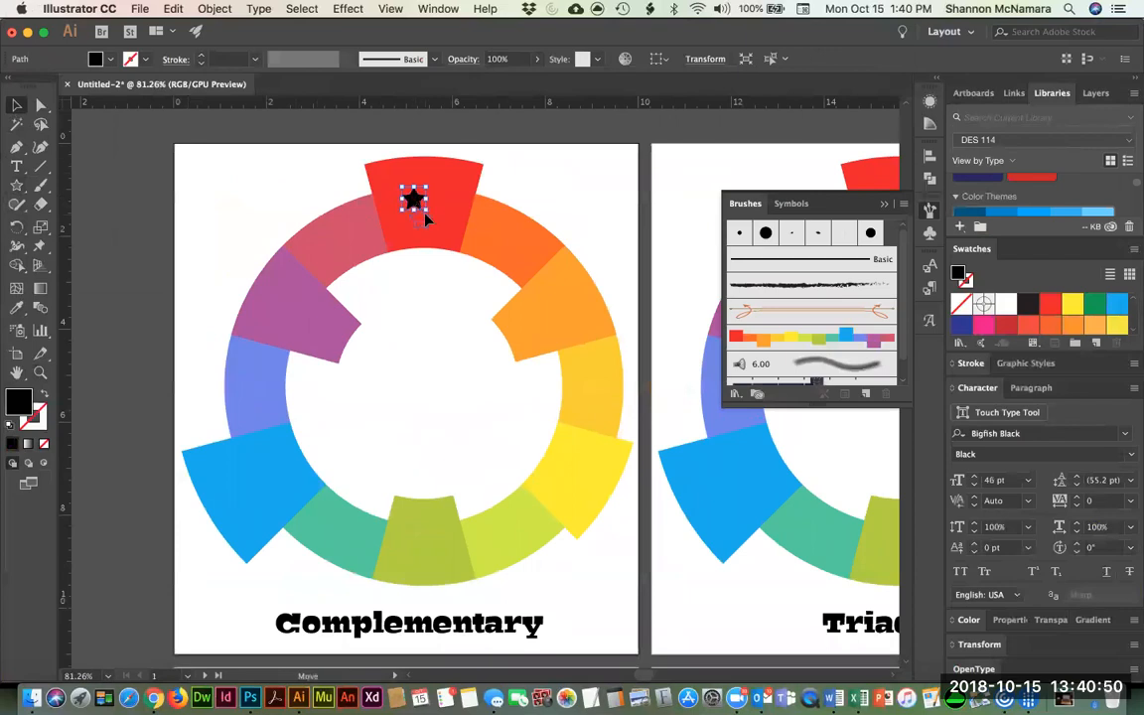
pyautogui.moveTo(425, 212); pyautogui.dragTo(449, 548)
pyautogui.click(434, 363)
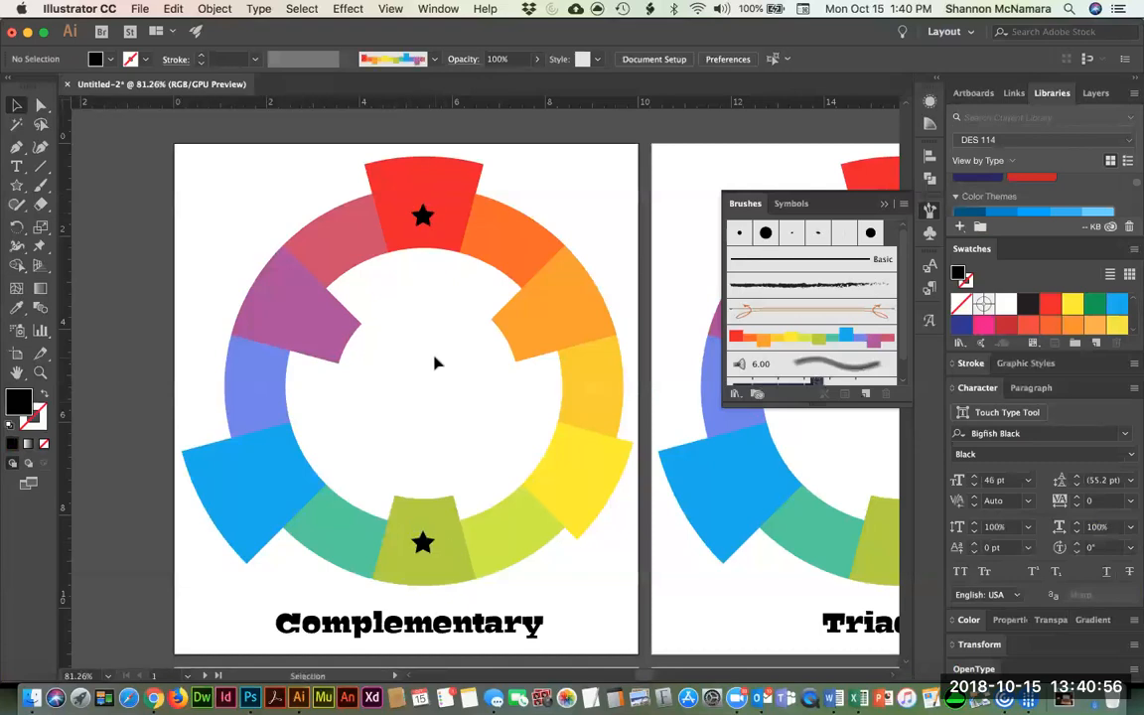
# Draw a vertical line between the centres of the two stars and give it a 4 pt black stroke.
pyautogui.press('p')
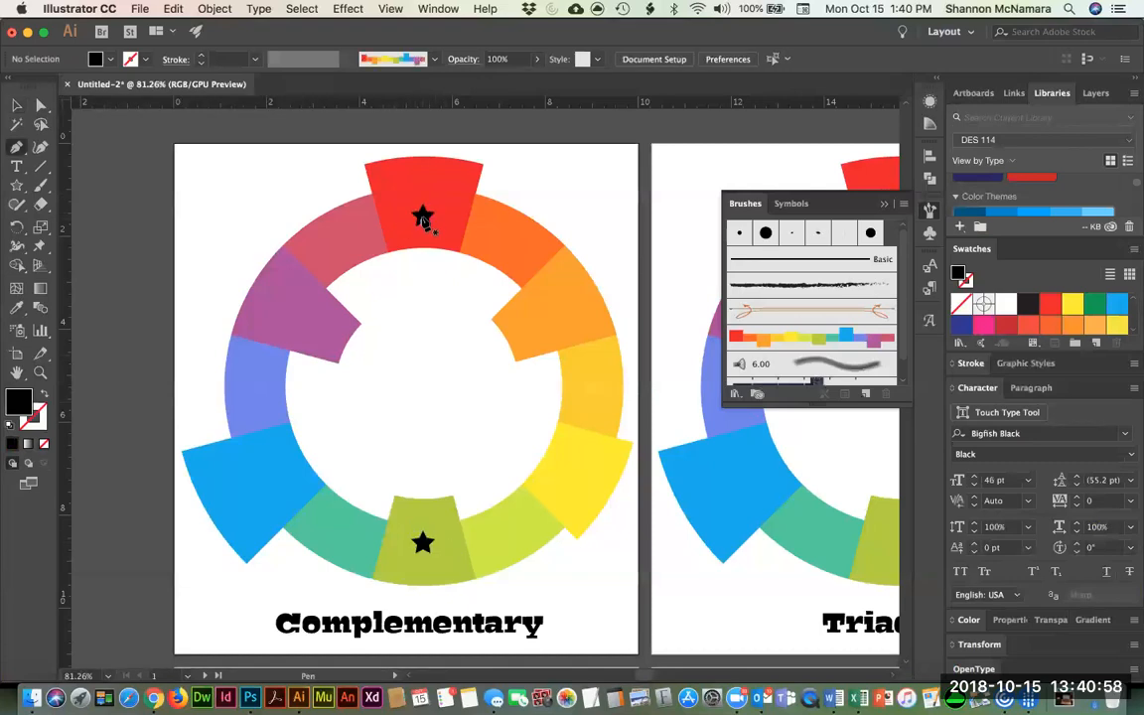
pyautogui.press('\\')
pyautogui.moveTo(423, 216); pyautogui.dragTo(463, 541)
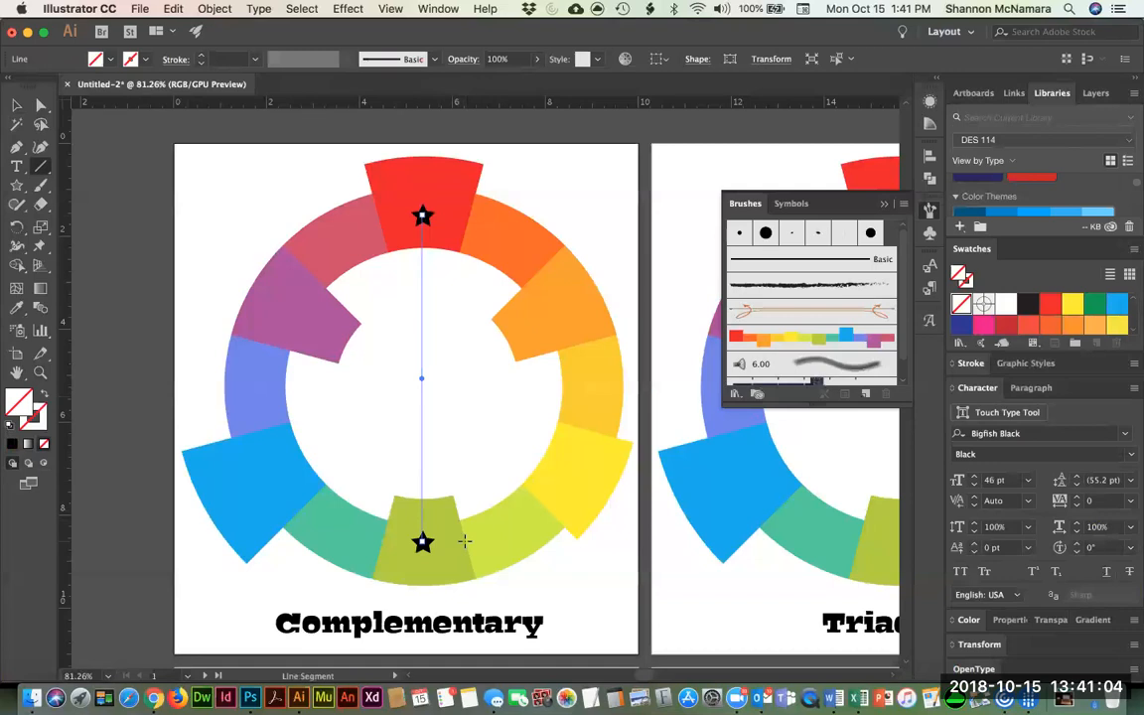
pyautogui.click(13, 444)
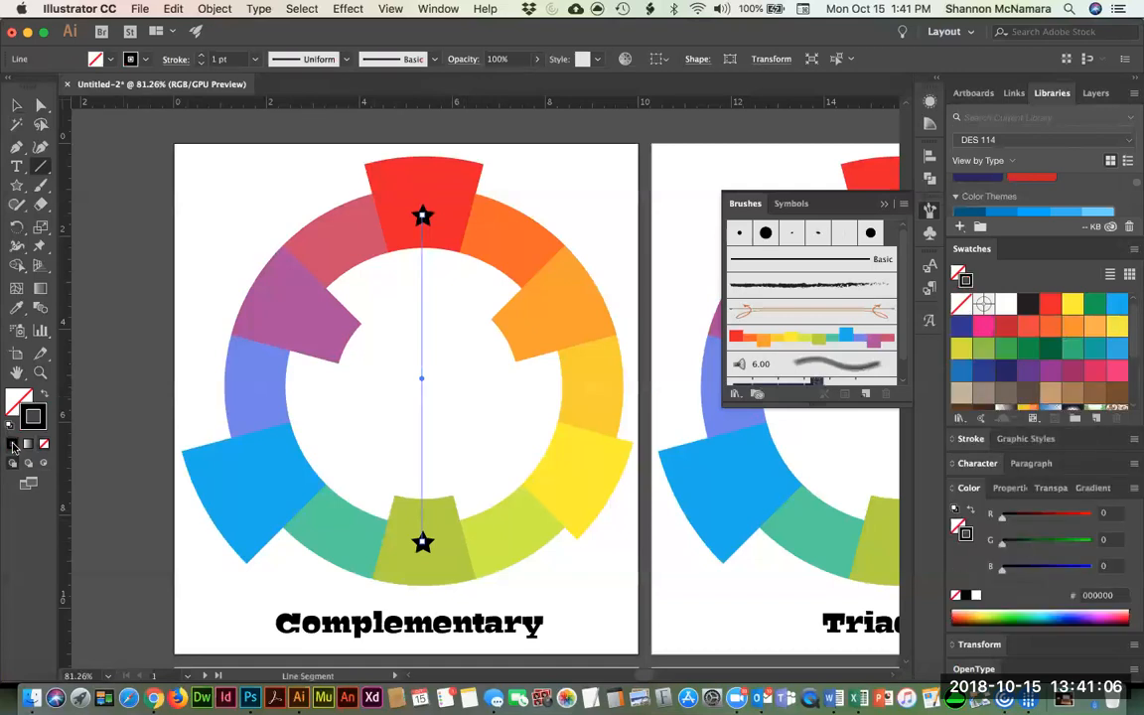
pyautogui.click(201, 55)
pyautogui.click(202, 56)
pyautogui.click(202, 55)
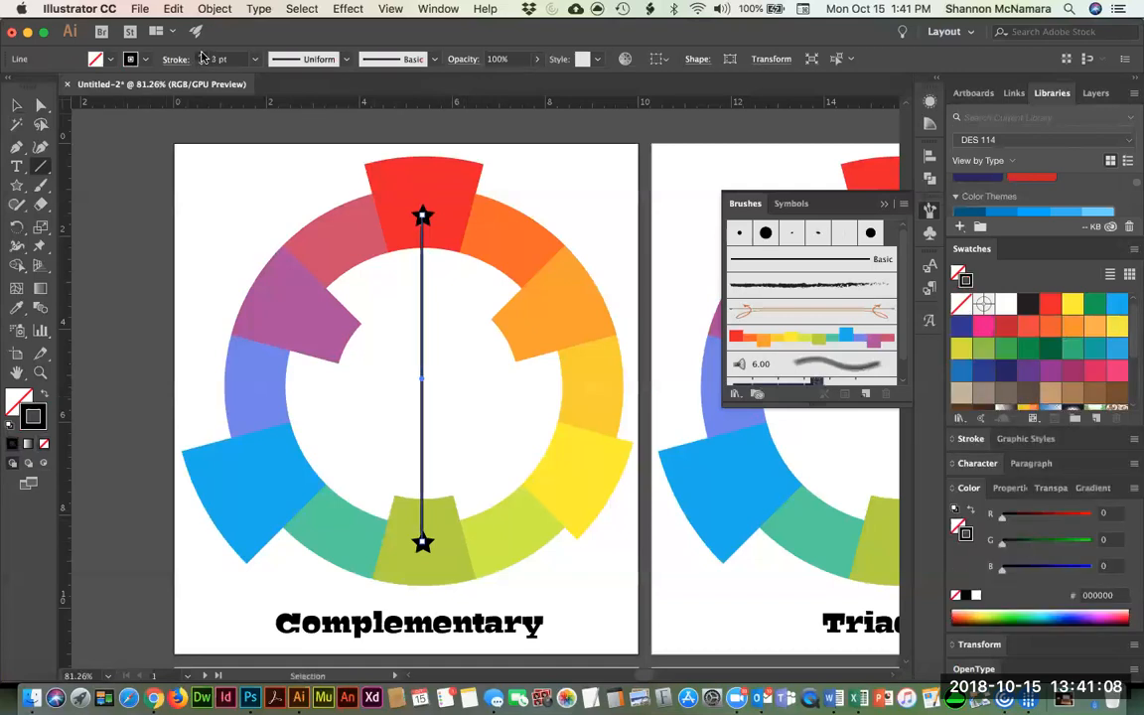
pyautogui.click(16, 103)
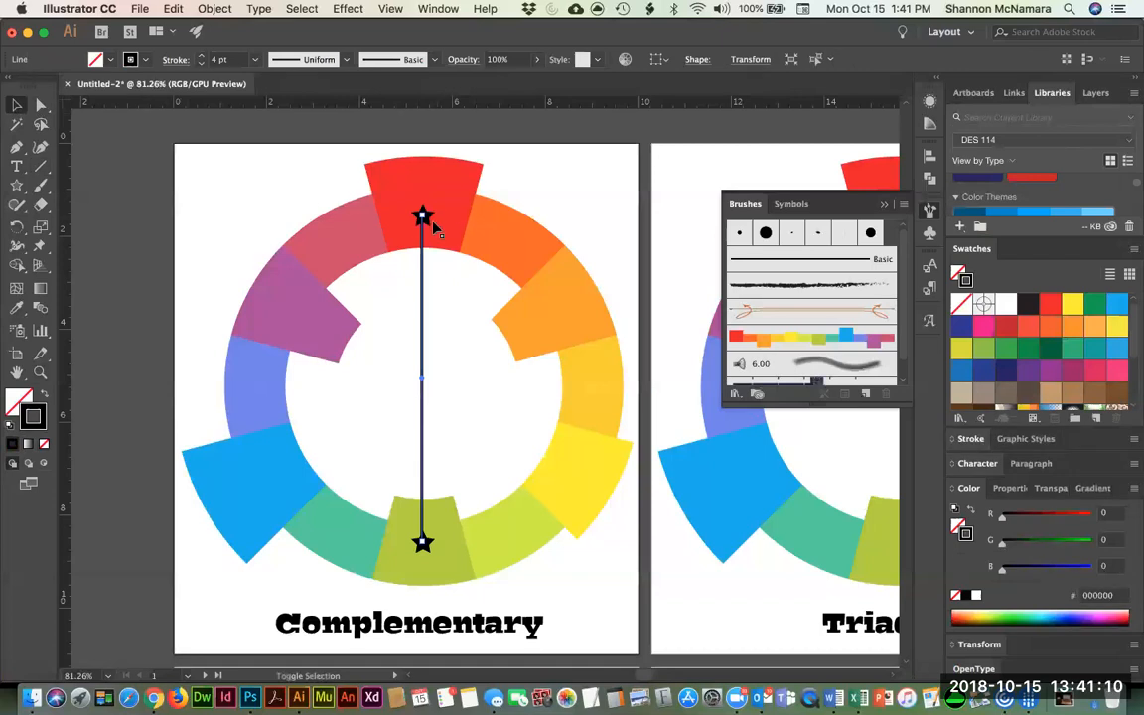
pyautogui.click(476, 374)
# Align the two stars and the connecting line on the Complementary wheel to their horizontal centres.
pyautogui.press('z')
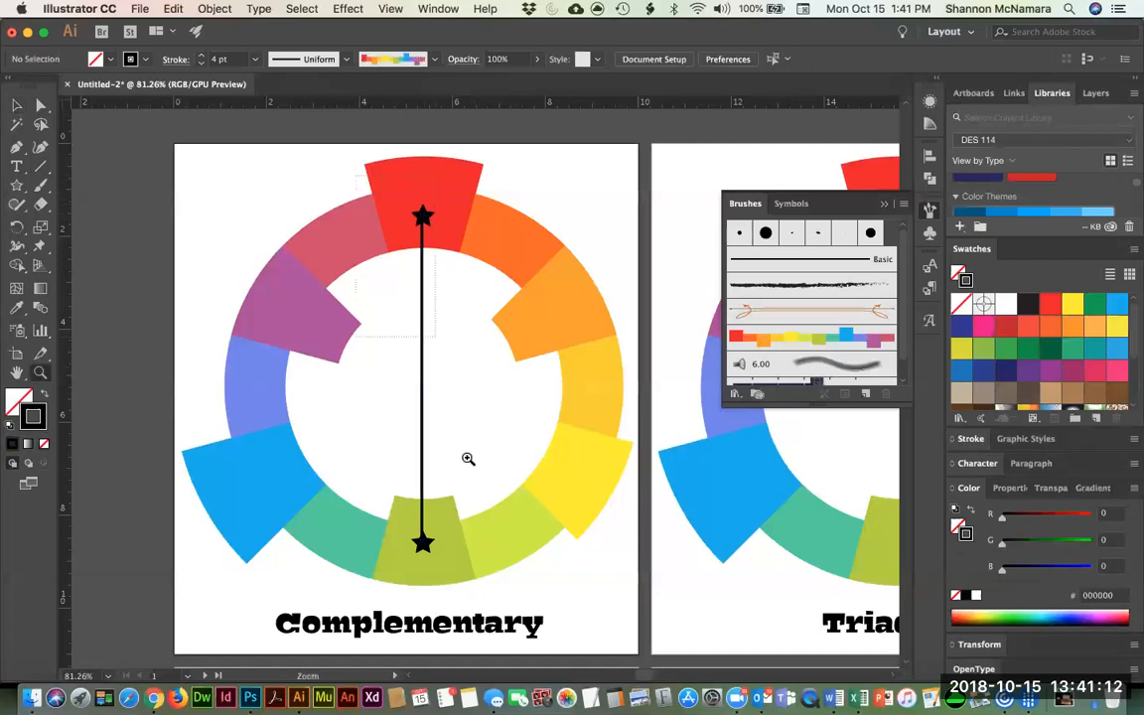
pyautogui.click(482, 578)
pyautogui.press('v')
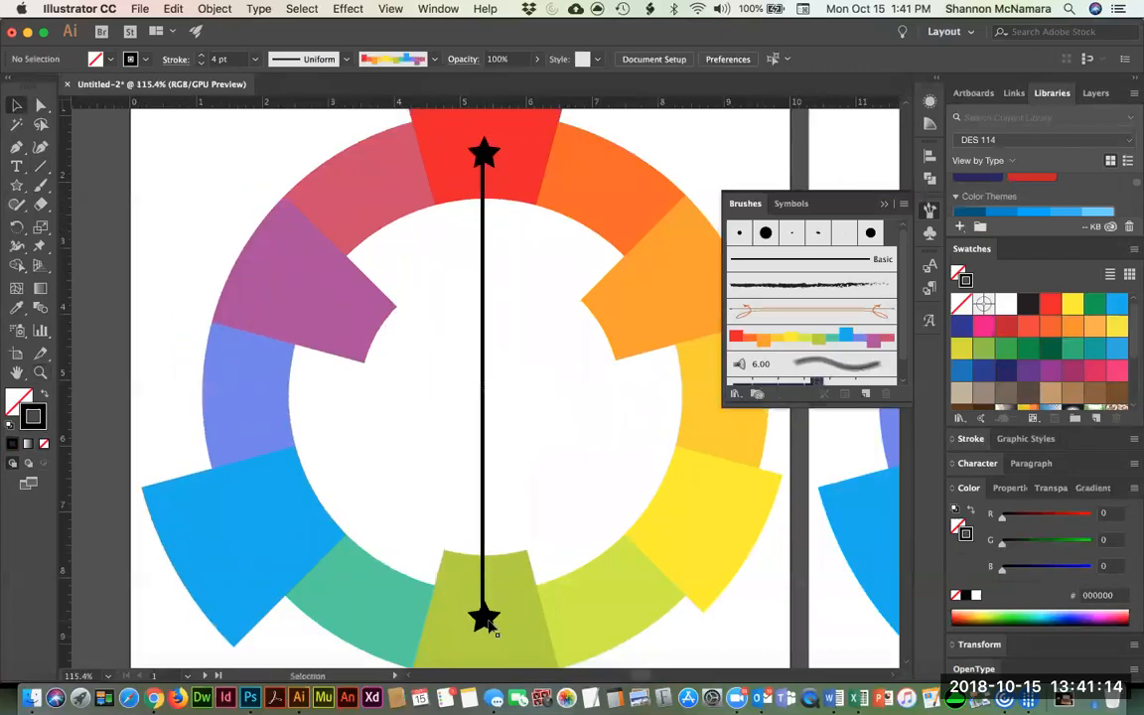
pyautogui.click(485, 613)
pyautogui.keyDown('shift'); pyautogui.click(484, 153); pyautogui.keyUp('shift')
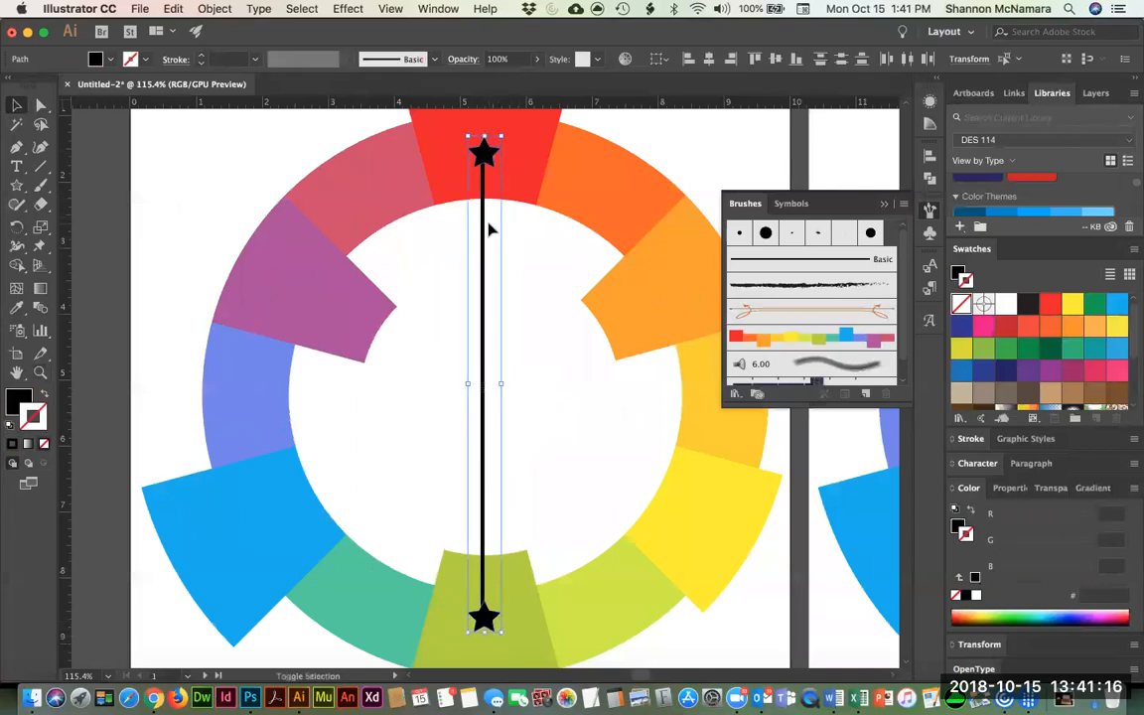
pyautogui.keyDown('shift'); pyautogui.click(484, 230); pyautogui.keyUp('shift')
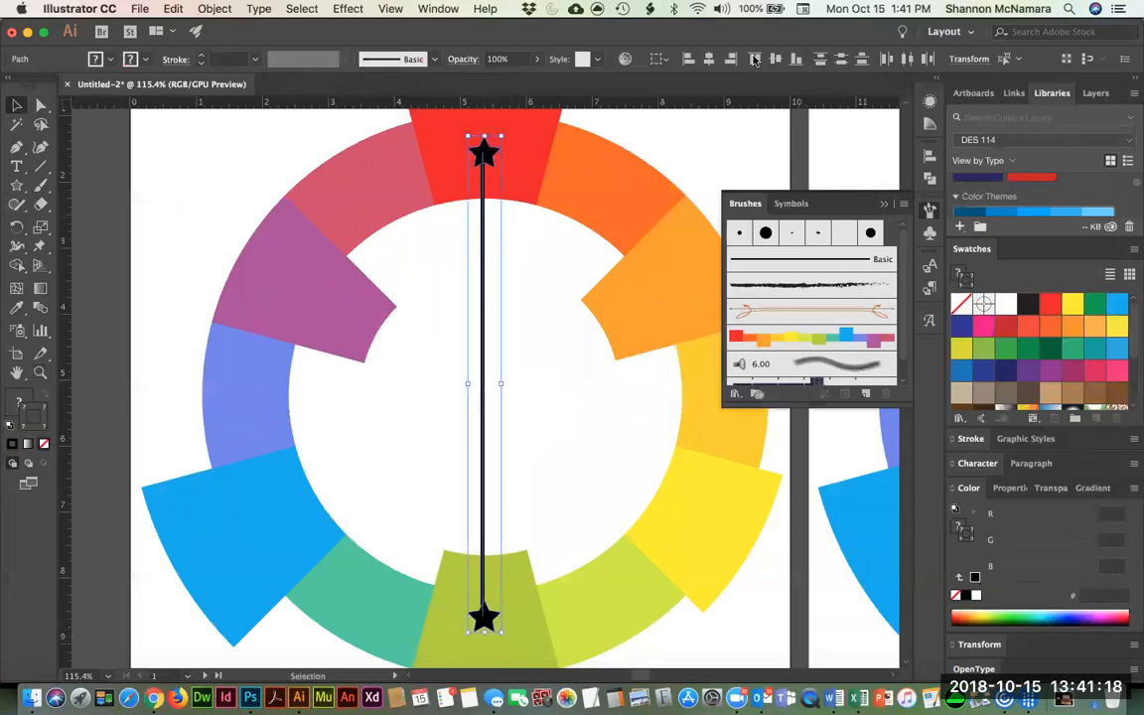
pyautogui.click(711, 59)
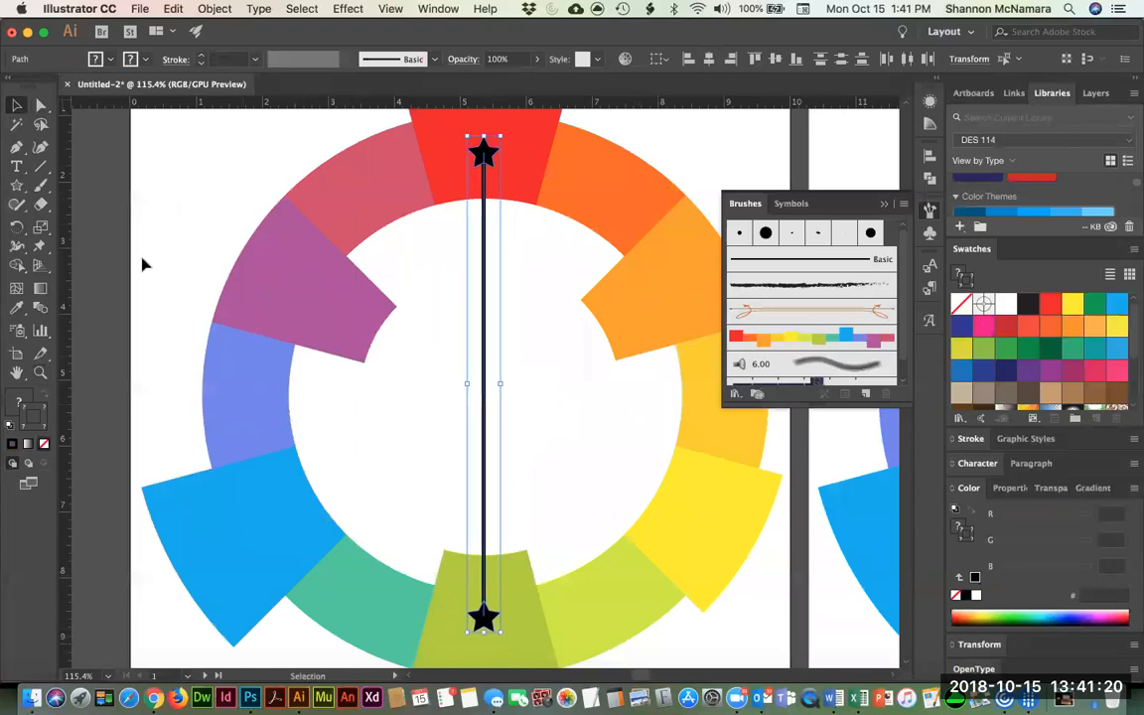
pyautogui.click(173, 237)
# Duplicate the Complementary wheel's red-segment star onto the red, yellow and blue segments of the Triadic wheel.
pyautogui.press('super+minus')
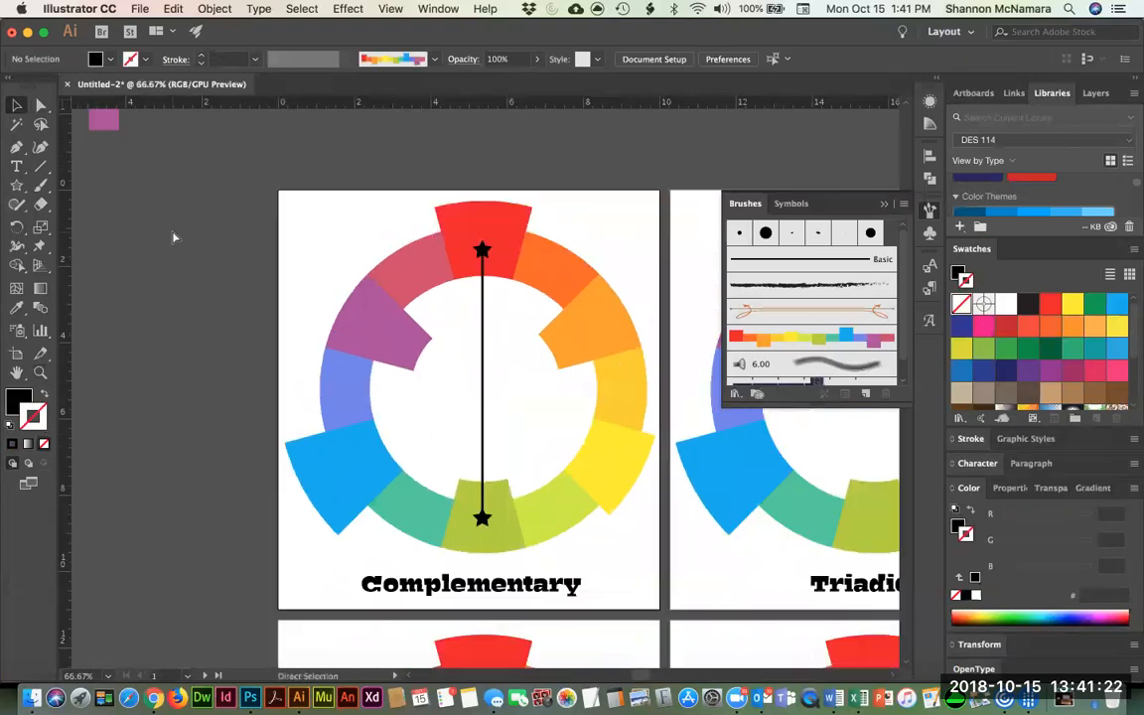
pyautogui.press('super+minus')
pyautogui.hscroll(5, 615, 382)
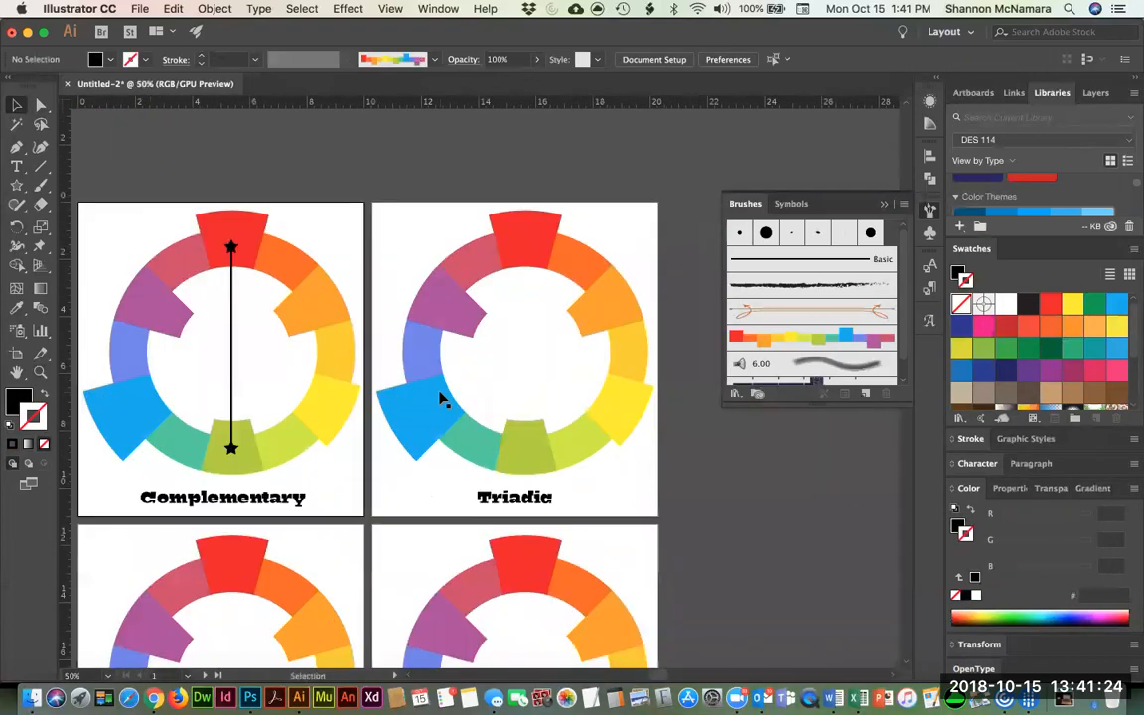
pyautogui.click(233, 451)
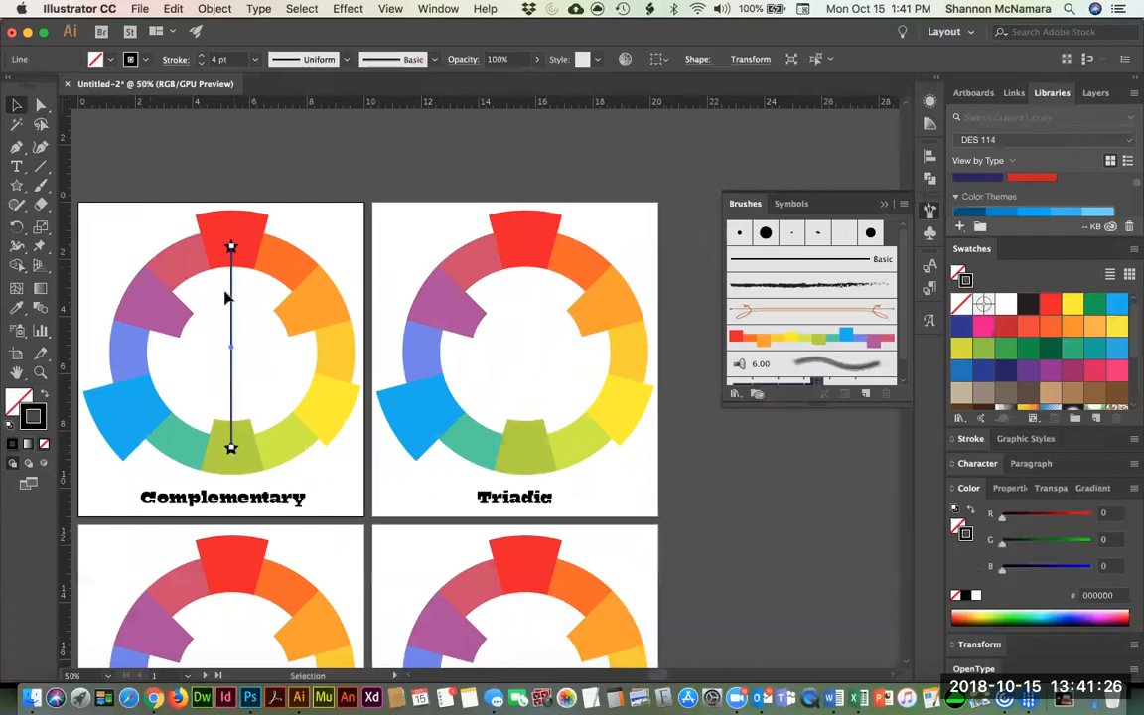
pyautogui.click(277, 307)
pyautogui.click(291, 195)
pyautogui.click(231, 248)
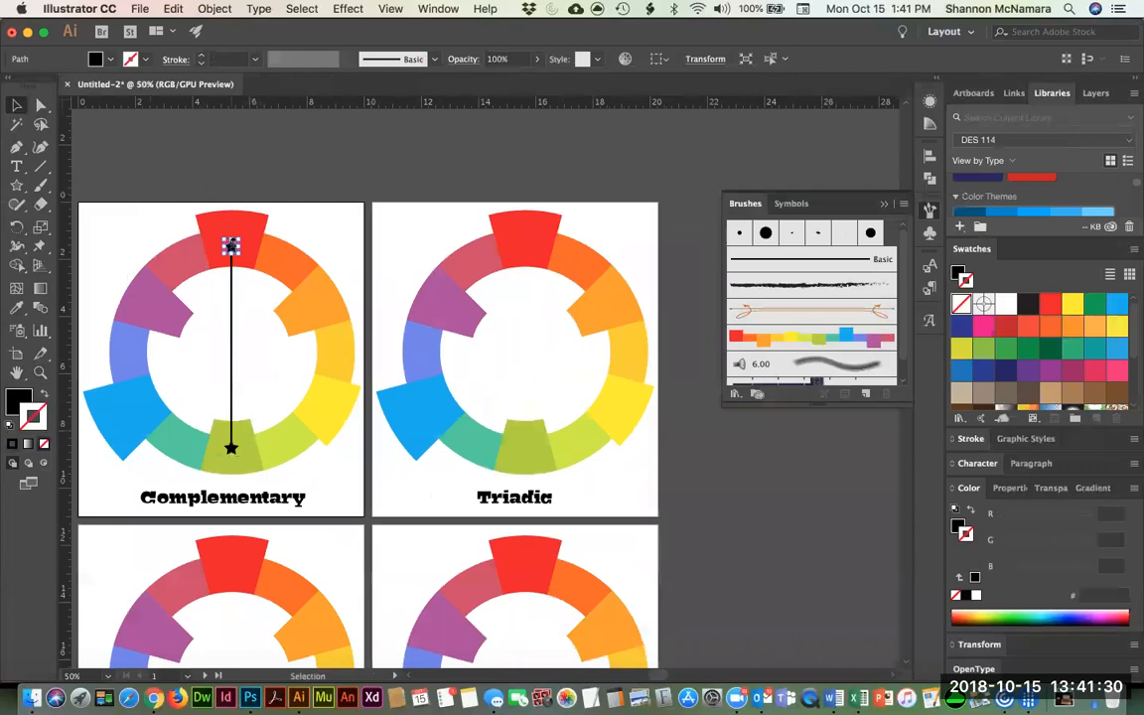
pyautogui.moveTo(234, 249); pyautogui.dragTo(526, 288)
pyautogui.moveTo(527, 250); pyautogui.dragTo(623, 407)
pyautogui.moveTo(617, 405); pyautogui.dragTo(434, 417)
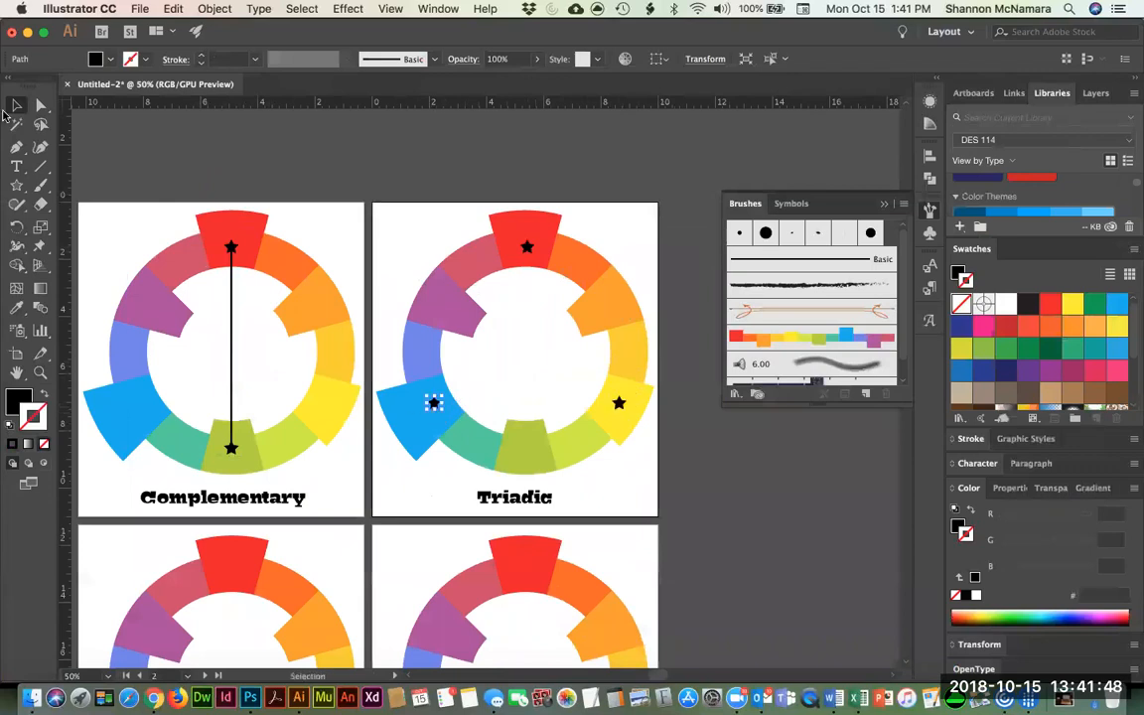
# Try to connect the Triadic wheel's blue and red stars with a straight line, adjusting its endpoints to the star centres.
pyautogui.click(39, 166)
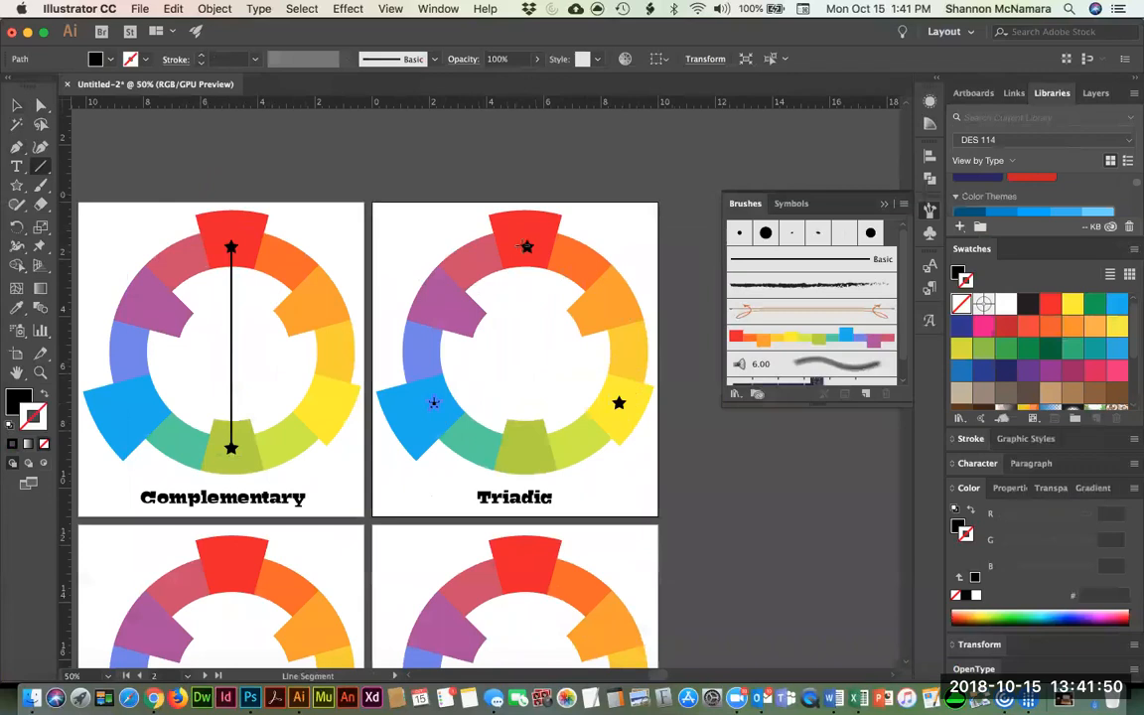
pyautogui.moveTo(434, 402)
pyautogui.mouseDown()
pyautogui.moveTo(512, 266)
pyautogui.moveTo(434, 405)
pyautogui.mouseUp()
pyautogui.press('z')
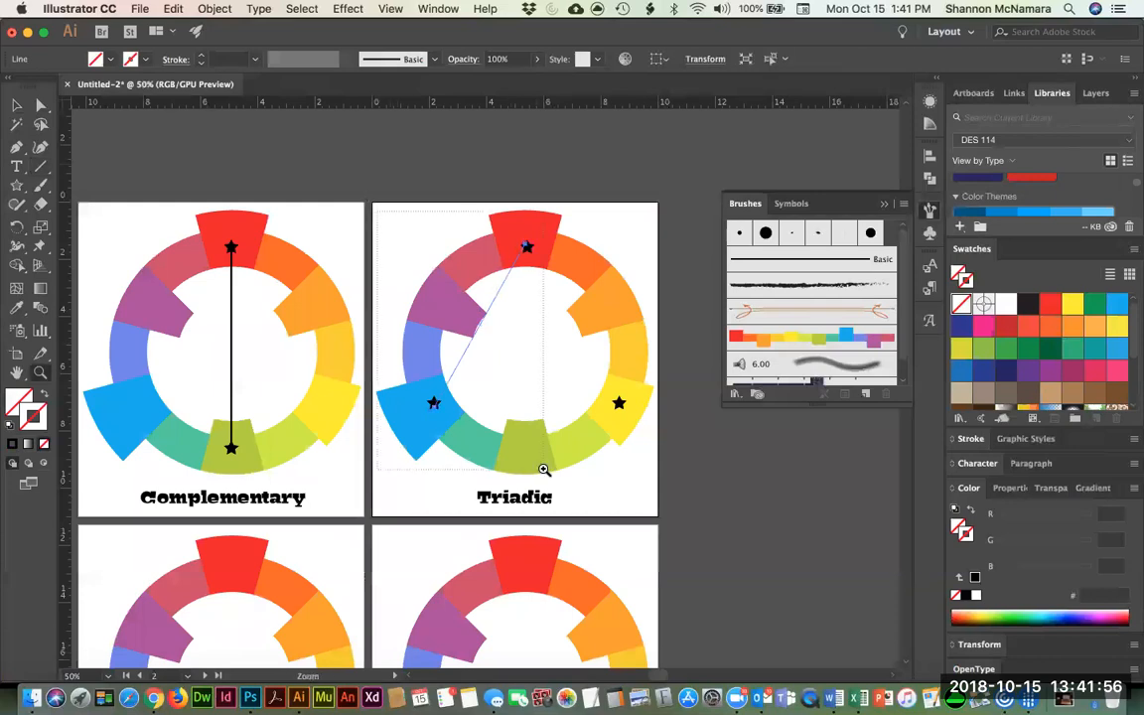
pyautogui.click(541, 468)
pyautogui.press('a')
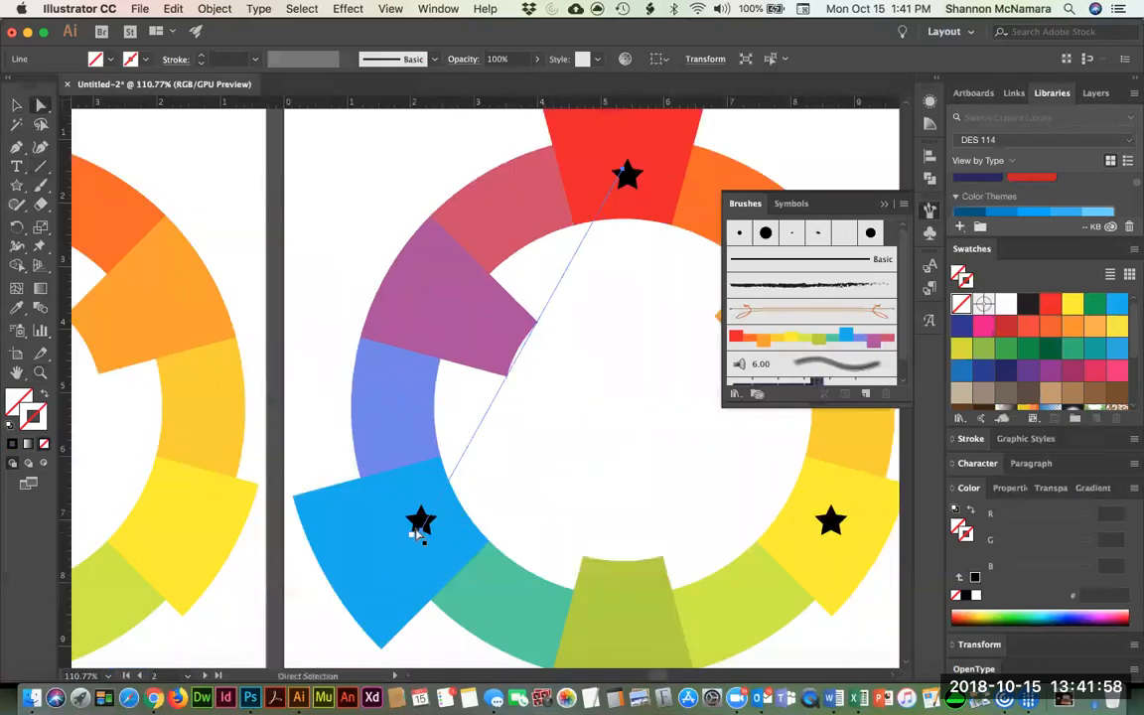
pyautogui.moveTo(424, 522); pyautogui.dragTo(422, 521)
pyautogui.moveTo(622, 160); pyautogui.dragTo(627, 173)
pyautogui.click(573, 378)
# Draw a closed, unfilled triangle with a black stroke through the Triadic wheel's red, blue and yellow star centres using the Pen tool.
pyautogui.press('p')
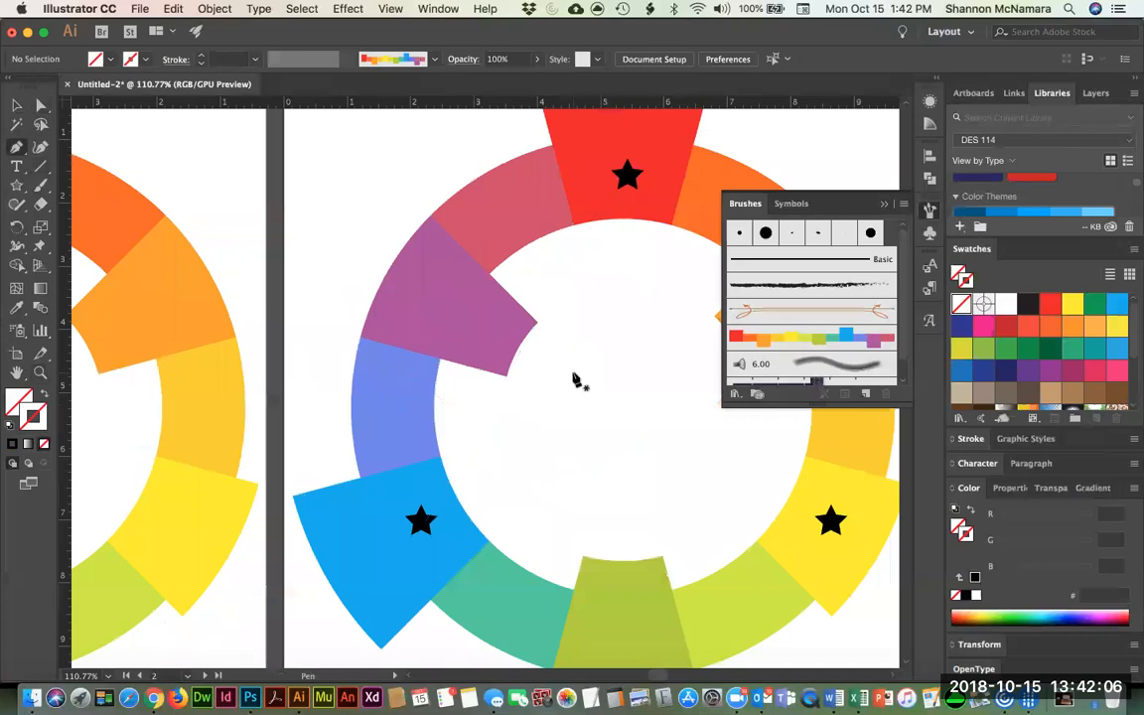
pyautogui.click(627, 175)
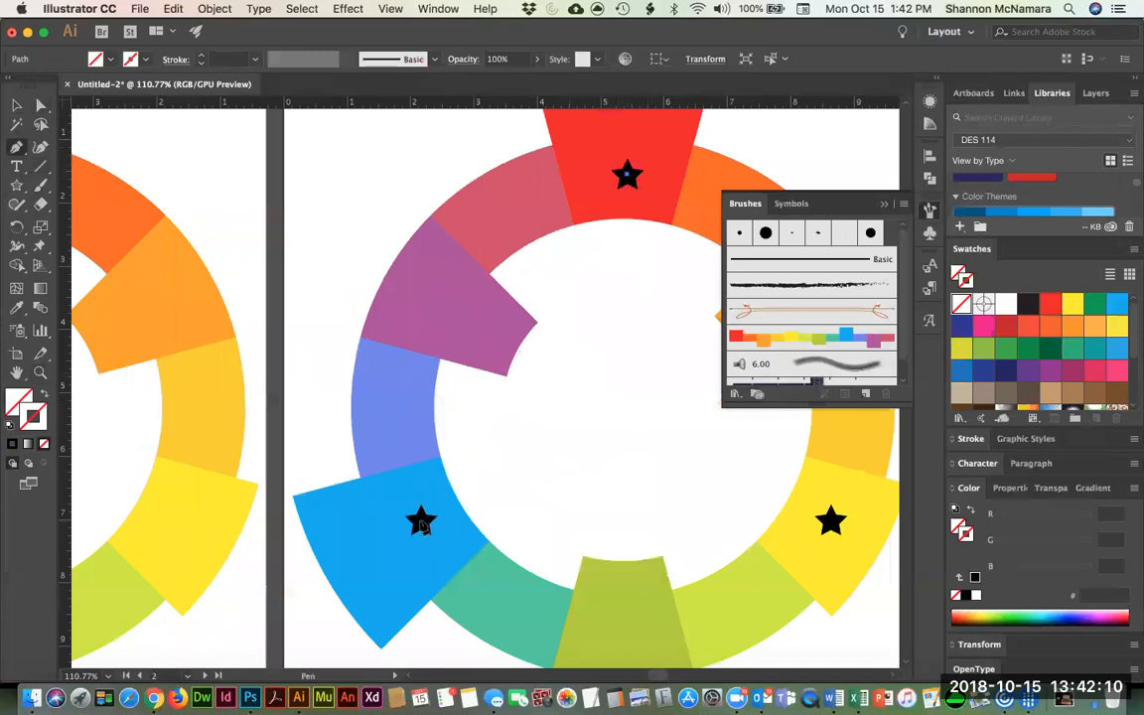
pyautogui.click(421, 523)
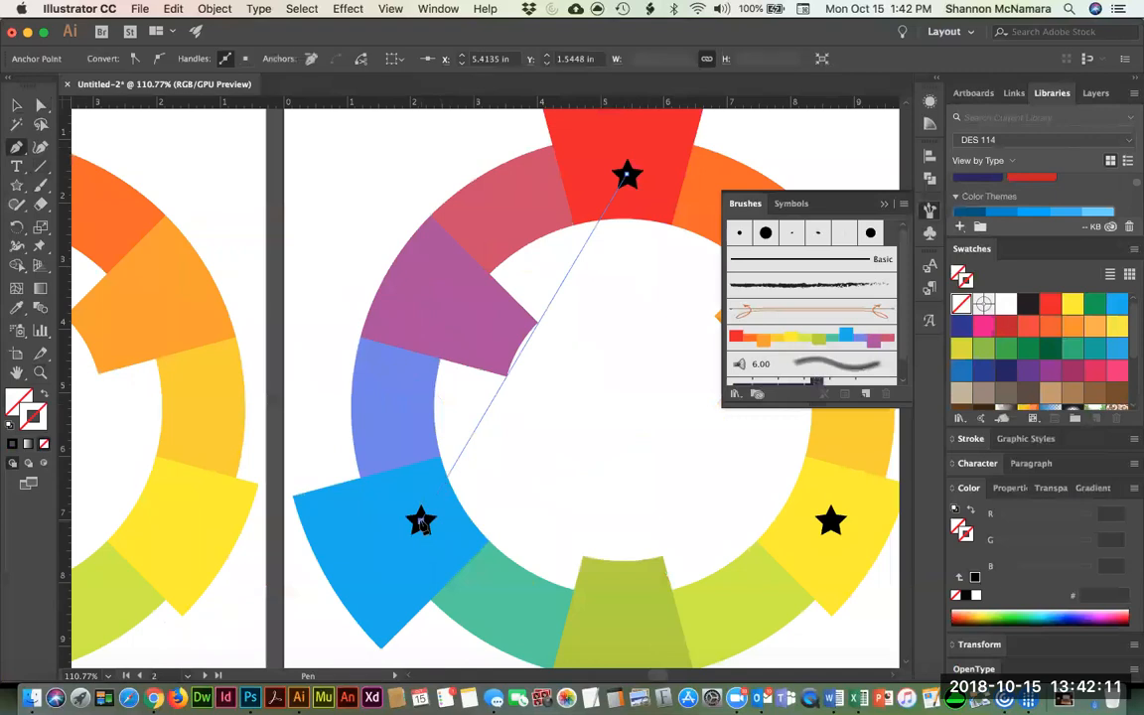
pyautogui.click(13, 445)
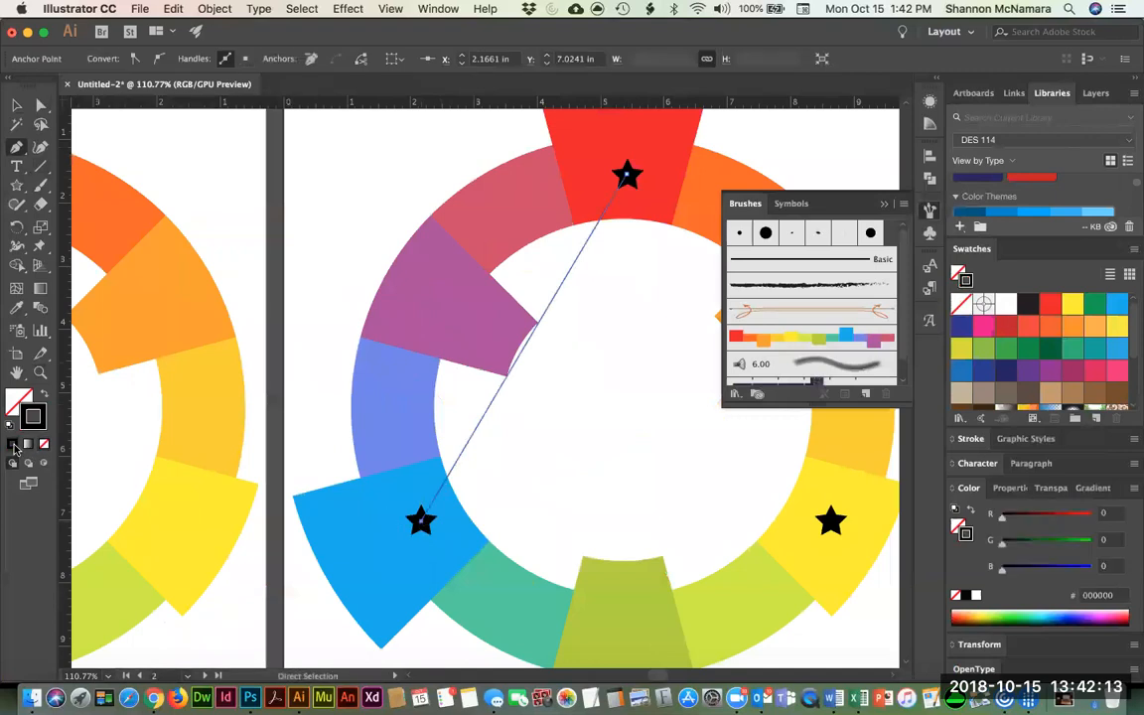
pyautogui.click(17, 146)
pyautogui.click(831, 523)
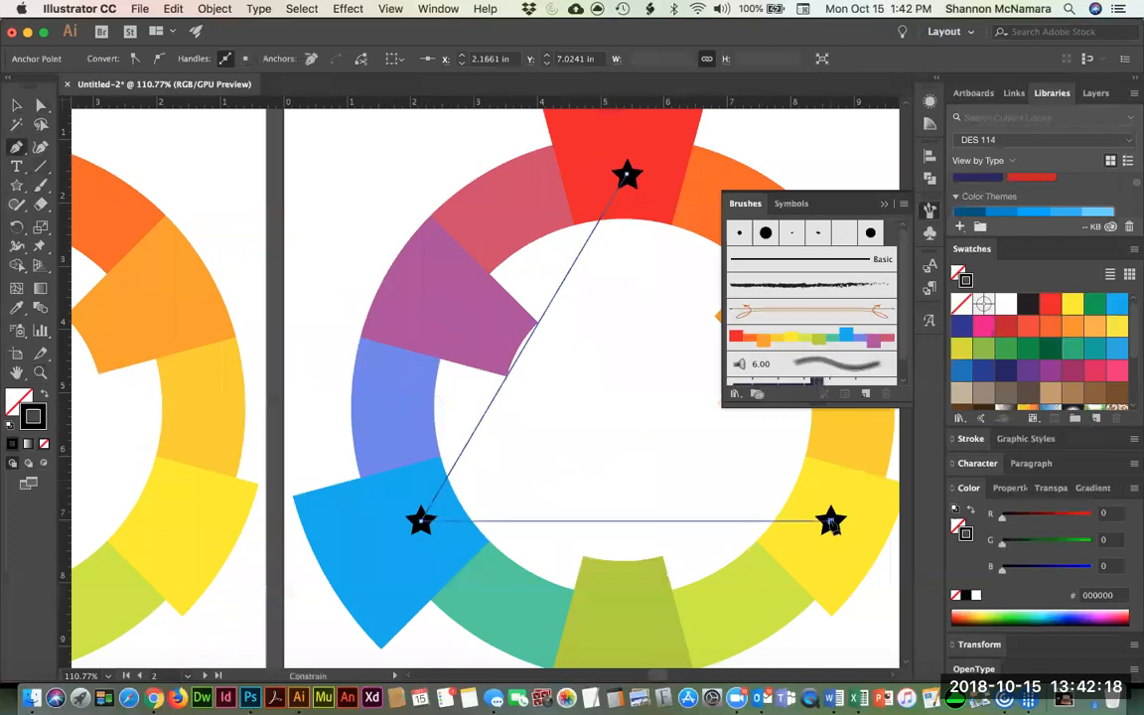
pyautogui.click(626, 177)
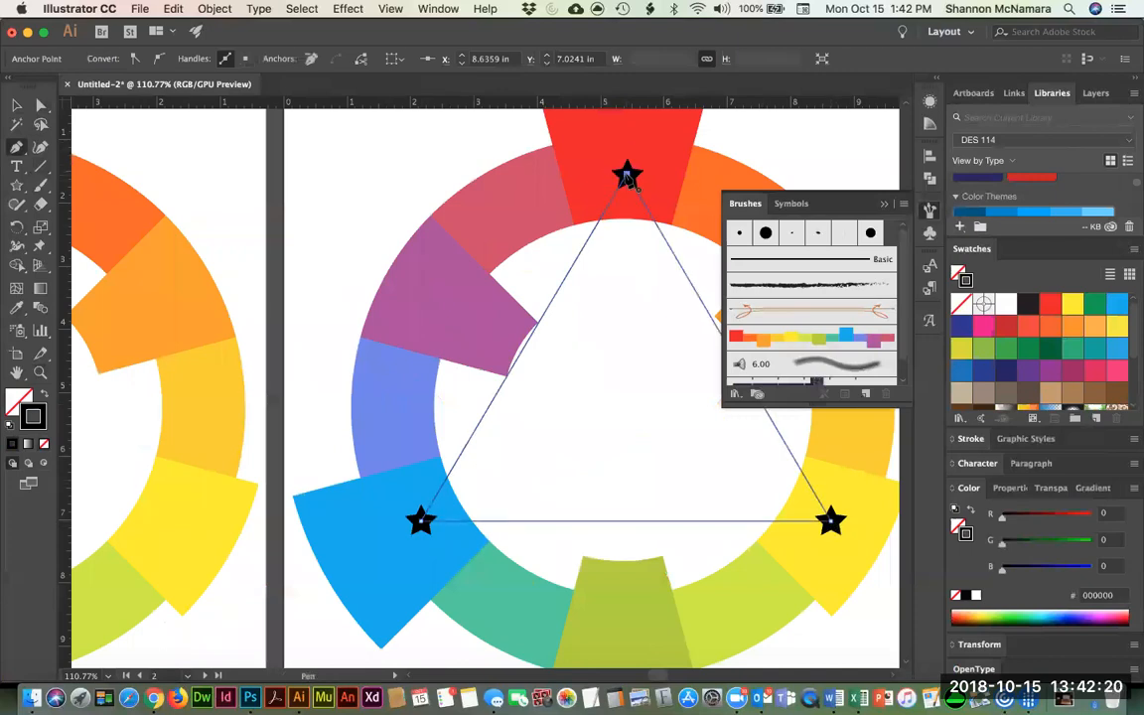
# Set the Triadic triangle's stroke weight to 4 pt to match the Complementary wheel's connecting line.
pyautogui.click(16, 104)
pyautogui.click(299, 211)
pyautogui.hscroll(-5, 227, 283)
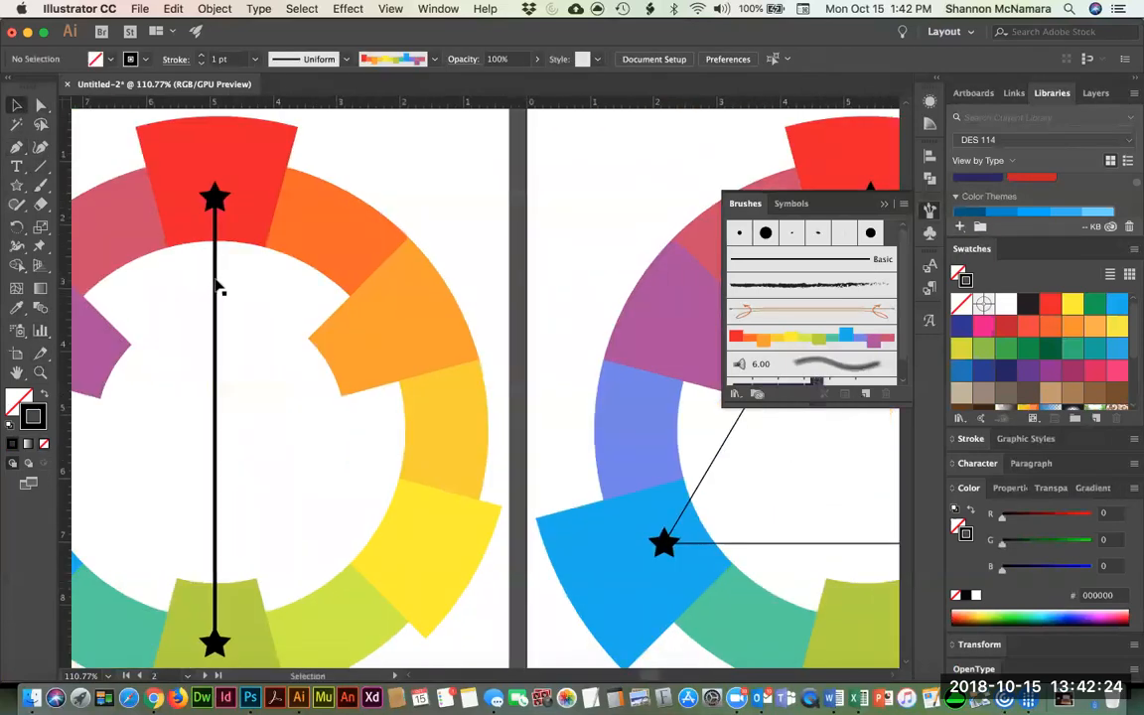
pyautogui.click(218, 285)
pyautogui.hscroll(5, 264, 380)
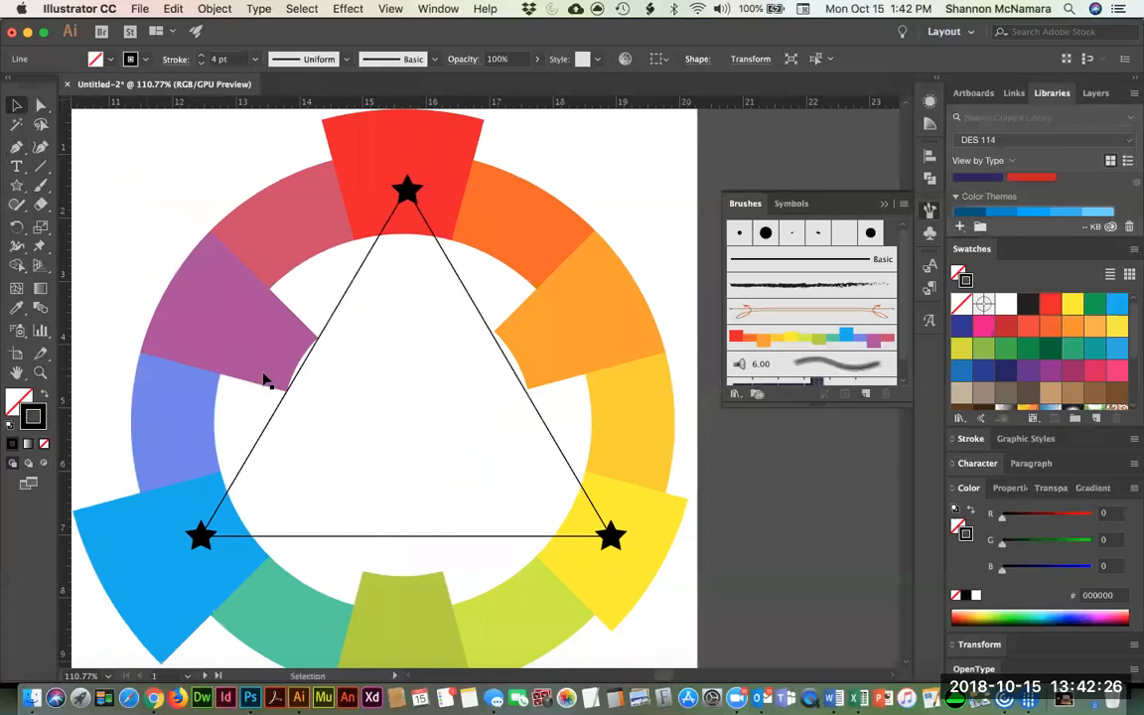
pyautogui.click(330, 329)
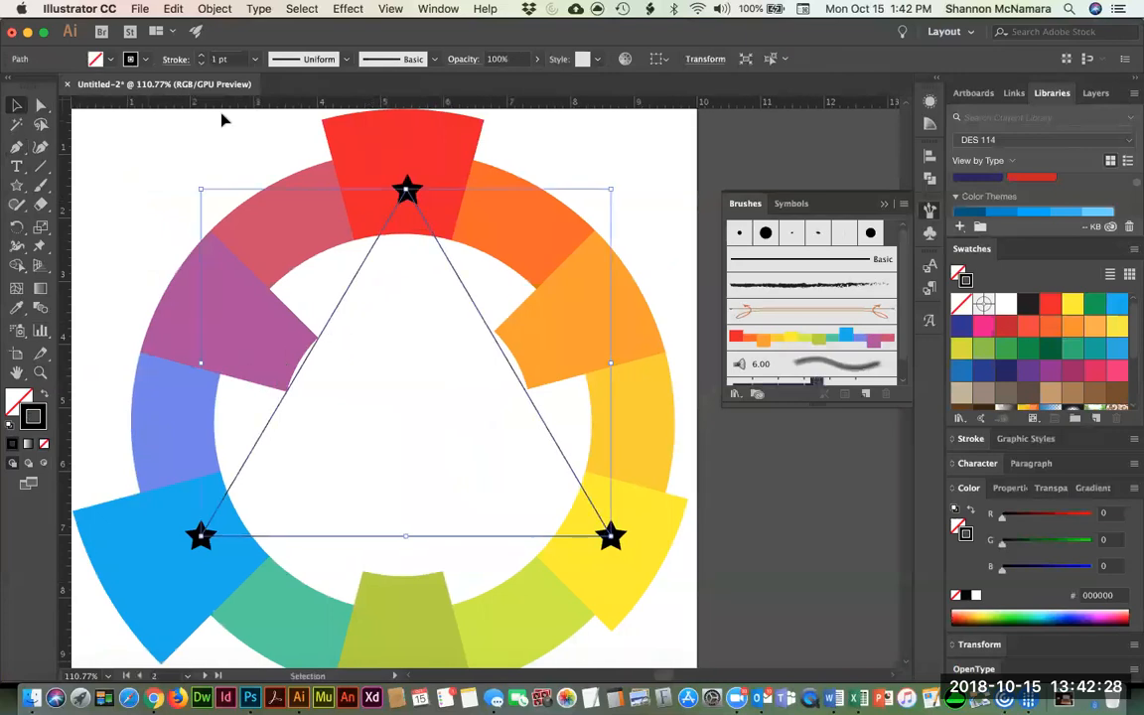
pyautogui.click(202, 60)
pyautogui.click(202, 60)
pyautogui.click(201, 59)
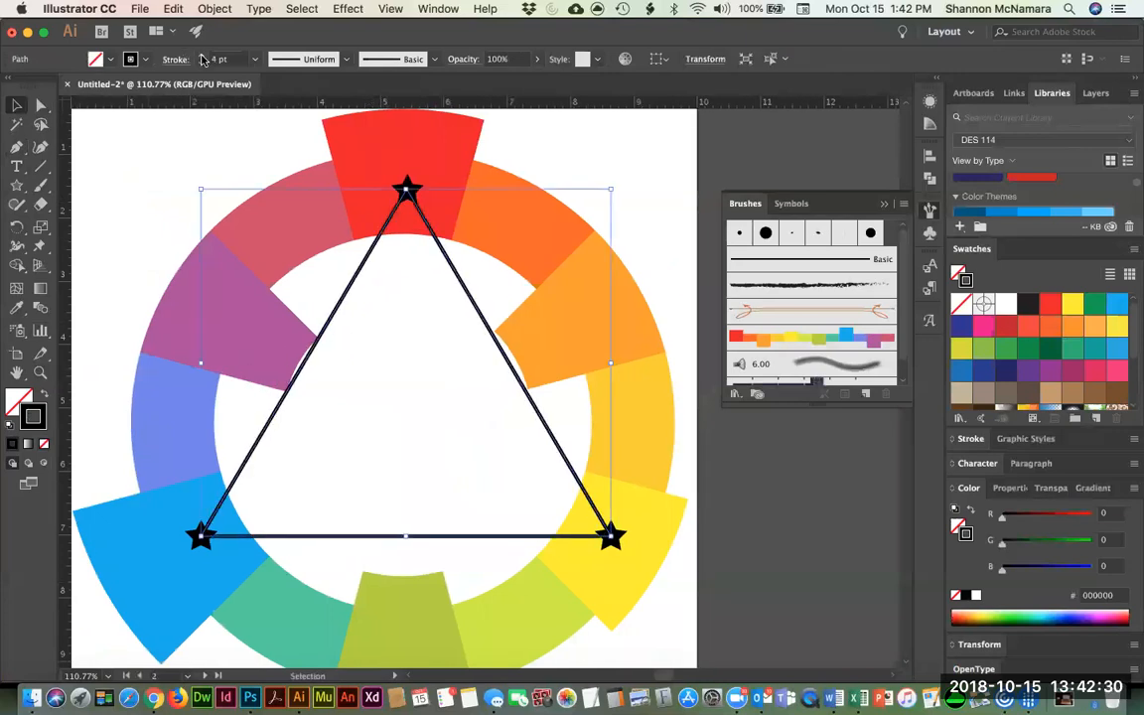
pyautogui.click(402, 480)
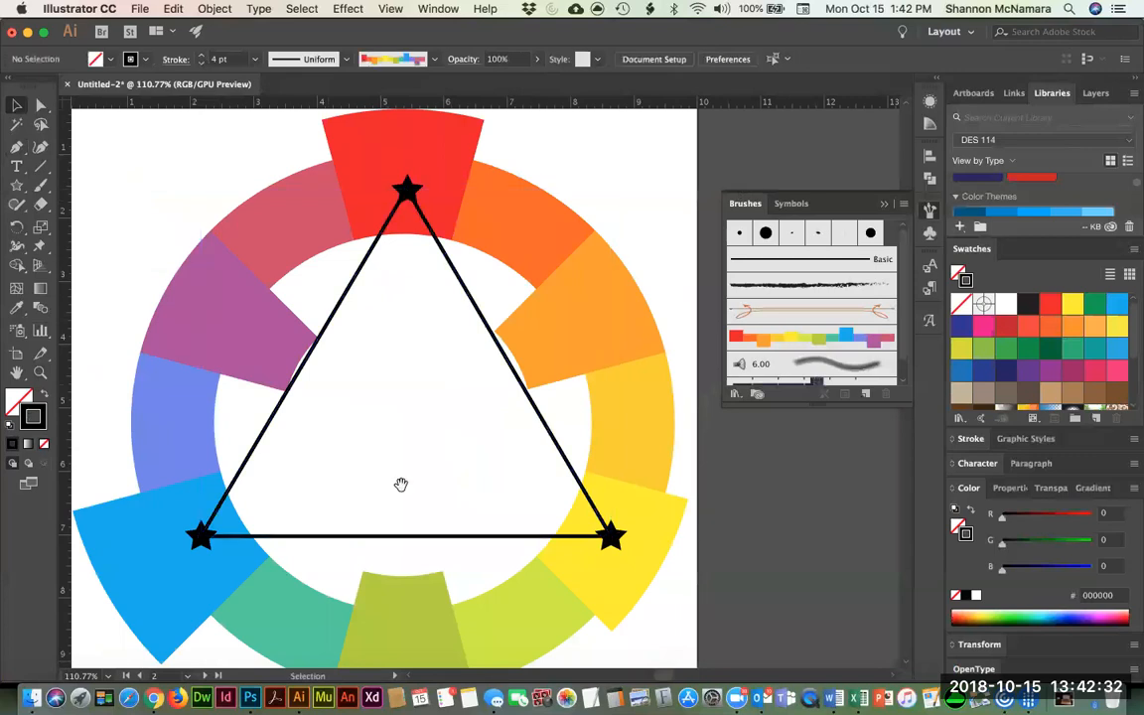
# Duplicate the Complementary wheel's green-segment star onto the red segment of the wheel directly below it.
pyautogui.moveTo(402, 479); pyautogui.dragTo(470, 301)
pyautogui.scroll(-15, 471, 301)
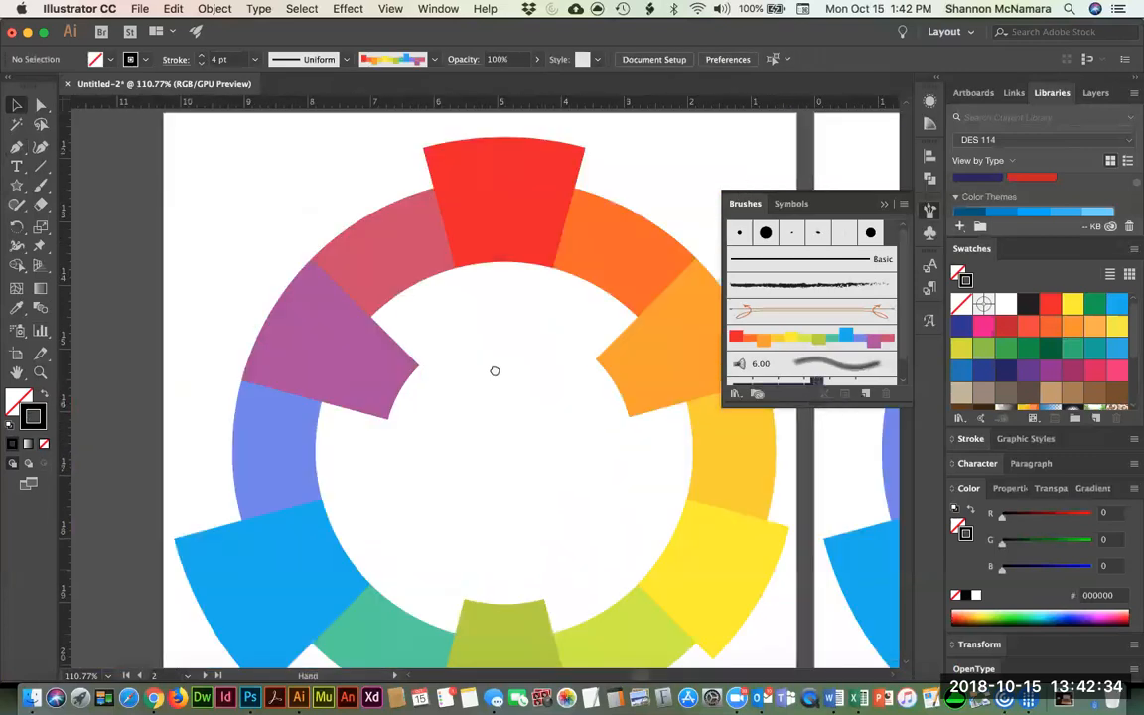
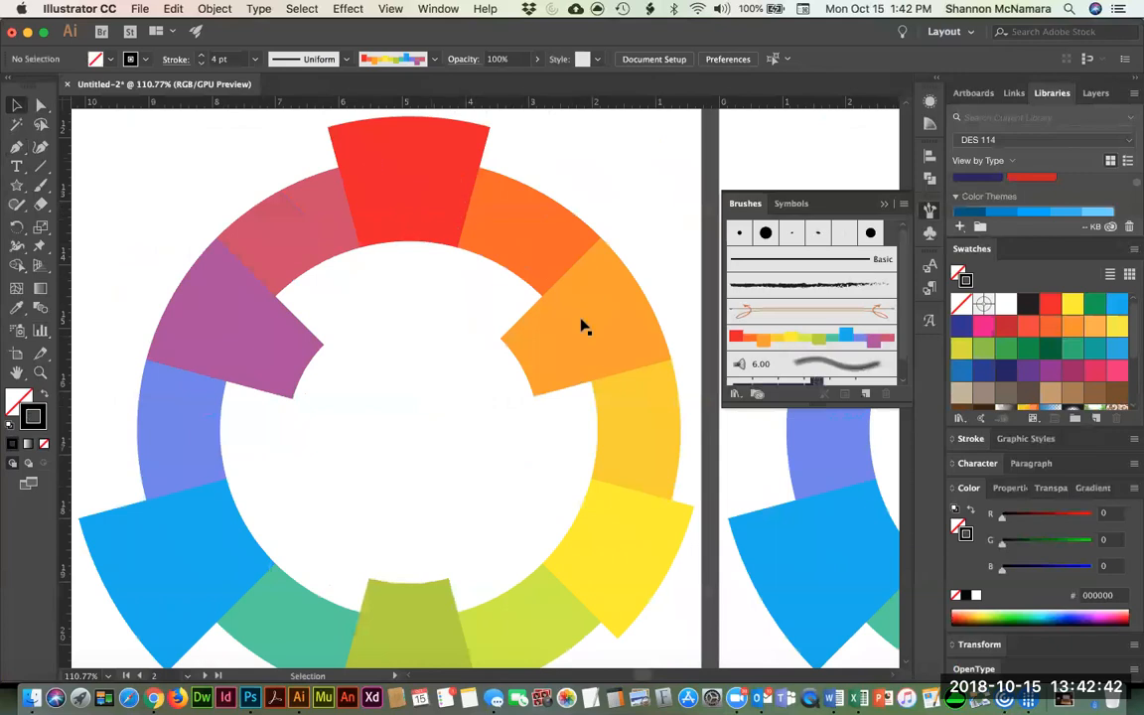
pyautogui.scroll(6, 409, 171)
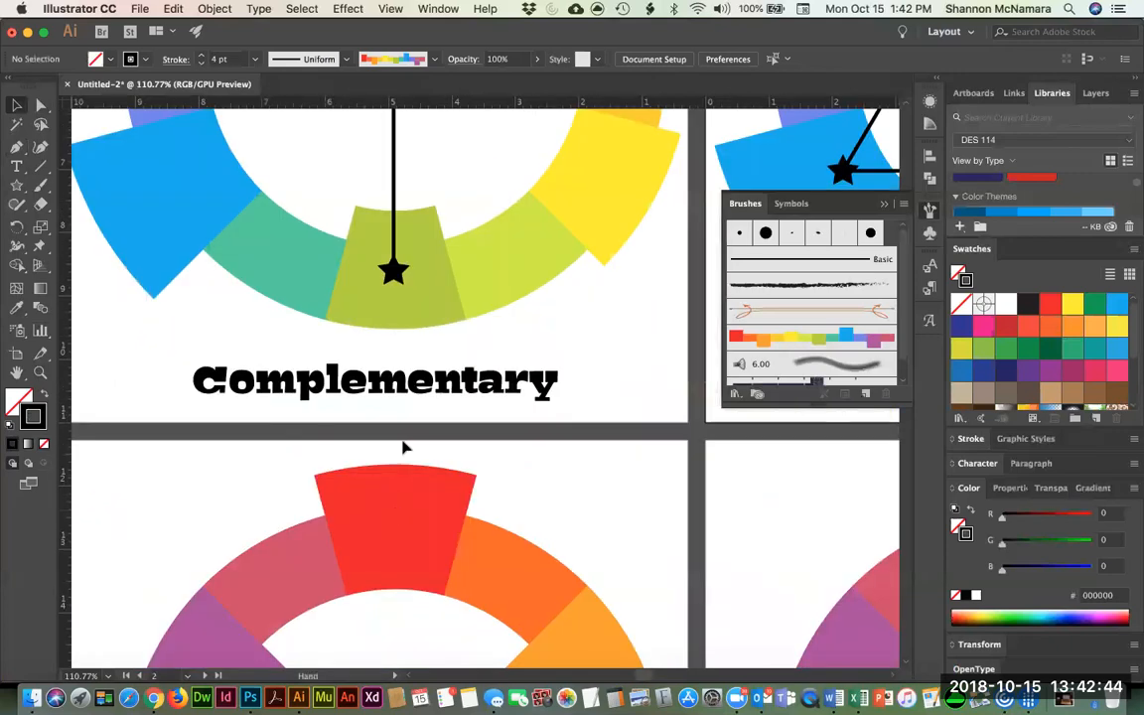
pyautogui.click(396, 272)
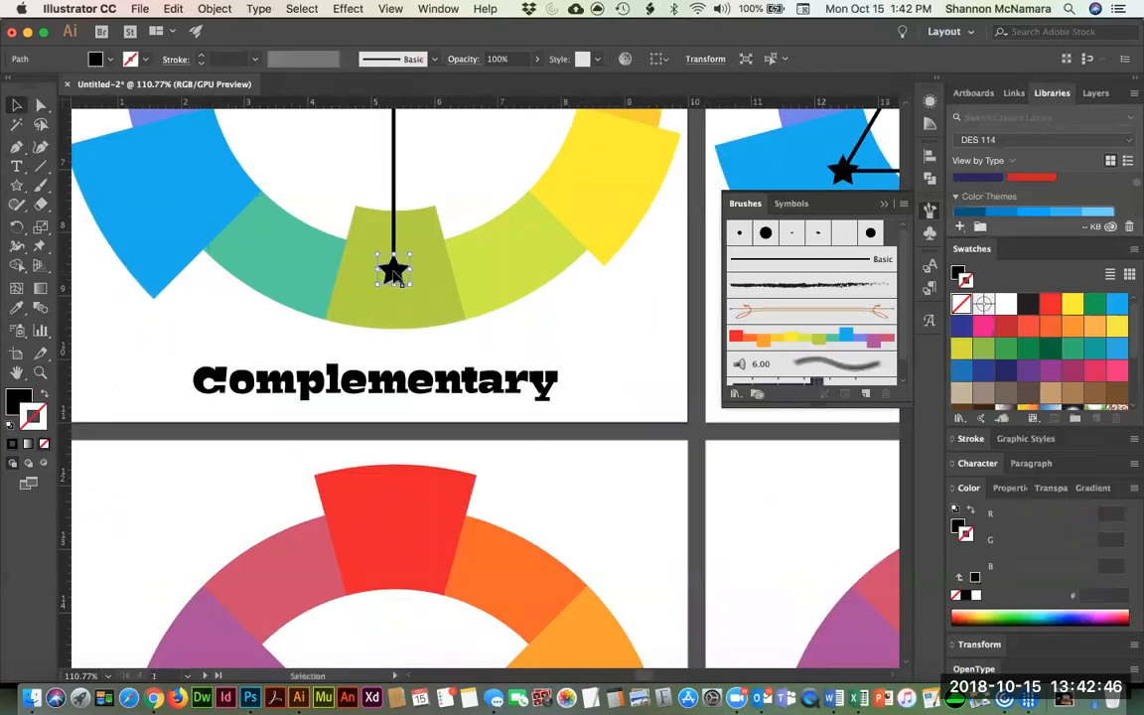
pyautogui.click(394, 265)
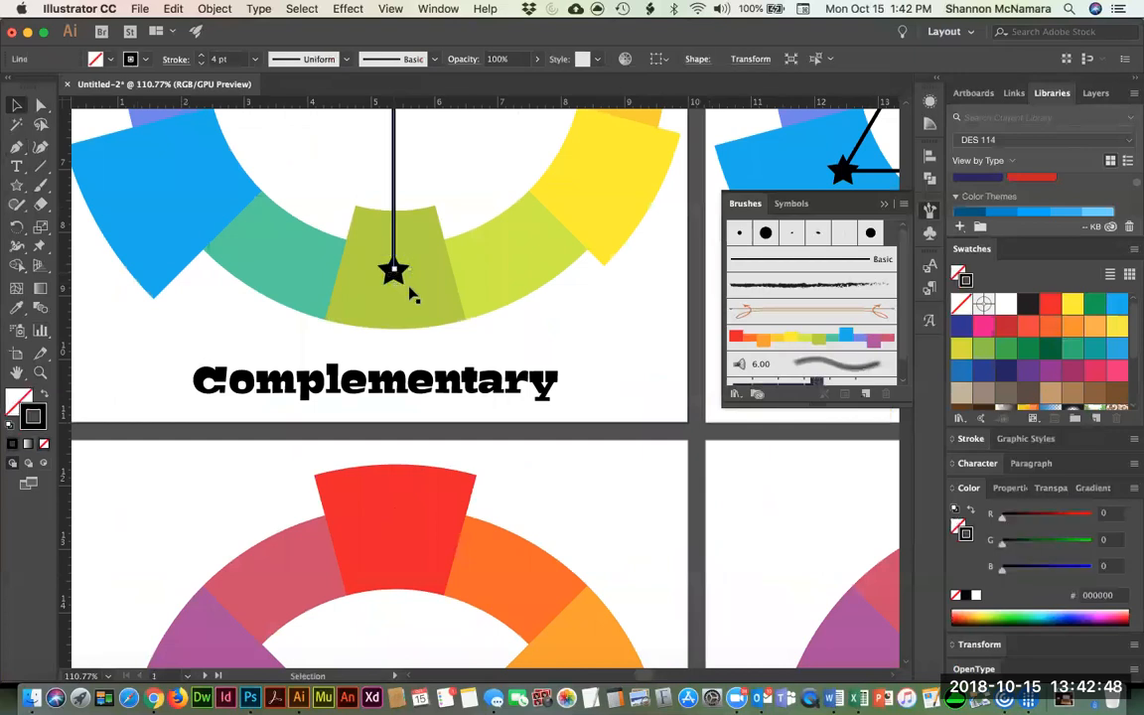
pyautogui.click(544, 383)
pyautogui.click(389, 273)
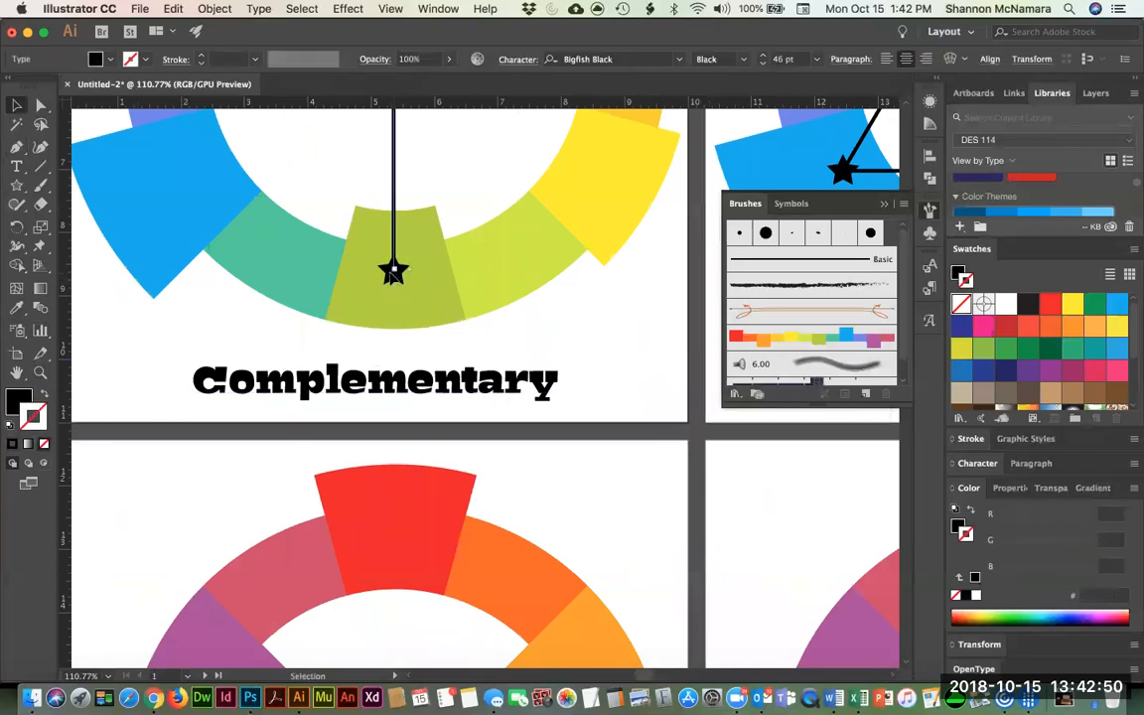
pyautogui.click(393, 279)
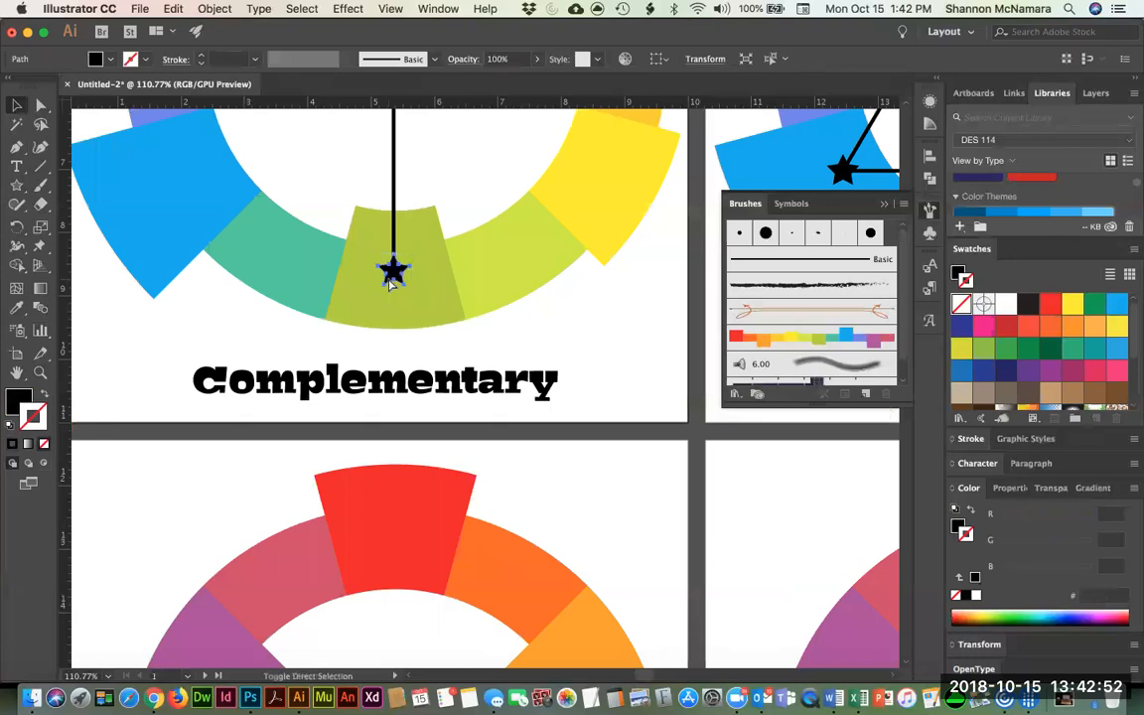
pyautogui.click(629, 335)
pyautogui.click(395, 278)
pyautogui.moveTo(394, 270); pyautogui.dragTo(396, 541)
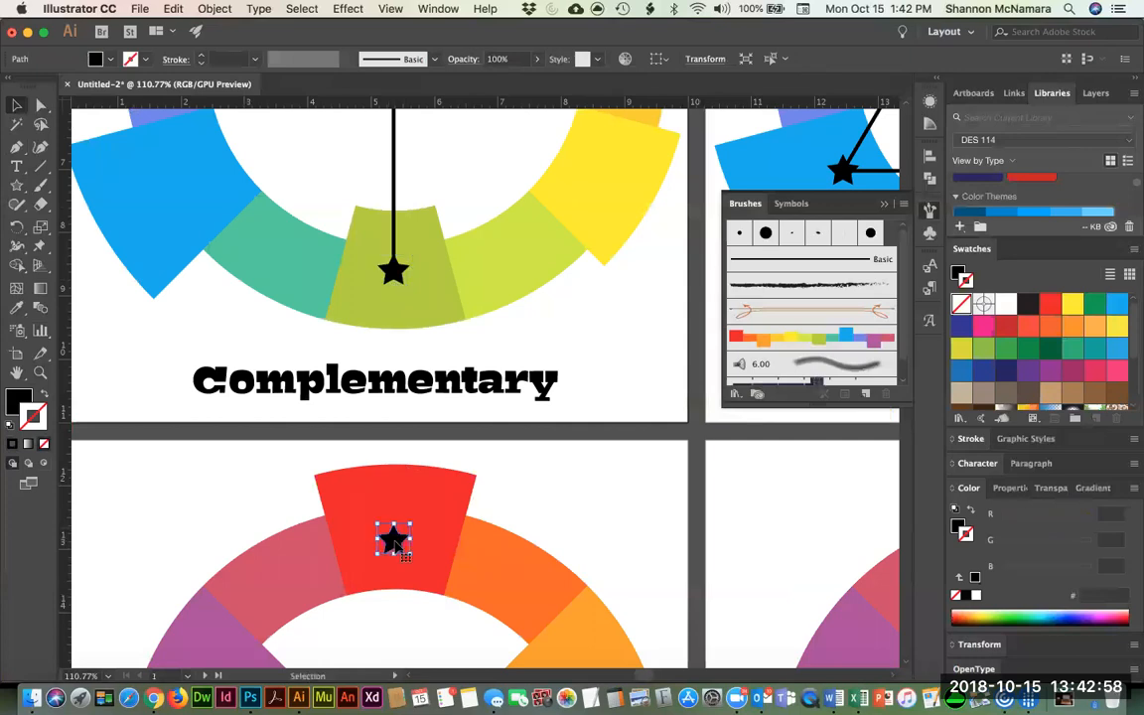
# Duplicate the red-segment star onto the two adjacent orange segments of the wheel below Complementary.
pyautogui.moveTo(506, 578); pyautogui.dragTo(504, 575)
pyautogui.scroll(-5, 485, 439)
pyautogui.hscroll(3, 486, 438)
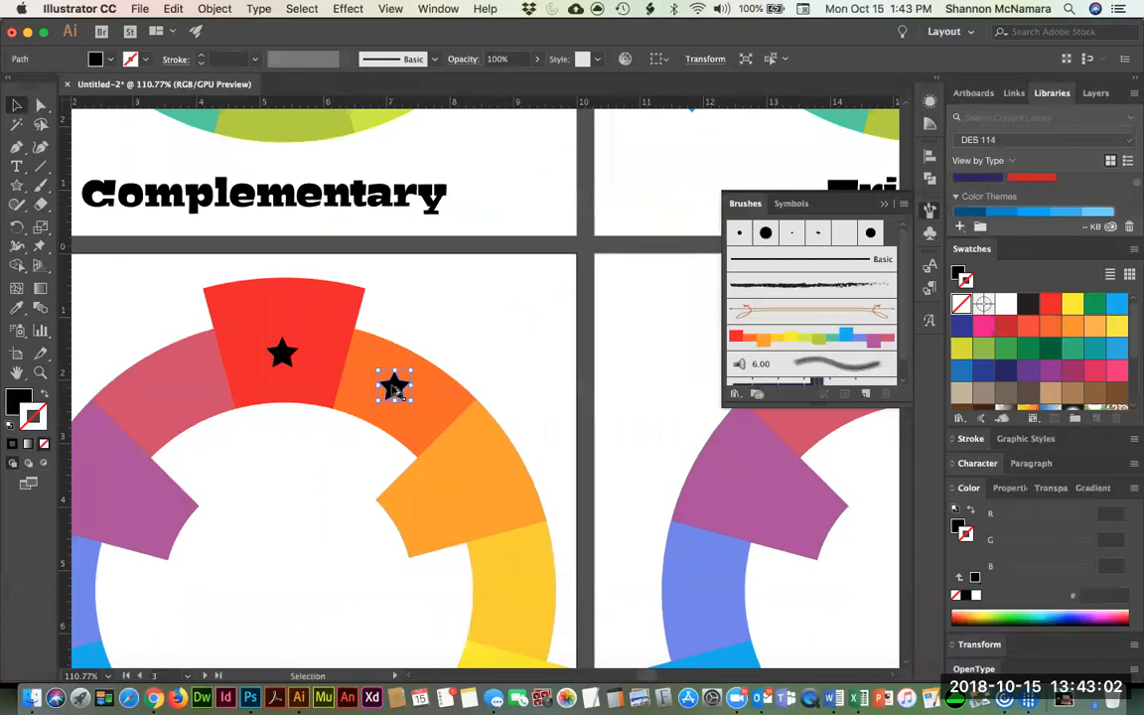
pyautogui.moveTo(395, 390); pyautogui.dragTo(473, 470)
pyautogui.click(498, 366)
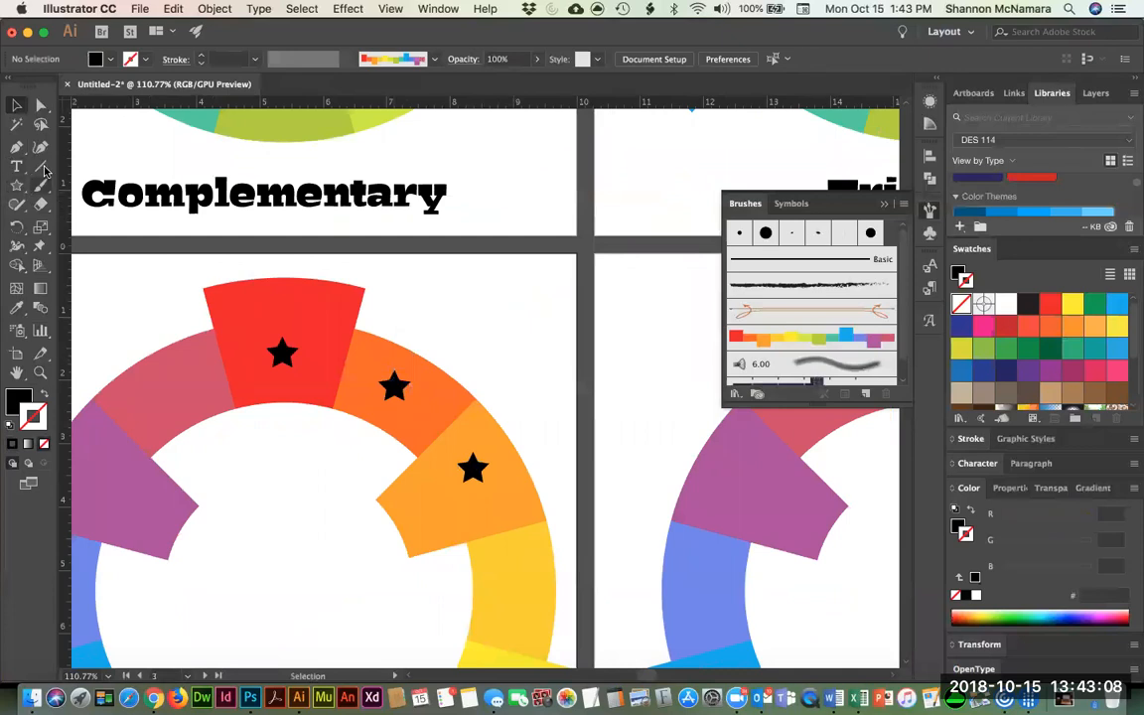
# Draw an unfilled, black-stroked Pen path through the red and two orange star centres on the wheel below Complementary.
pyautogui.click(15, 146)
pyautogui.click(282, 354)
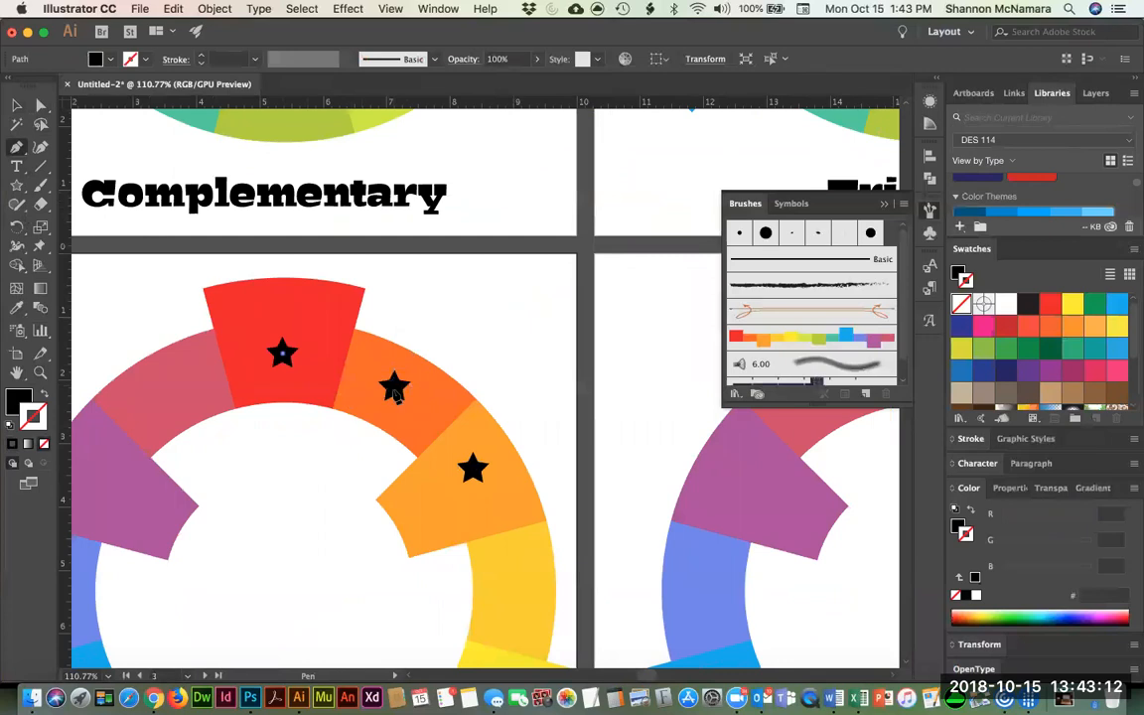
pyautogui.click(394, 386)
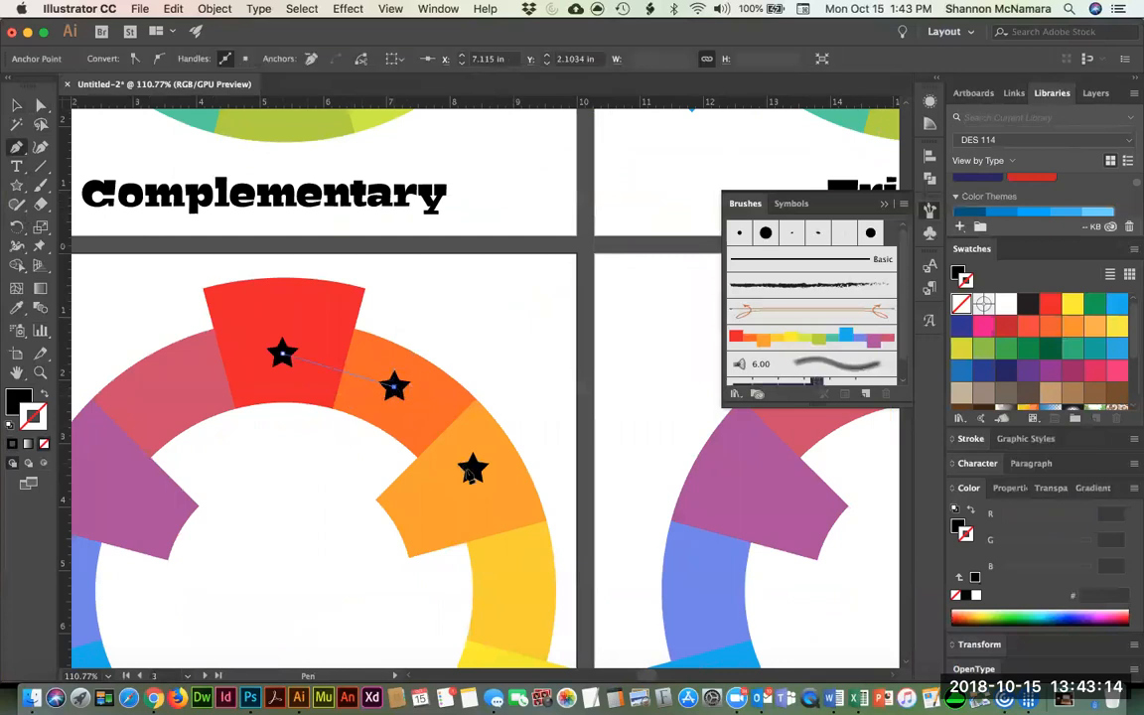
pyautogui.click(474, 469)
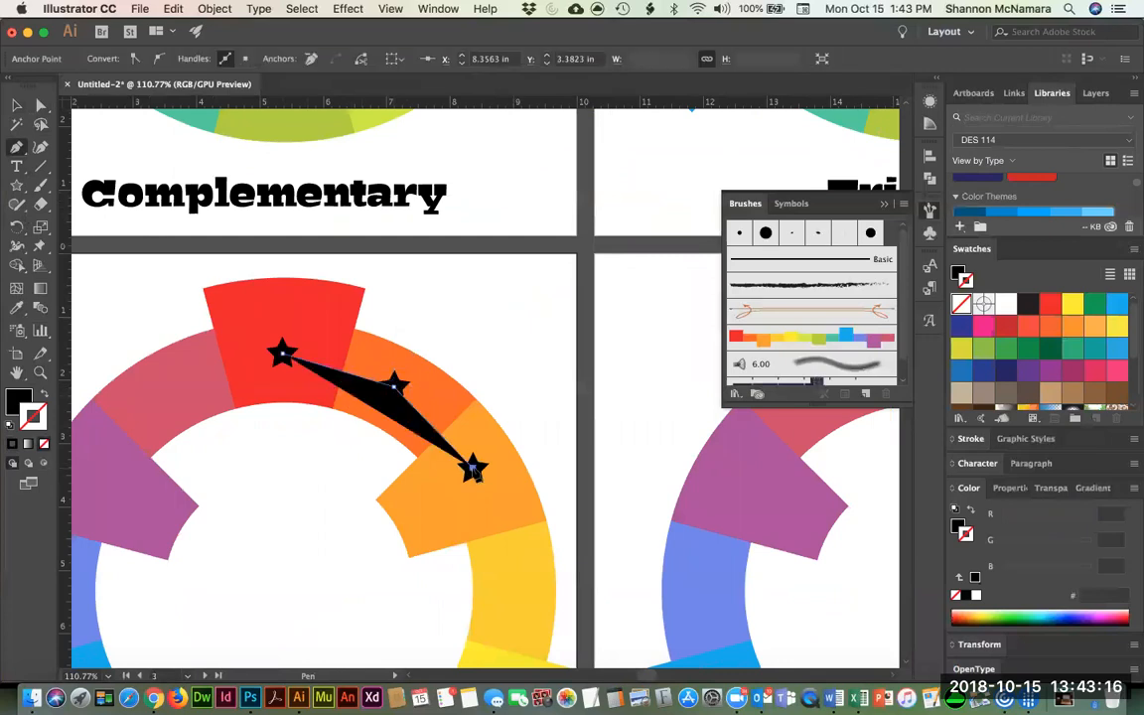
pyautogui.click(43, 395)
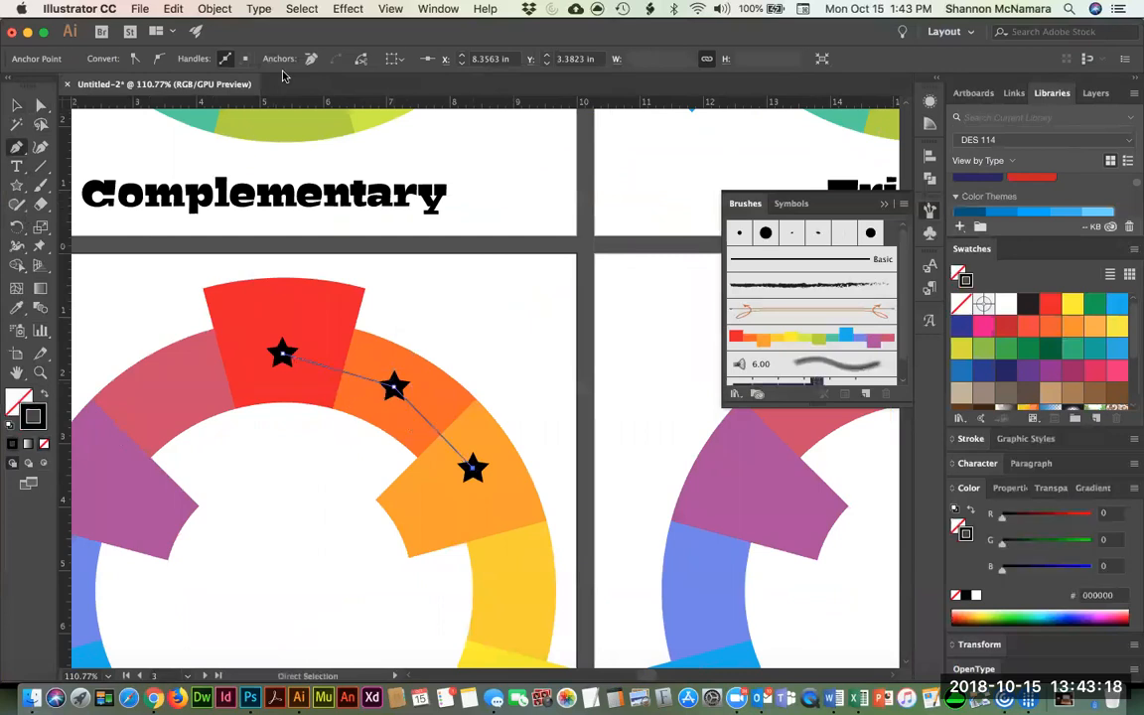
# Set the stroke weight of the path joining the red and orange stars to 4 pt.
pyautogui.click(16, 104)
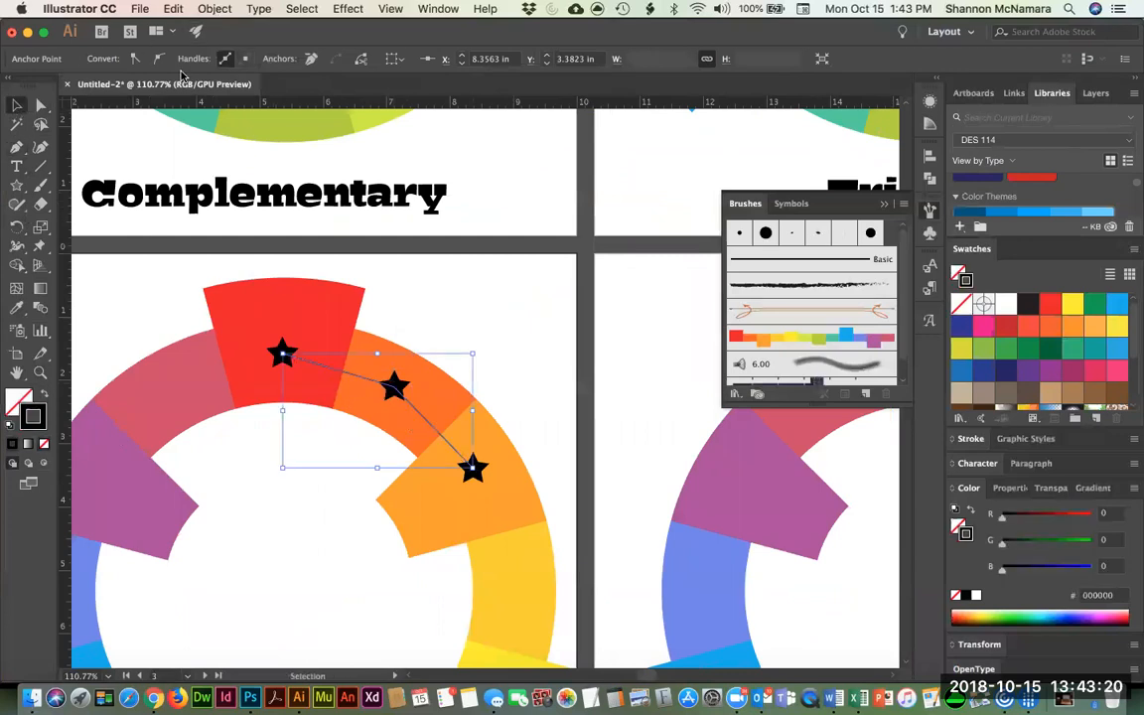
pyautogui.click(434, 415)
pyautogui.click(434, 426)
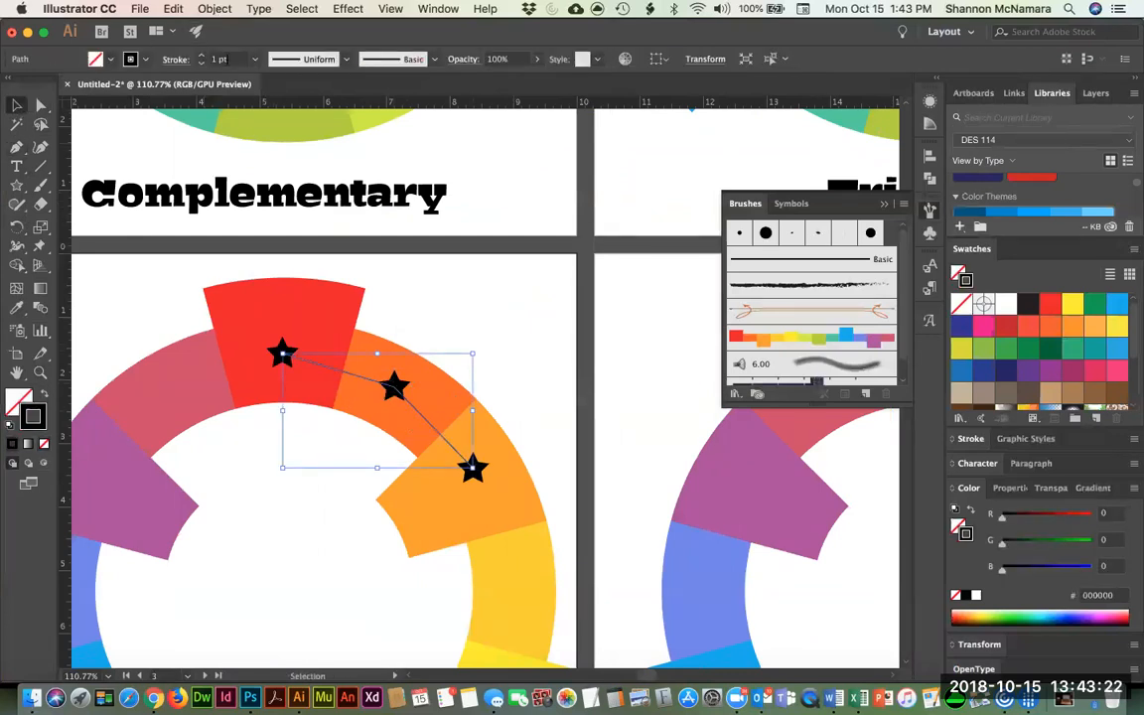
pyautogui.write('4')
pyautogui.press('Return')
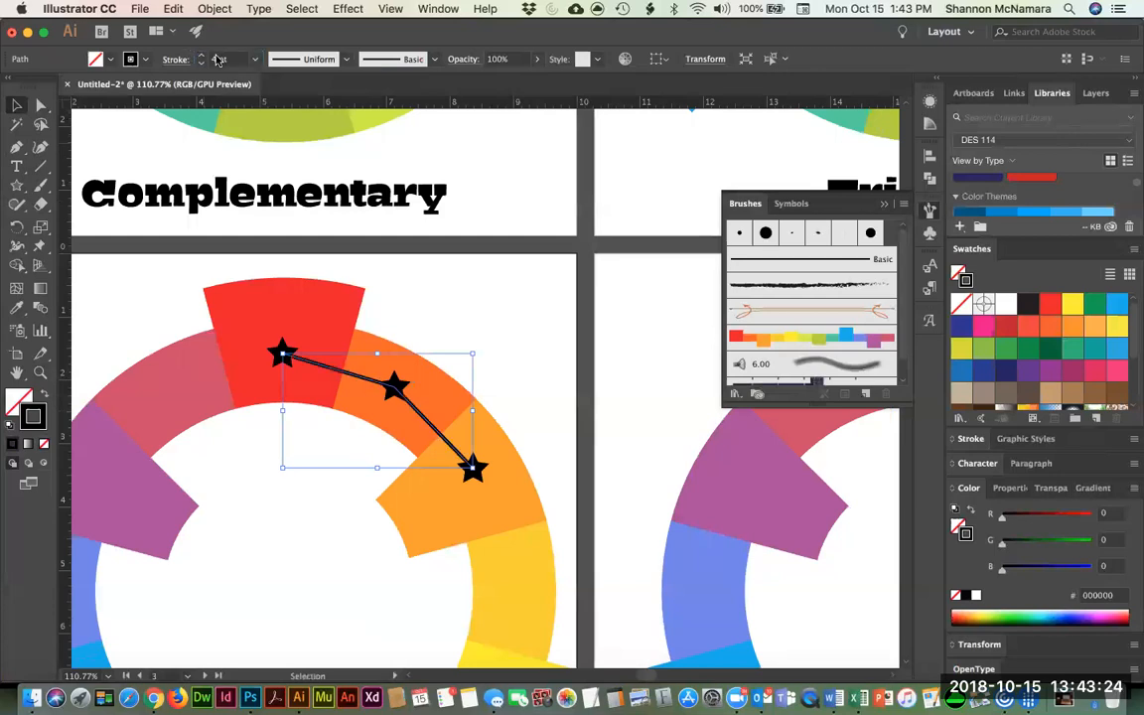
pyautogui.click(516, 334)
# Duplicate the light-orange segment's star onto the red segment of the wheel below Triadic.
pyautogui.moveTo(697, 546); pyautogui.dragTo(285, 399)
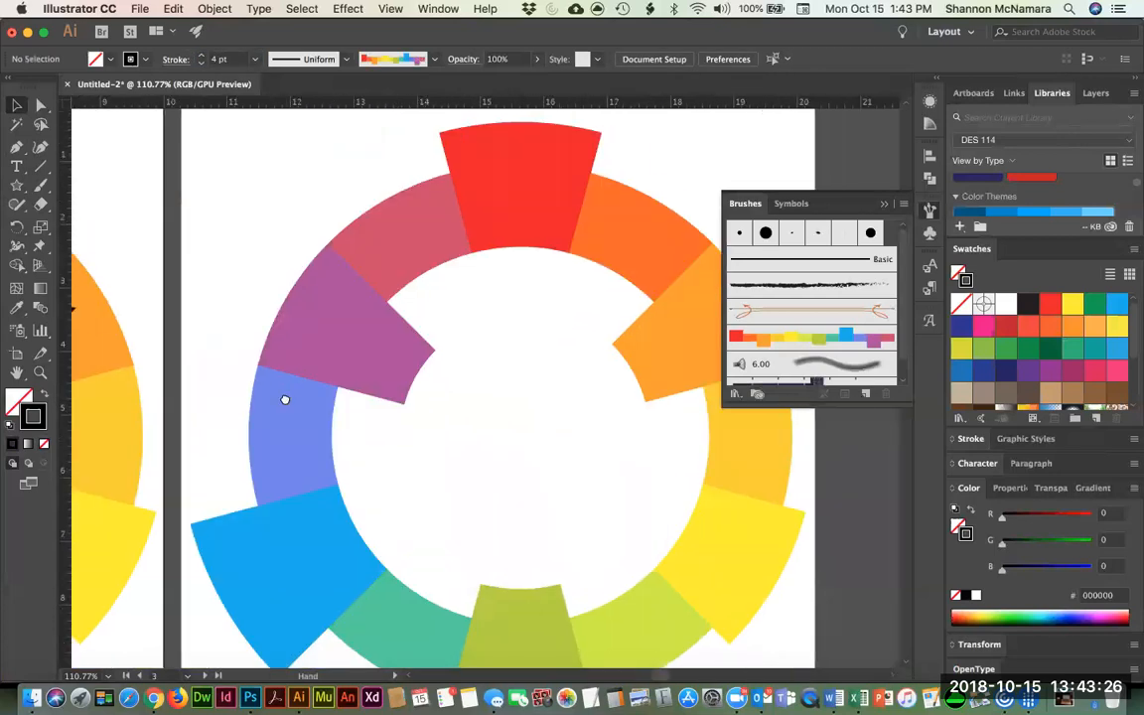
pyautogui.moveTo(464, 559); pyautogui.dragTo(487, 408)
pyautogui.moveTo(529, 511); pyautogui.dragTo(436, 667)
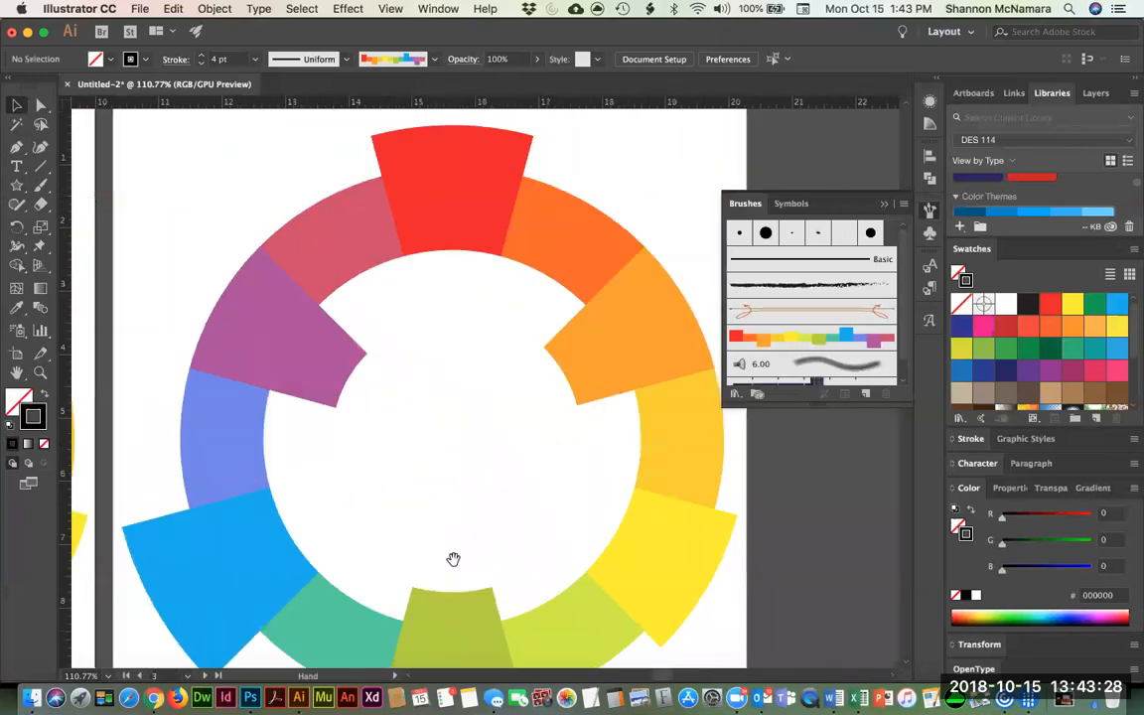
pyautogui.moveTo(475, 364); pyautogui.dragTo(473, 304)
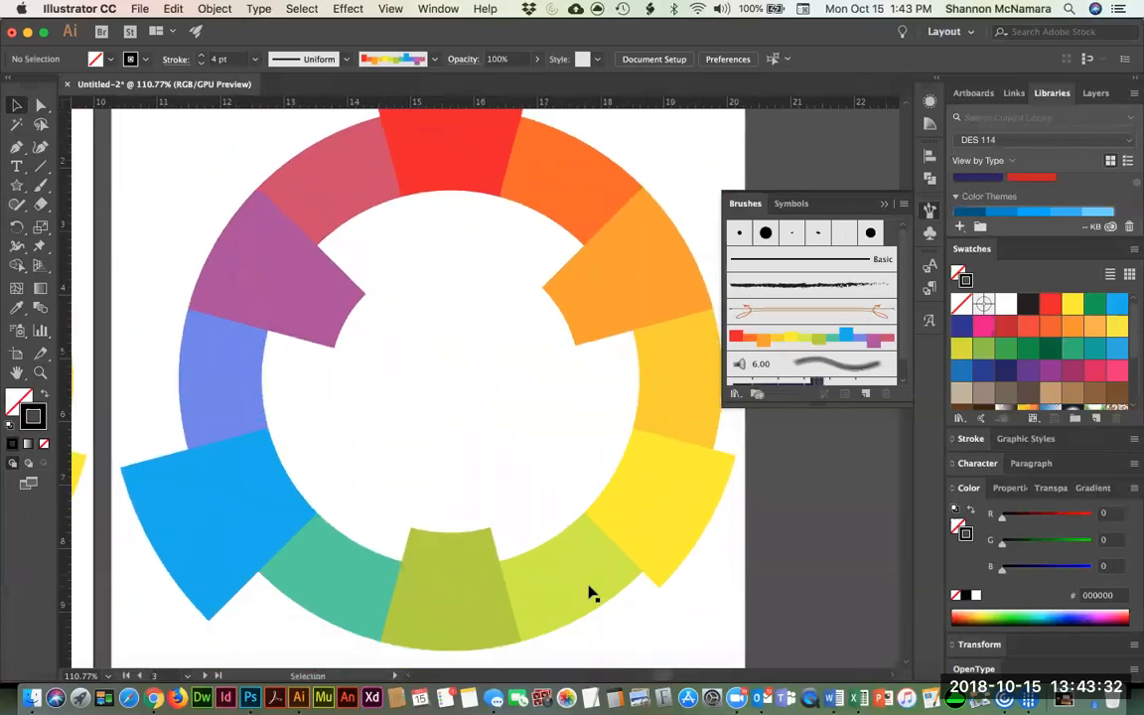
pyautogui.click(386, 254)
pyautogui.moveTo(267, 297); pyautogui.dragTo(416, 483)
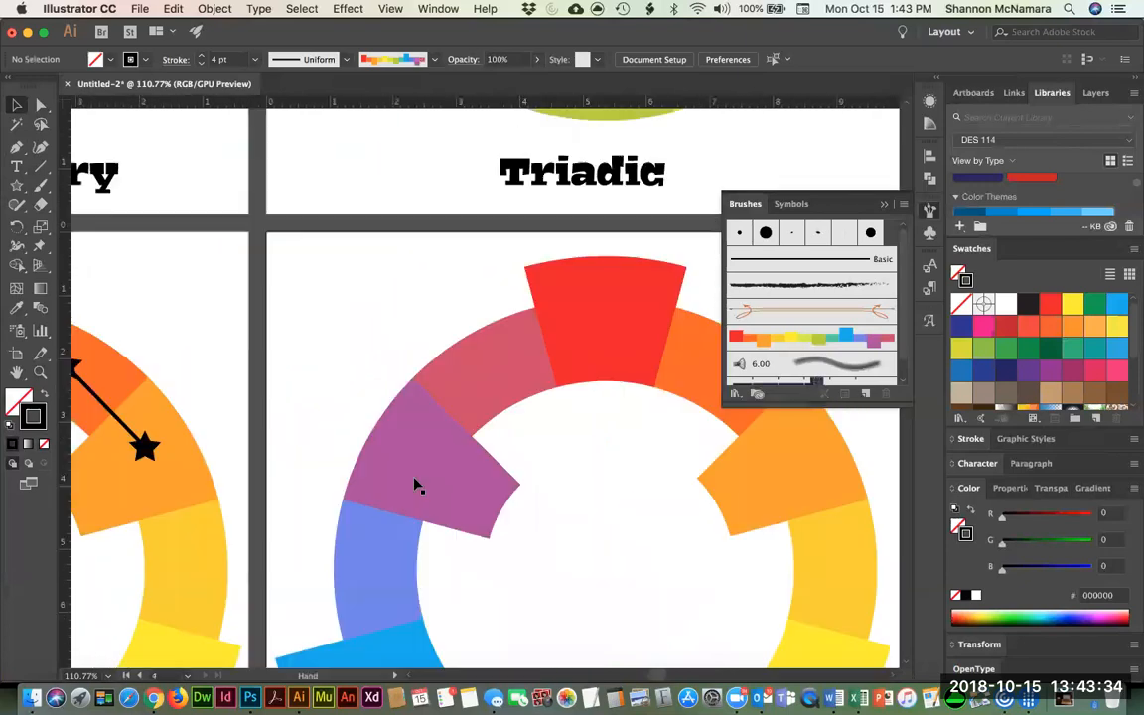
pyautogui.click(144, 447)
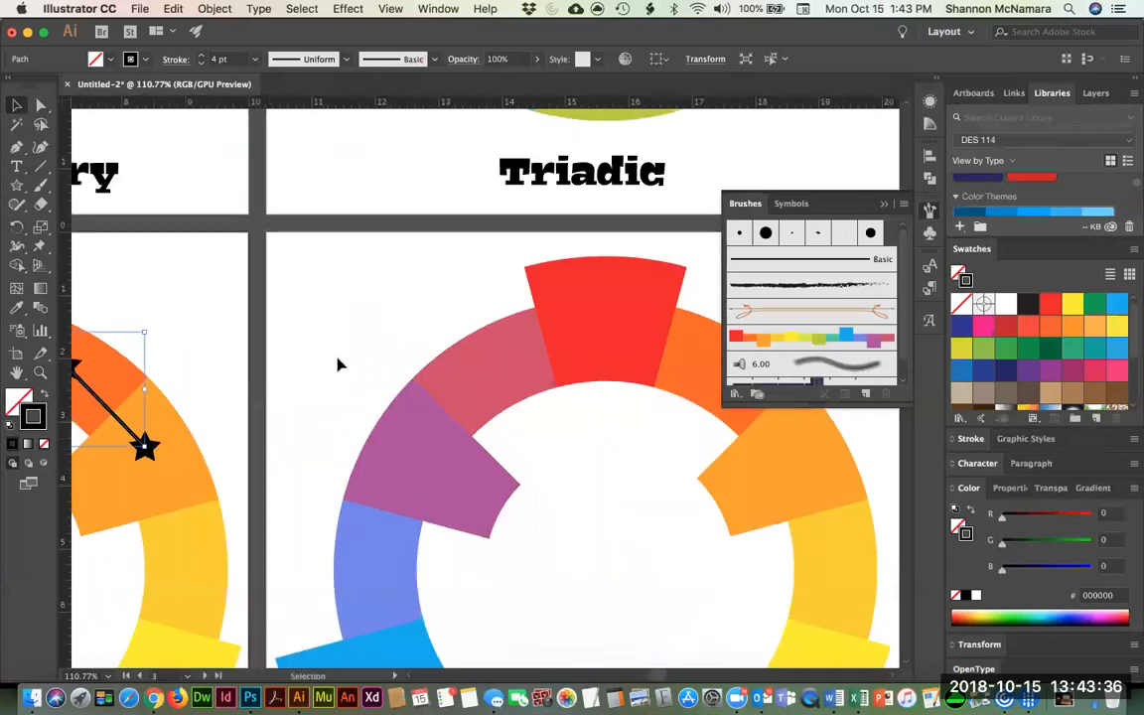
pyautogui.click(144, 447)
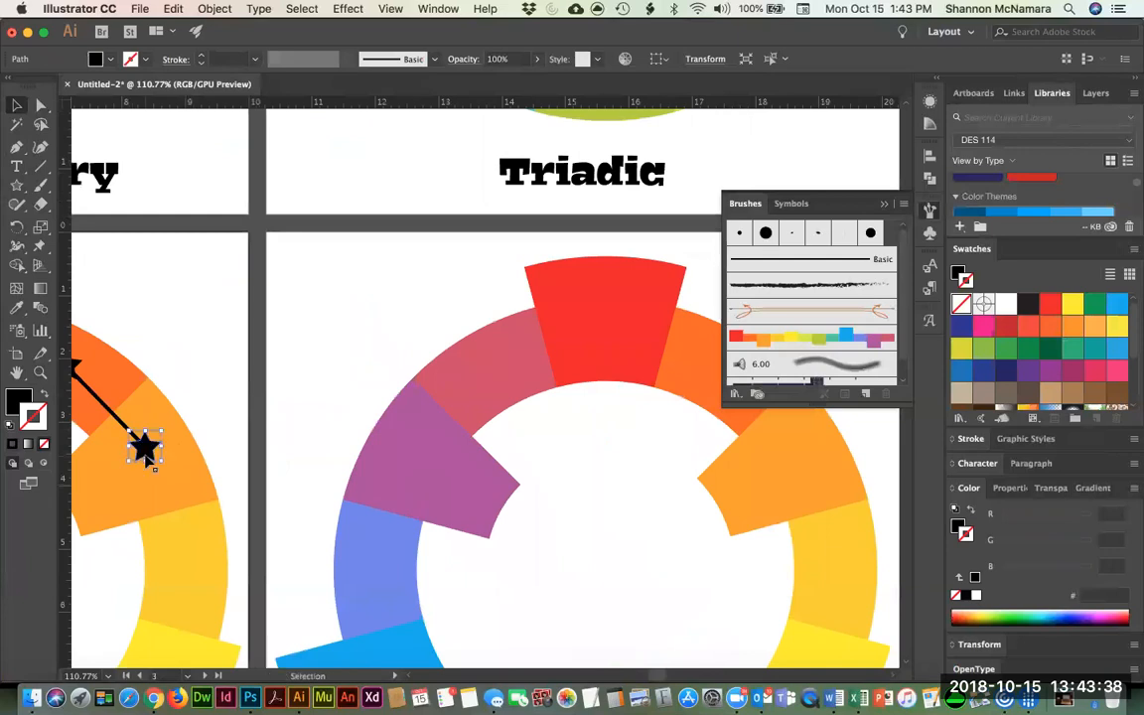
pyautogui.moveTo(423, 368); pyautogui.dragTo(607, 325)
# Place star copies on the teal and lime segments flanking the olive-green segment of the wheel below Triadic.
pyautogui.scroll(-5, 596, 477)
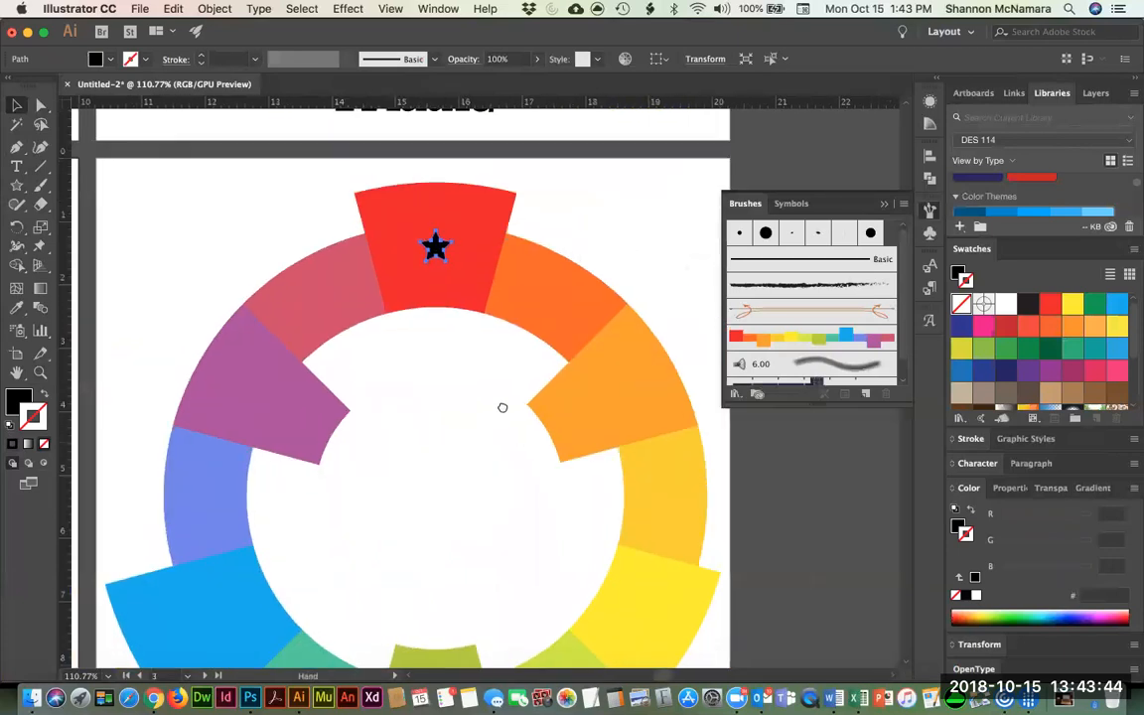
pyautogui.moveTo(494, 149); pyautogui.dragTo(494, 617)
pyautogui.click(403, 614)
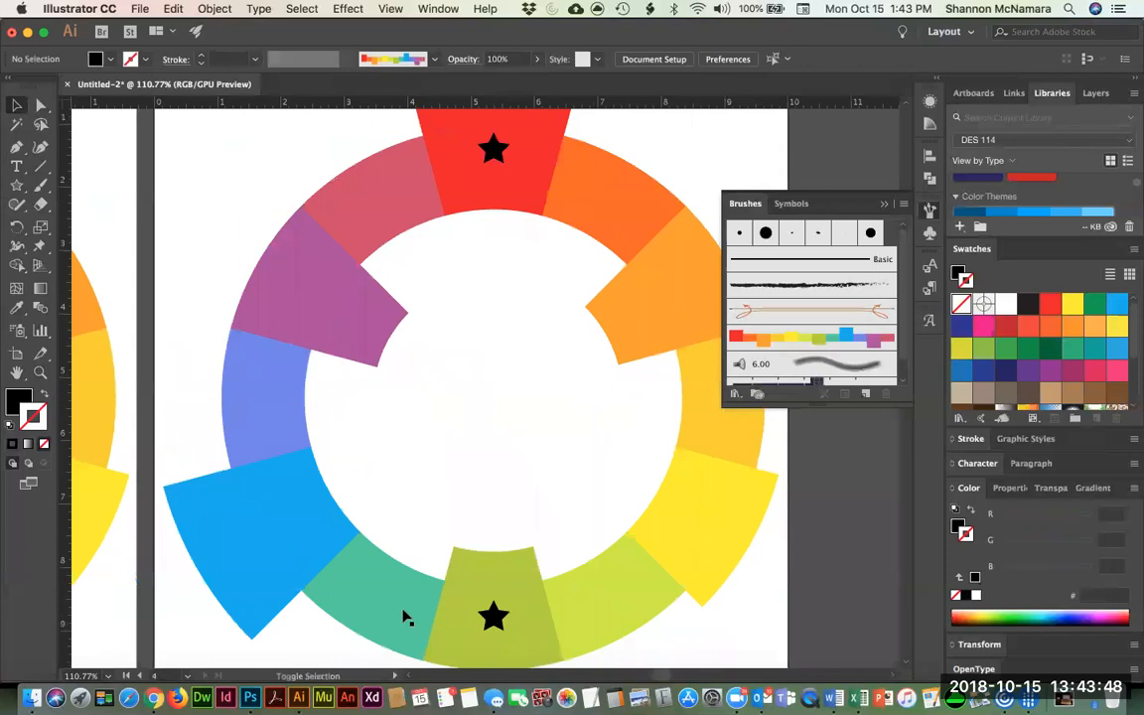
pyautogui.moveTo(385, 595); pyautogui.dragTo(613, 599)
pyautogui.click(513, 429)
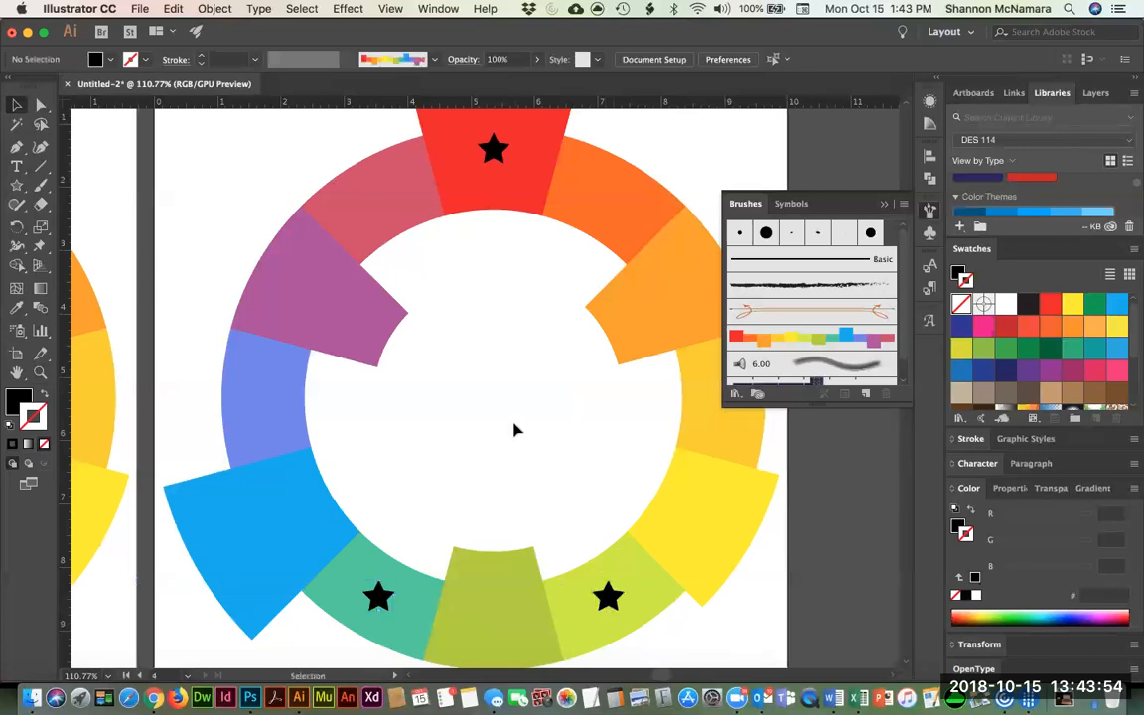
# Draw a closed Pen triangle through the teal, red and lime star centres on the Split Complementary wheel.
pyautogui.press('p')
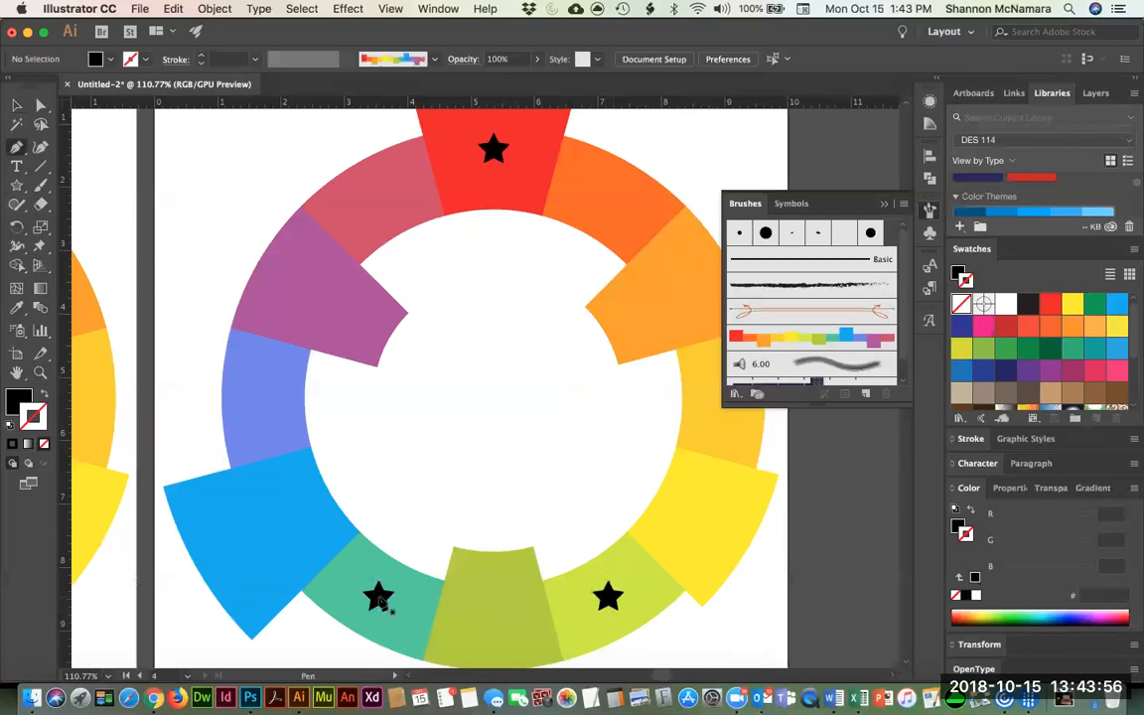
pyautogui.click(378, 596)
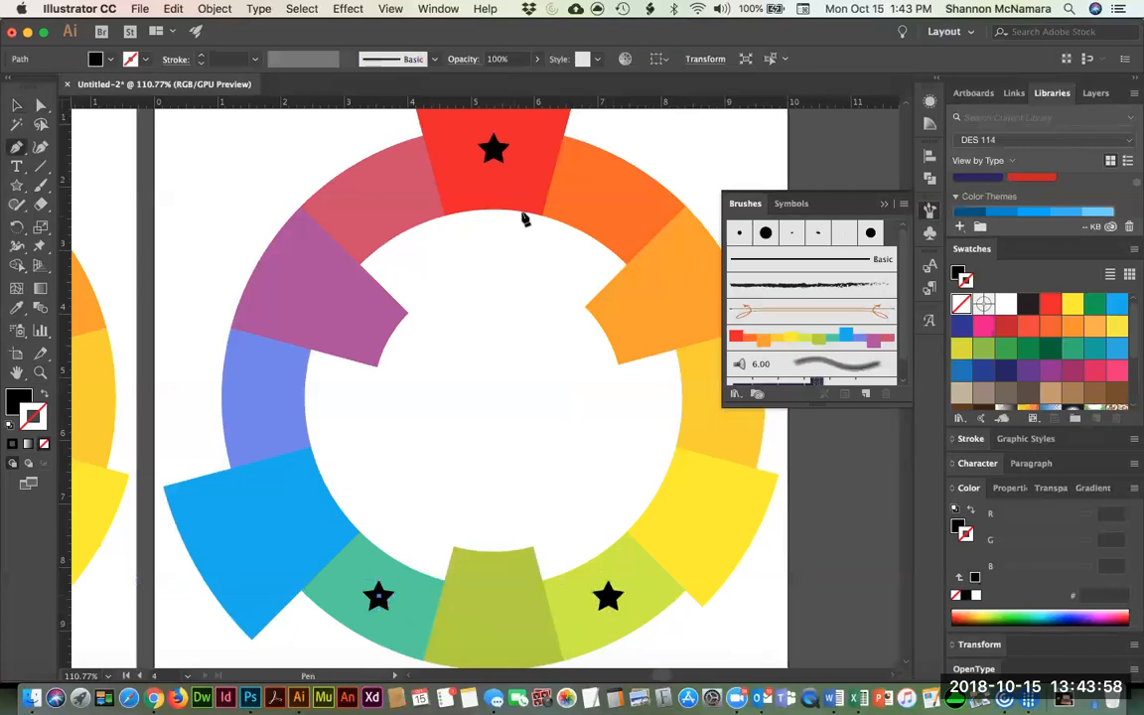
pyautogui.click(493, 151)
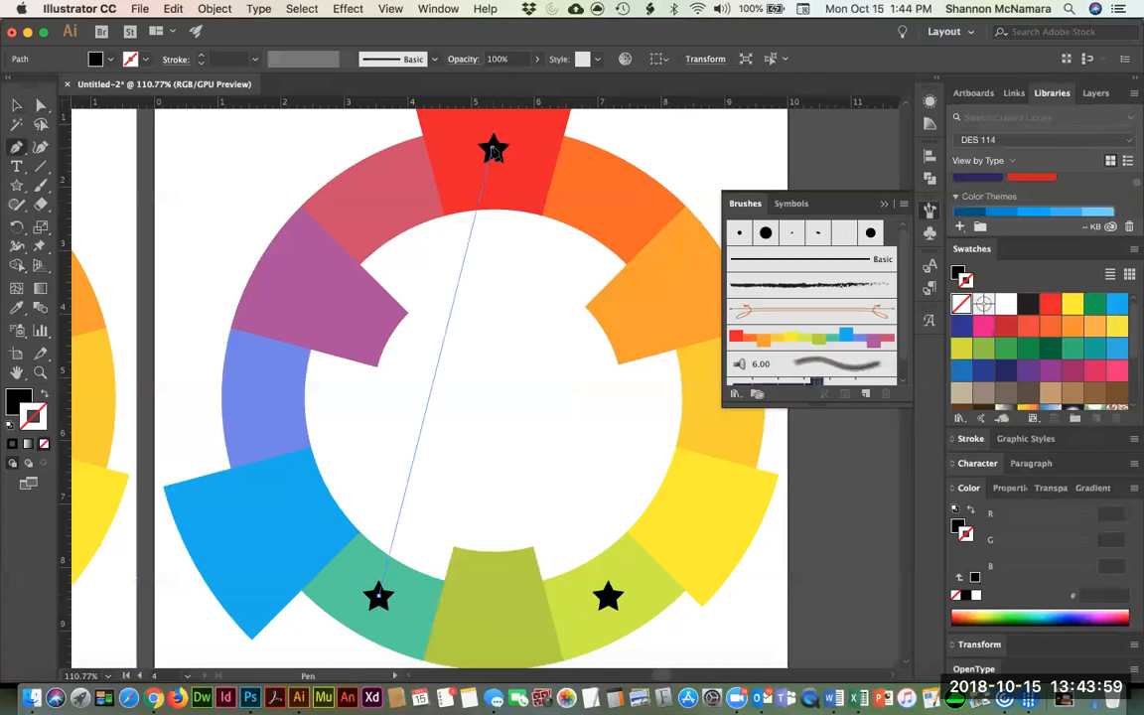
pyautogui.click(609, 598)
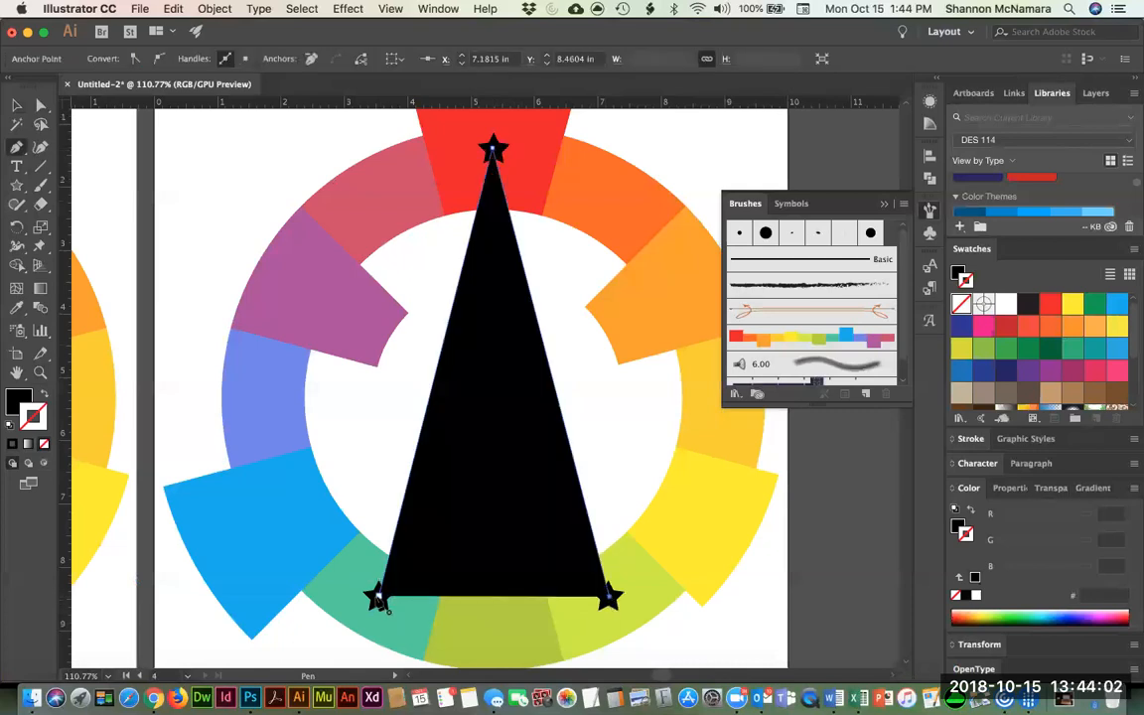
pyautogui.click(379, 599)
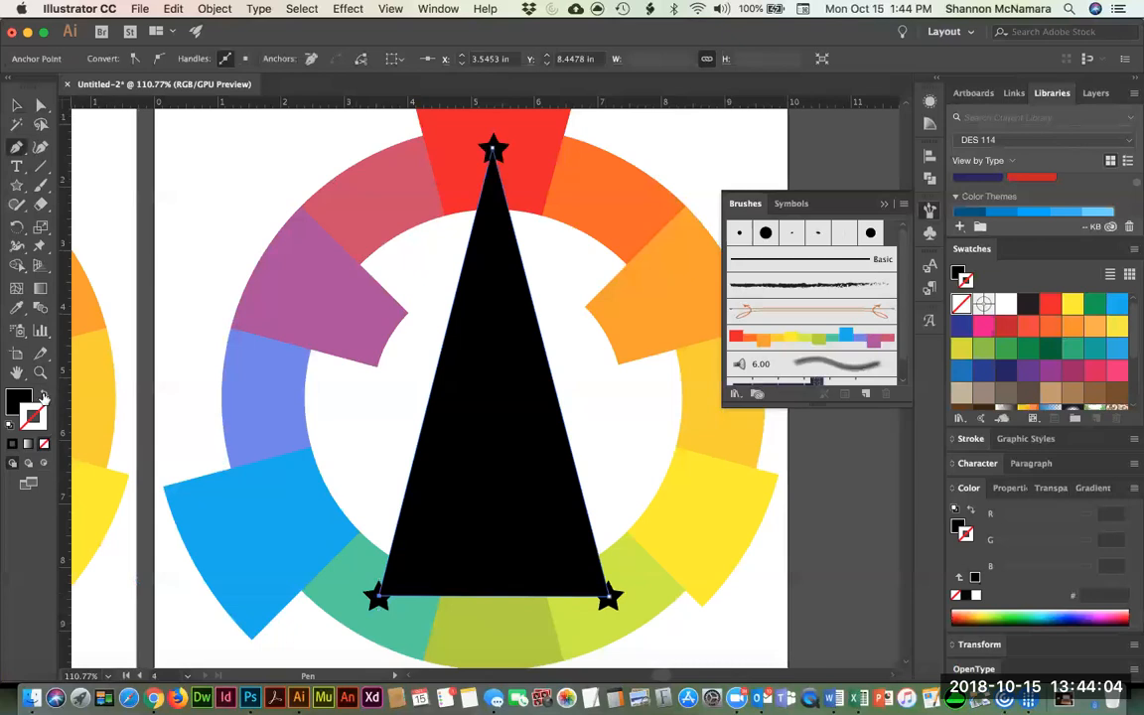
# Swap the triangle's fill and stroke to leave it unfilled with a black outline, and set its stroke weight to 4 pt.
pyautogui.click(43, 396)
pyautogui.click(14, 102)
pyautogui.click(220, 137)
pyautogui.click(460, 288)
pyautogui.click(236, 59)
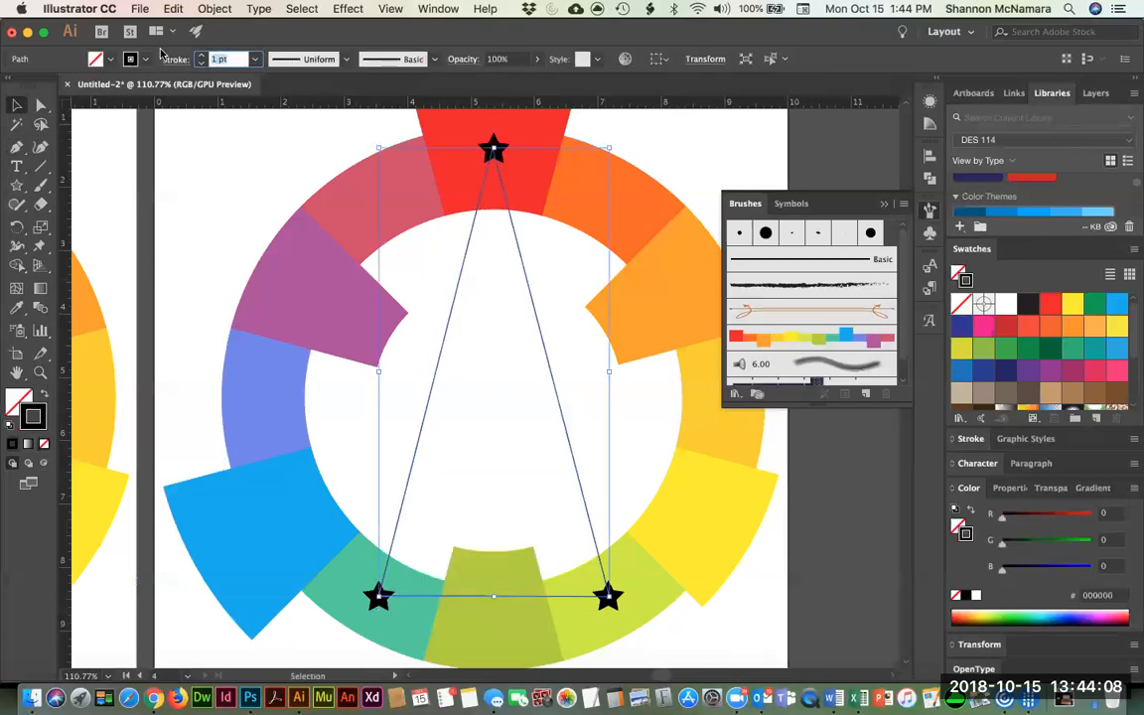
pyautogui.write('4')
pyautogui.press('Return')
pyautogui.click(700, 156)
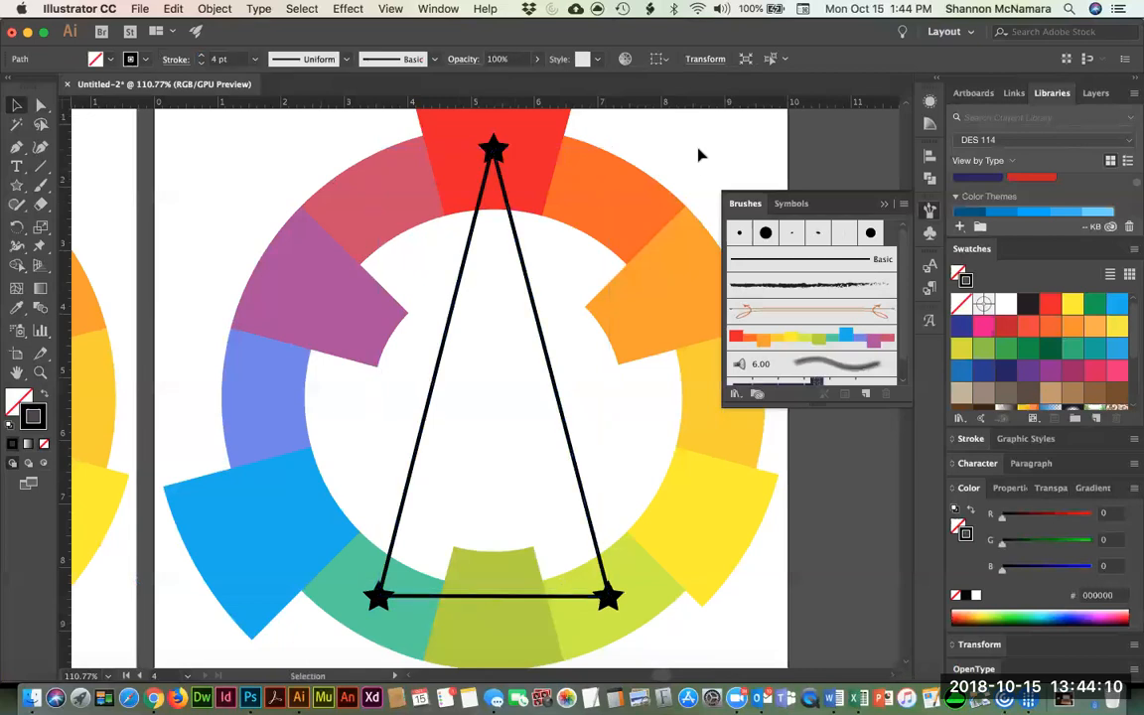
# Bring all four artboards into view and start saving the colour wheel document.
pyautogui.press('super+0')
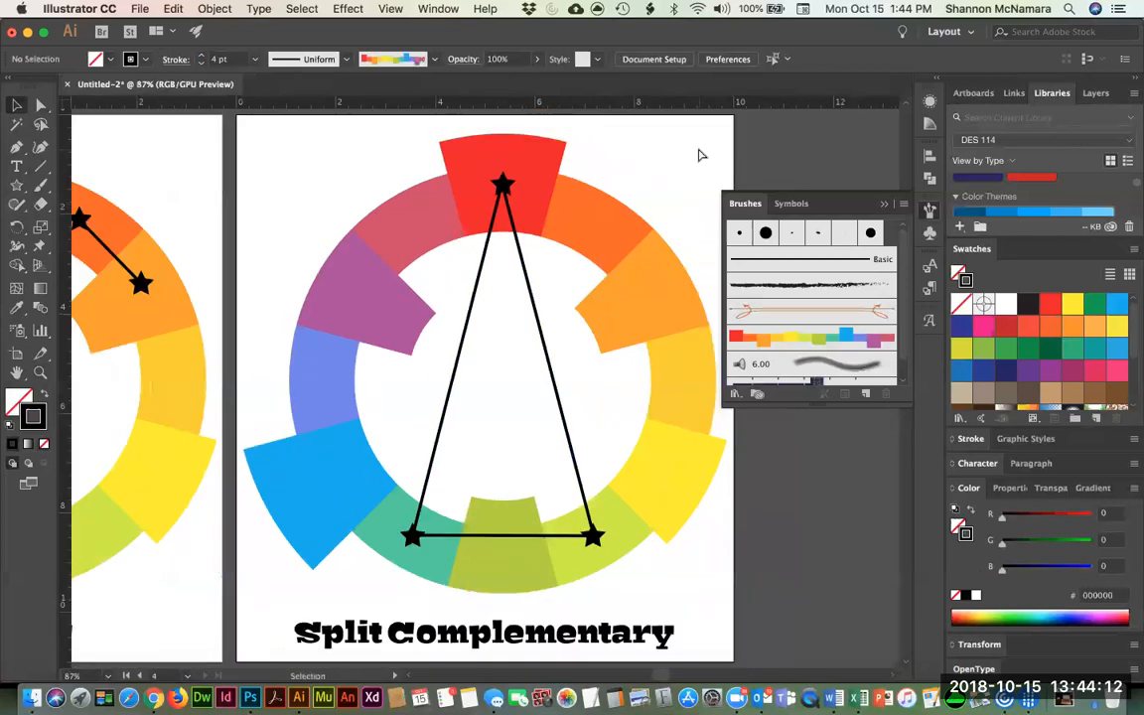
pyautogui.press('super+minus')
pyautogui.press('super+minus')
pyautogui.press('super+minus')
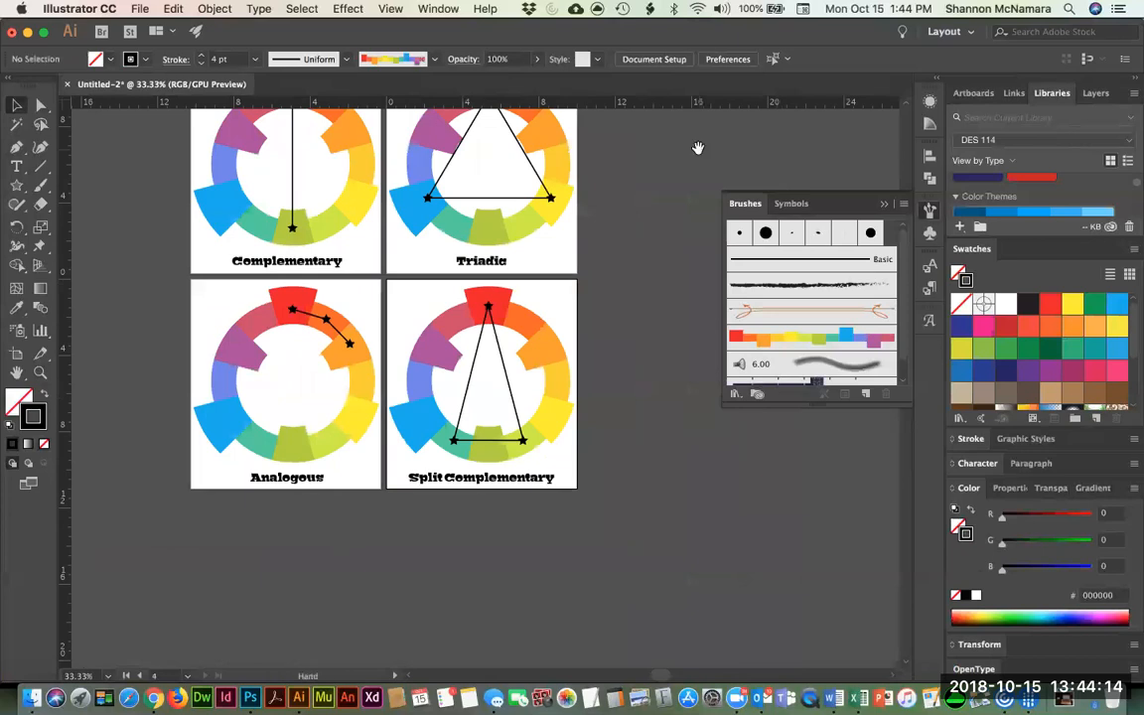
pyautogui.moveTo(425, 353); pyautogui.dragTo(501, 410)
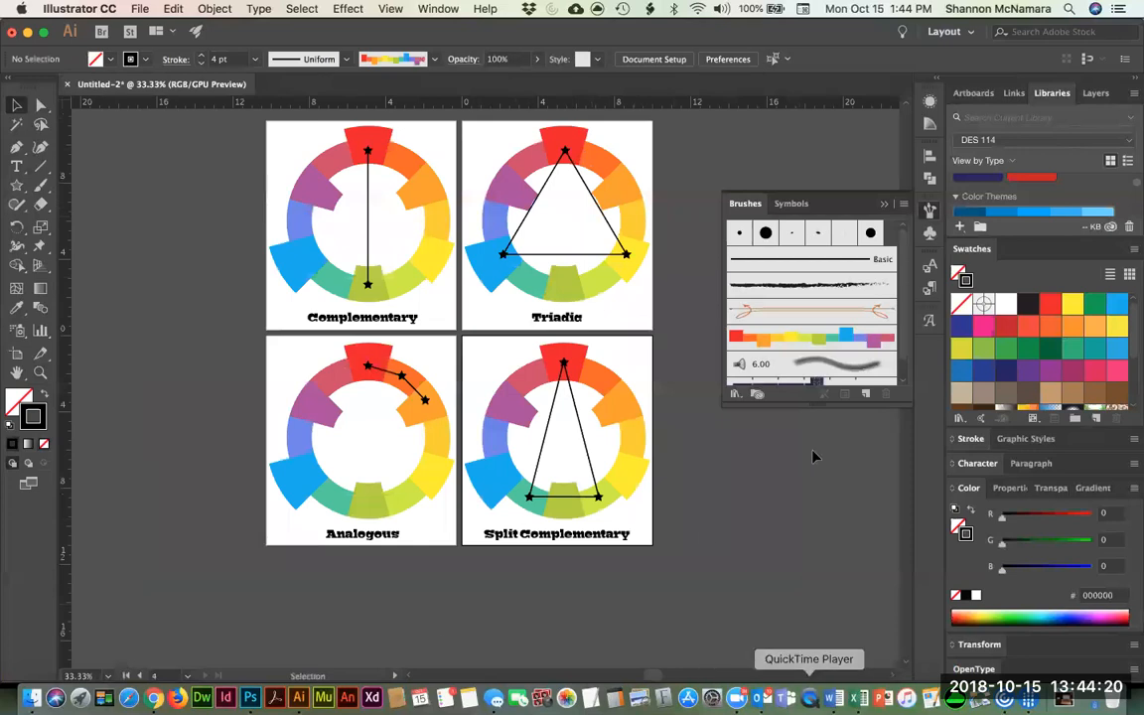
pyautogui.scroll(2, 480, 305)
pyautogui.hscroll(1, 466, 327)
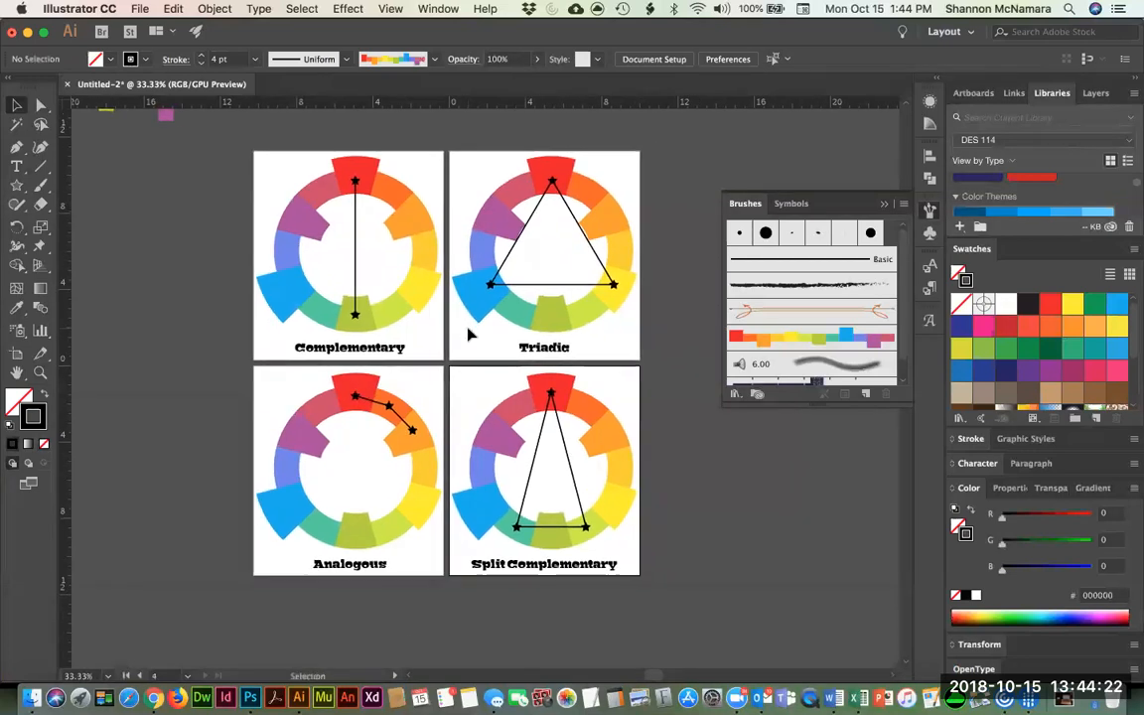
pyautogui.click(149, 9)
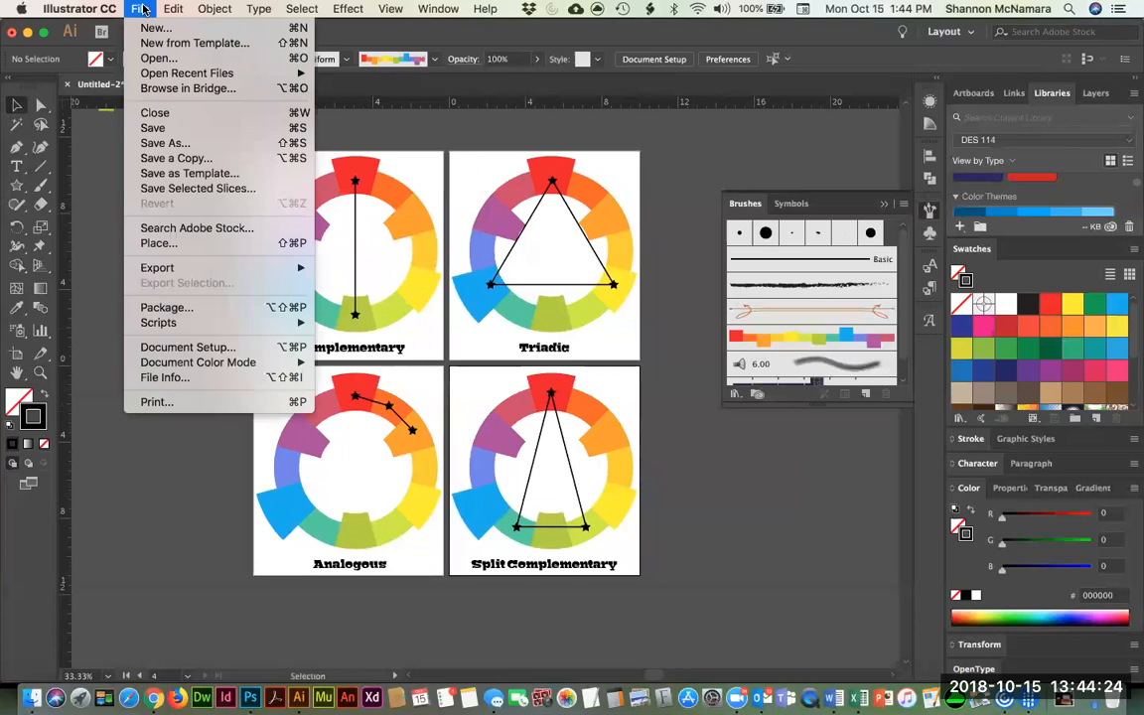
pyautogui.click(171, 121)
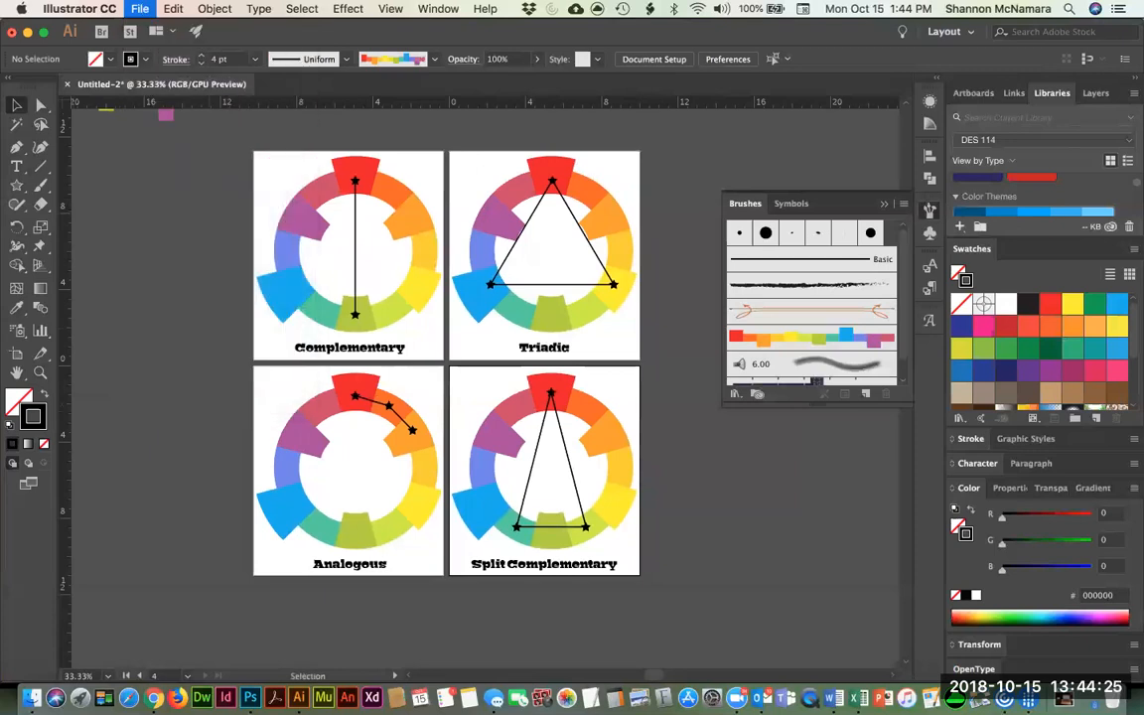
# Switch to Chrome to check the required PDF file name in the assignment's submission instructions, and return to Illustrator.
pyautogui.click(33, 699)
pyautogui.press('super+Tab')
pyautogui.press('super+Tab')
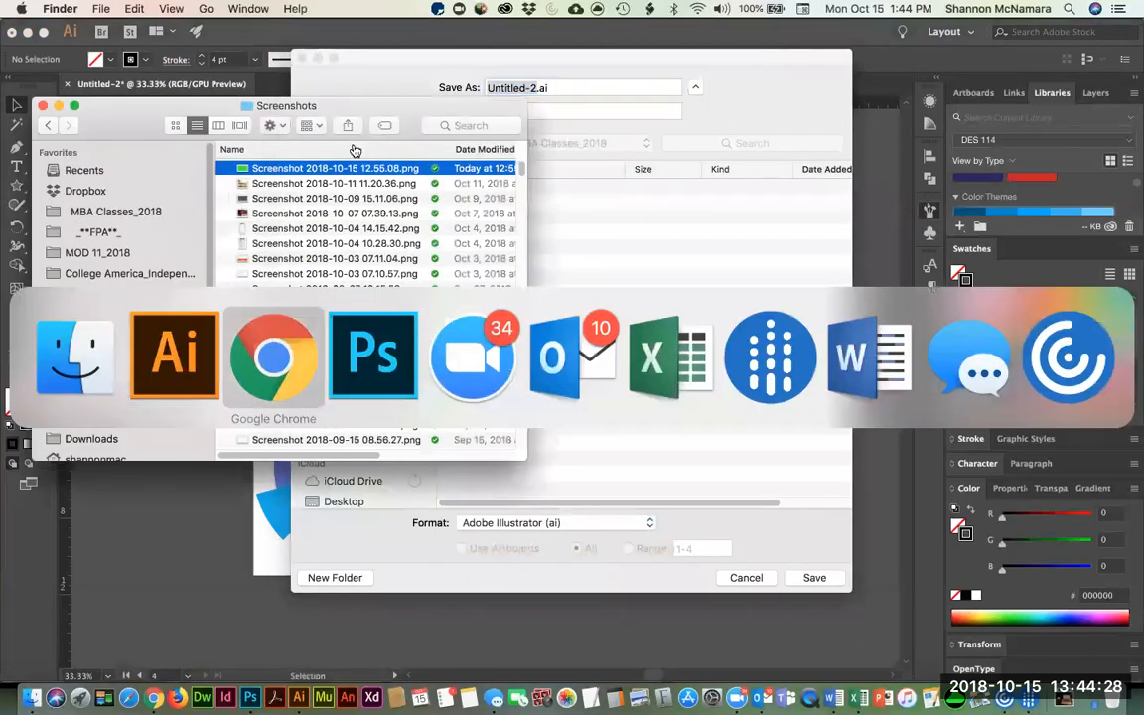
pyautogui.scroll(-5, 497, 457)
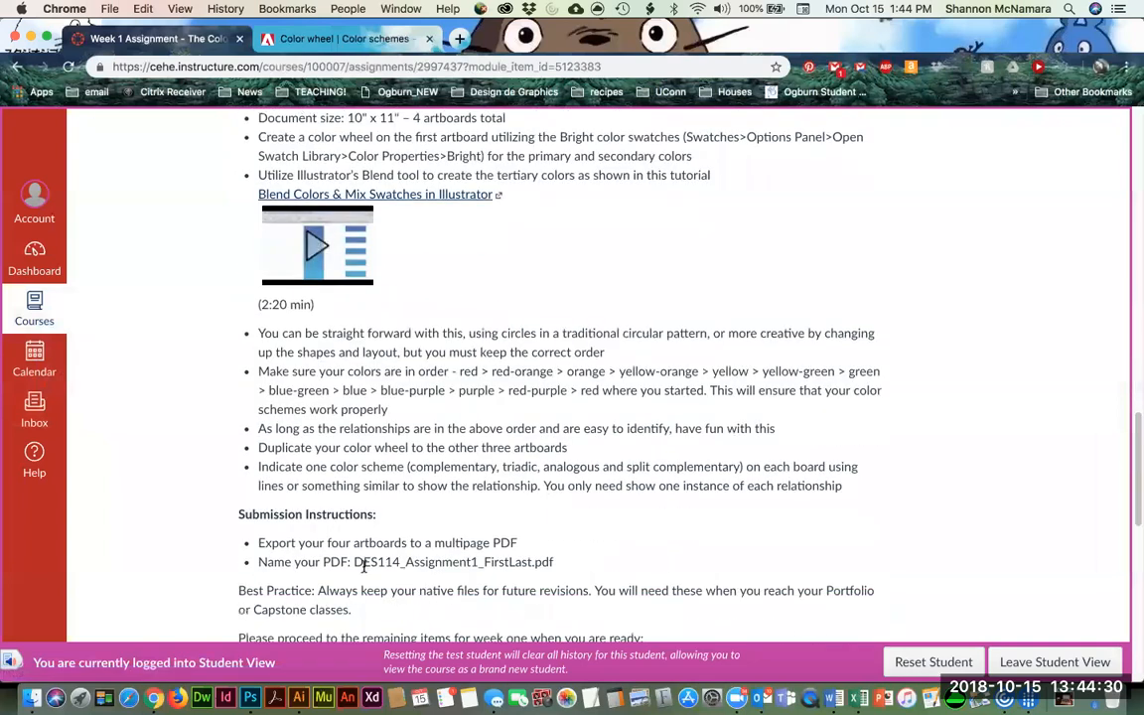
pyautogui.moveTo(355, 563); pyautogui.dragTo(533, 563)
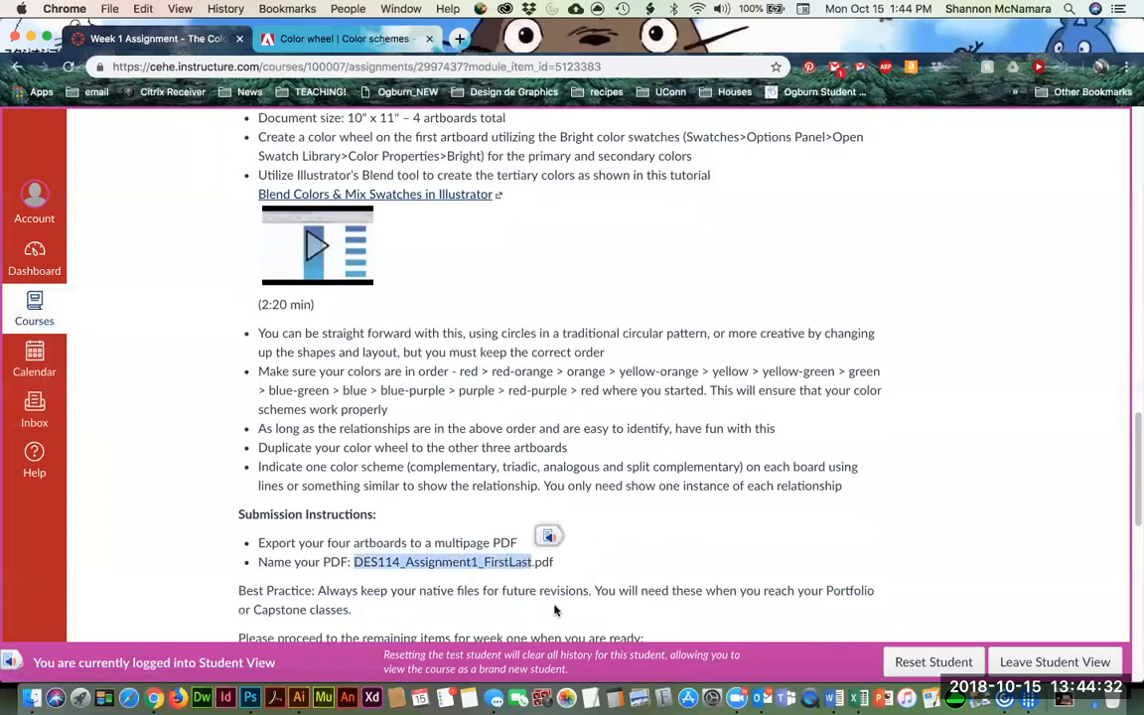
pyautogui.press('super+Tab')
pyautogui.press('super+Tab')
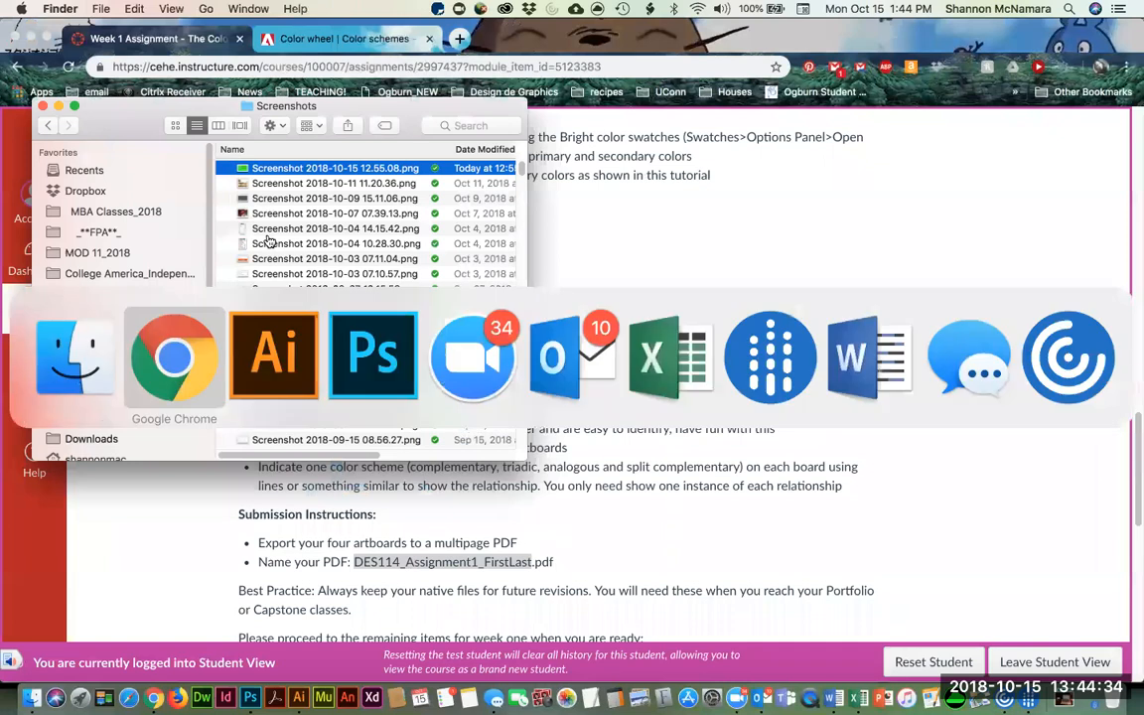
pyautogui.press('super+Tab')
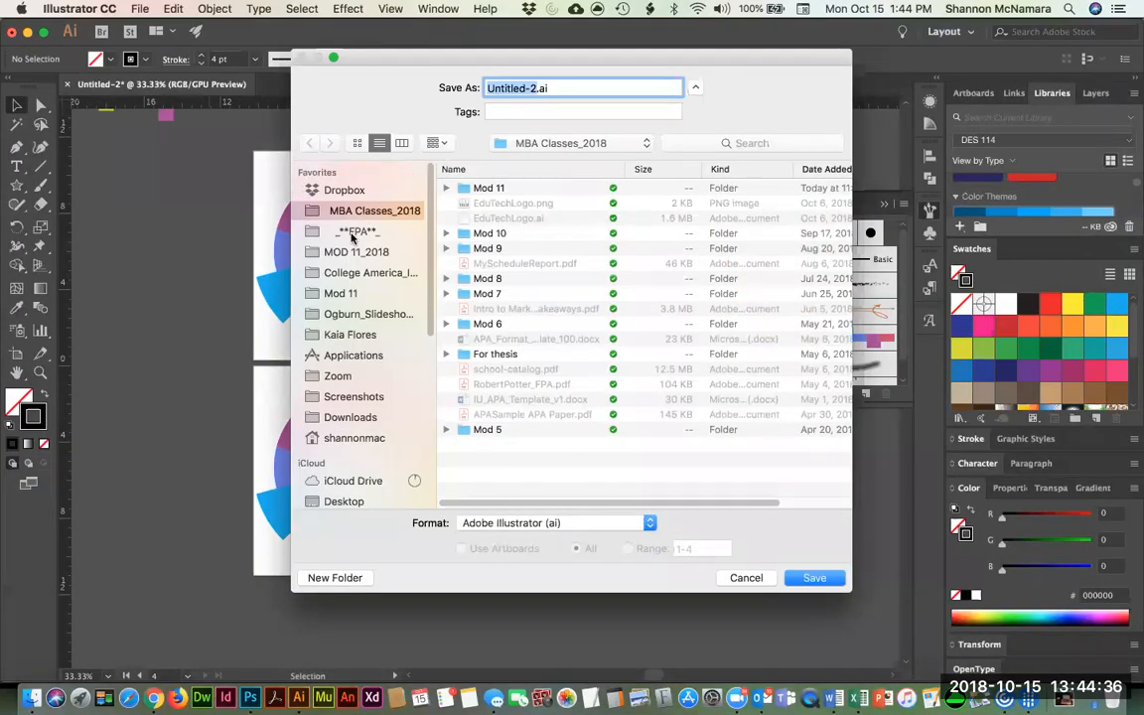
# Set the save location to the assignment1 folder inside Mod 11, DES114 and Week 1.
pyautogui.click(337, 293)
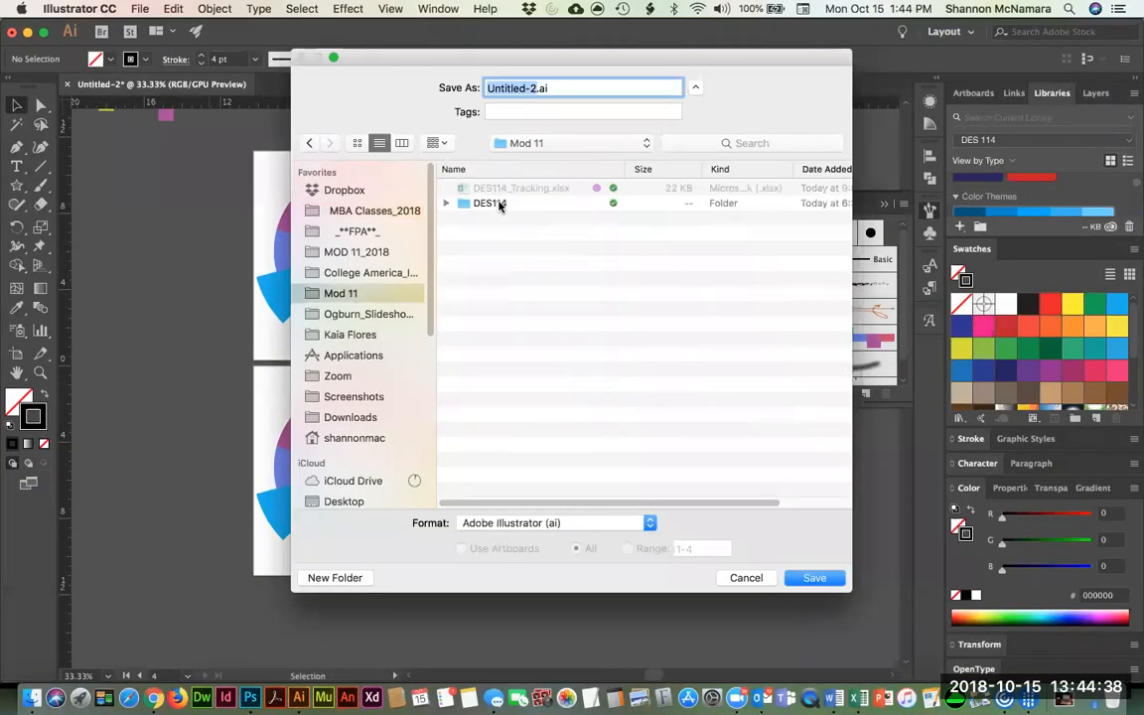
pyautogui.doubleClick(499, 204)
pyautogui.doubleClick(486, 297)
pyautogui.doubleClick(501, 325)
pyautogui.click(309, 142)
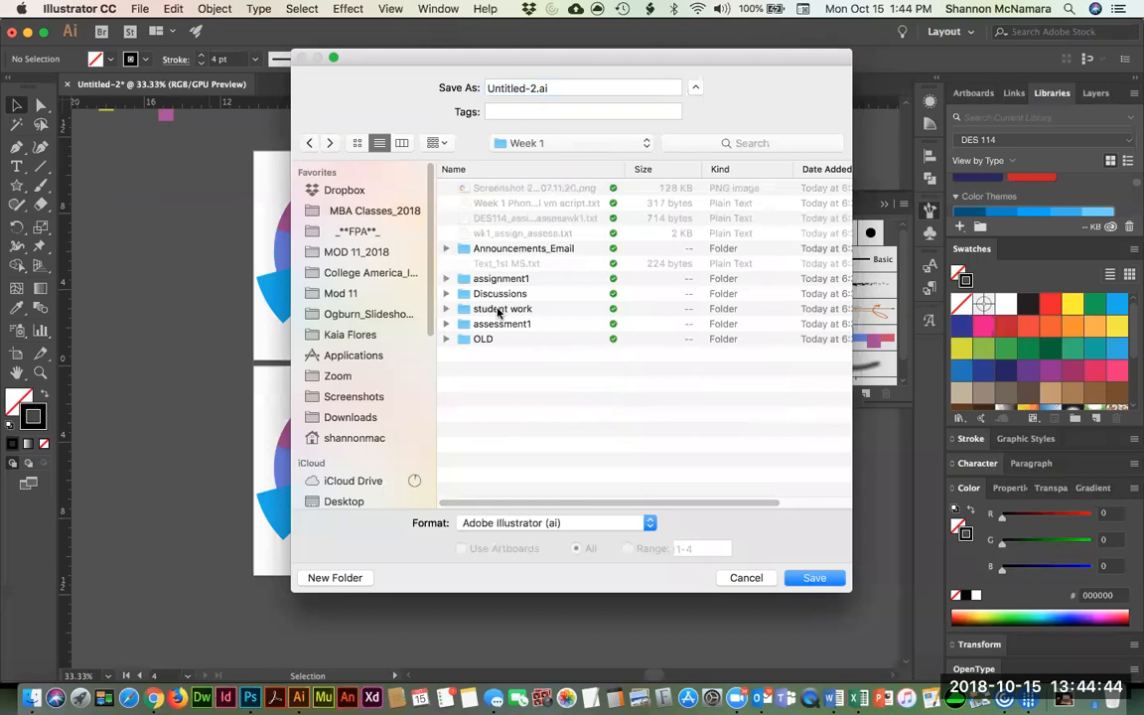
pyautogui.doubleClick(500, 279)
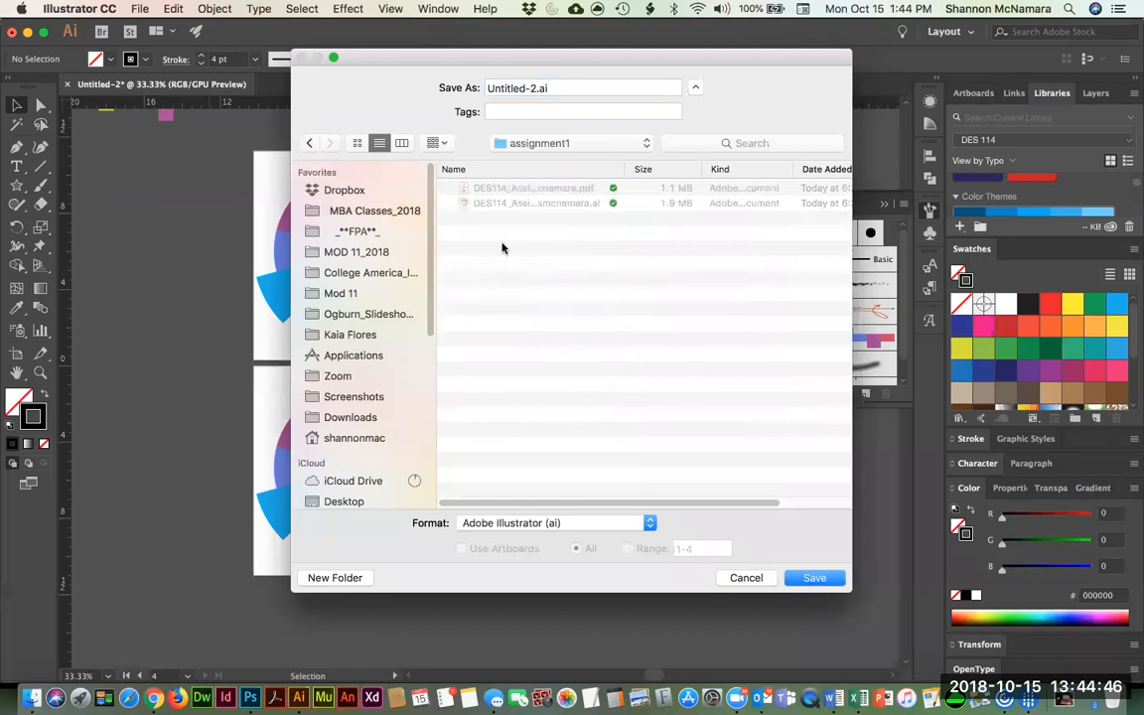
# Save the document in Adobe Illustrator format over the existing DES114 Assignment1 file, accepting the Illustrator CC options.
pyautogui.click(499, 203)
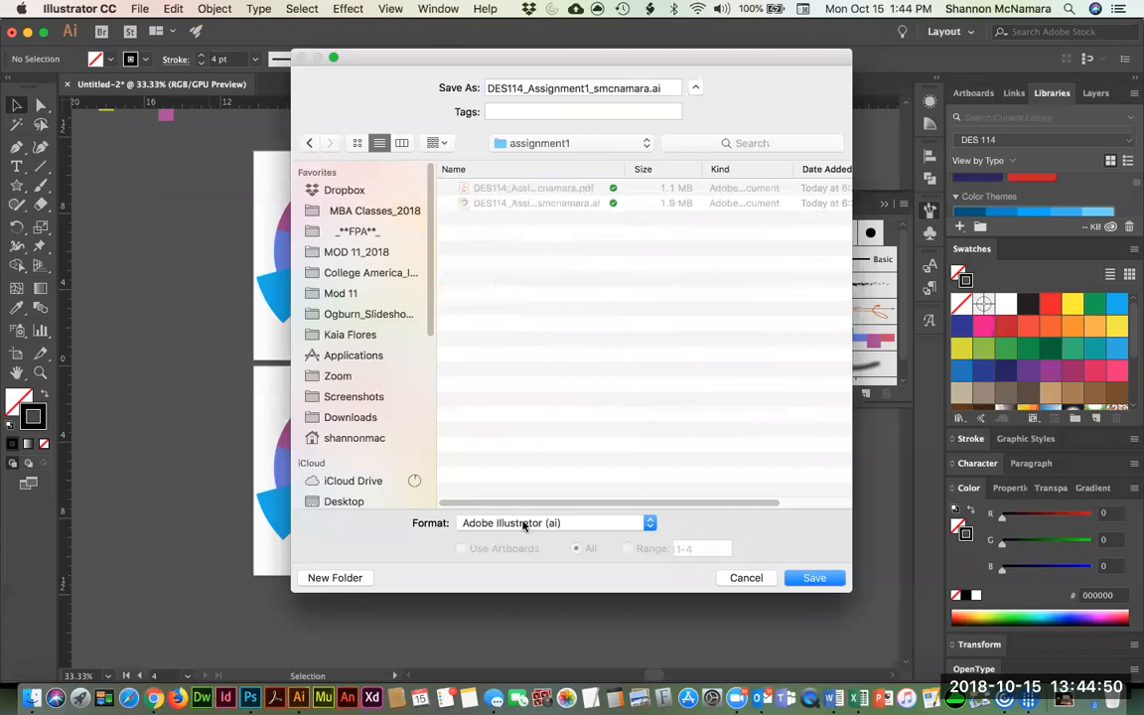
pyautogui.click(812, 579)
pyautogui.click(700, 164)
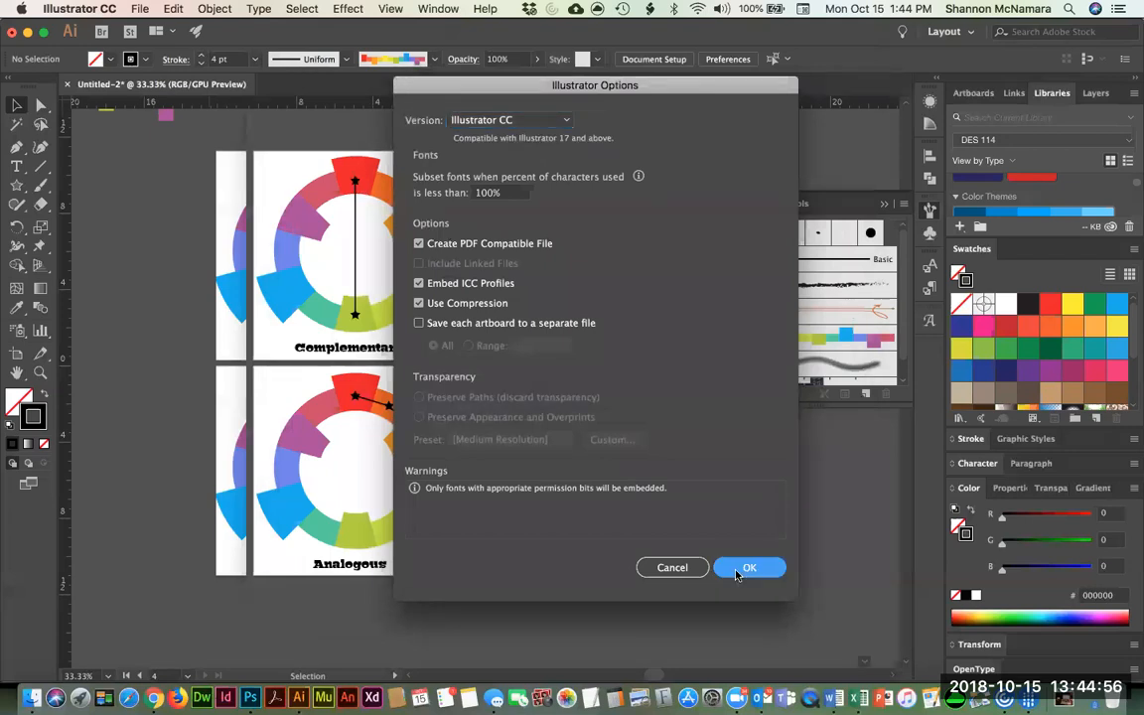
pyautogui.press('Return')
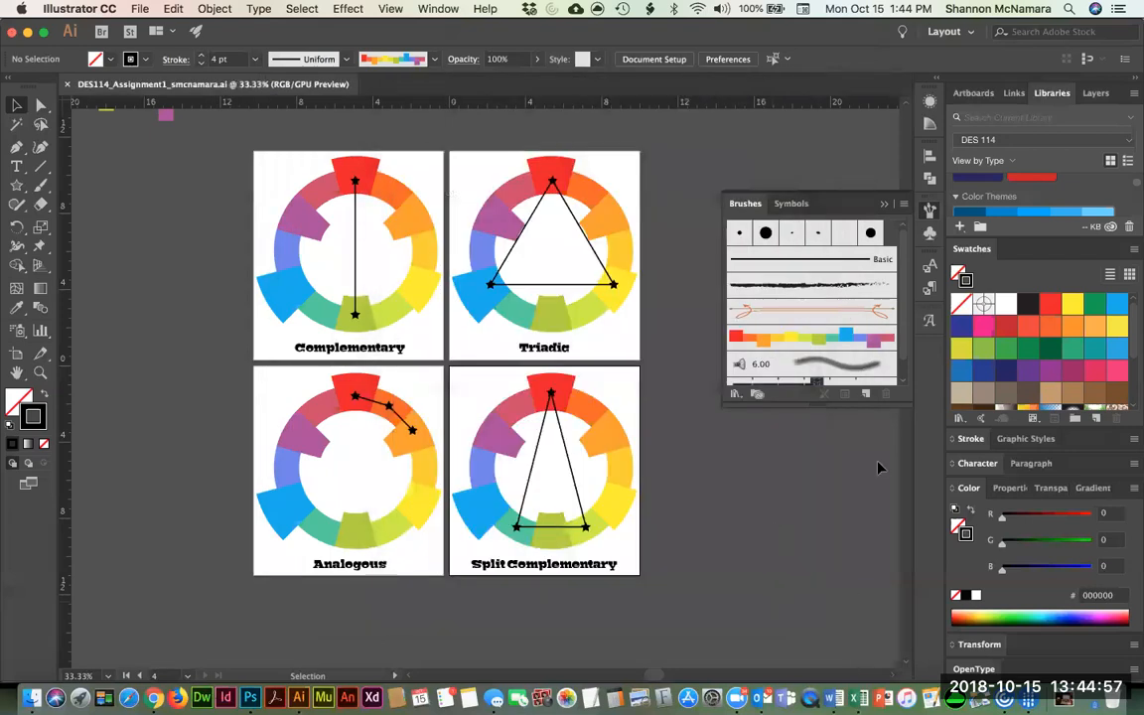
# Save all artboards as an Adobe PDF in the same folder, replacing the existing PDF and using the Illustrator Default preset.
pyautogui.click(140, 9)
pyautogui.click(167, 144)
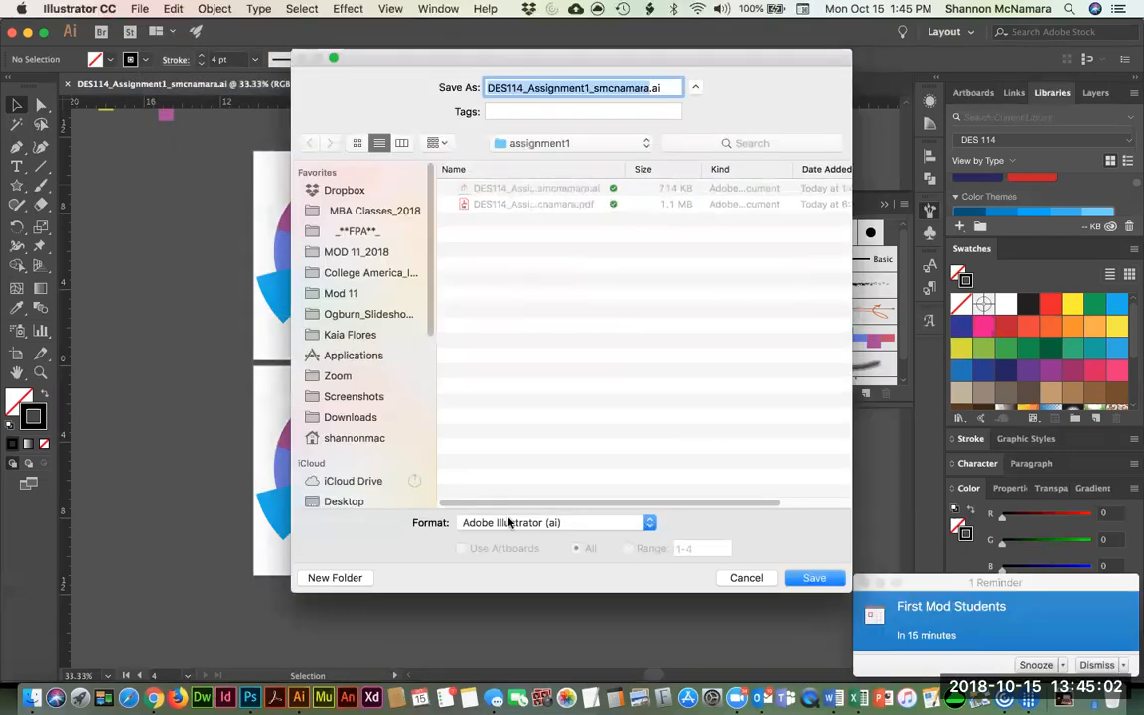
pyautogui.click(508, 523)
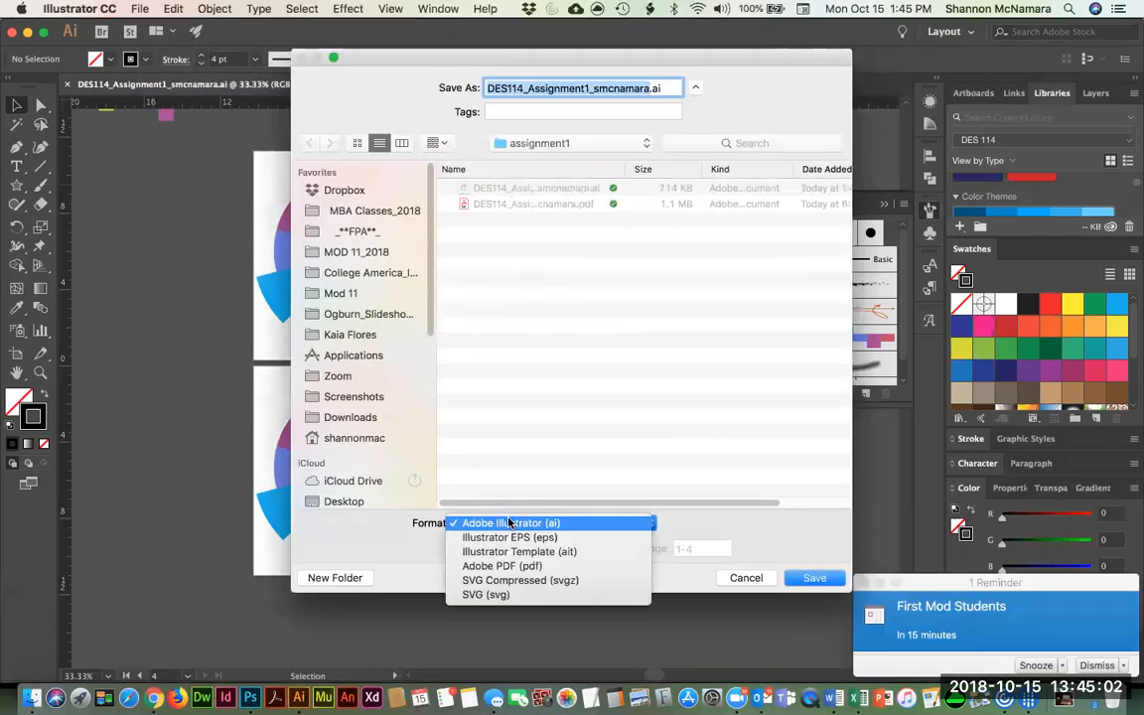
pyautogui.click(492, 564)
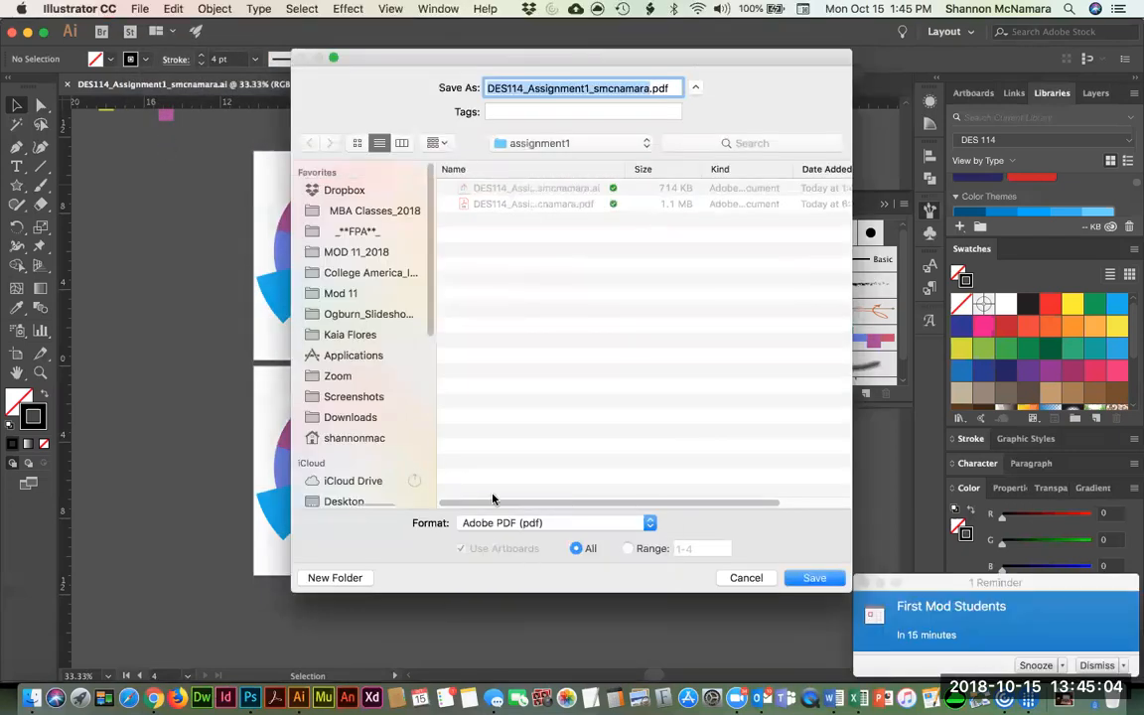
pyautogui.click(812, 577)
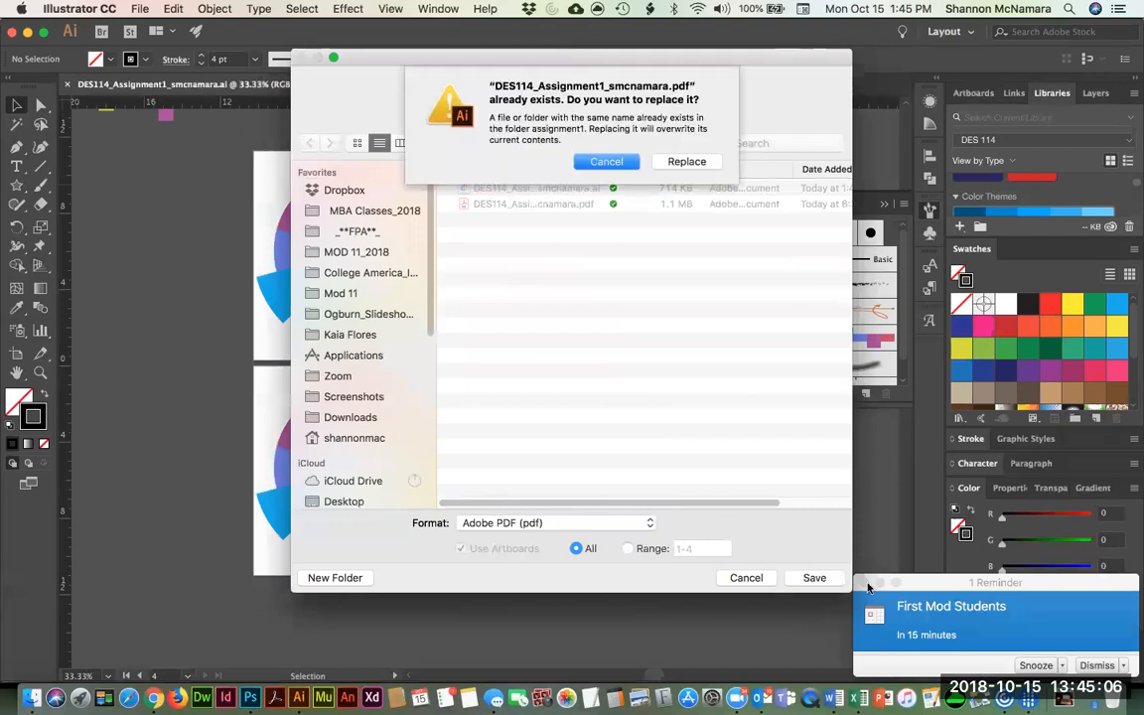
pyautogui.click(699, 162)
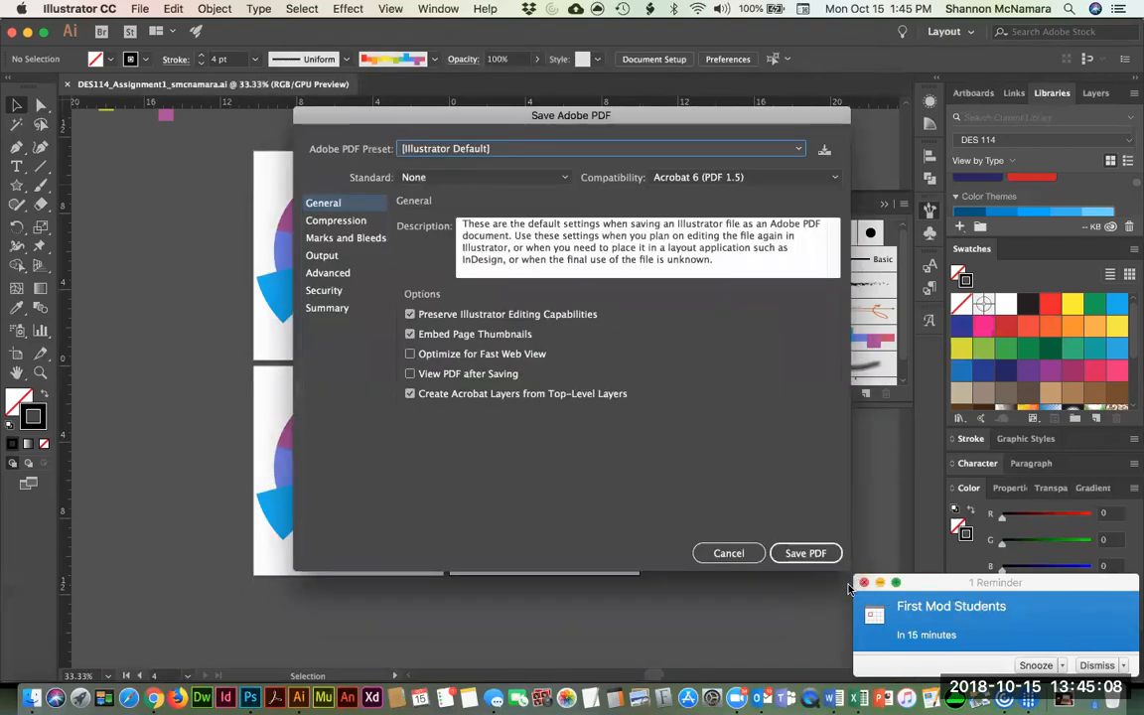
pyautogui.click(863, 583)
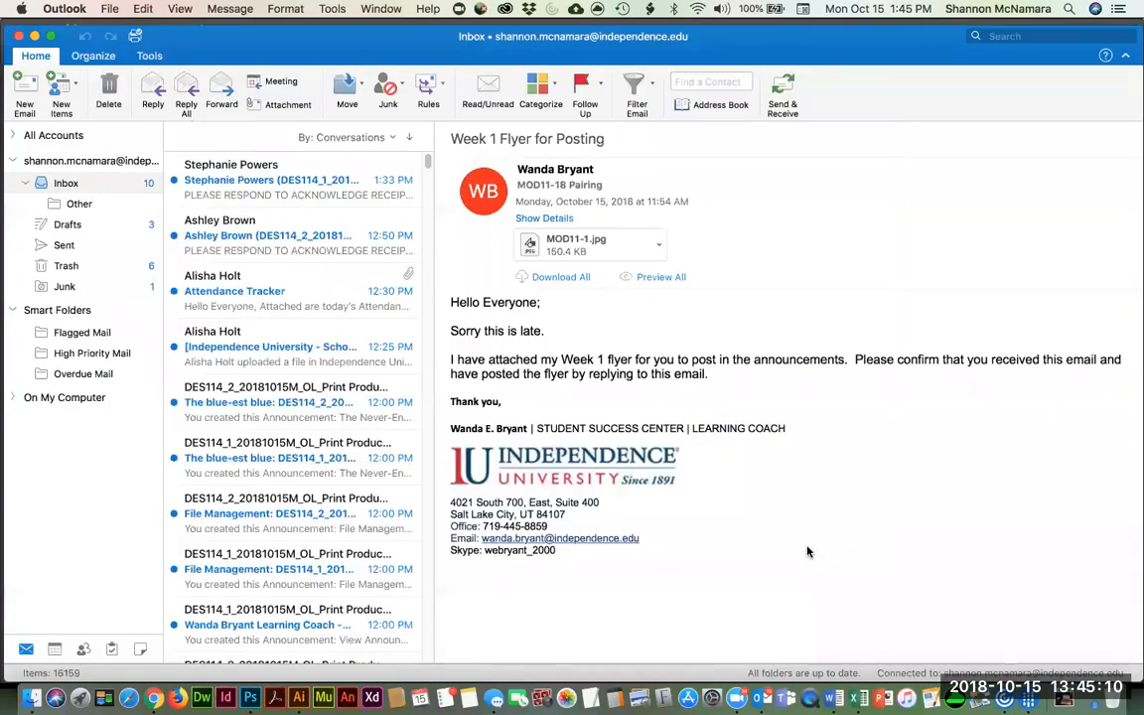
pyautogui.press('super+Tab')
pyautogui.click(821, 555)
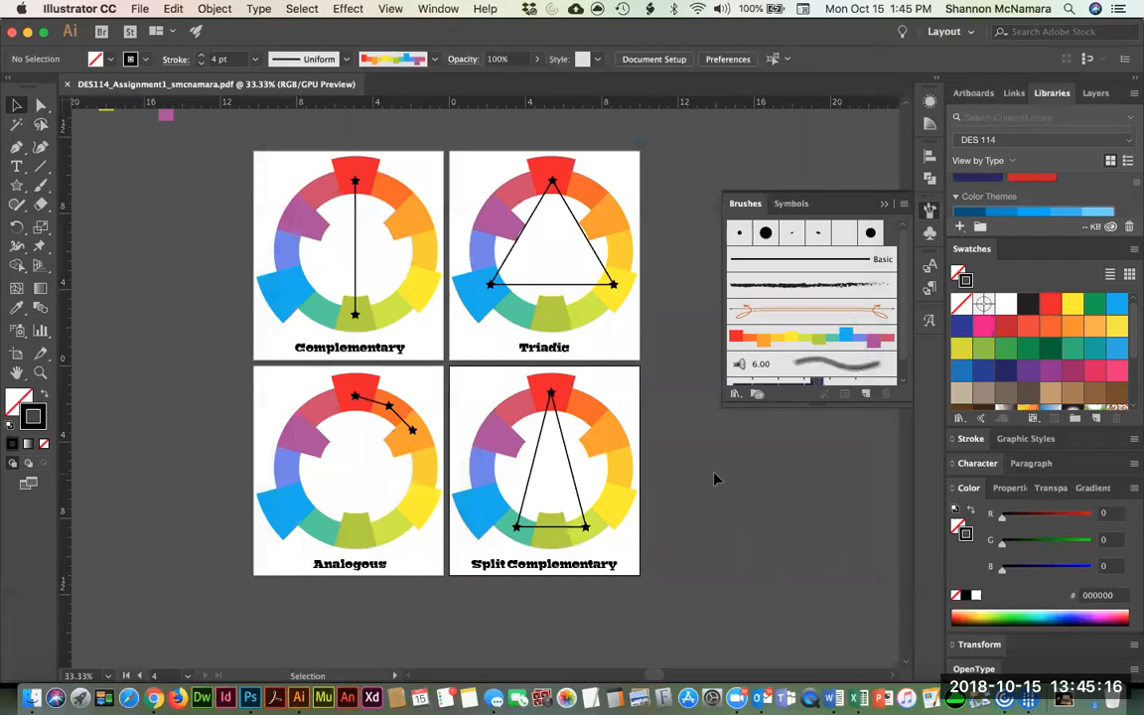
# Close the document and, in Finder, open the assignment1 folder under Mod 11, DES114 and Week 1.
pyautogui.click(67, 86)
pyautogui.click(32, 698)
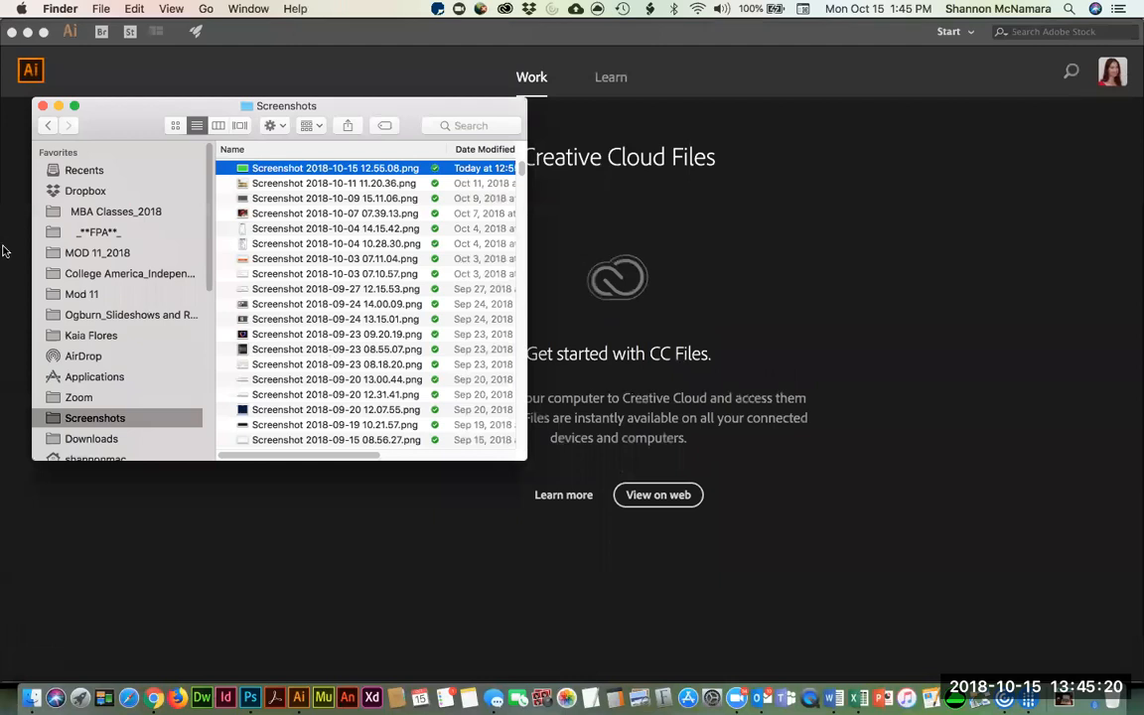
pyautogui.click(80, 293)
pyautogui.click(265, 168)
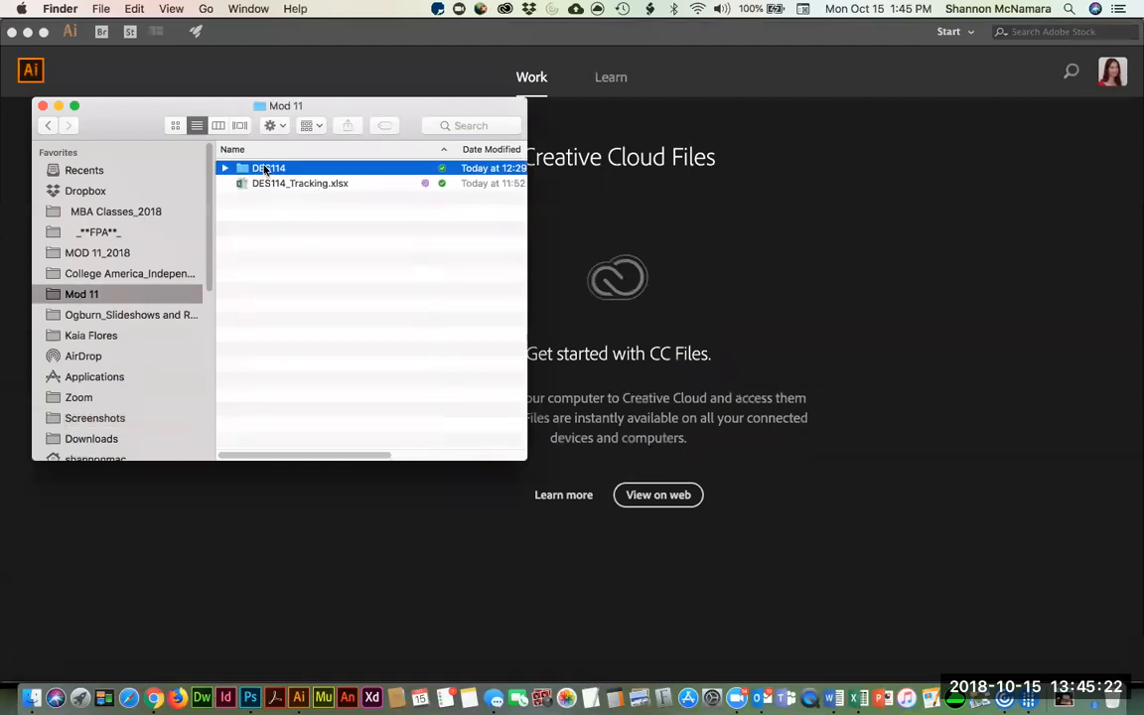
pyautogui.doubleClick(266, 169)
pyautogui.click(267, 274)
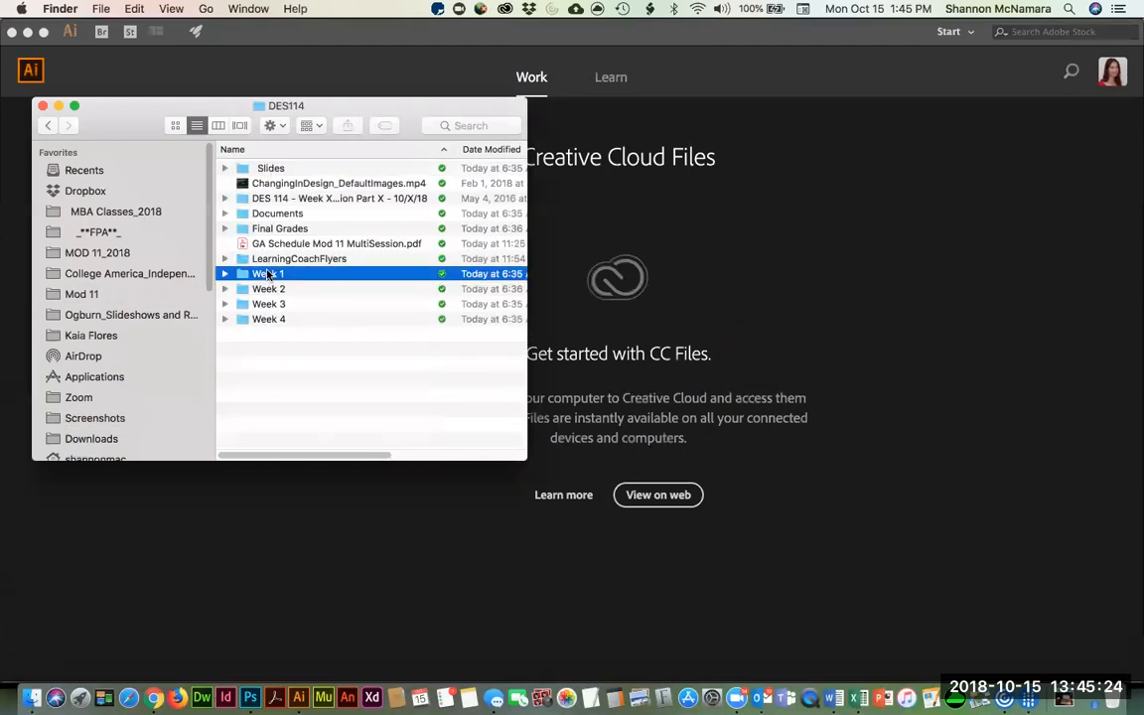
pyautogui.doubleClick(267, 274)
pyautogui.doubleClick(270, 198)
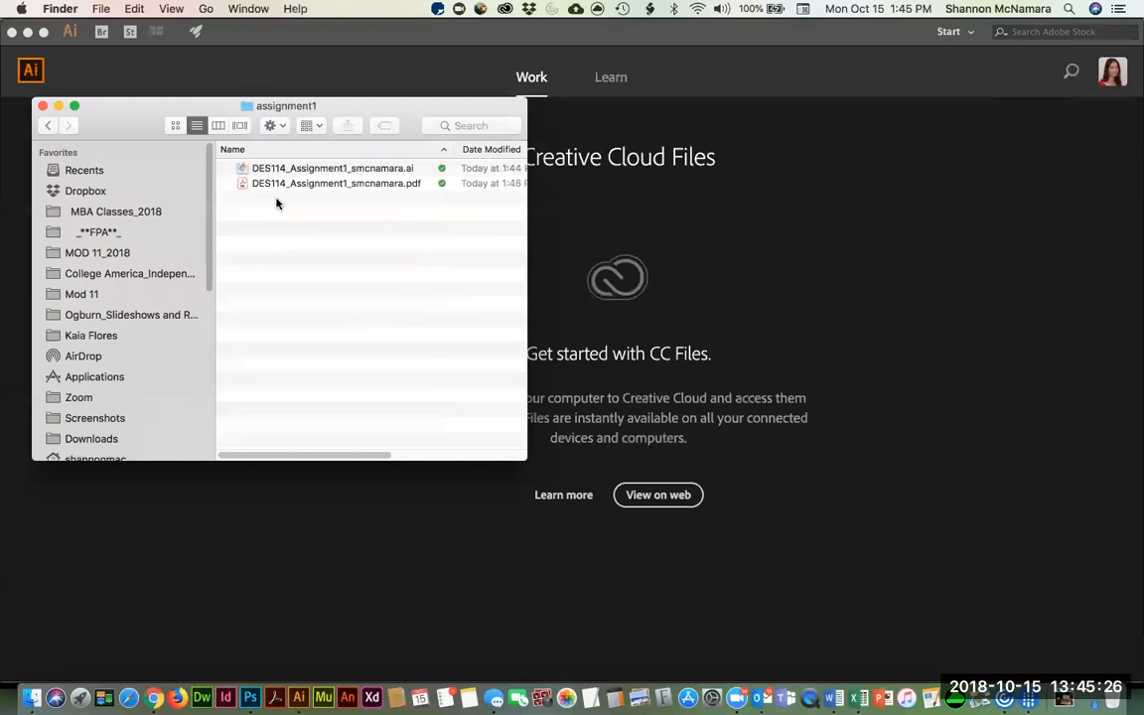
# Open the exported DES114 Assignment1 PDF in Acrobat, review its four colour-scheme pages at full-page zoom, and close it.
pyautogui.doubleClick(334, 184)
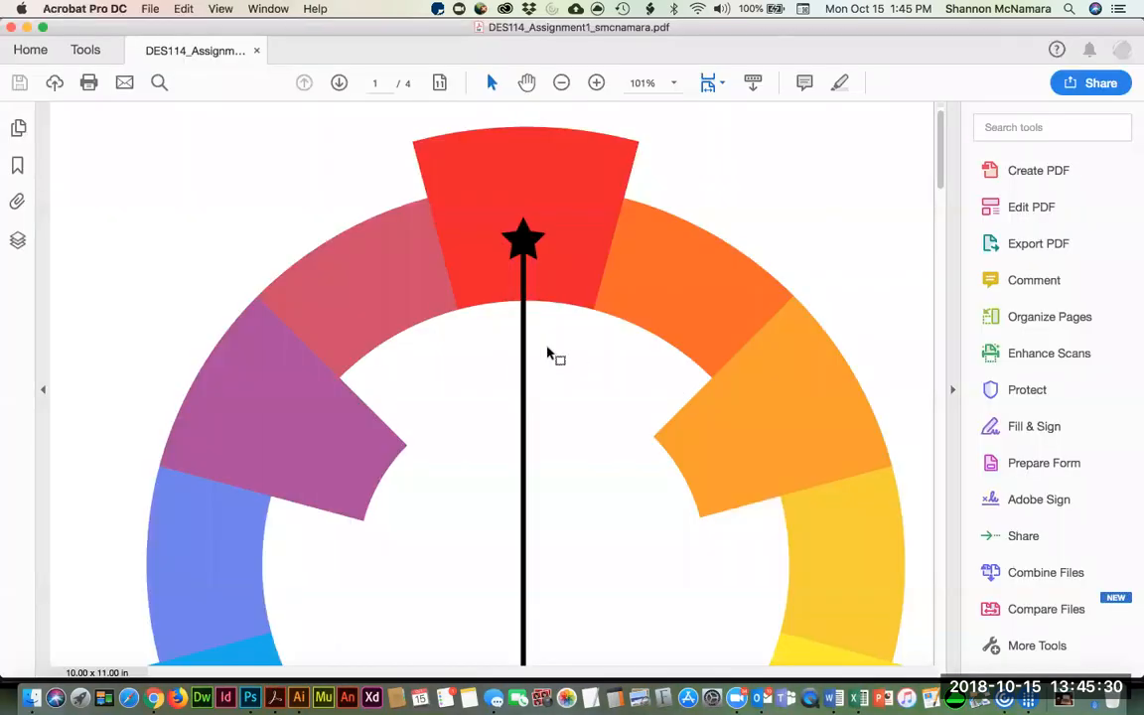
pyautogui.press('super+0')
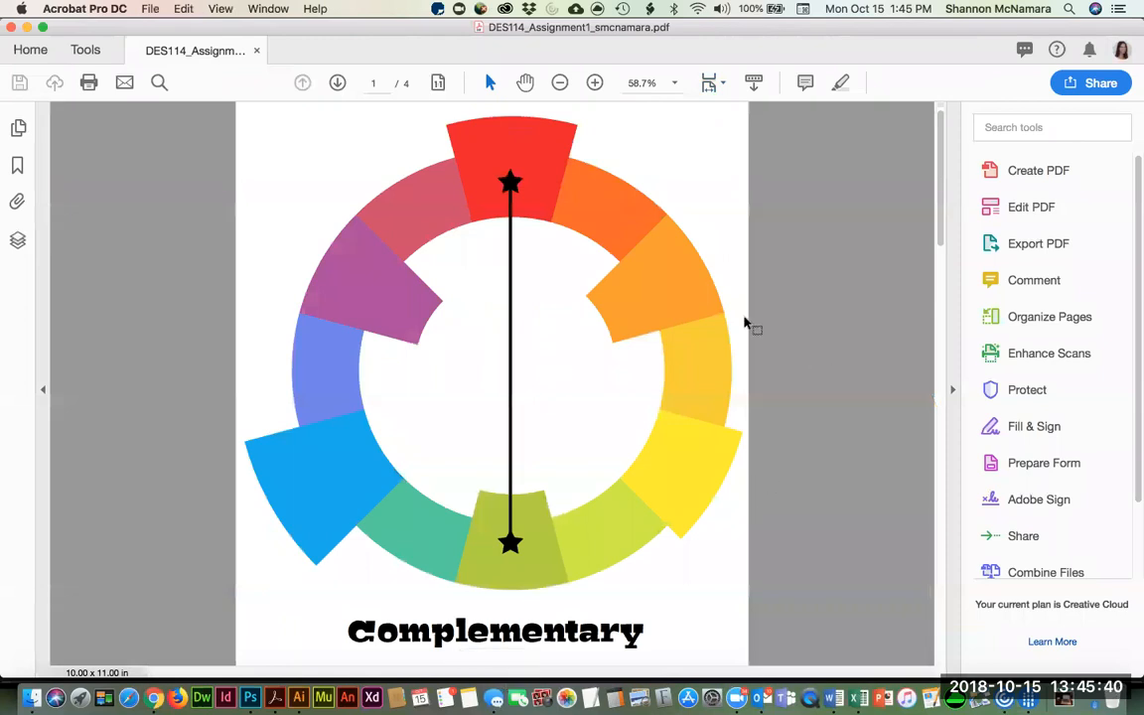
pyautogui.scroll(-3, 559, 273)
pyautogui.scroll(-10, 585, 496)
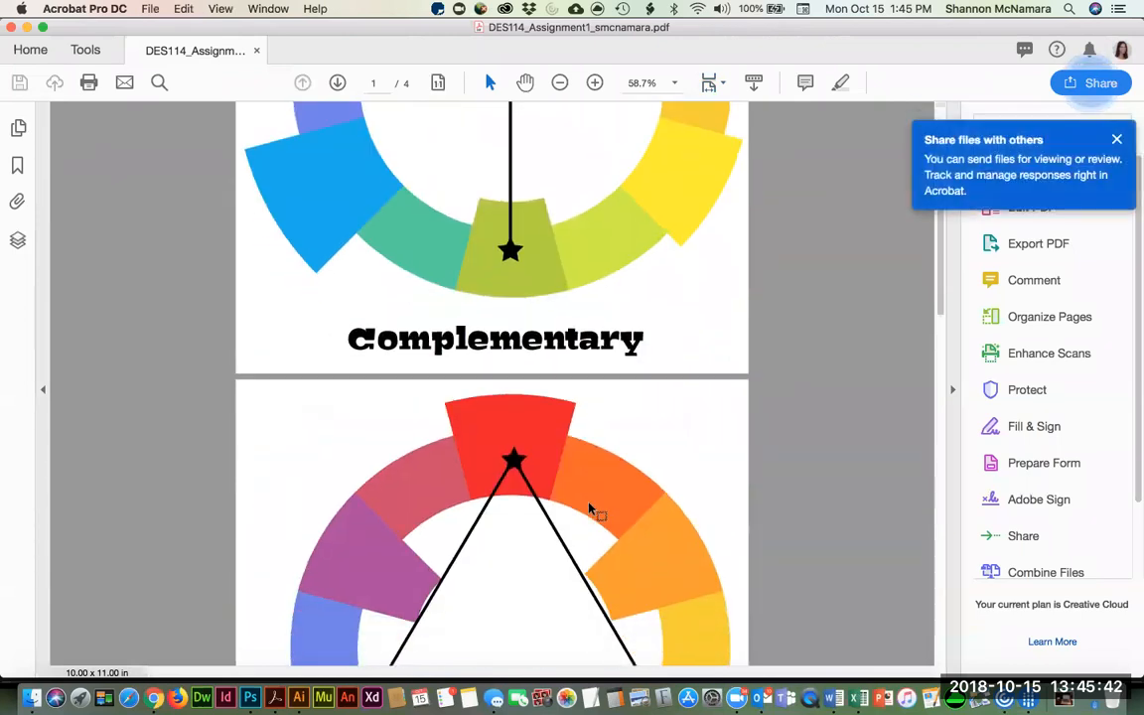
pyautogui.scroll(-1, 592, 509)
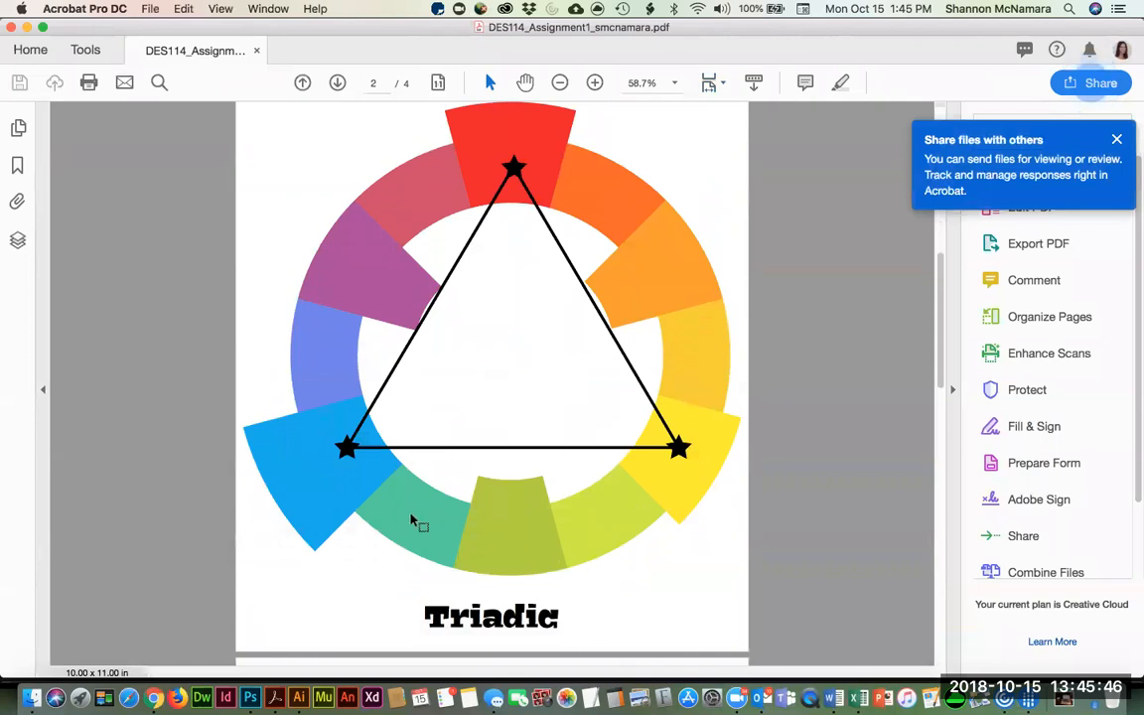
pyautogui.scroll(-11, 631, 508)
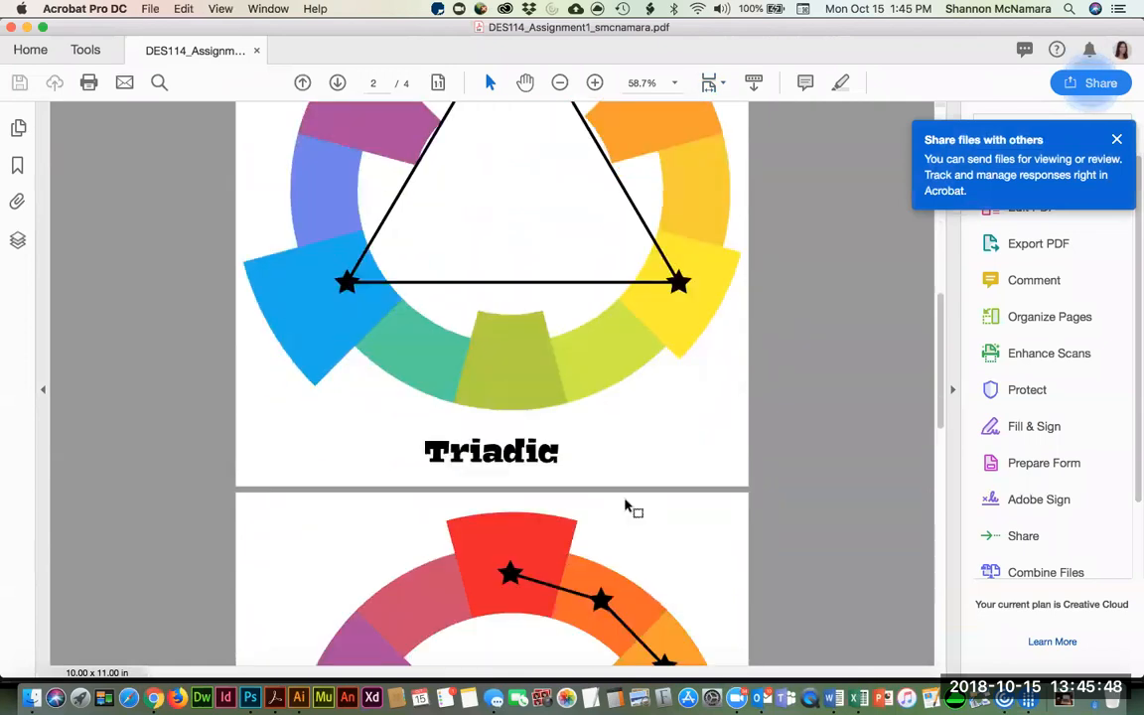
pyautogui.scroll(-2, 676, 401)
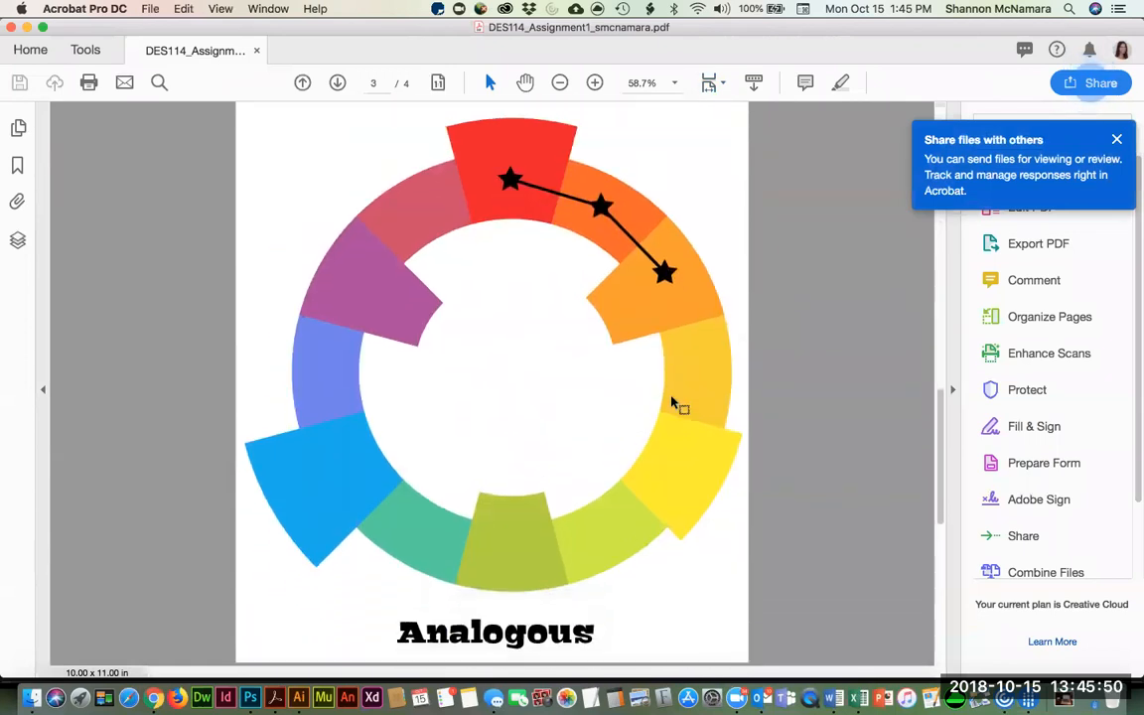
pyautogui.scroll(-10, 674, 402)
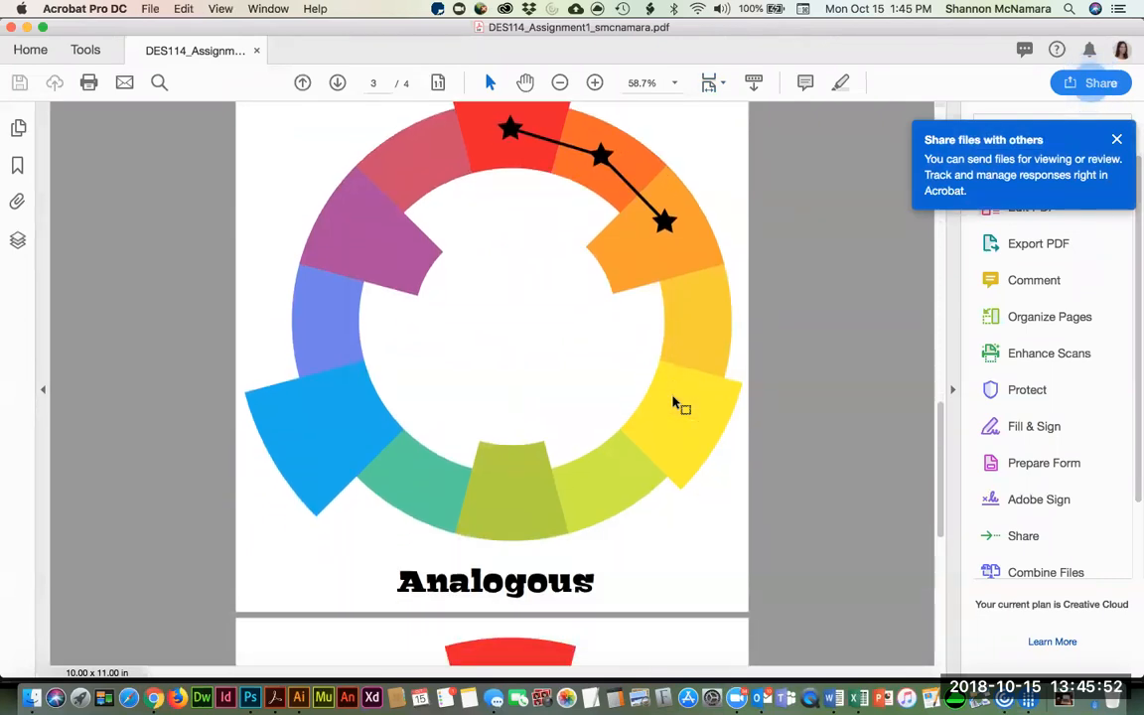
pyautogui.scroll(-2, 673, 405)
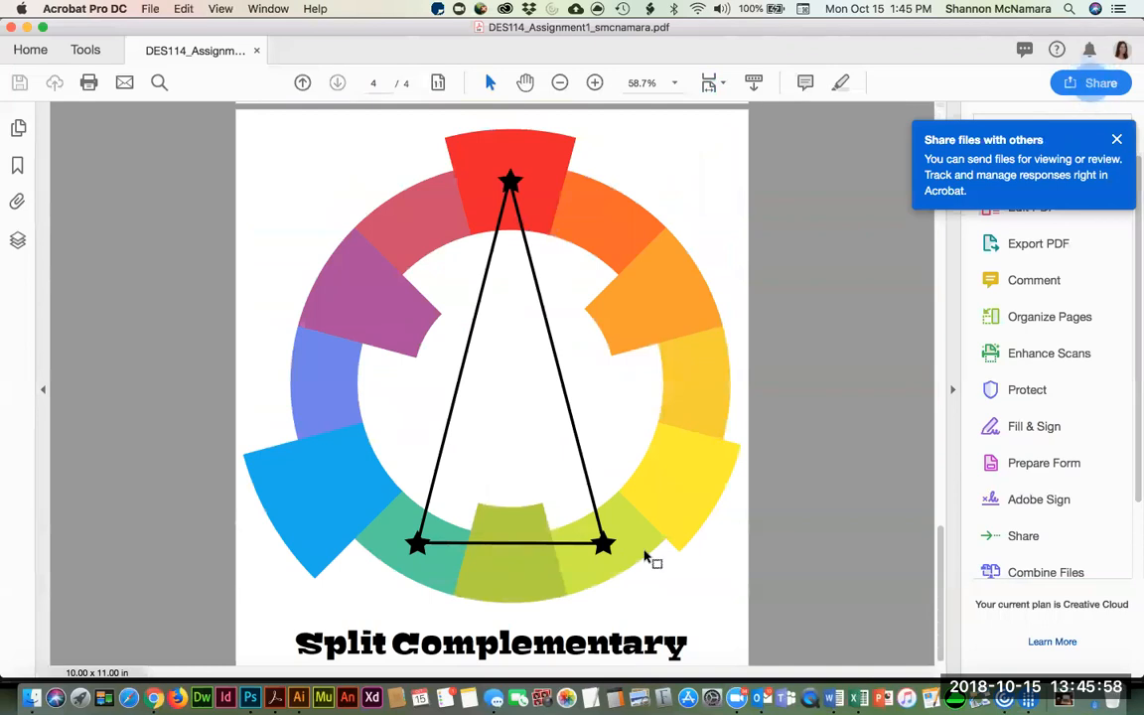
pyautogui.press('super+w')
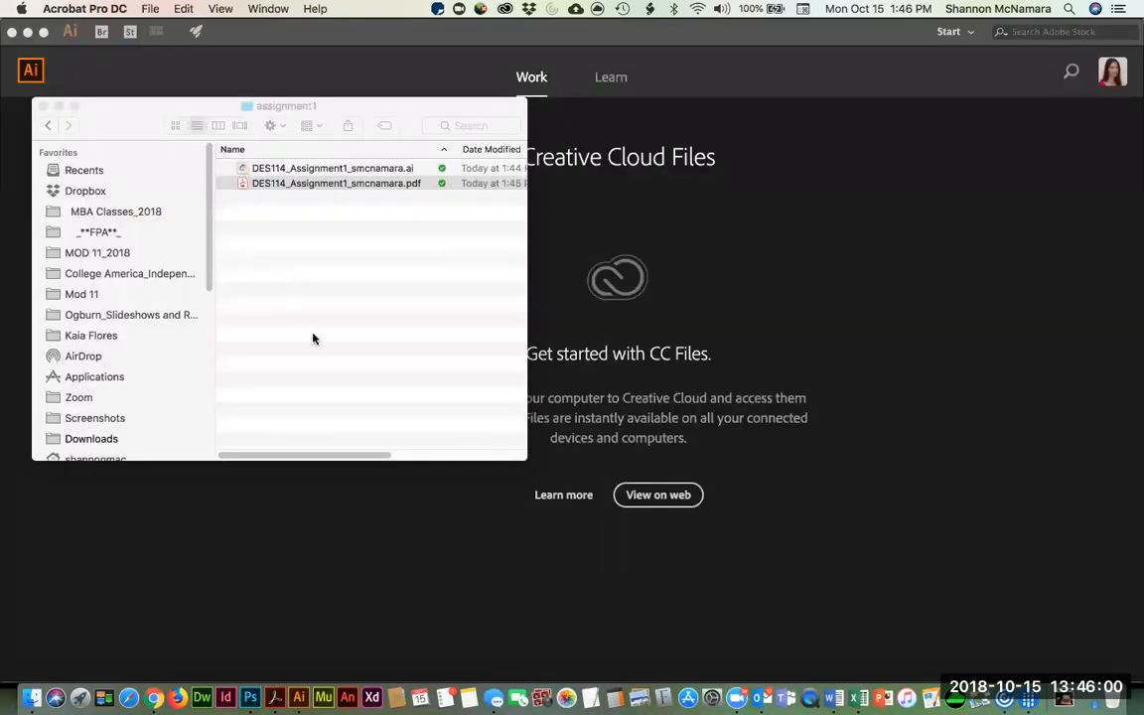
# Switch to Google Chrome and start a file-upload submission for Week 1 Assignment - The Color Wheel.
pyautogui.press('super+Tab')
pyautogui.press('super+Tab')
pyautogui.press('super+Tab')
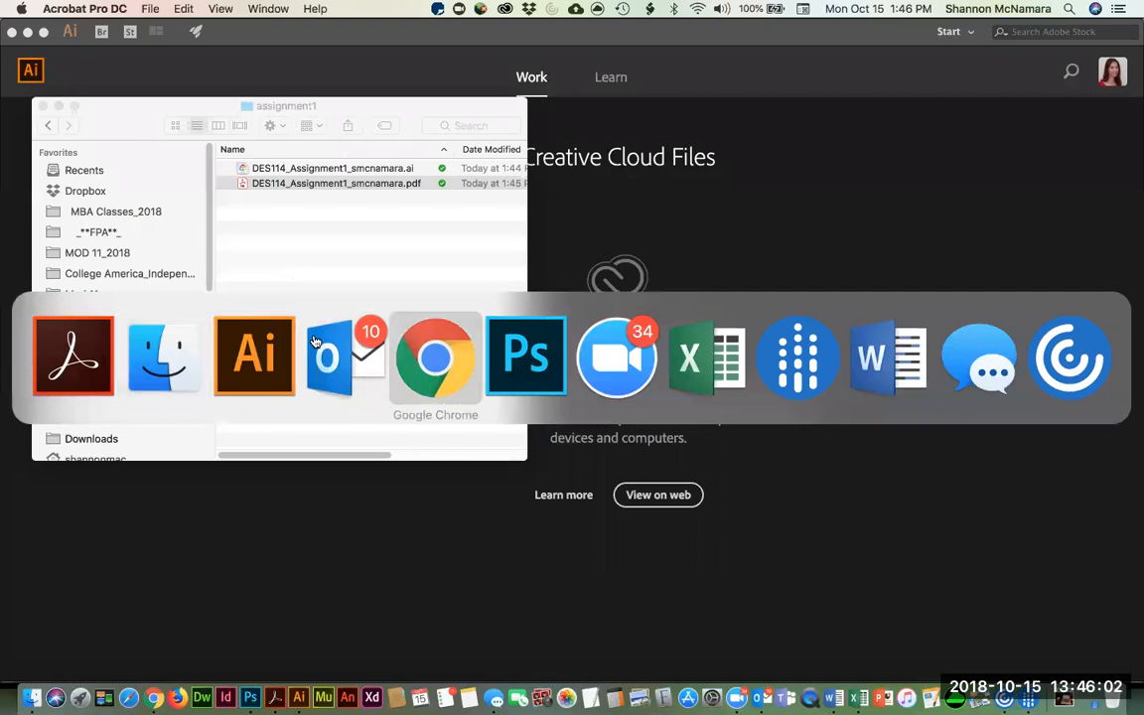
pyautogui.scroll(15, 707, 517)
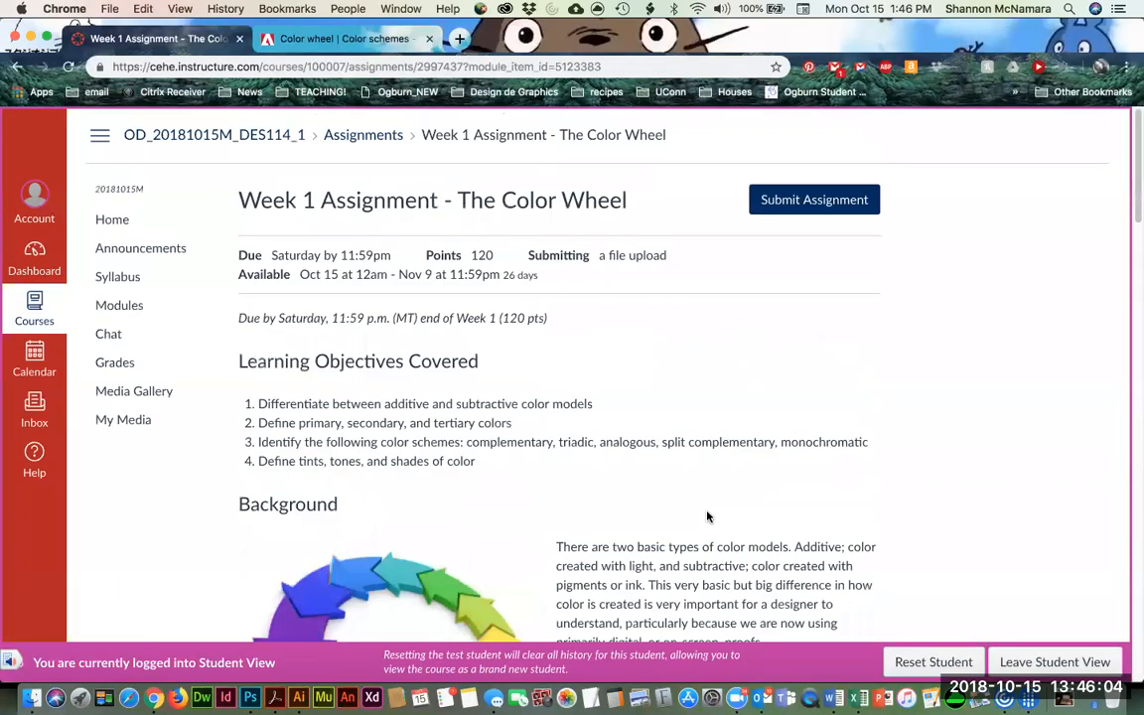
pyautogui.click(816, 200)
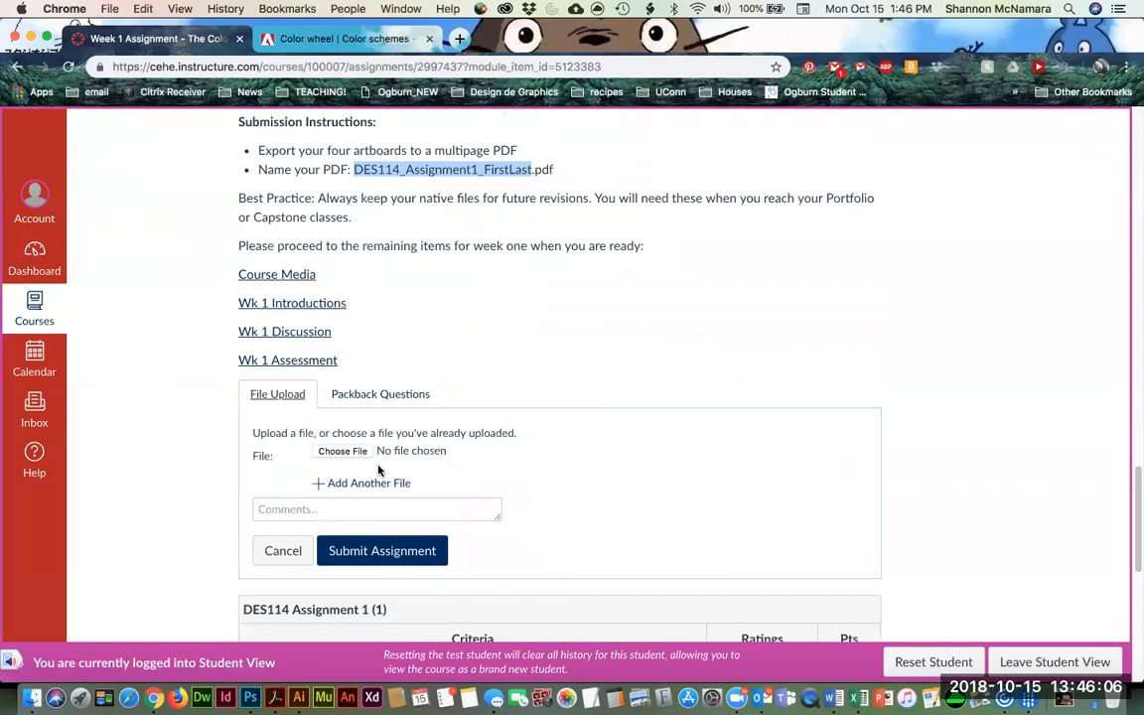
# Attach the DES114 Assignment1 PDF from the assignment1 folder under Mod 11, DES114 and Week 1, and submit the assignment.
pyautogui.click(351, 452)
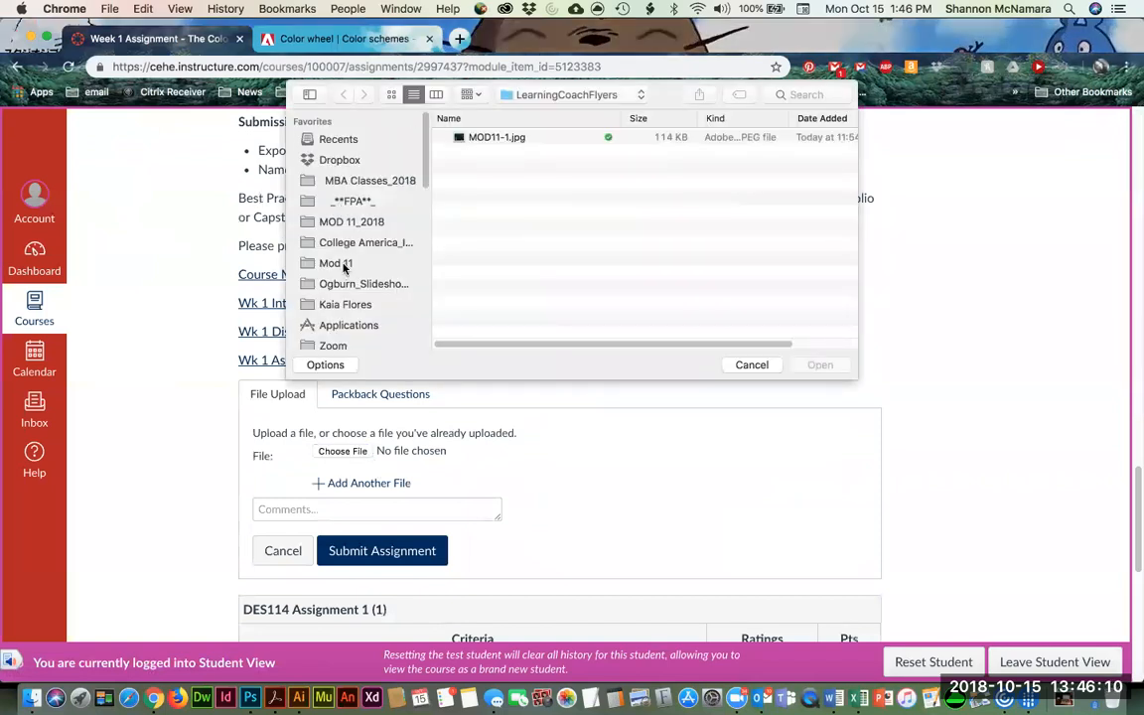
pyautogui.click(344, 264)
pyautogui.doubleClick(481, 152)
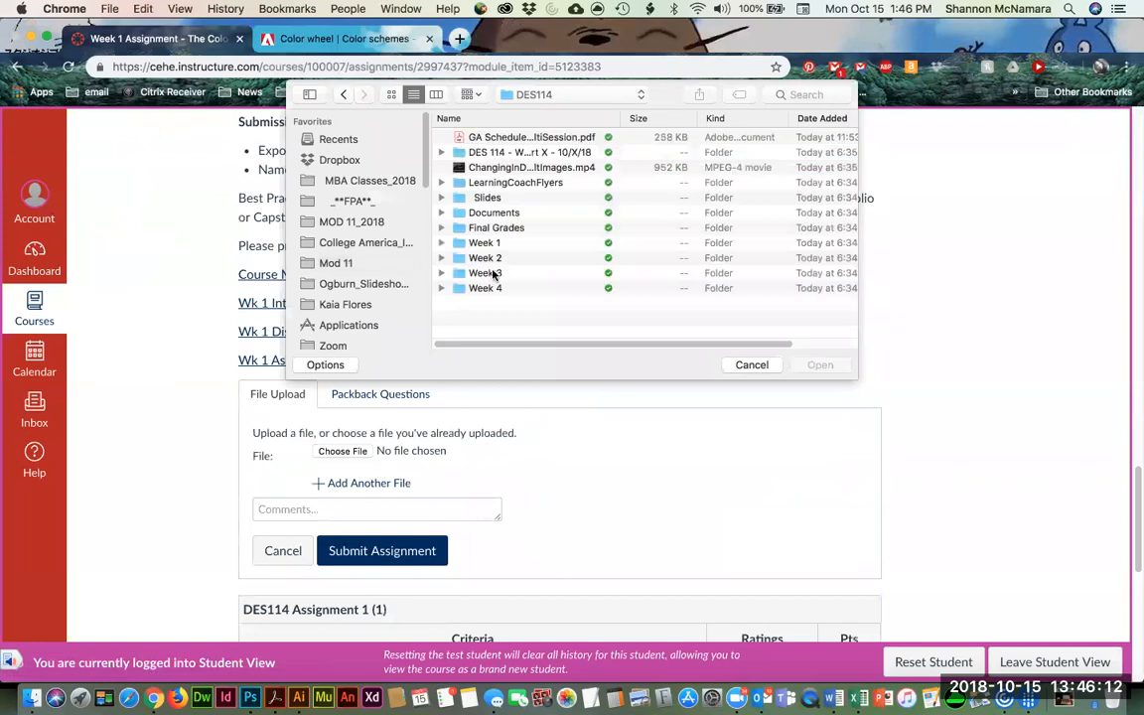
pyautogui.doubleClick(481, 243)
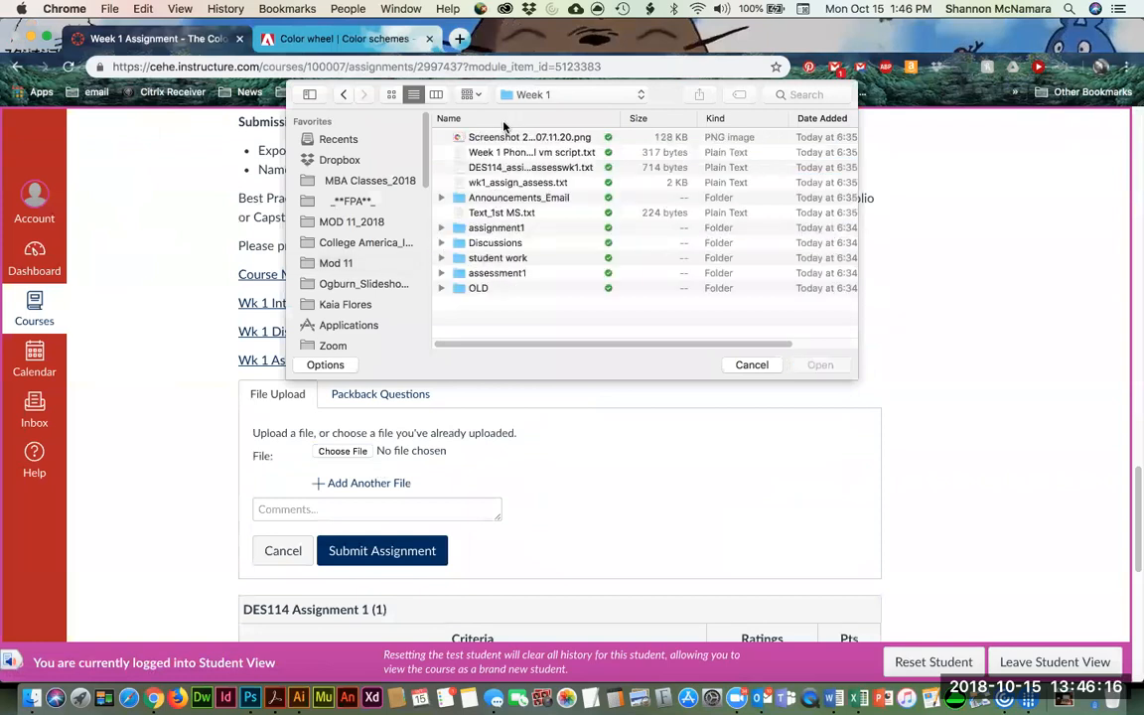
pyautogui.click(502, 119)
pyautogui.doubleClick(486, 167)
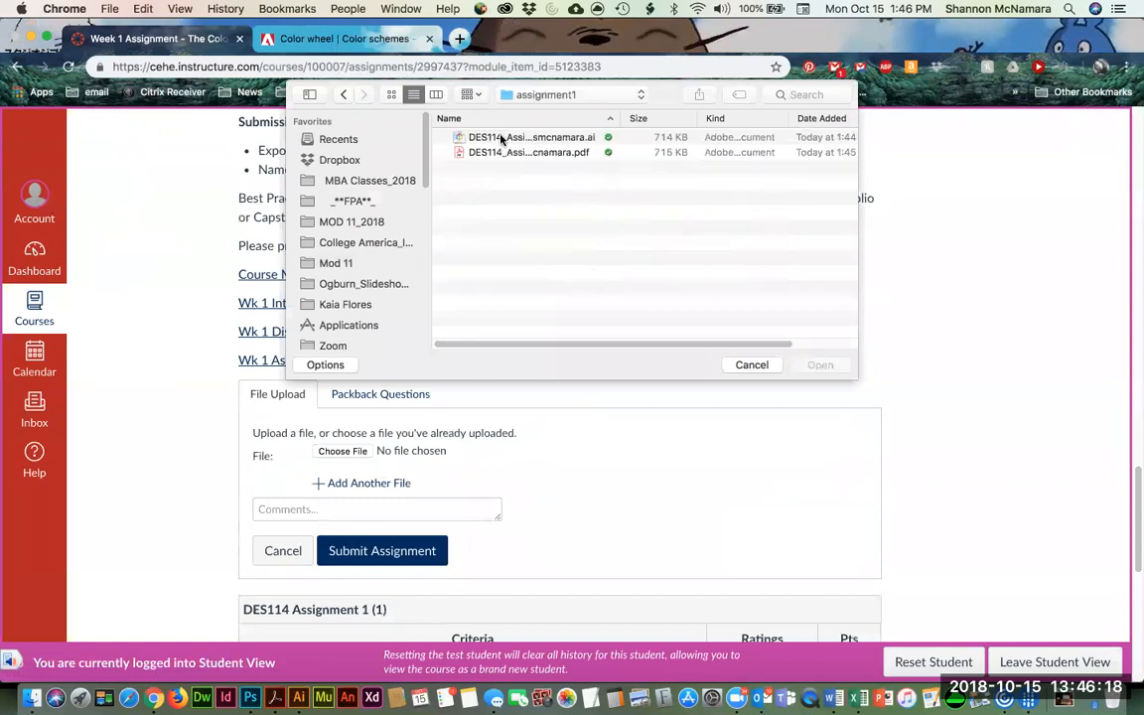
pyautogui.click(477, 152)
pyautogui.click(820, 364)
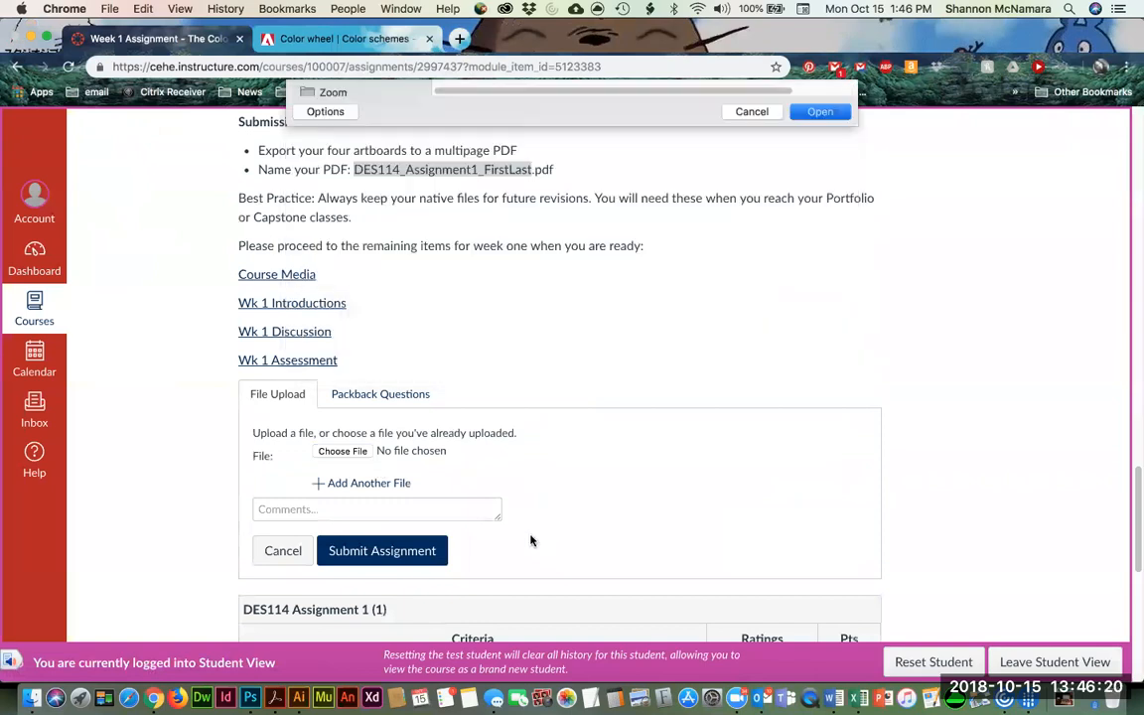
pyautogui.click(345, 544)
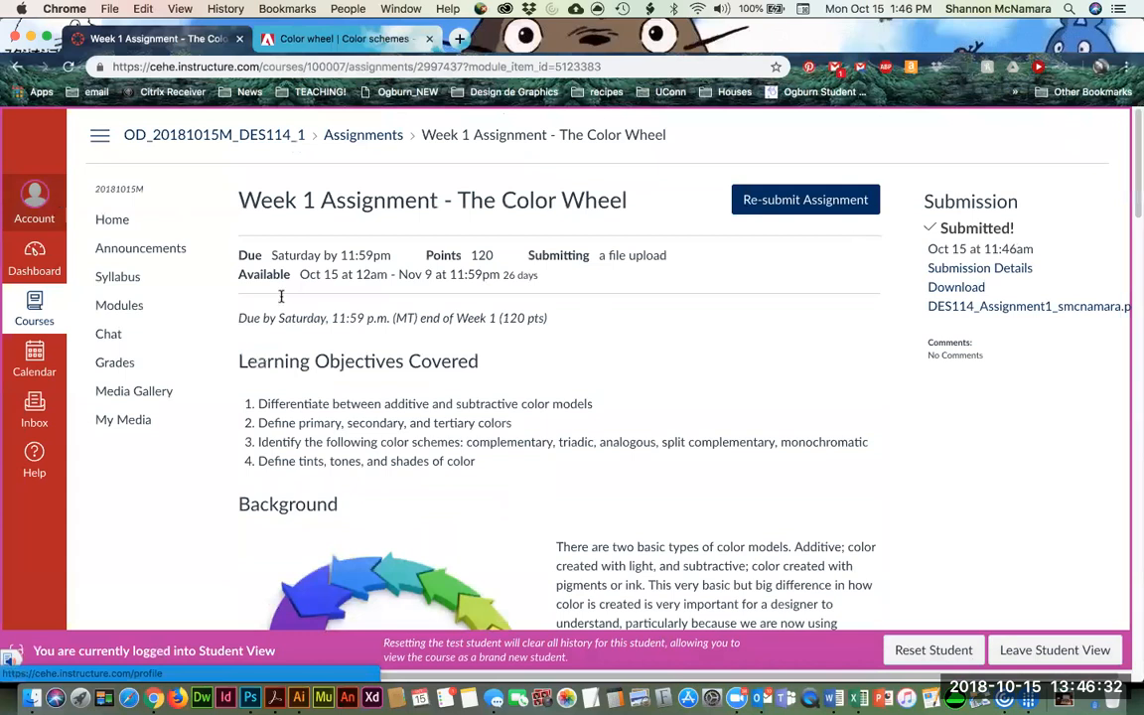
# Open the course grades and check the score entry for Week 1 Assignment - The Color Wheel.
pyautogui.click(146, 375)
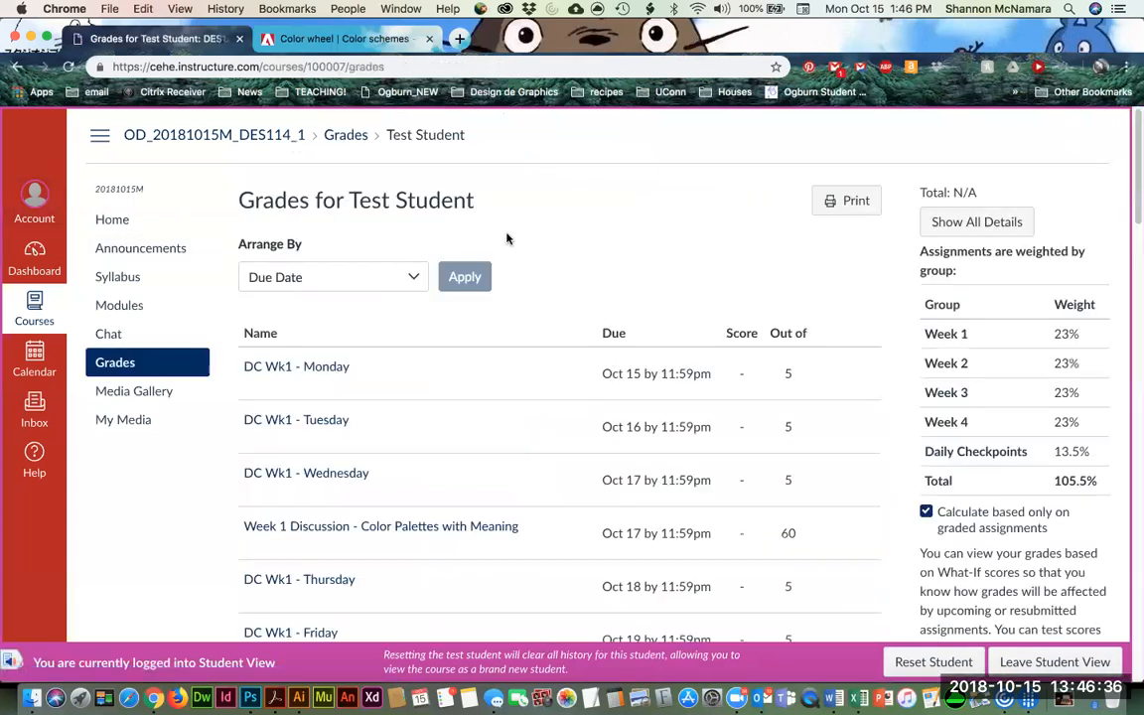
pyautogui.scroll(-3, 501, 460)
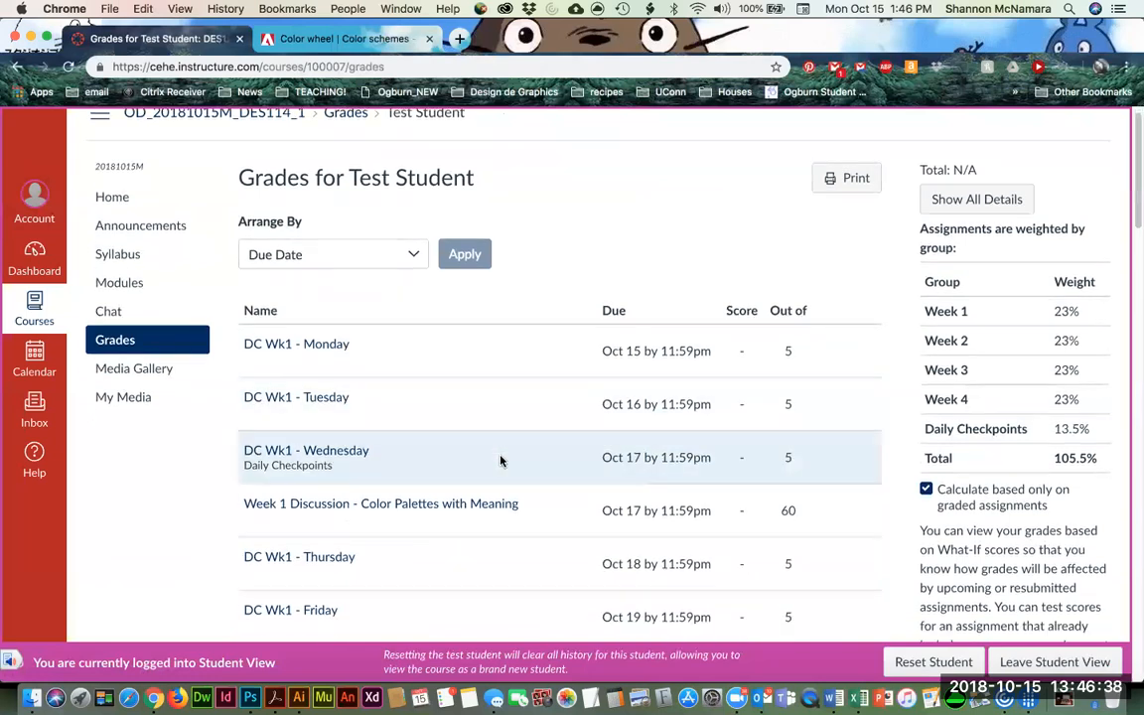
pyautogui.scroll(-2, 503, 467)
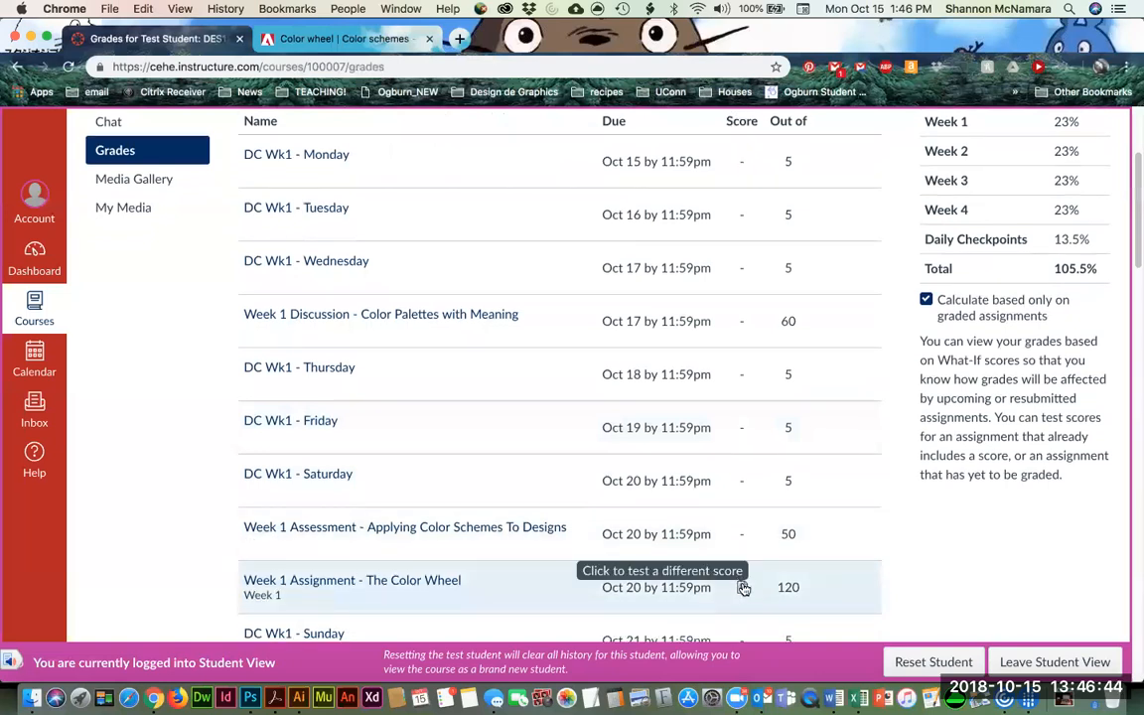
pyautogui.scroll(5, 919, 485)
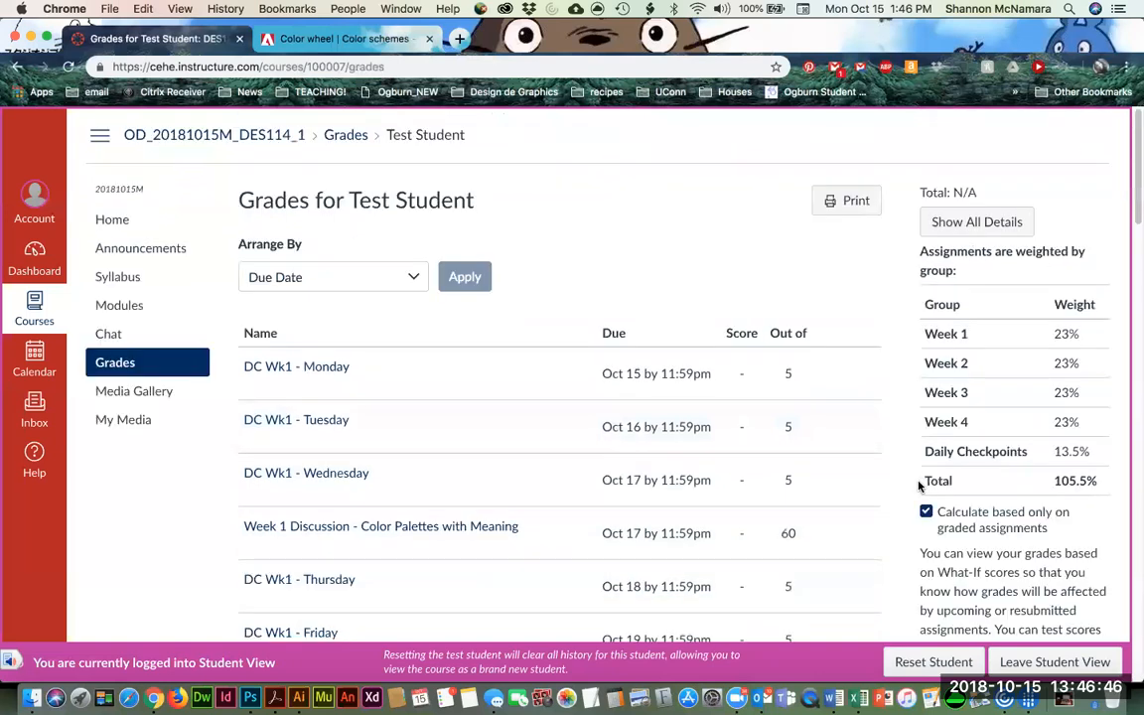
# Return to the course home page and open the Week 1 Assessment on applying color schemes to designs.
pyautogui.click(115, 220)
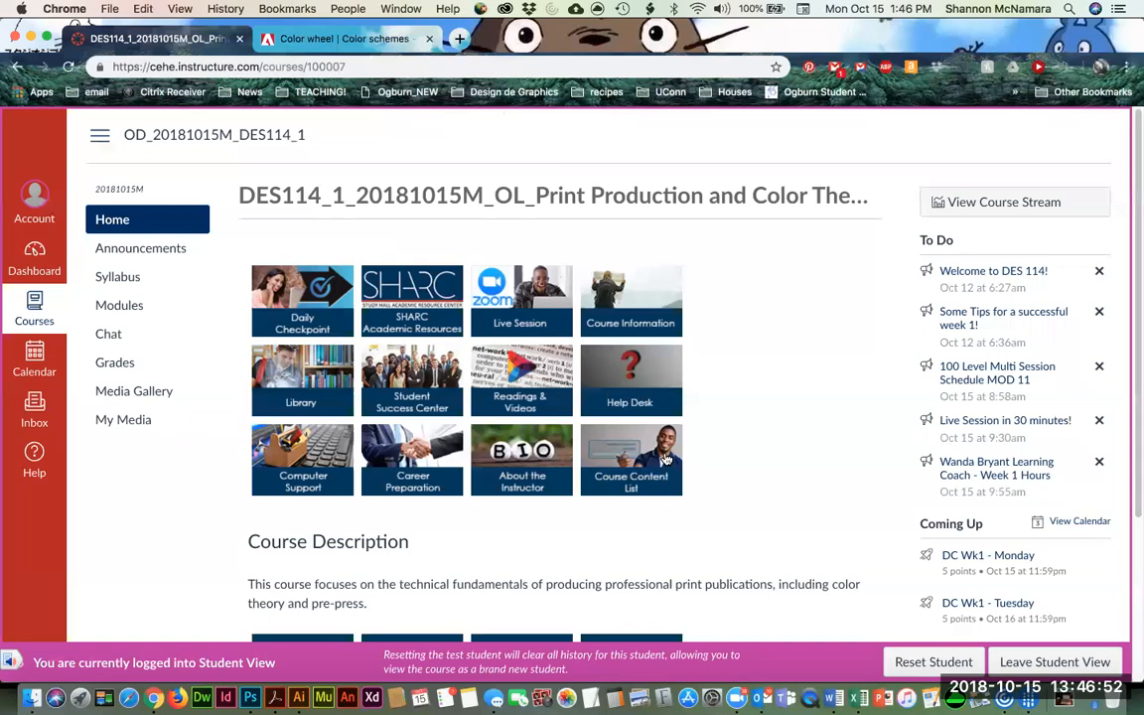
pyautogui.scroll(-3, 672, 468)
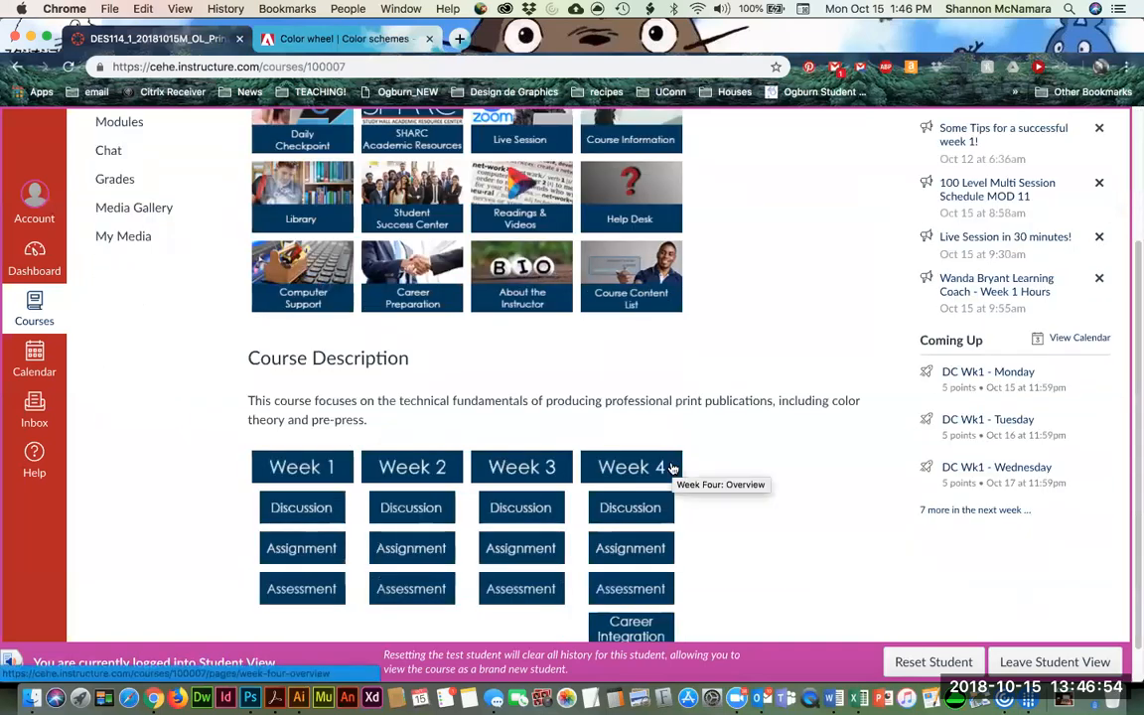
pyautogui.scroll(3, 672, 468)
pyautogui.scroll(-4, 672, 467)
pyautogui.click(320, 554)
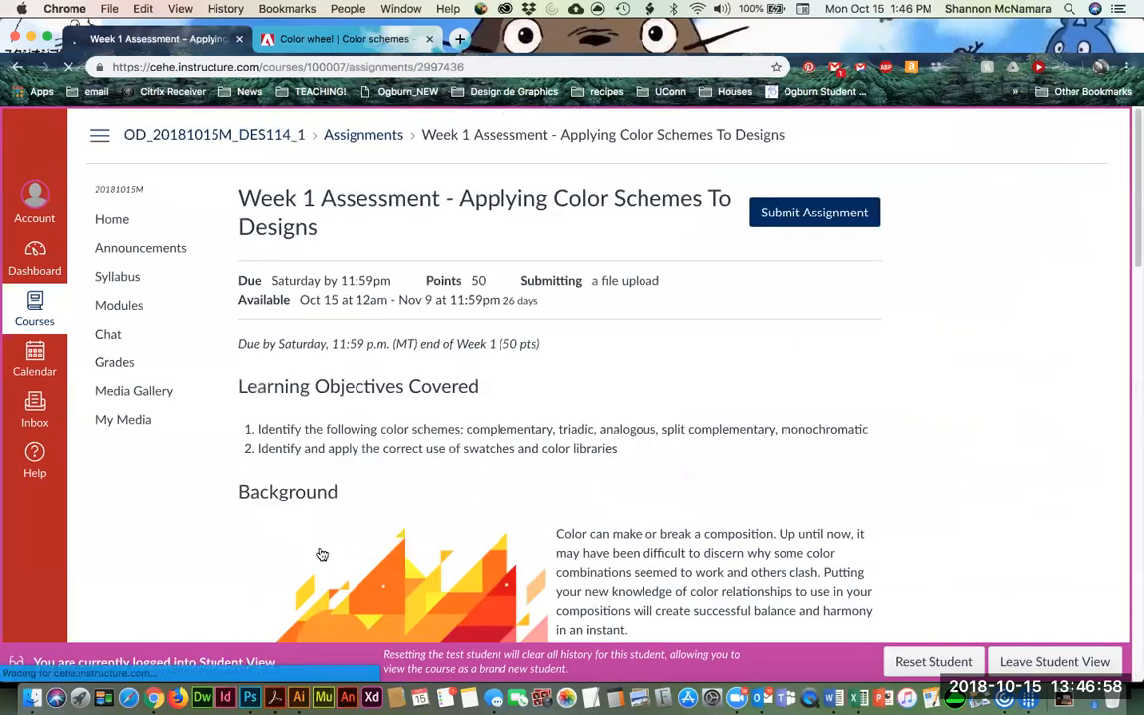
# Read the assessment's prompt, required color schemes, artboard instructions and submission file name, highlighting the key phrases.
pyautogui.scroll(-2, 549, 480)
pyautogui.scroll(-10, 549, 479)
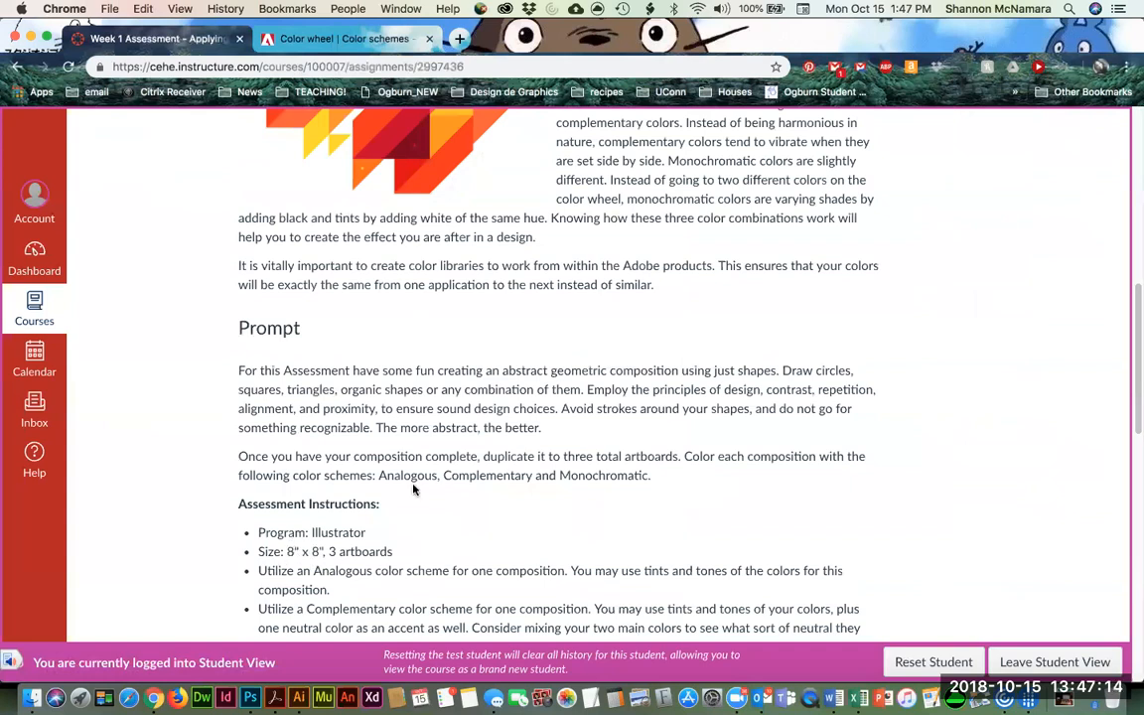
pyautogui.scroll(-1, 462, 427)
pyautogui.scroll(1, 378, 397)
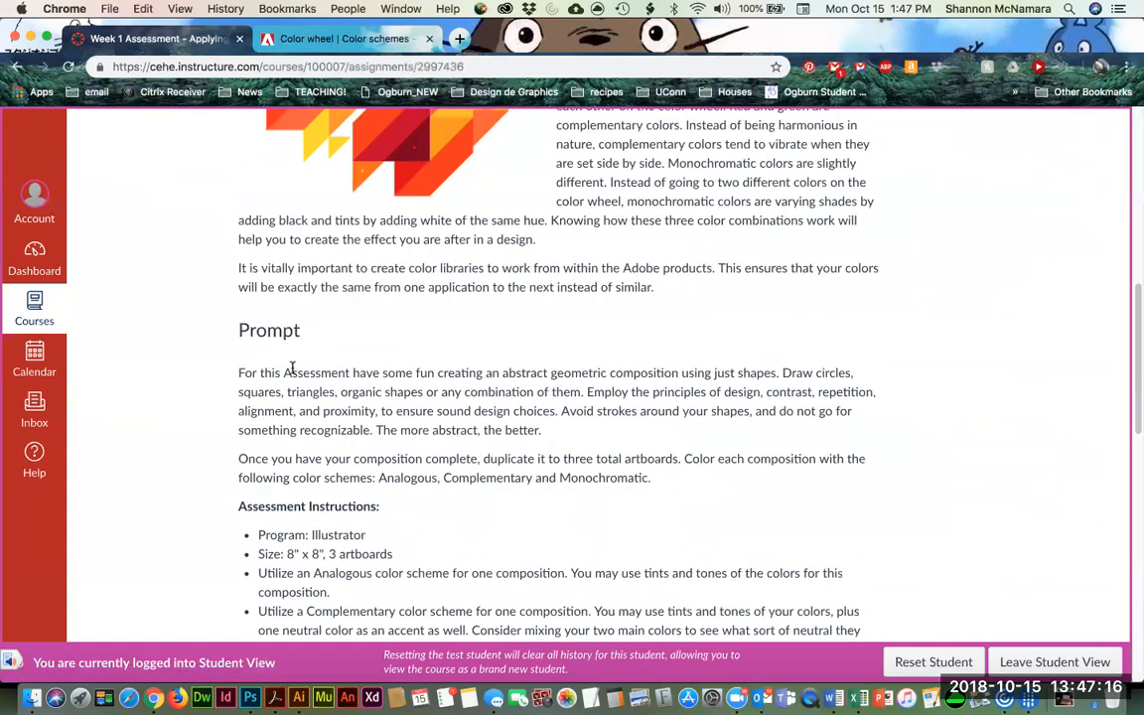
pyautogui.moveTo(379, 478); pyautogui.dragTo(647, 477)
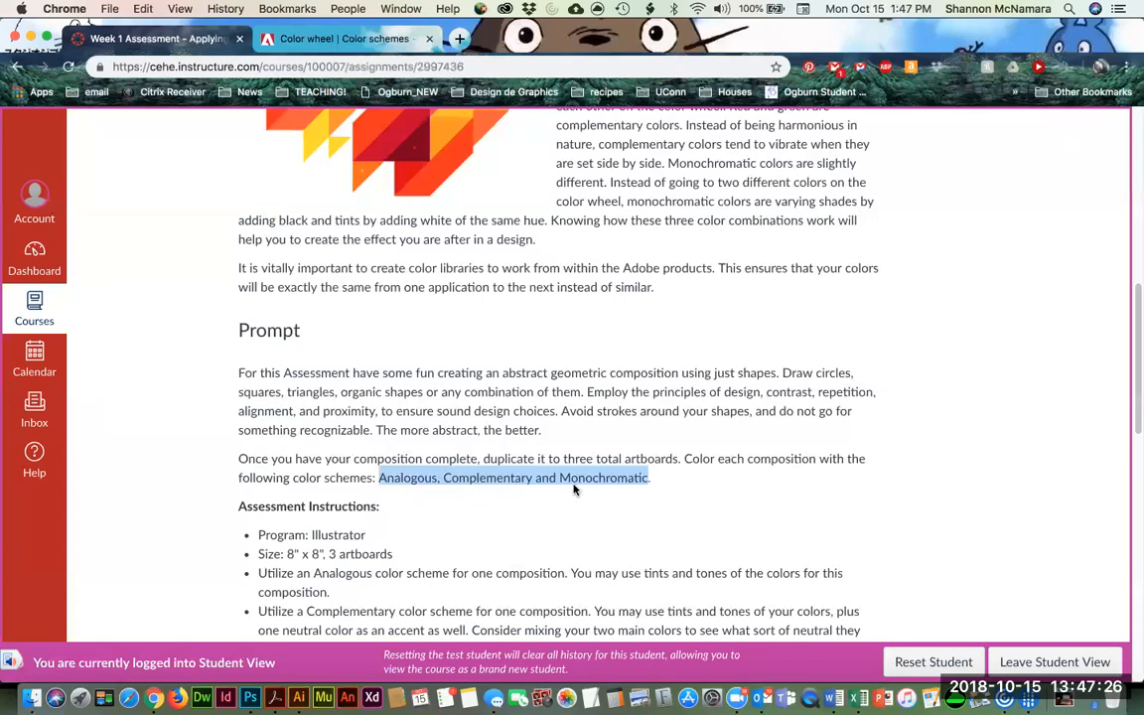
pyautogui.scroll(-3, 566, 501)
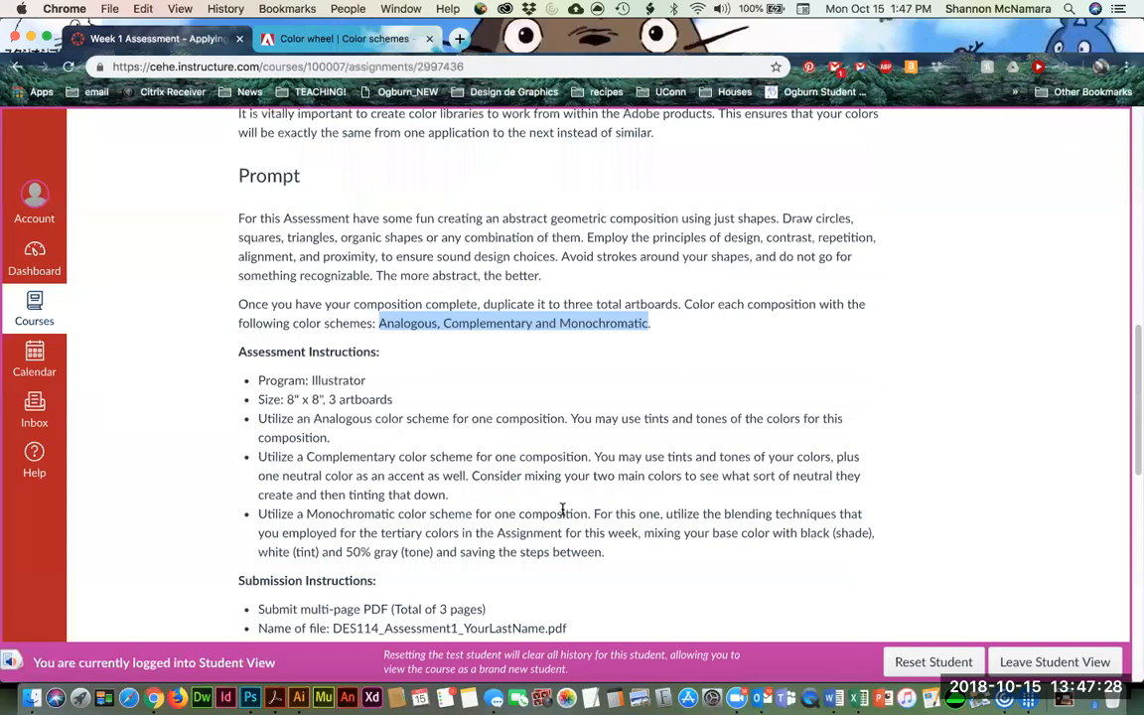
pyautogui.click(516, 317)
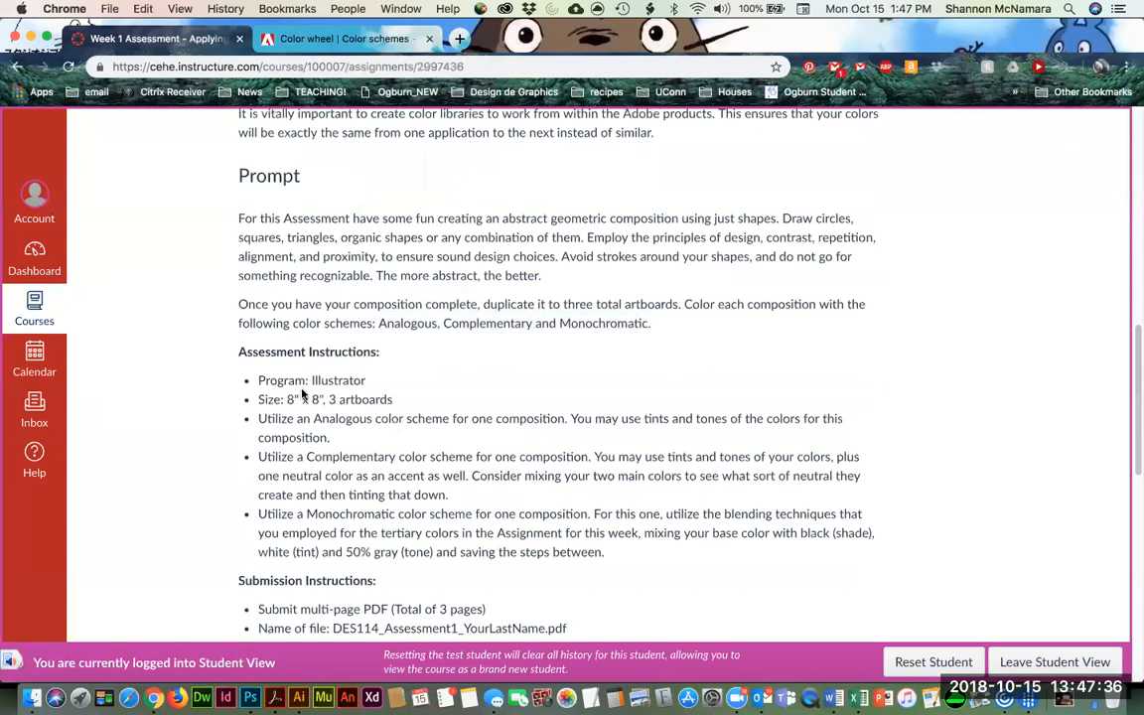
pyautogui.scroll(-1, 397, 417)
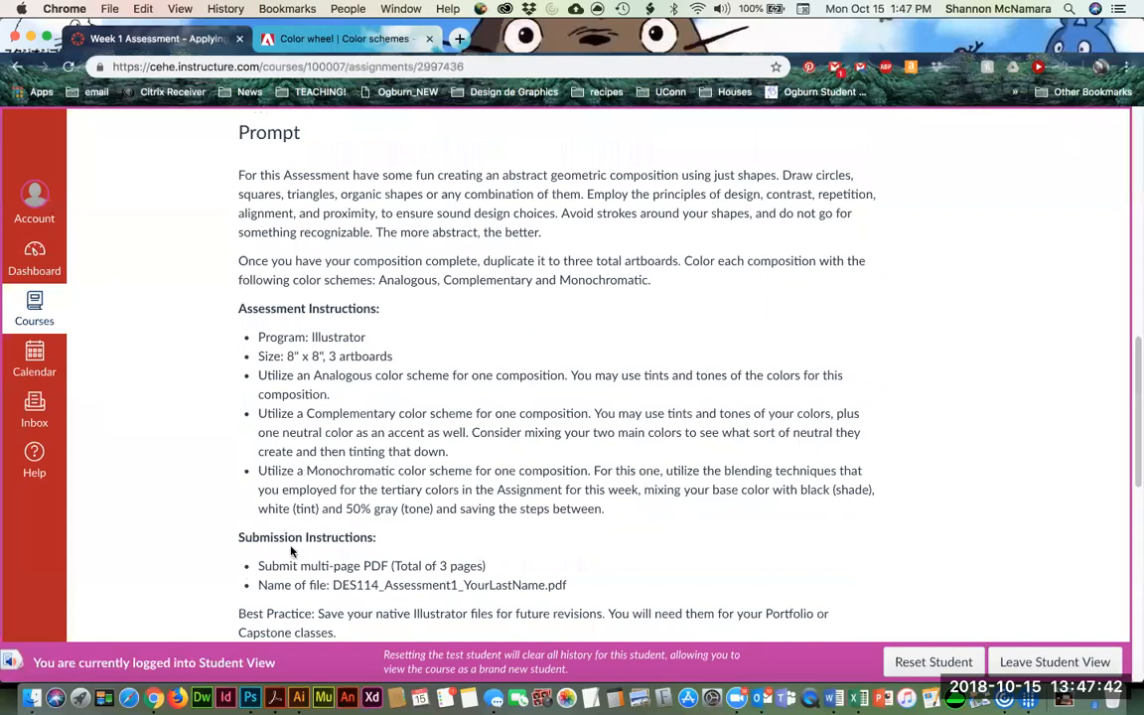
pyautogui.moveTo(329, 585); pyautogui.dragTo(573, 587)
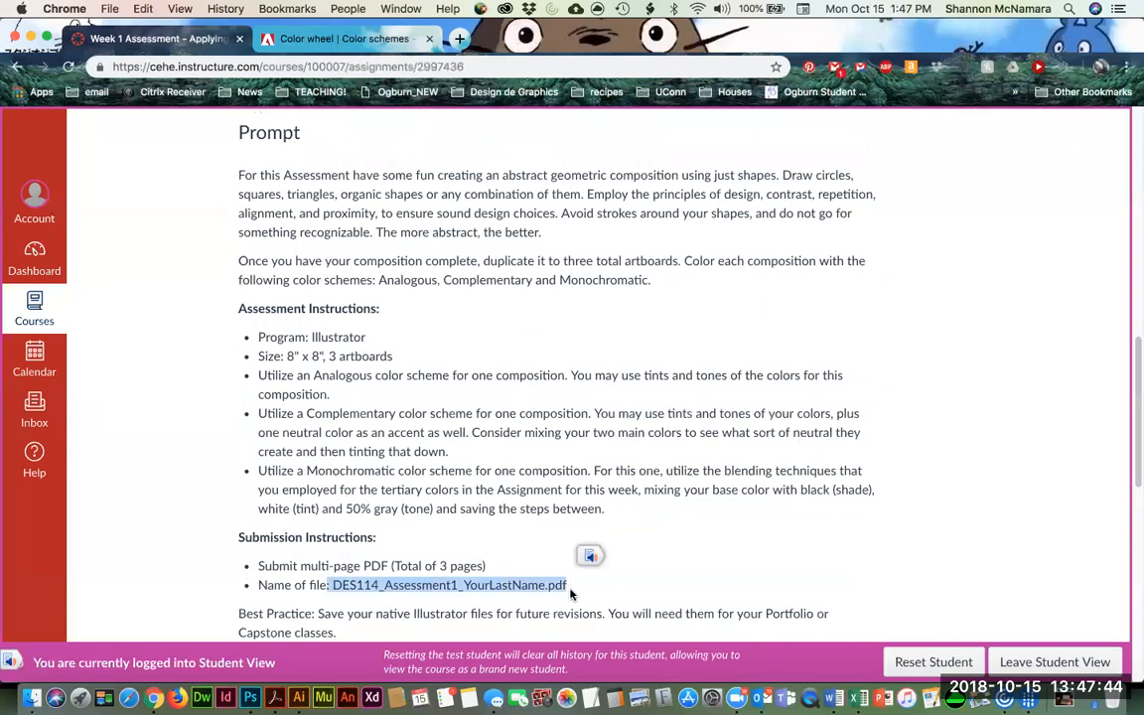
pyautogui.scroll(15, 569, 591)
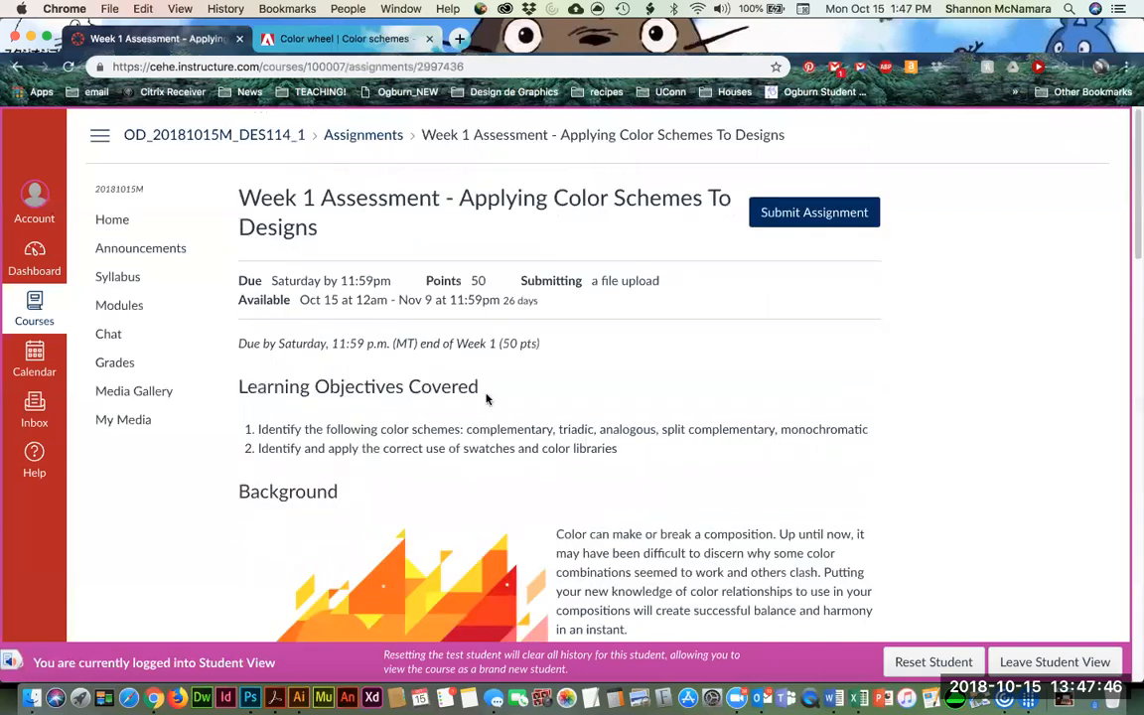
# Go back to the course home page and view the weekly course links.
pyautogui.click(118, 219)
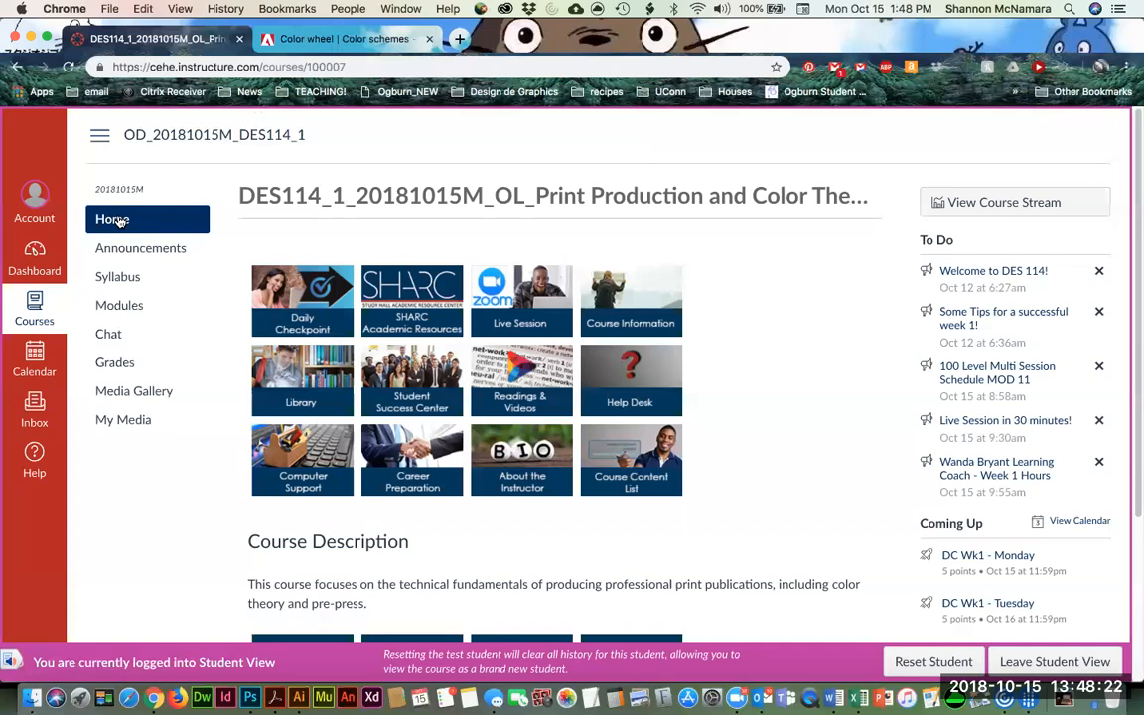
pyautogui.scroll(-5, 675, 445)
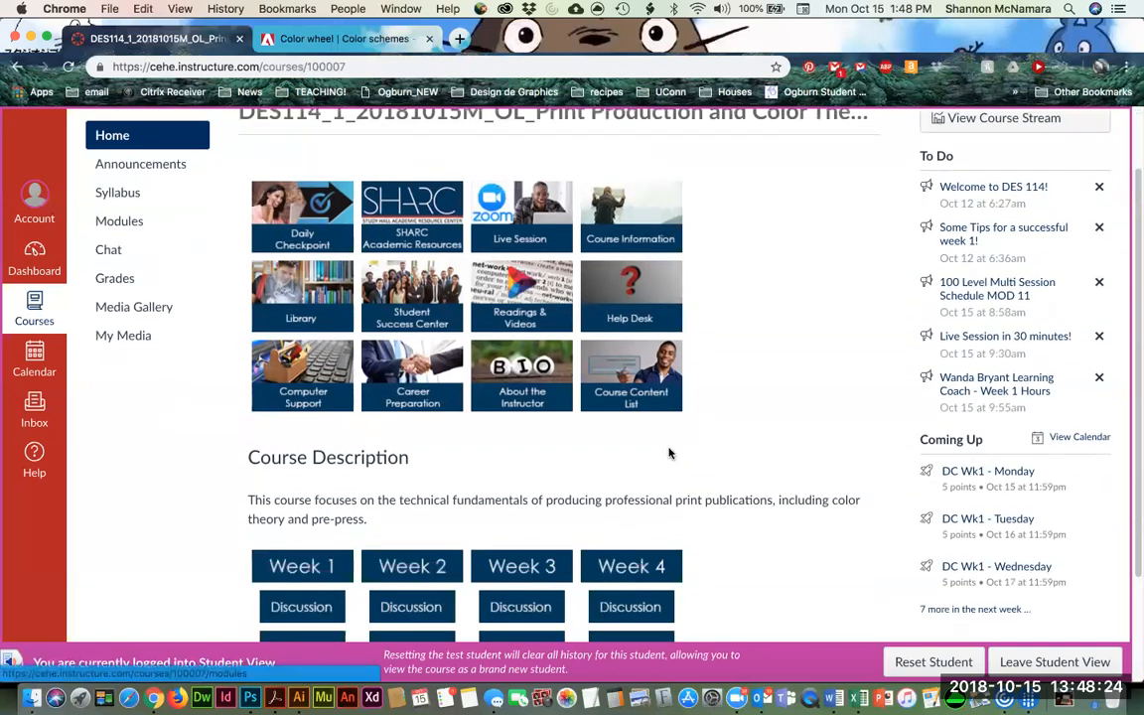
# Open the Week 2 Assignment on the logo and color palette and look through its background, submission instructions and grading criteria.
pyautogui.click(394, 540)
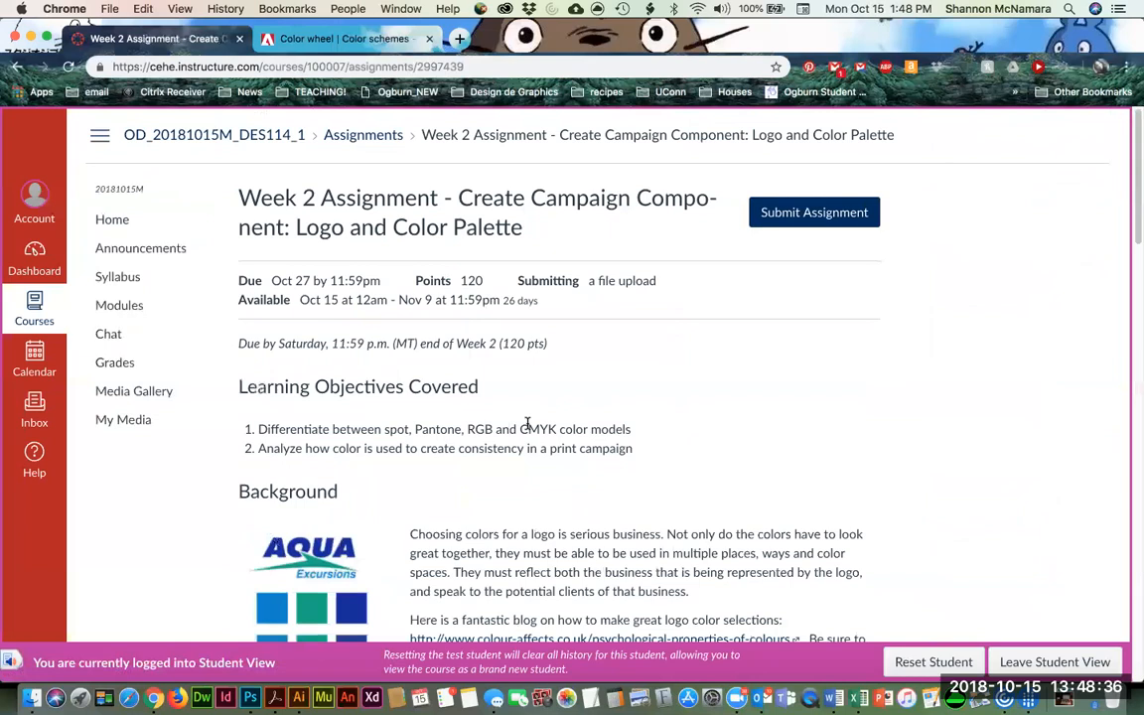
pyautogui.scroll(-1, 437, 457)
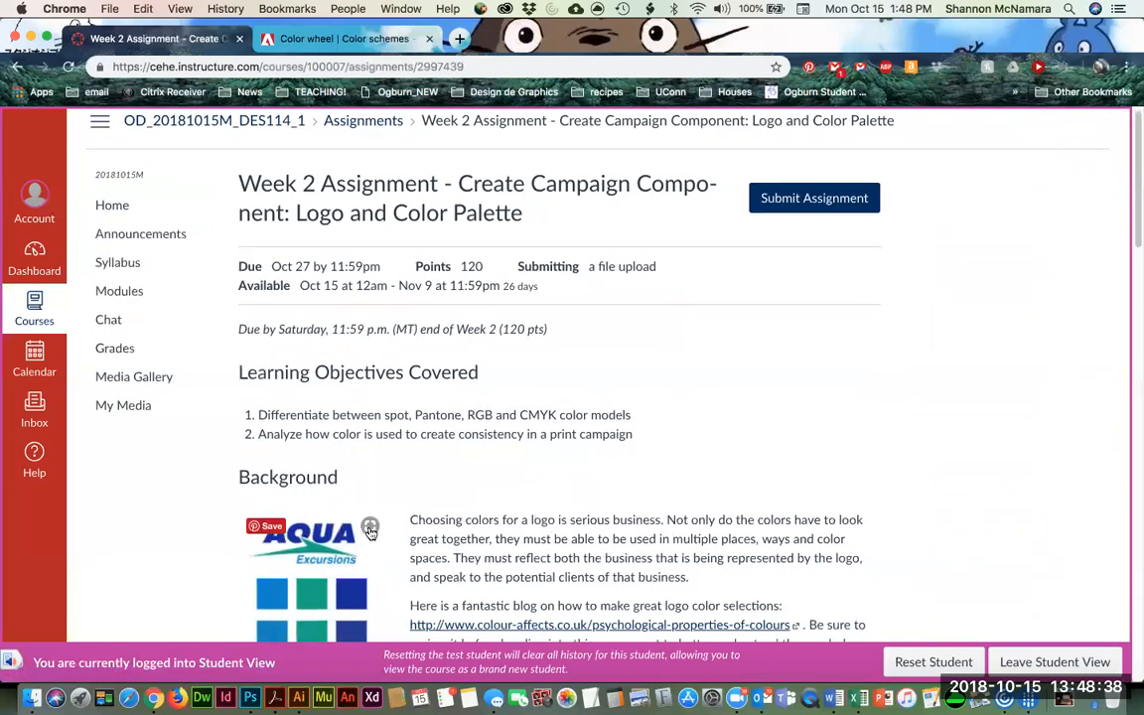
pyautogui.scroll(-3, 318, 544)
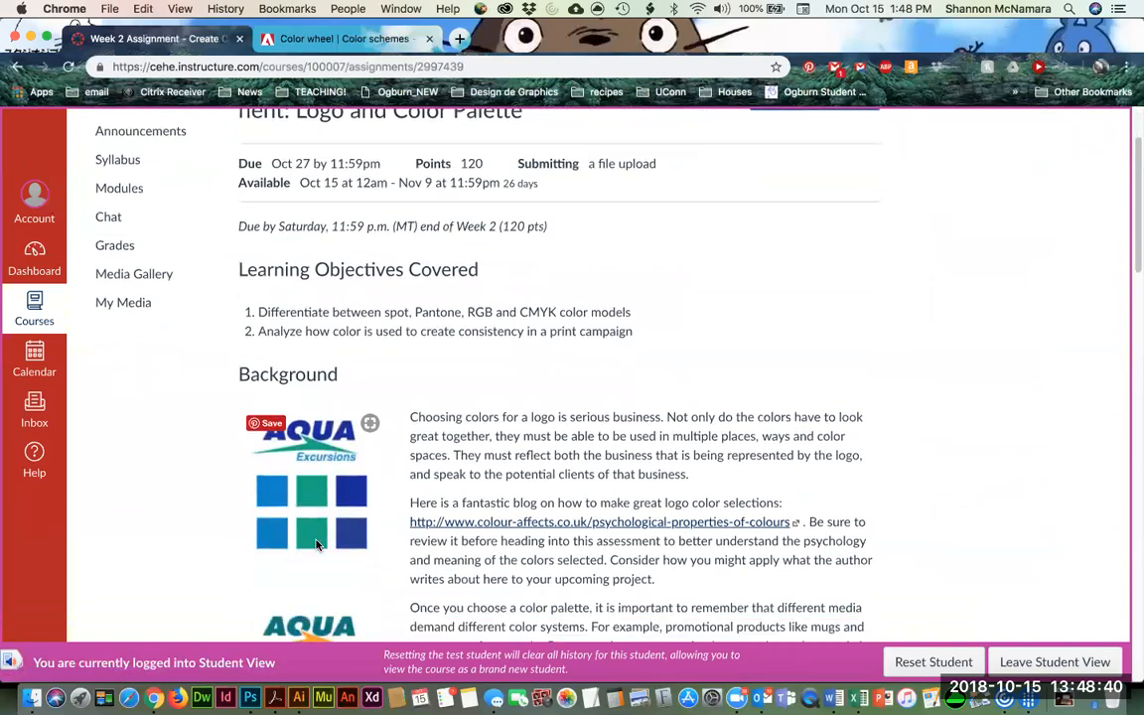
pyautogui.scroll(-15, 318, 544)
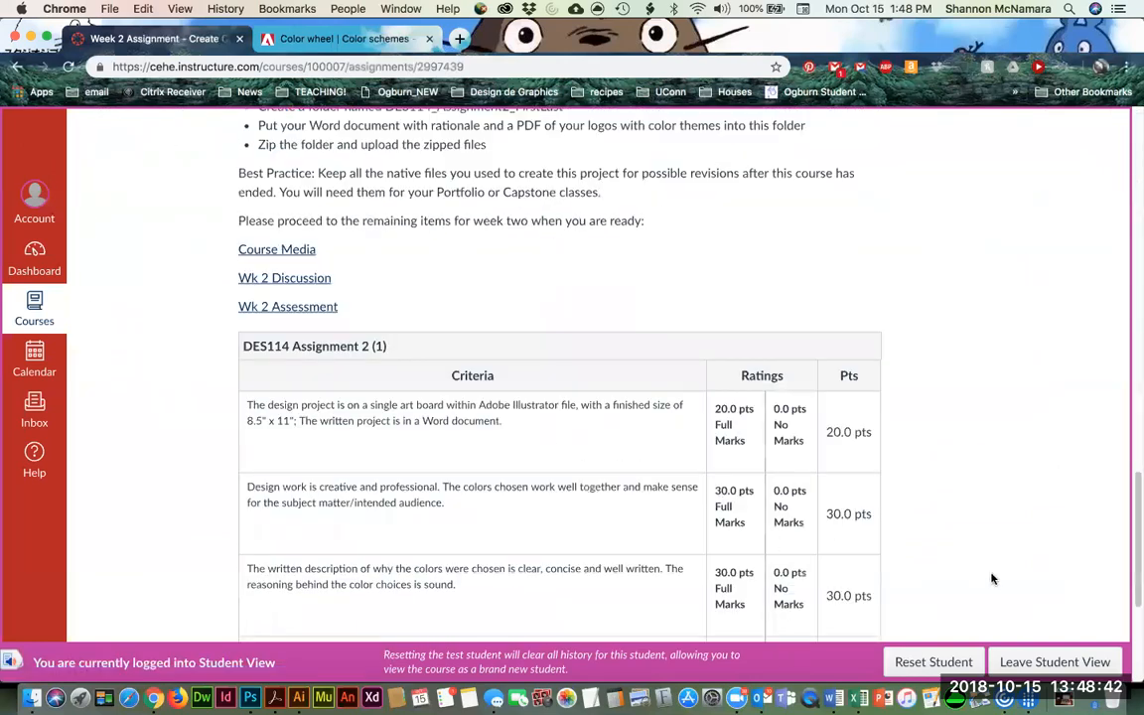
pyautogui.scroll(-5, 991, 579)
# Continue to the Week 2 Assessment on the campaign poster and look through its objectives and background.
pyautogui.click(874, 587)
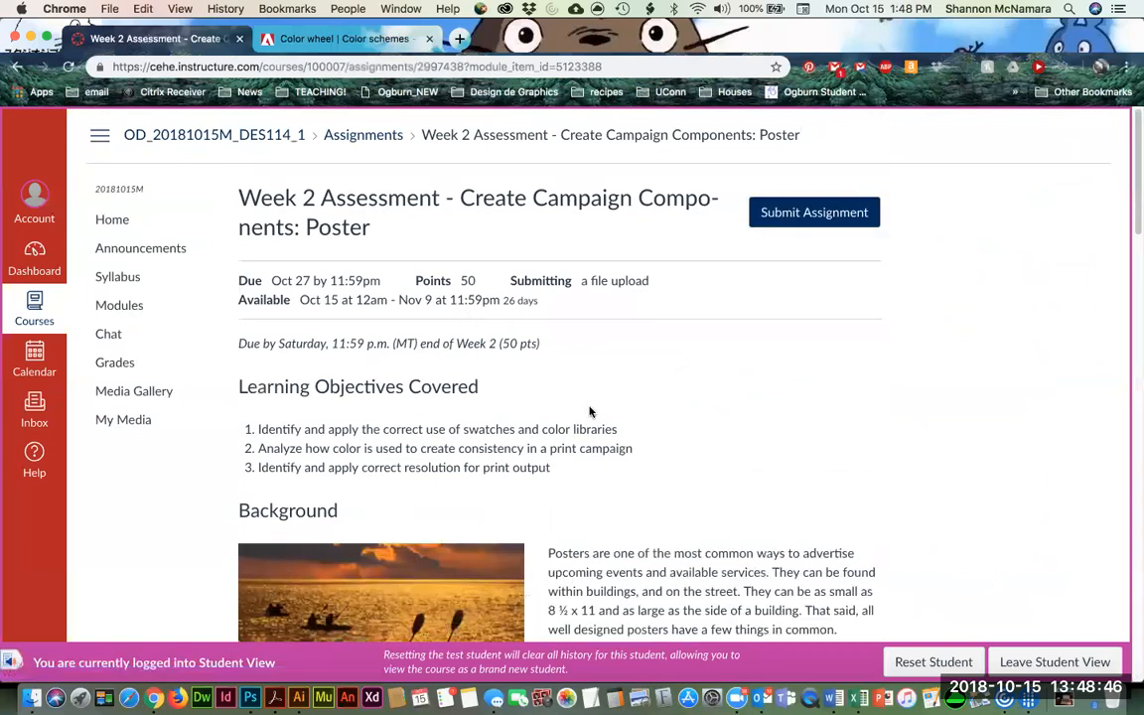
pyautogui.scroll(-1, 589, 413)
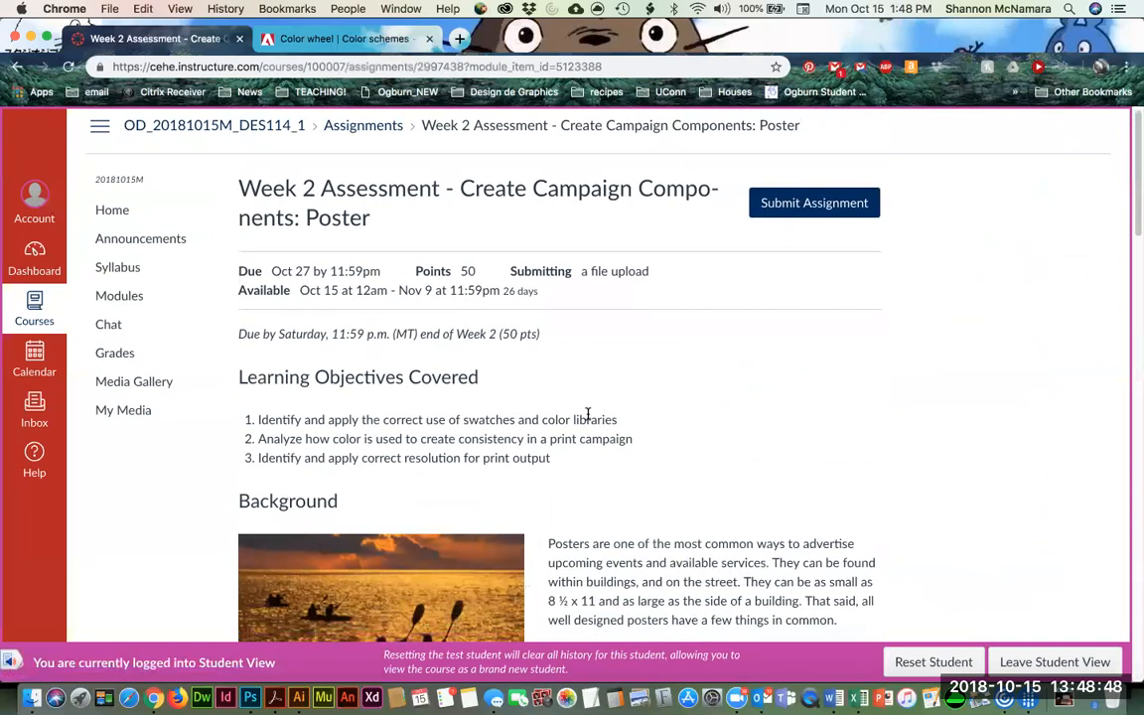
pyautogui.scroll(-15, 743, 528)
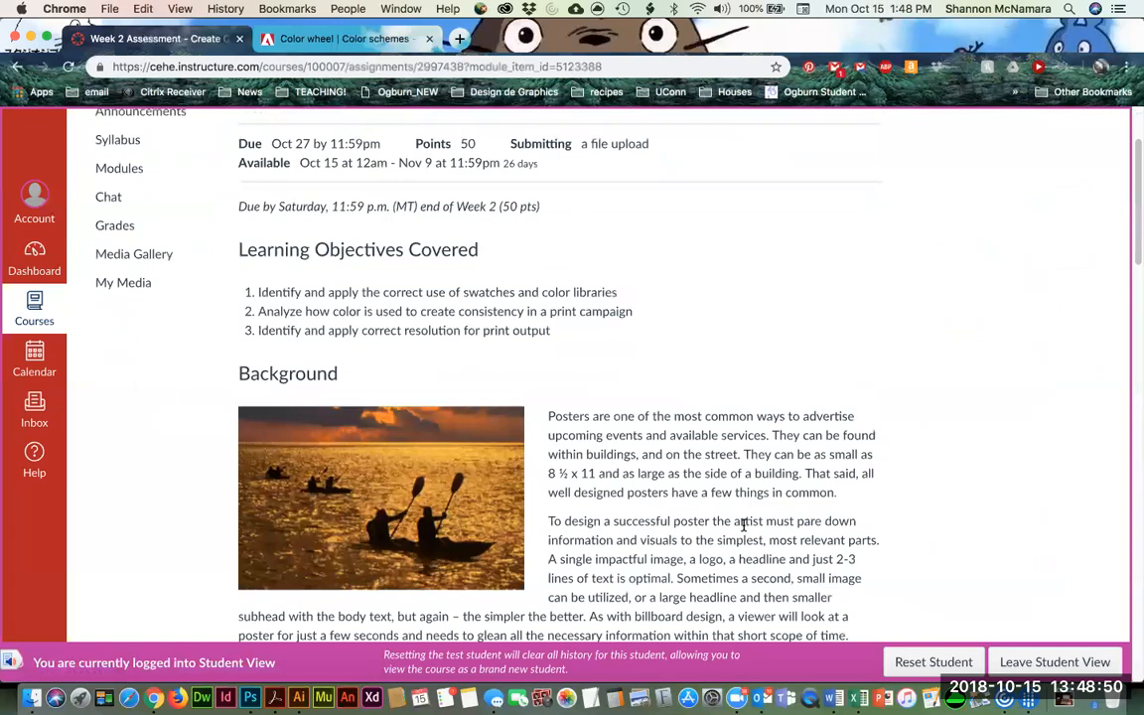
pyautogui.scroll(-5, 745, 530)
# Go past the Week Three overview to review the Week 3 brochure assignment through its grading criteria, and open the Week 3 signage assessment.
pyautogui.click(849, 589)
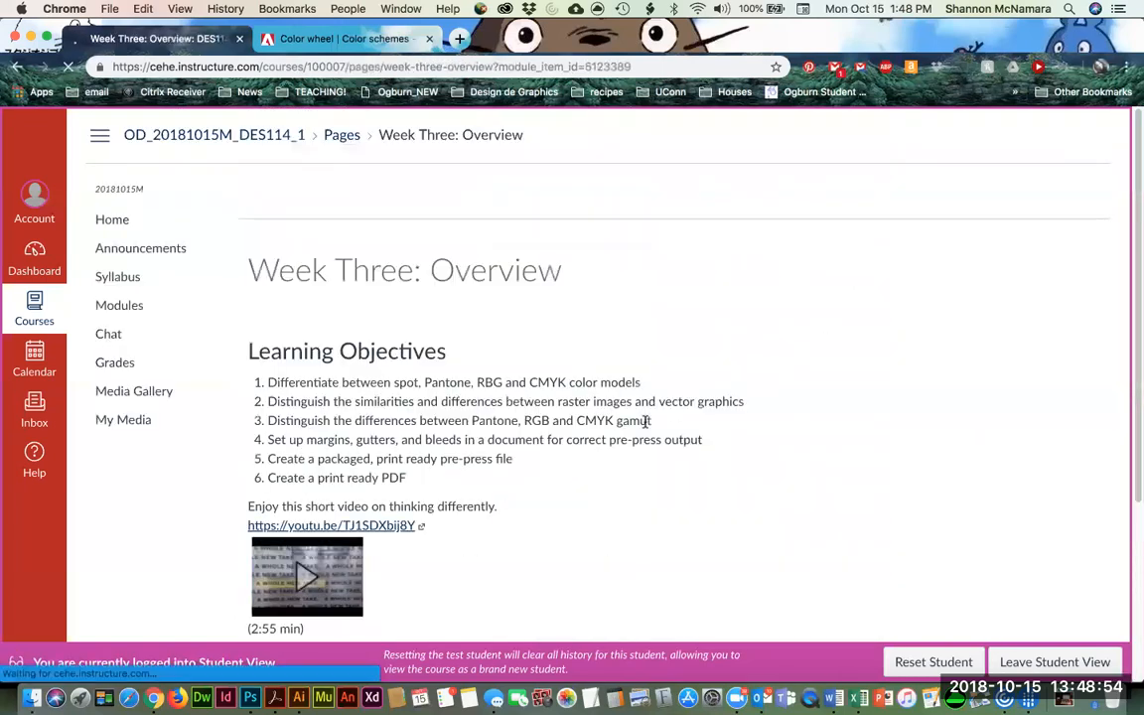
pyautogui.scroll(-5, 694, 439)
pyautogui.click(301, 515)
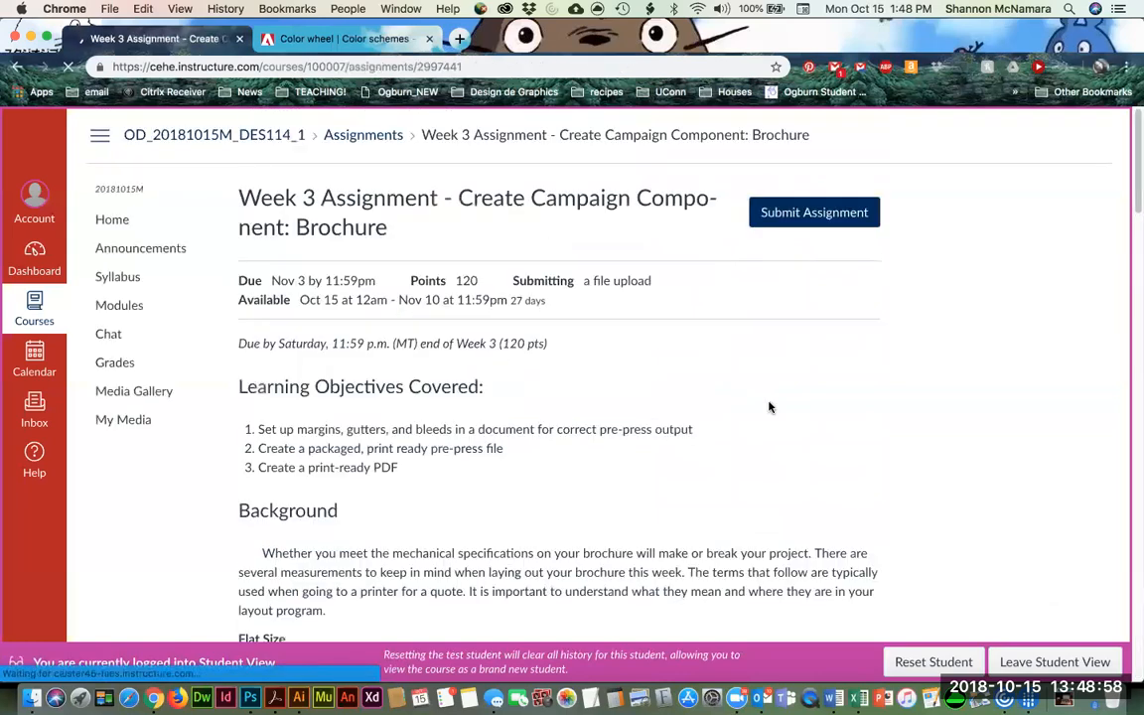
pyautogui.scroll(-5, 762, 429)
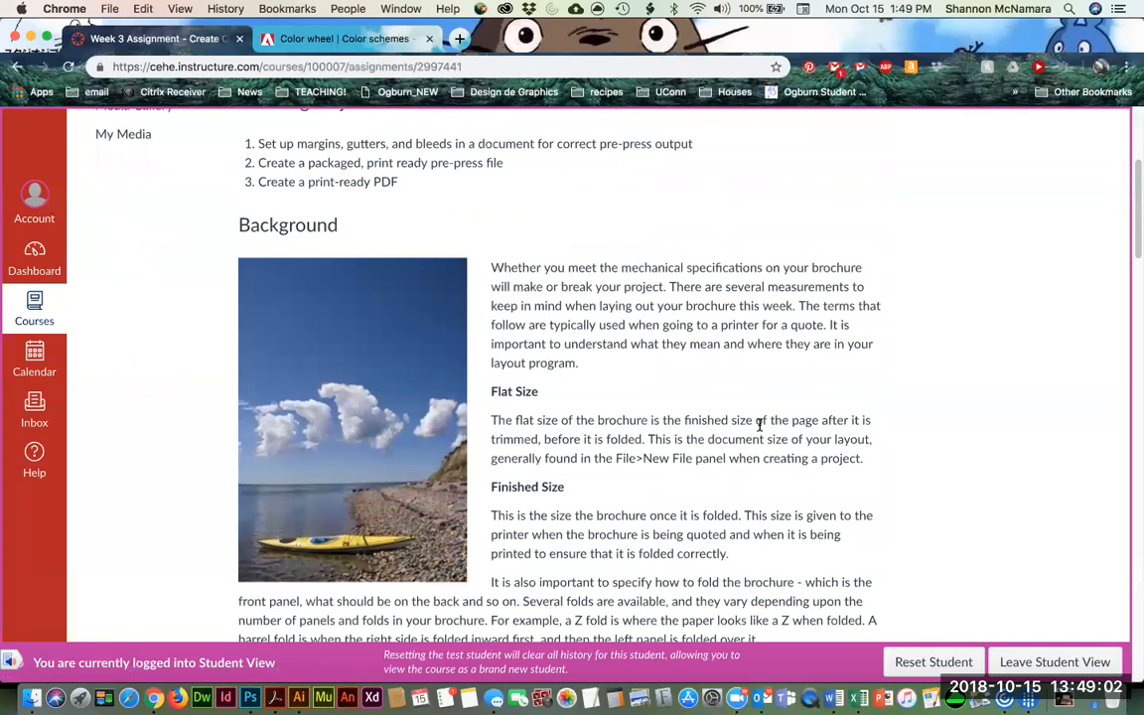
pyautogui.scroll(-20, 762, 427)
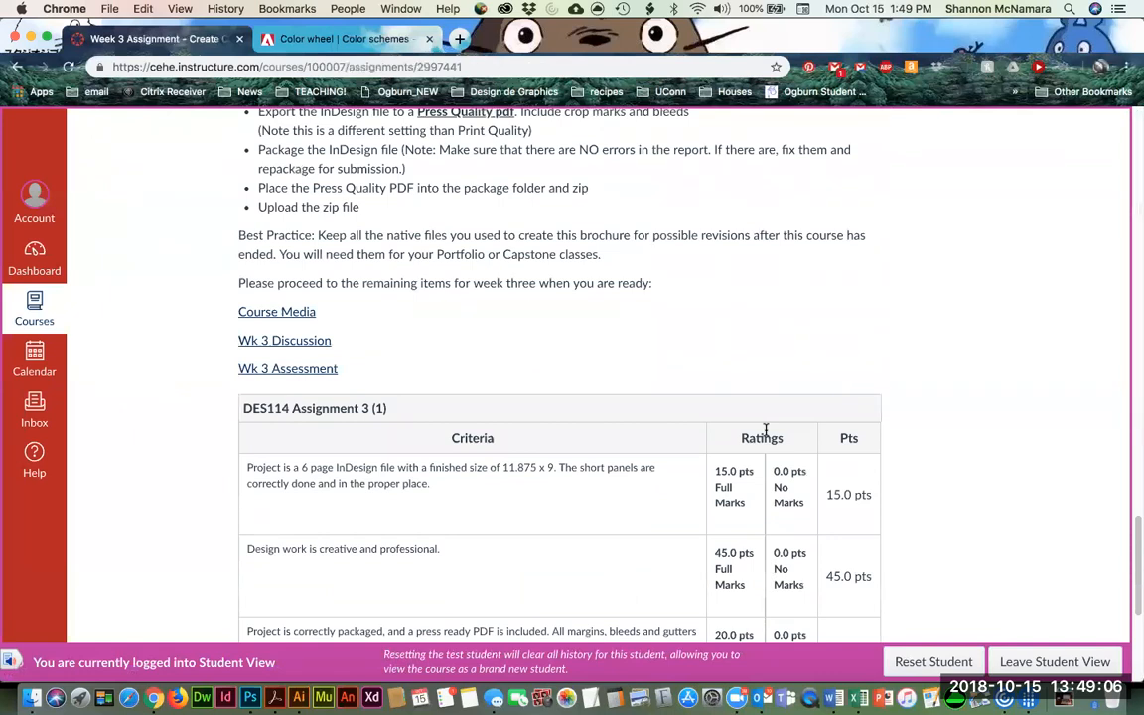
pyautogui.scroll(-8, 789, 439)
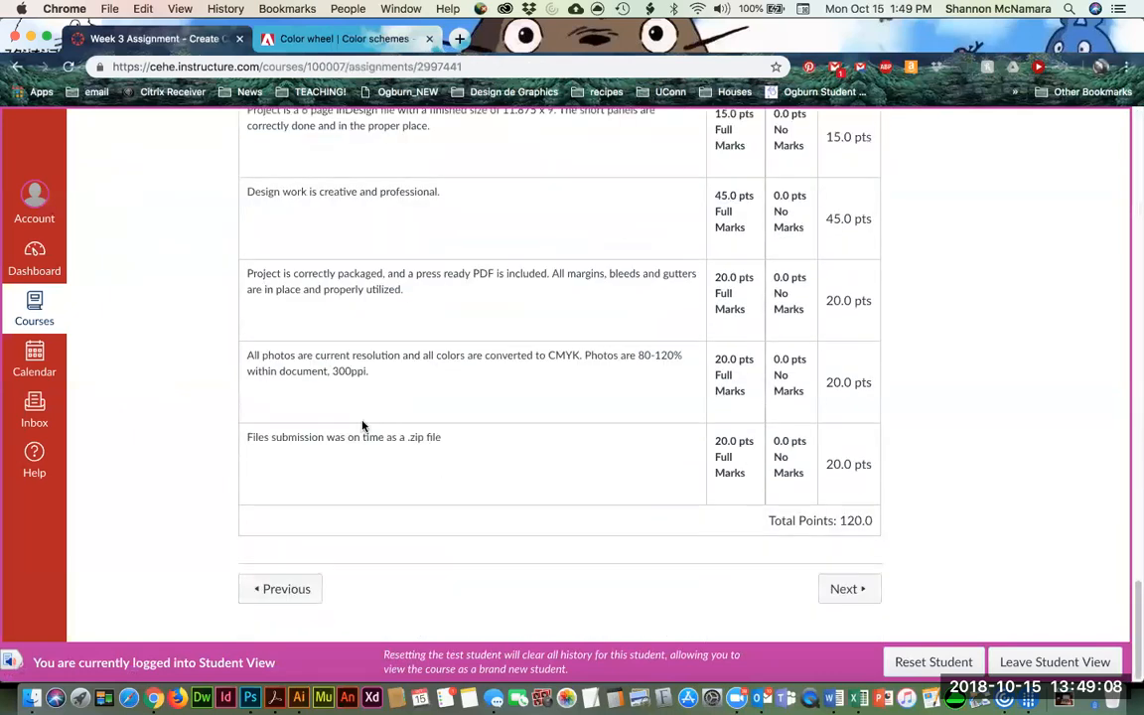
pyautogui.click(855, 587)
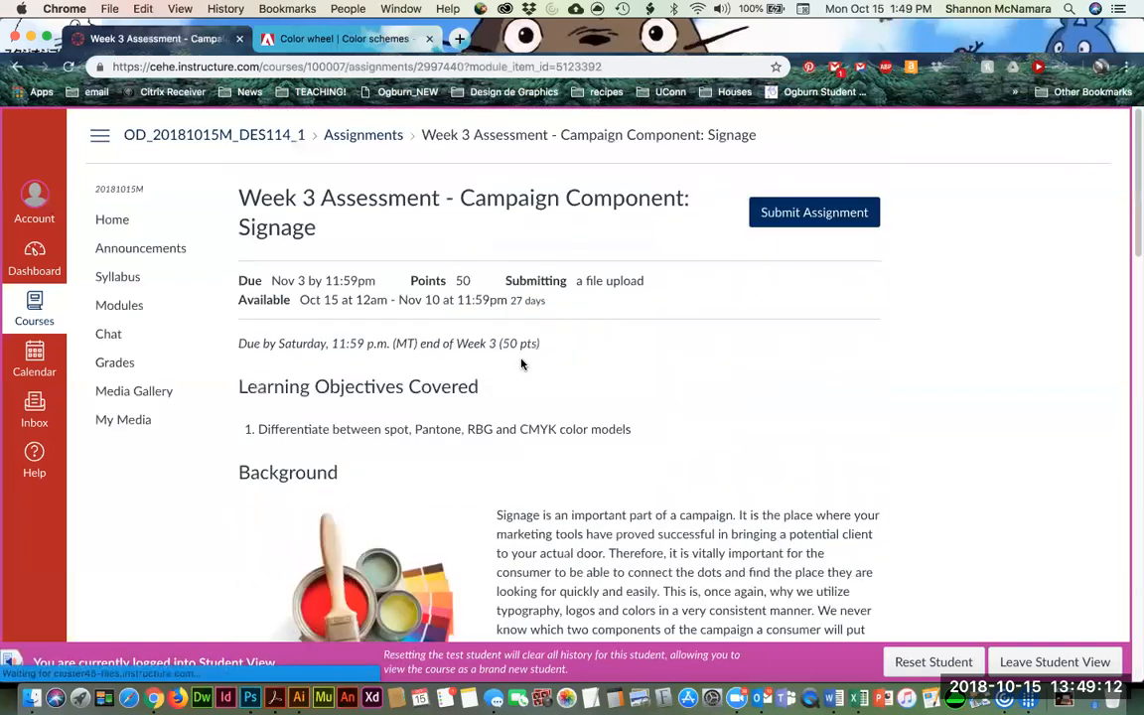
# Return to the course home page and switch to the Zoom window.
pyautogui.click(110, 218)
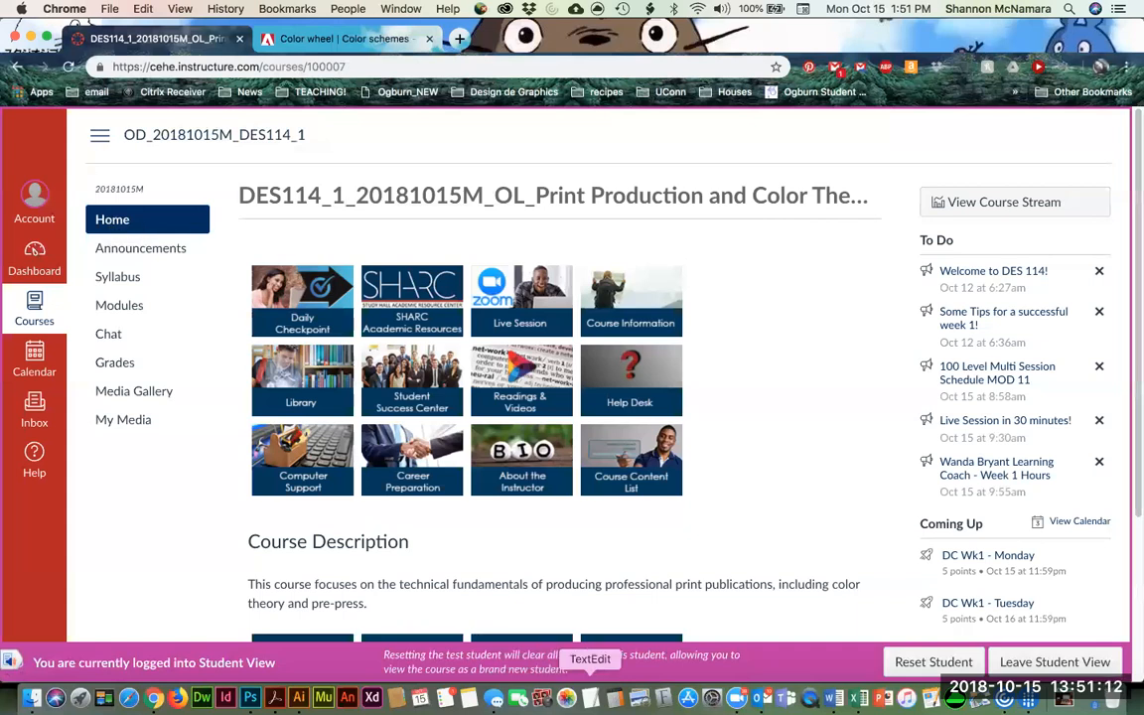
pyautogui.click(743, 699)
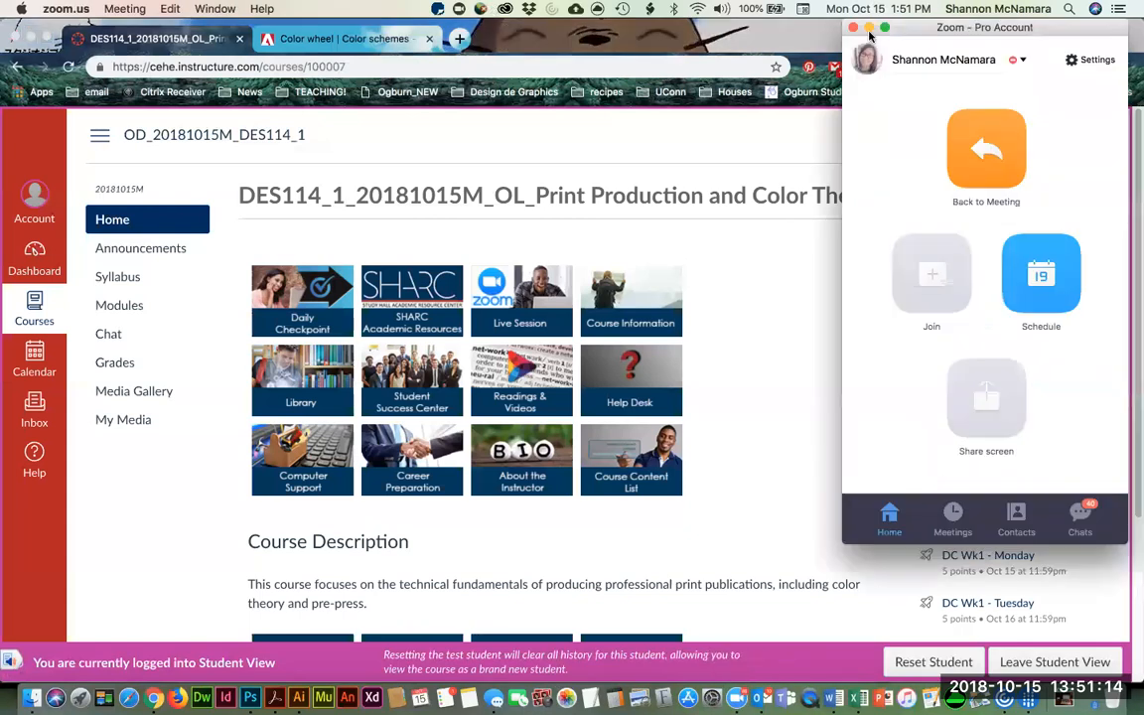